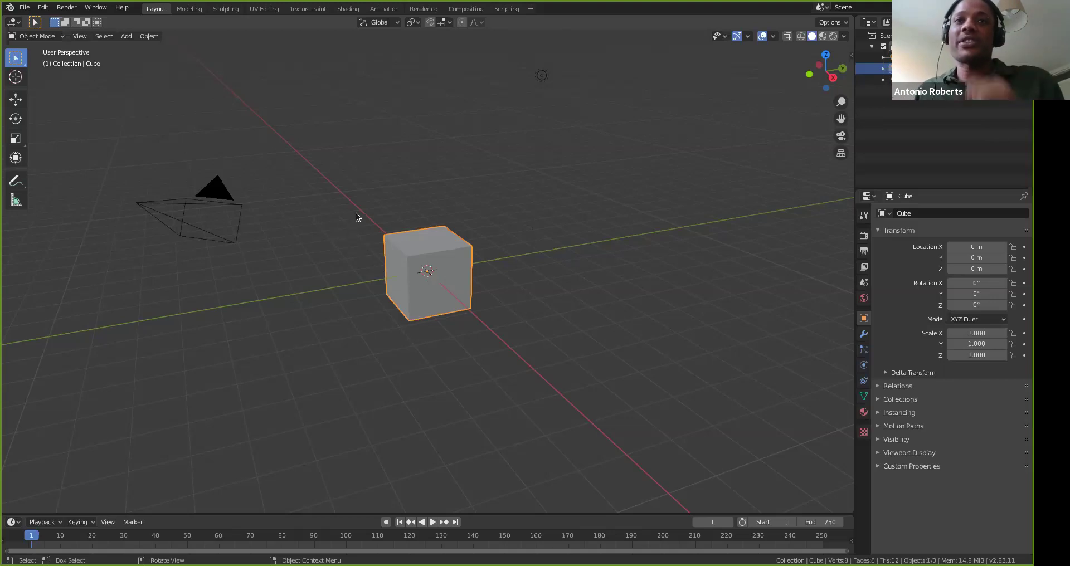
middle_drag(390, 291, 416, 292)
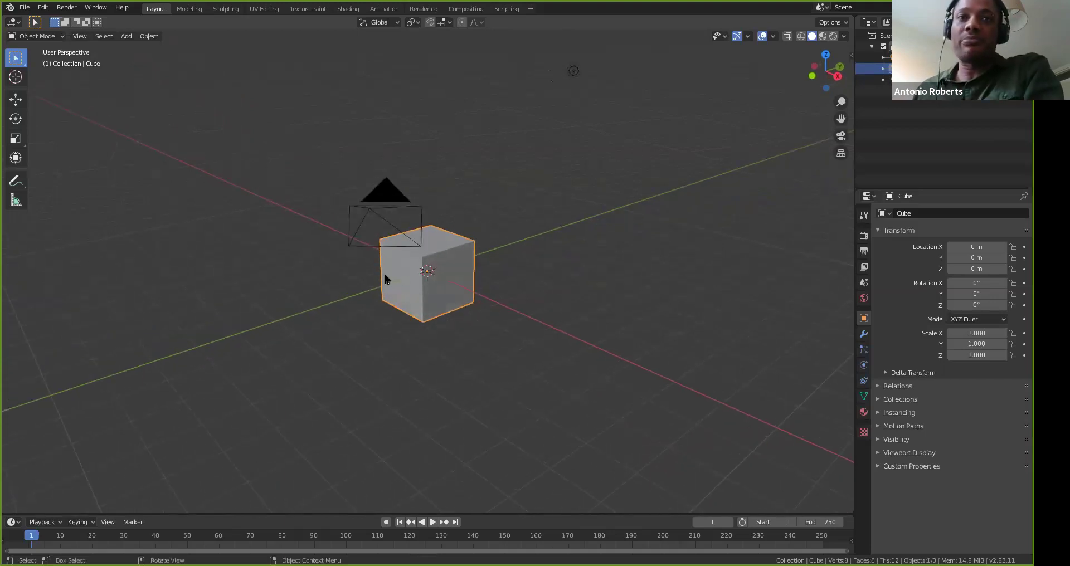
middle_drag(399, 266, 384, 266)
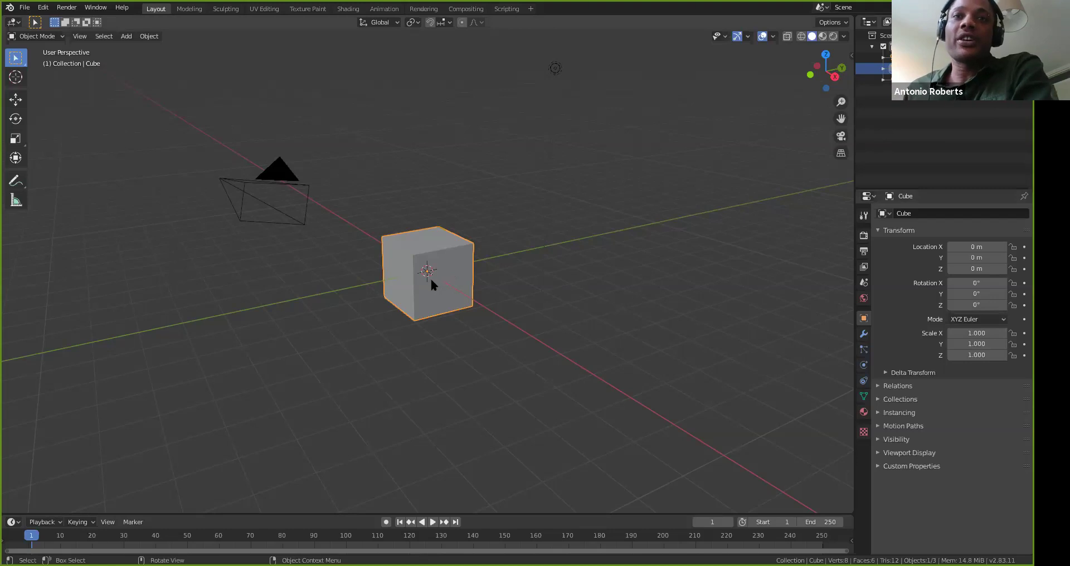
middle_drag(430, 294, 423, 294)
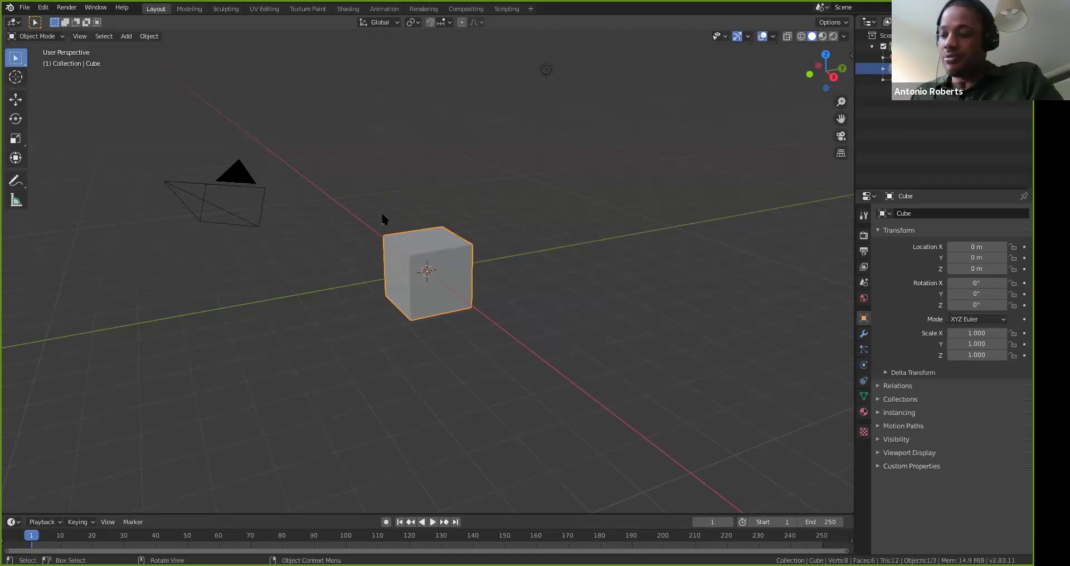
middle_drag(370, 232, 449, 172)
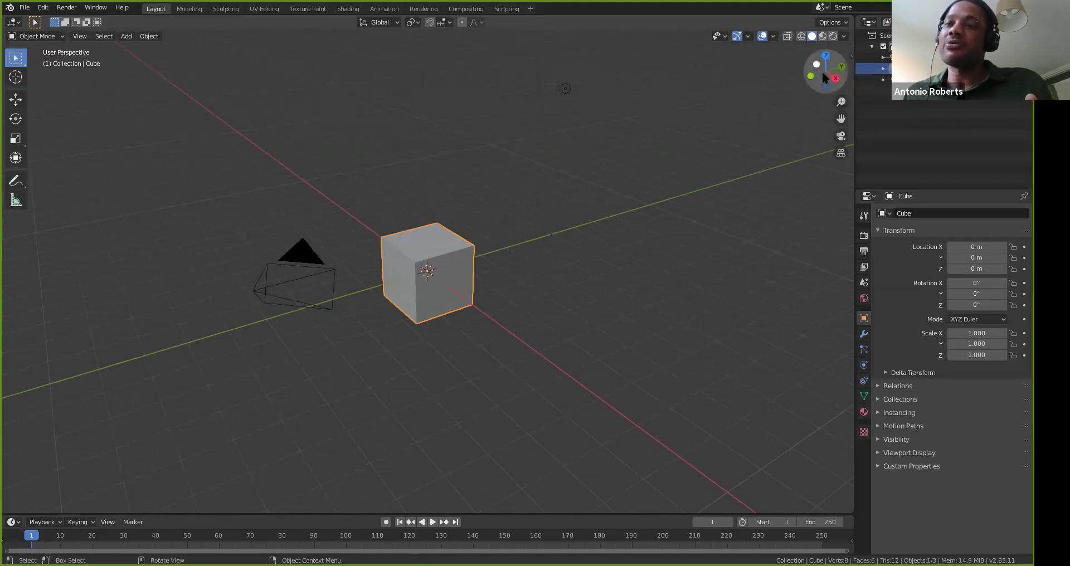
mouse_move(815, 84)
mouse_down()
mouse_move(719, 84)
mouse_move(715, 98)
mouse_move(762, 148)
mouse_move(841, 97)
mouse_move(827, 106)
mouse_move(815, 96)
mouse_up()
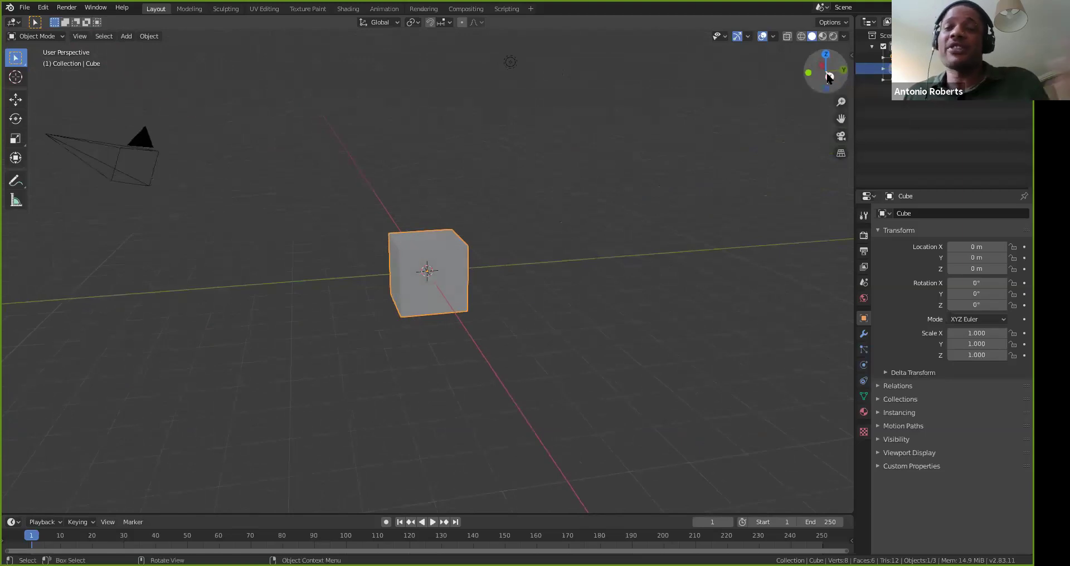
drag(827, 83, 830, 89)
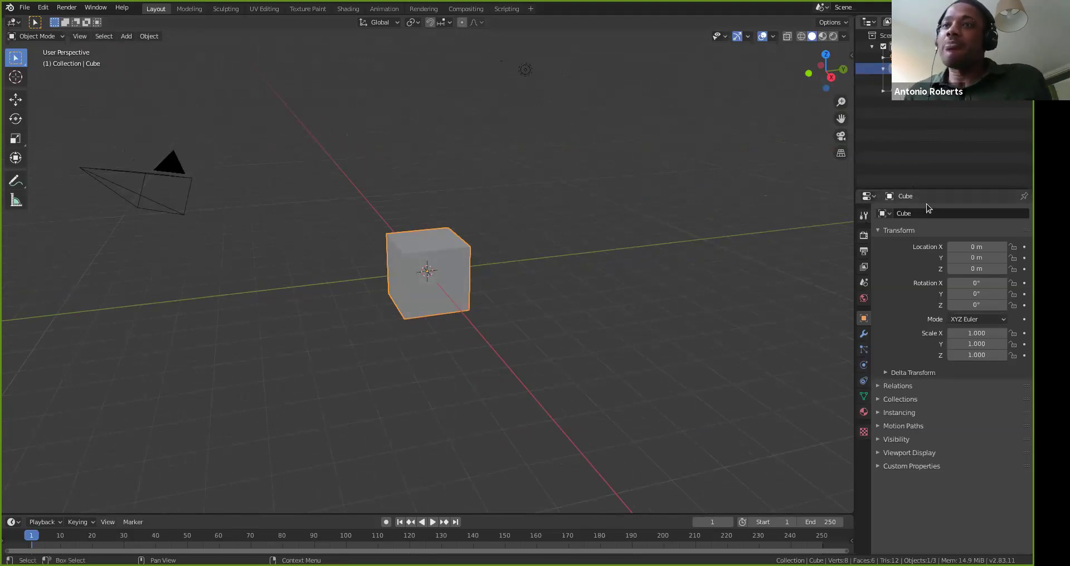
Look through the scene's render, output and view layer settings and the cube's modifier and particle settings
click(864, 237)
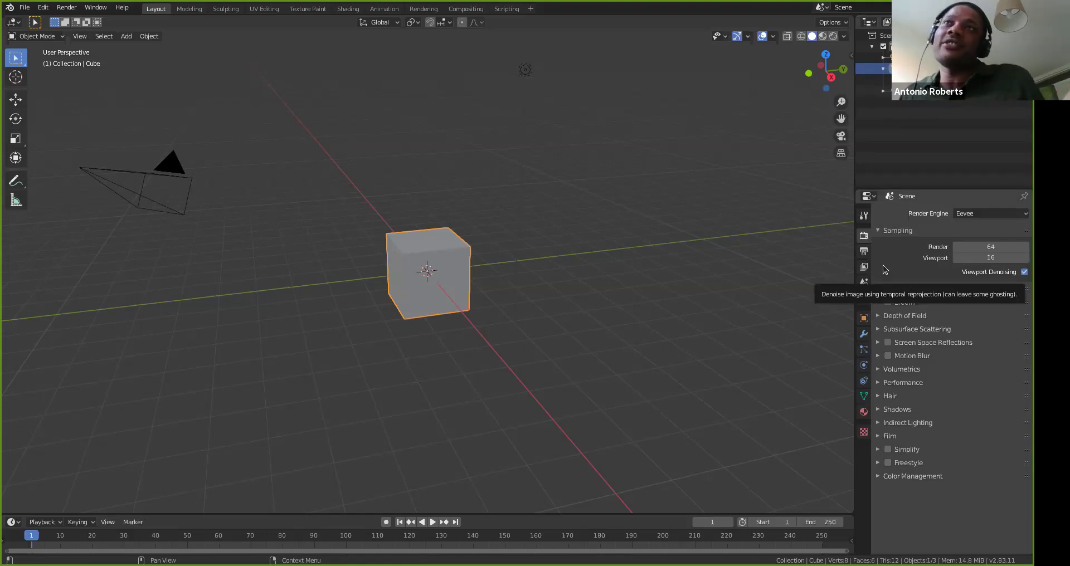
click(865, 254)
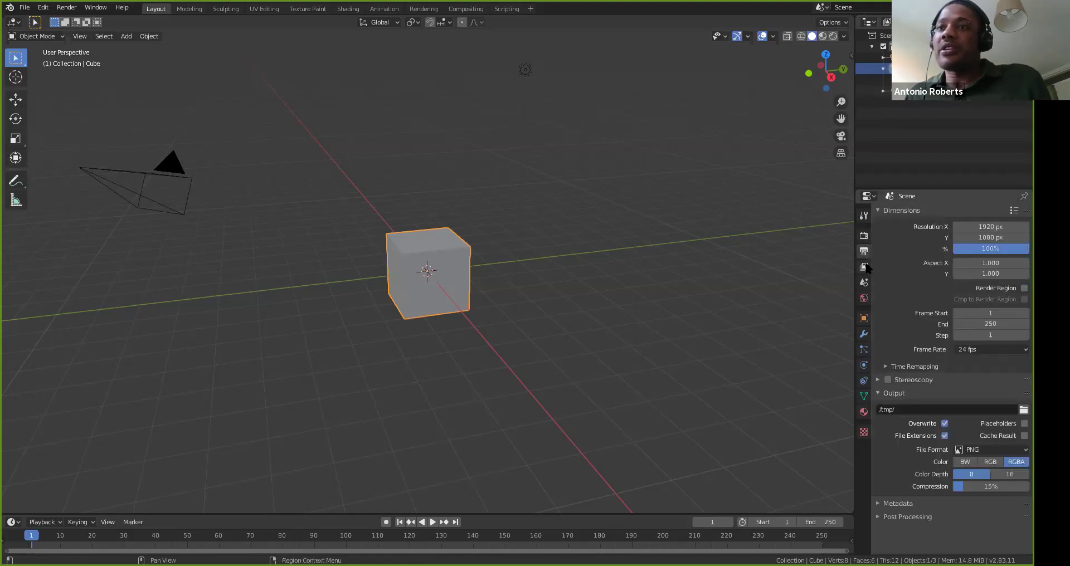
click(864, 268)
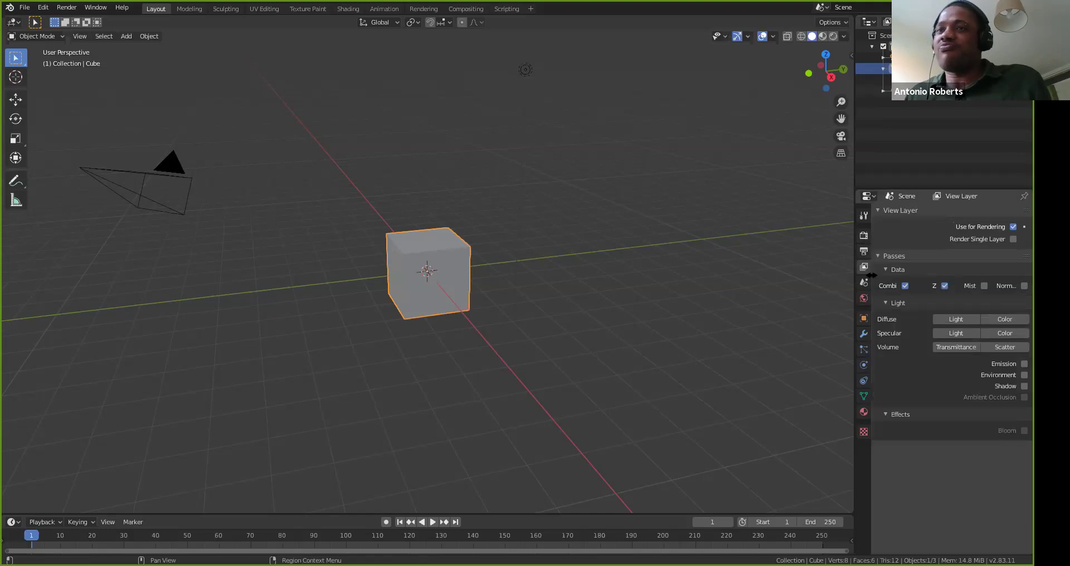
click(866, 336)
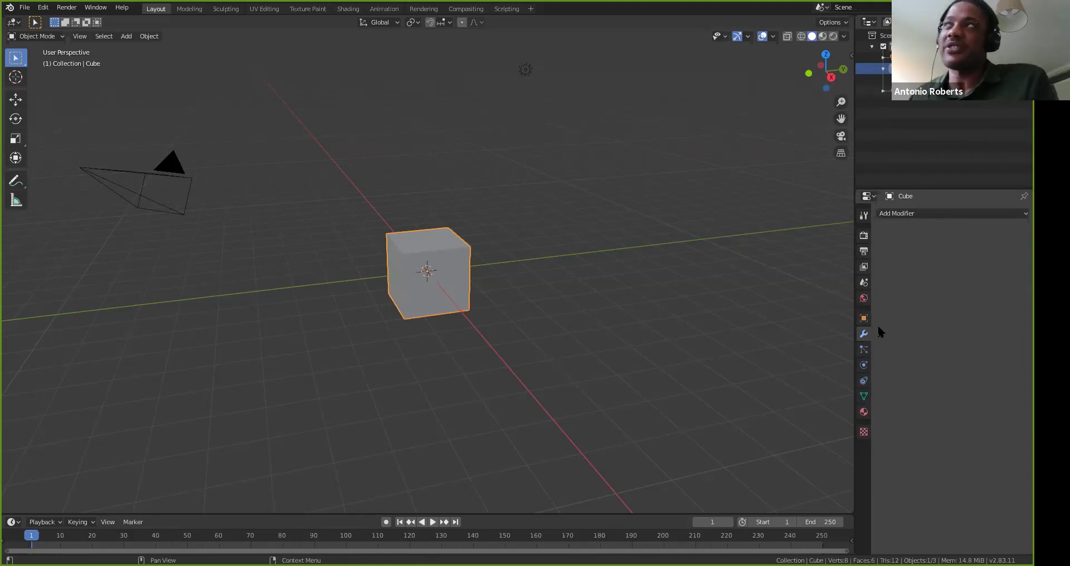
click(862, 351)
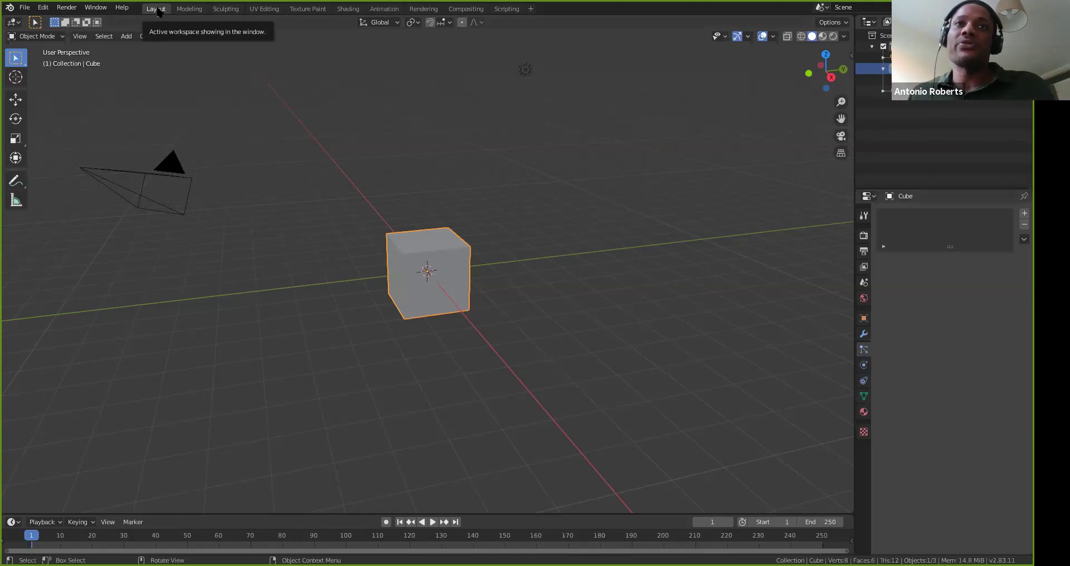
Look through the Modeling, Sculpting and UV Editing workspaces and return to the Layout workspace
click(188, 9)
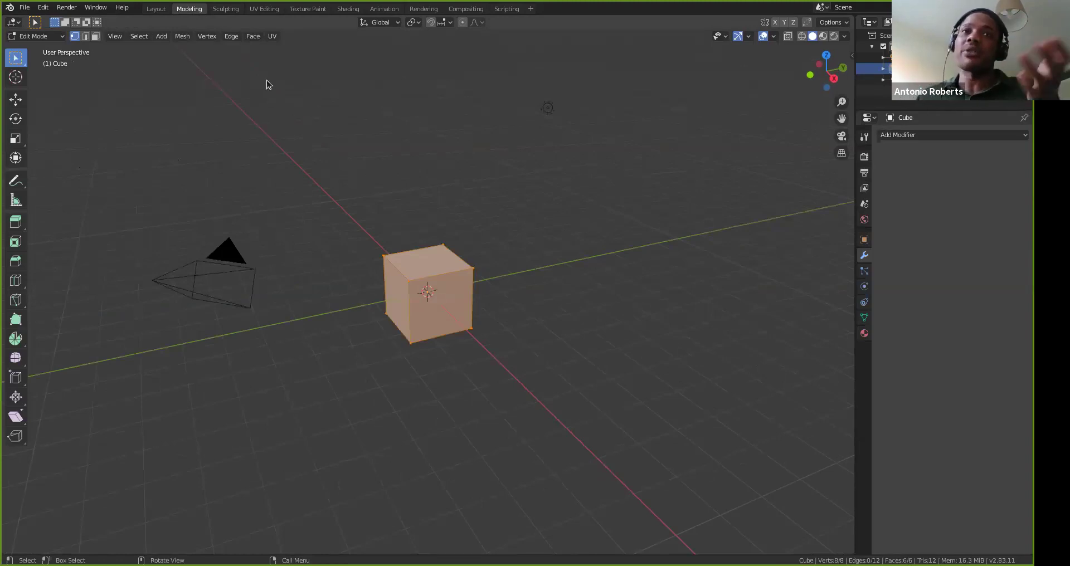
click(226, 9)
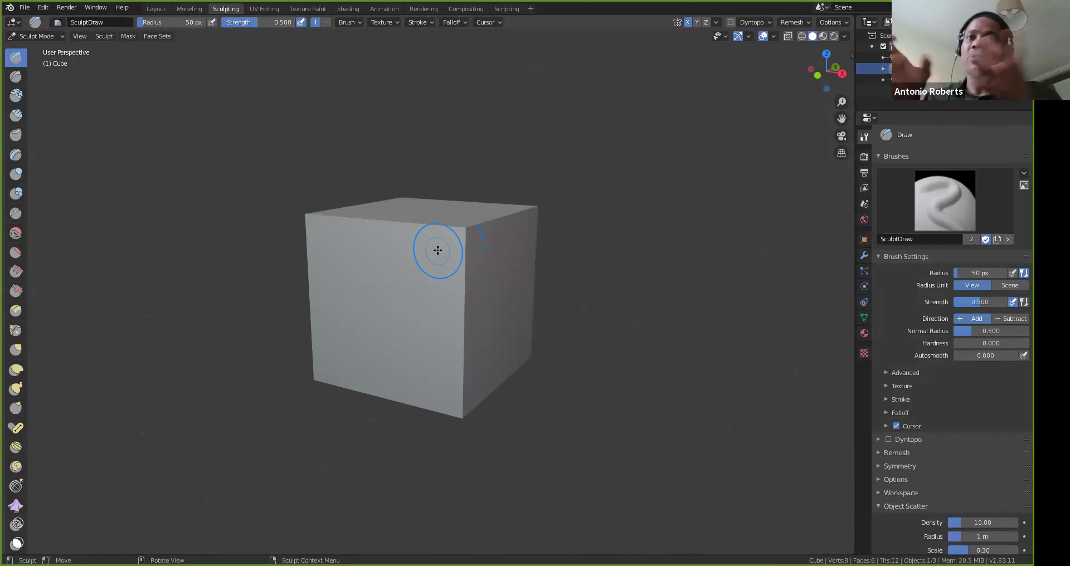
click(264, 9)
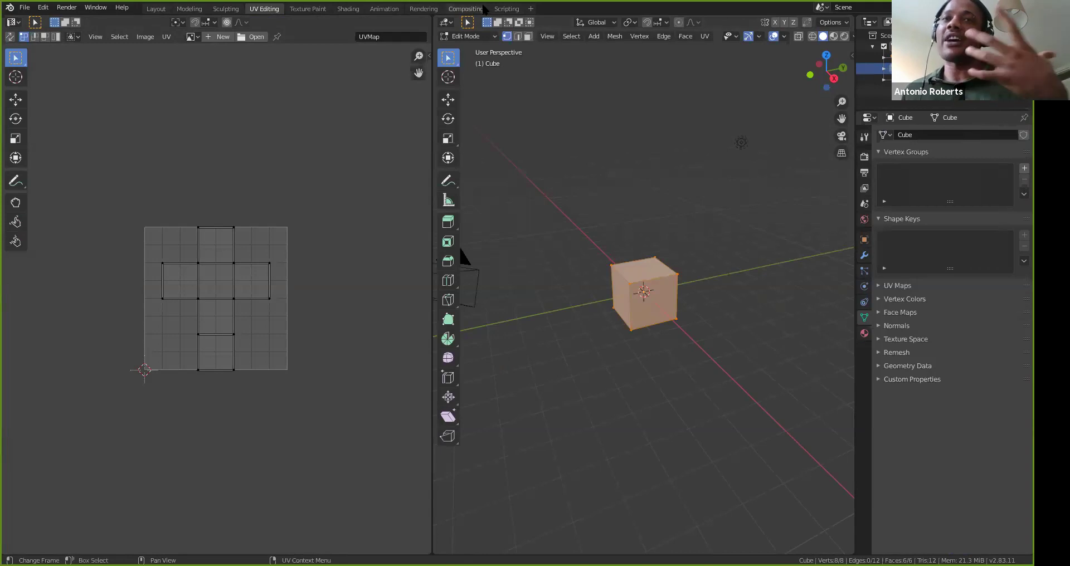
click(155, 9)
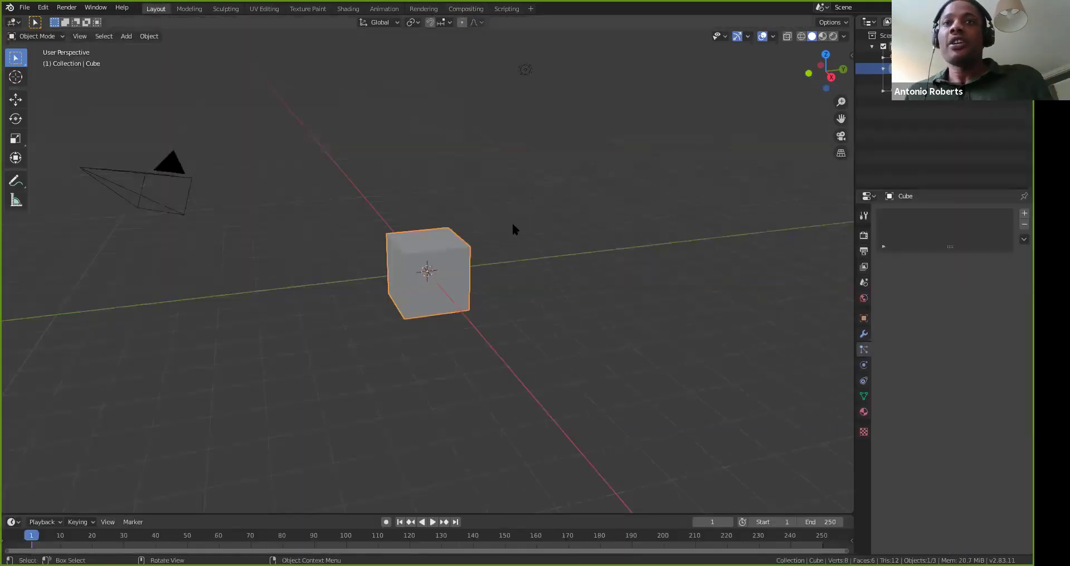
Select the camera, the light and the cube in turn to inspect the default scene objects, ending with the cube selected
middle_drag(414, 273, 446, 286)
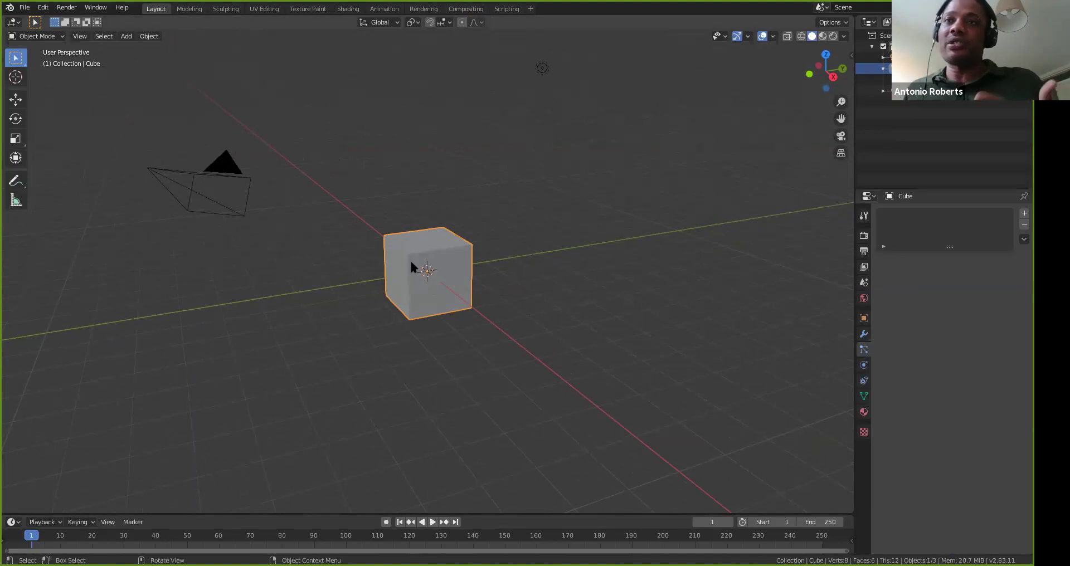
middle_drag(424, 268, 426, 271)
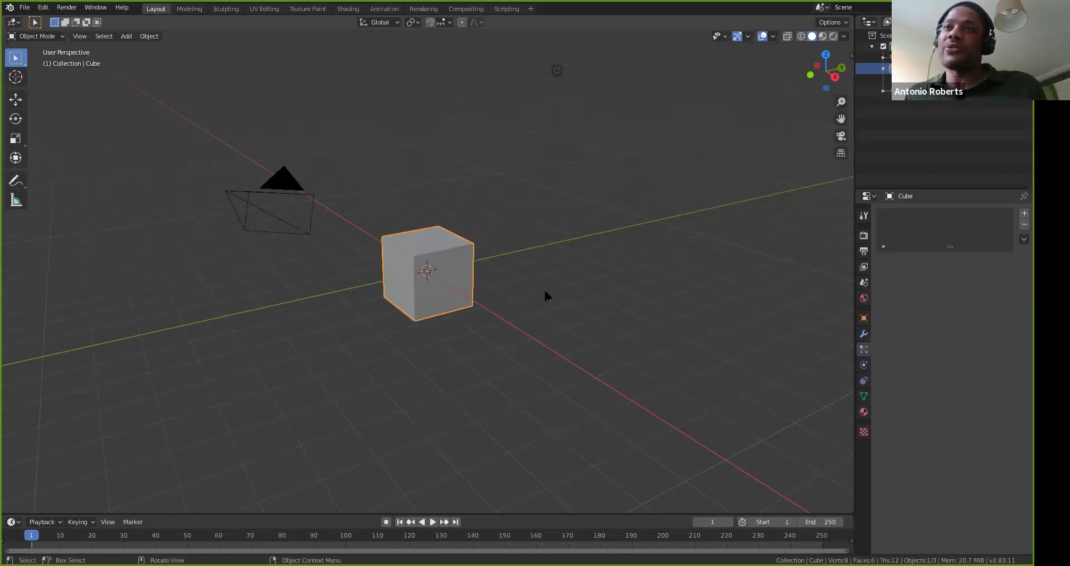
click(288, 213)
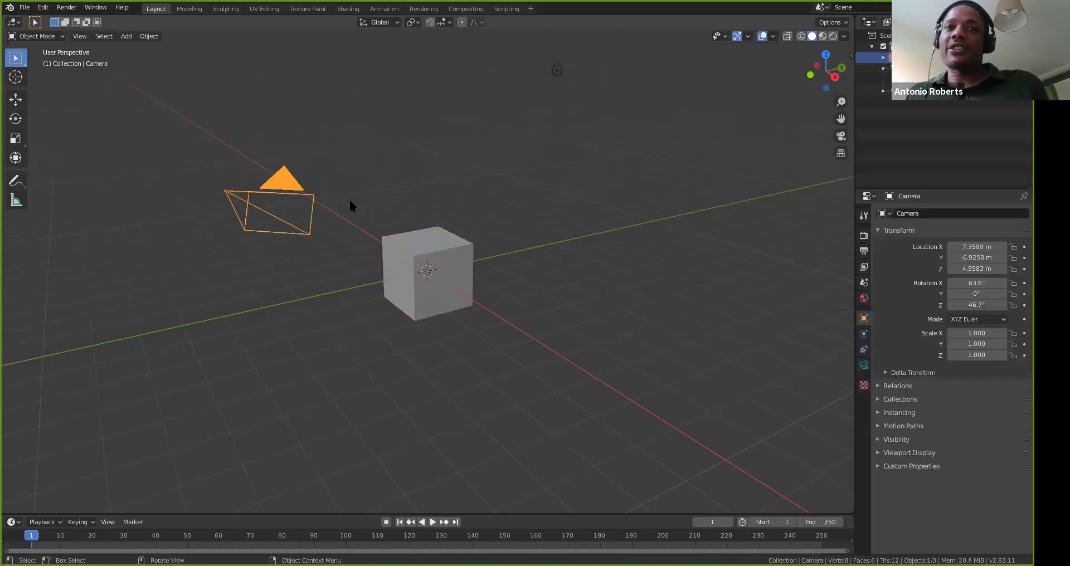
click(465, 259)
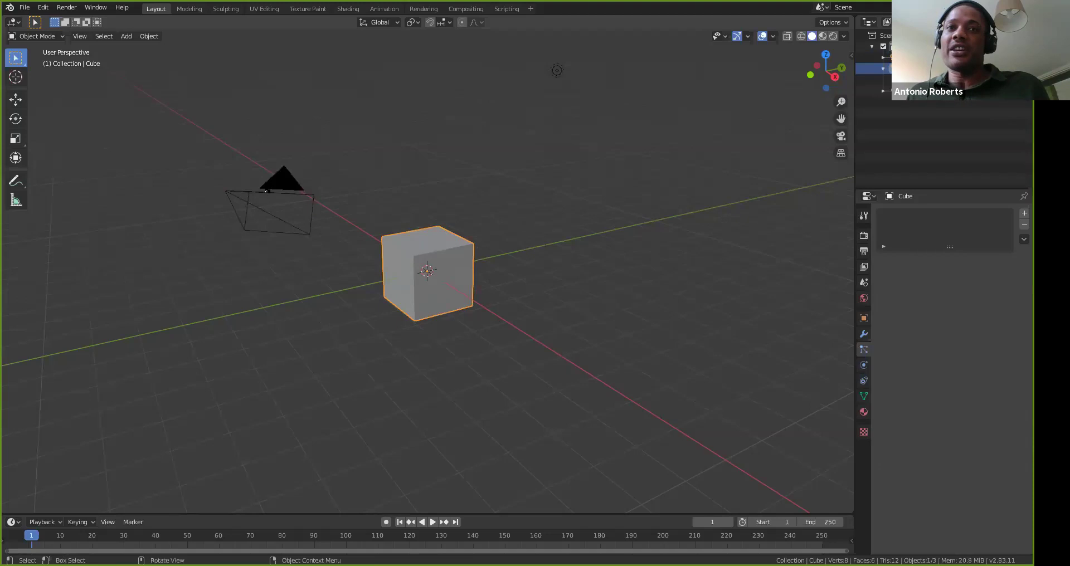
click(270, 186)
middle_drag(306, 210, 357, 232)
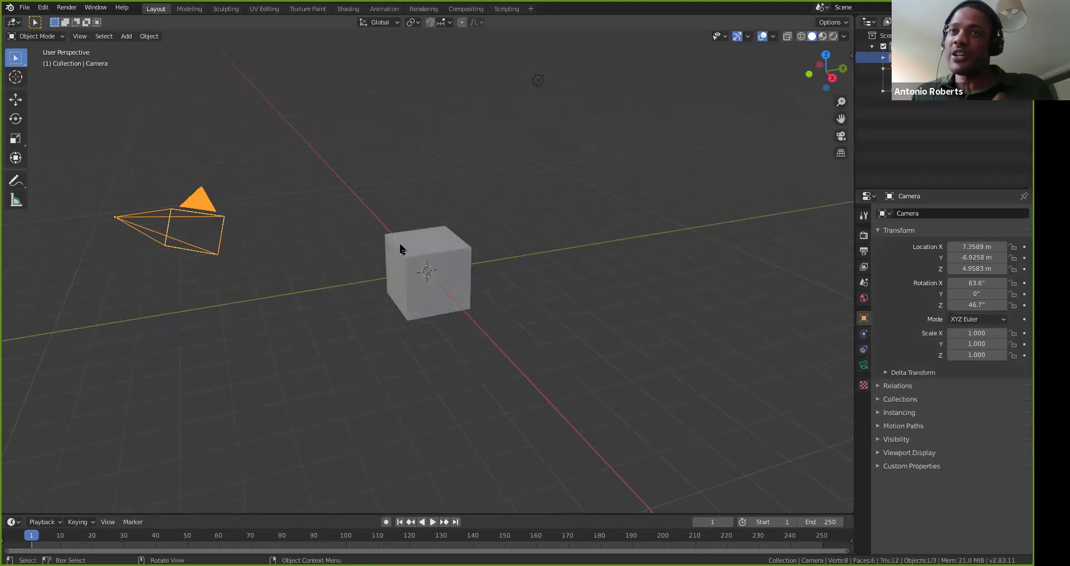
click(539, 82)
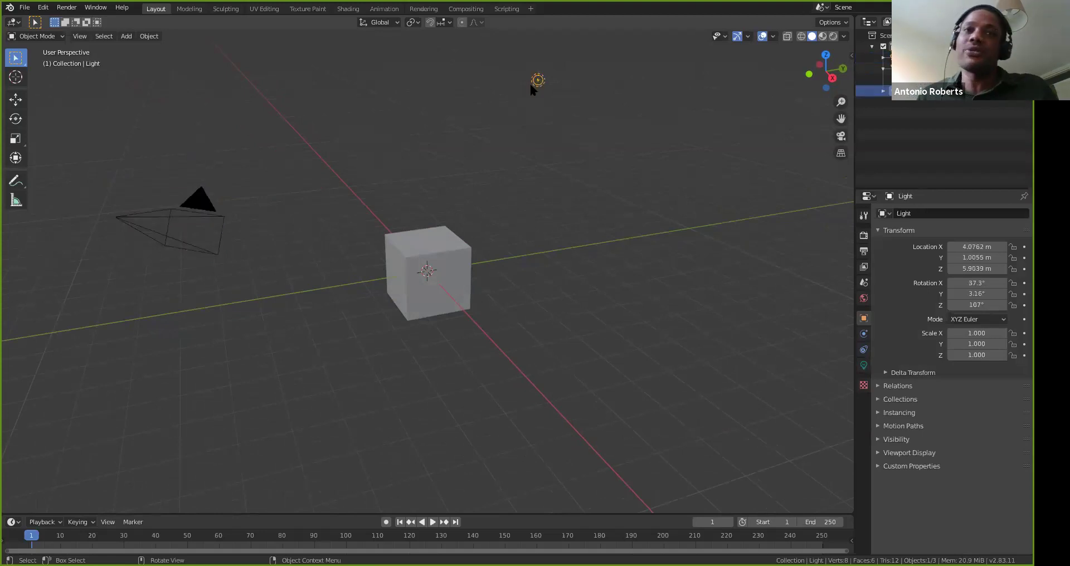
click(420, 277)
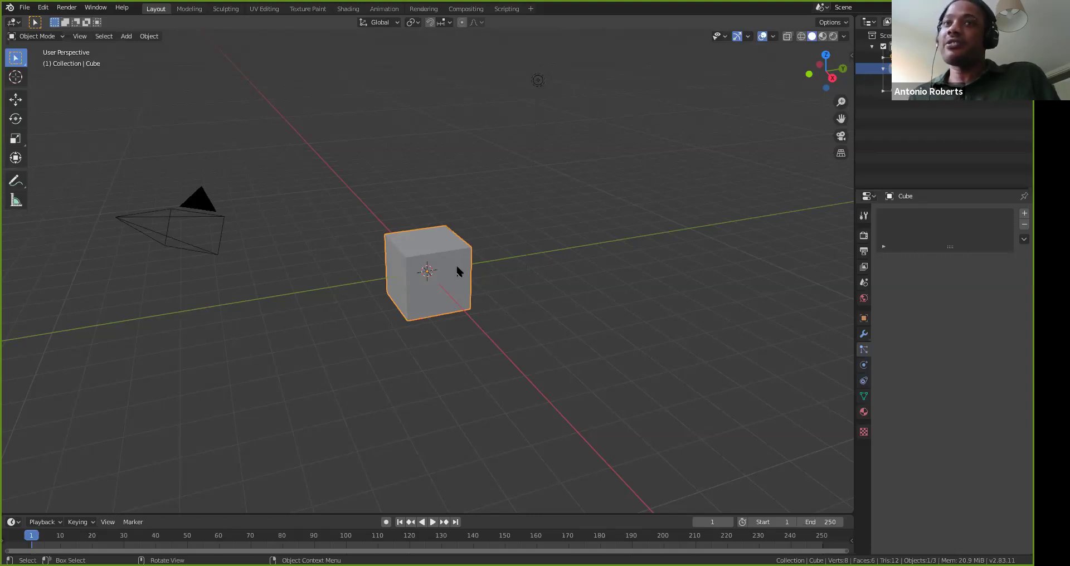
Try moving the cube freely without an axis constraint from two different viewing angles, leaving it at its original position
key(g)
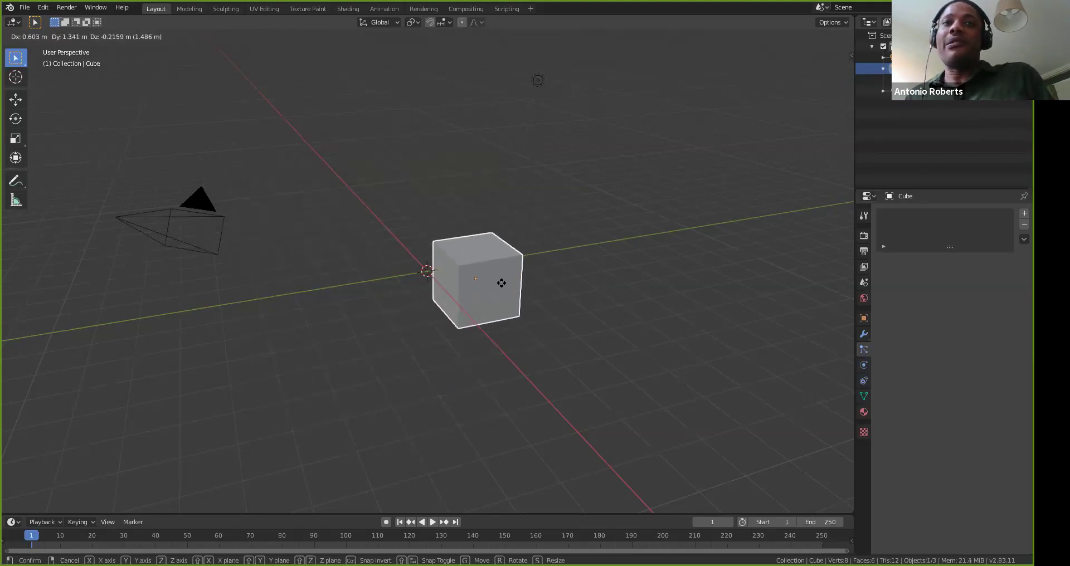
key(Escape)
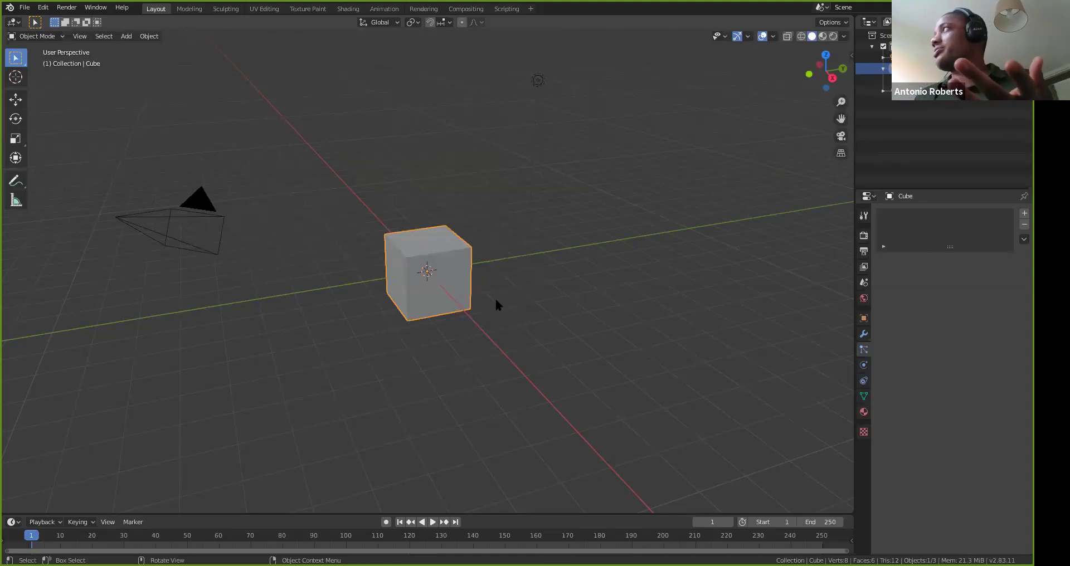
middle_drag(453, 317, 429, 267)
key(g)
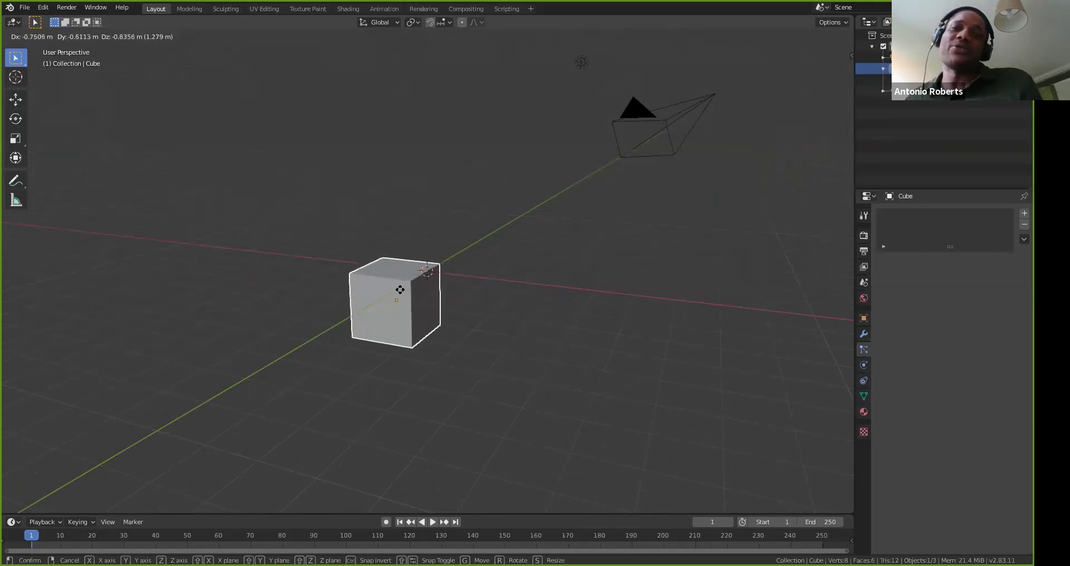
click(418, 304)
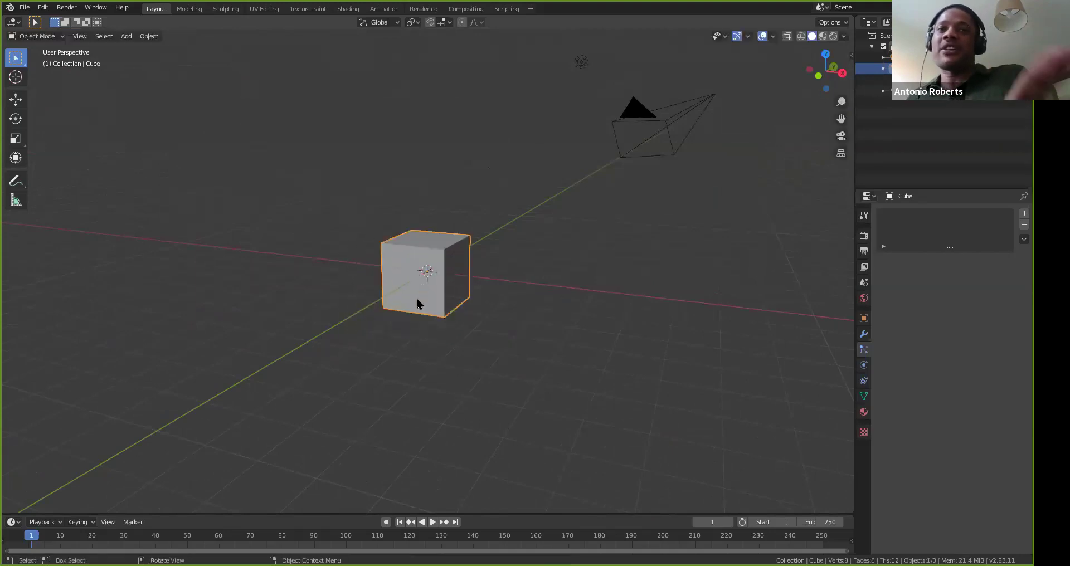
middle_drag(466, 308, 458, 388)
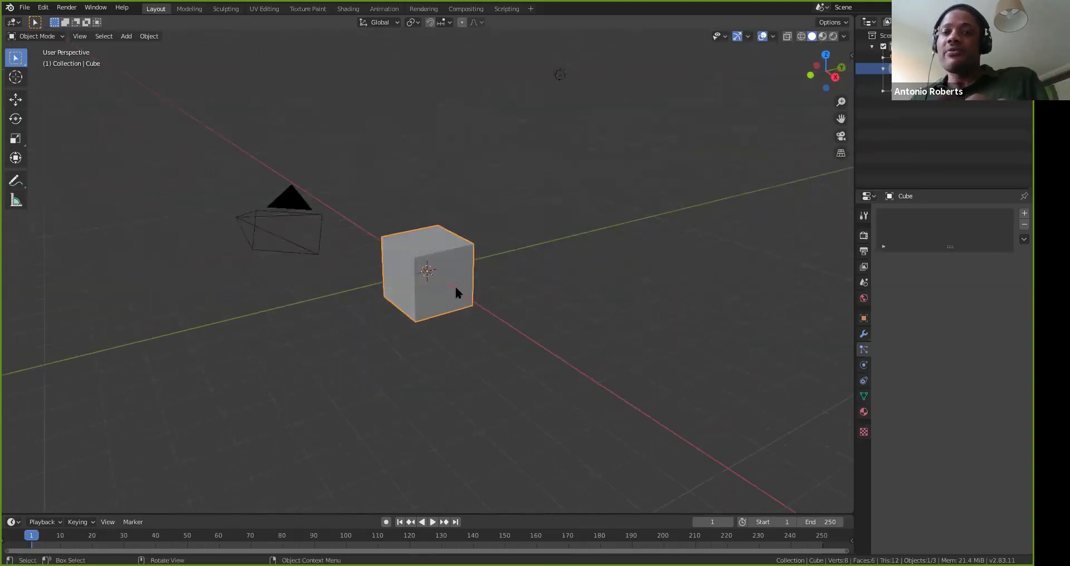
Try moving the cube constrained to the global Y, X and Z axes in turn, and cancel the move
key(g)
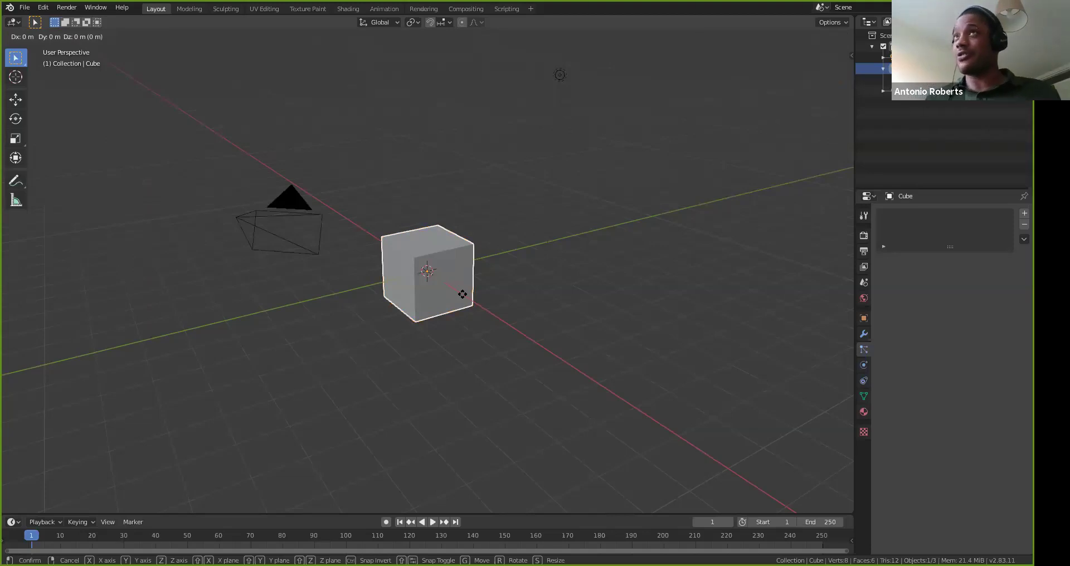
key(y)
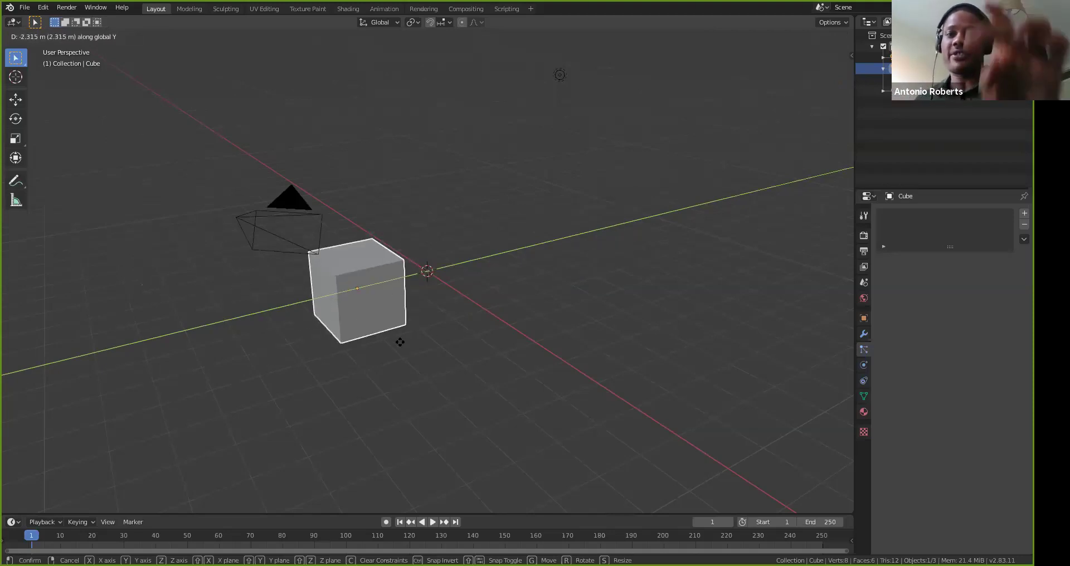
key(x)
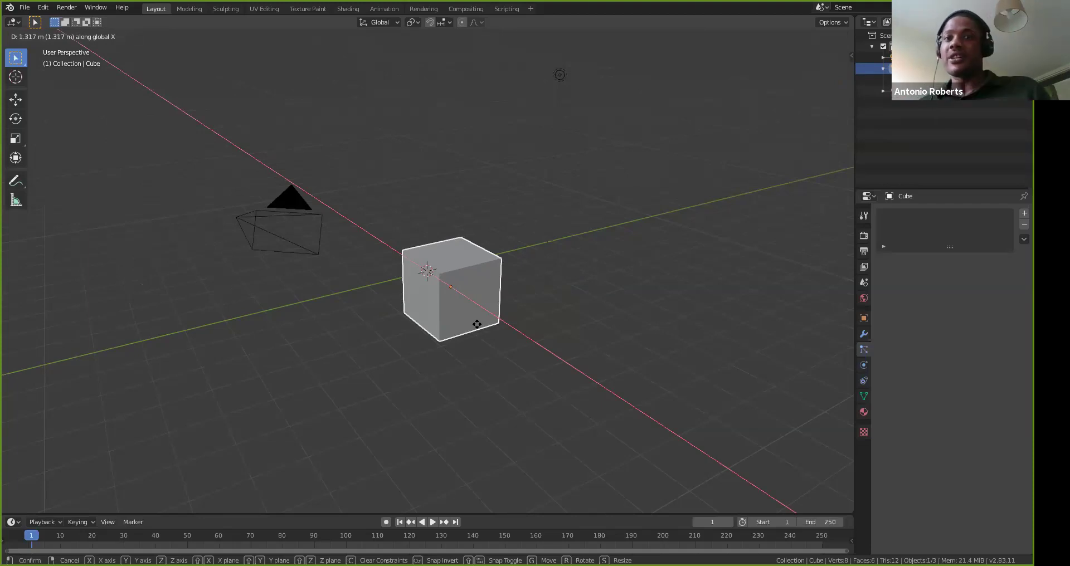
key(z)
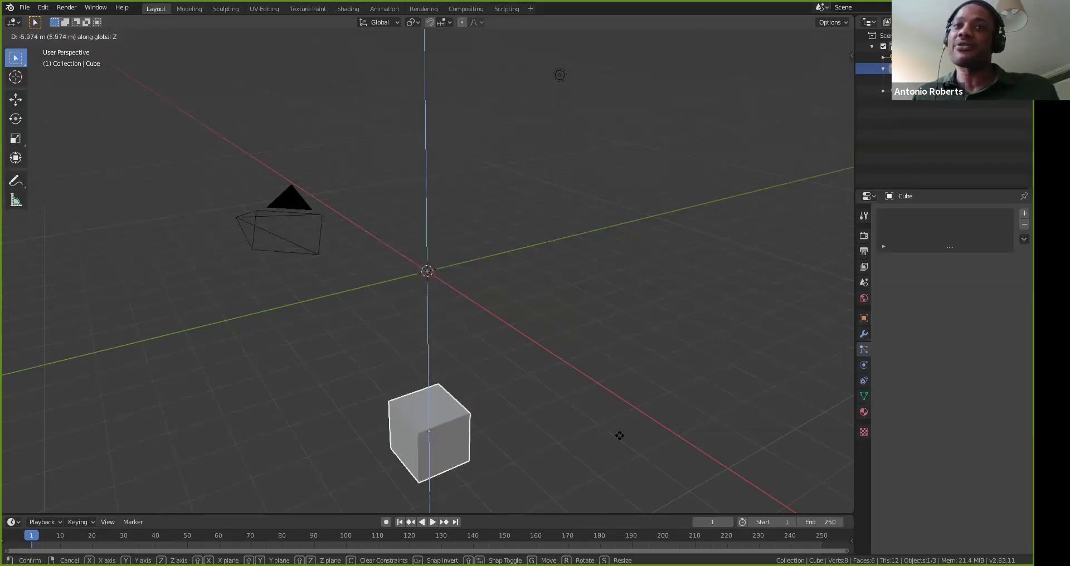
right_click(582, 256)
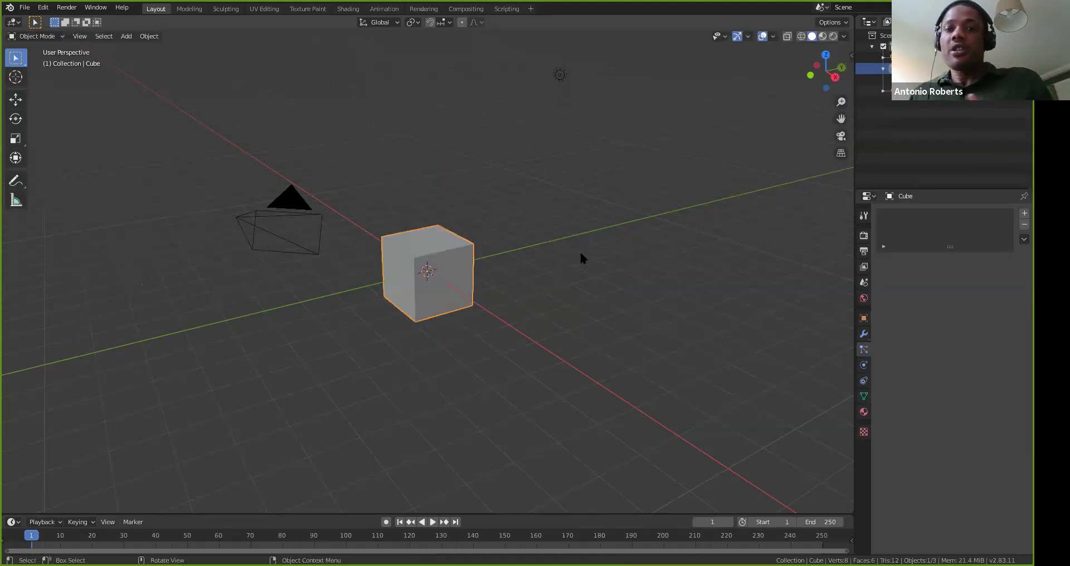
Try moving the cube along the global Y axis and along the Z axis, and cancel the move
key(g)
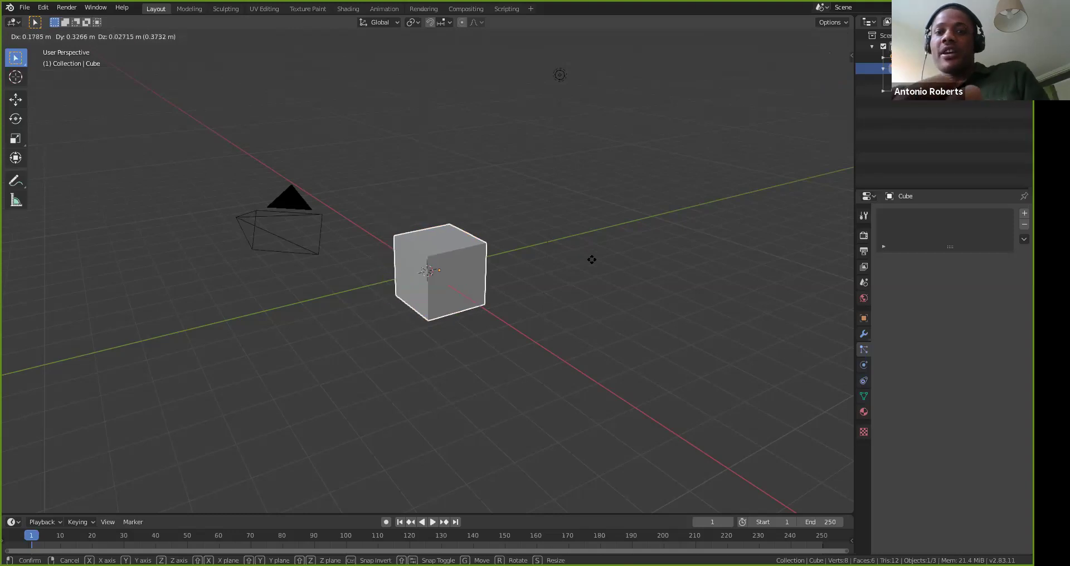
key(y)
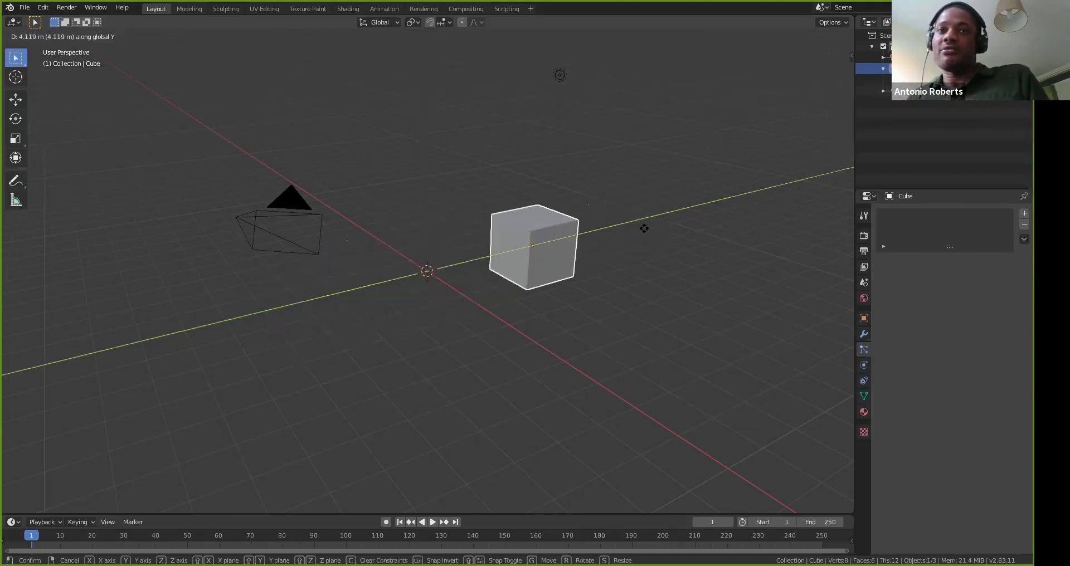
key(z)
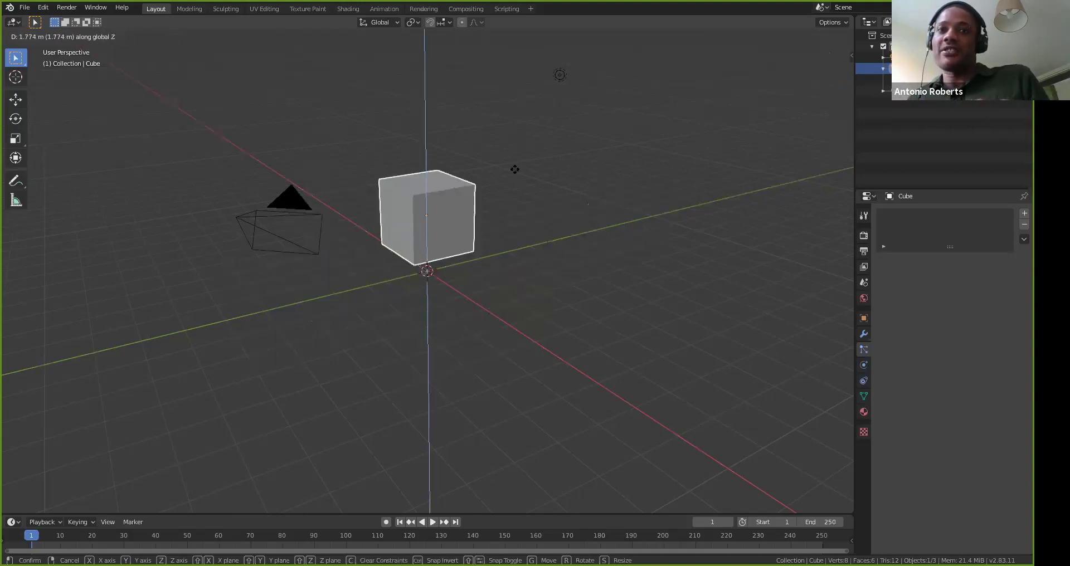
right_click(532, 292)
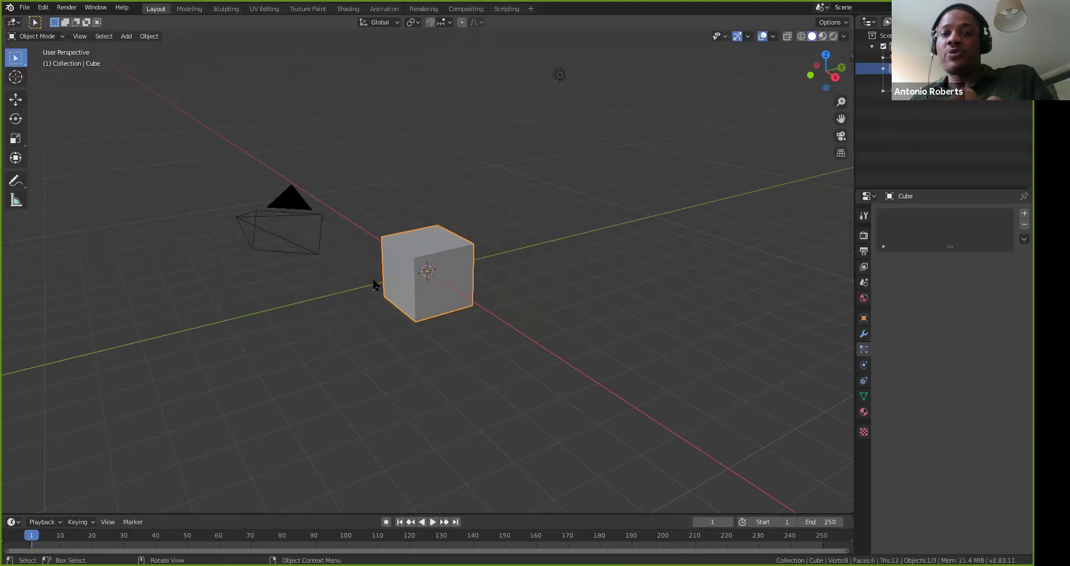
Move the cube exactly 4 m along the global Y axis
key(g)
key(y)
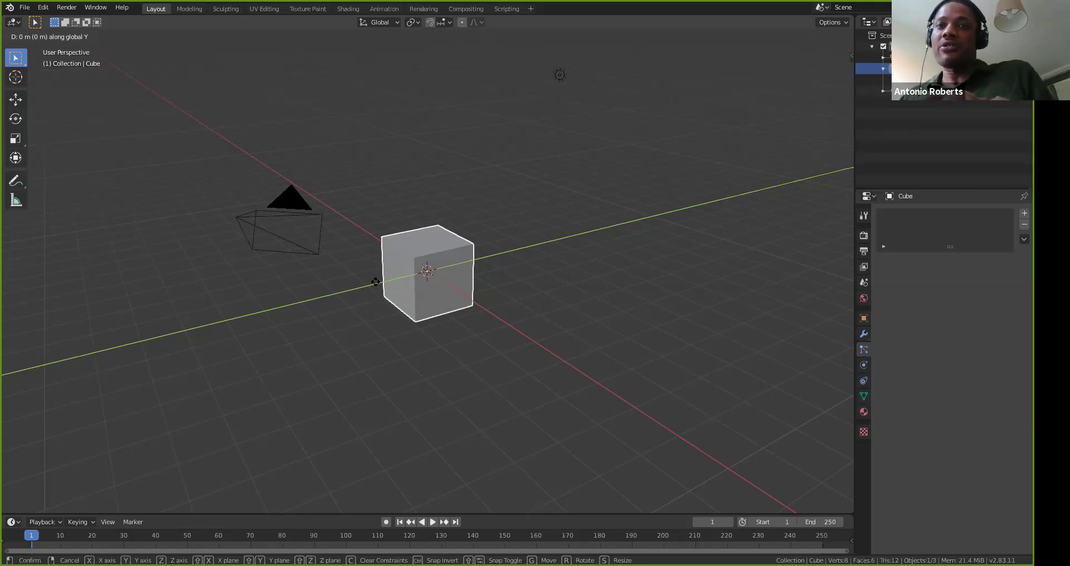
text(4)
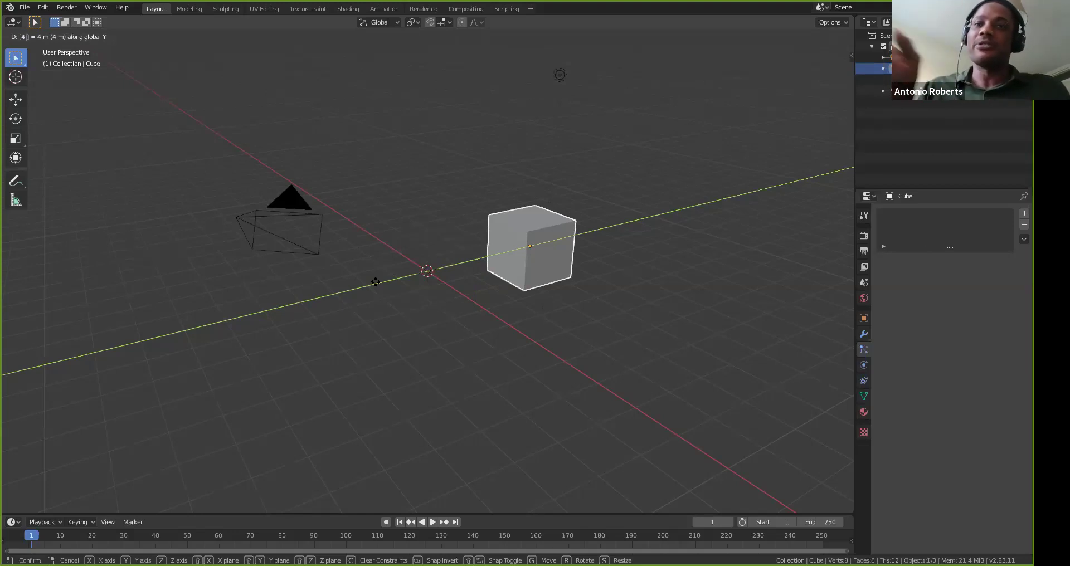
key(Return)
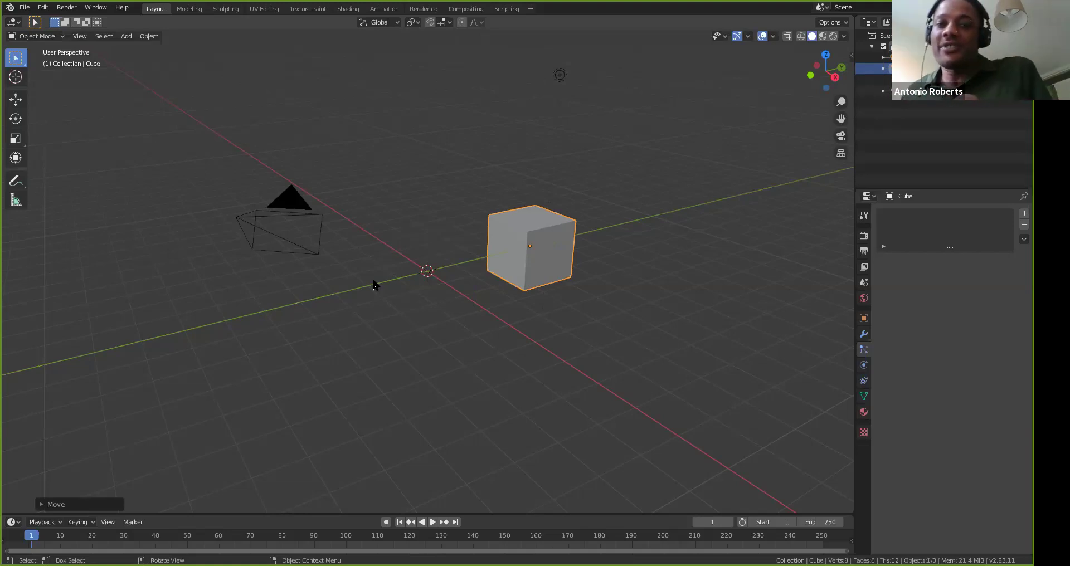
Try moving the cube 5 m and -5 m along the global Z axis, and cancel the move
key(g)
text(z)
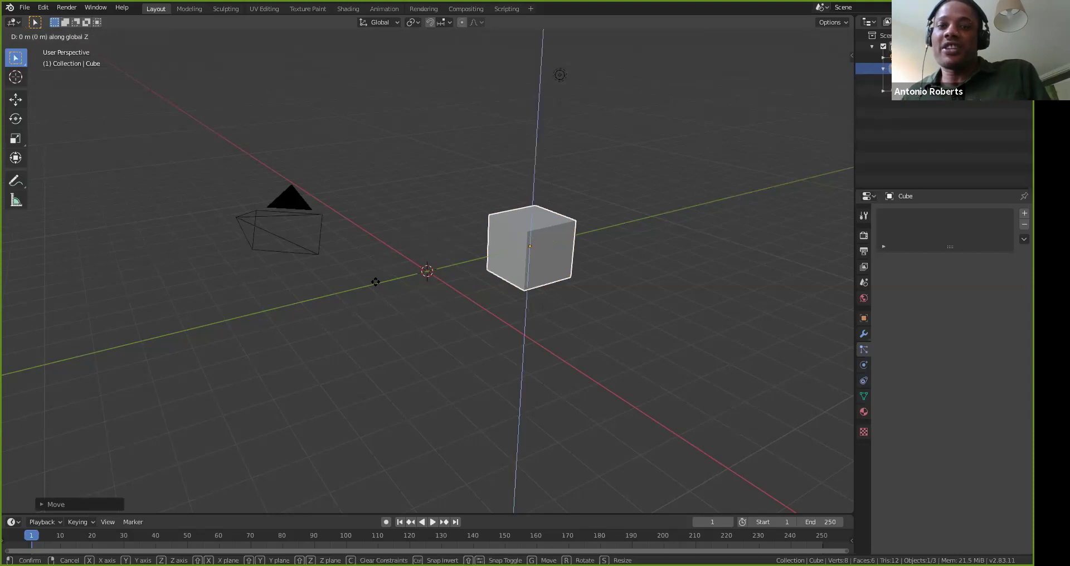
text(5)
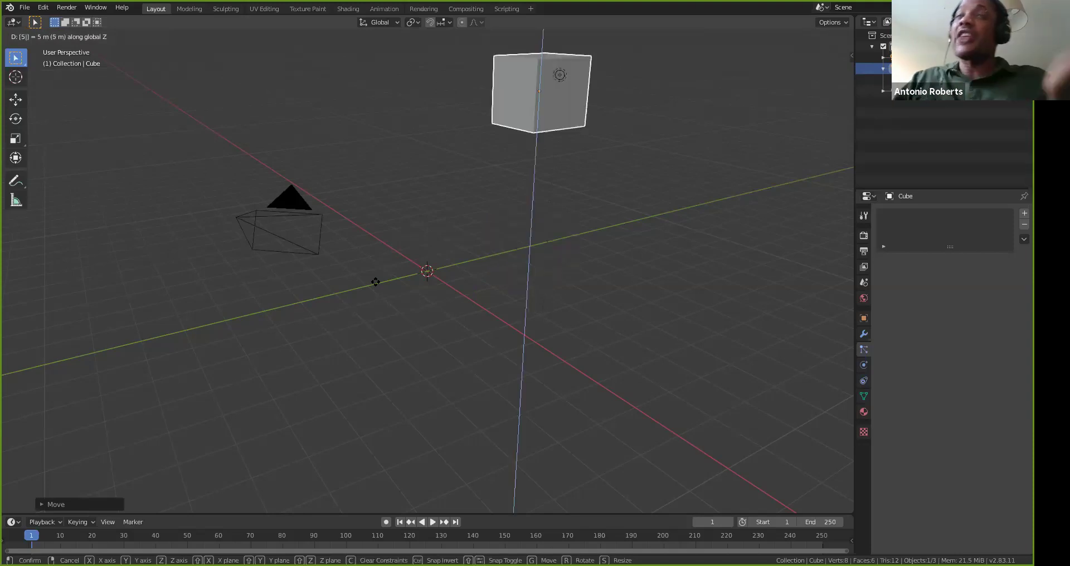
key(minus)
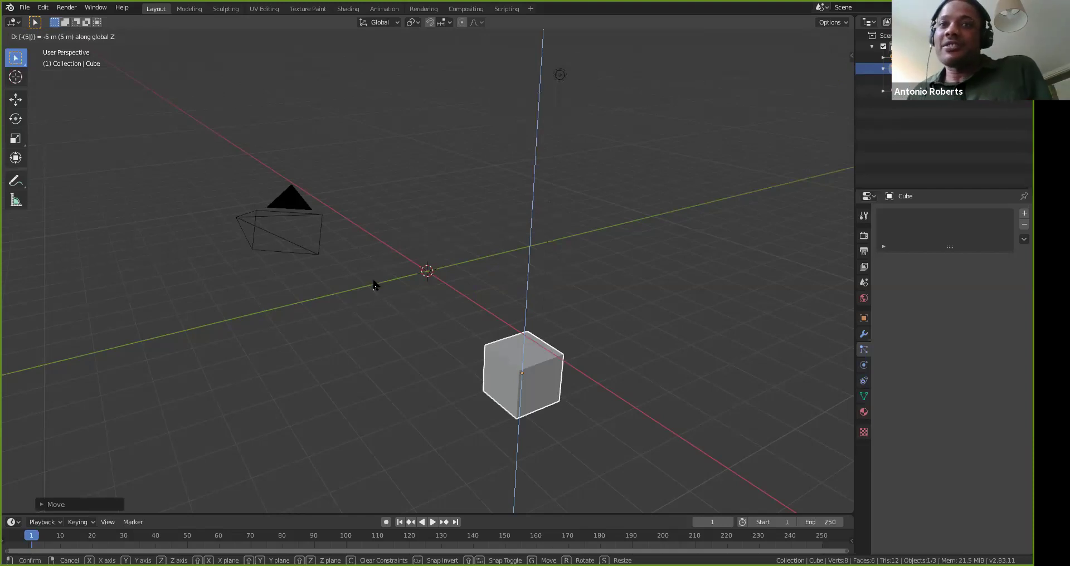
key(Escape)
Move the cube -4 m along the global X axis and clear its location to return it to the origin
key(g)
key(x)
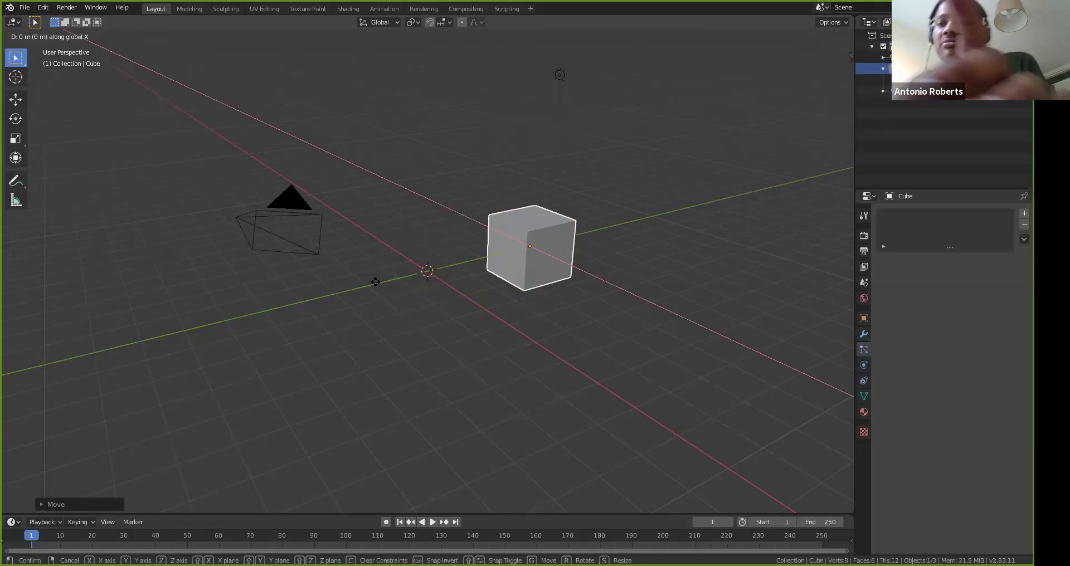
text(-4)
key(Return)
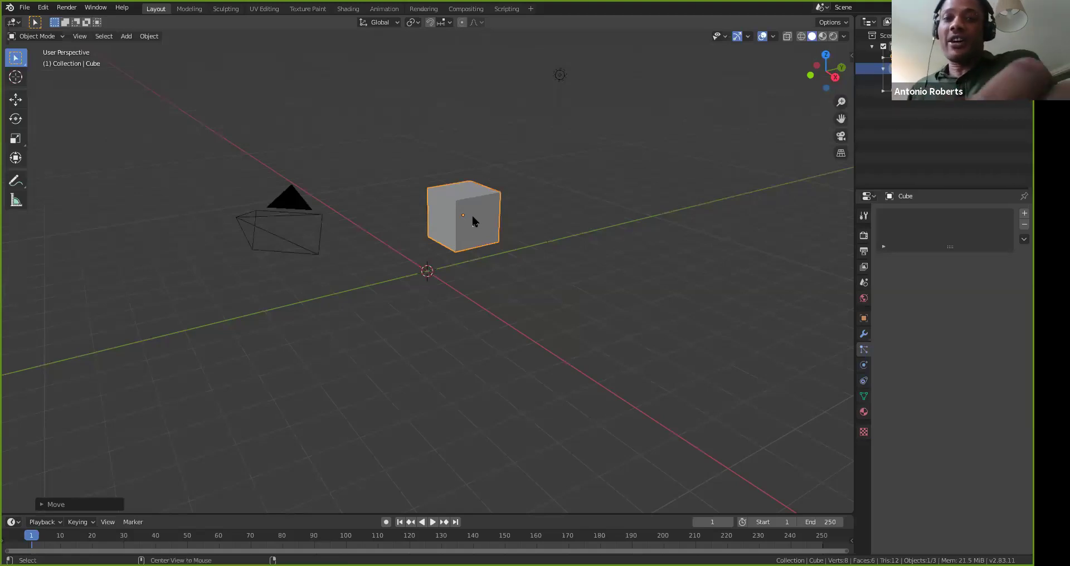
key(alt+g)
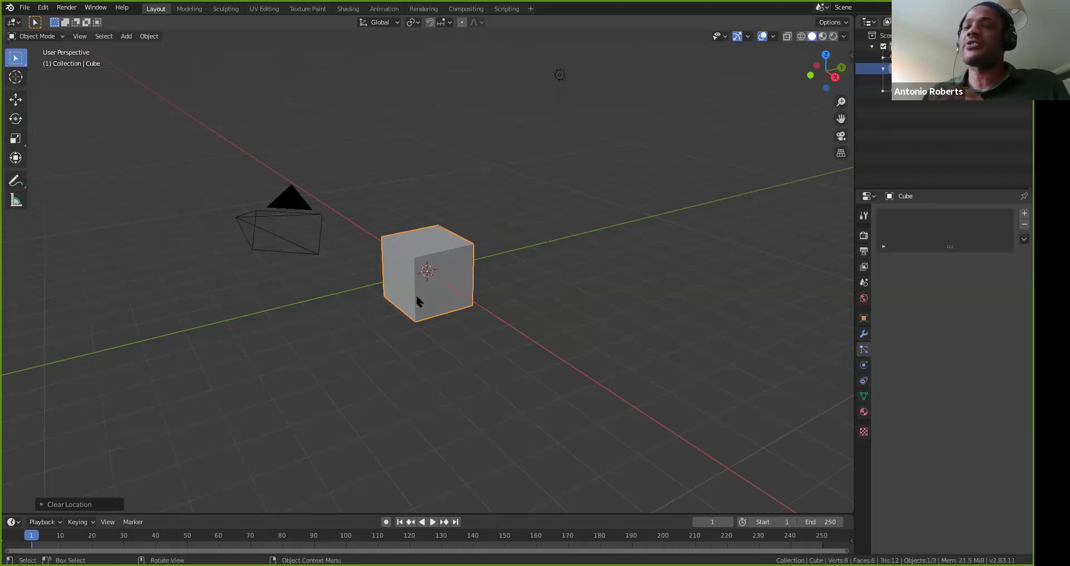
Move the cube 5 m along the global Y axis and clear its location again
key(g)
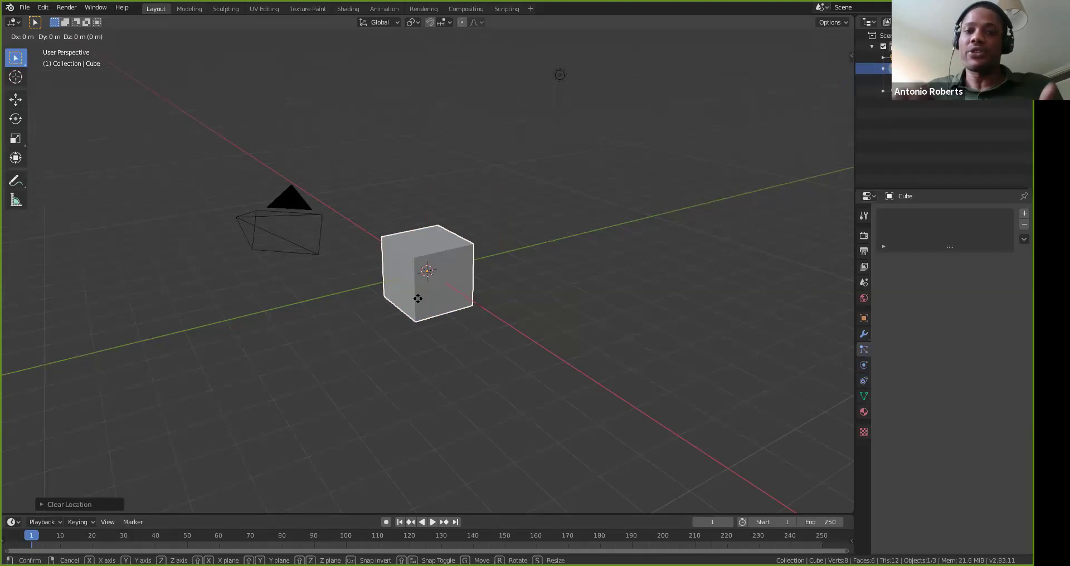
key(y)
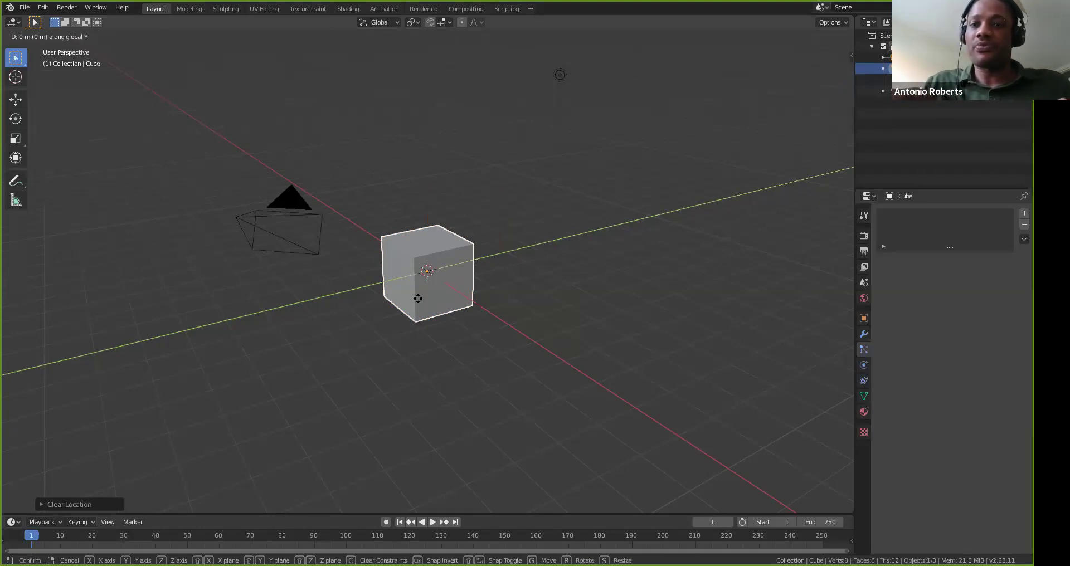
text(5)
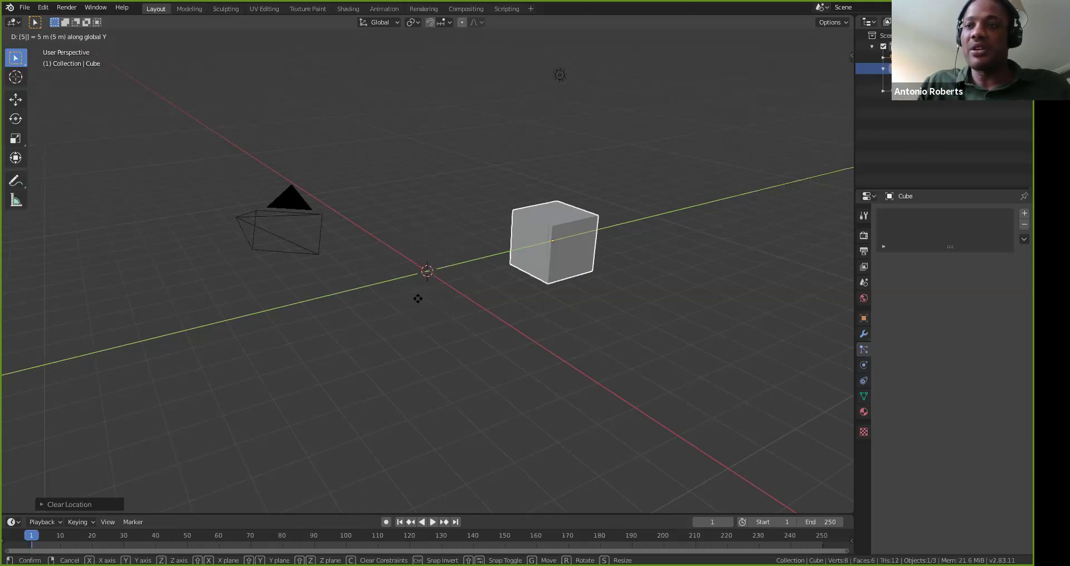
key(Return)
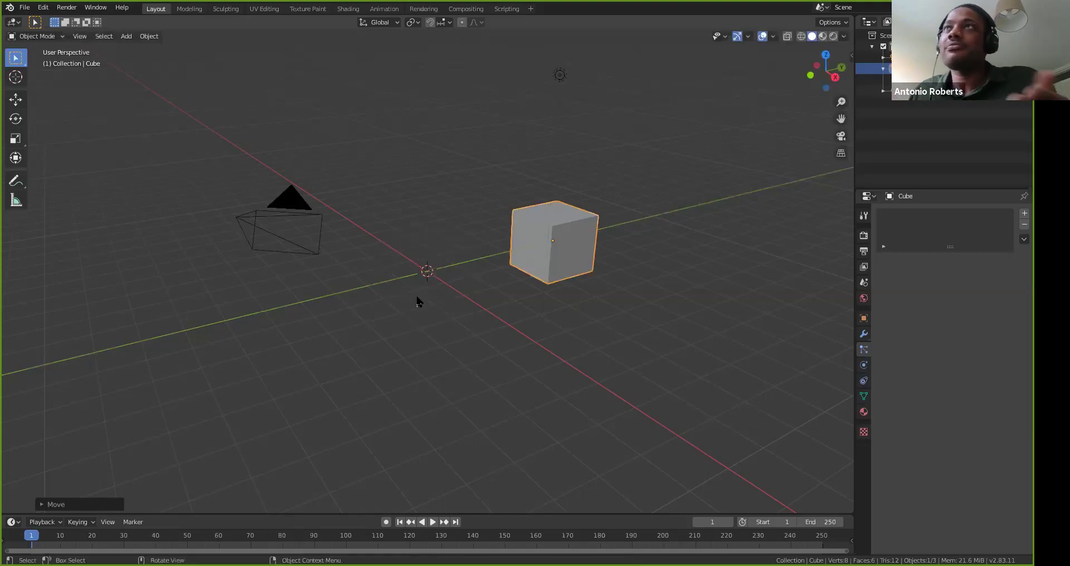
key(alt+g)
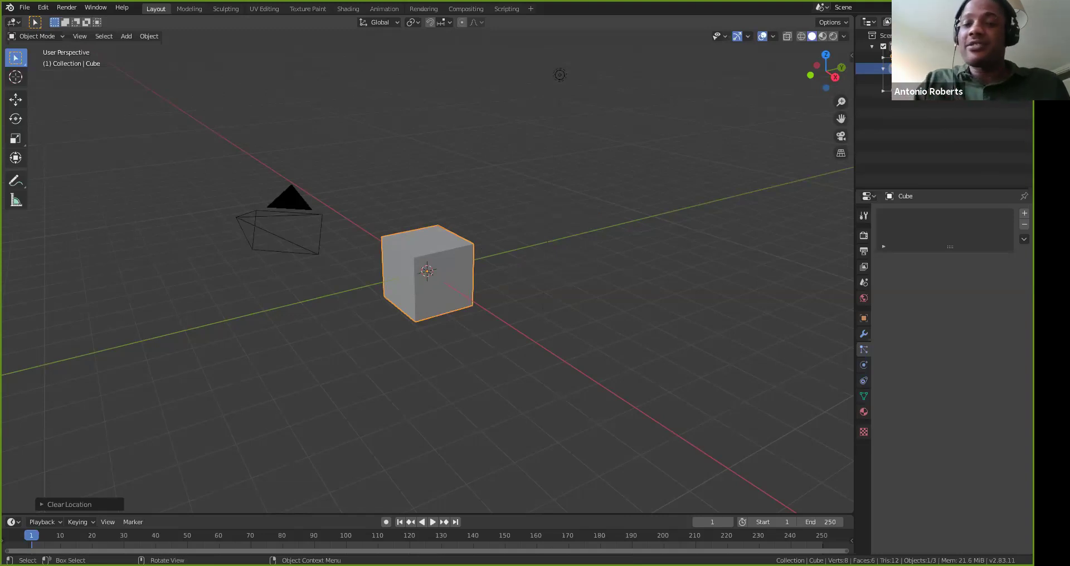
Try scaling the cube up freely in two passes, the first to about 1.2 times its size, and undo the scaling
key(s)
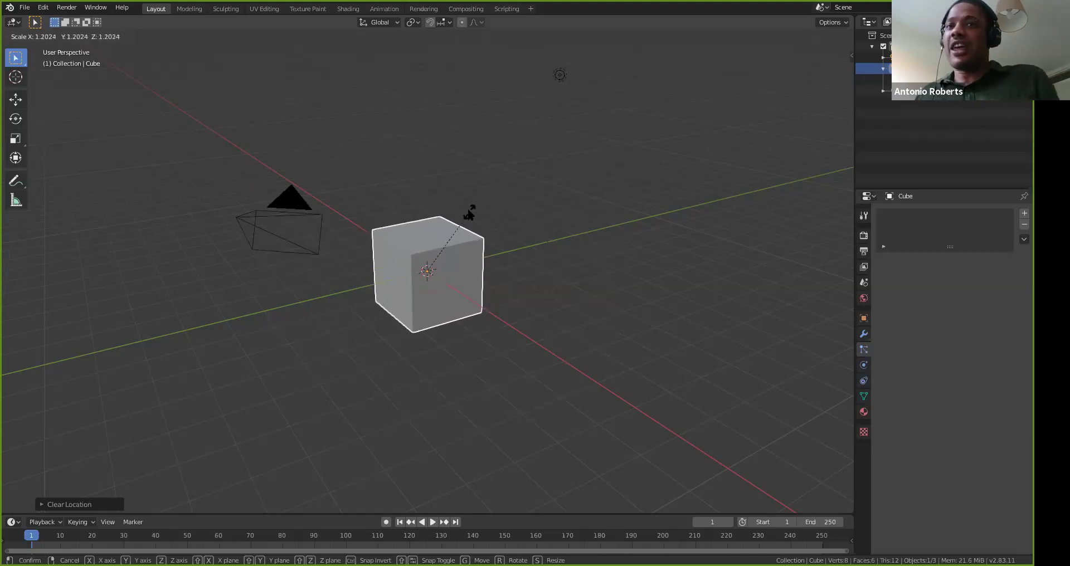
click(467, 207)
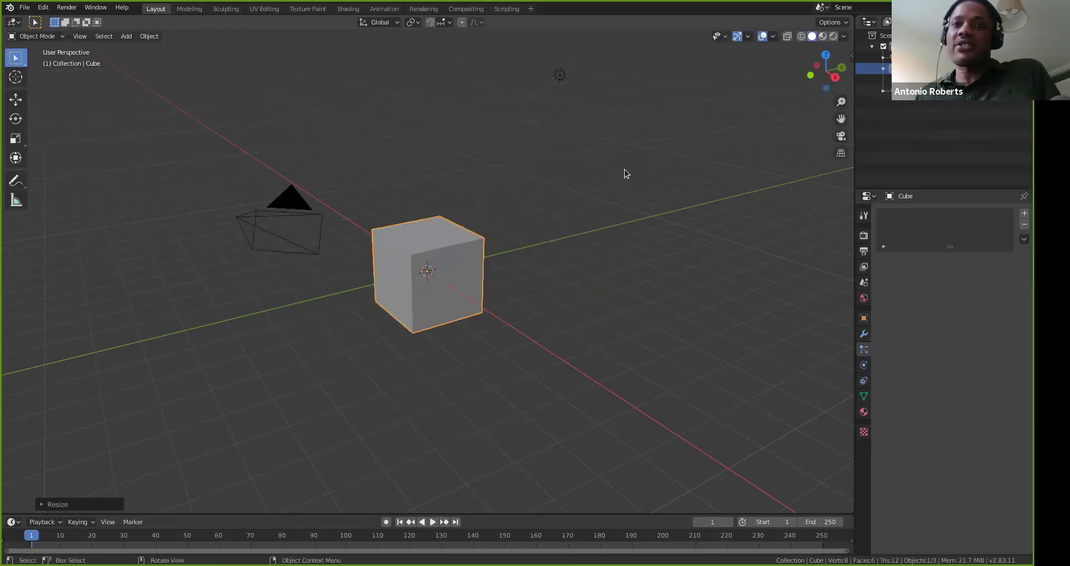
key(s)
click(614, 193)
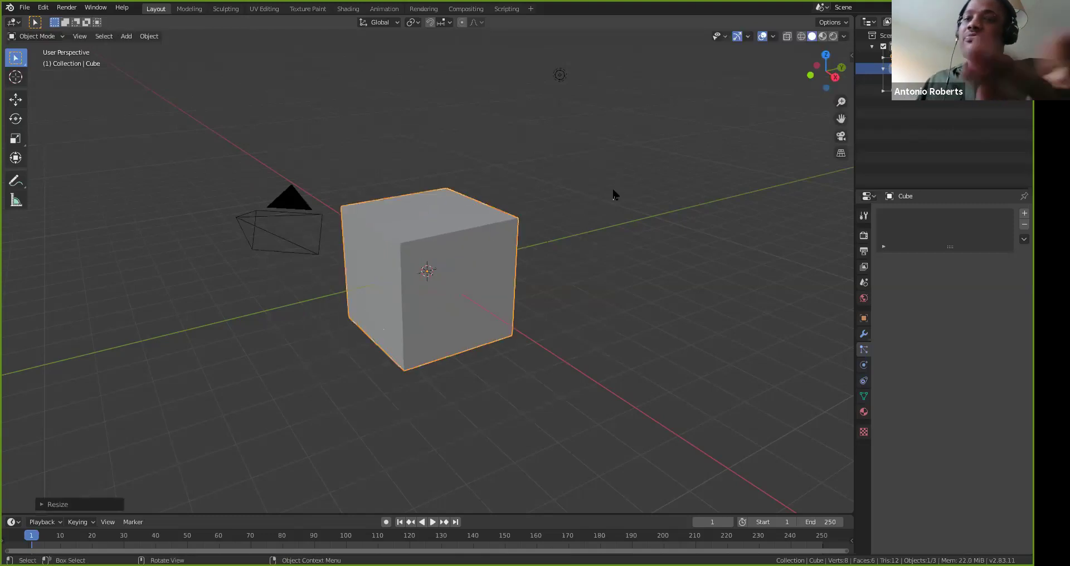
key(ctrl+z)
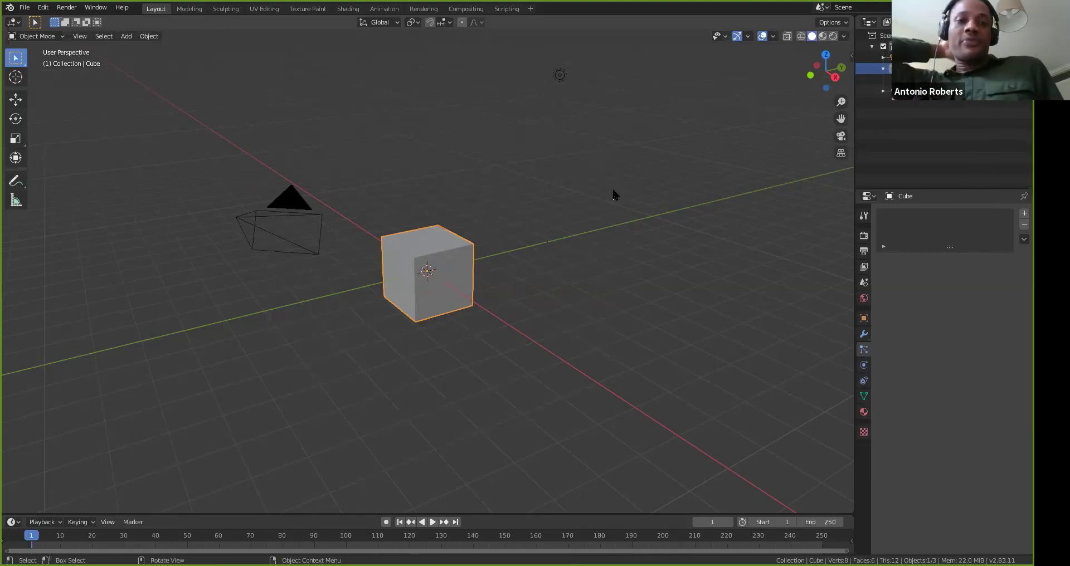
Scale the cube uniformly by a factor of 2 twice in a row, and clear its scale
key(s)
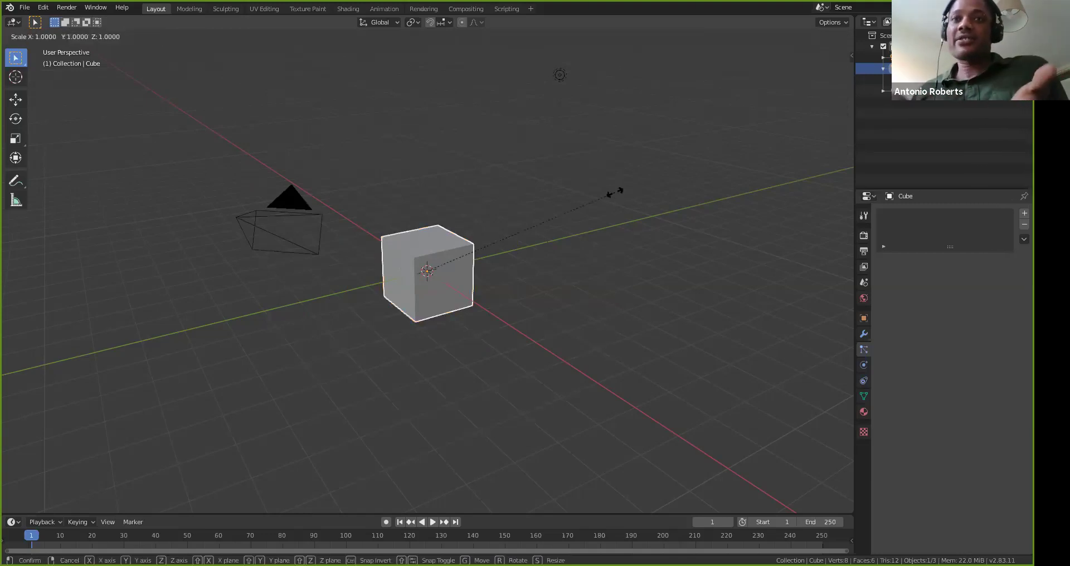
text(2)
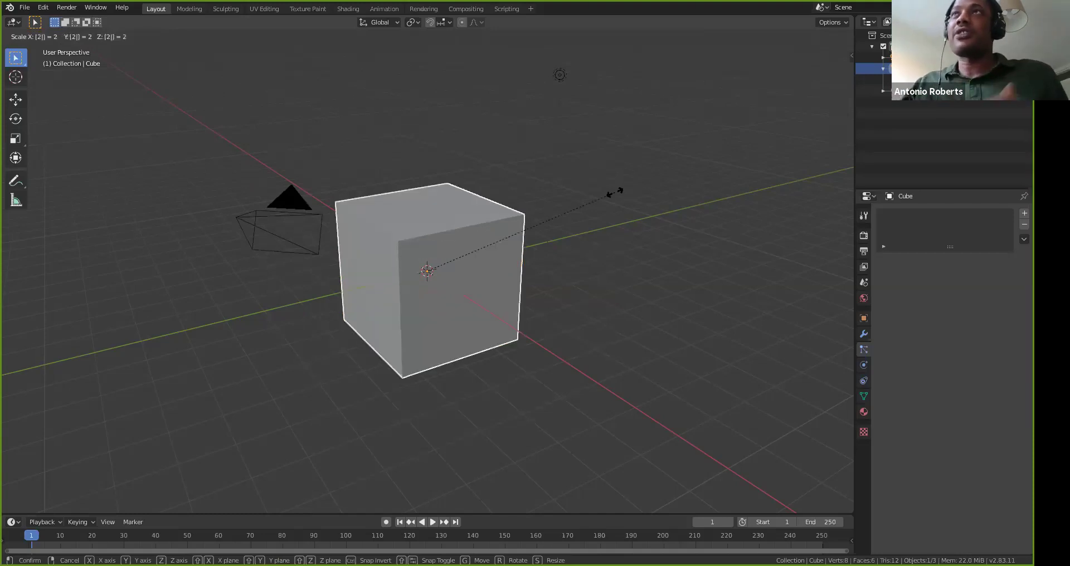
key(Return)
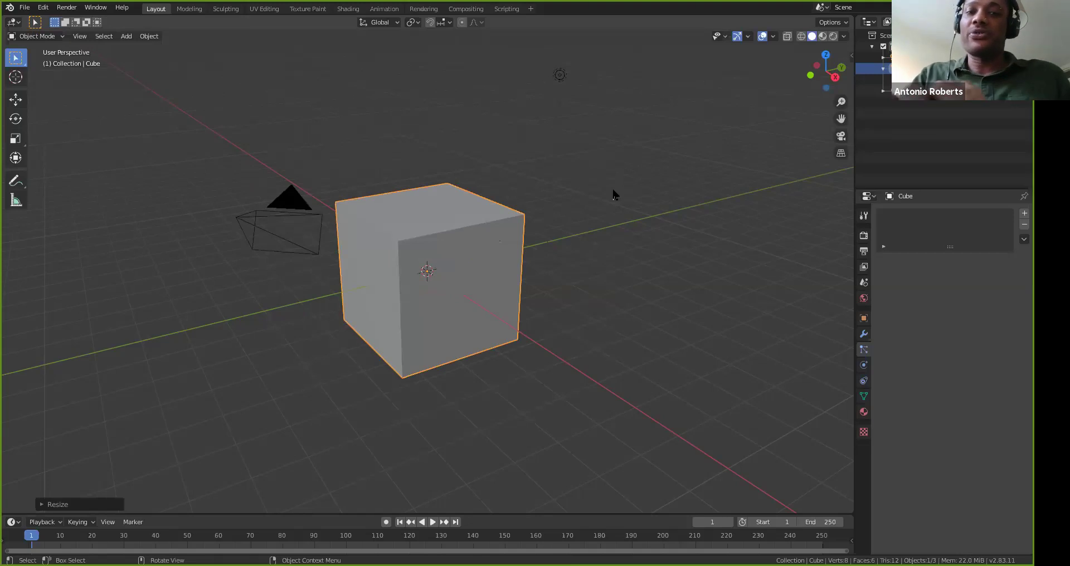
text(s2)
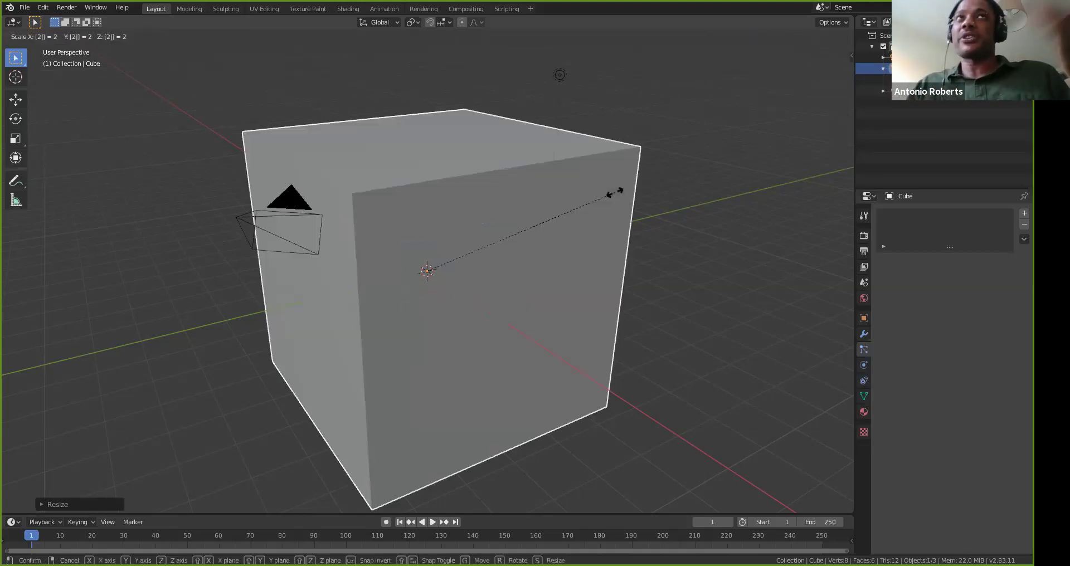
key(Return)
key(alt+s)
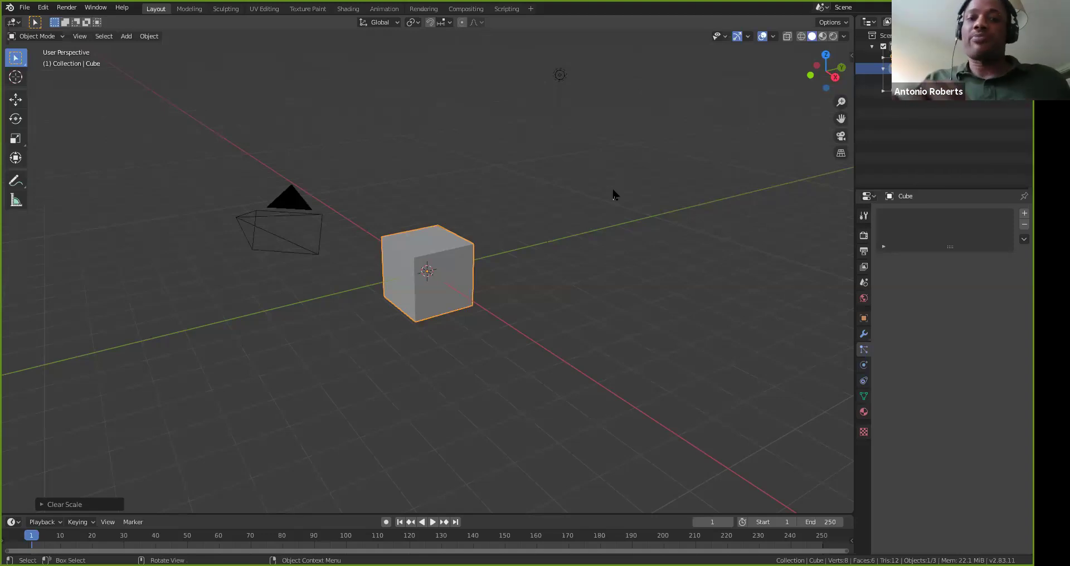
Scale the cube by a factor of 6 along the global Y axis and by 4 along the Z axis
key(s)
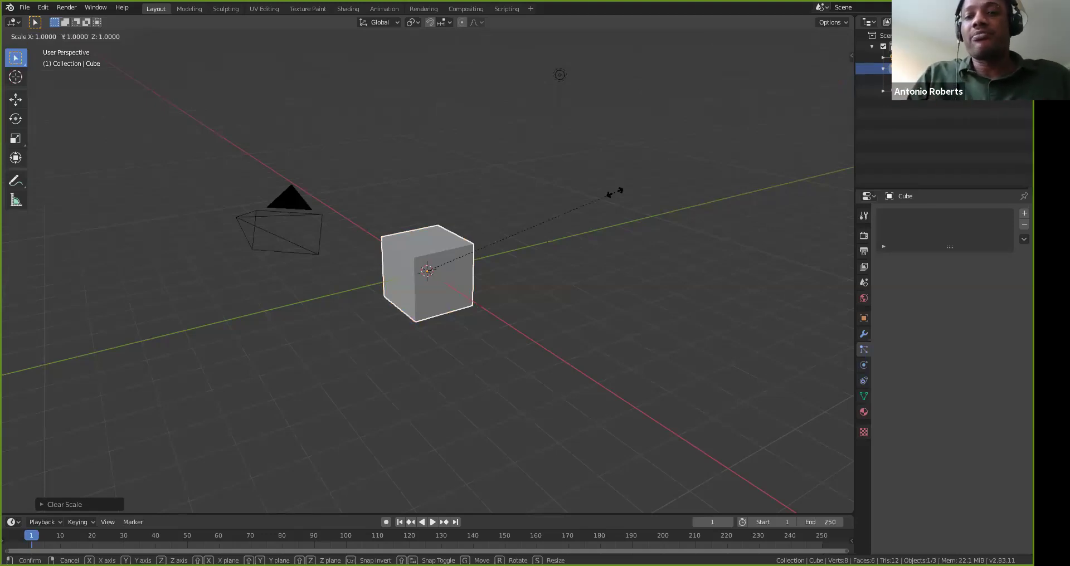
key(y)
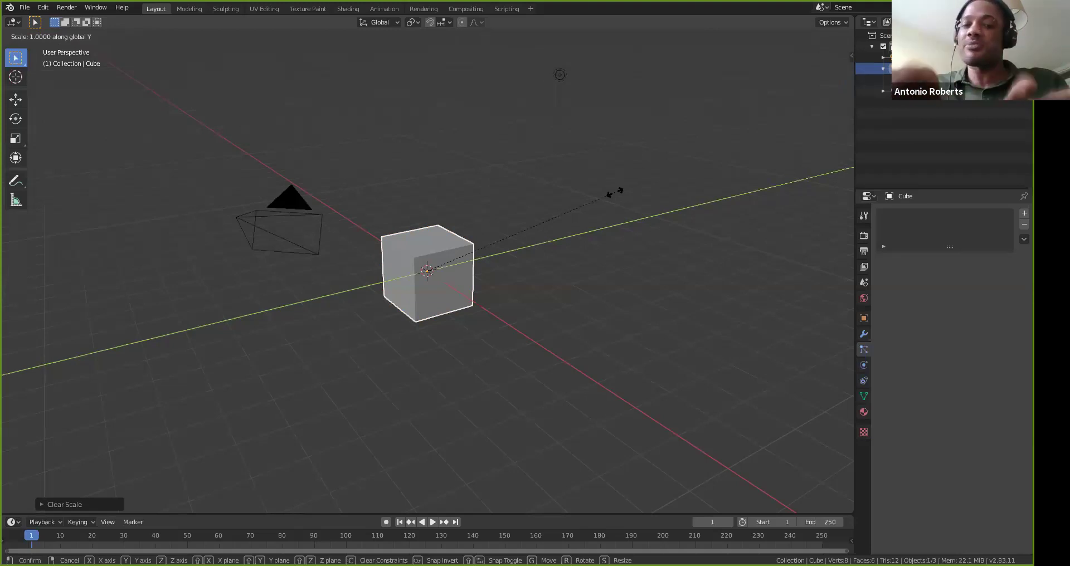
text(6)
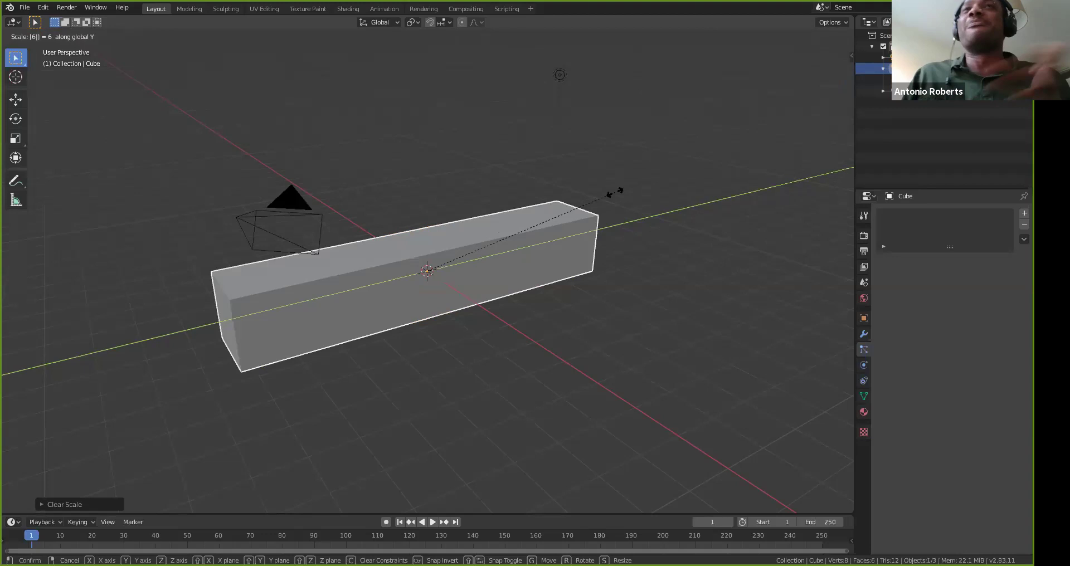
key(Return)
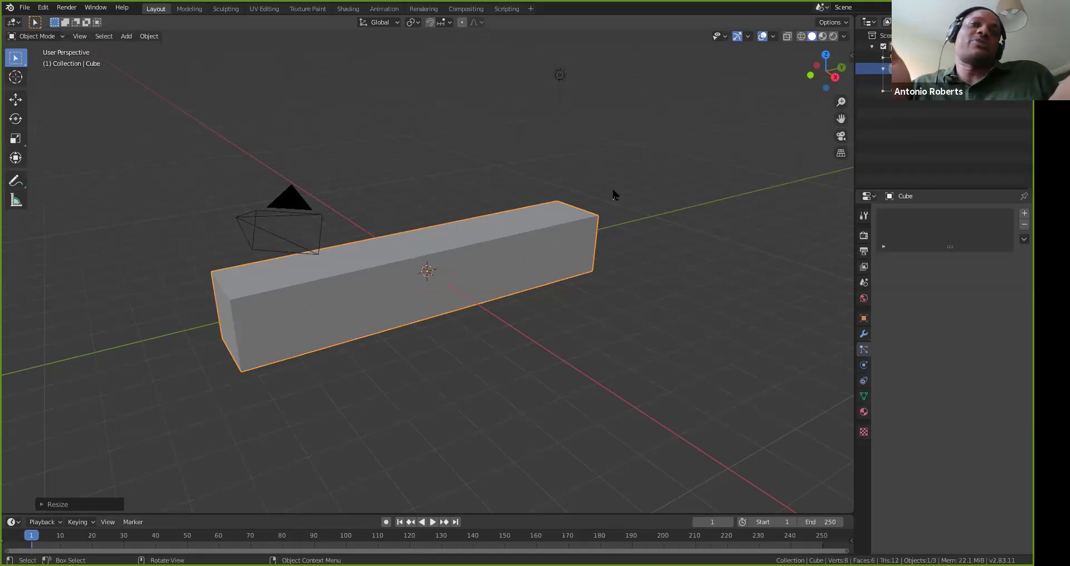
text(sz4)
key(Return)
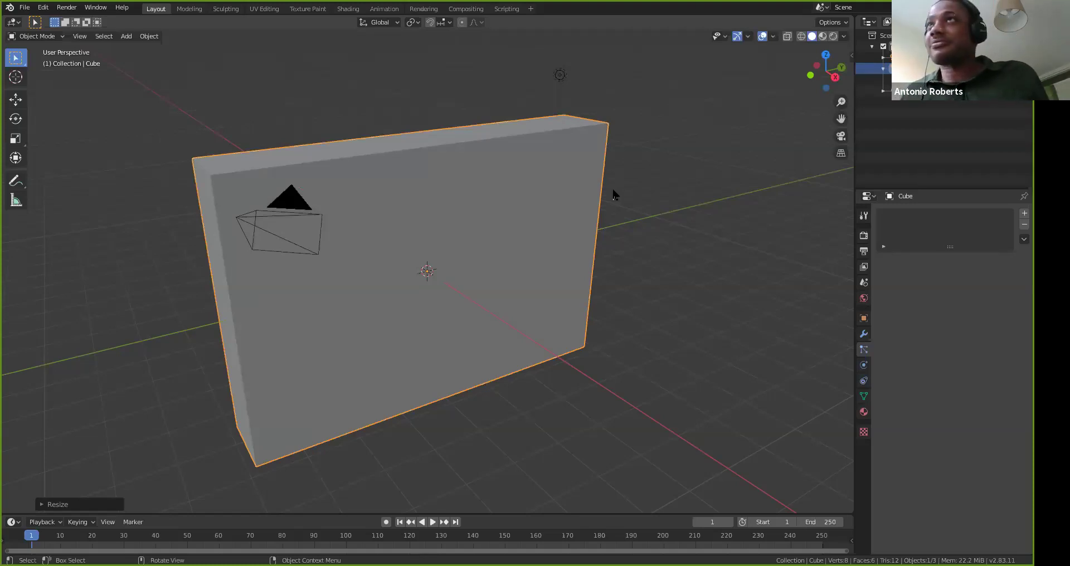
Clear the stretched cube's scale and location to restore its default size and position
mouse_move(424, 212)
middle_down()
mouse_move(509, 201)
mouse_move(379, 169)
mouse_move(260, 202)
mouse_move(437, 200)
mouse_move(418, 211)
middle_up()
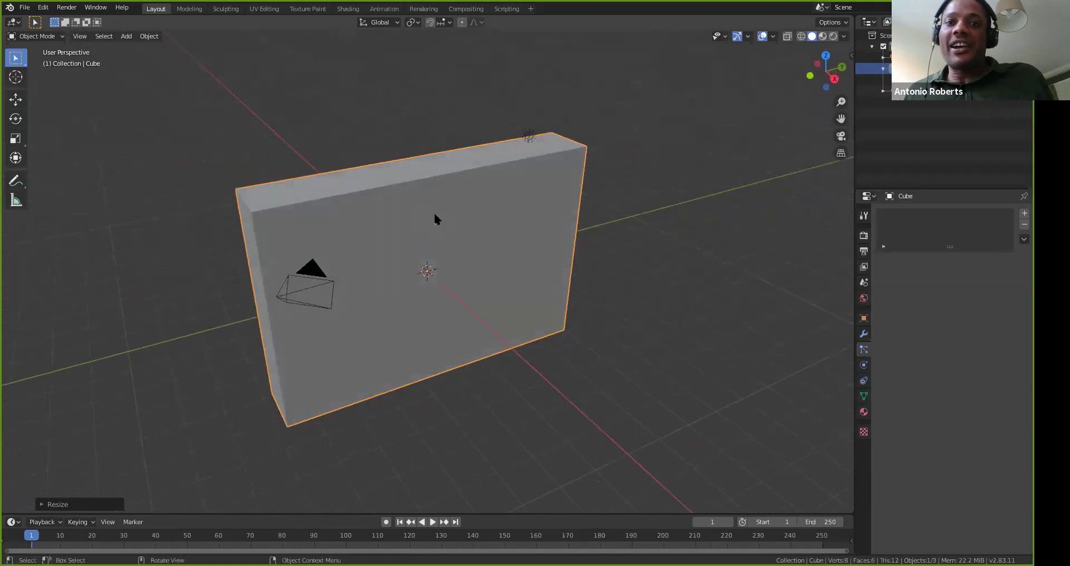
key(alt+s)
key(alt+g)
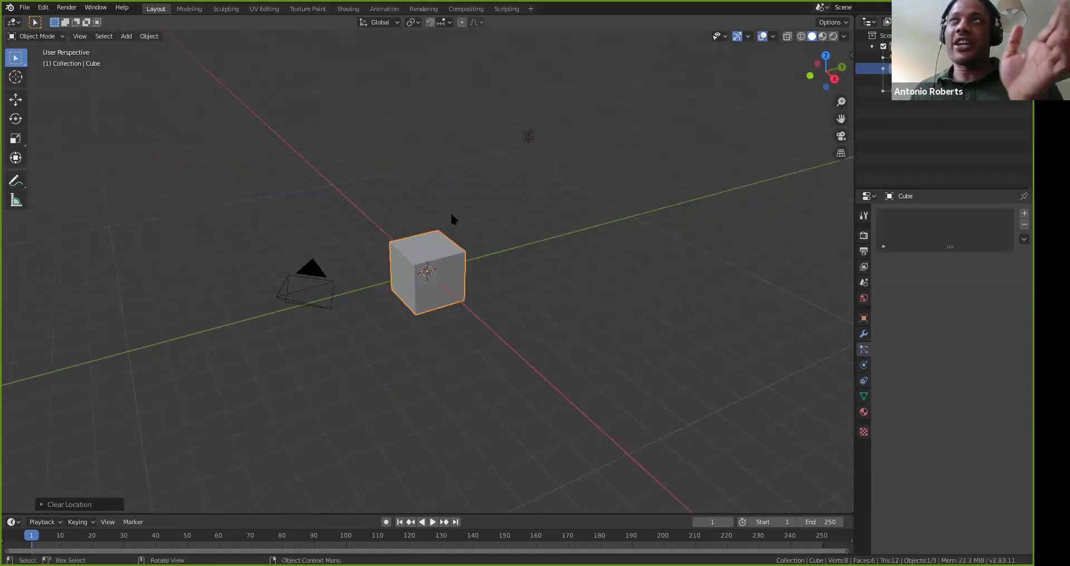
middle_drag(461, 268, 456, 249)
scroll(456, 249, up, 3)
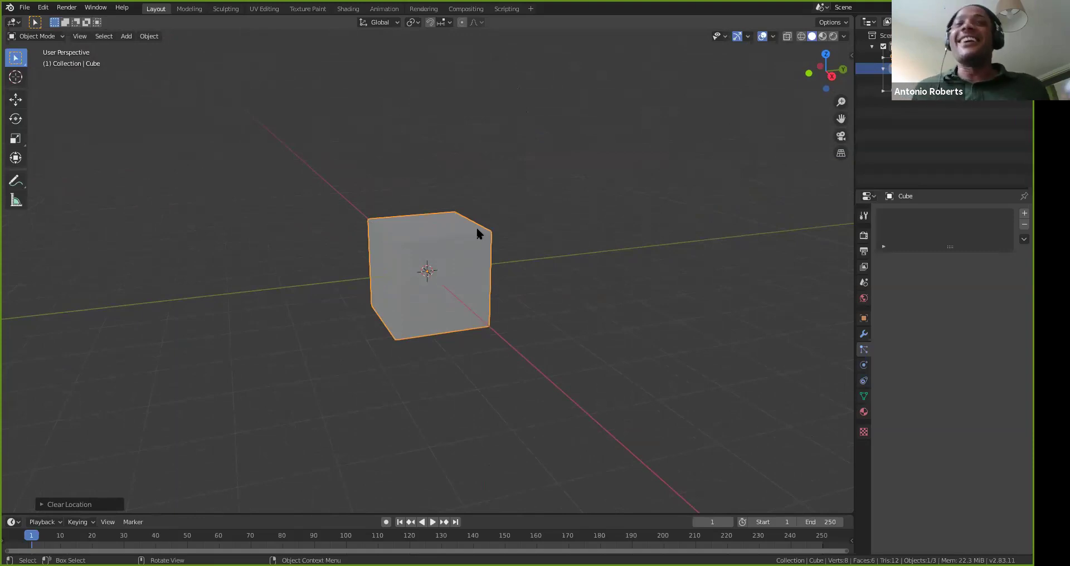
Try rotating the cube freely, and around the global X and Y axes, cancelling each rotation
middle_drag(406, 233, 432, 289)
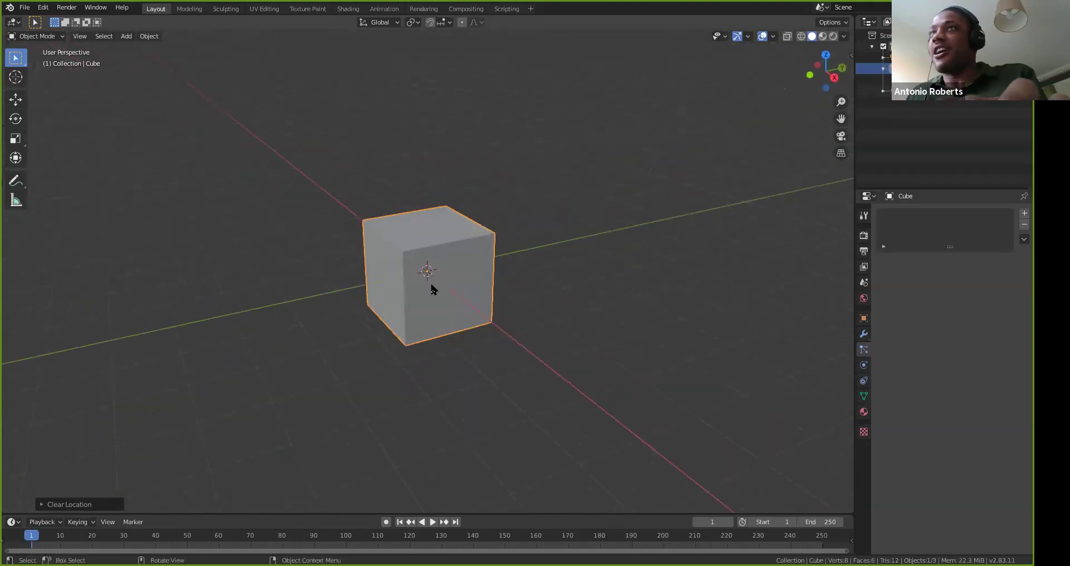
key(r)
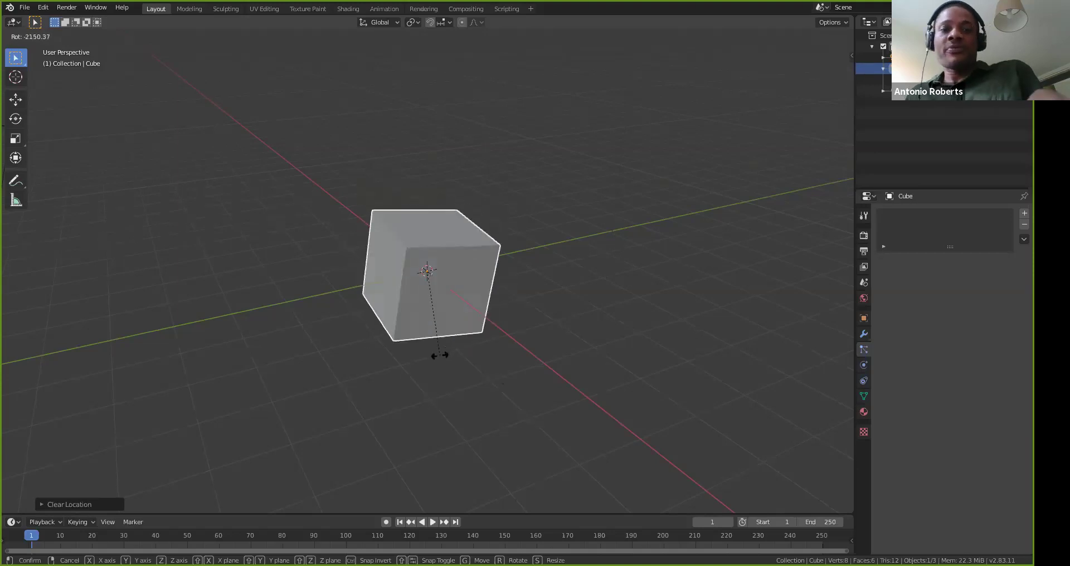
key(Escape)
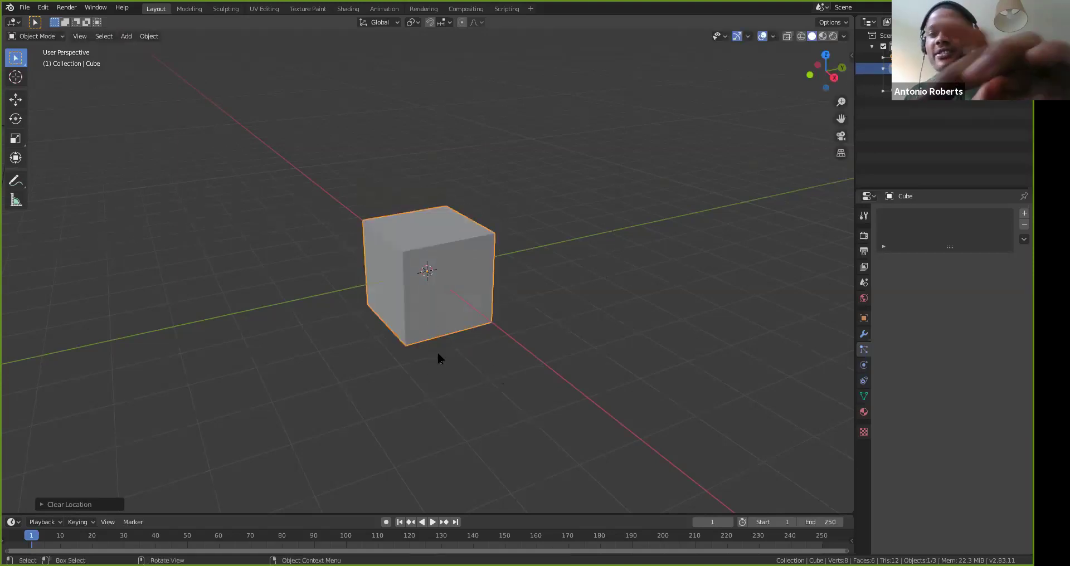
key(r)
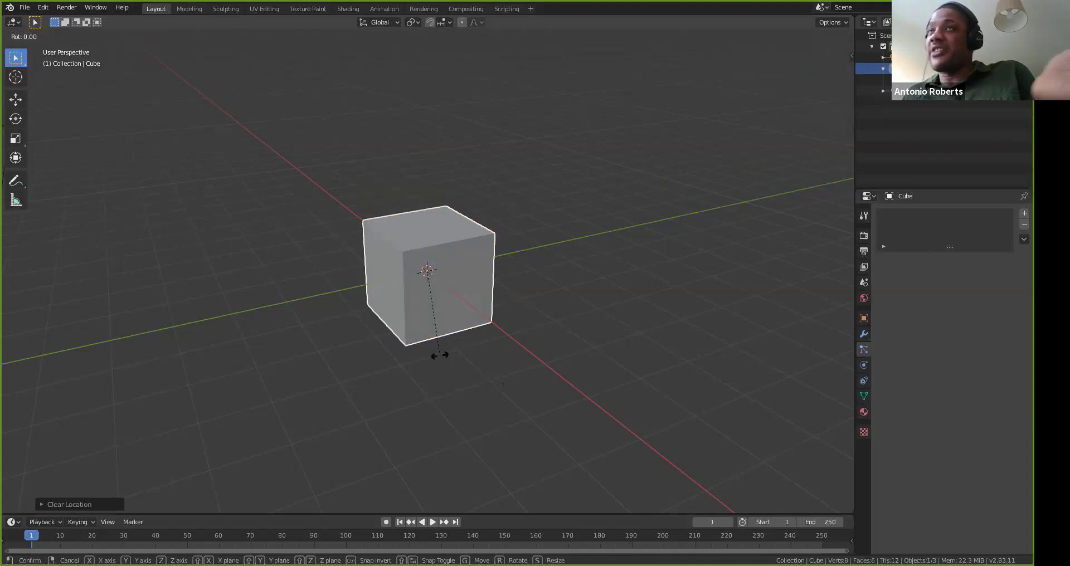
key(x)
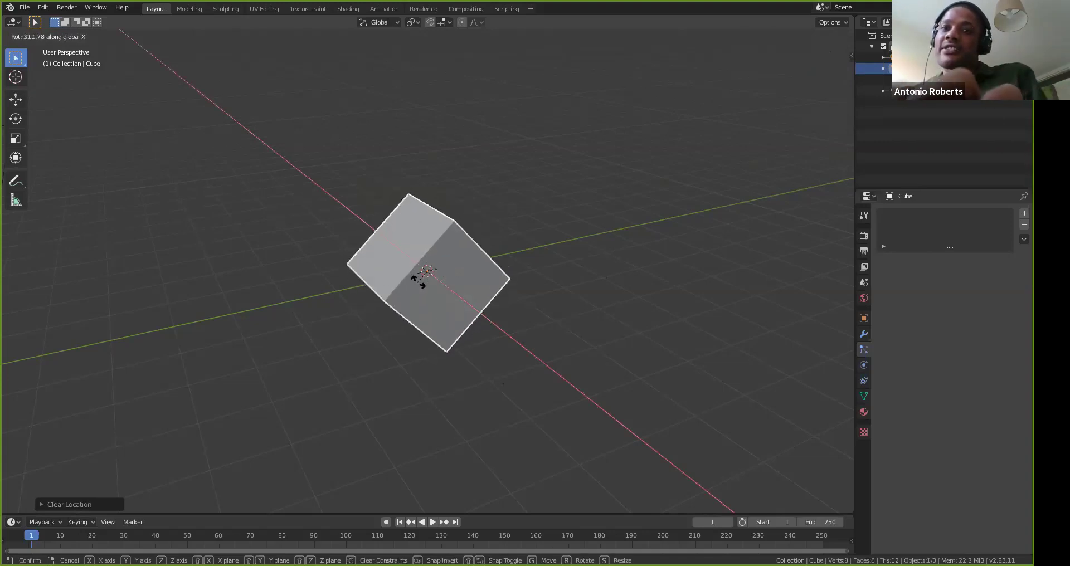
key(y)
key(Escape)
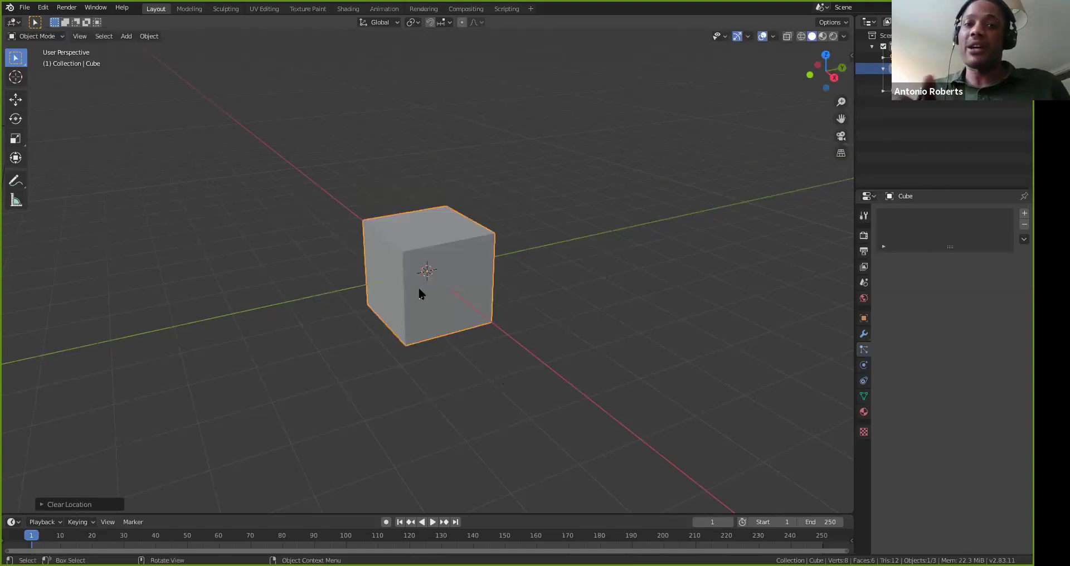
Rotate the cube by exactly 45° around the global X axis
key(r)
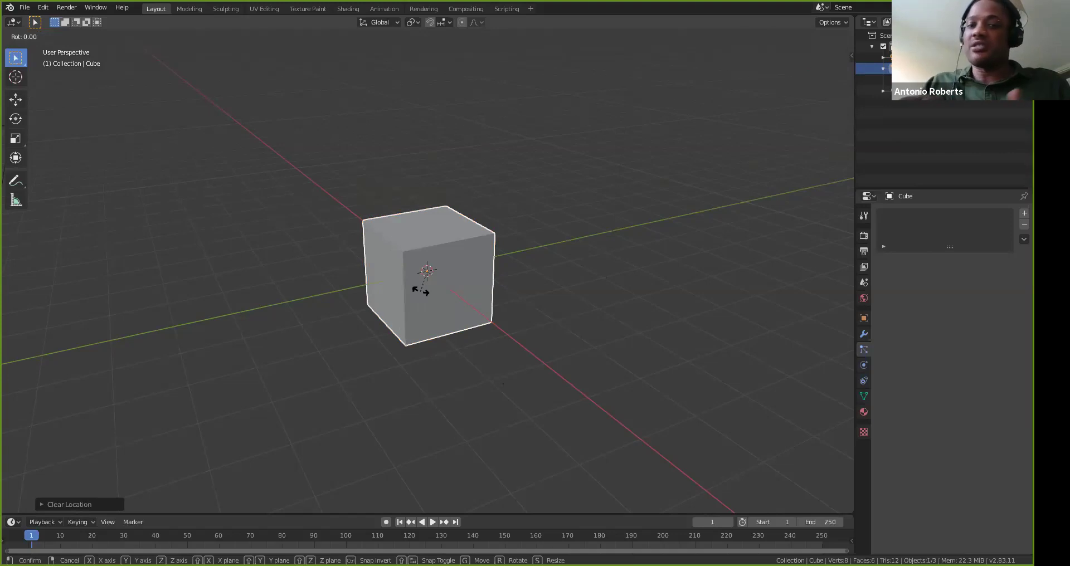
text(45)
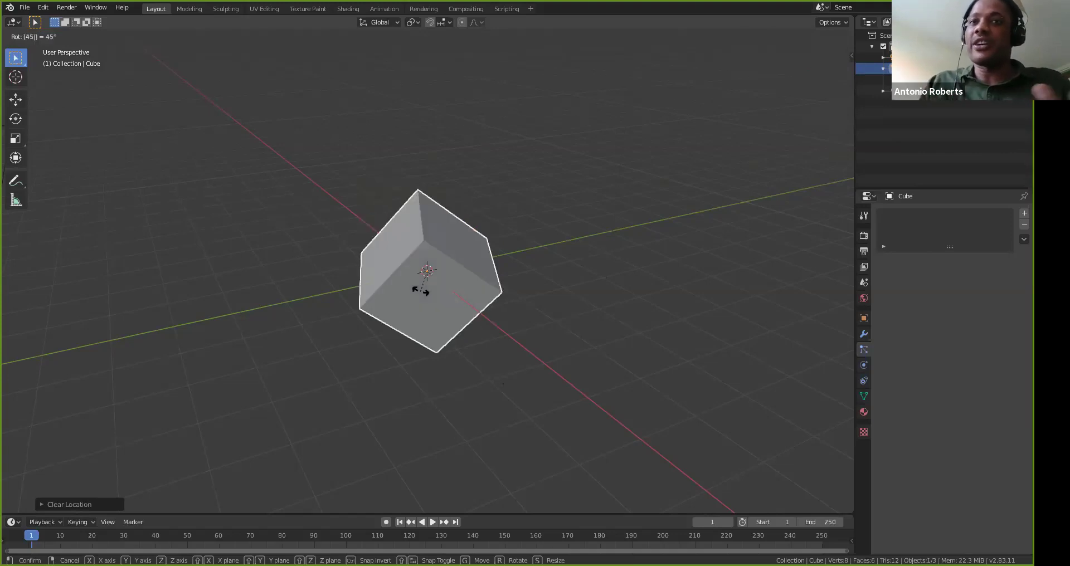
text(x)
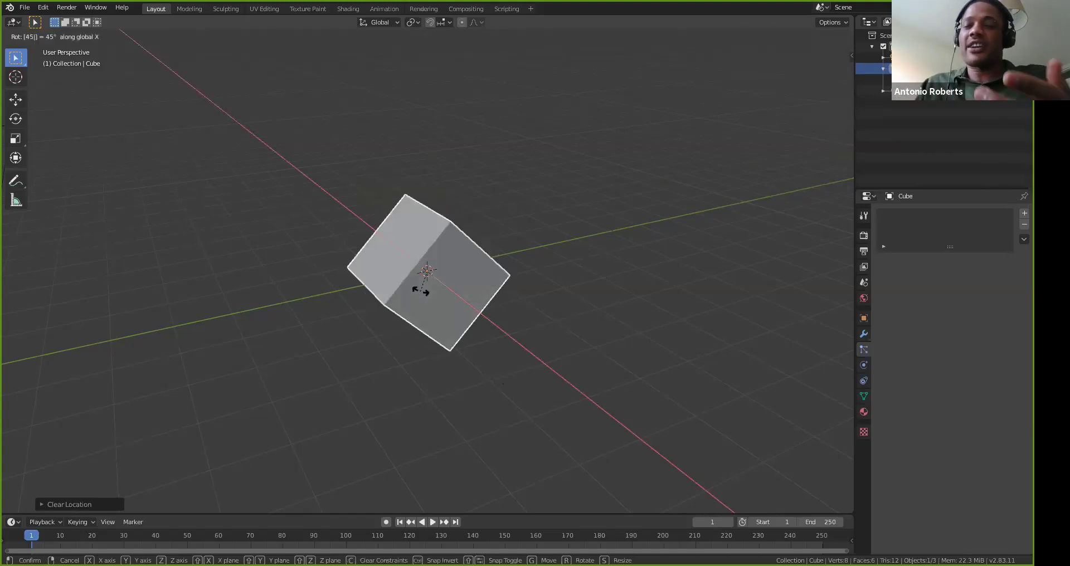
key(Return)
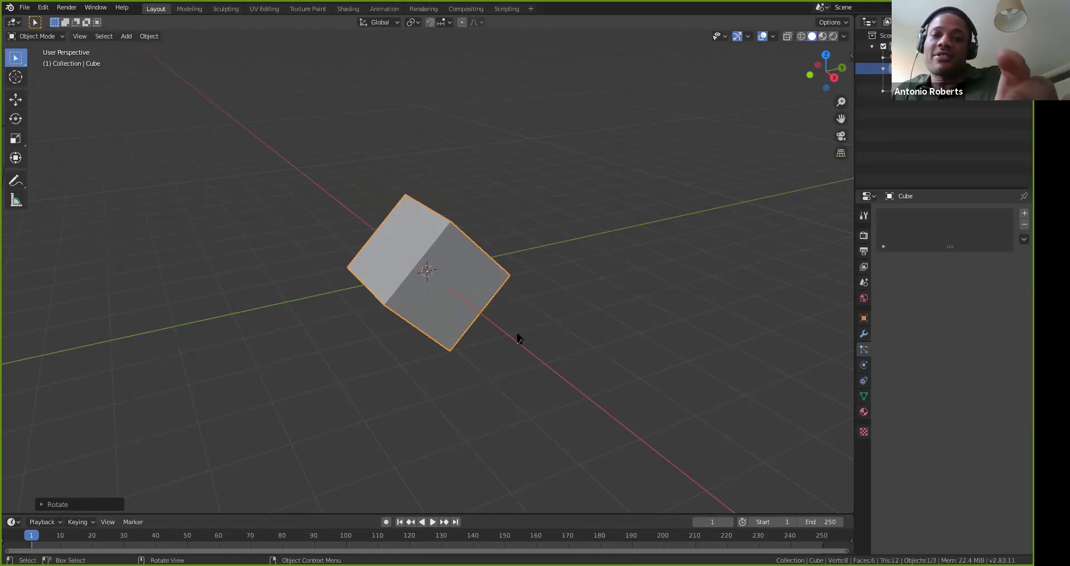
Try scaling the tilted cube uniformly by 12, cancel it, and scale it uniformly by 2 instead
text(s12)
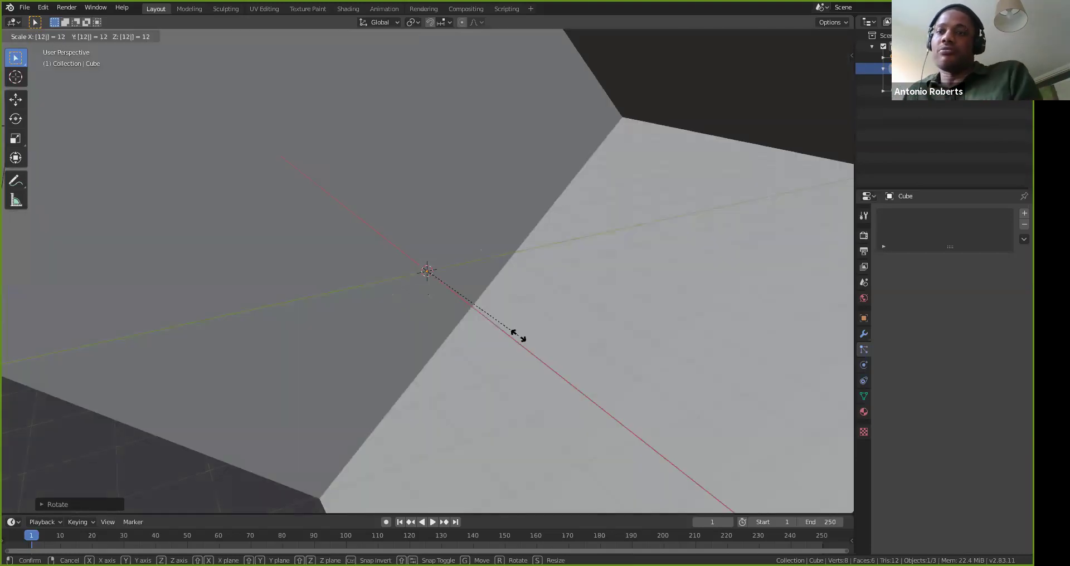
key(Escape)
text(s2)
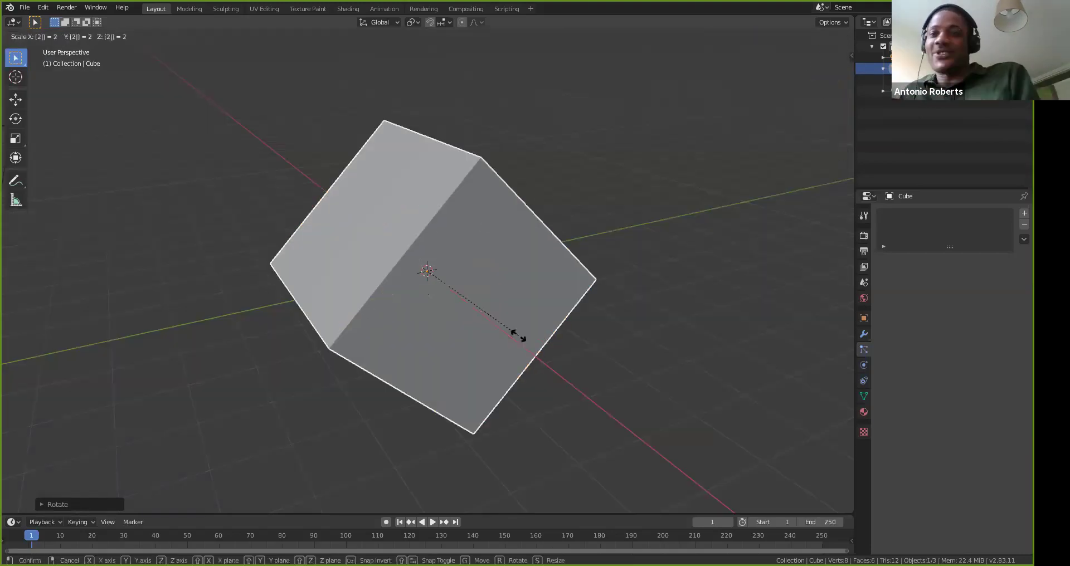
key(Return)
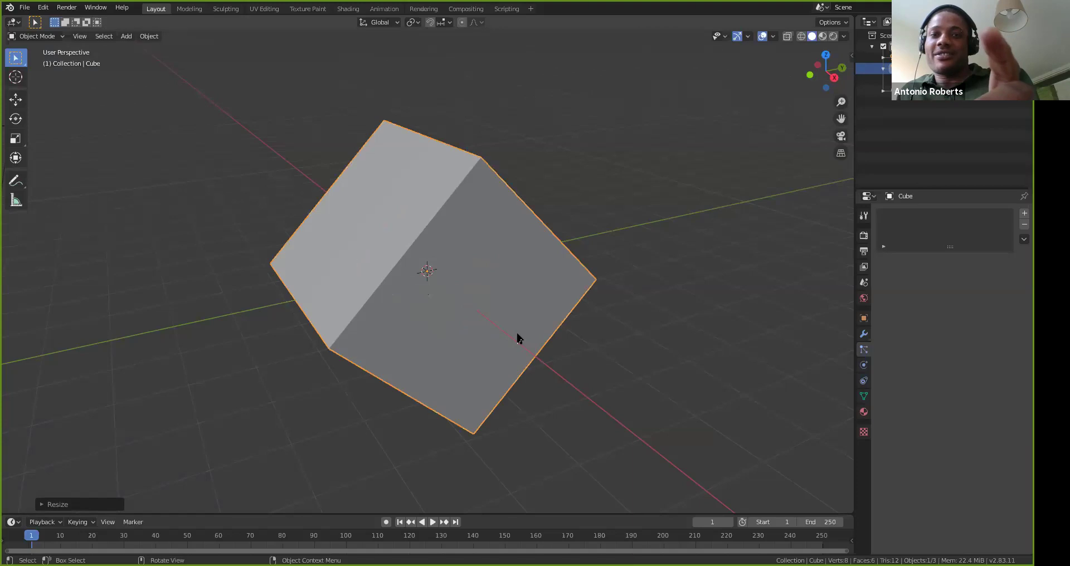
Scale the tilted cube by a factor of 3 along the global Y axis
text(sy)
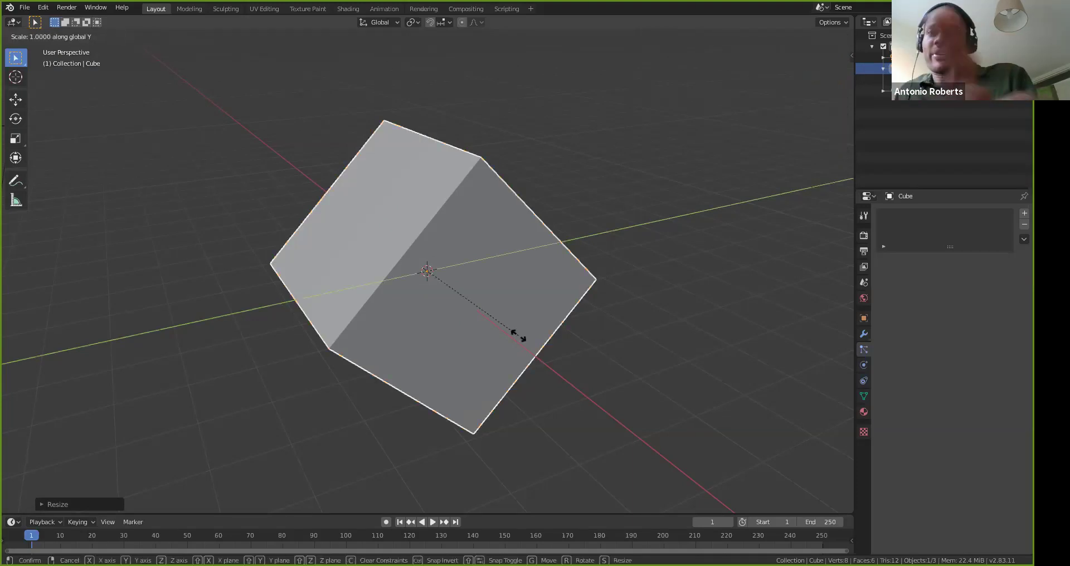
text(3)
key(Return)
scroll(493, 341, down, 1)
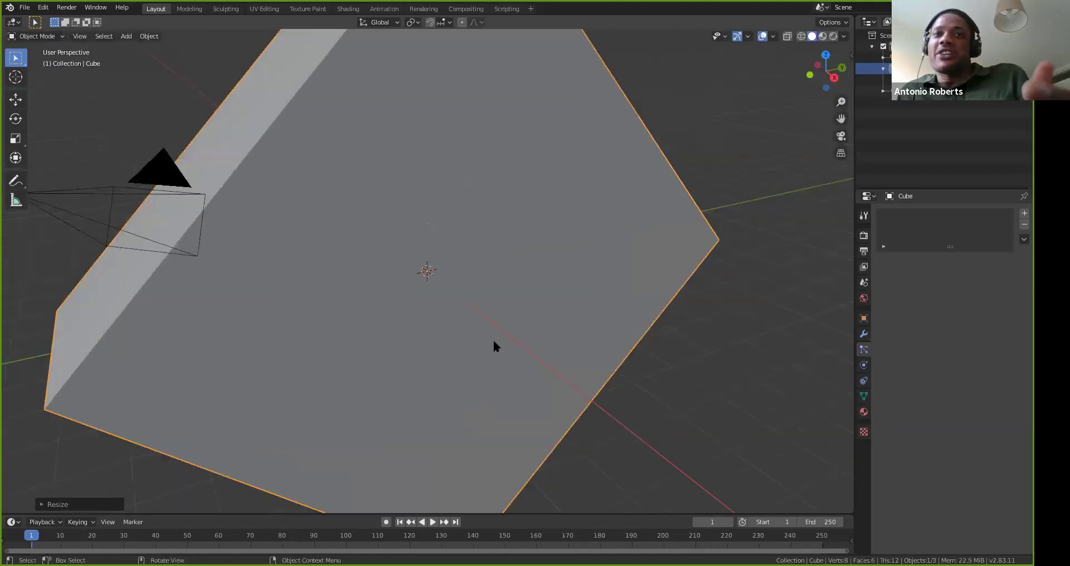
scroll(494, 346, down, 3)
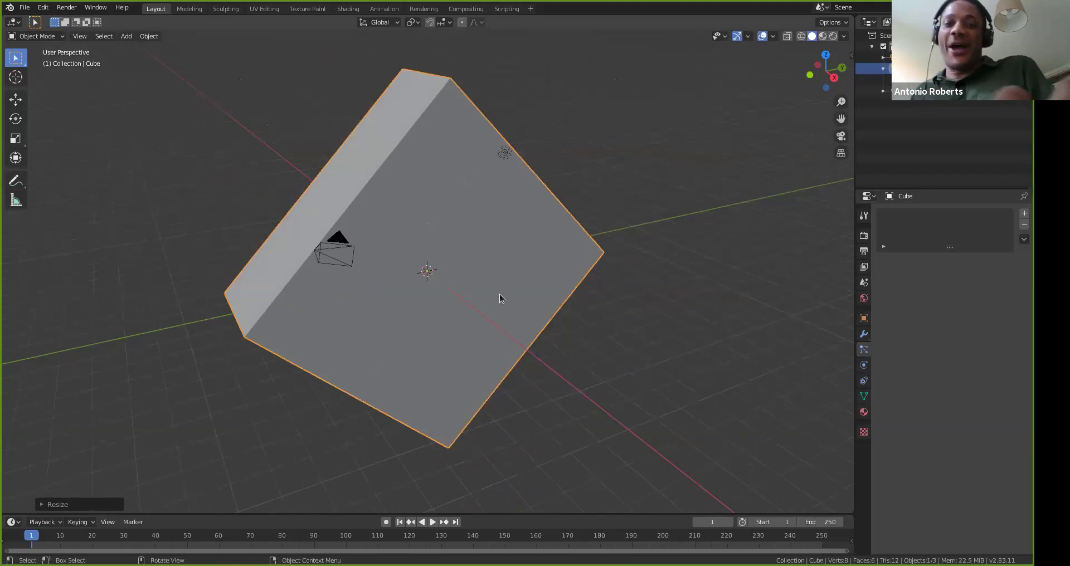
Clear the tilted cube's scale and location, leaving its rotation in place
key(alt+s)
key(alt+g)
scroll(438, 285, up, 5)
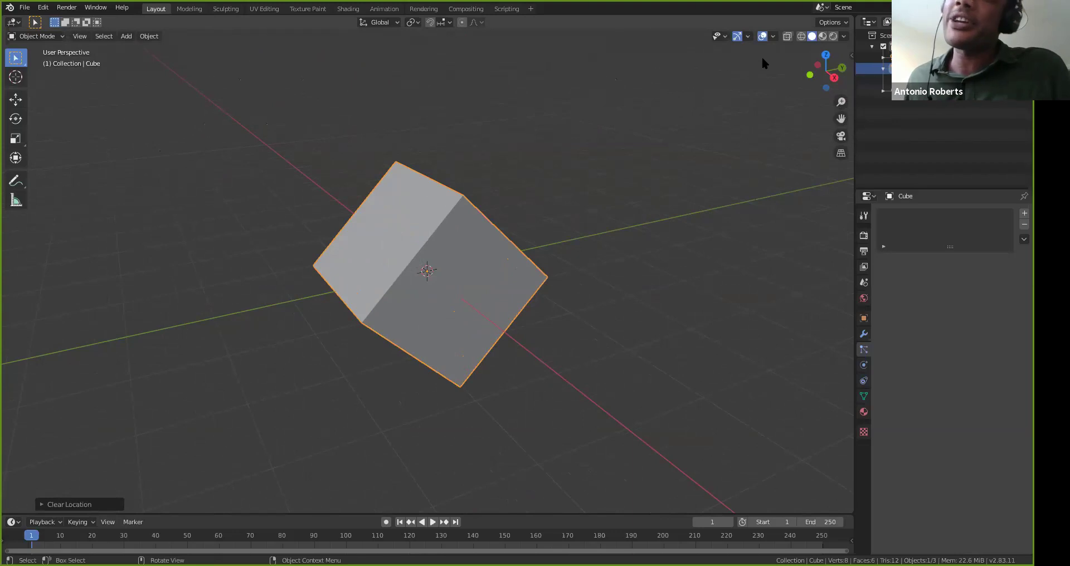
Display the cube's numeric transform properties and set its X rotation to 0°
click(847, 54)
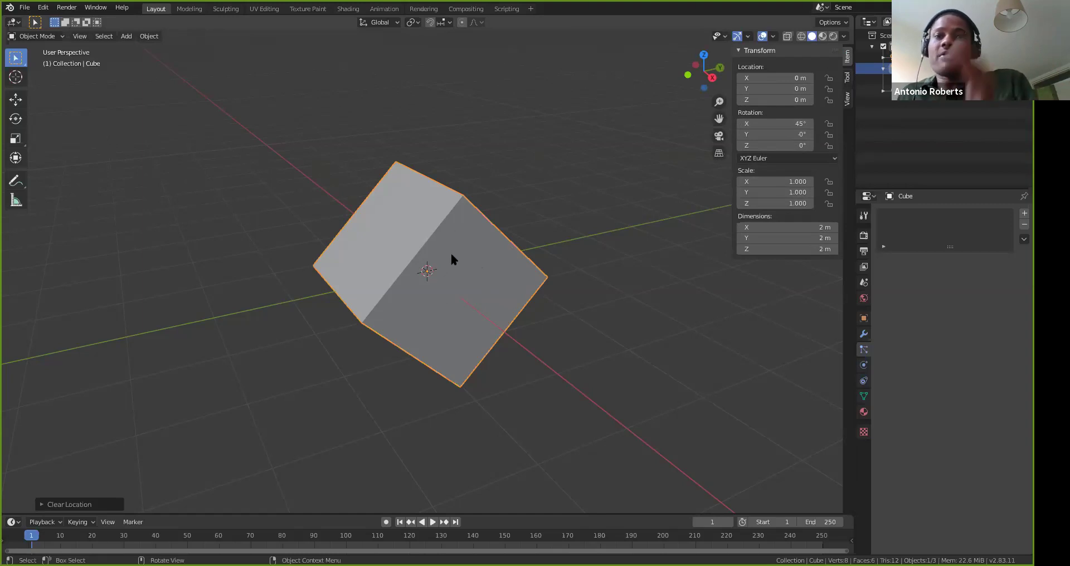
key(r)
right_click(511, 268)
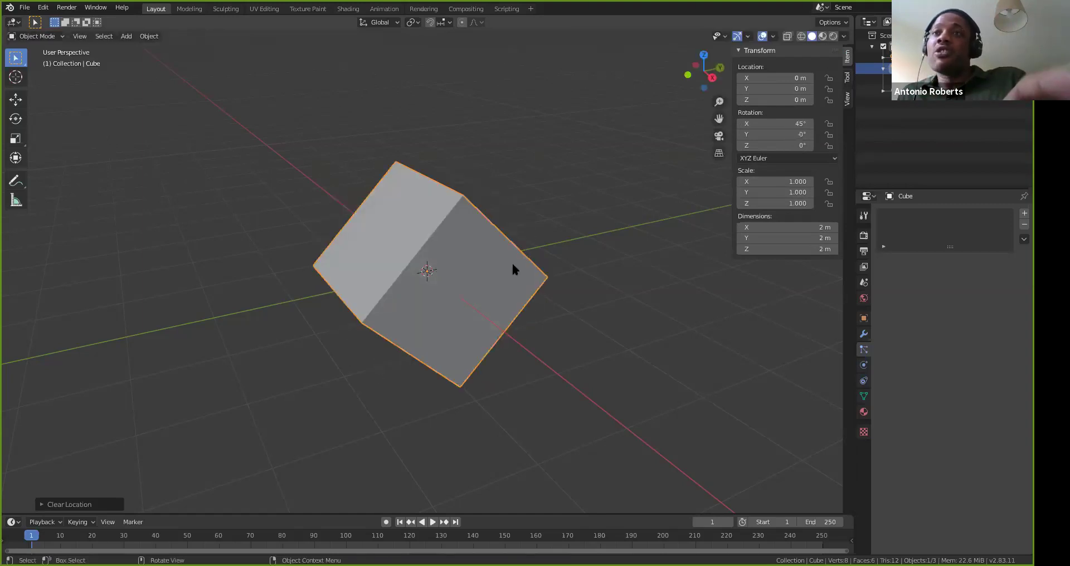
click(773, 123)
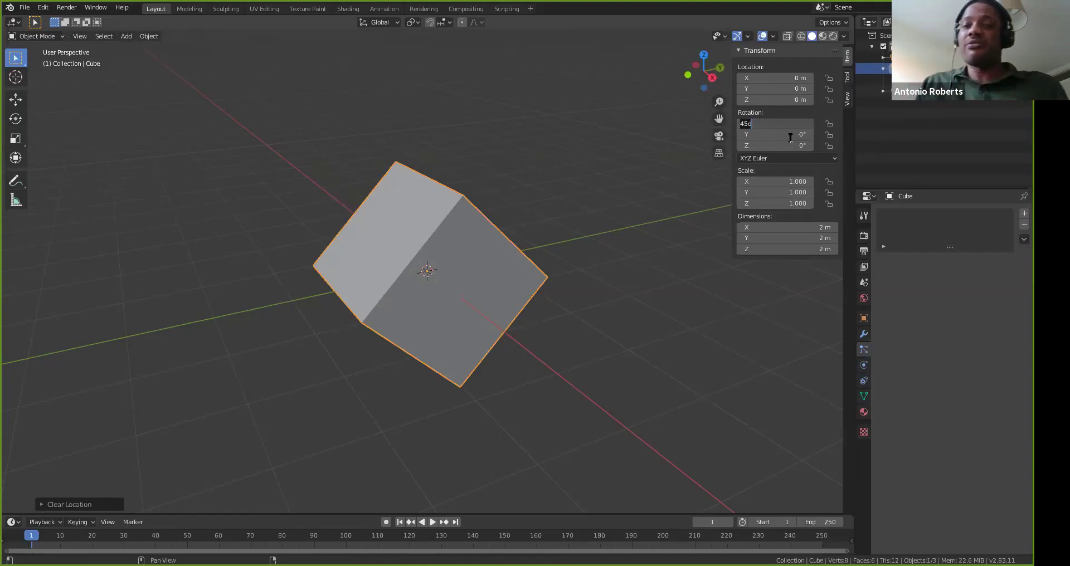
text(0)
key(Return)
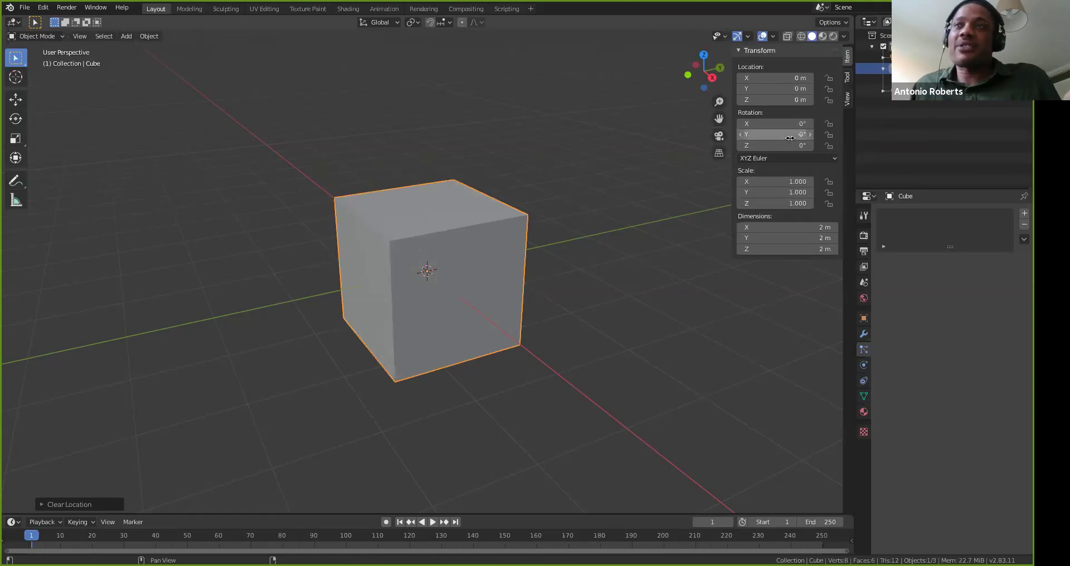
Set the cube's X location to 1 cm by entering the value with its unit
click(780, 79)
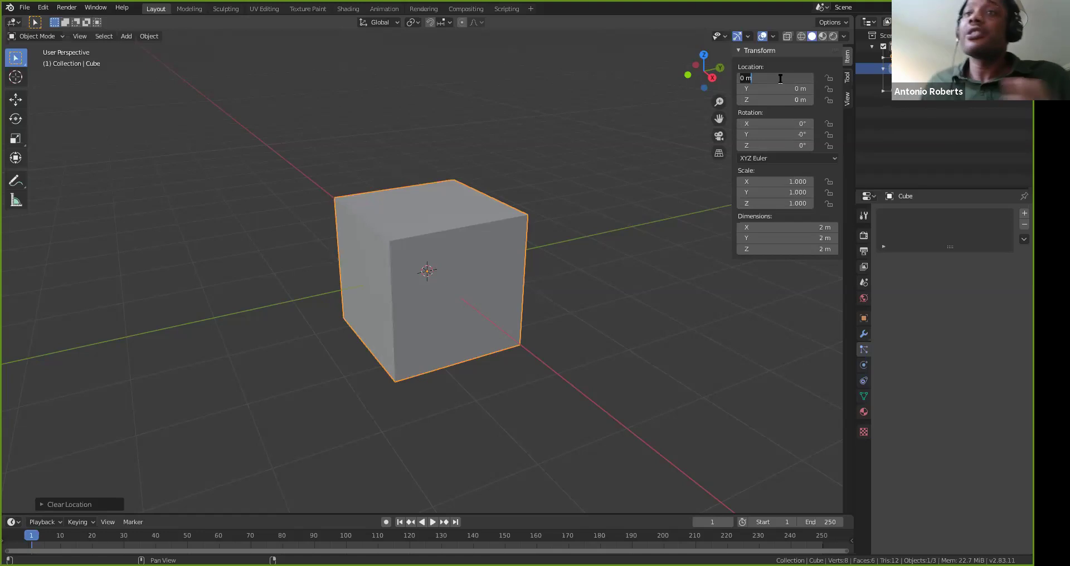
key(Return)
click(775, 77)
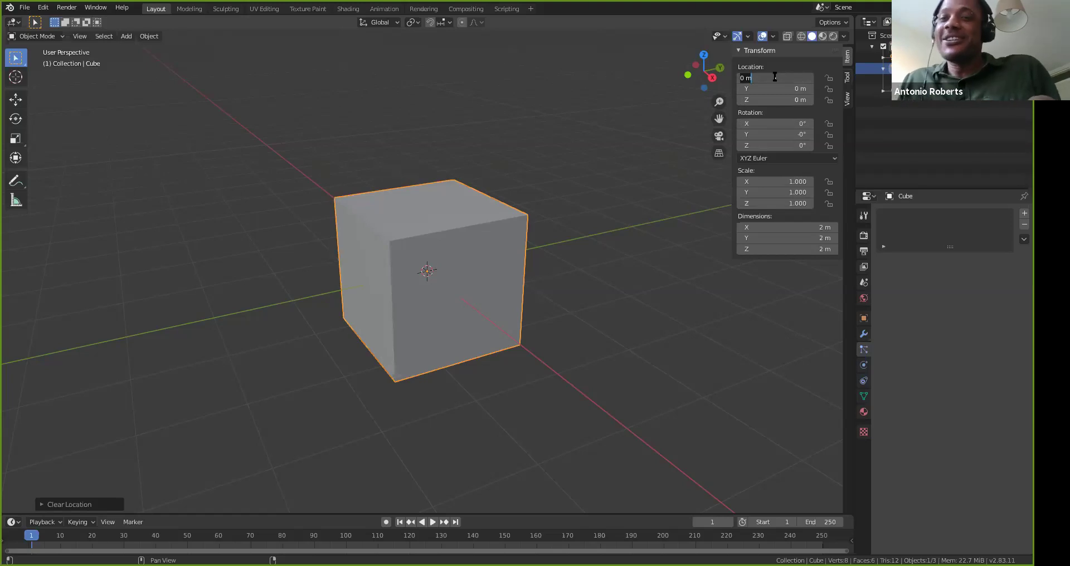
text(1)
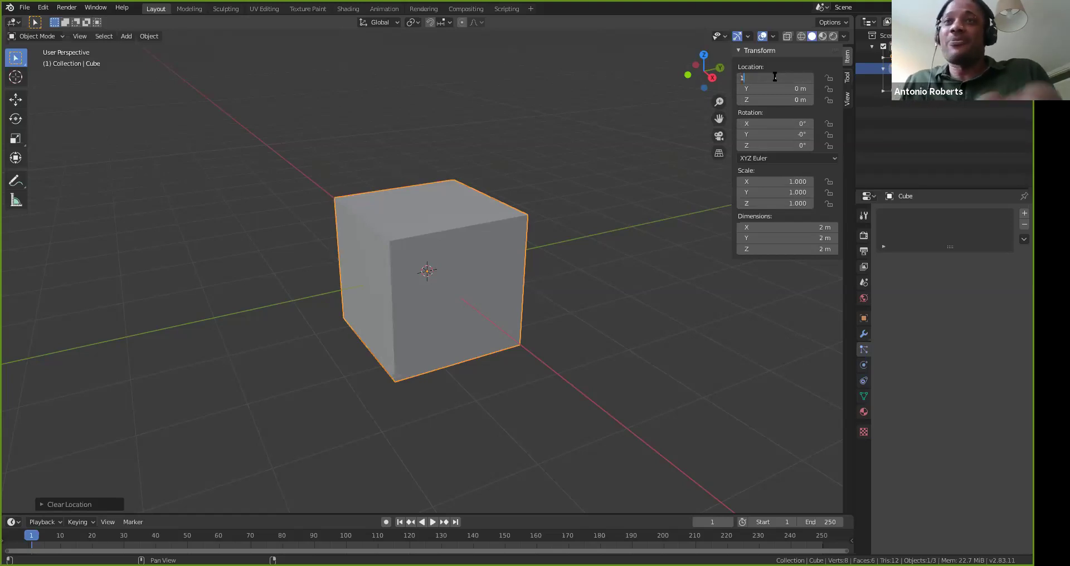
text(cm)
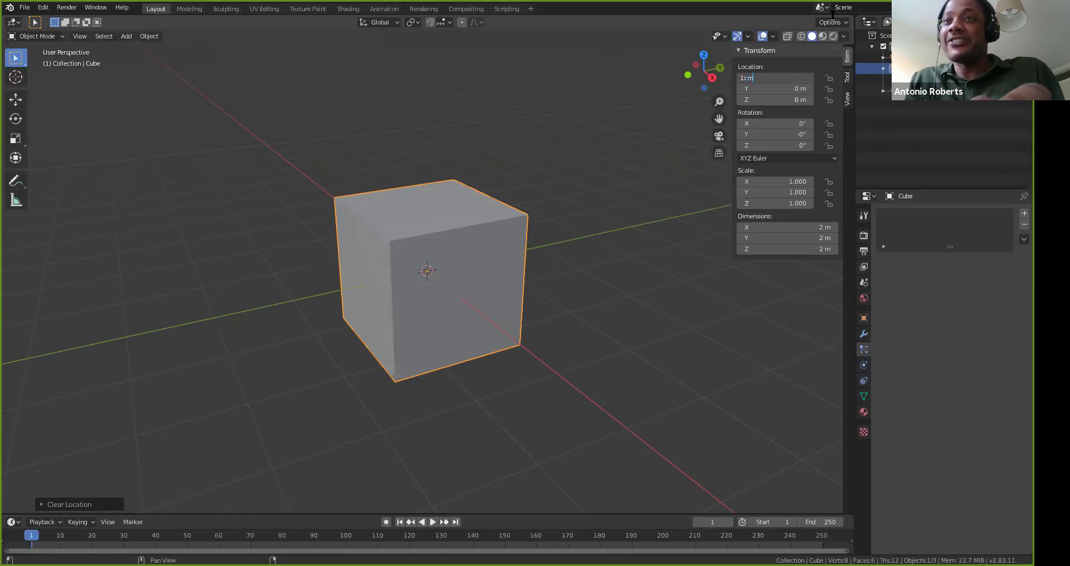
key(Return)
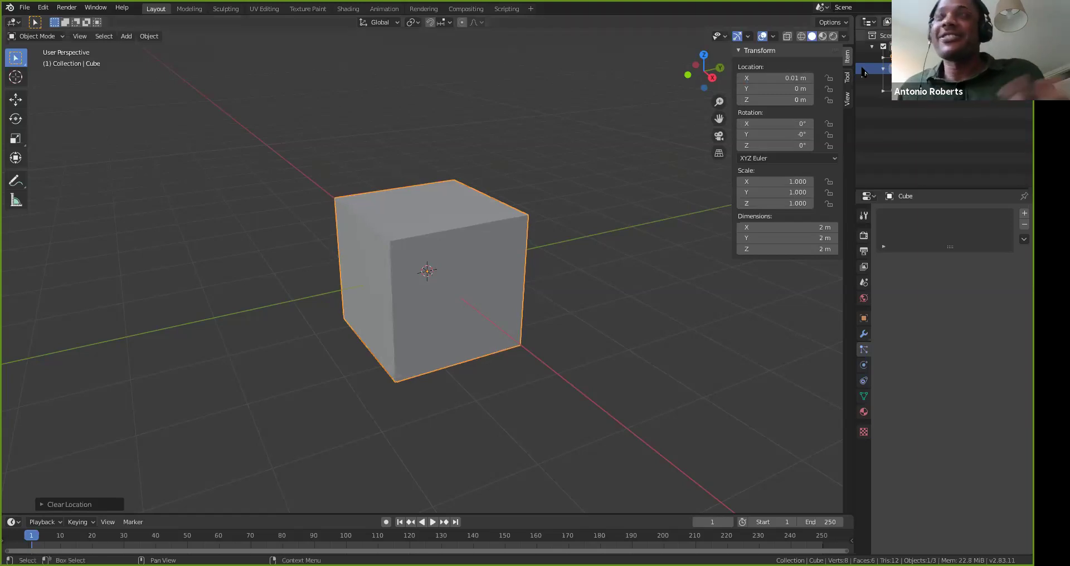
Set the cube's X location to 2 m, and return it to 0 m
click(791, 80)
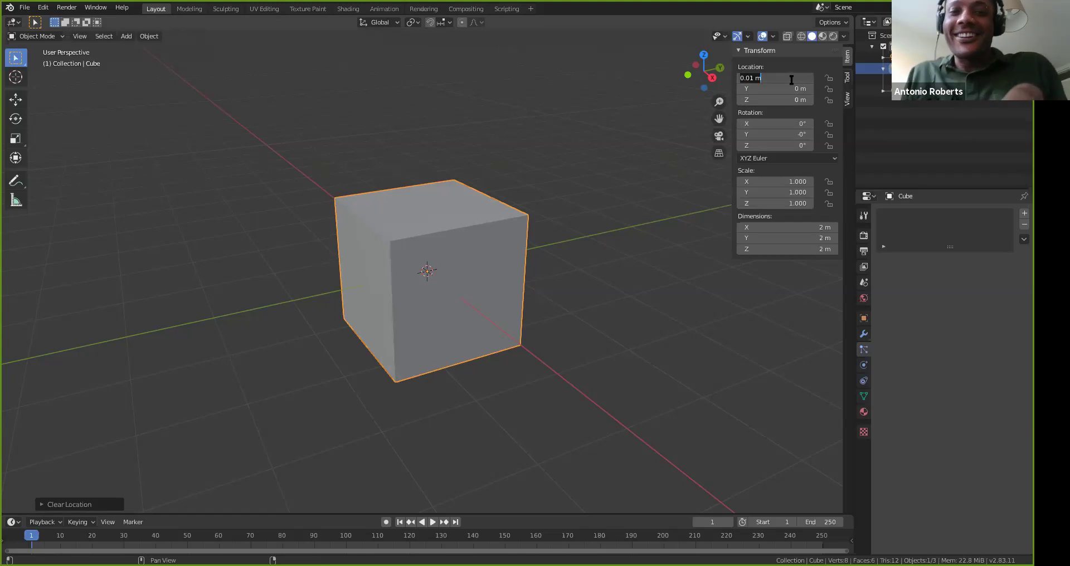
text(2)
key(Return)
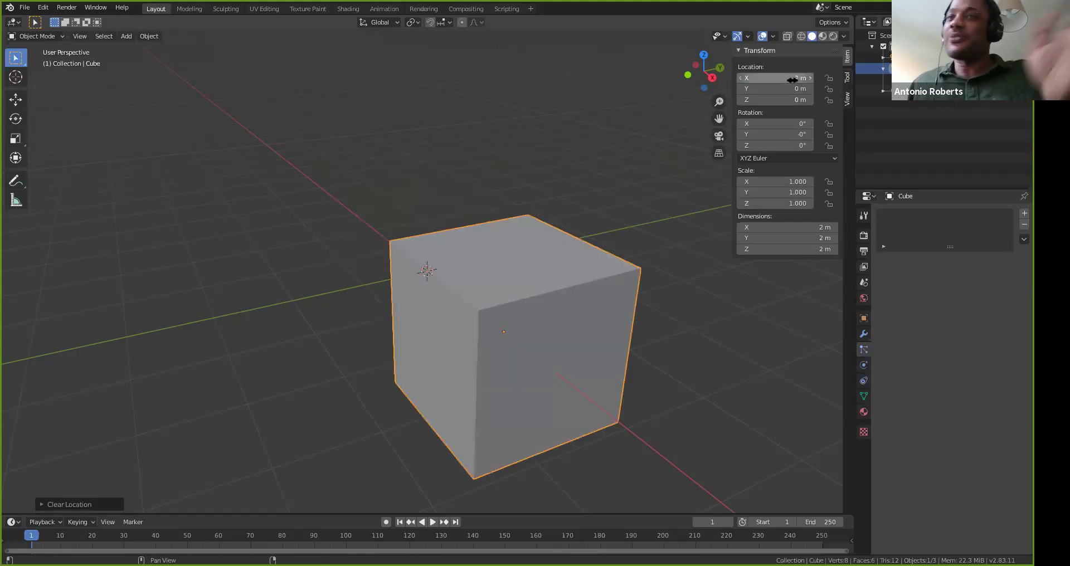
click(793, 81)
text(0)
key(Return)
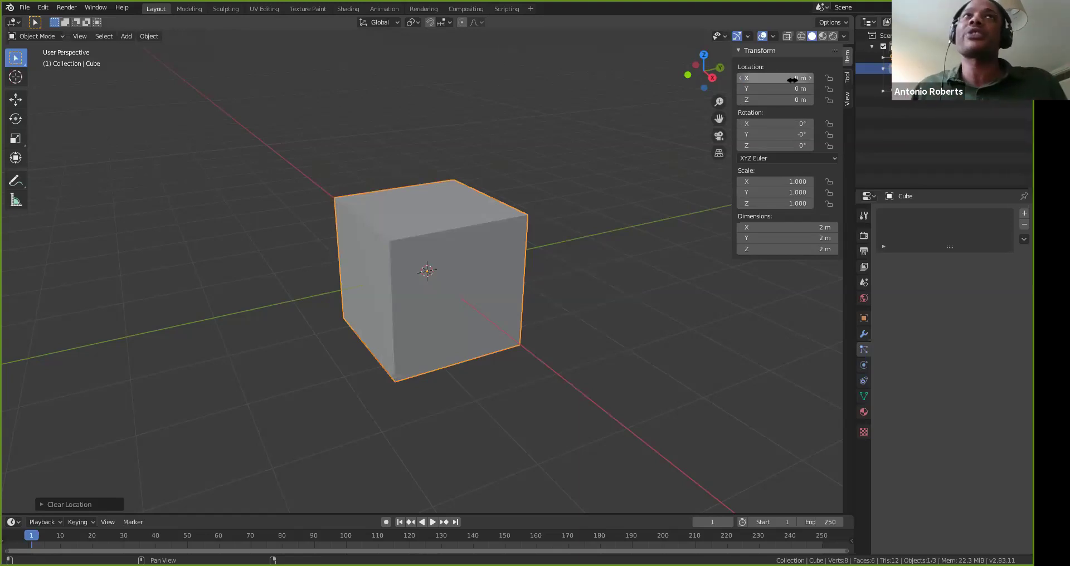
Stretch the cube freely to an X scale of about 2.2, and set the X scale to exactly 8
drag(795, 181, 862, 182)
click(787, 184)
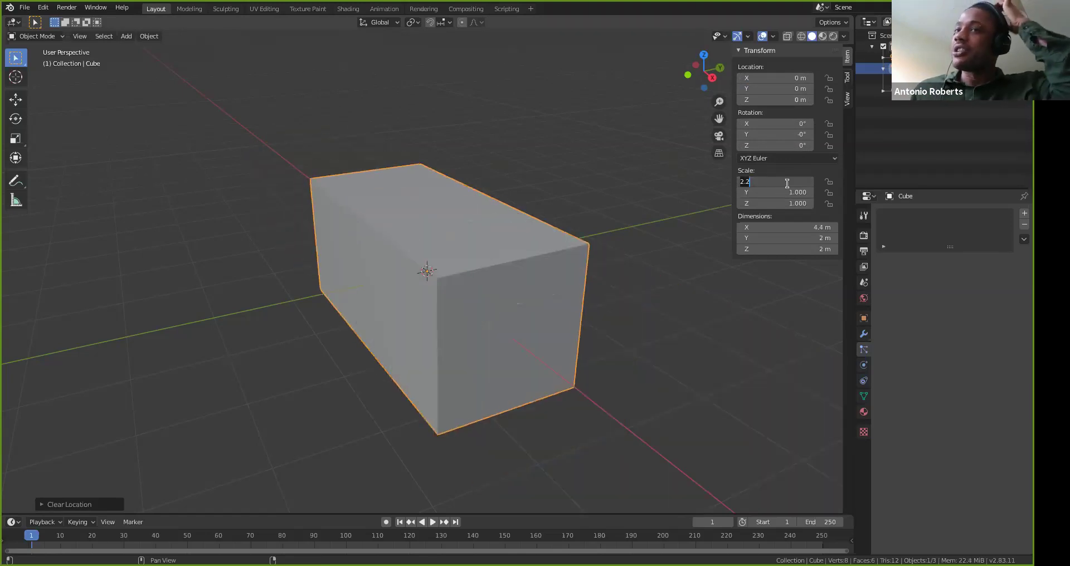
text(8)
key(Return)
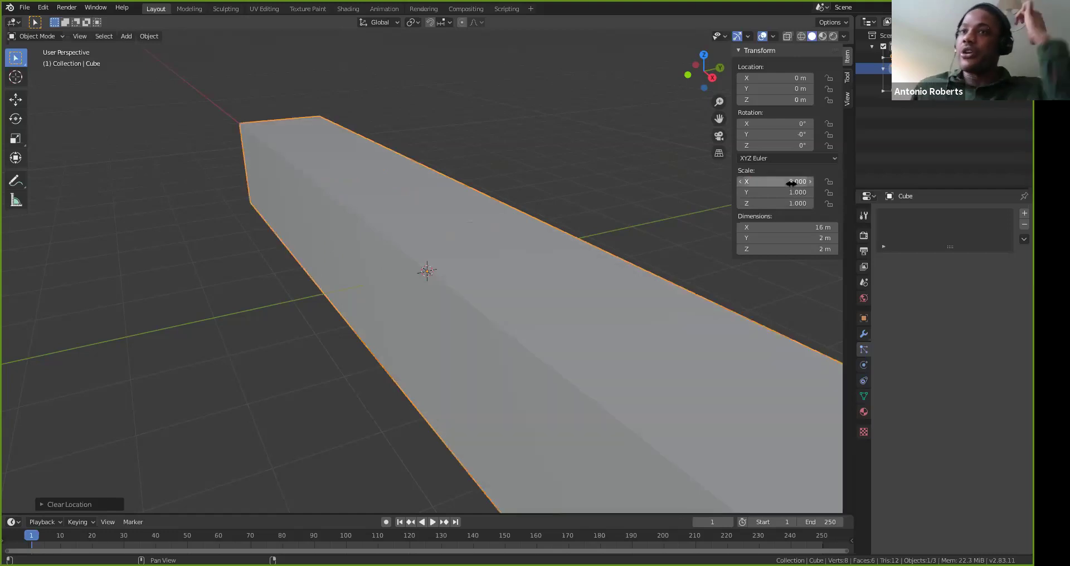
Set the stretched cube's X scale value to 1
click(792, 182)
text(1)
key(Return)
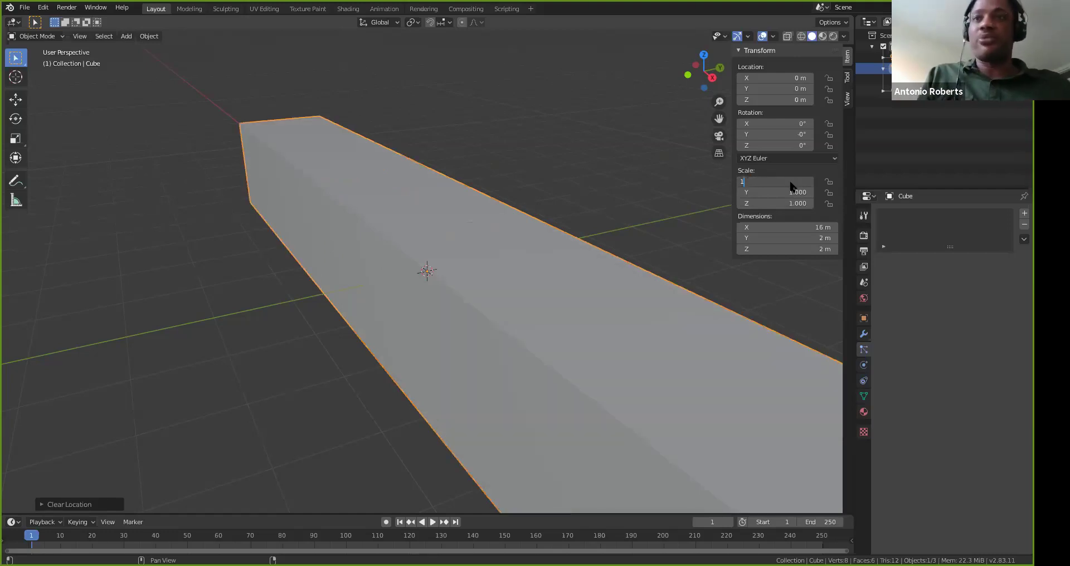
Set the cube's X, Y and Z scale values to 0 all at once
drag(788, 182, 784, 204)
text(0)
key(Return)
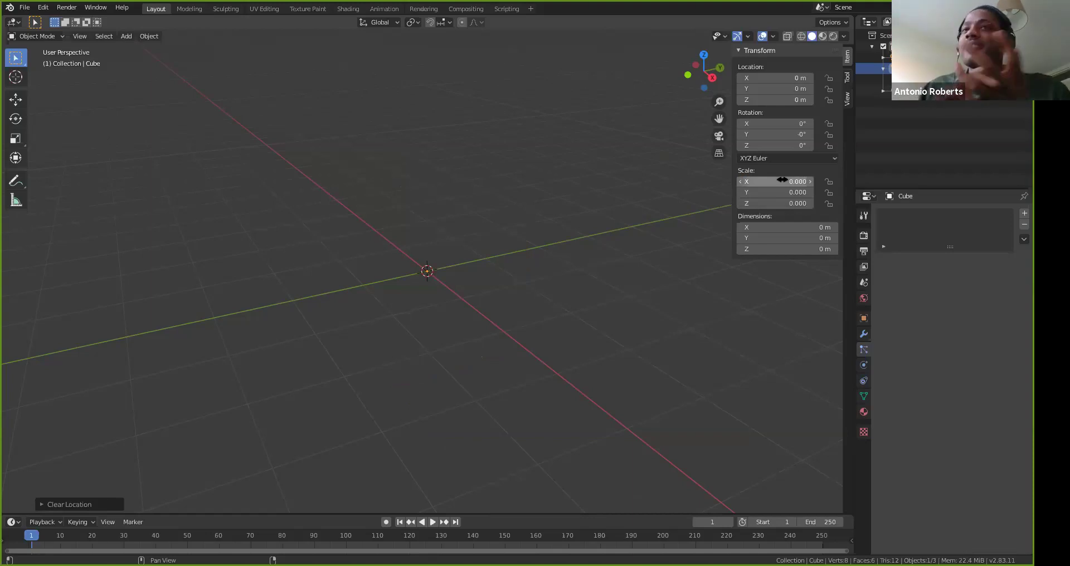
Set the cube's X scale to 1, and its Y and Z scales together to 1
click(782, 180)
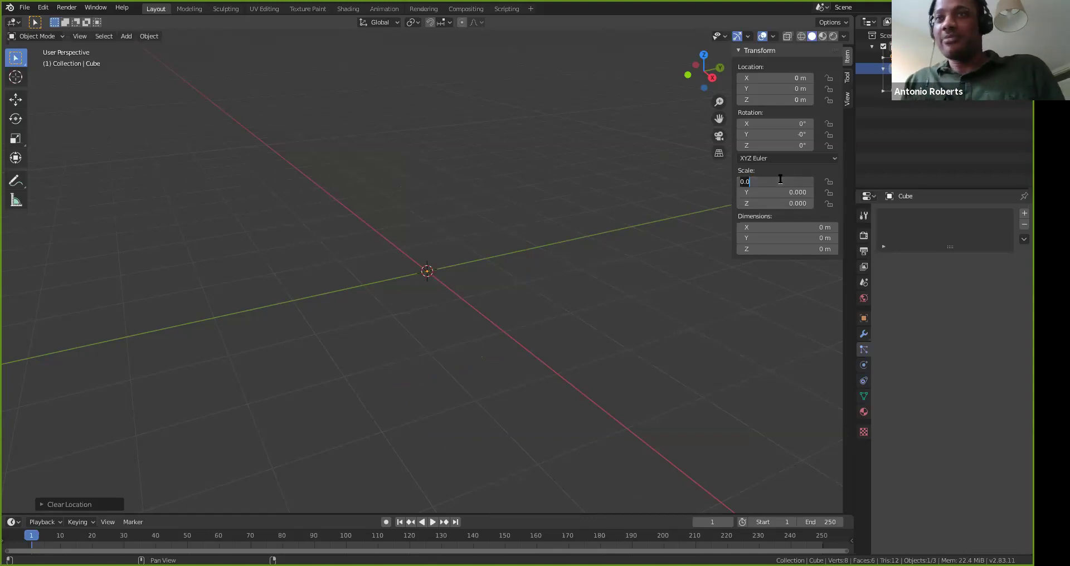
text(1)
key(Return)
drag(779, 189, 779, 203)
text(1)
key(Return)
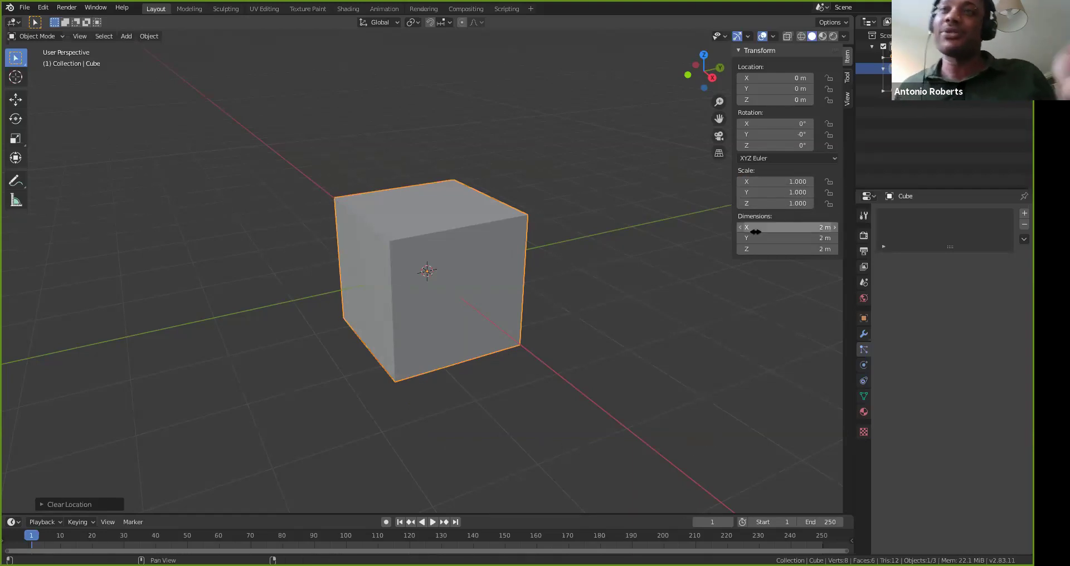
mouse_move(542, 273)
middle_down()
mouse_move(535, 265)
mouse_move(562, 267)
mouse_move(549, 271)
middle_up()
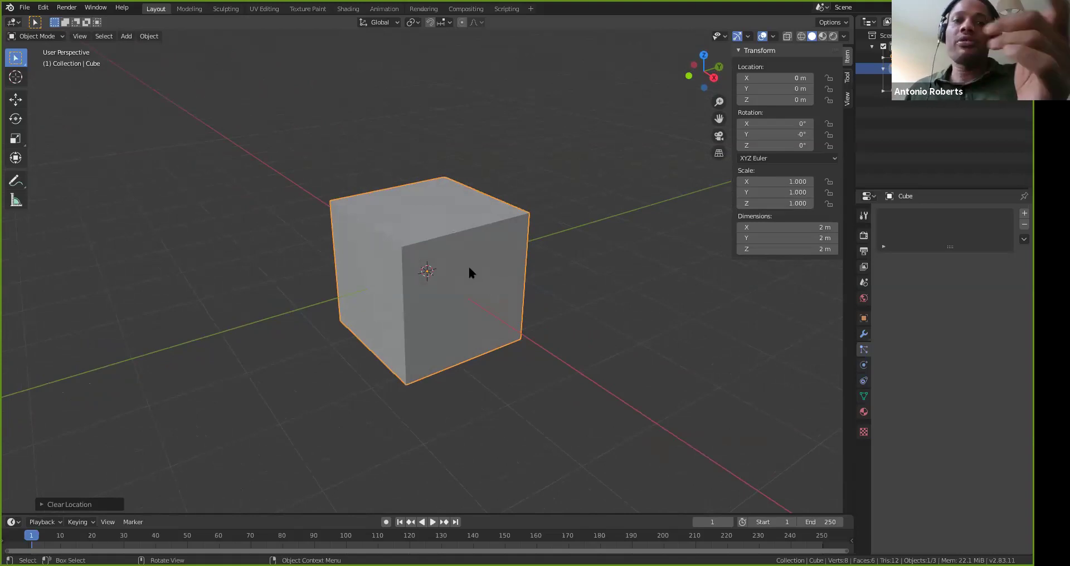
key(g)
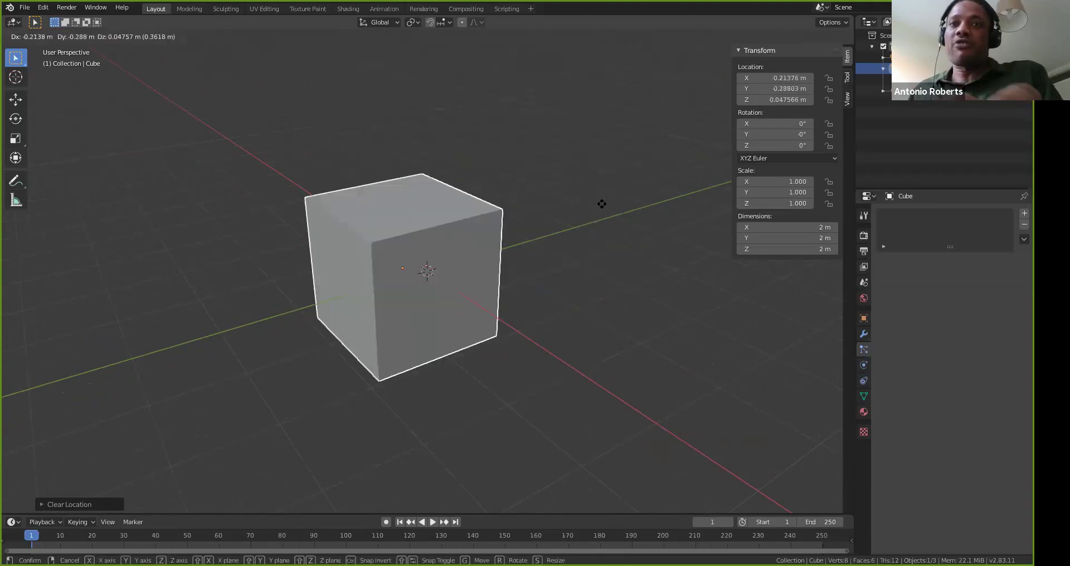
right_click(503, 331)
middle_drag(502, 309, 539, 304)
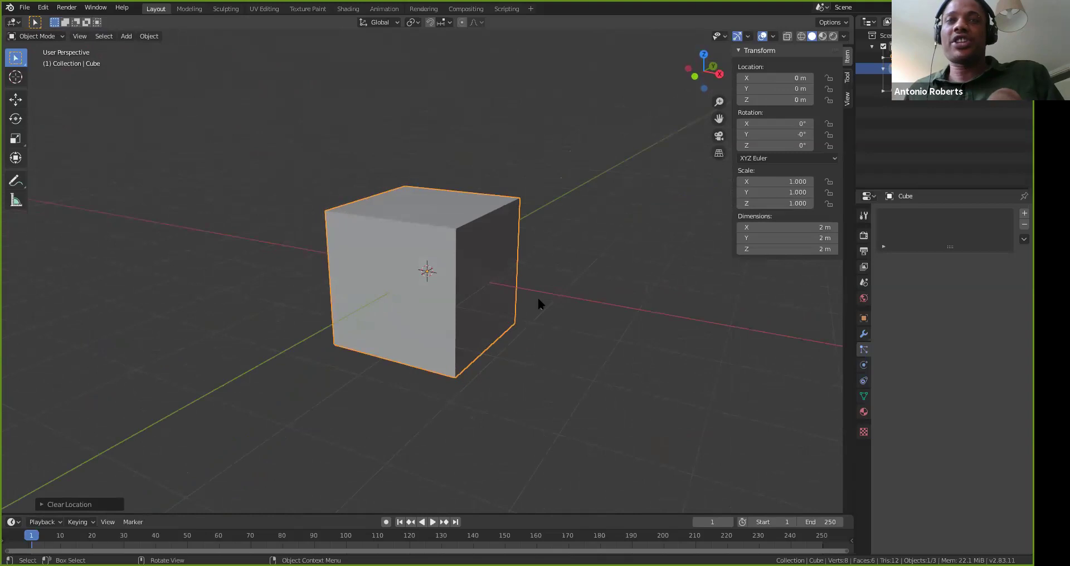
middle_drag(552, 266, 499, 272)
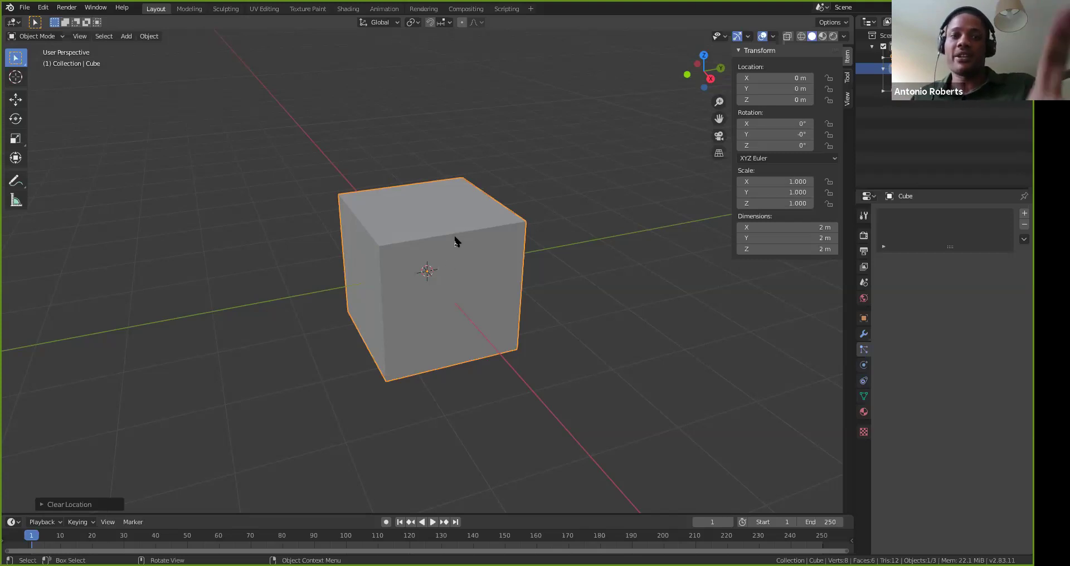
Switch the cube to Edit Mode
key(Tab)
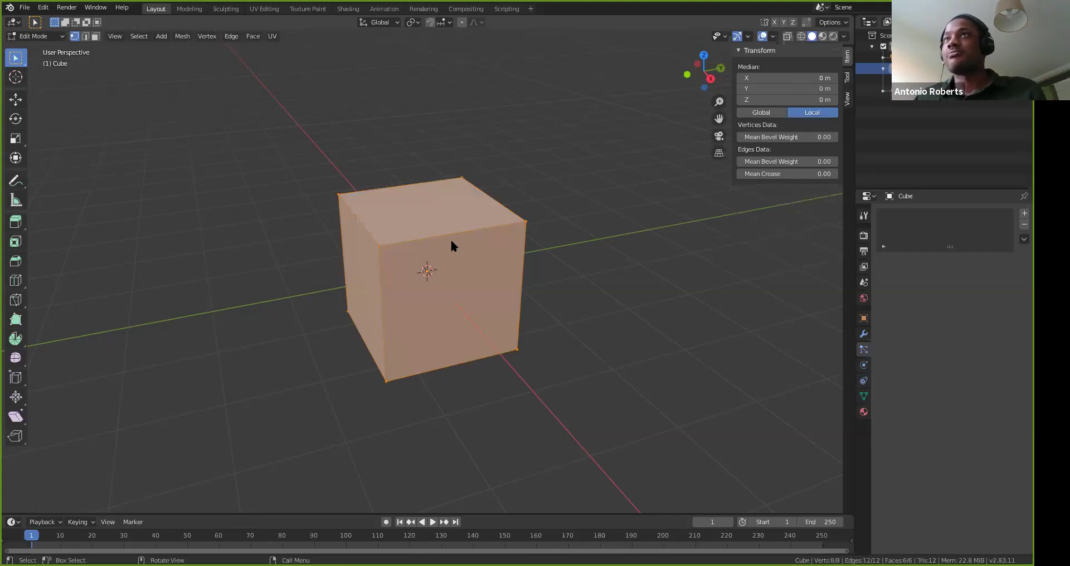
mouse_move(386, 287)
middle_down()
mouse_move(404, 293)
mouse_move(405, 283)
middle_up()
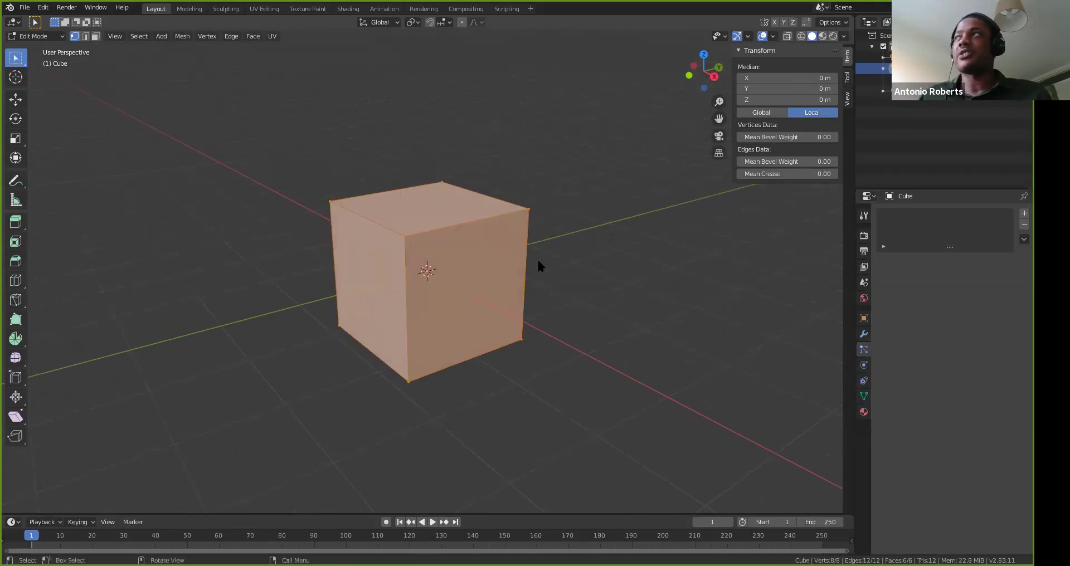
middle_drag(498, 267, 330, 223)
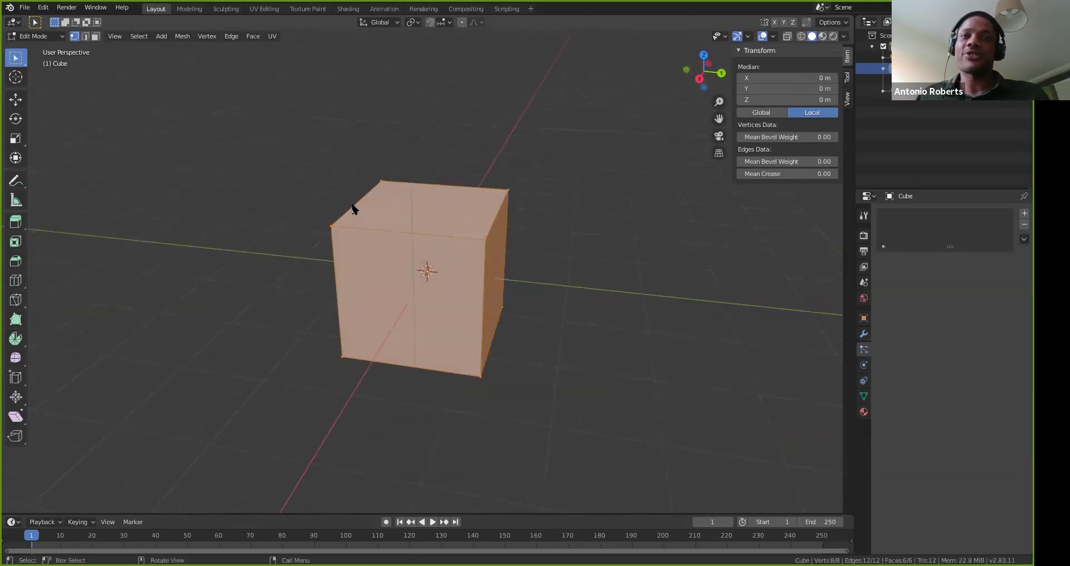
middle_drag(497, 306, 475, 251)
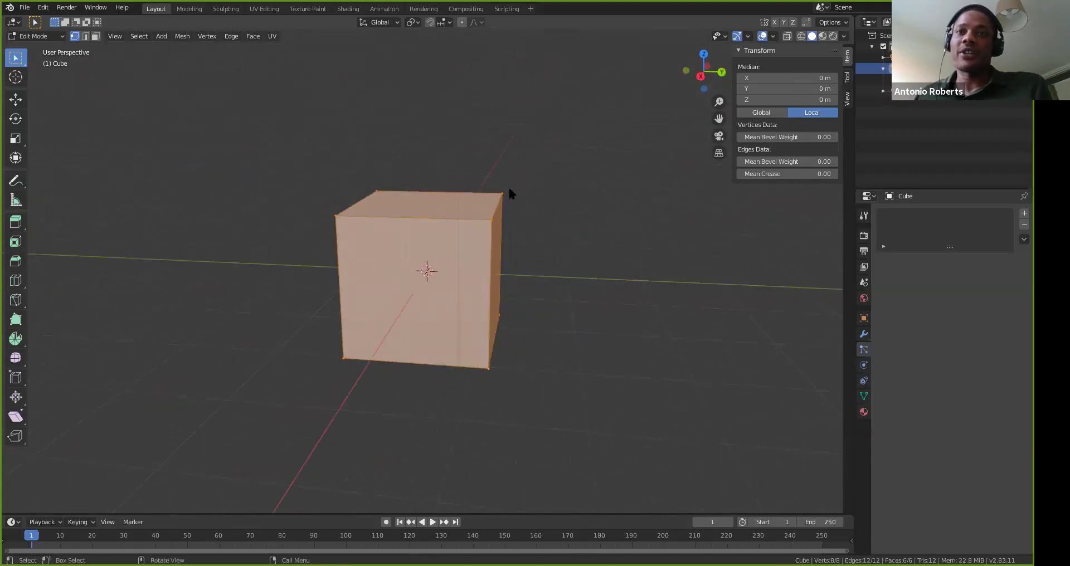
Select the top corner vertex at X -1 m, Y 1 m and move it freely outward by about 1.4 m
click(501, 194)
middle_drag(535, 229, 474, 263)
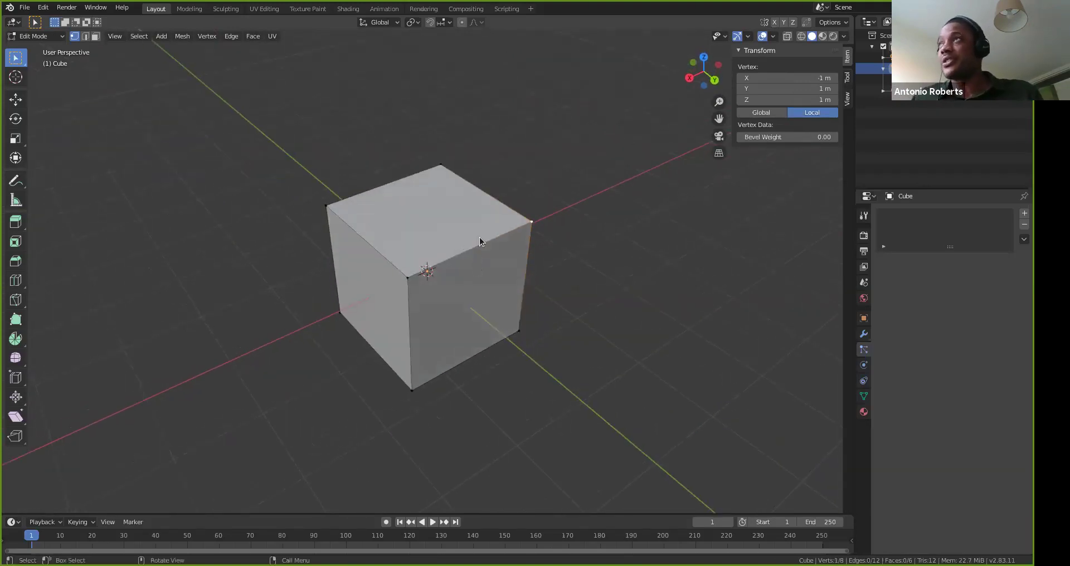
key(g)
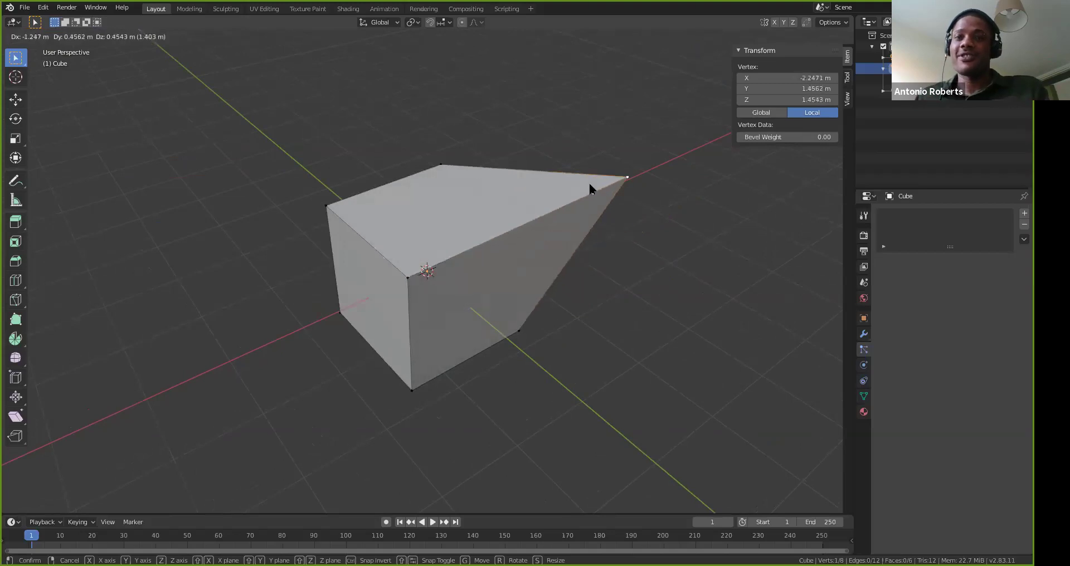
click(590, 186)
Try to rotate the single pulled-out vertex
middle_drag(676, 223, 527, 211)
key(r)
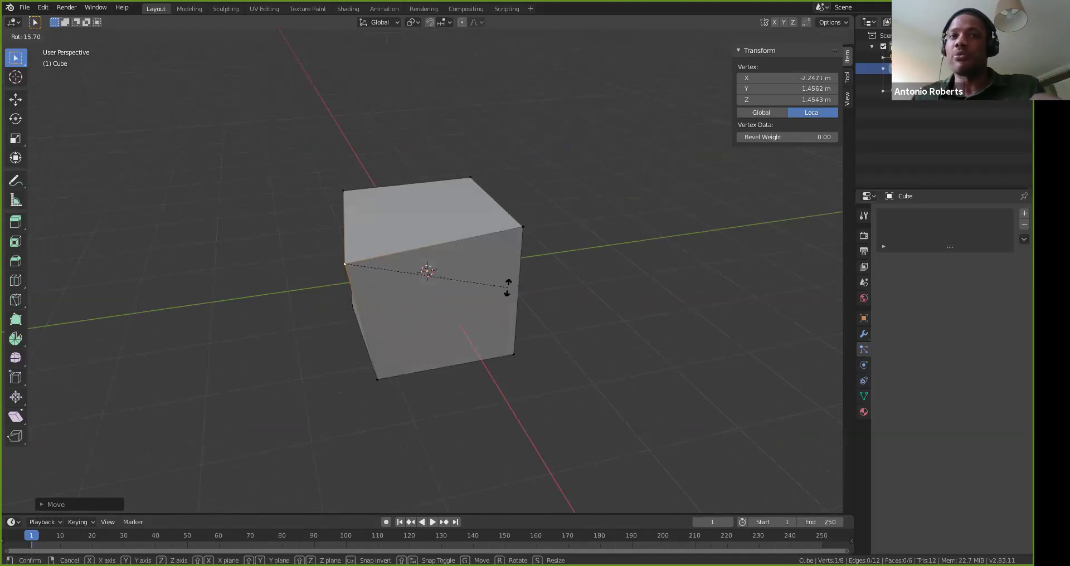
key(Escape)
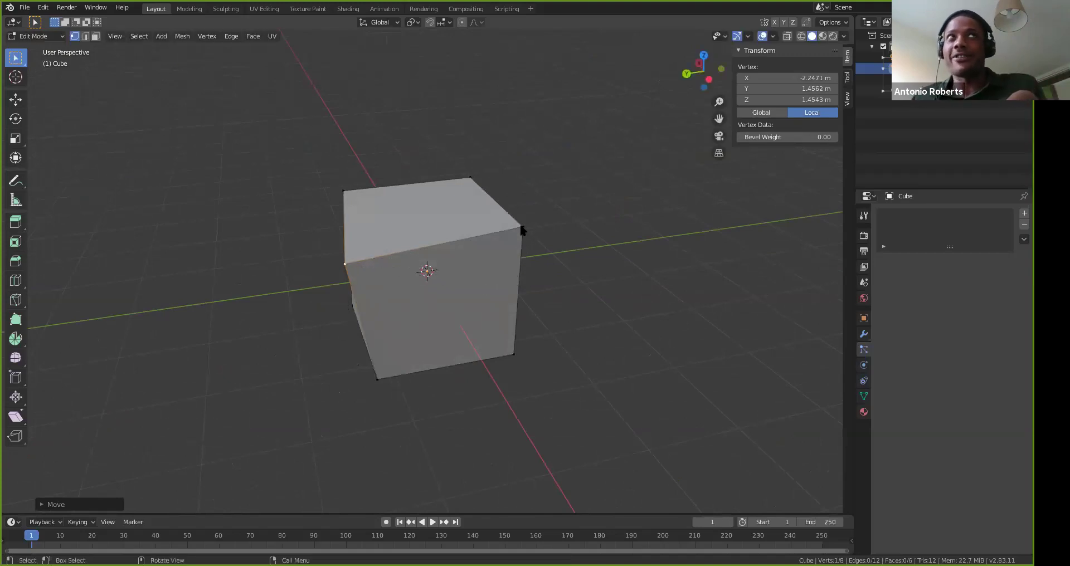
Select the three other top corner vertices together, leaving out the pulled-out one
key(ctrl+z)
middle_drag(566, 237, 455, 280)
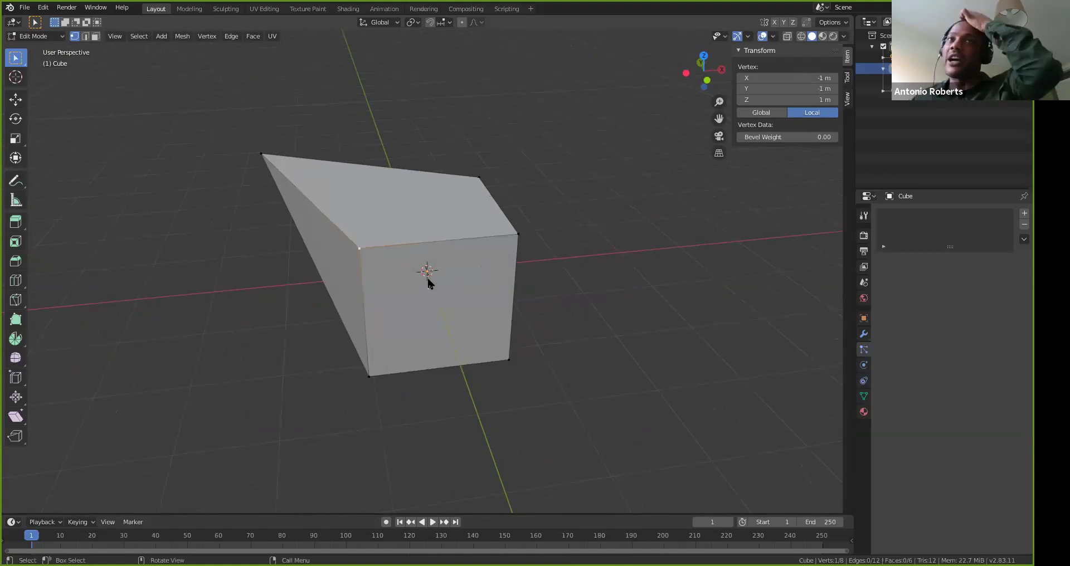
middle_drag(554, 356, 478, 351)
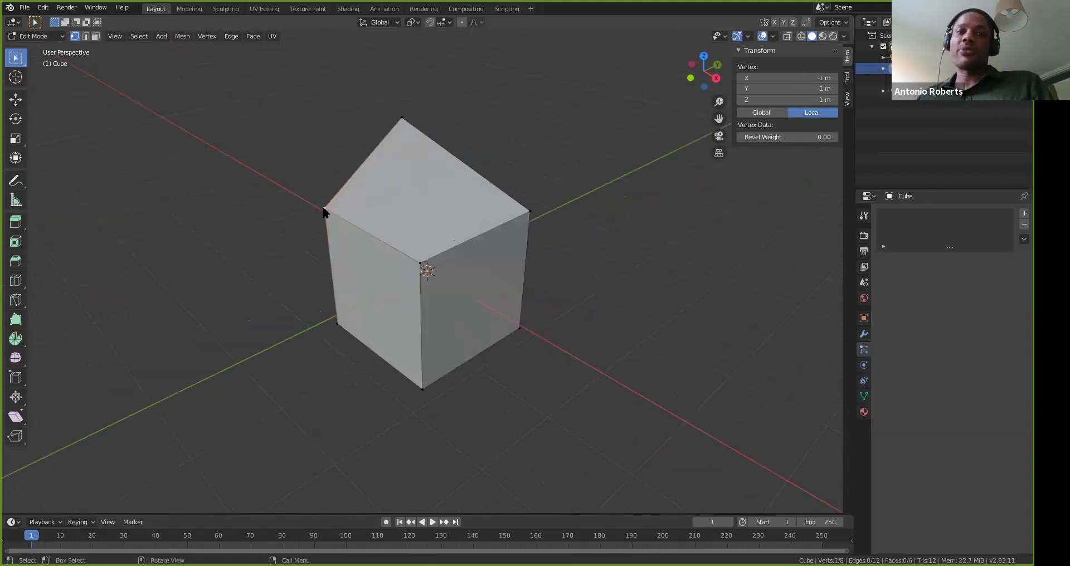
shift+click(422, 263)
middle_drag(401, 296, 530, 219)
shift+click(531, 221)
middle_drag(518, 251, 573, 215)
Try to move, rotate and scale the three selected top vertices freely, cancelling each transform
key(g)
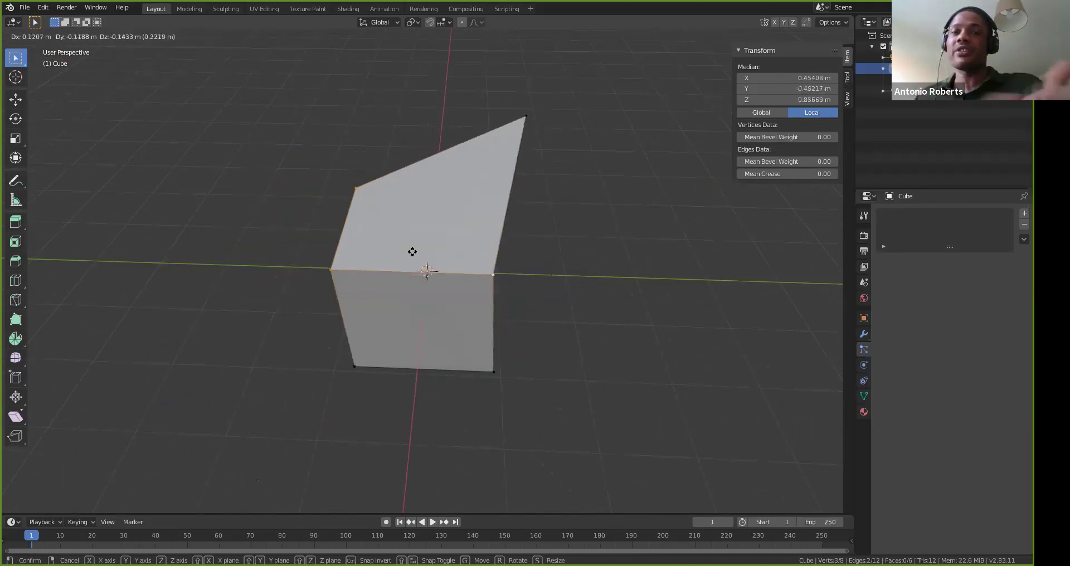
right_click(500, 268)
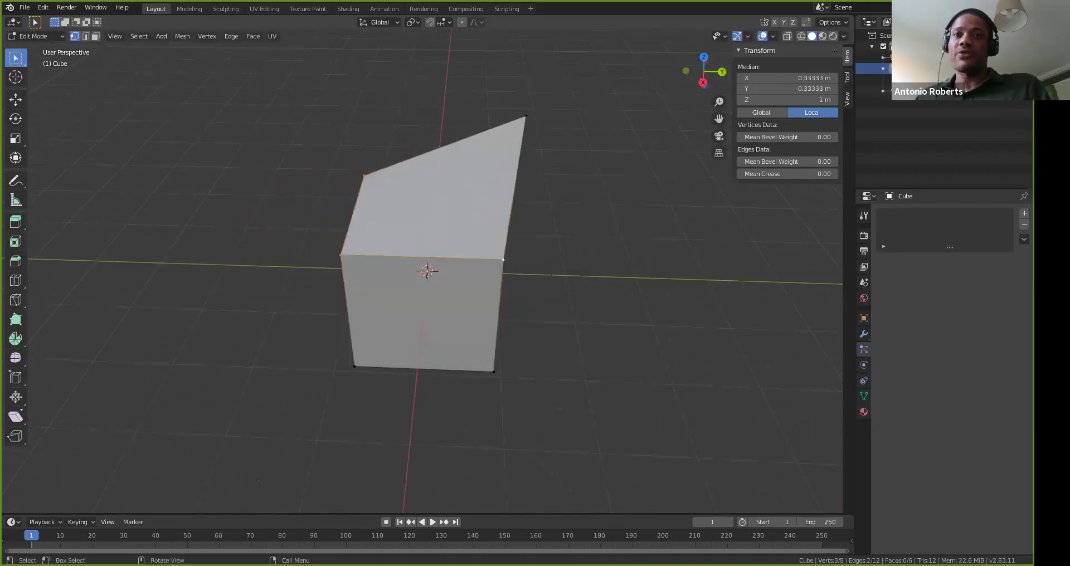
key(r)
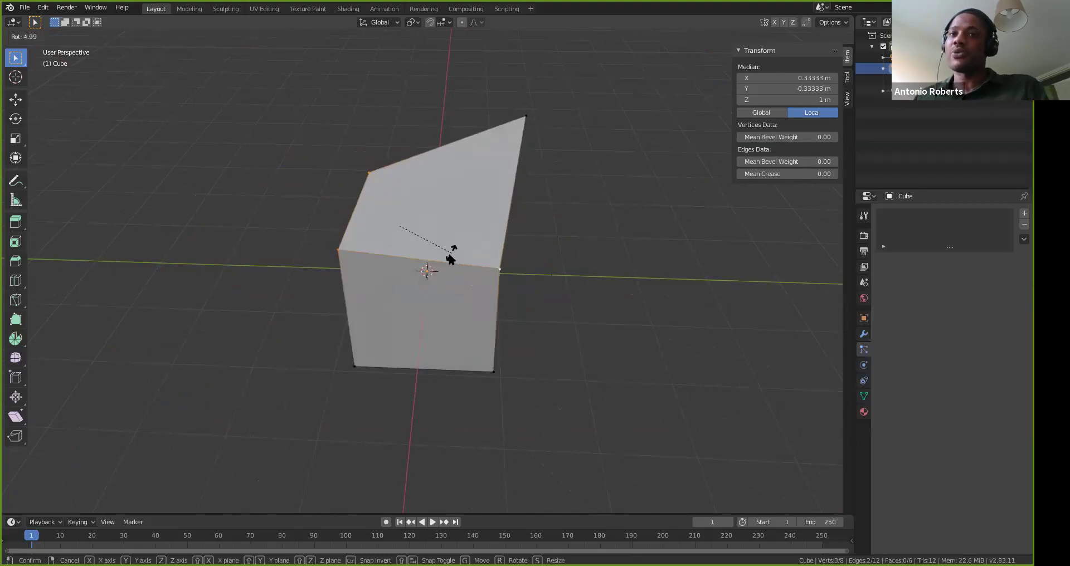
right_click(486, 270)
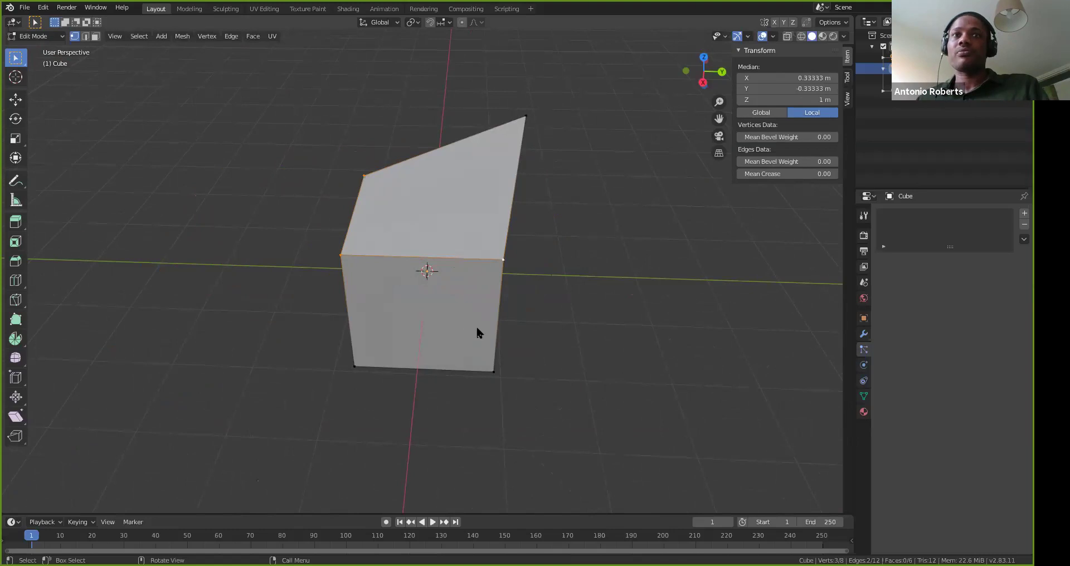
key(shift+a)
key(Escape)
key(s)
right_click(491, 333)
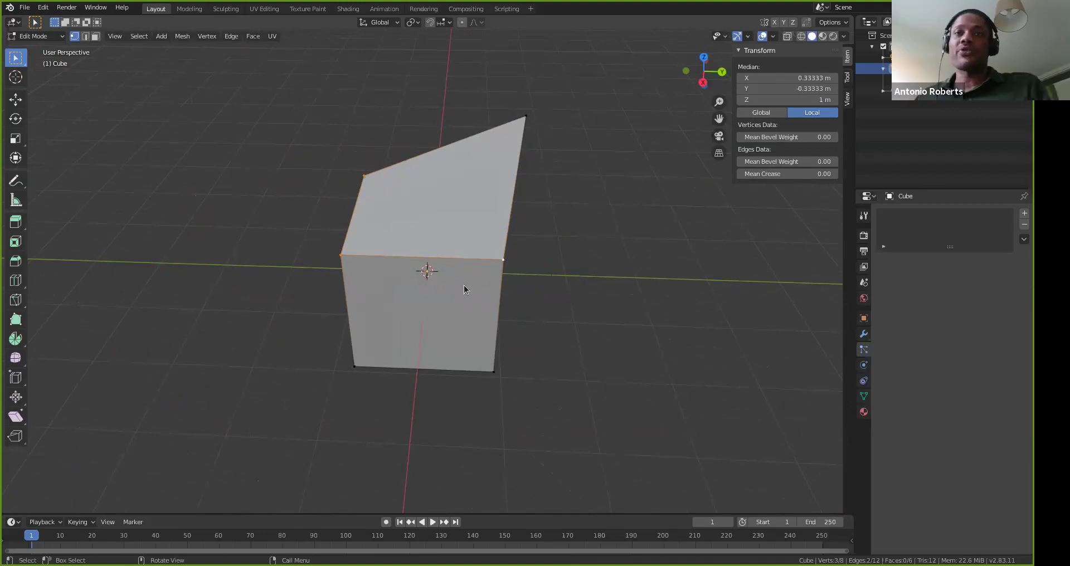
Try to move the three selected vertices along X and slide them along their edges
key(g)
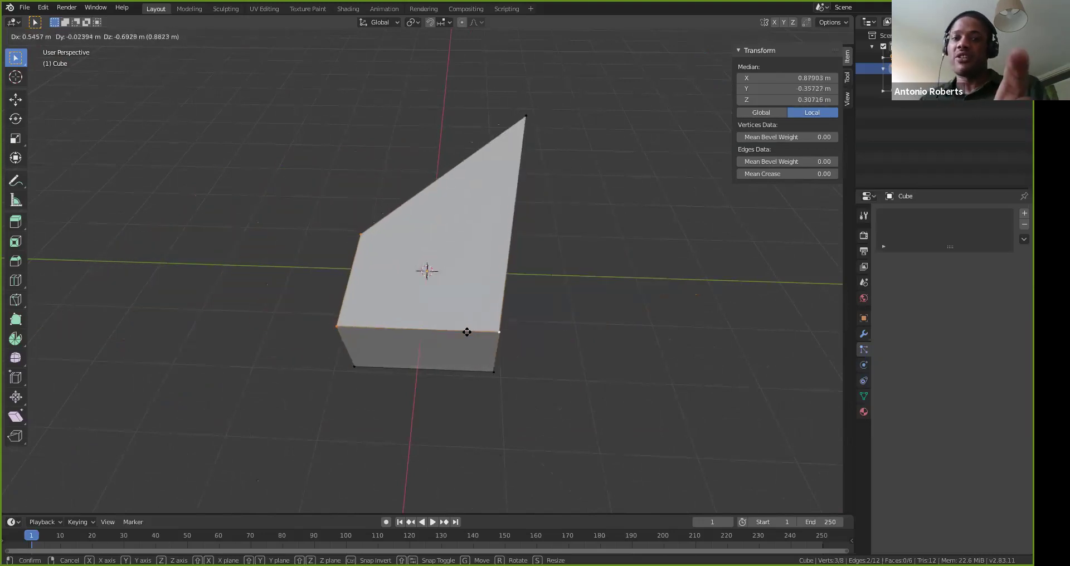
key(x)
key(g)
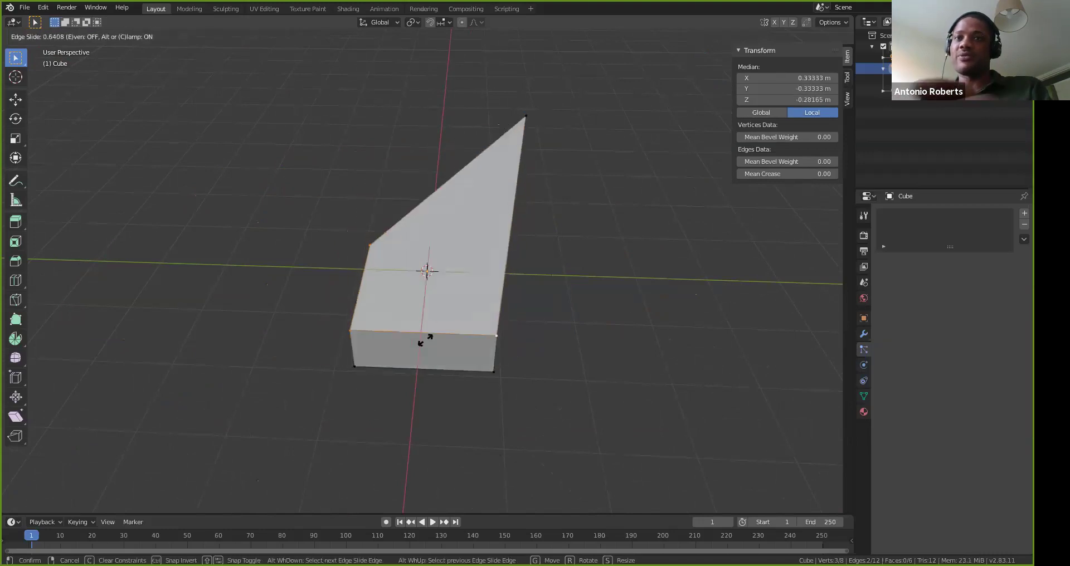
right_click(511, 320)
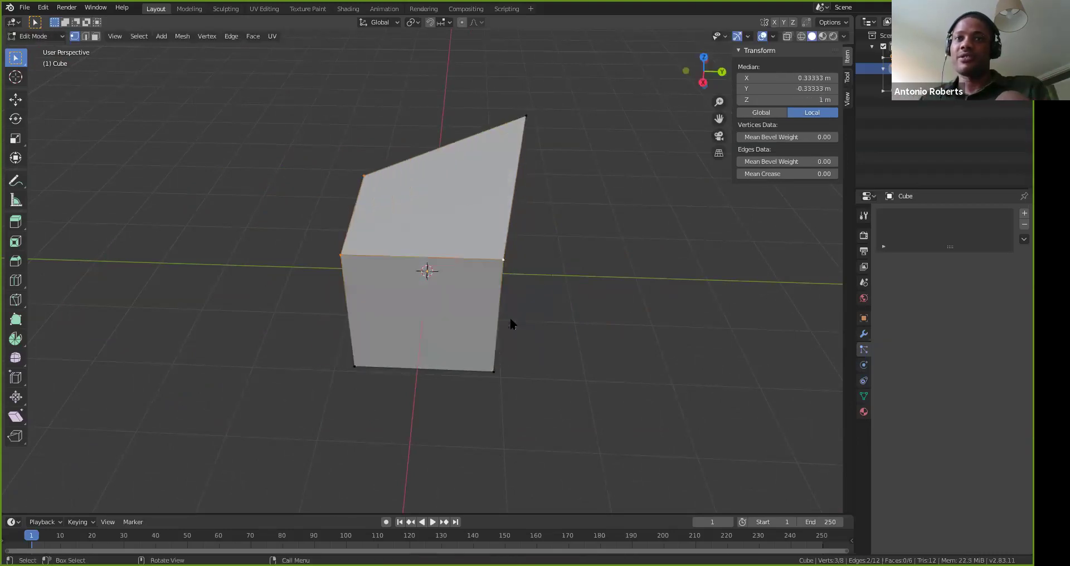
Move the three selected top vertices freely by about 0.3 m towards negative Y, and clear the selection
key(g)
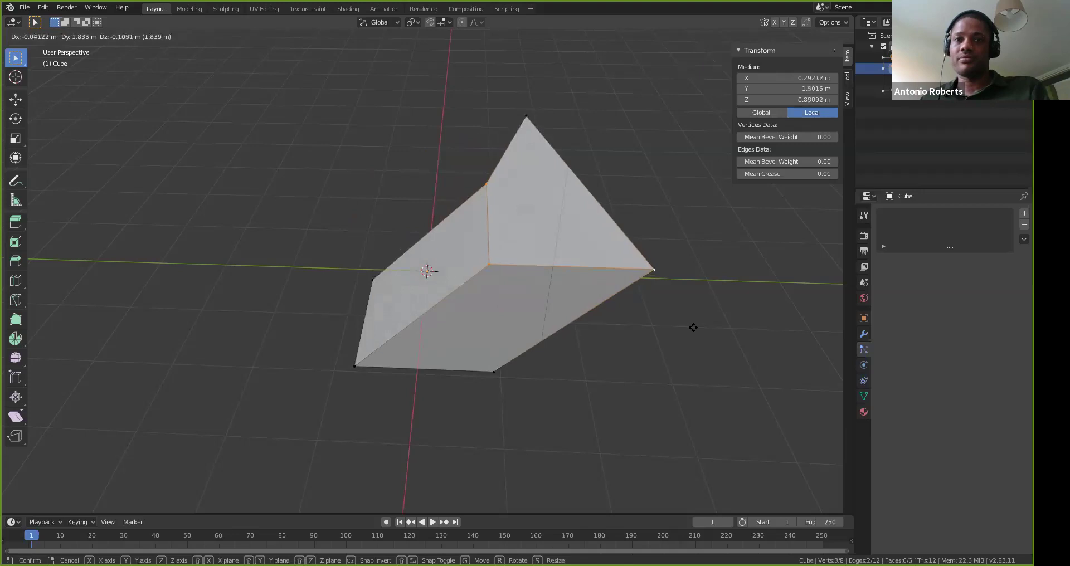
click(543, 319)
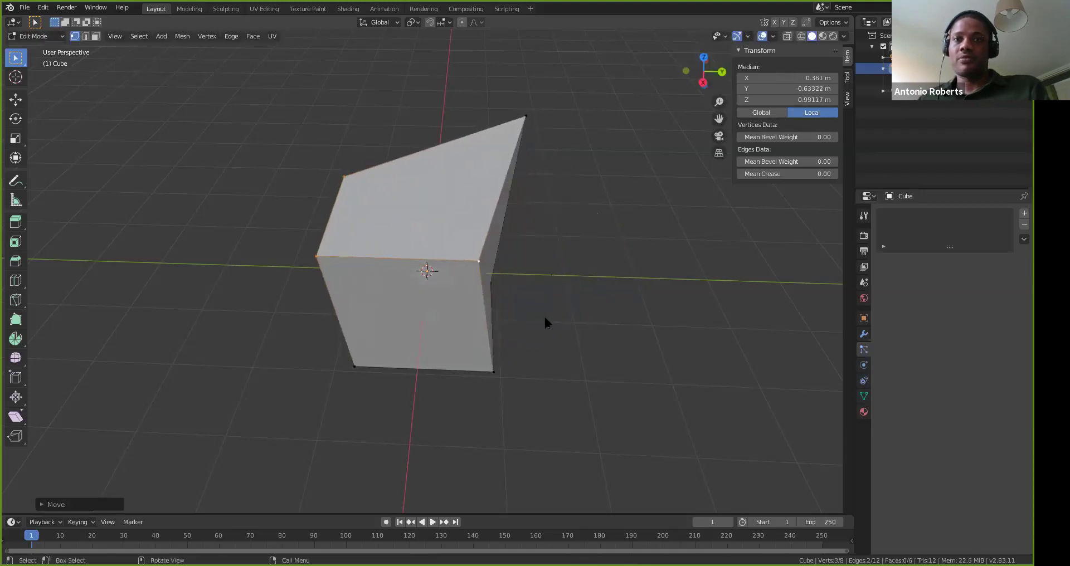
click(544, 326)
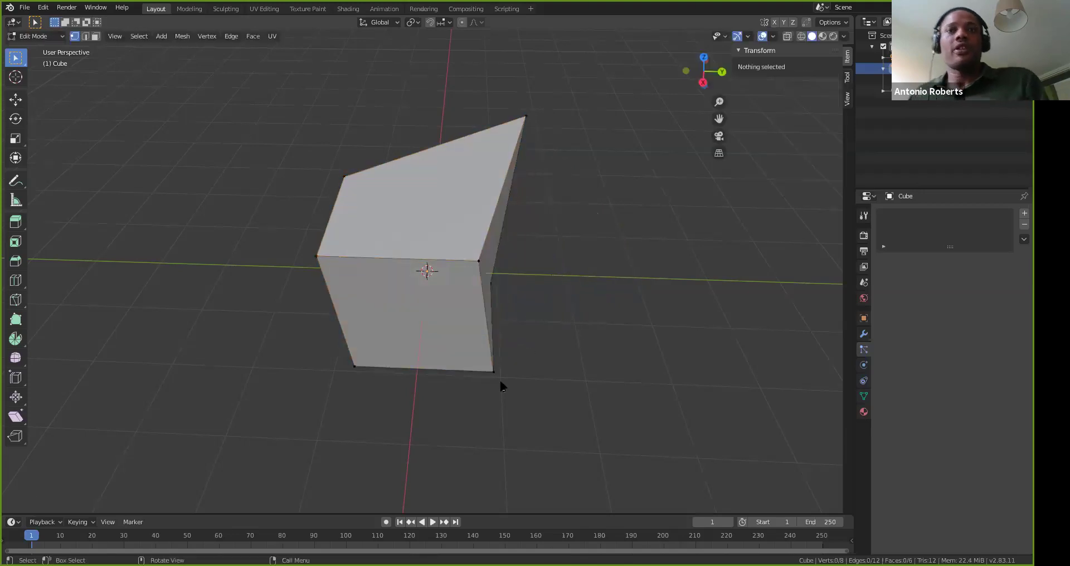
Toggle the selection of the top corner vertex at X 1.0277 m, Y 0.70012 m on and off, leaving it selected
middle_drag(517, 302, 476, 272)
click(474, 267)
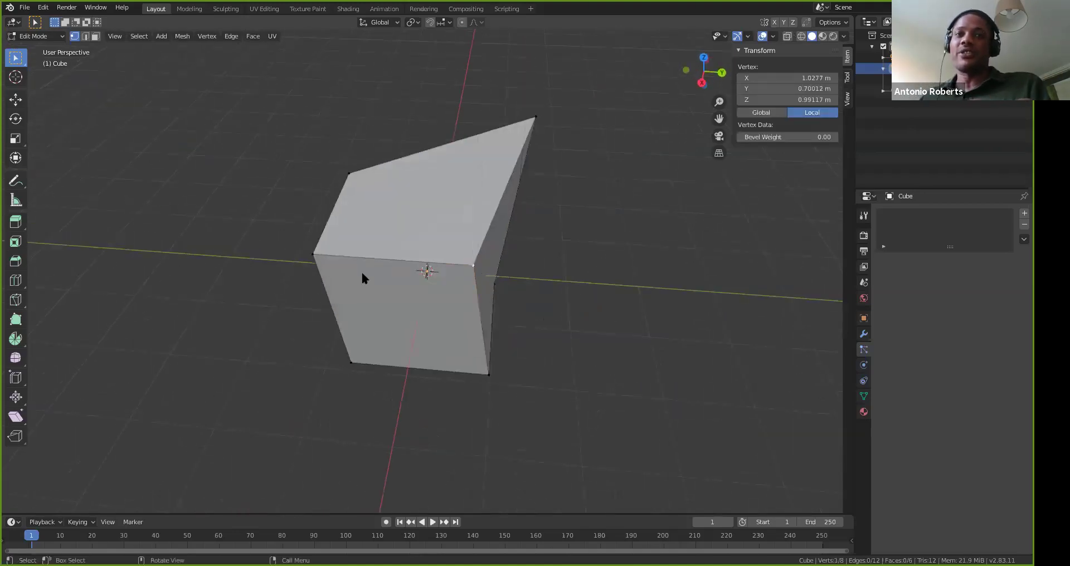
shift+click(475, 267)
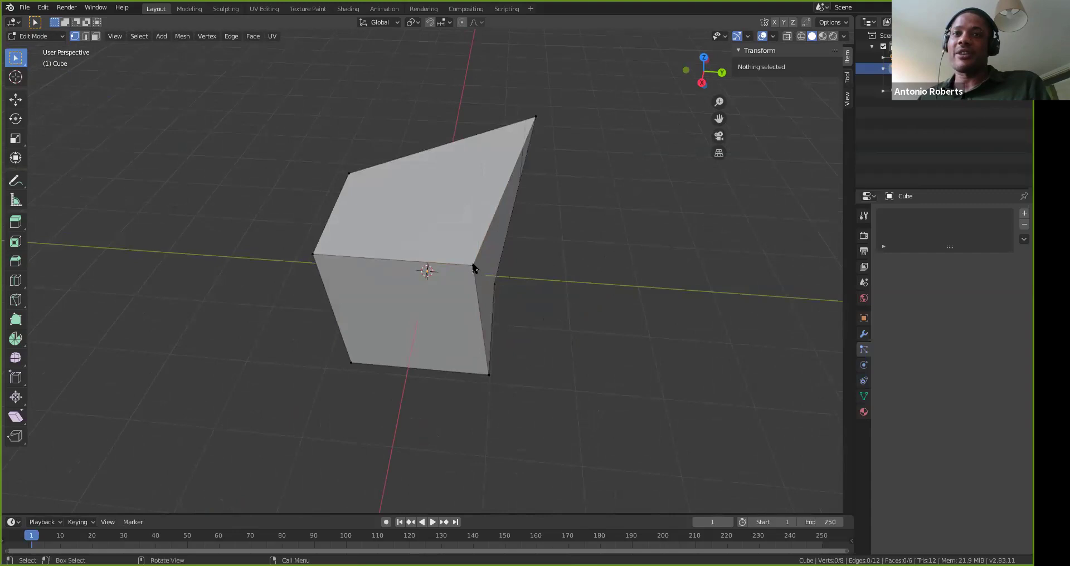
click(474, 267)
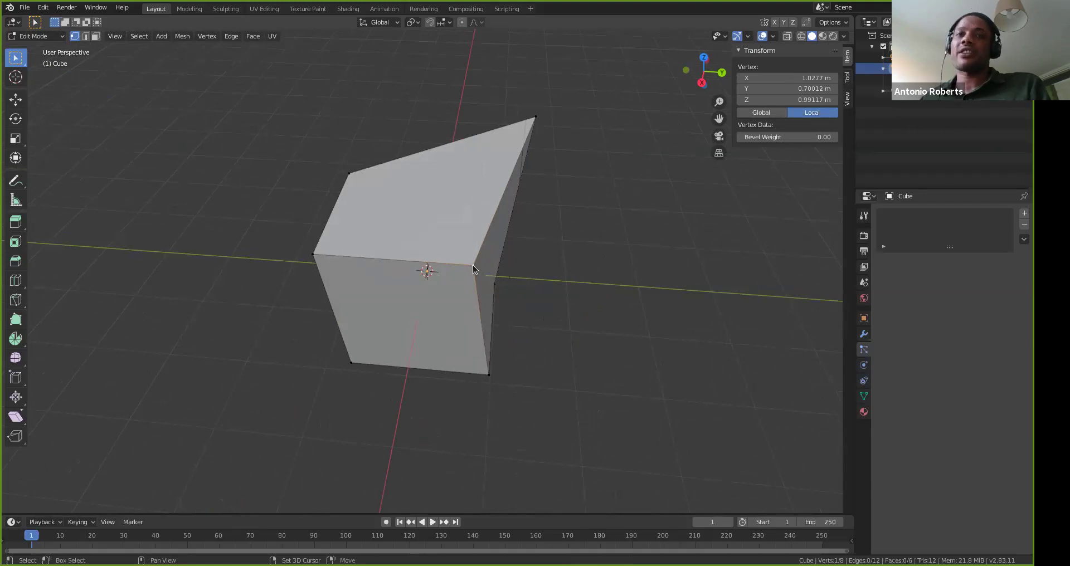
shift+click(473, 267)
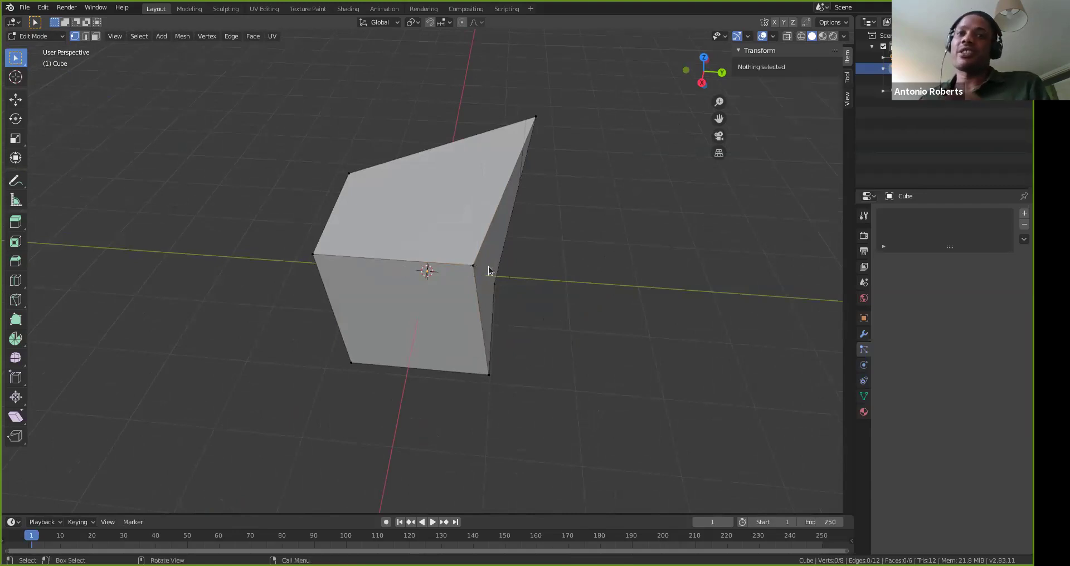
shift+click(474, 268)
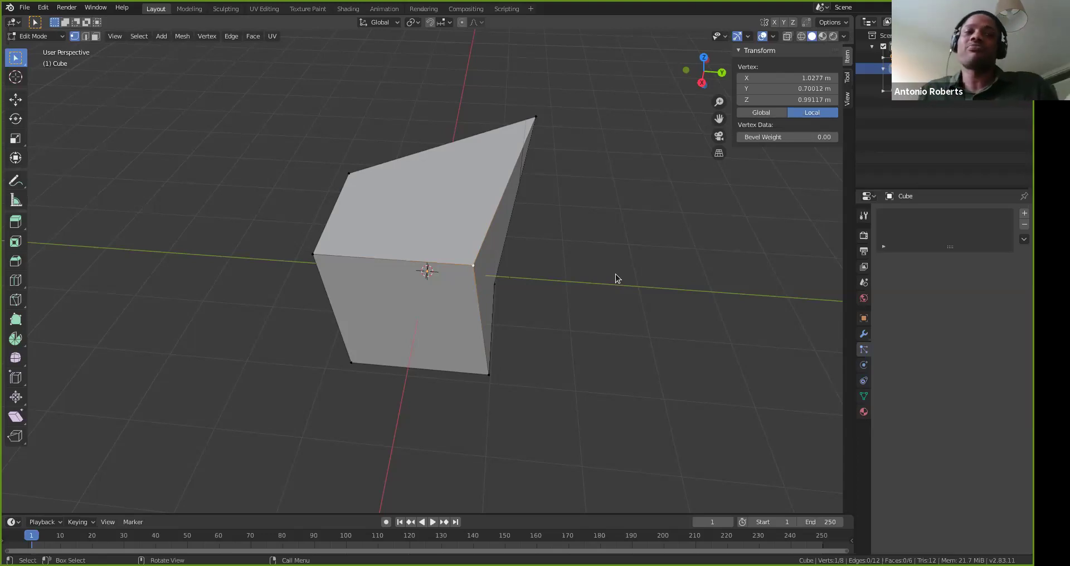
Box-select the vertices of the top face together with the lower vertex behind them
key(b)
drag(276, 85, 322, 140)
key(b)
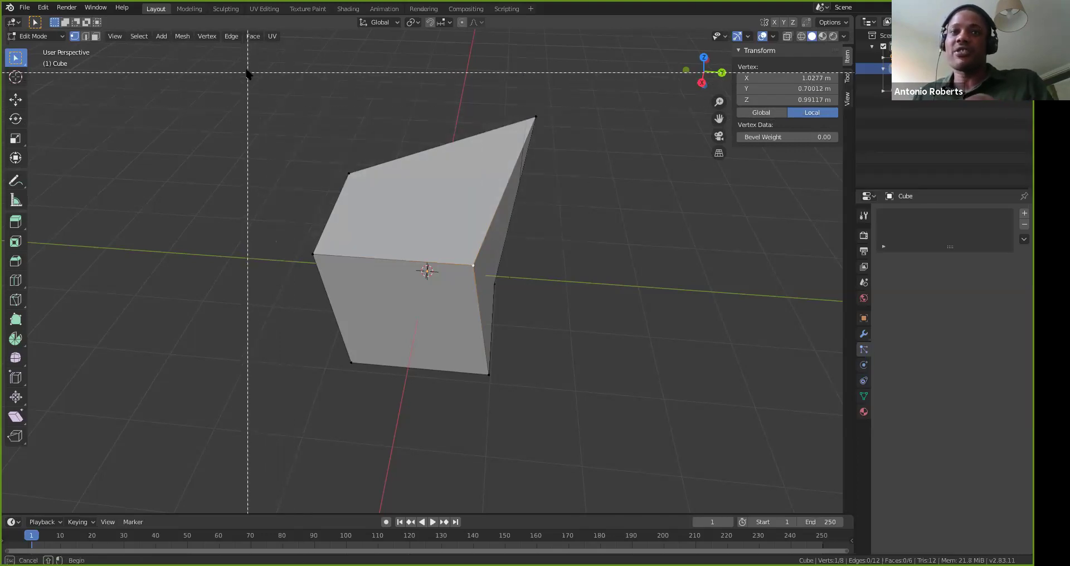
drag(256, 76, 623, 291)
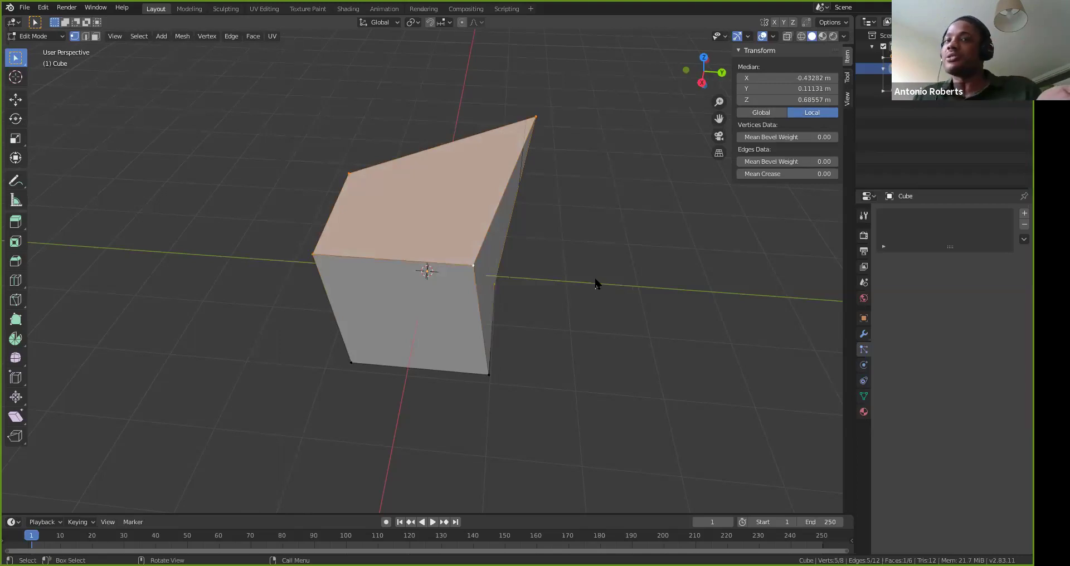
middle_drag(549, 256, 470, 282)
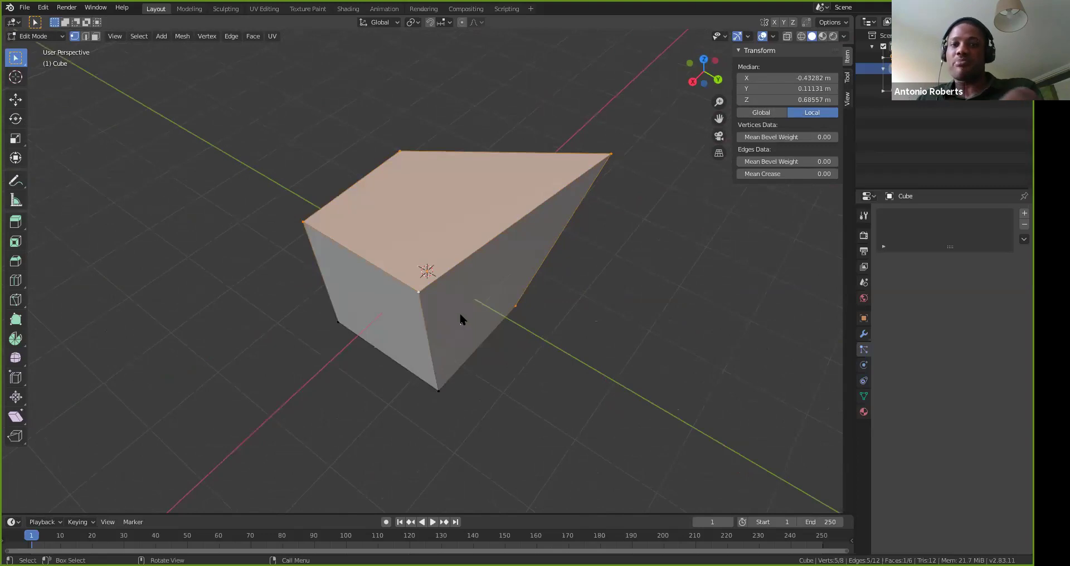
Box-select the remaining lower vertices so the whole mesh is selected, and deselect everything
key(b)
drag(296, 427, 497, 300)
middle_drag(436, 319, 294, 393)
key(b)
drag(294, 393, 385, 305)
middle_drag(473, 263, 282, 249)
mouse_move(524, 300)
middle_down()
mouse_move(509, 309)
mouse_move(528, 299)
middle_up()
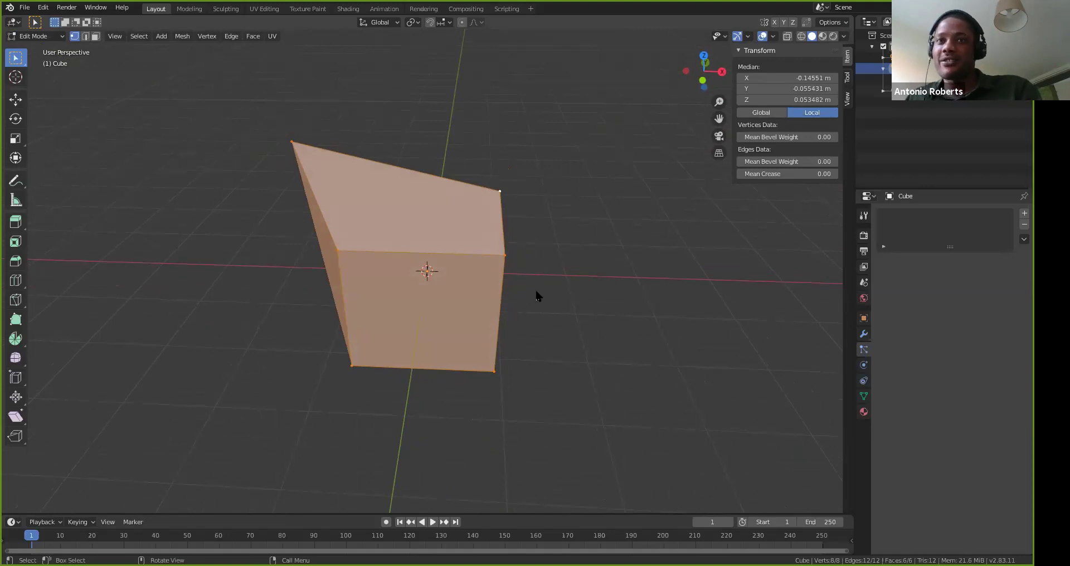
key(alt+a)
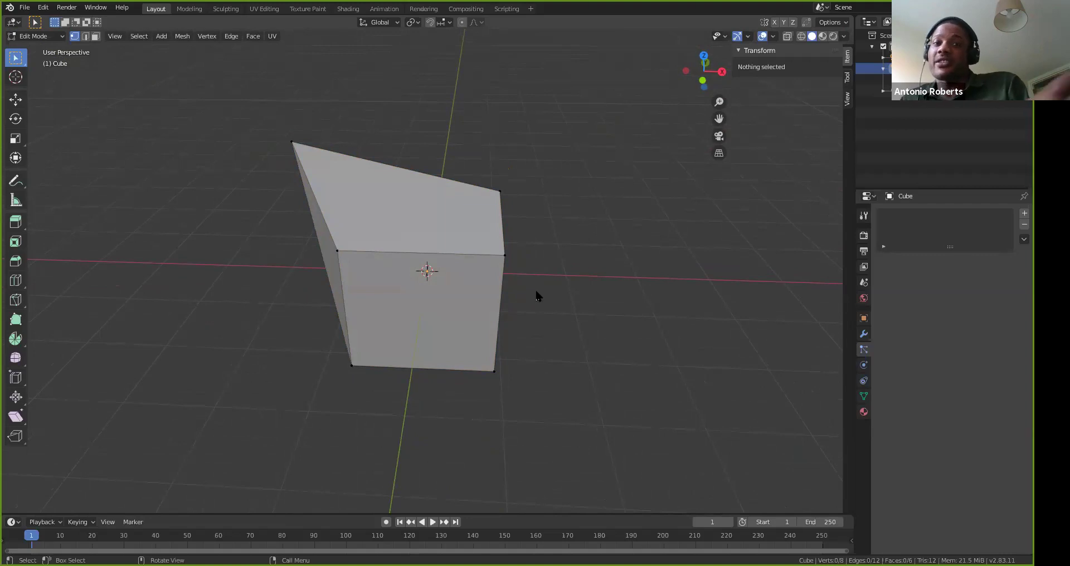
Select the entire mesh and clear the selection, twice in a row
key(a)
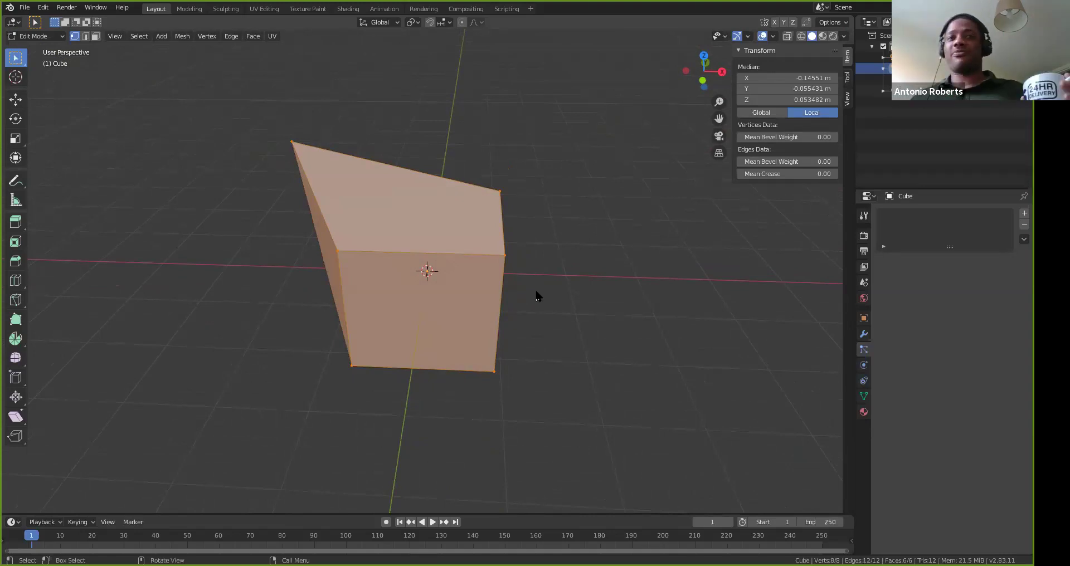
key(alt+a)
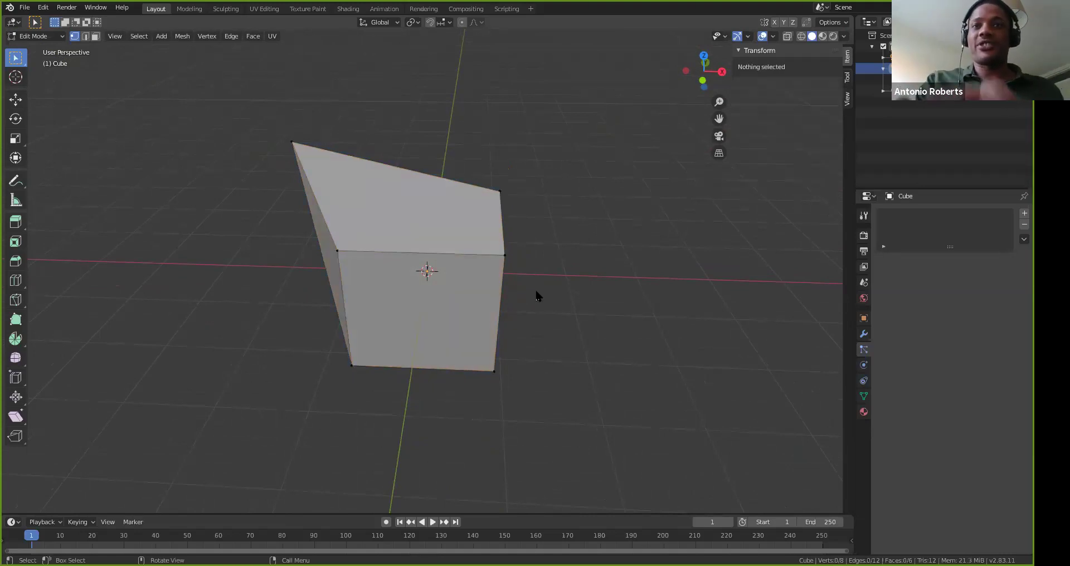
key(a)
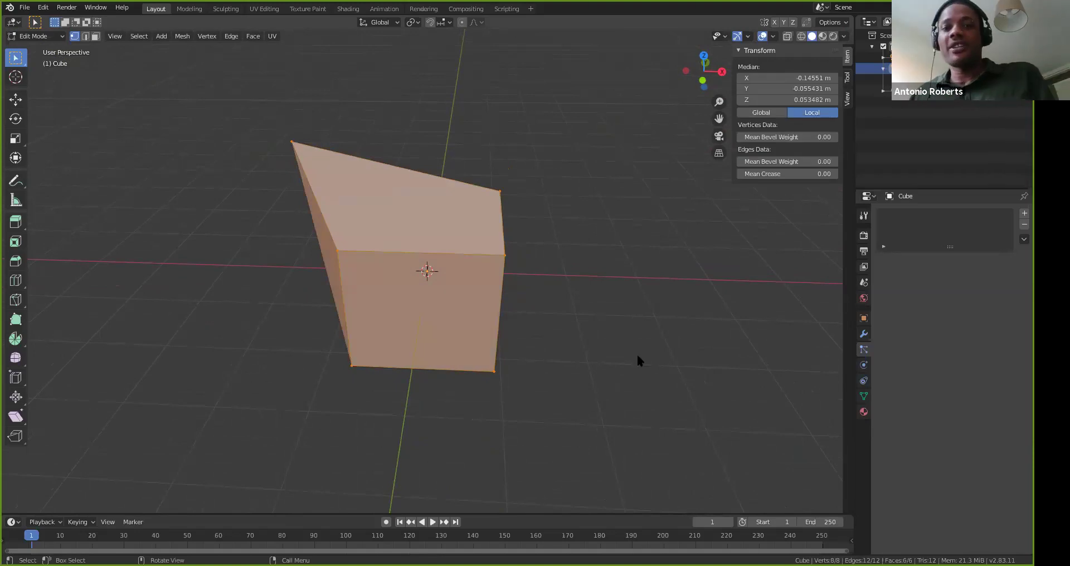
key(alt+a)
middle_drag(538, 284, 459, 294)
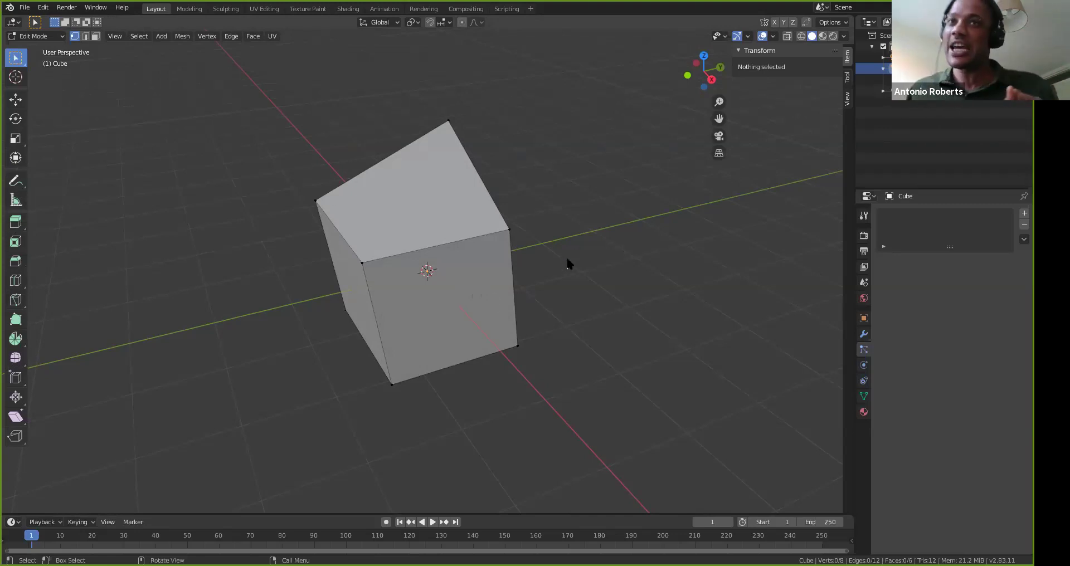
middle_drag(545, 262, 479, 277)
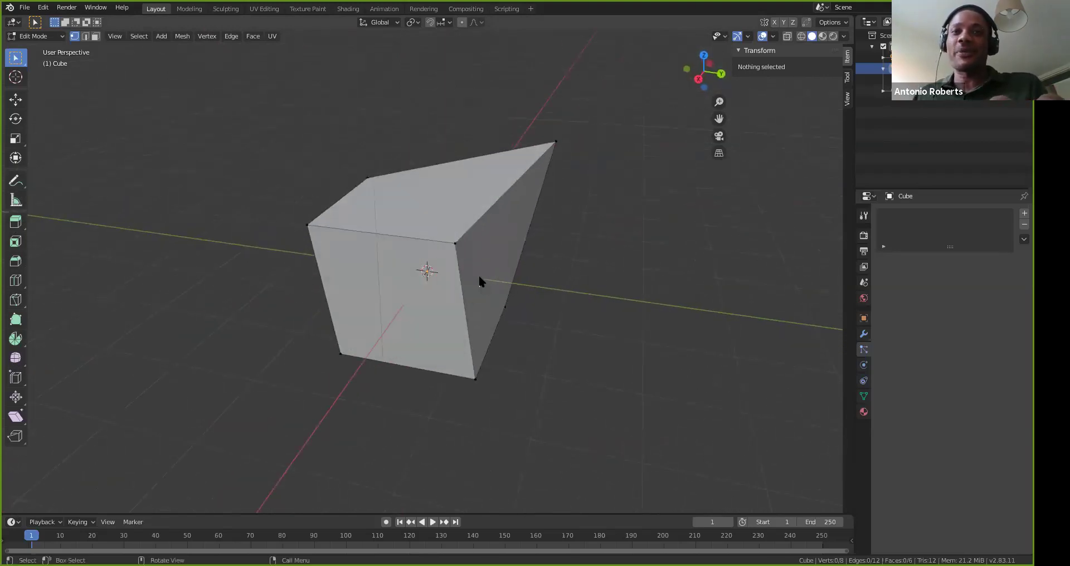
Switch the cube to Object Mode, view it from another angle, and return to Edit Mode
key(Tab)
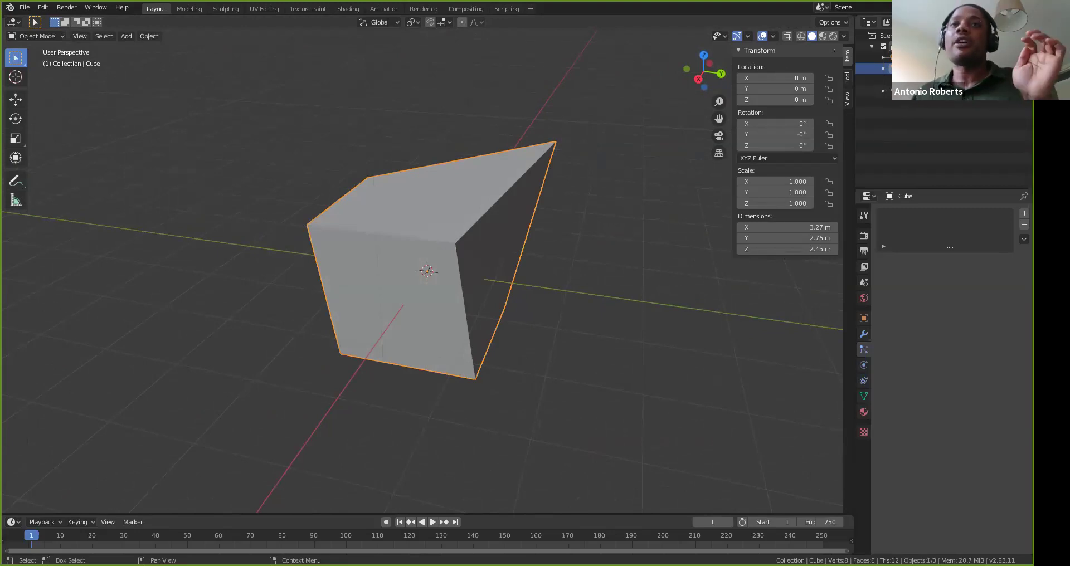
middle_drag(502, 298, 389, 203)
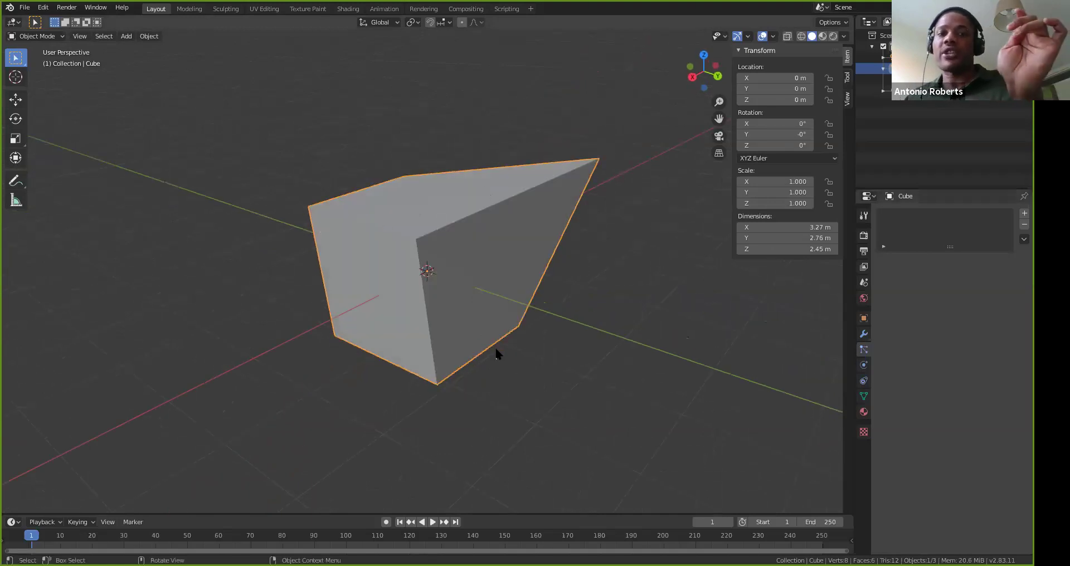
key(Tab)
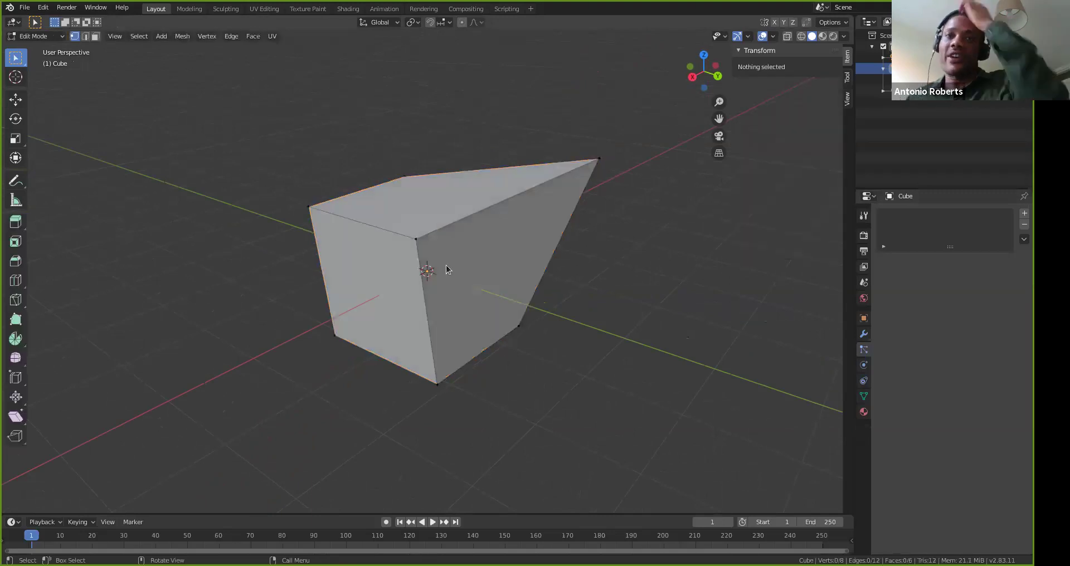
Alternate between selecting all vertices and clearing the selection, trying a box selection around the upper part of the mesh in between
key(a)
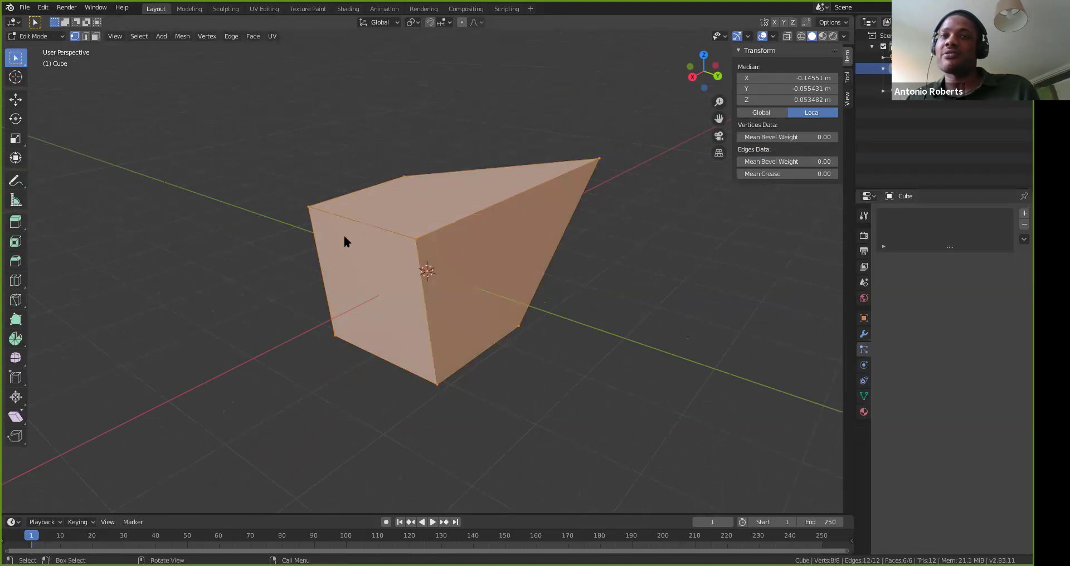
middle_drag(573, 261, 415, 307)
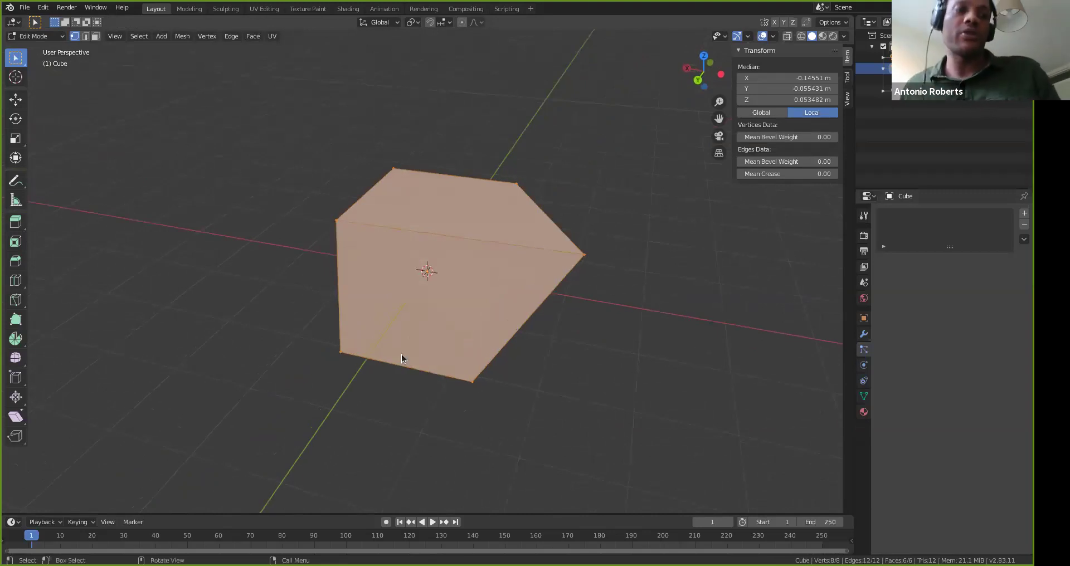
middle_drag(390, 328, 465, 258)
middle_drag(483, 232, 559, 147)
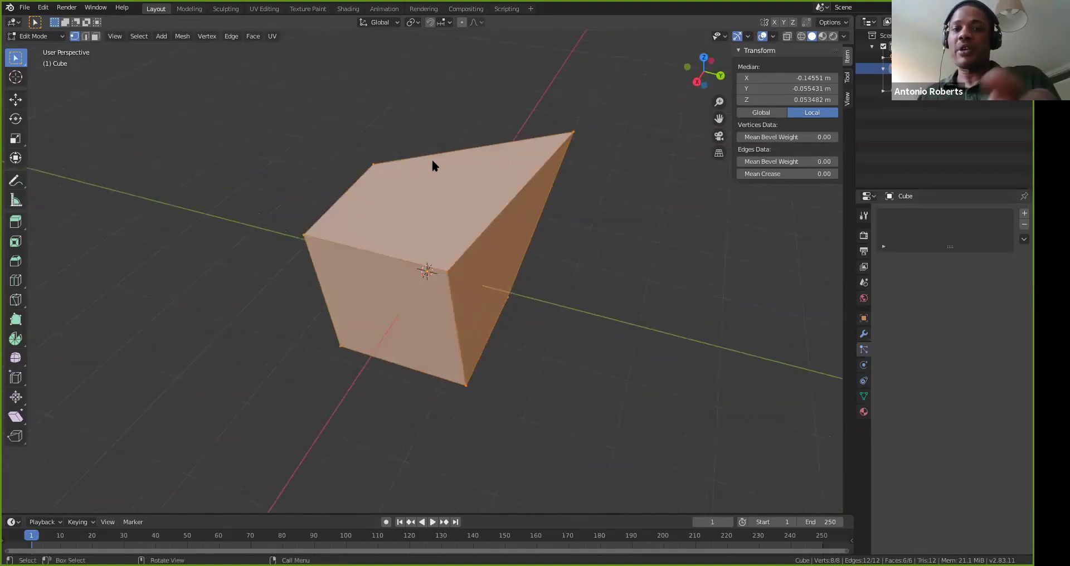
key(b)
drag(218, 92, 640, 310)
key(alt+a)
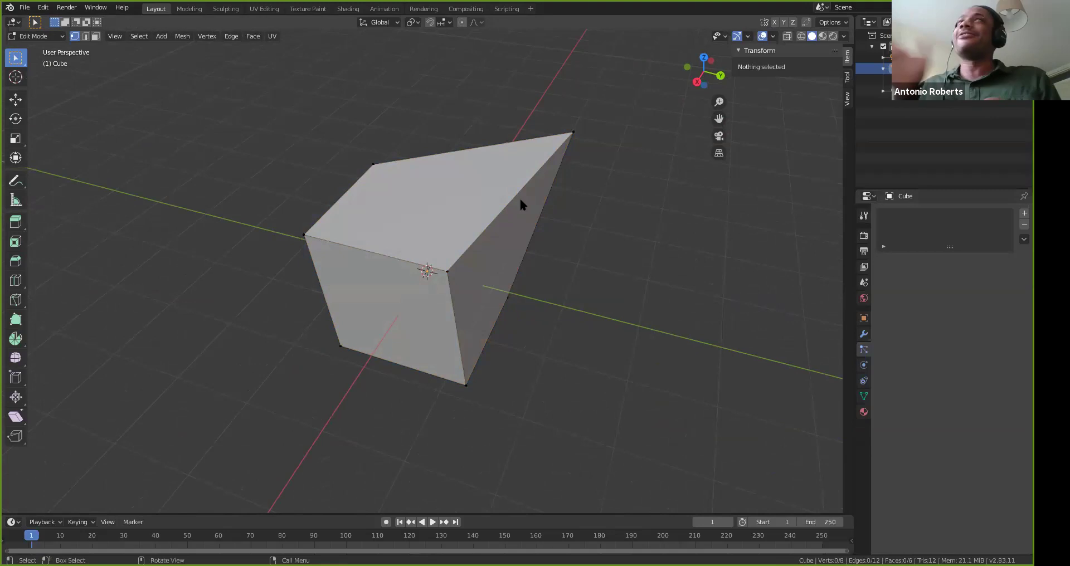
key(a)
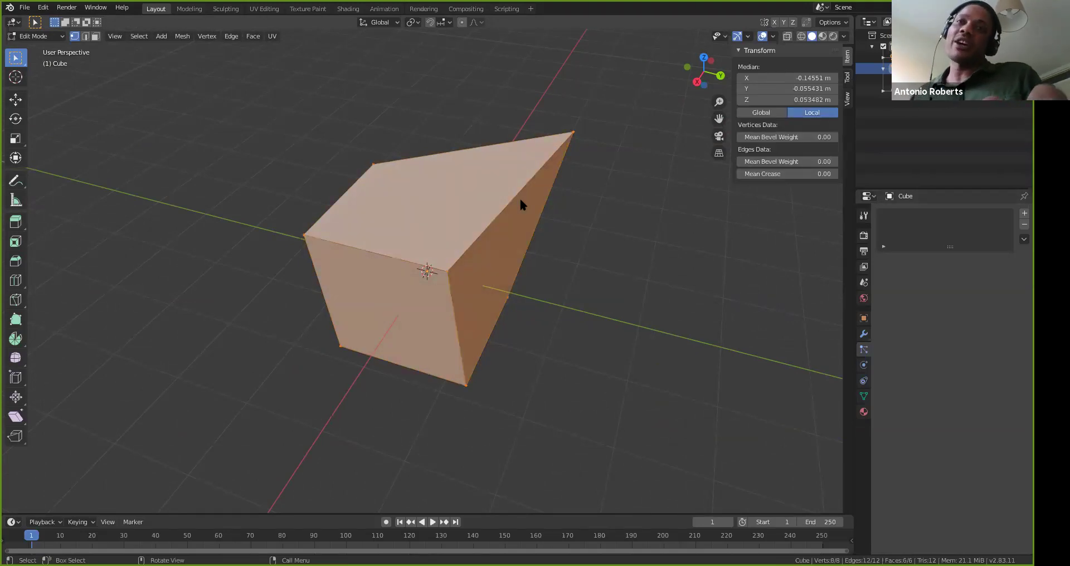
key(alt+a)
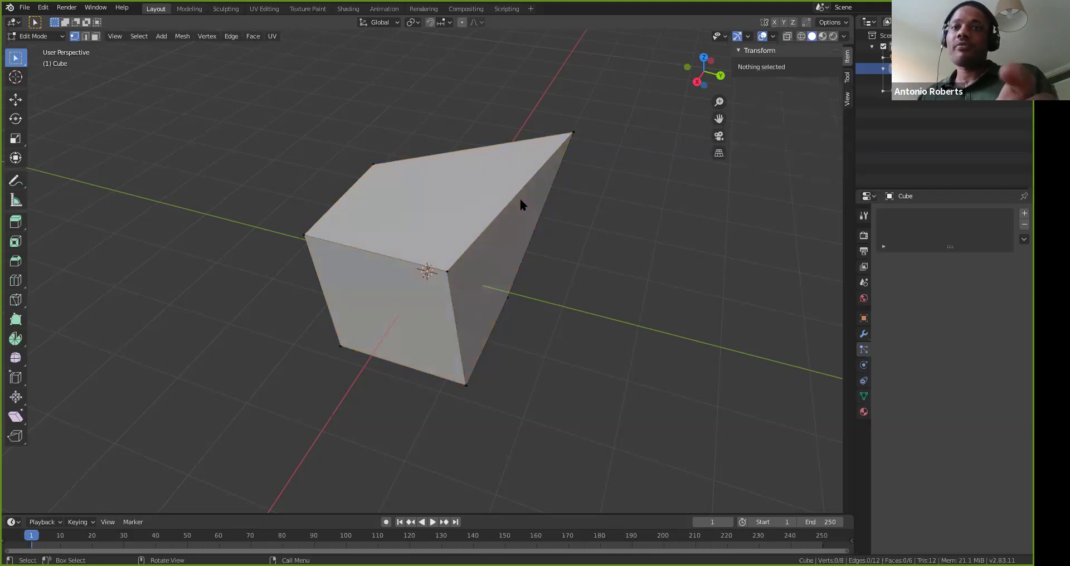
Box-select the top face's vertices together with the lower vertex behind them, and clear the selection
middle_drag(459, 282, 447, 282)
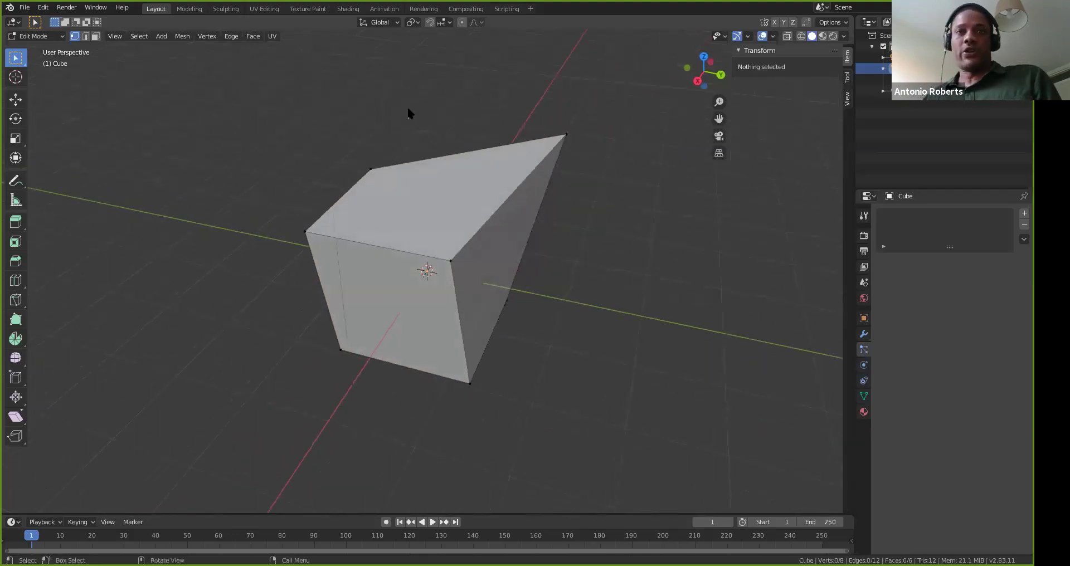
key(b)
drag(226, 82, 607, 303)
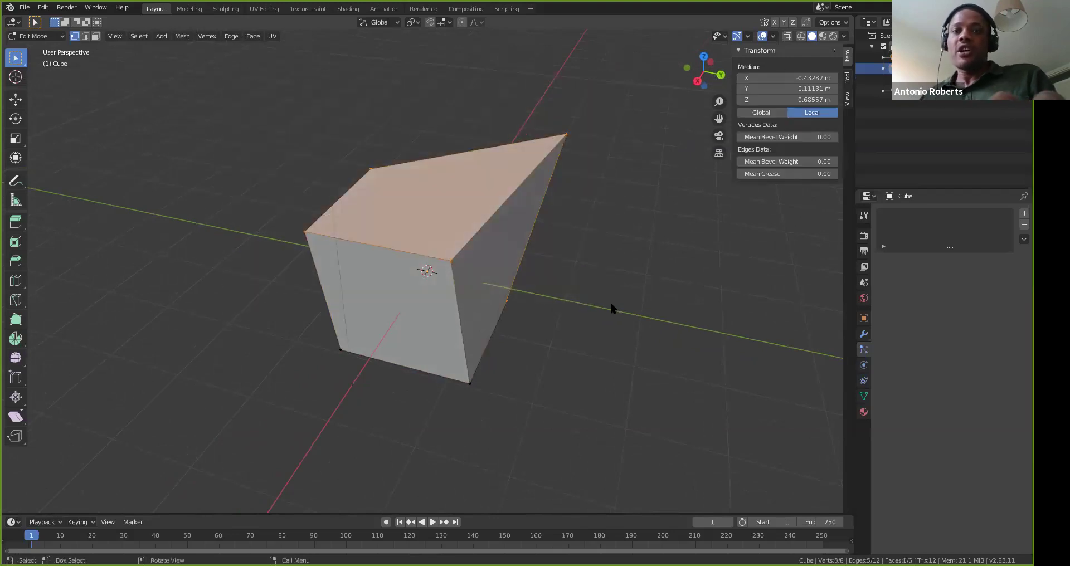
click(609, 305)
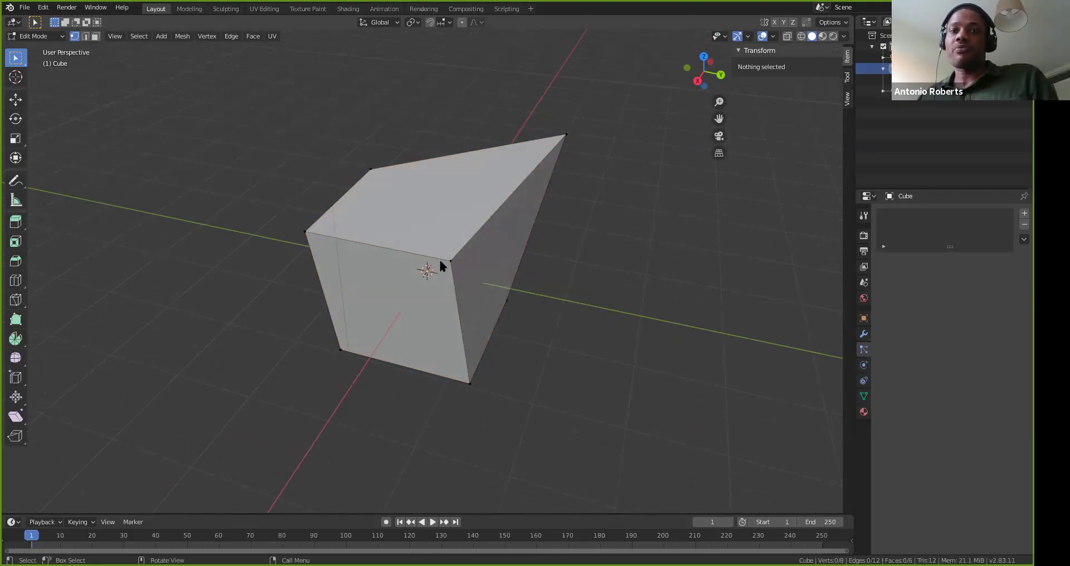
Circle-select the seven visible vertices of the mesh with an enlarged brush, leaving out the hidden lower vertex
key(c)
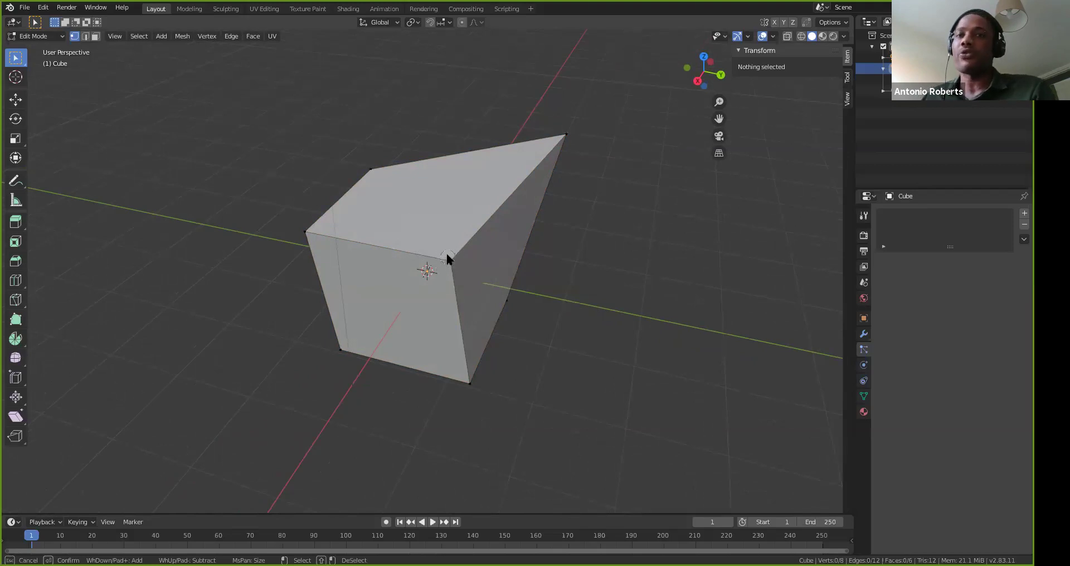
scroll(446, 256, down, 12)
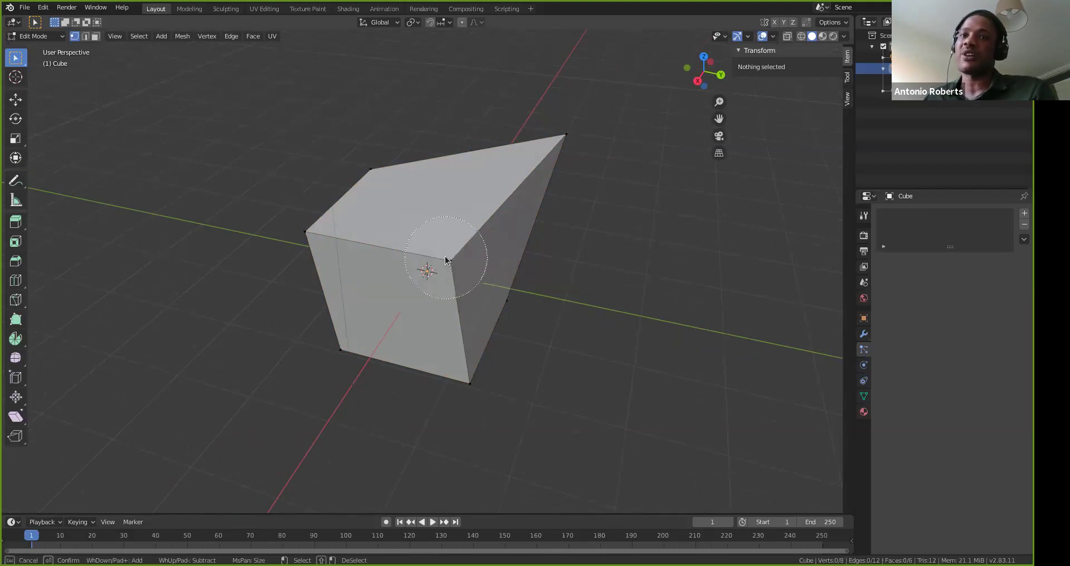
scroll(445, 257, down, 9)
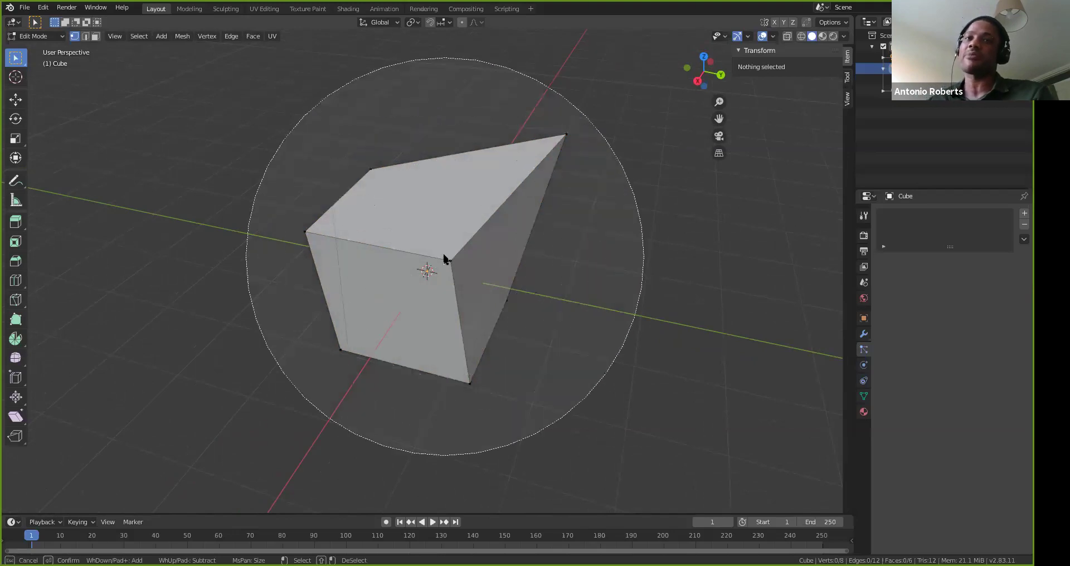
scroll(445, 258, up, 15)
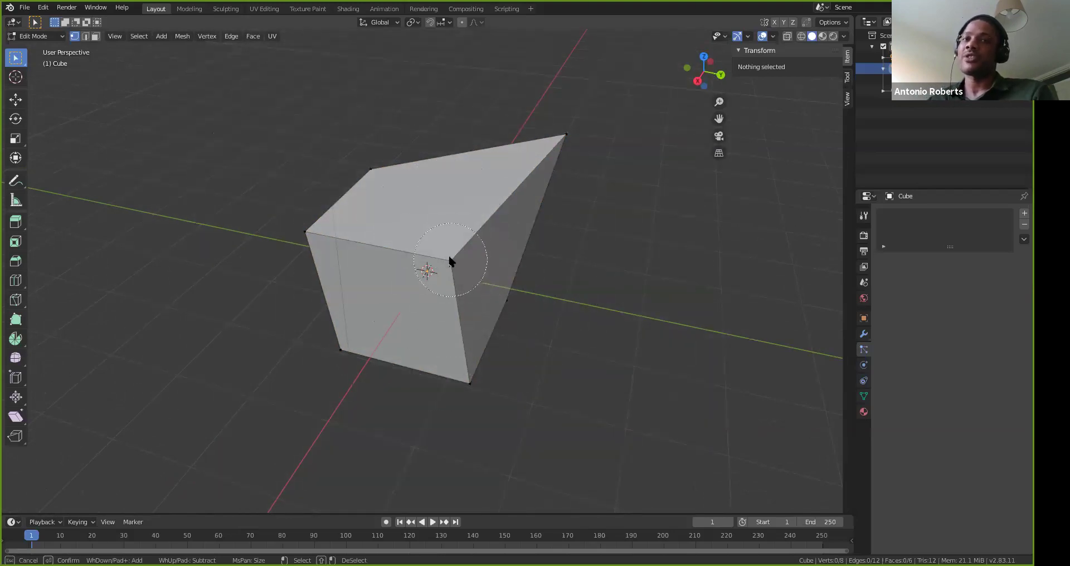
scroll(446, 260, down, 1)
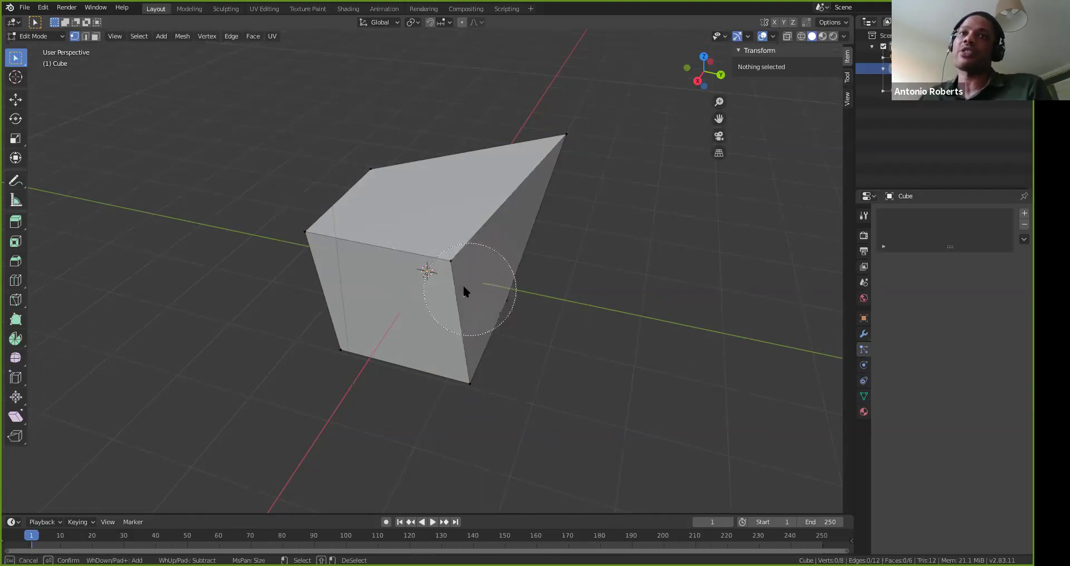
drag(450, 263, 326, 249)
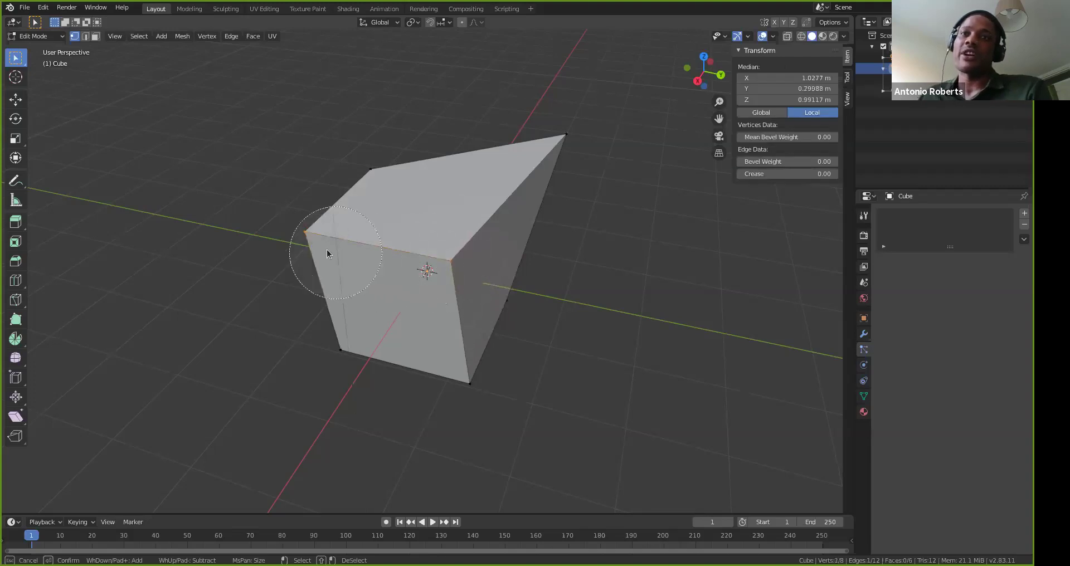
mouse_move(327, 204)
mouse_down()
mouse_move(377, 168)
mouse_move(467, 165)
mouse_move(530, 140)
mouse_move(507, 306)
mouse_move(478, 363)
mouse_up()
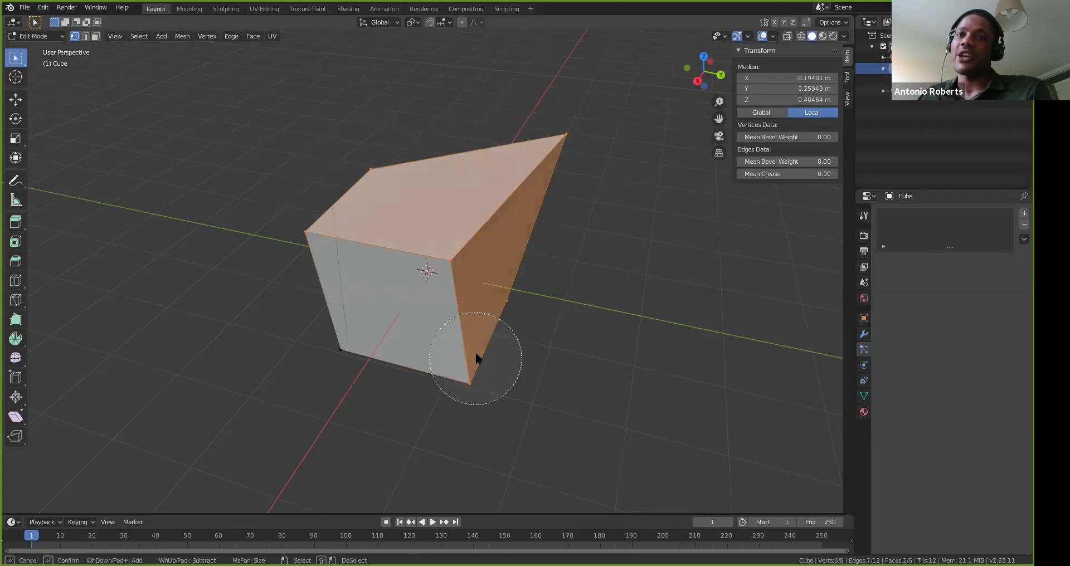
mouse_move(372, 371)
mouse_down()
mouse_move(339, 349)
mouse_move(321, 265)
mouse_move(402, 165)
mouse_move(512, 223)
mouse_up()
right_click(645, 268)
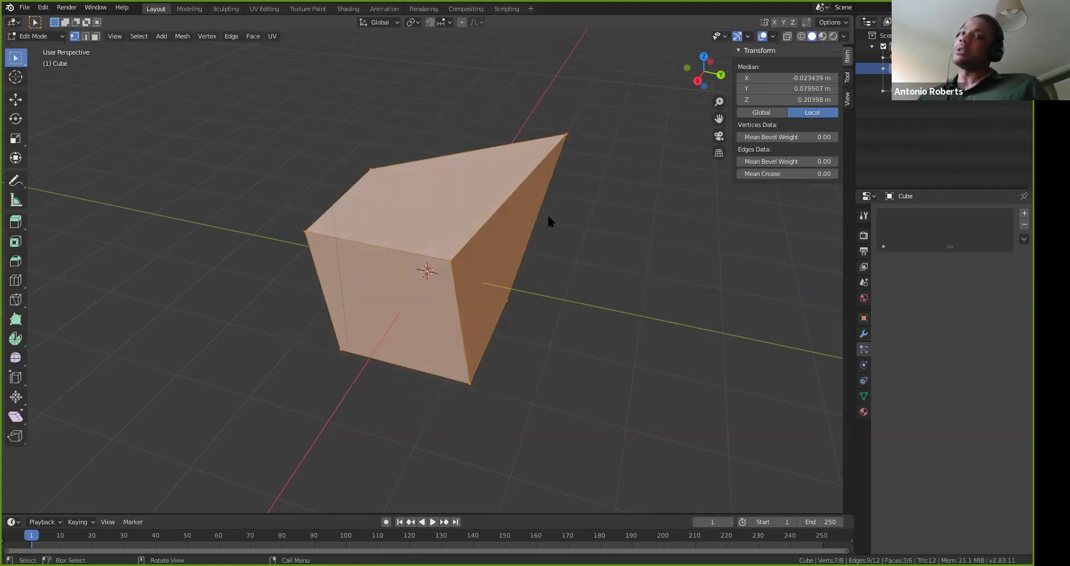
Move the seven selected vertices freely by about -0.91 m in X, 2.62 m in Y and -0.48 m in Z
middle_drag(411, 279, 444, 238)
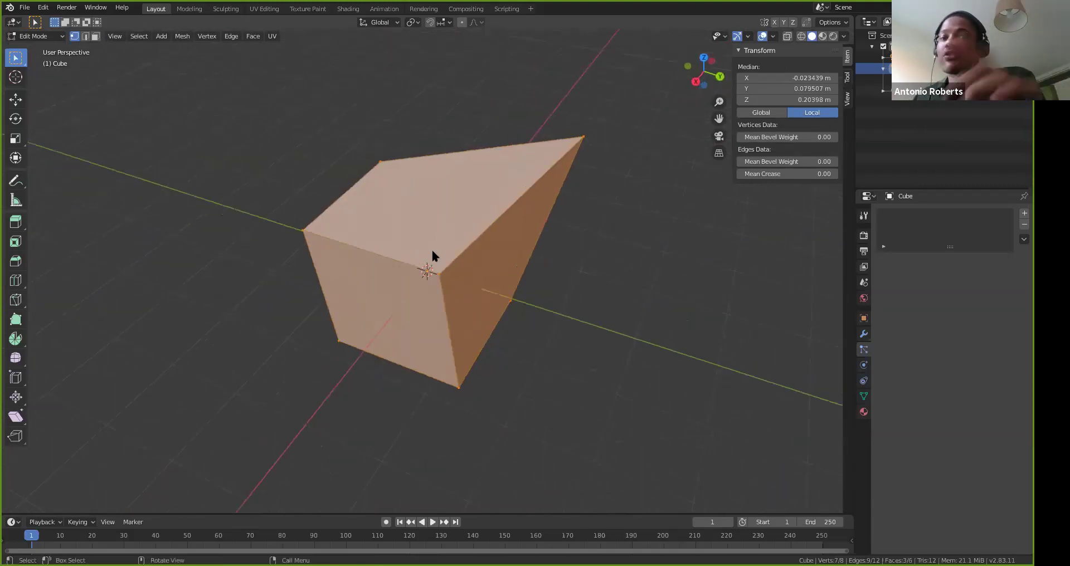
key(g)
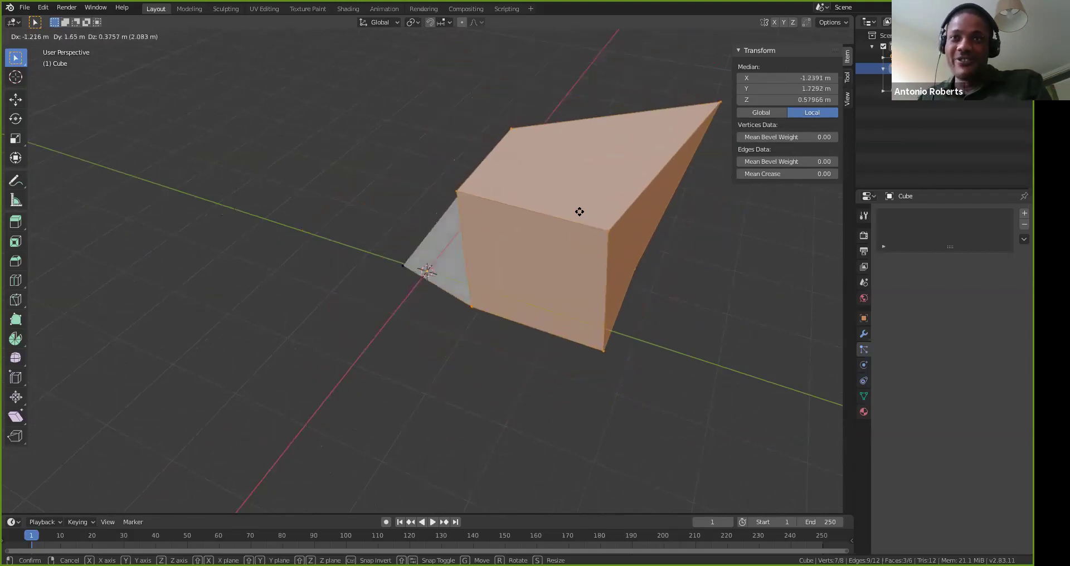
click(621, 290)
middle_drag(411, 262, 503, 238)
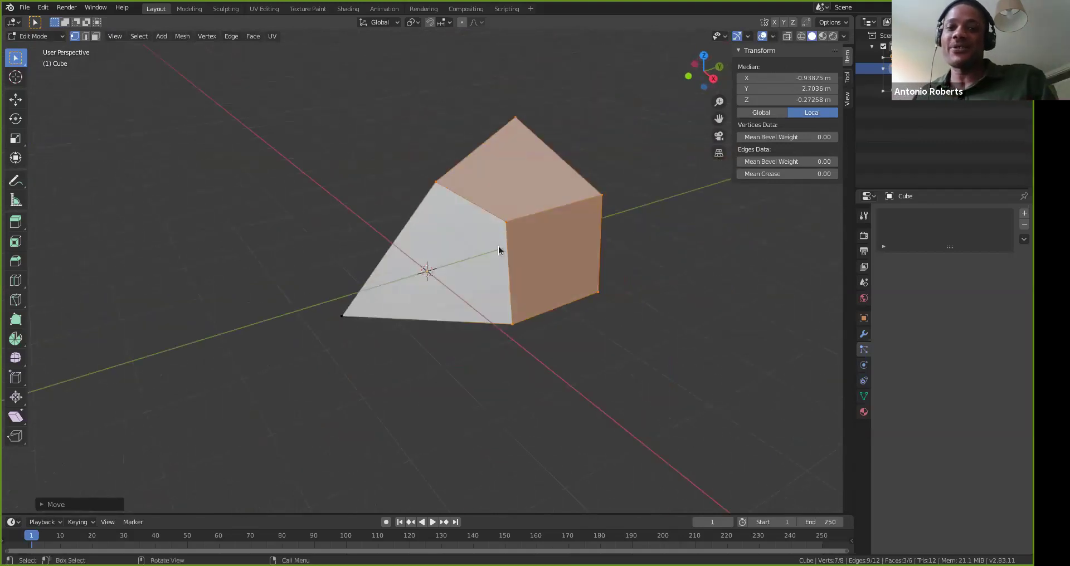
Try constraining a move of the seven vertices to the Y and Z axes, and move them about -0.7 m along X
key(g)
key(y)
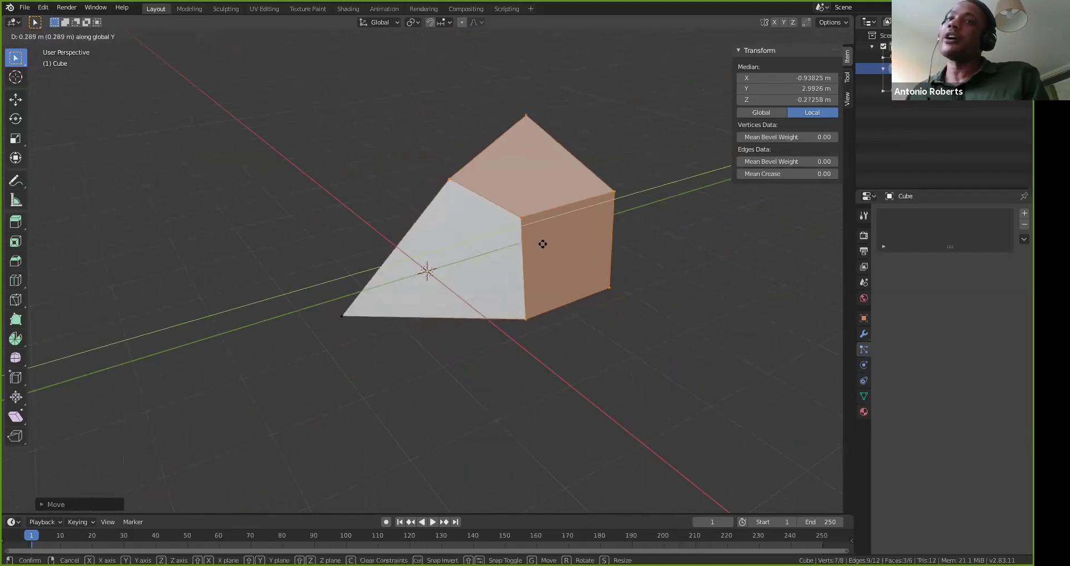
key(z)
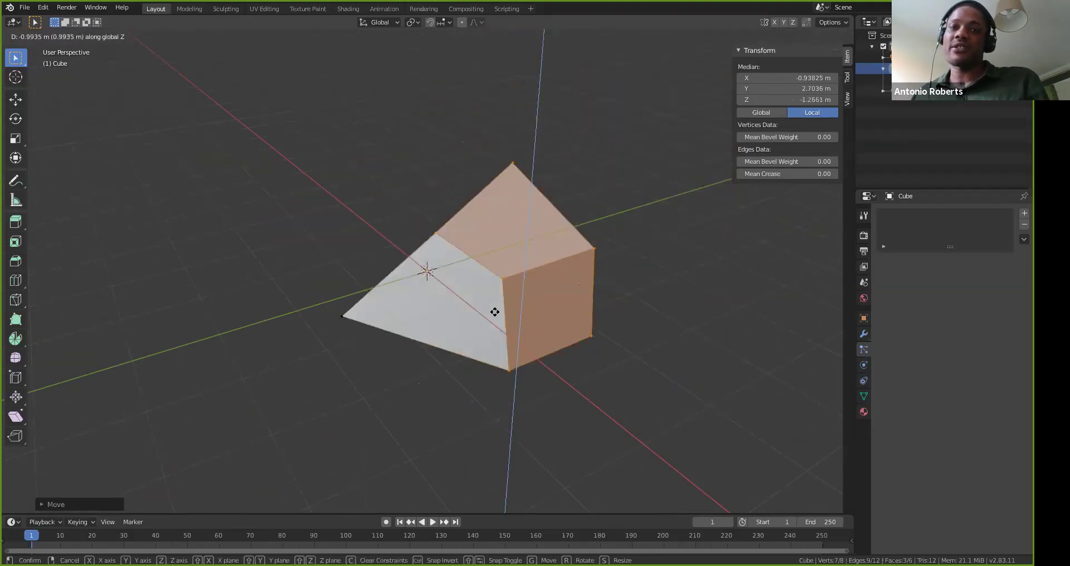
key(x)
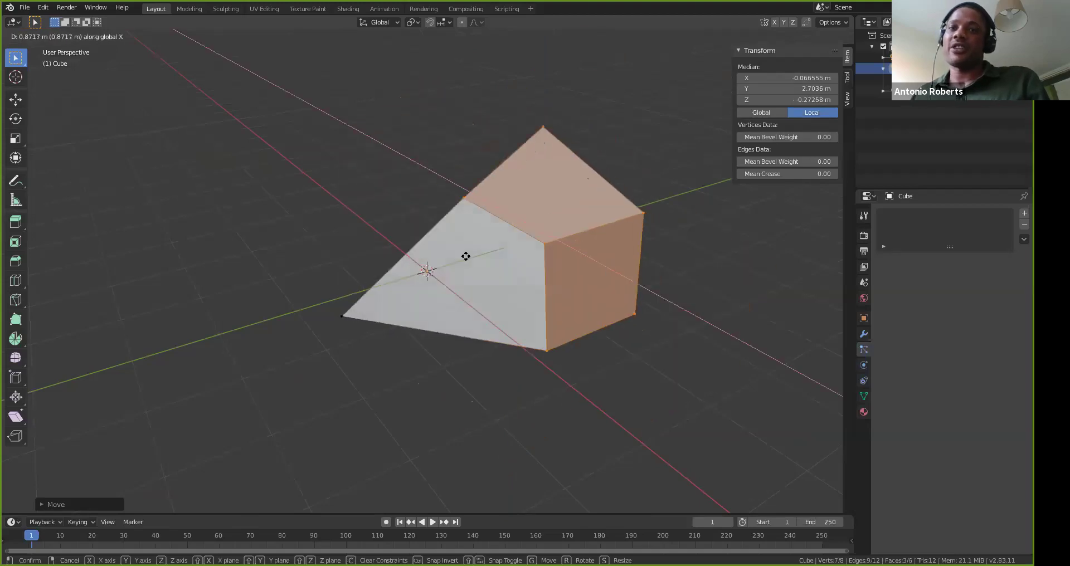
Try free and trackball rotation on the seven selected vertices, and scale them up uniformly instead
key(r)
key(r)
key(r)
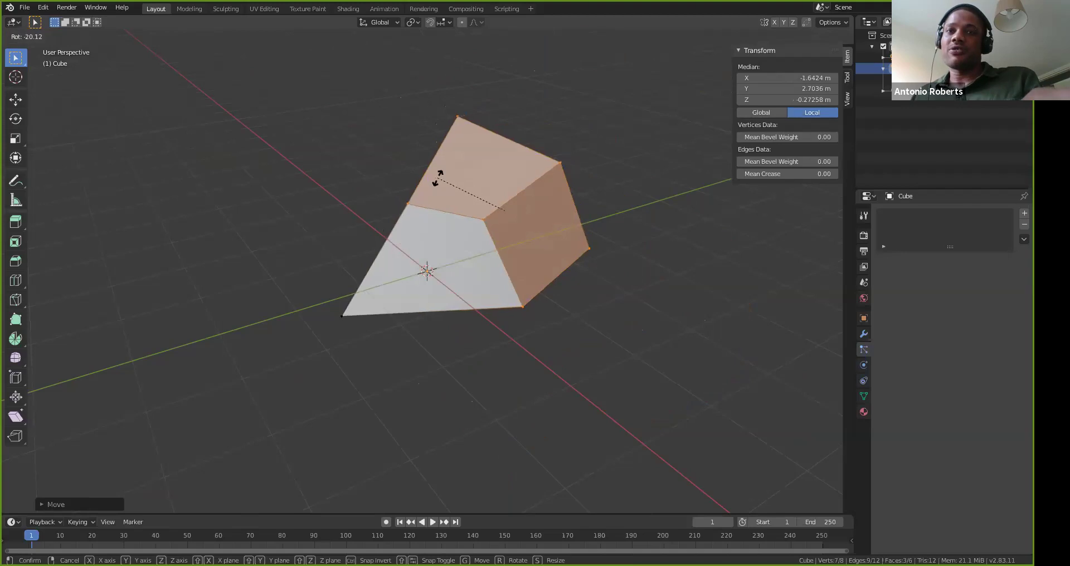
key(s)
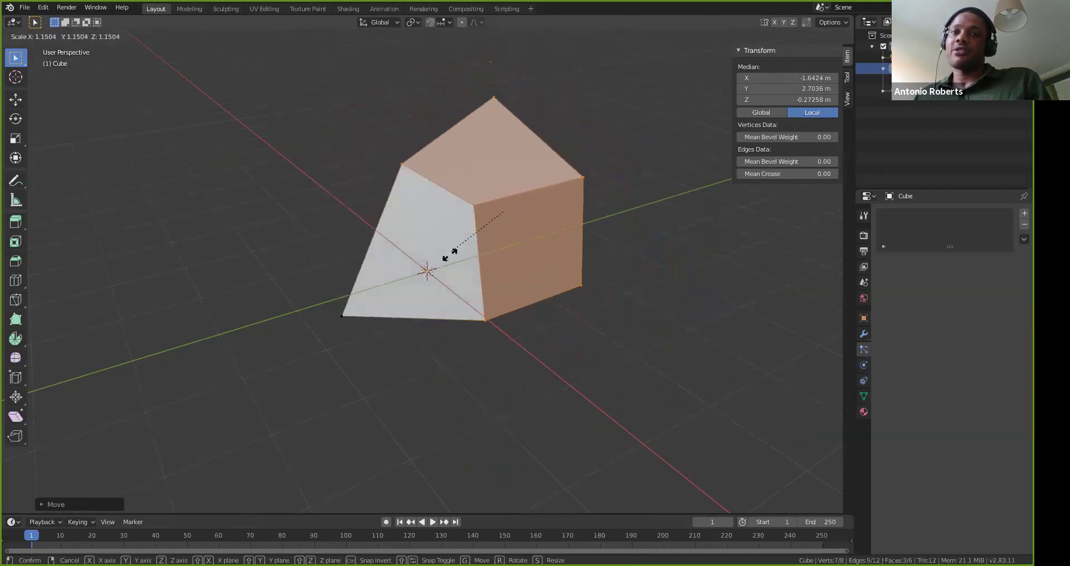
click(491, 246)
Select only the nearest corner vertex of the top face and move it freely outward and down
middle_drag(499, 246, 456, 211)
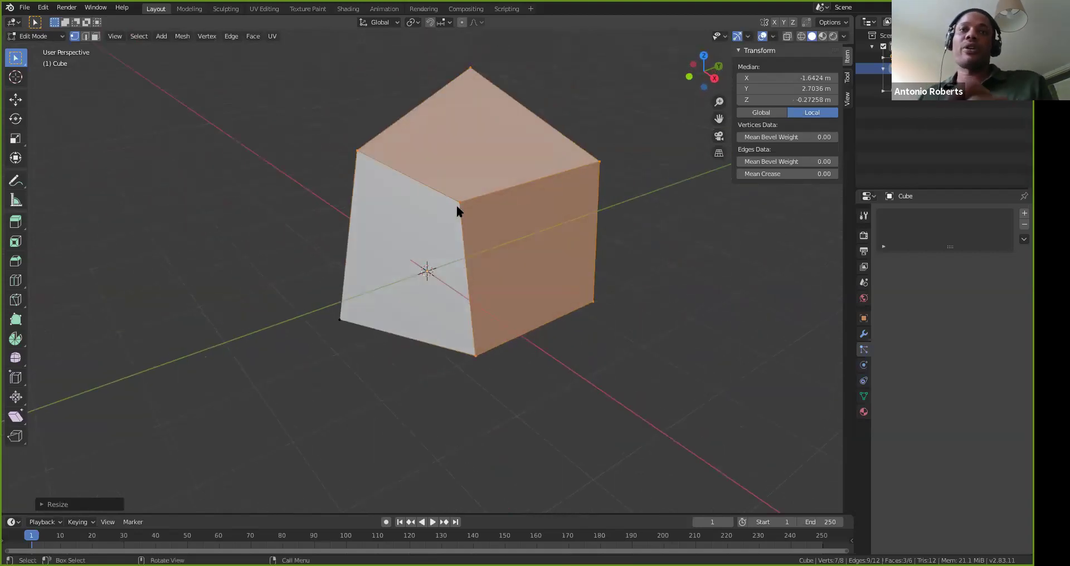
click(458, 201)
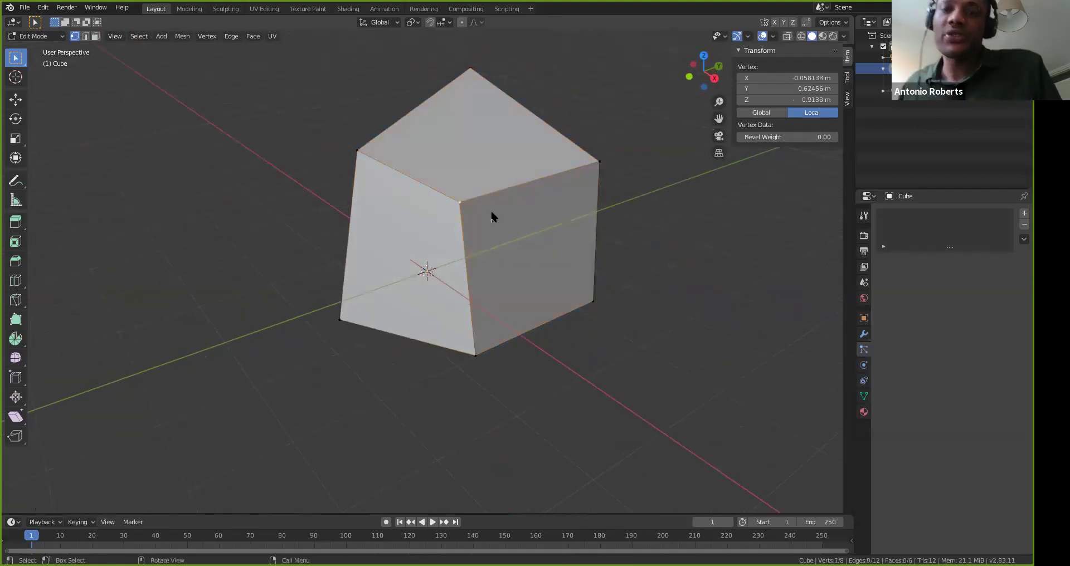
key(g)
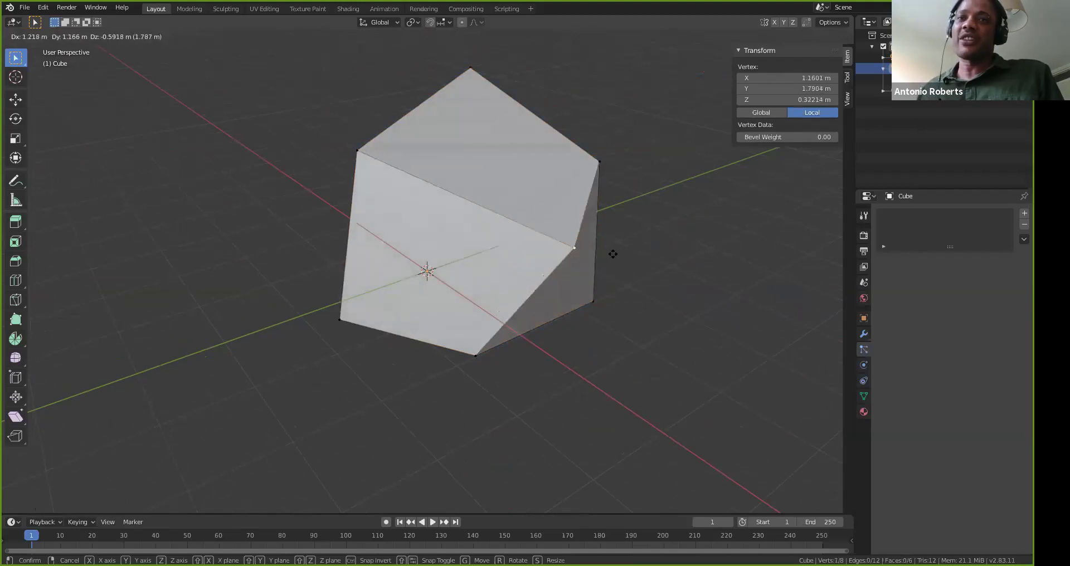
click(549, 242)
Move the far top corner vertex freely inward to about X -1.45 m, Y 1.78 m, Z 0.87 m
middle_drag(440, 151, 380, 192)
click(380, 192)
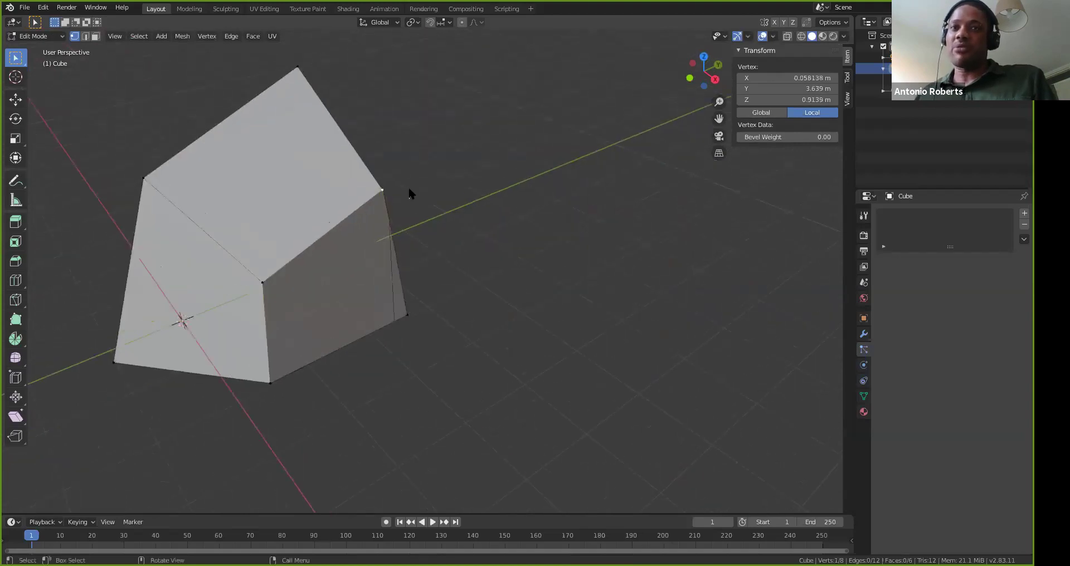
key(g)
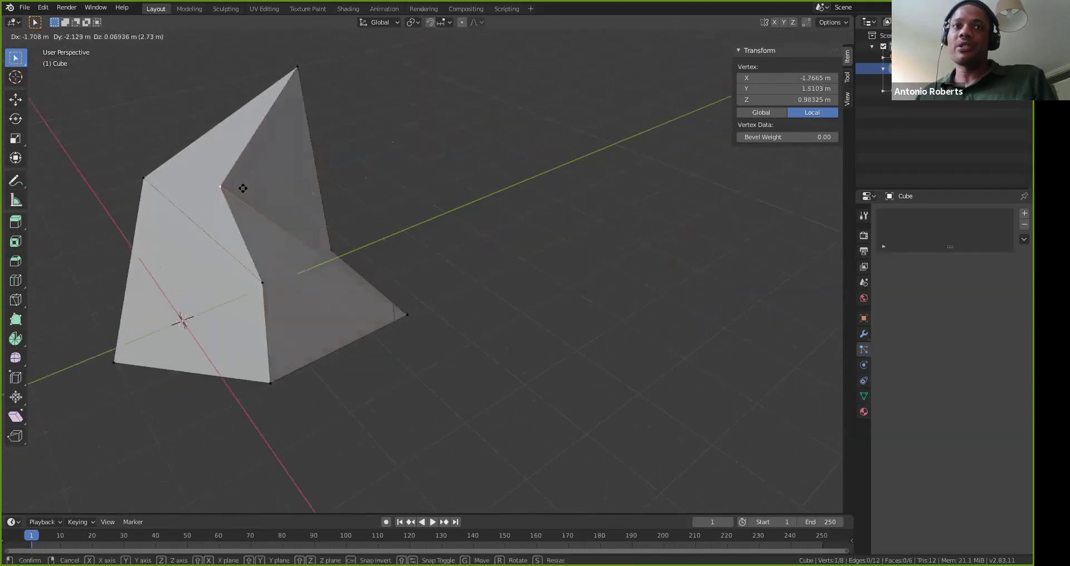
click(251, 179)
Move the outermost pointed vertex freely by about 2.78 m in X, -1.28 m in Y and -1.89 m in Z
middle_drag(251, 179, 544, 127)
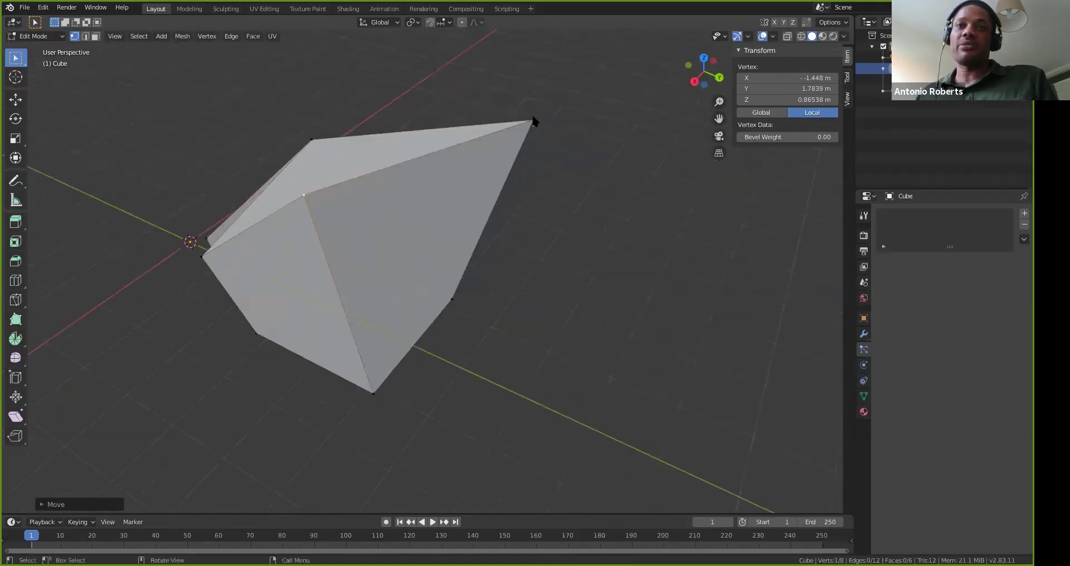
click(544, 126)
key(g)
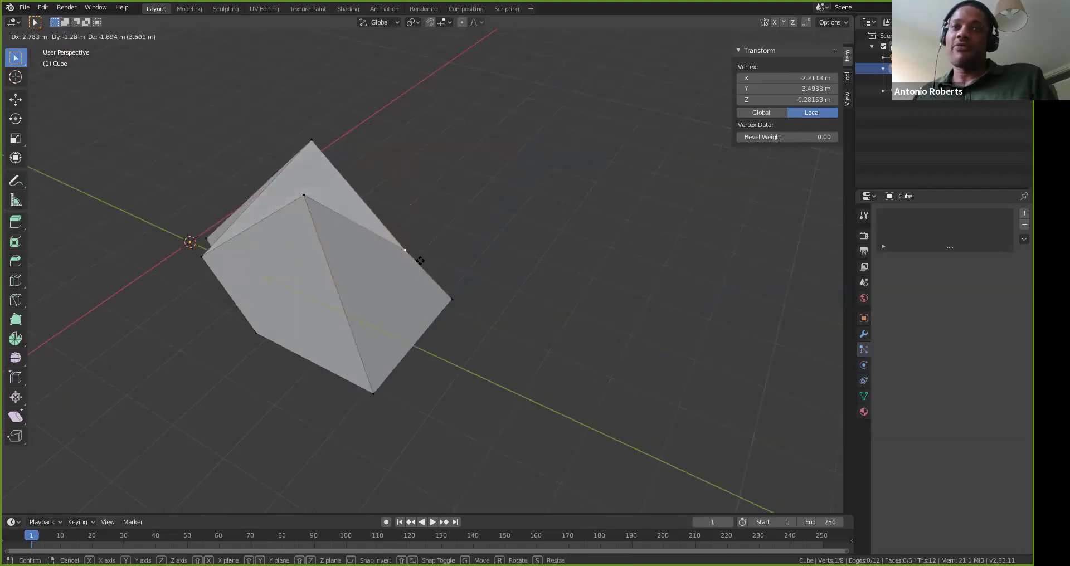
click(420, 262)
Move the vertex between the two upper corners to about X 1.59 m, Y 3.77 m, Z 1.38 m
middle_drag(420, 275, 475, 249)
click(473, 253)
key(g)
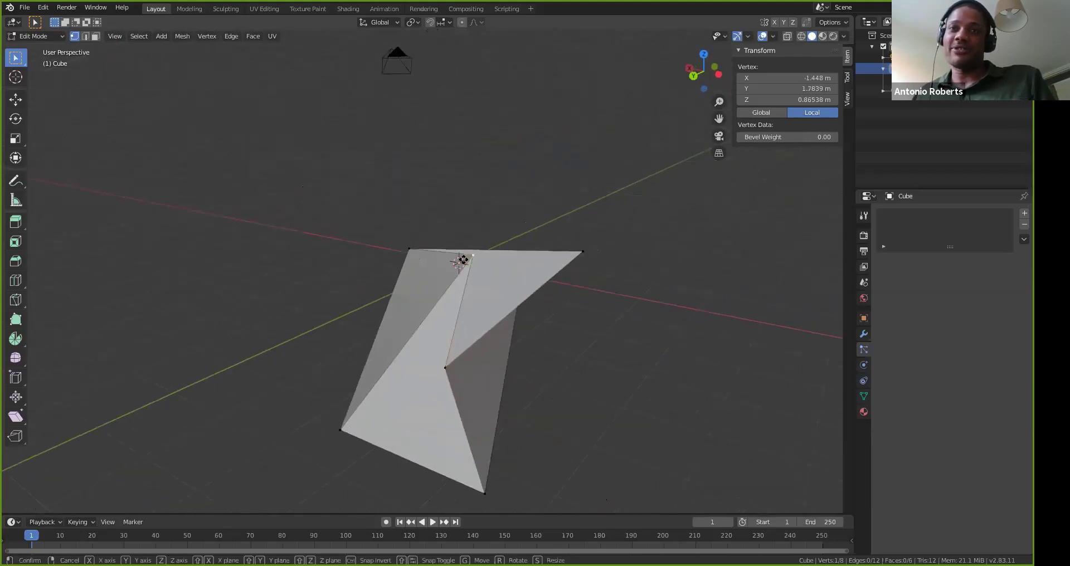
click(275, 232)
Pull the protruding lower corner vertex in to about X -1.40 m, Y 1.85 m, Z -0.73 m
middle_drag(415, 264, 390, 223)
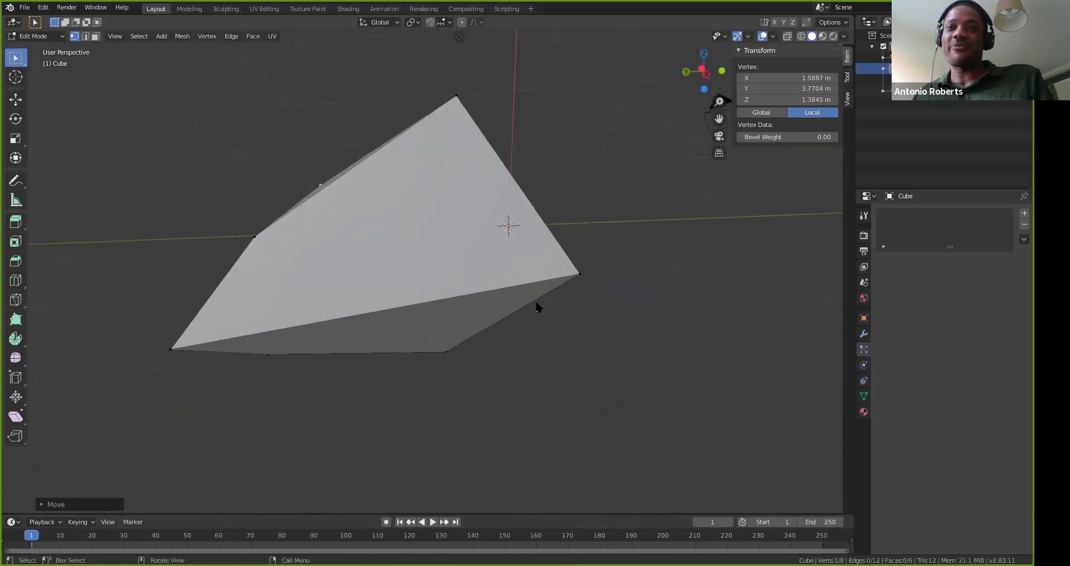
click(580, 275)
key(g)
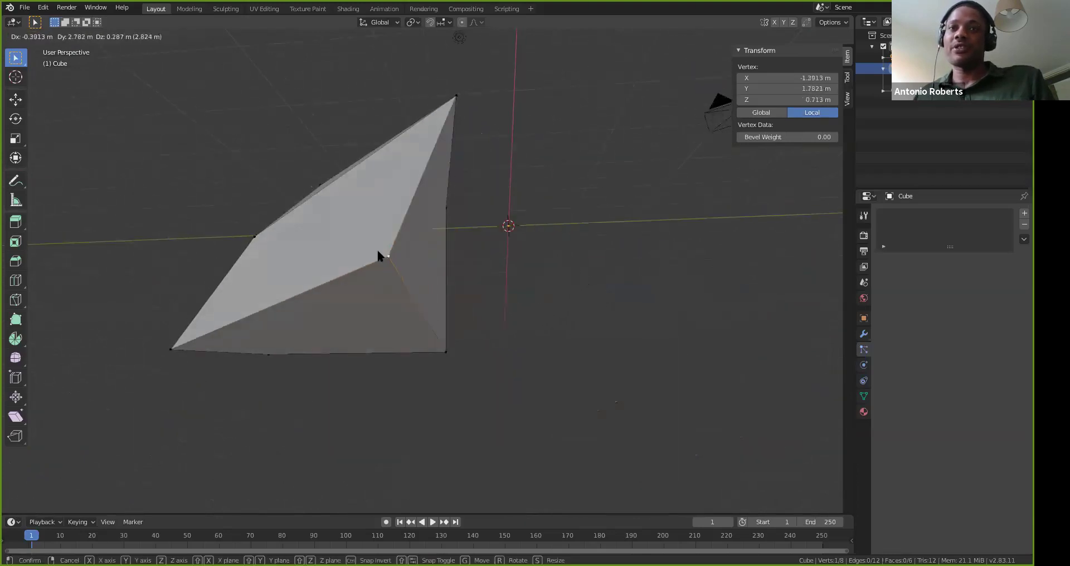
click(375, 249)
Move the upper vertex nearest the origin freely toward negative Y, and raise it by about 0.65 m along global Z
middle_drag(358, 248, 407, 119)
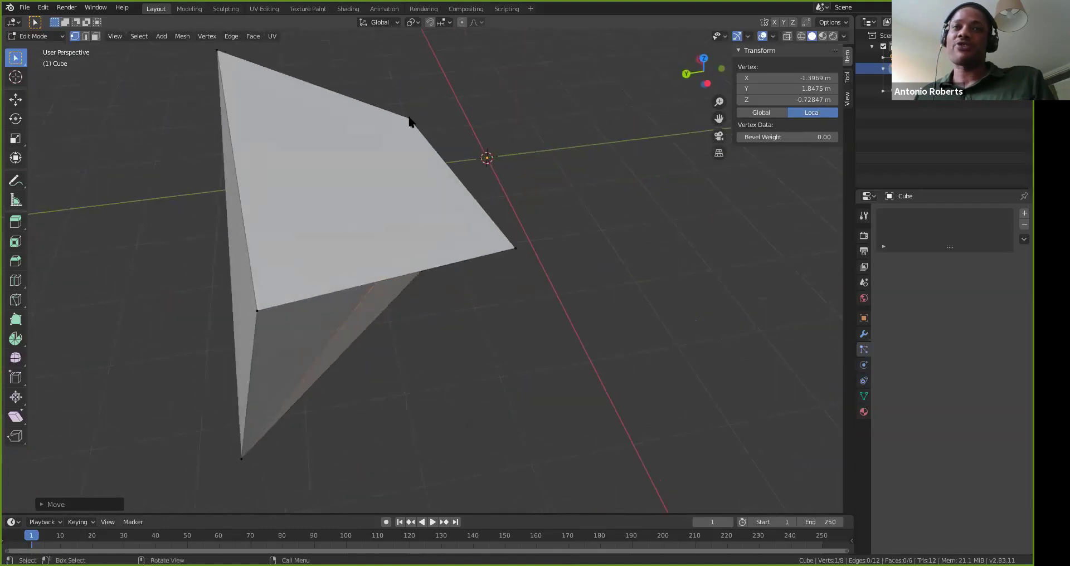
click(410, 120)
key(g)
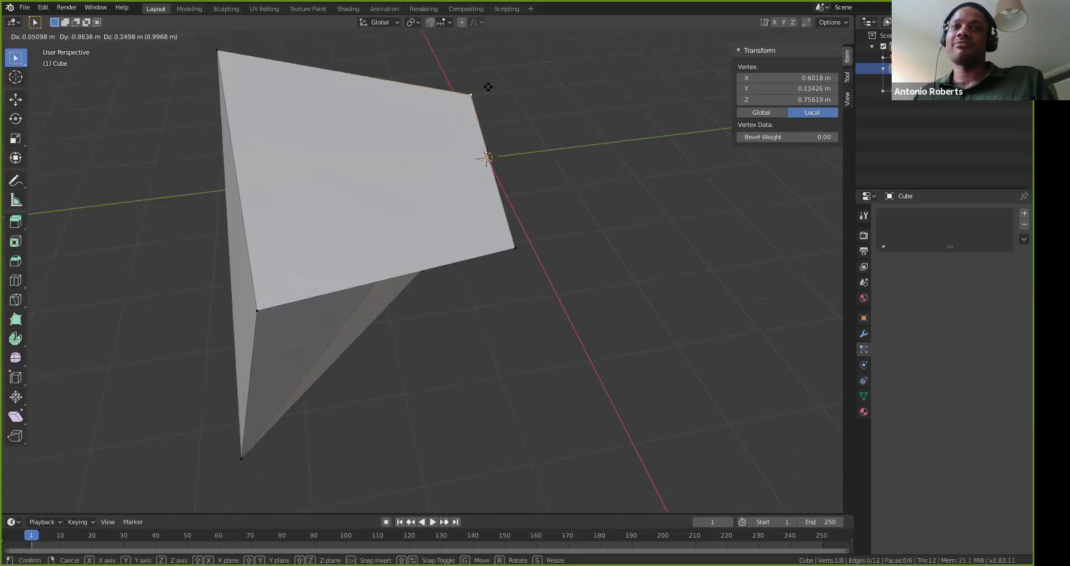
click(490, 88)
middle_drag(286, 227, 397, 137)
key(g)
key(z)
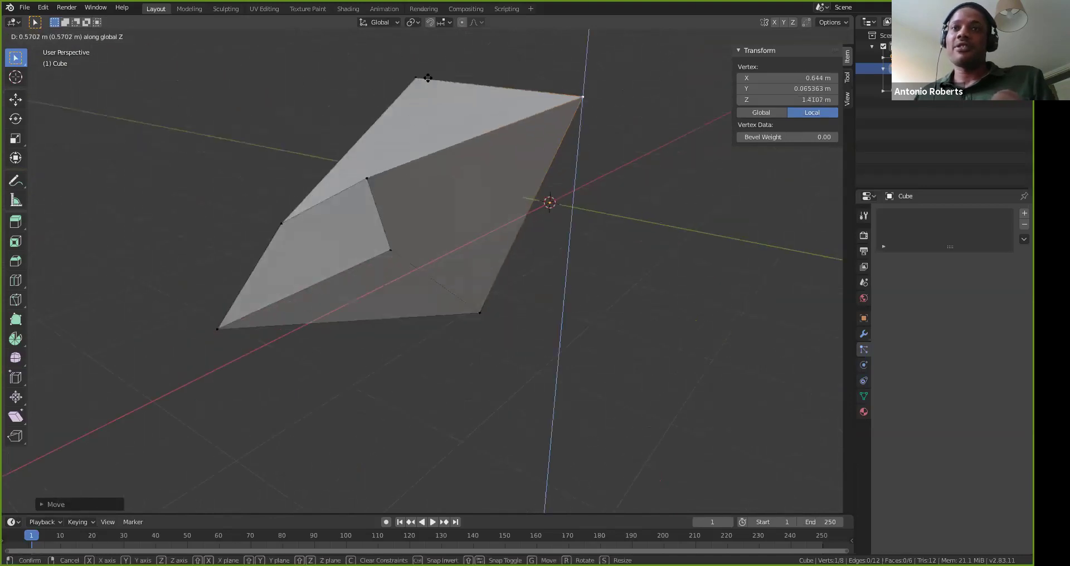
click(422, 91)
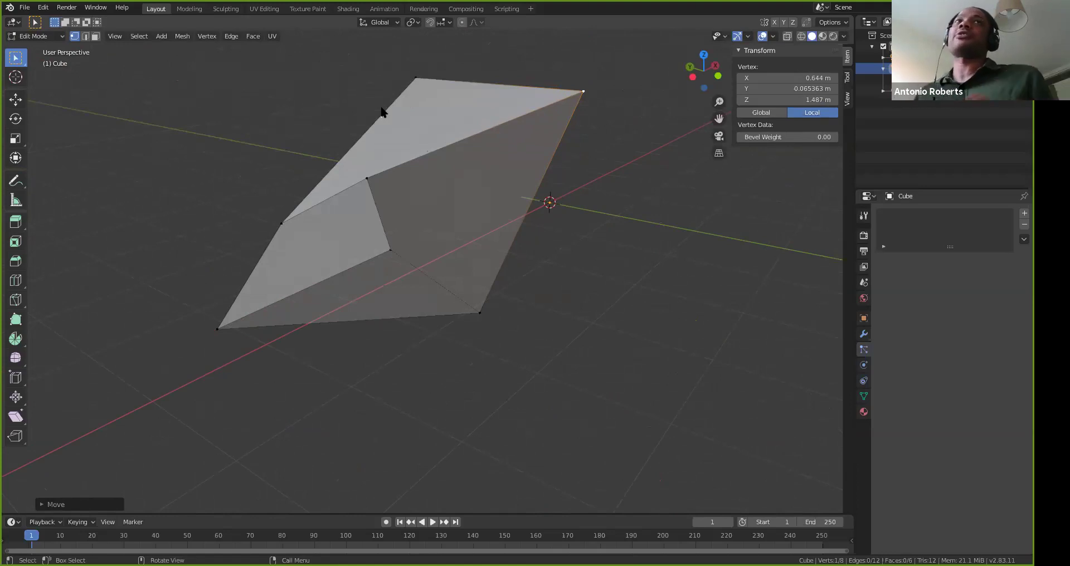
middle_drag(493, 141, 496, 174)
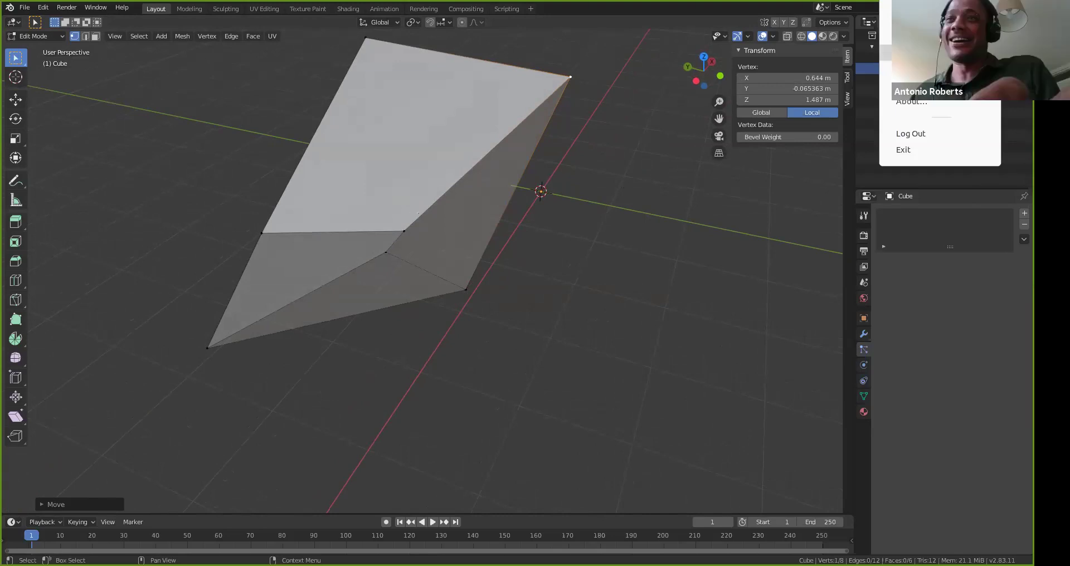
click(438, 109)
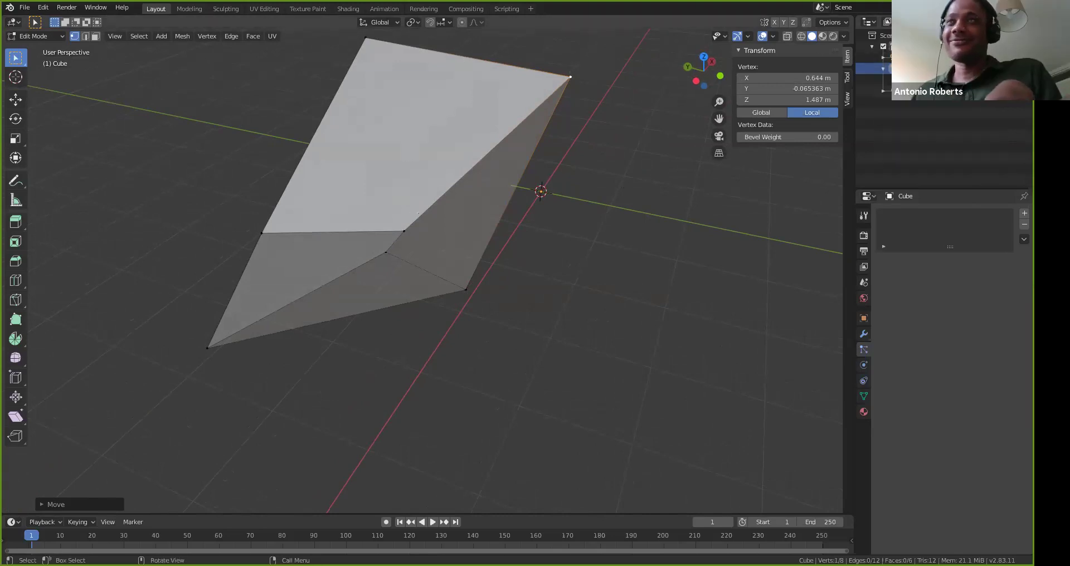
key(alt+a)
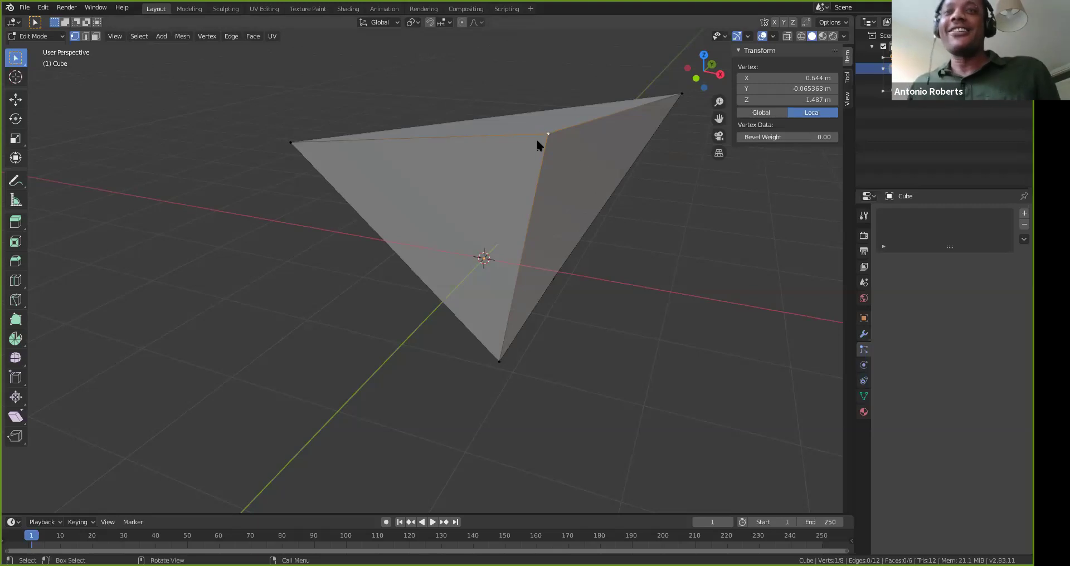
Move the selected upper vertex freely to about X -0.07 m, Y 0.08 m, Z 1.30 m
middle_drag(623, 186, 624, 139)
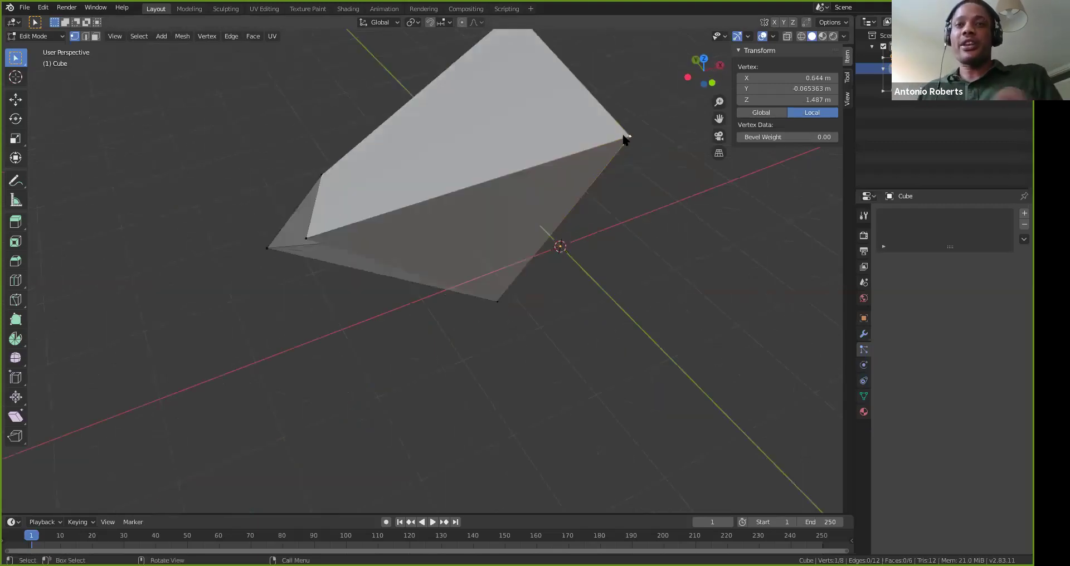
key(g)
click(560, 160)
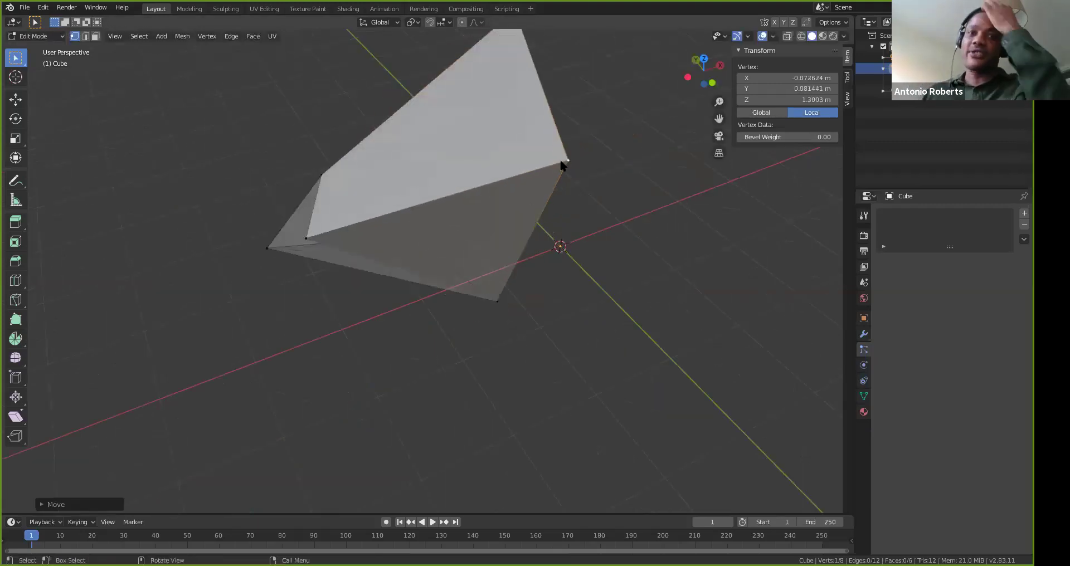
Deselect all vertices, and select the entire mesh
key(alt+a)
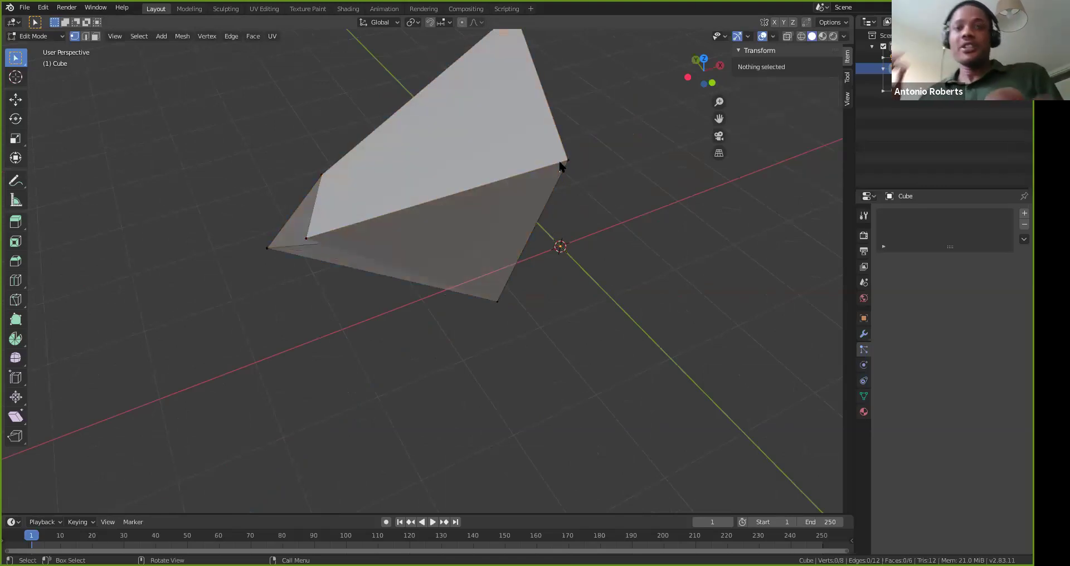
key(a)
middle_drag(433, 268, 464, 251)
Switch to Object Mode to view the reshaped cube as a whole, and return to Edit Mode
key(Tab)
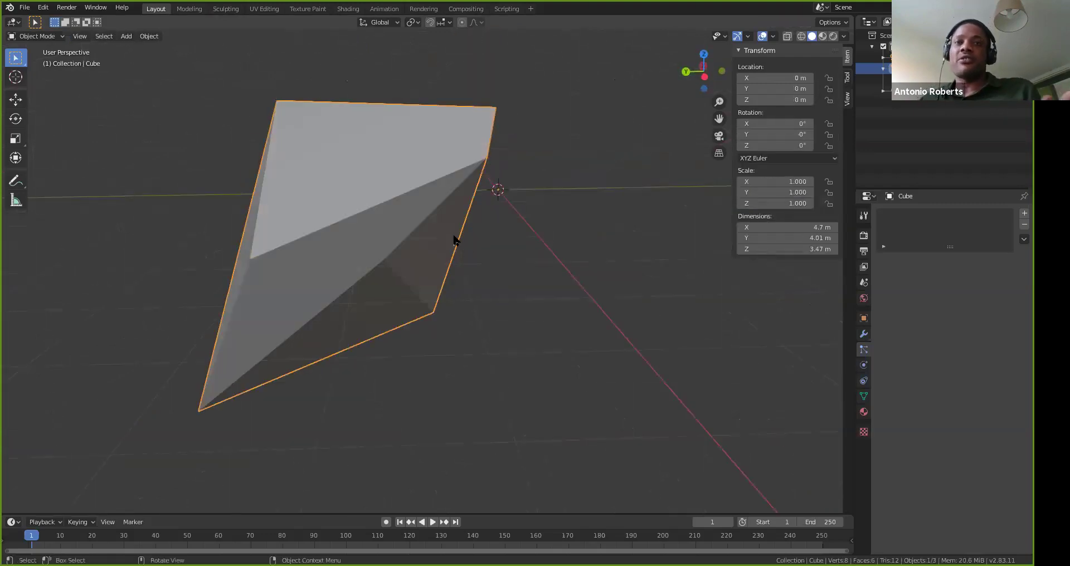
middle_drag(445, 212, 352, 196)
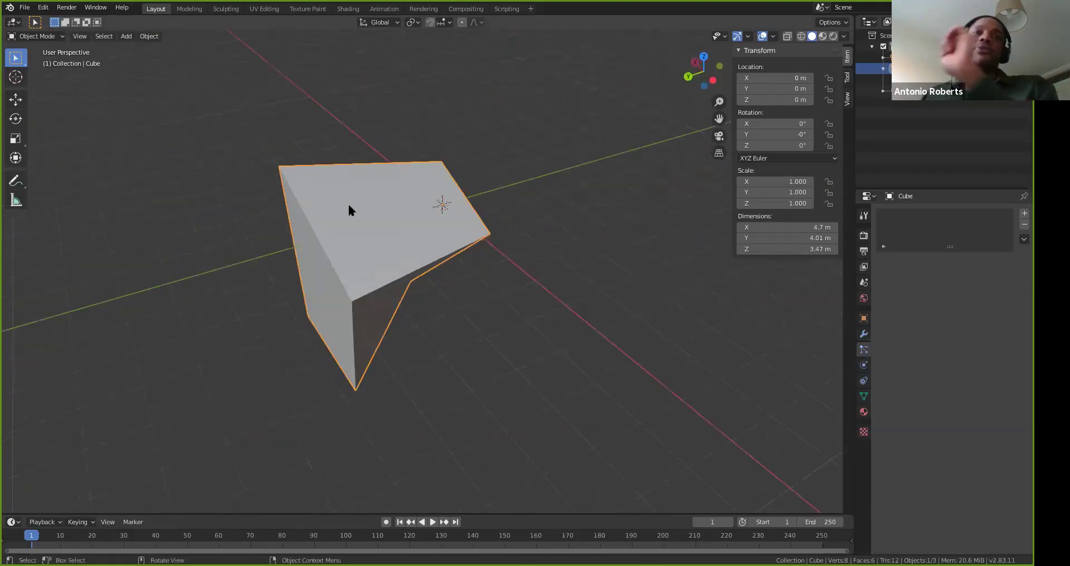
key(Tab)
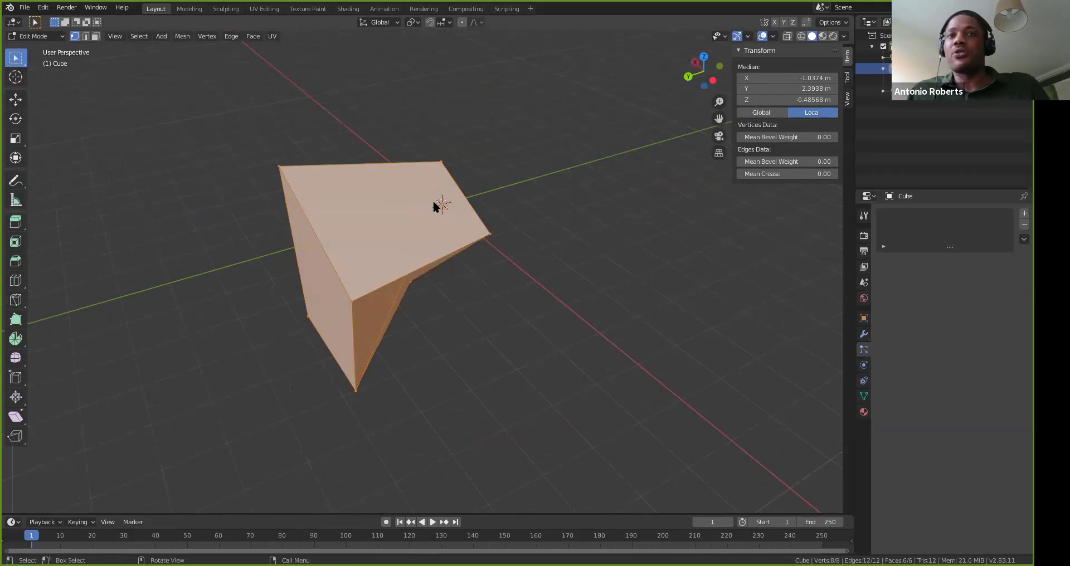
Switch to edge selection, clear the selection, and select the large side face's top edge together with its adjoining vertical edge
middle_drag(424, 229, 365, 236)
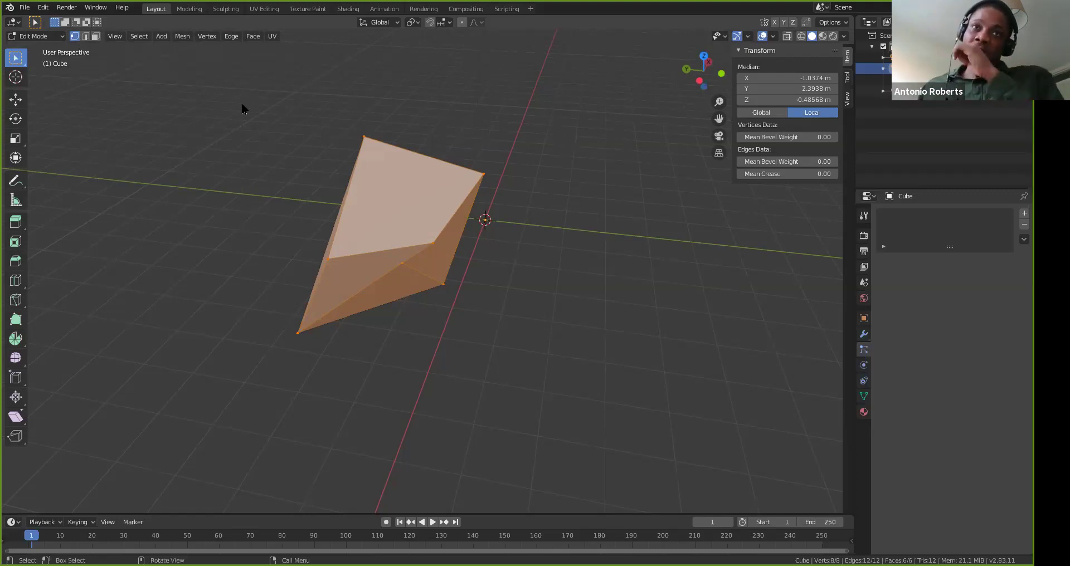
click(87, 36)
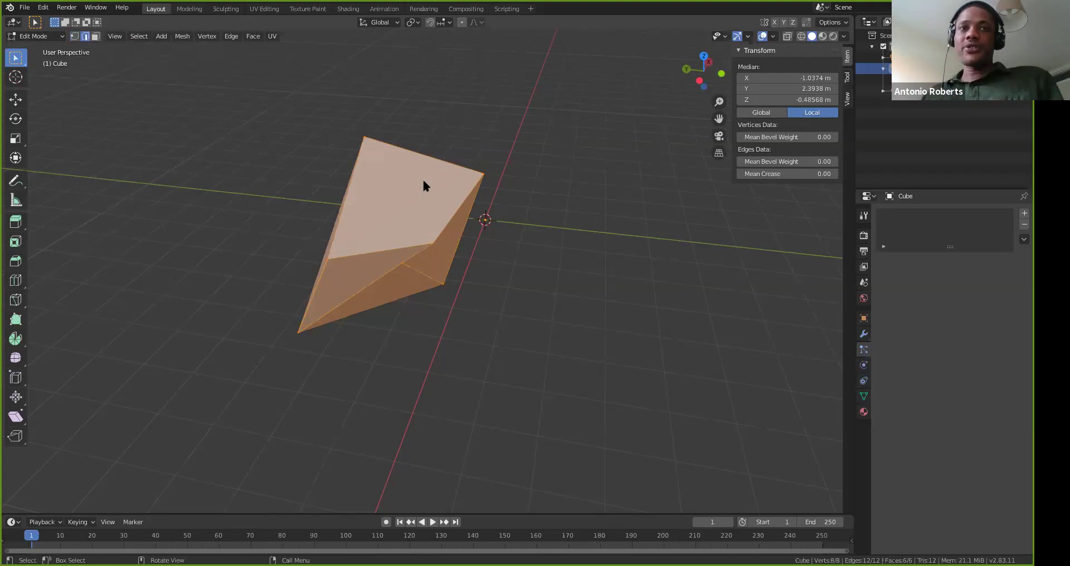
key(alt+a)
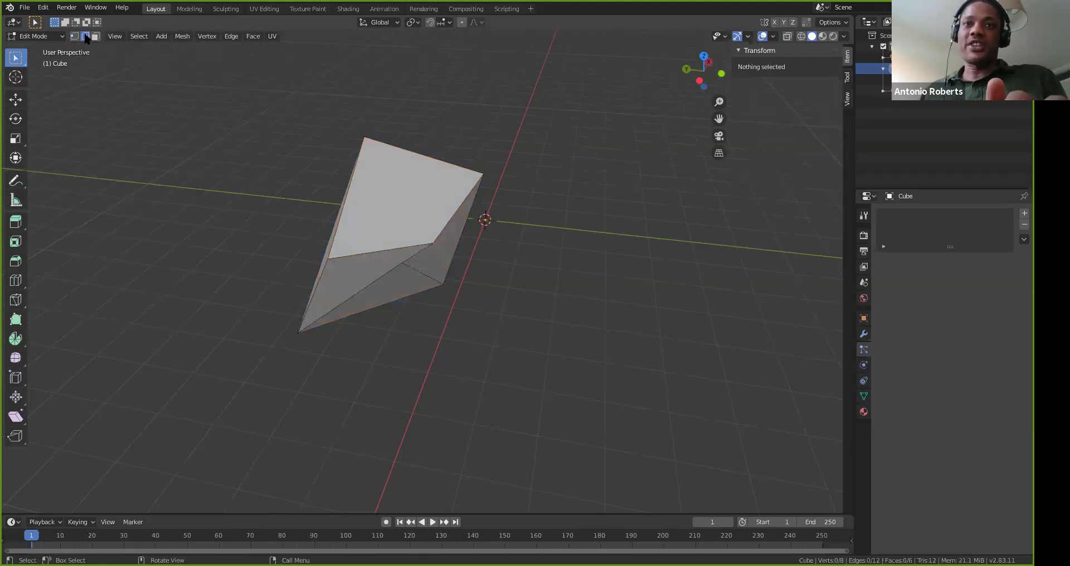
middle_drag(407, 160, 357, 172)
click(355, 171)
middle_drag(456, 194, 456, 238)
scroll(431, 231, up, 4)
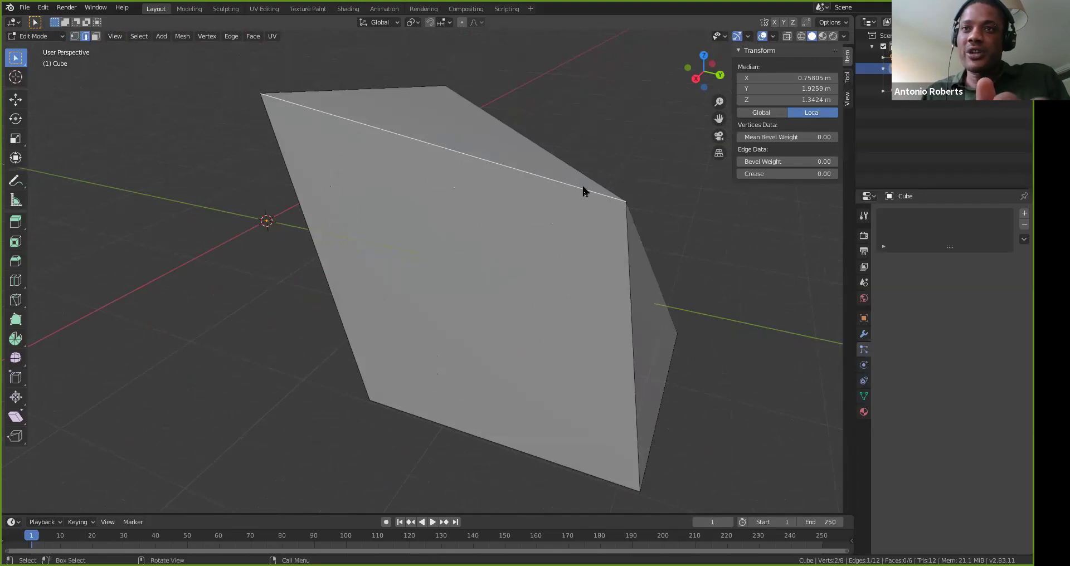
shift+click(631, 304)
middle_drag(630, 298, 281, 233)
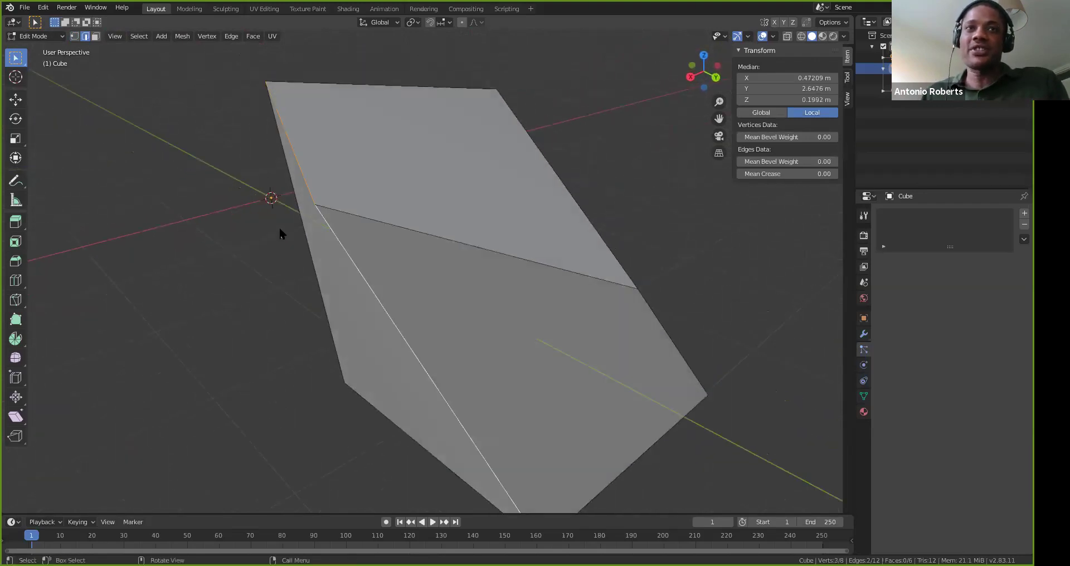
middle_drag(317, 197, 342, 174)
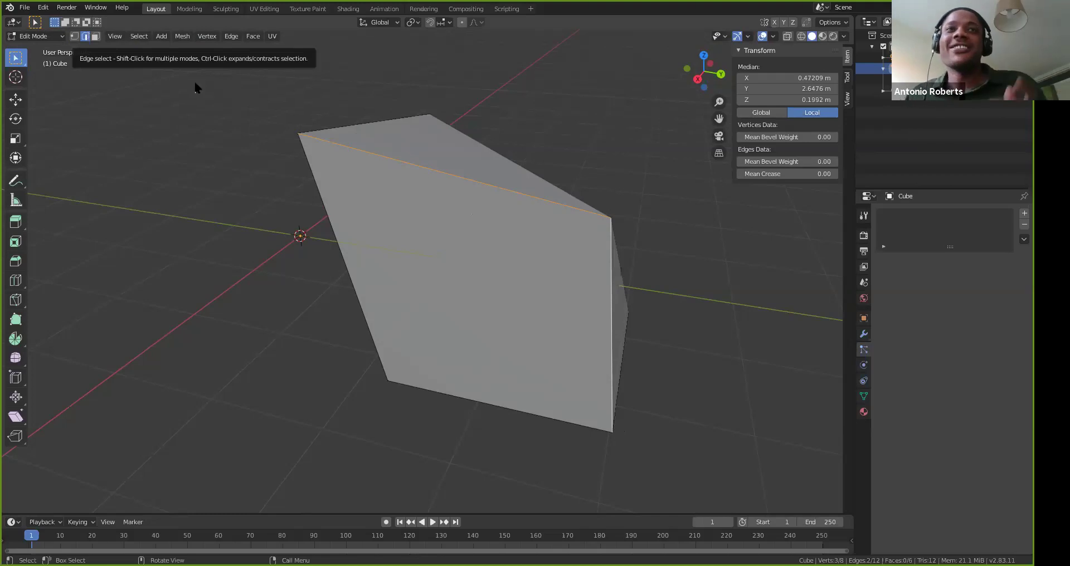
Switch to face selection and select the top face of the mesh
click(94, 36)
middle_drag(566, 206, 461, 205)
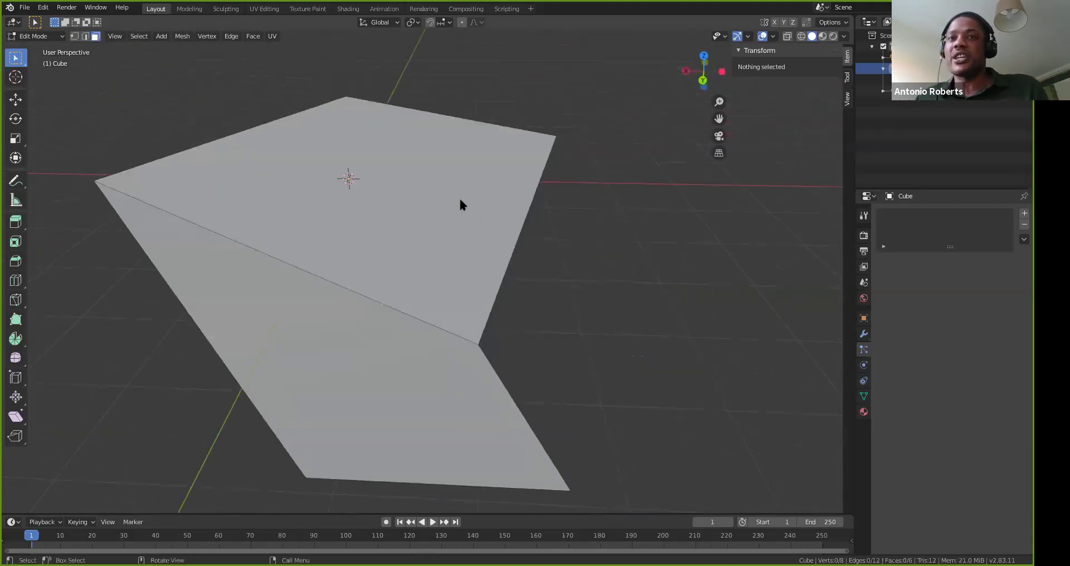
click(369, 183)
middle_drag(373, 179, 381, 202)
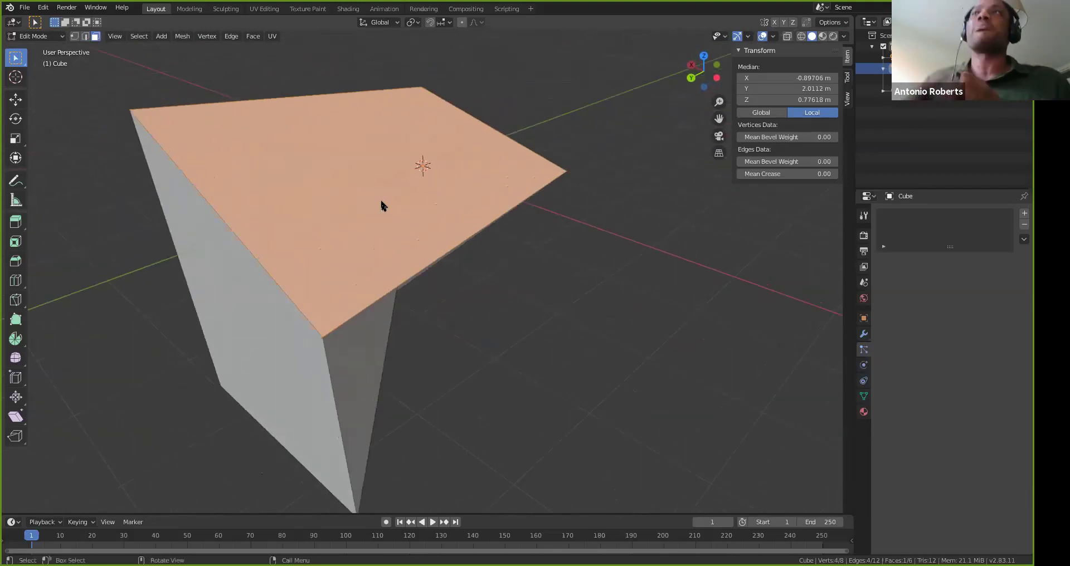
Return to edge selection and select two adjoining edges of the top face
middle_drag(293, 248, 53, 162)
click(85, 37)
click(178, 193)
click(184, 178)
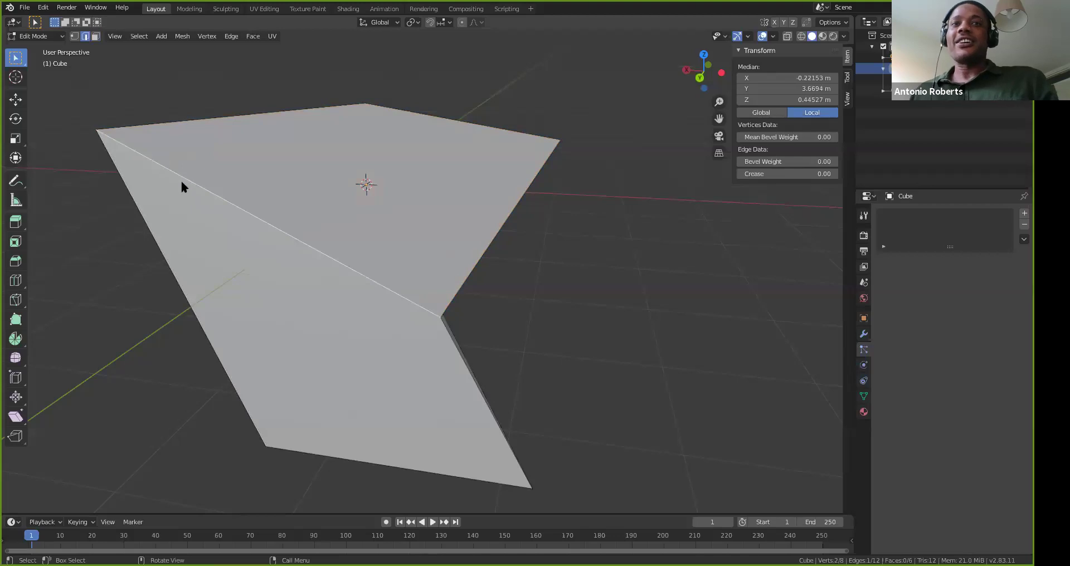
click(201, 119)
shift+click(188, 177)
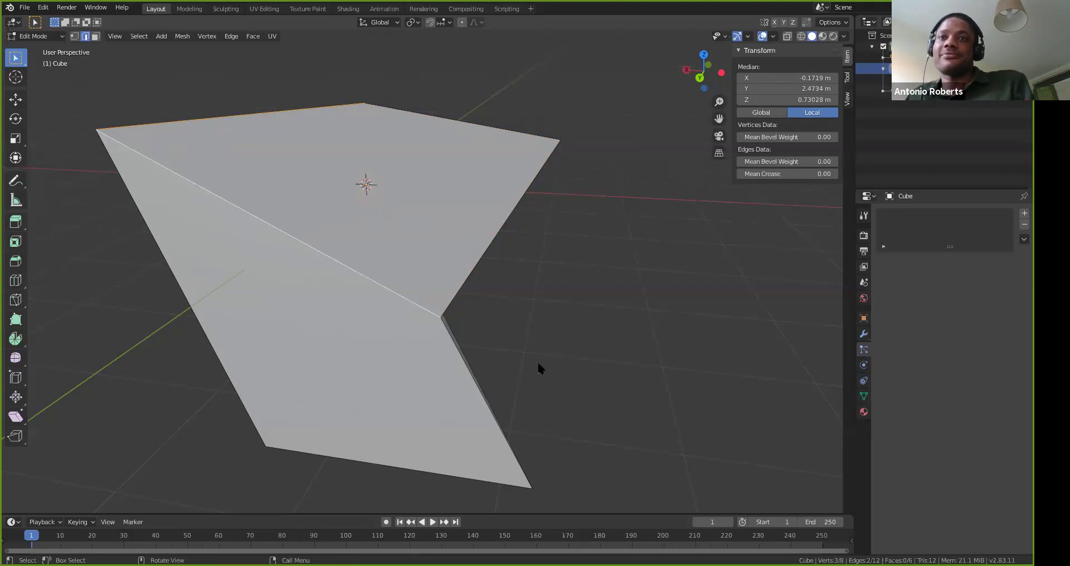
Extend the edge selection to all four edges of the top face plus one adjoining vertical edge
middle_drag(526, 267, 440, 137)
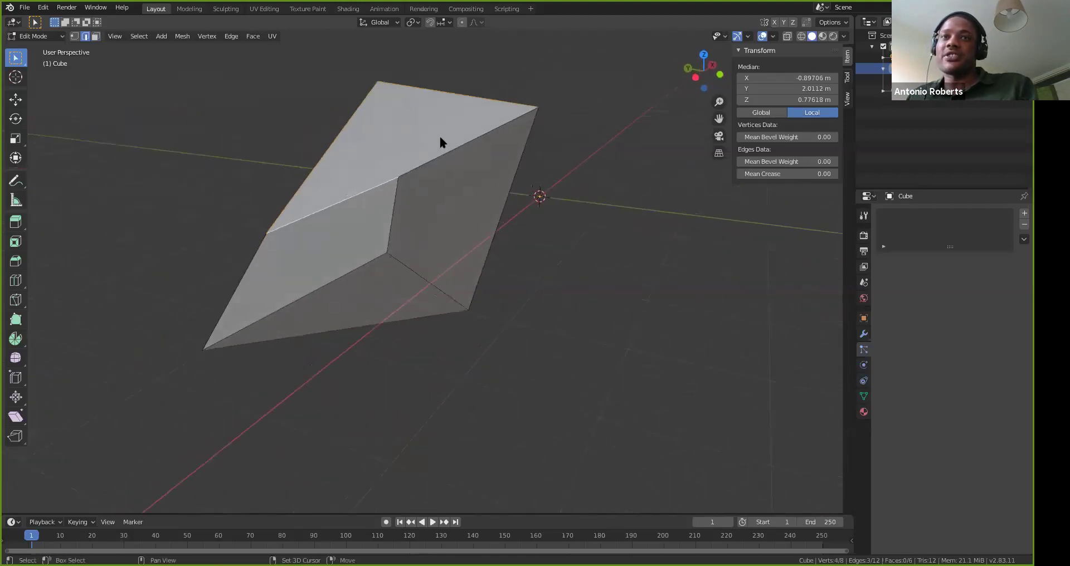
shift+click(439, 156)
middle_drag(437, 197, 530, 185)
shift+click(535, 196)
middle_drag(536, 199, 186, 101)
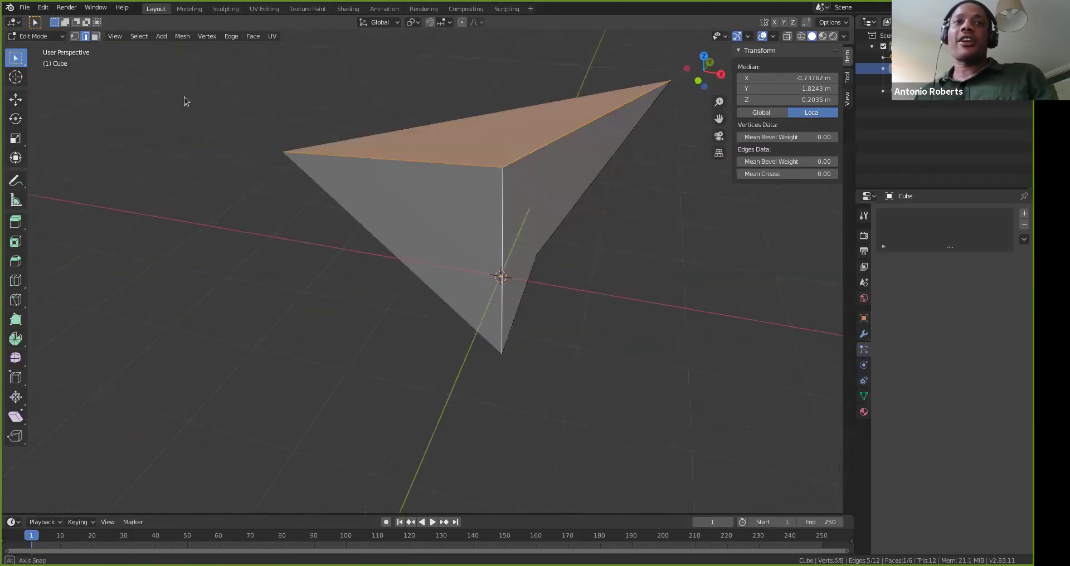
Switch to vertex selection and select only the top face's corner vertex nearest the 3D cursor
middle_drag(395, 212, 111, 45)
click(74, 35)
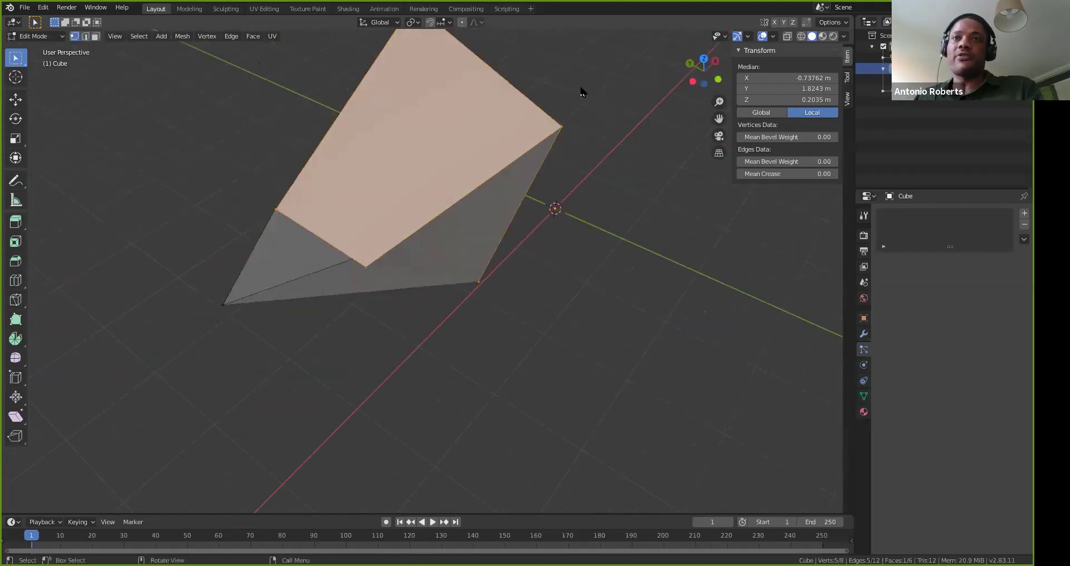
click(567, 123)
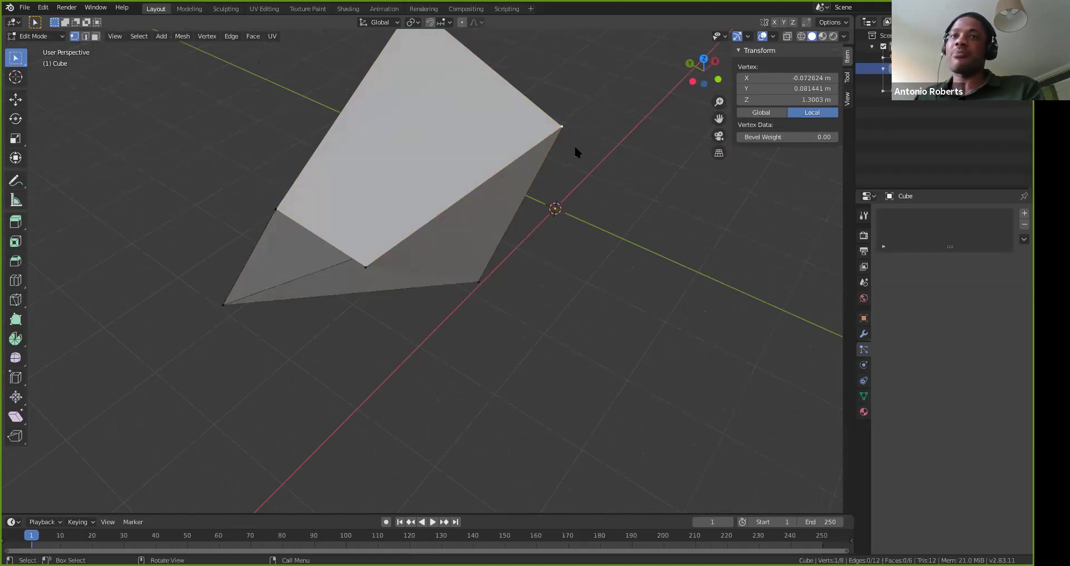
Try moving the selected corner vertex freely and constrained to the X, Y and Z axes
key(g)
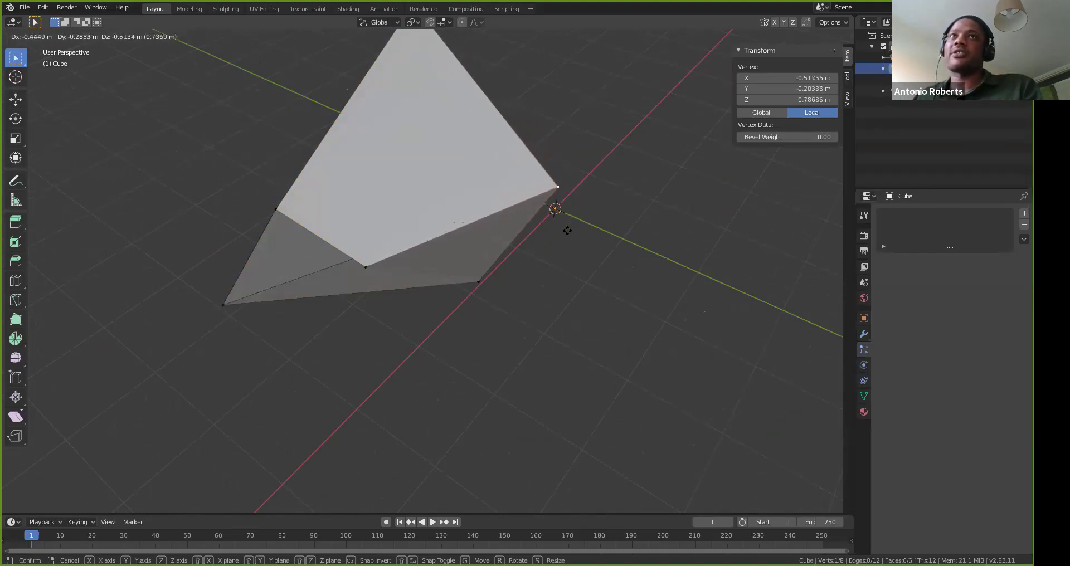
key(x)
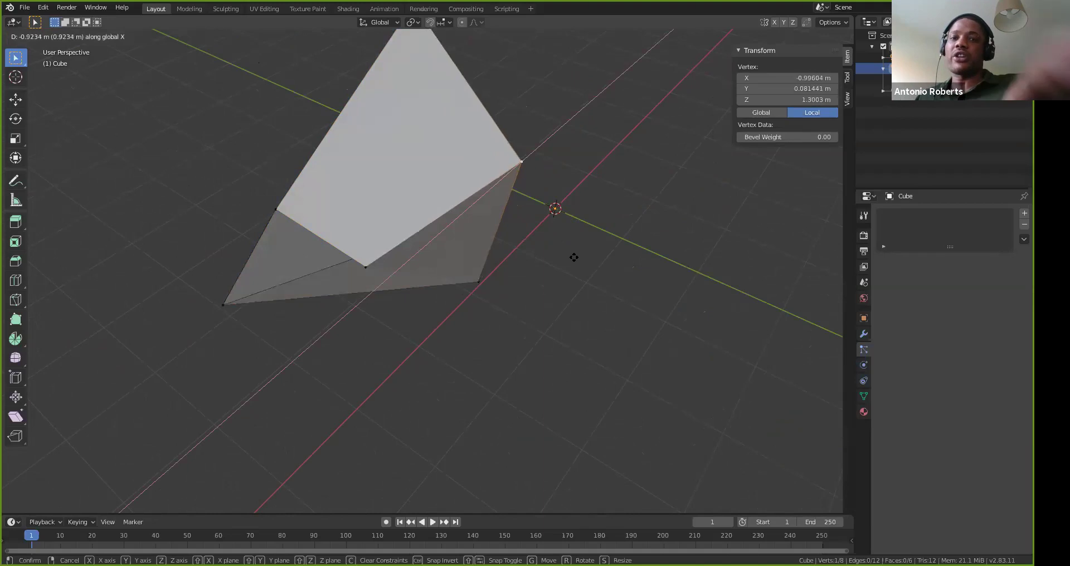
right_click(573, 255)
key(g)
key(x)
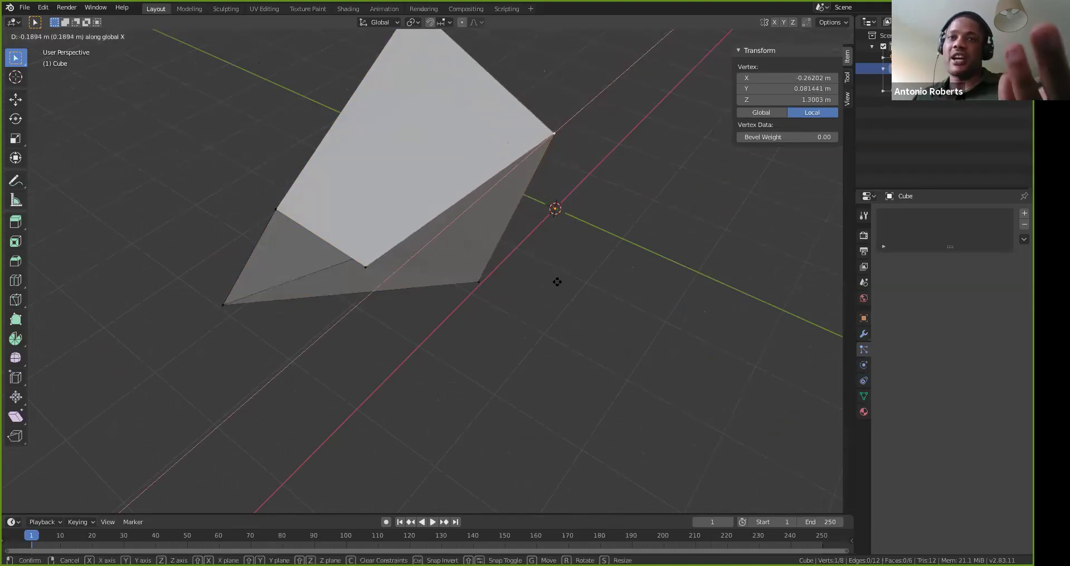
key(y)
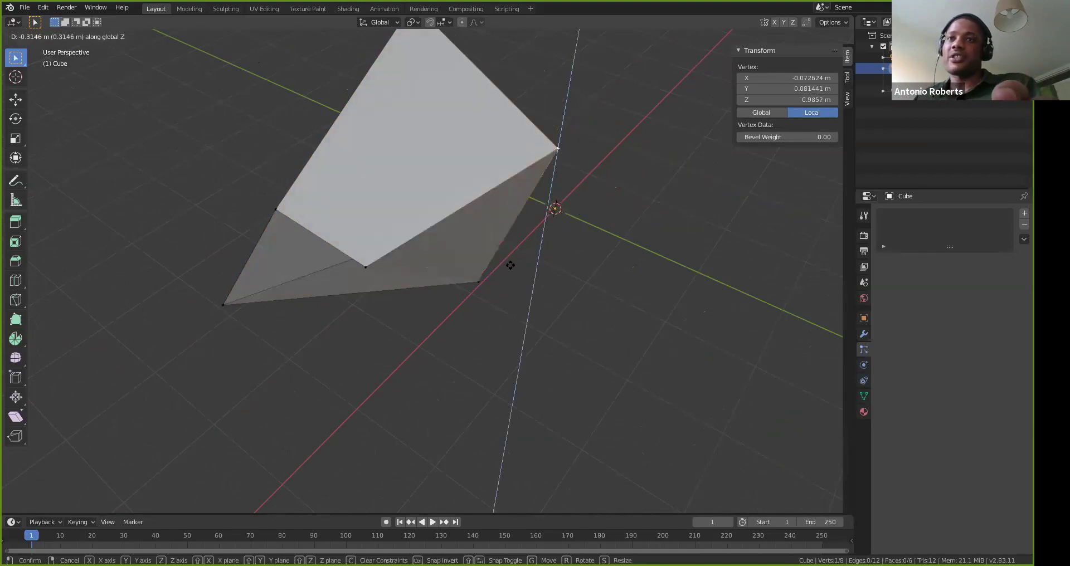
click(484, 346)
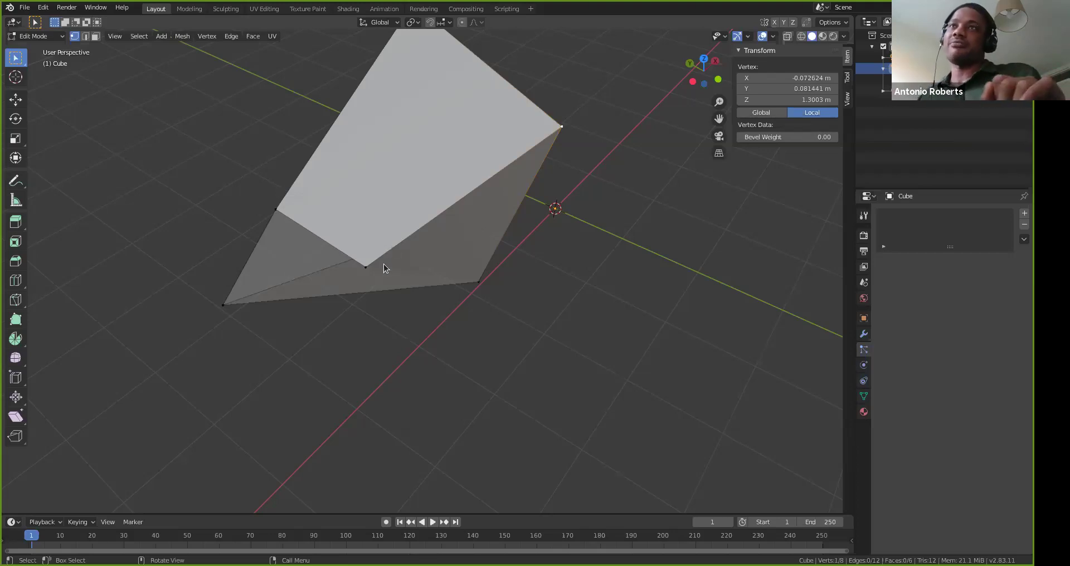
Clear the vertex selection and return to Object Mode
middle_drag(504, 287, 521, 270)
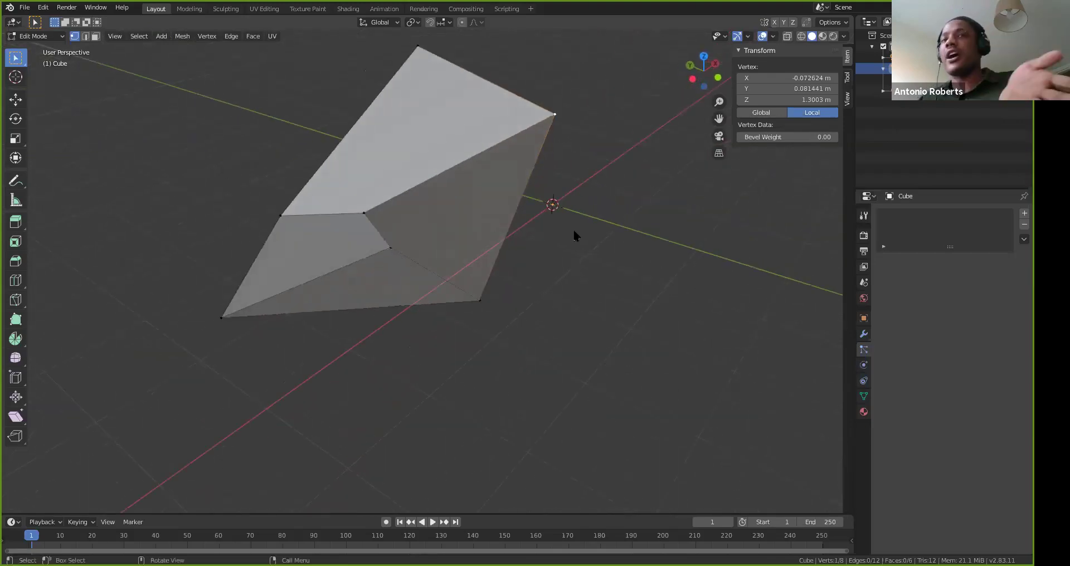
click(468, 184)
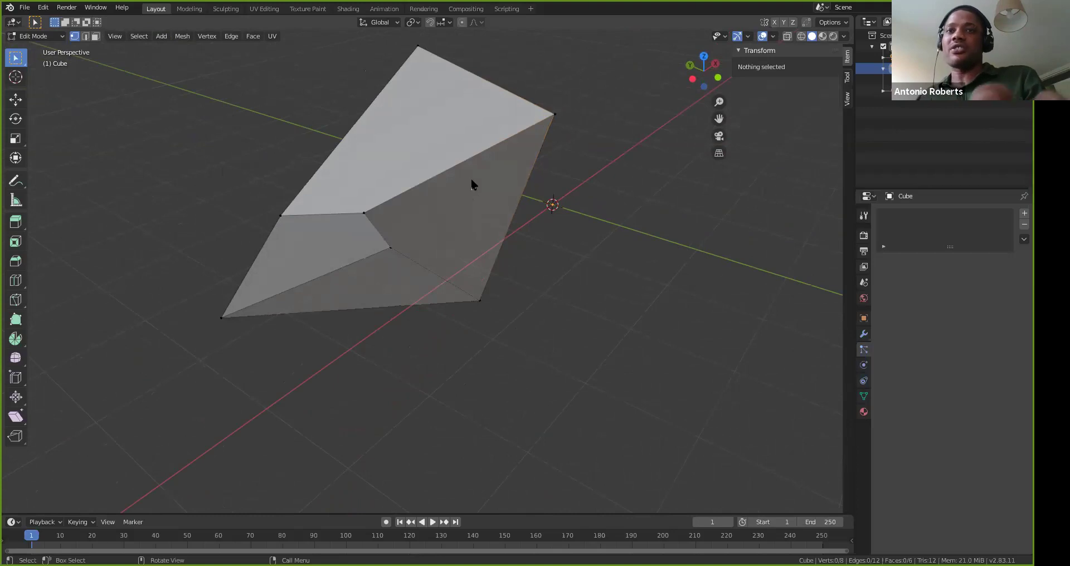
key(Tab)
key(Delete)
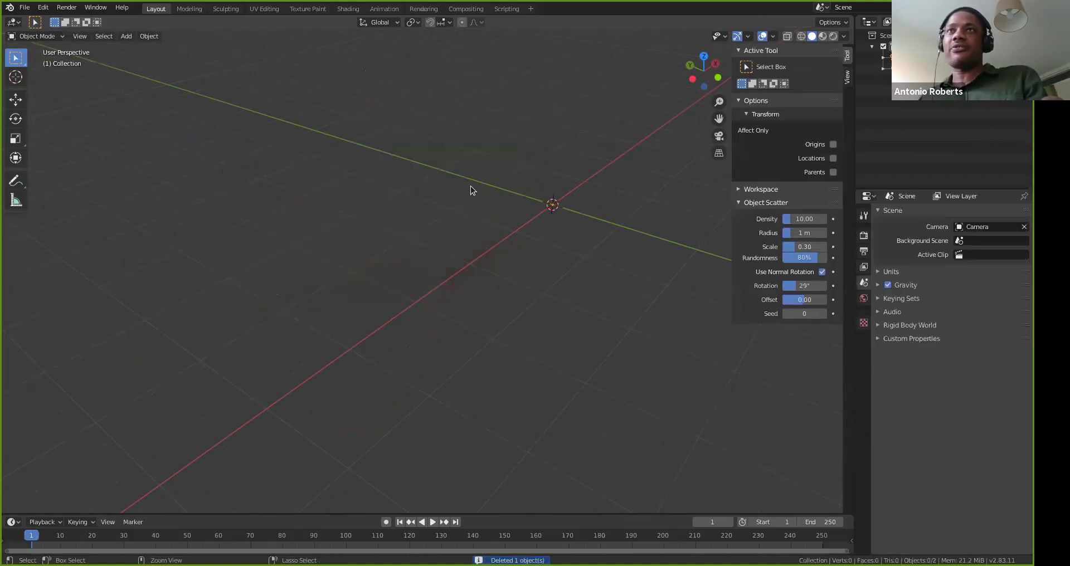
key(ctrl+z)
key(g)
key(z)
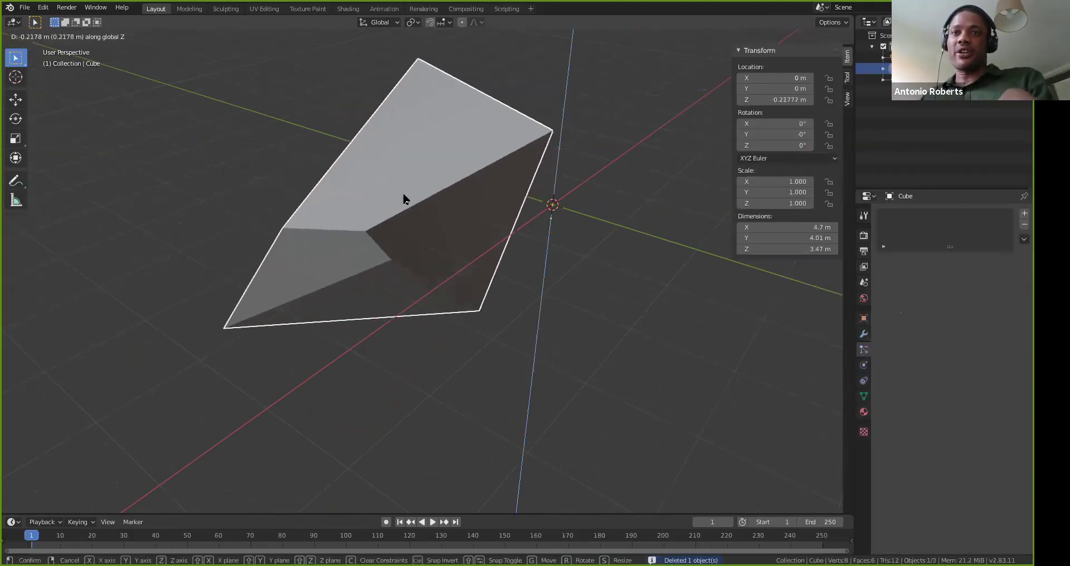
key(Escape)
key(g)
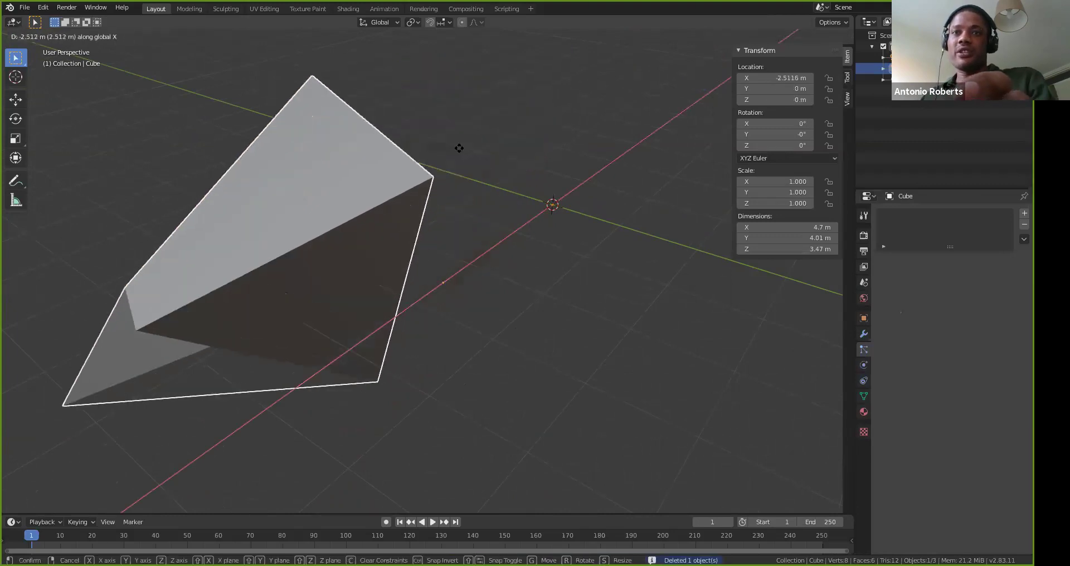
key(Escape)
Move the deformed cube about 10.8 m along the Y axis, away from the origin
key(g)
key(y)
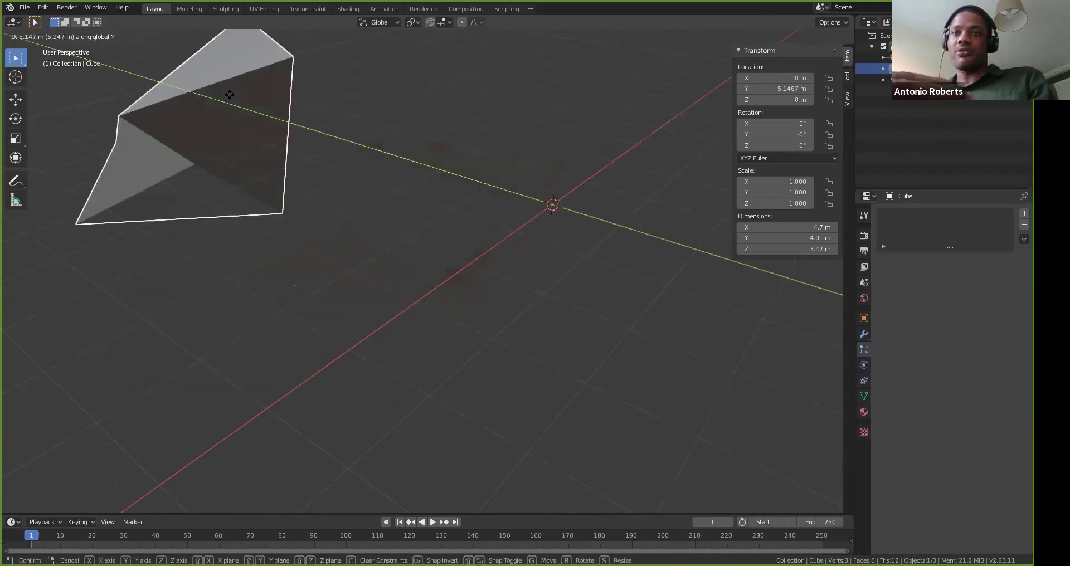
click(460, 187)
Add a new cube mesh at the origin and enter Edit Mode on it
key(shift+a)
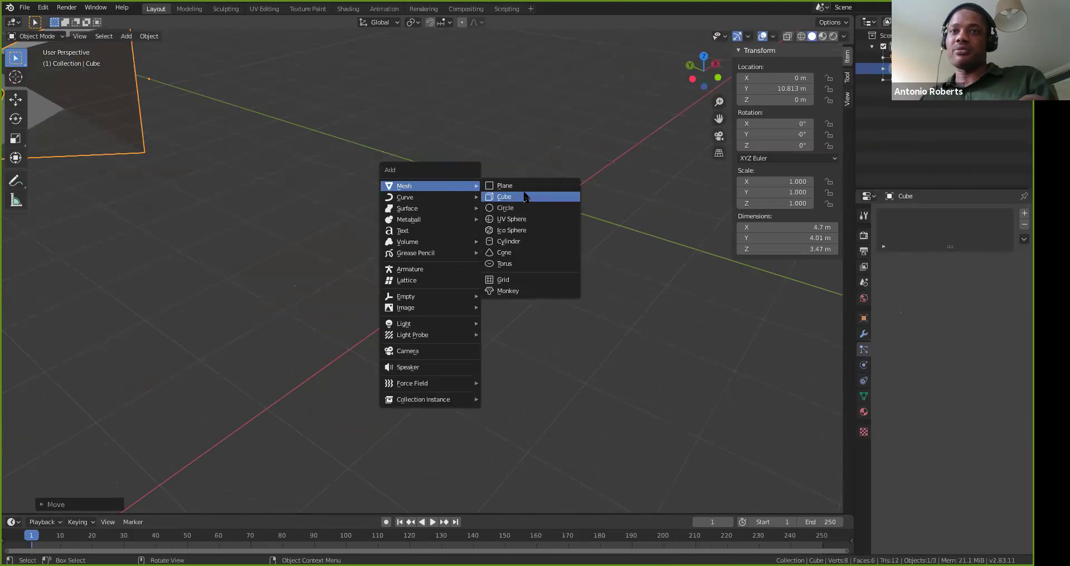
click(557, 192)
middle_drag(545, 206, 505, 219)
key(Tab)
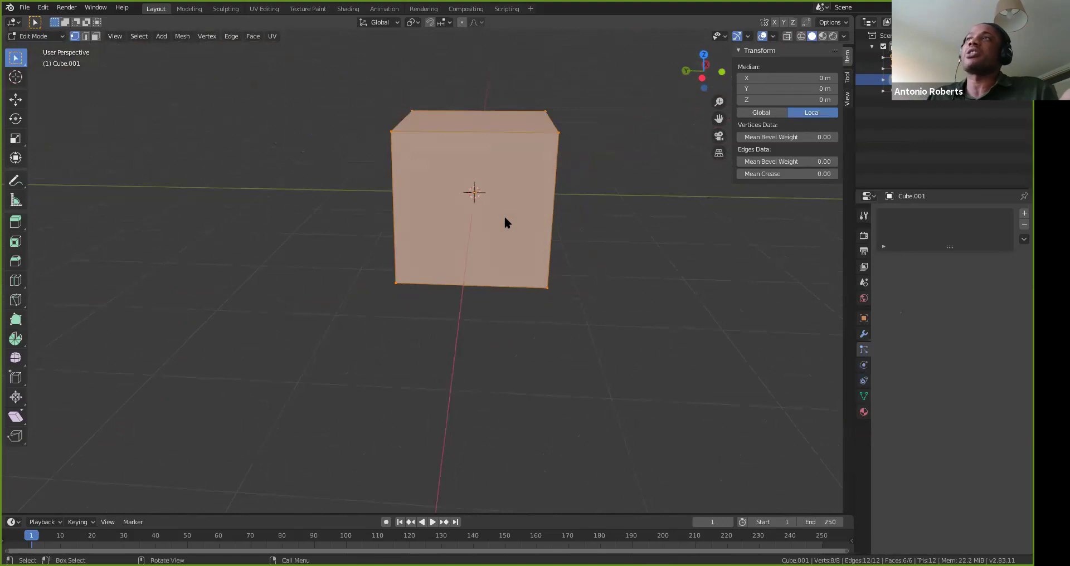
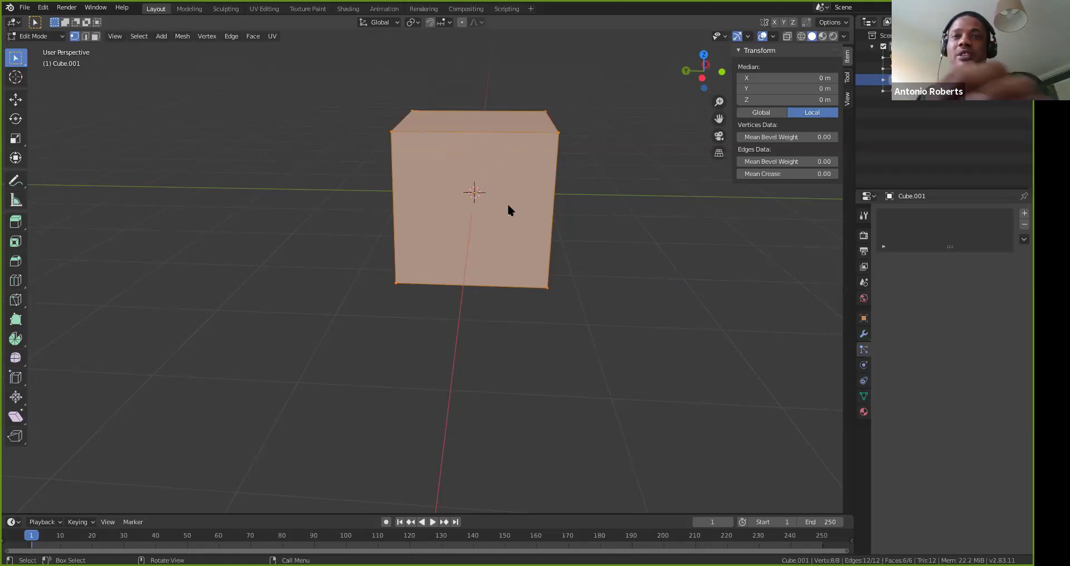
Switch to face selection and select the new cube's top face
shift+middle_drag(518, 157, 461, 232)
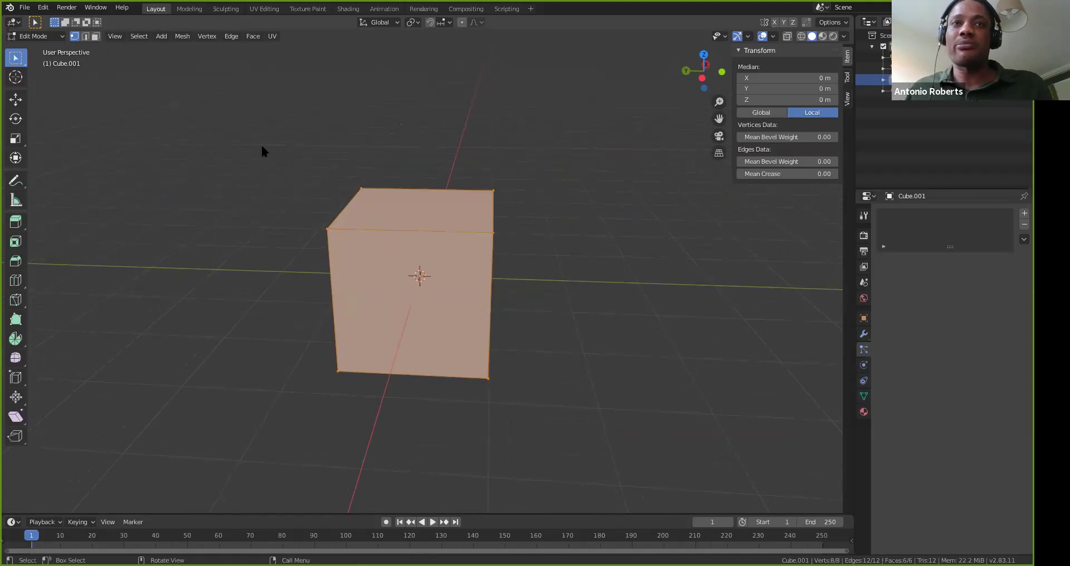
click(95, 37)
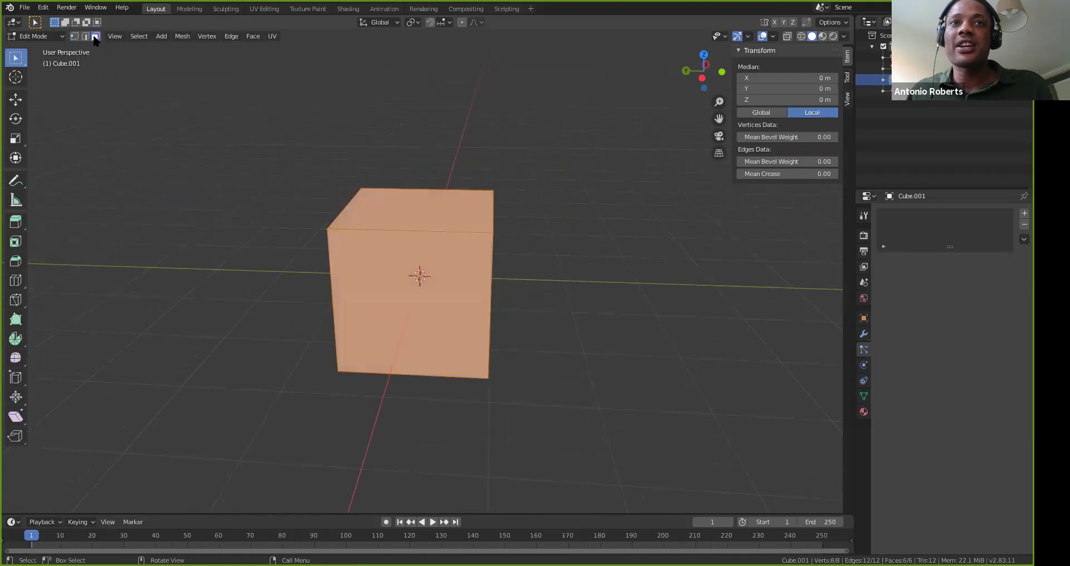
click(429, 211)
middle_drag(596, 268, 510, 266)
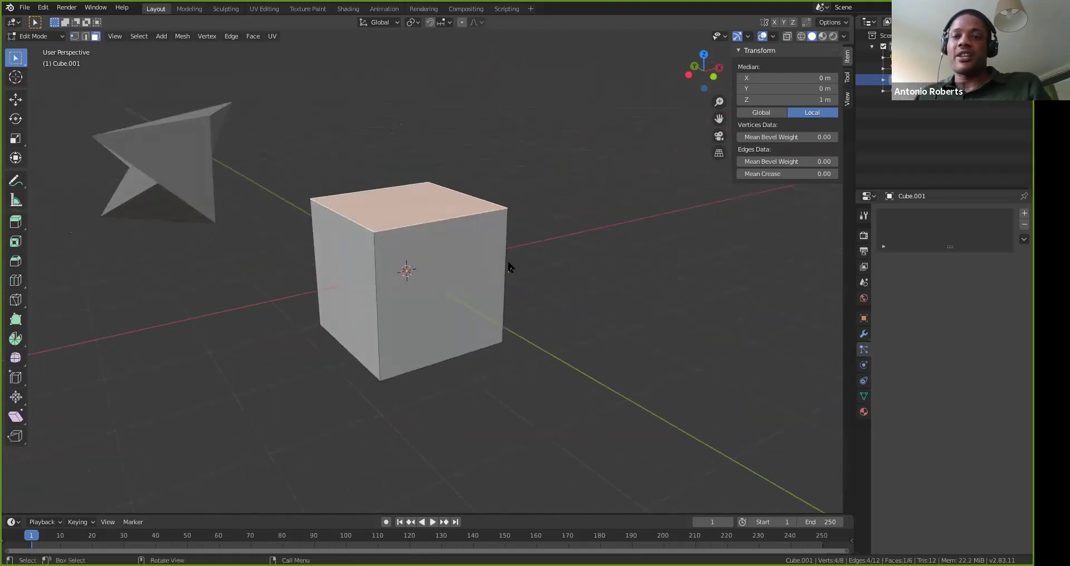
Try moving the cube's top face upward along the Z axis without extruding it
key(g)
key(z)
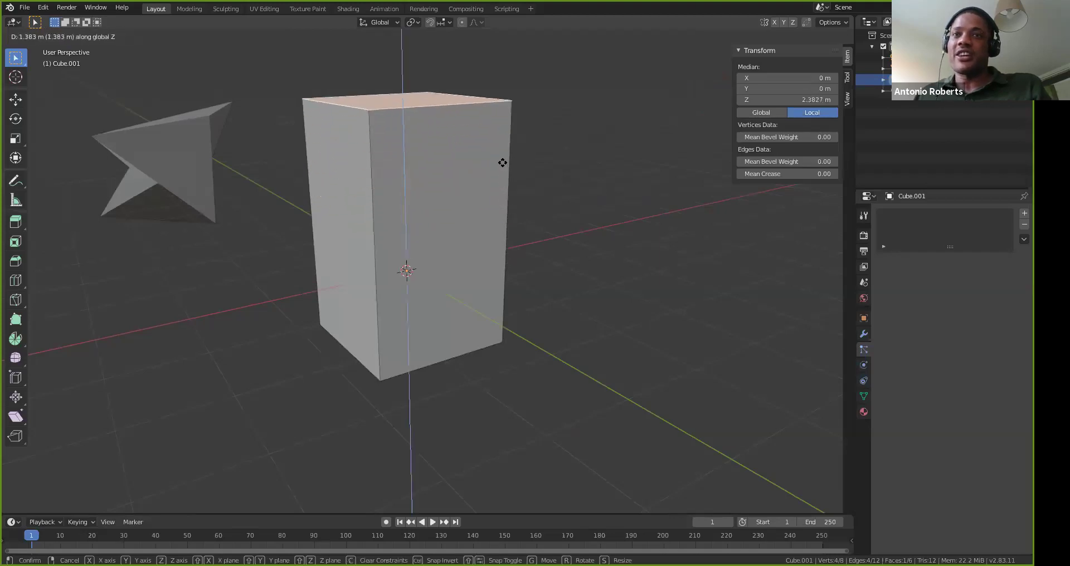
right_click(477, 313)
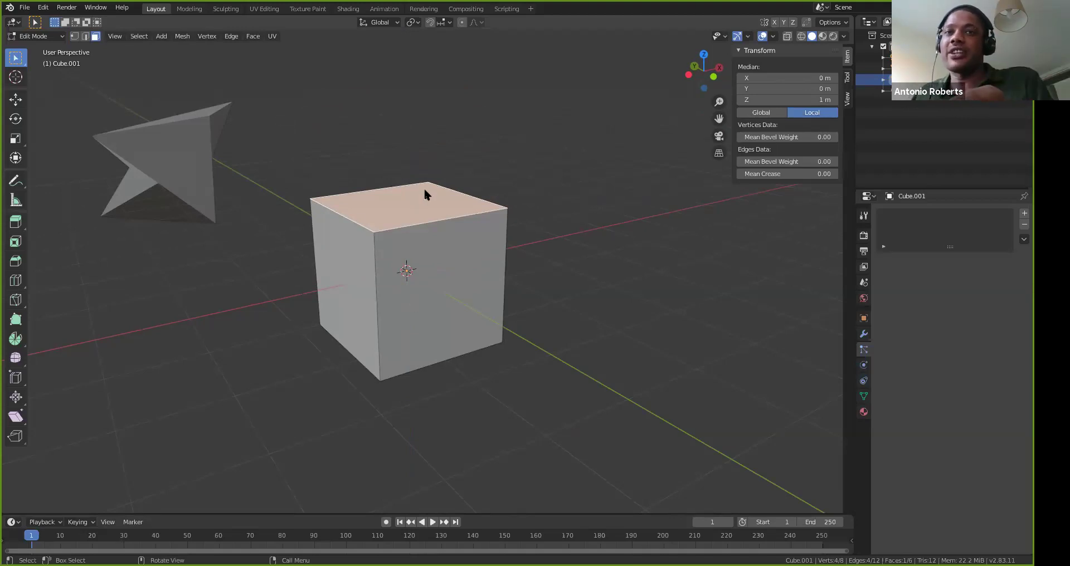
Extrude the cube's top face about 1.8 m upward
key(e)
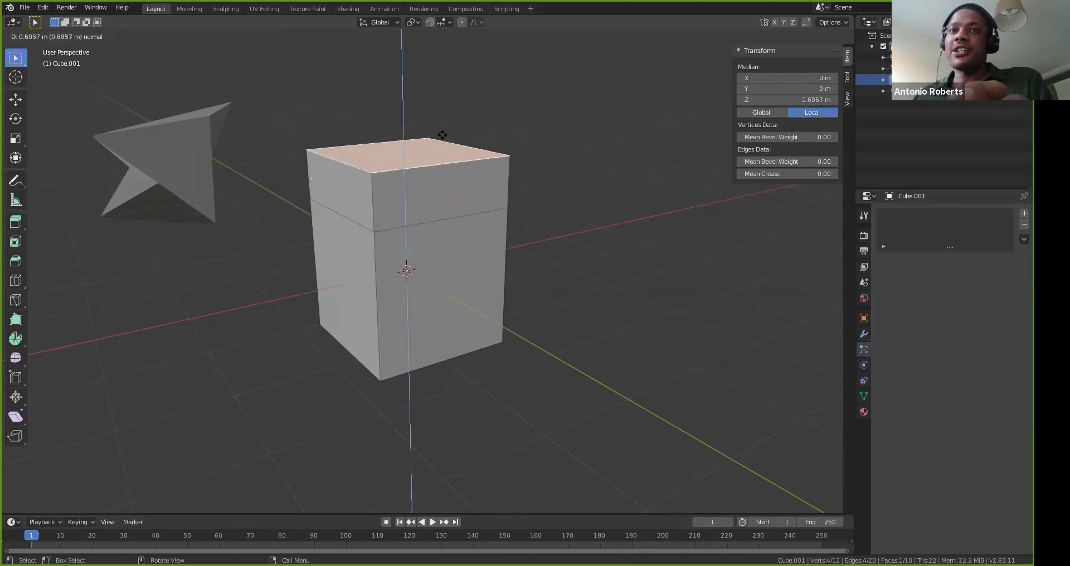
click(444, 50)
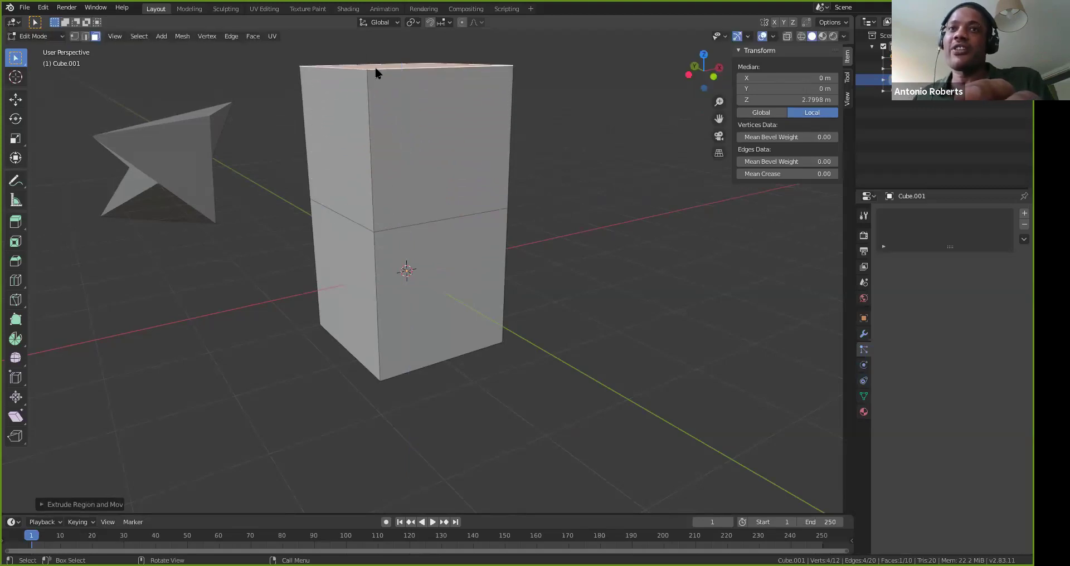
middle_drag(409, 168, 448, 140)
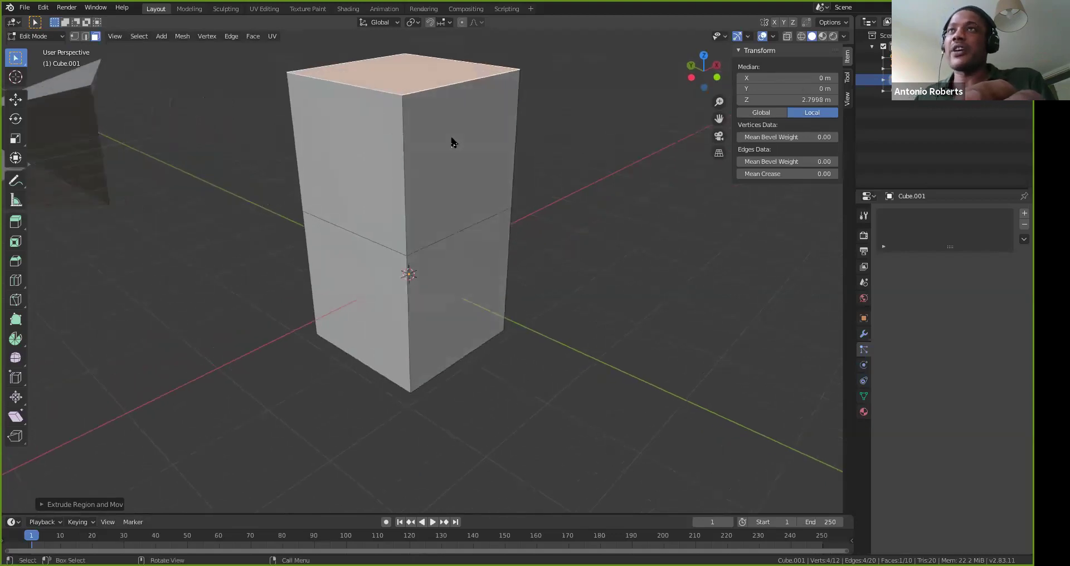
Extrude the upper block's side face facing negative Y outward by about 1.8 m
click(447, 144)
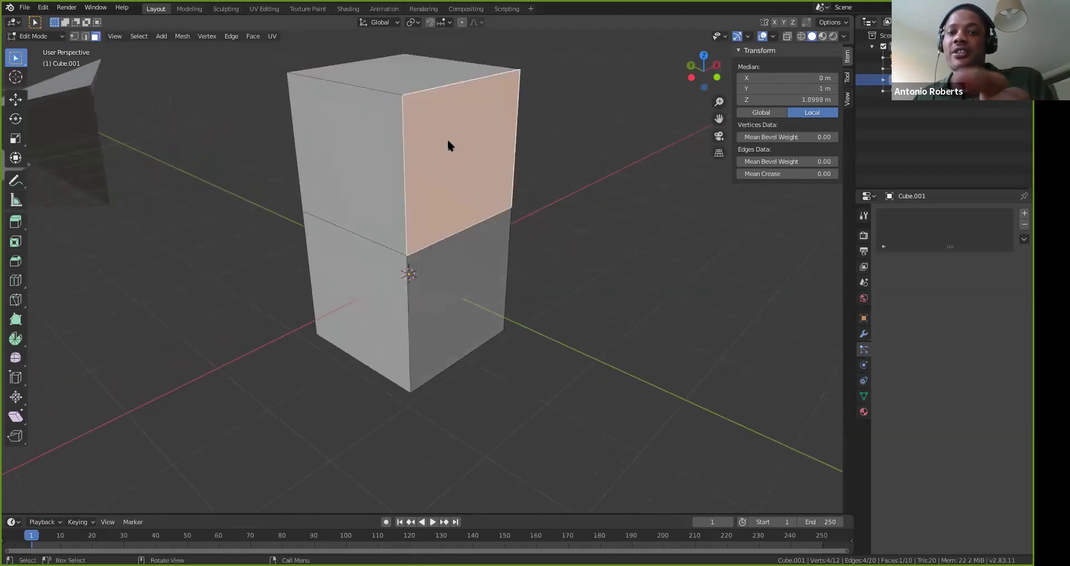
key(e)
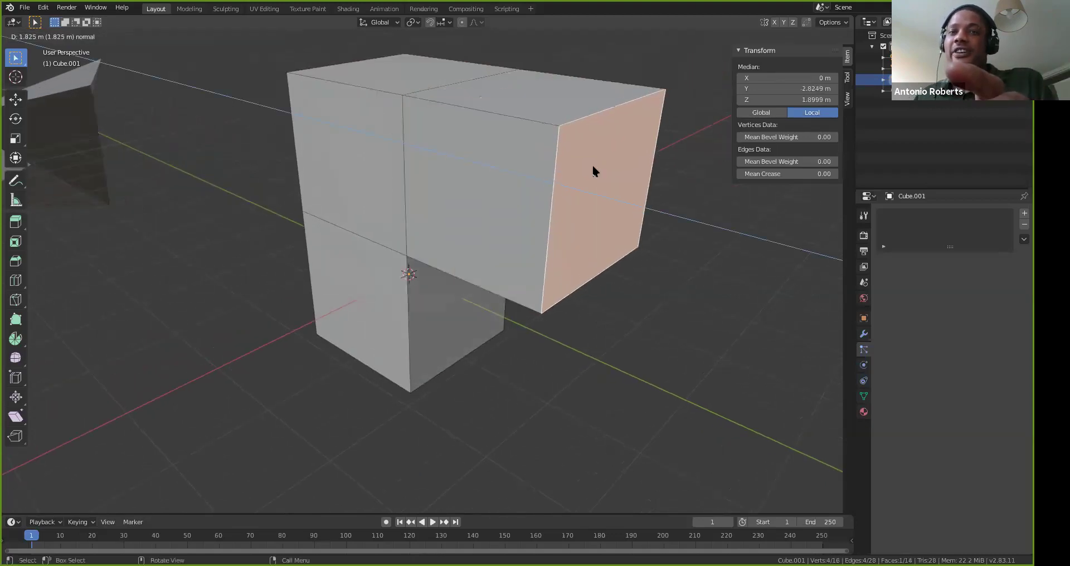
click(591, 163)
Extrude the column's top face upward by about 1.7 m to add a third block
middle_drag(504, 224, 420, 149)
click(422, 148)
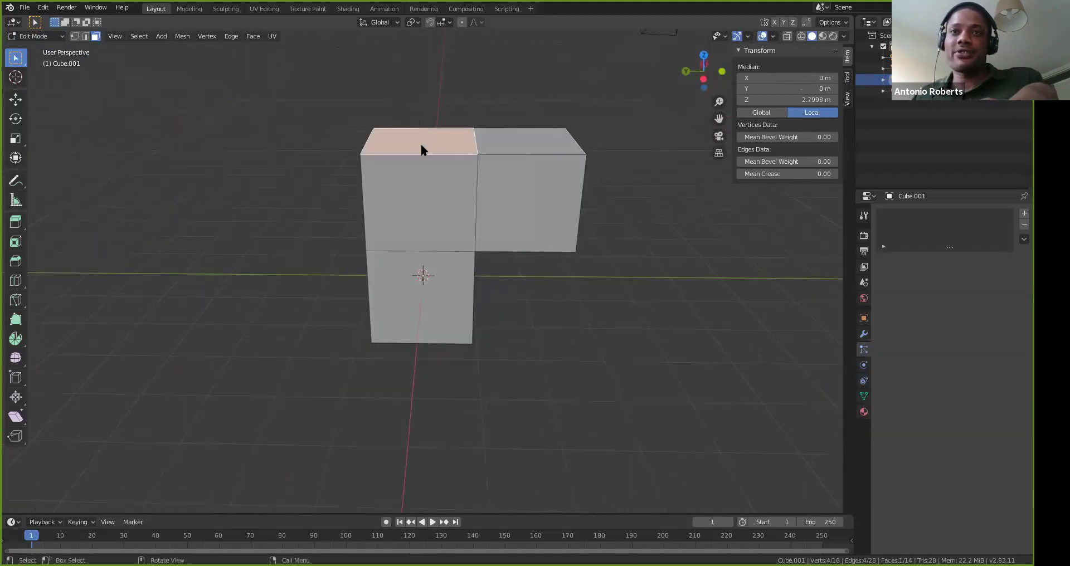
mouse_move(426, 148)
middle_down()
mouse_move(431, 136)
mouse_move(424, 151)
middle_up()
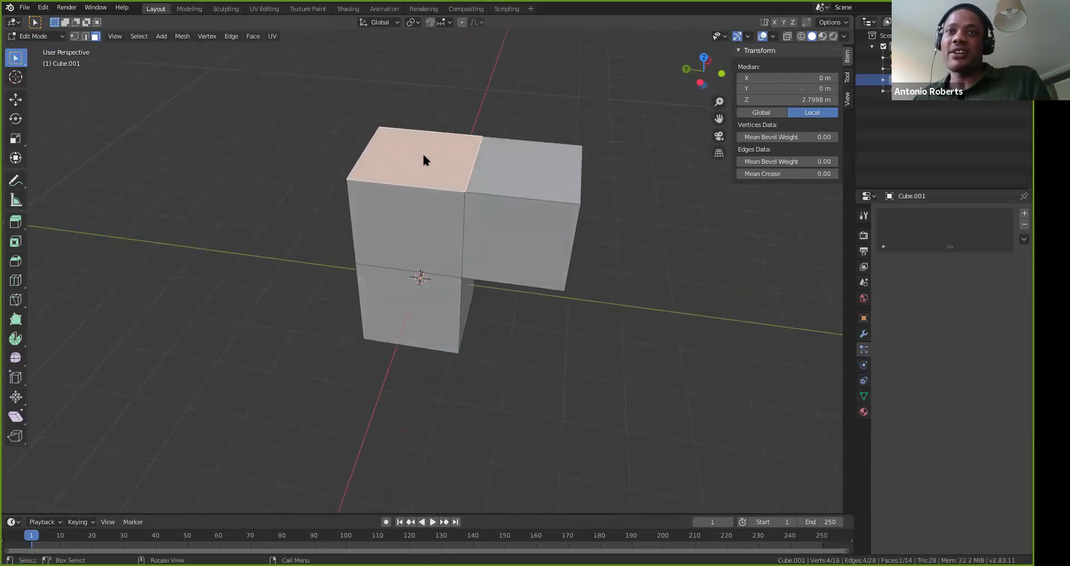
key(e)
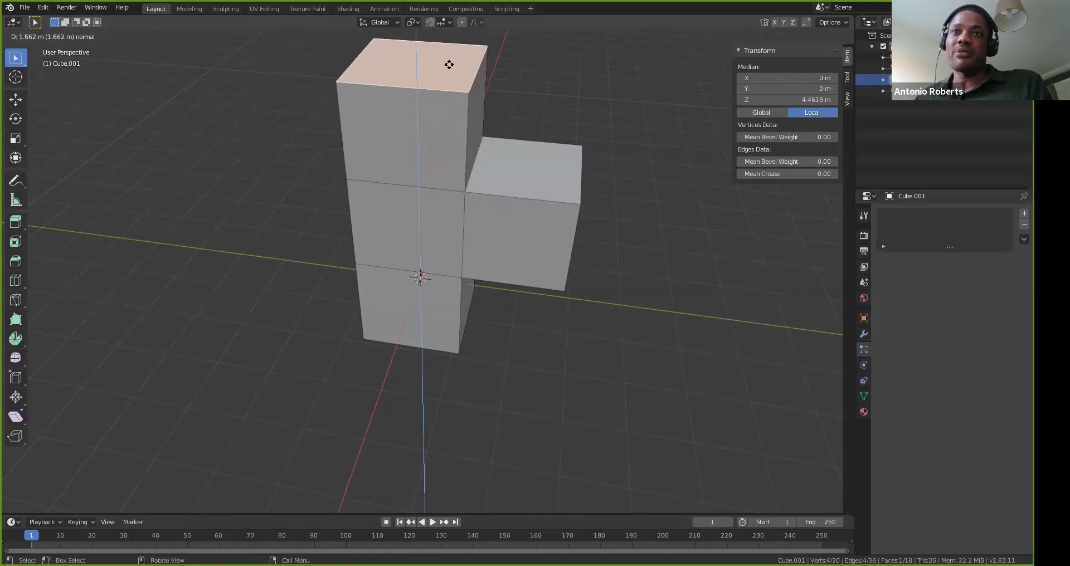
click(445, 65)
Extrude the side arm's end face and shift the new face about 3.9 m along the X axis
middle_drag(487, 182, 468, 196)
click(467, 191)
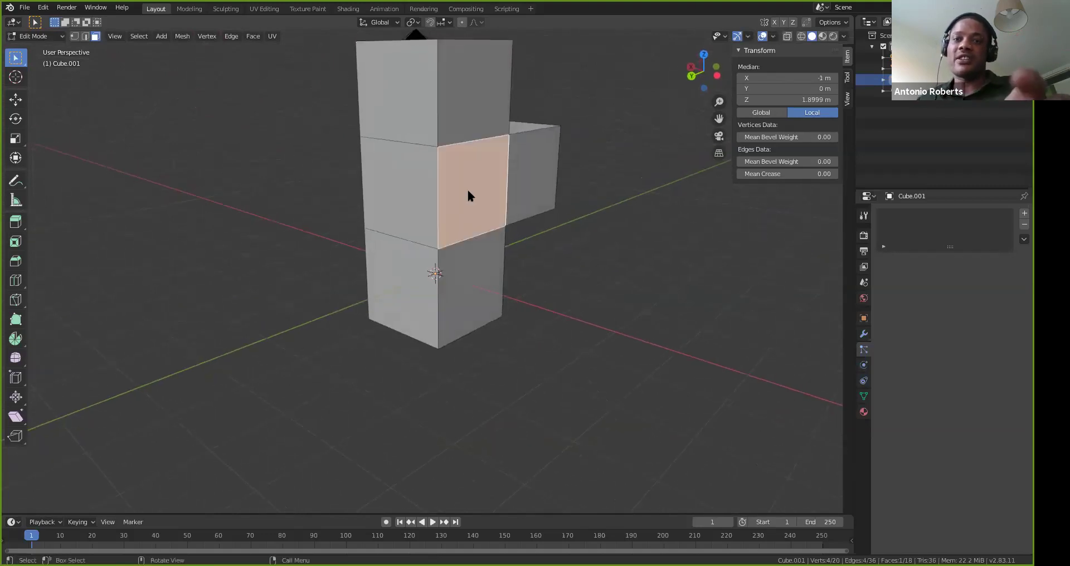
middle_drag(482, 177, 501, 263)
click(503, 263)
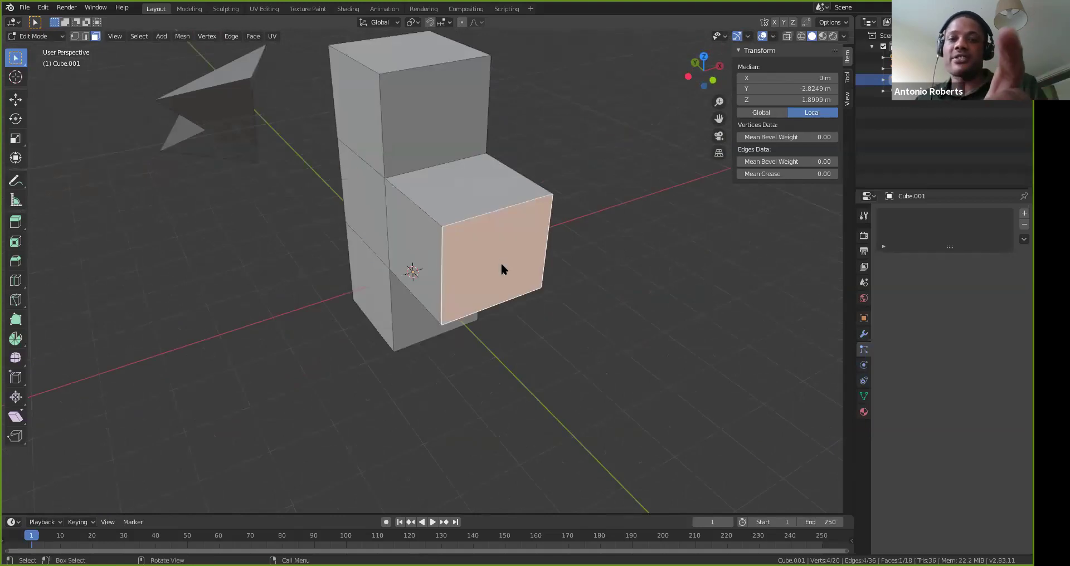
key(e)
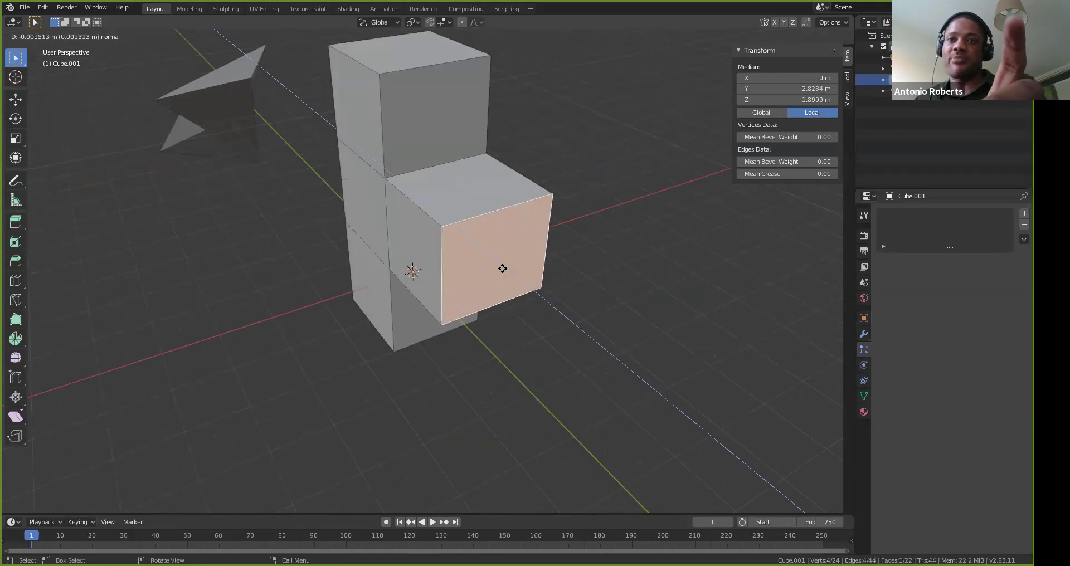
click(687, 239)
Move the arm's new end face about 1 m along the negative Y axis
middle_drag(614, 251, 622, 230)
key(g)
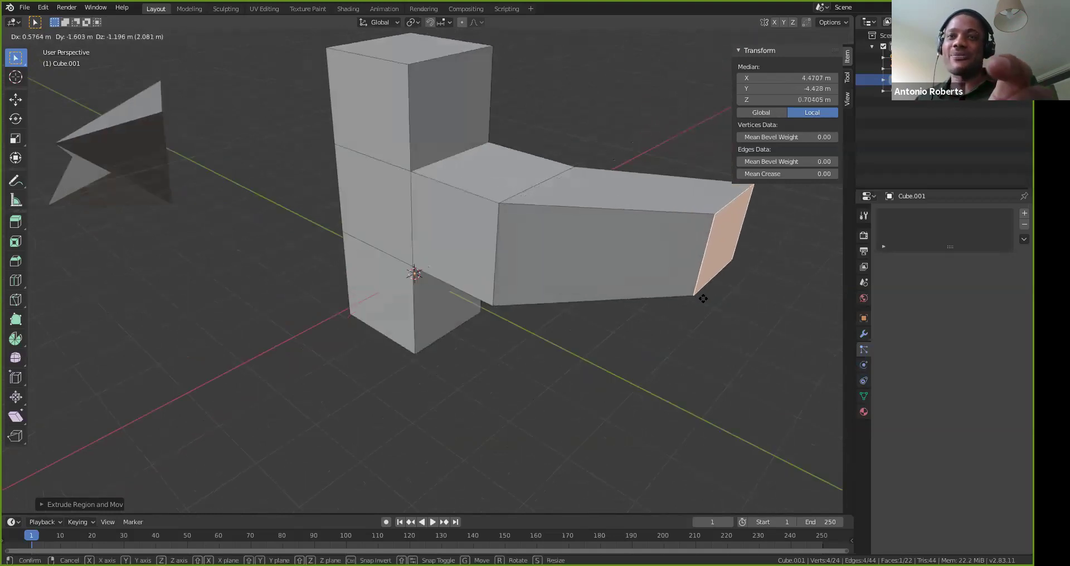
key(y)
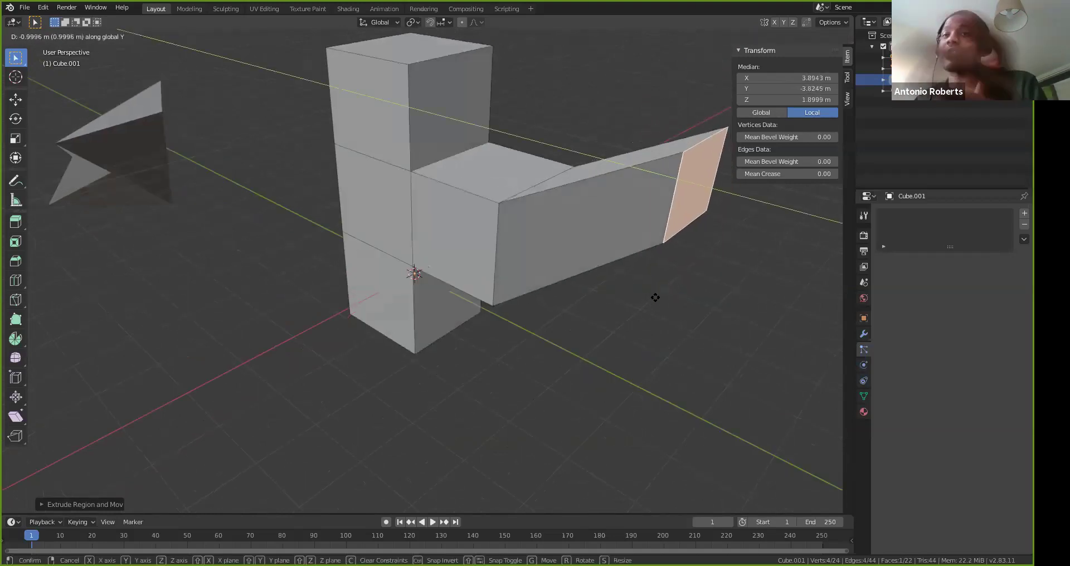
click(655, 295)
middle_drag(488, 166, 478, 188)
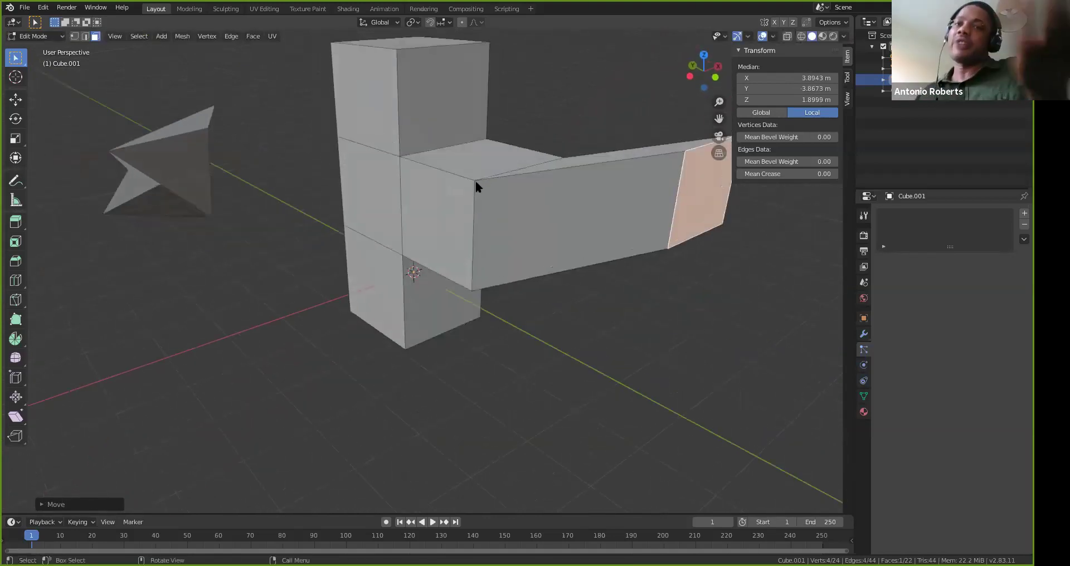
Leave Edit Mode, delete the extruded block with the side arm and clear the deformed cube's location to the world origin
key(Tab)
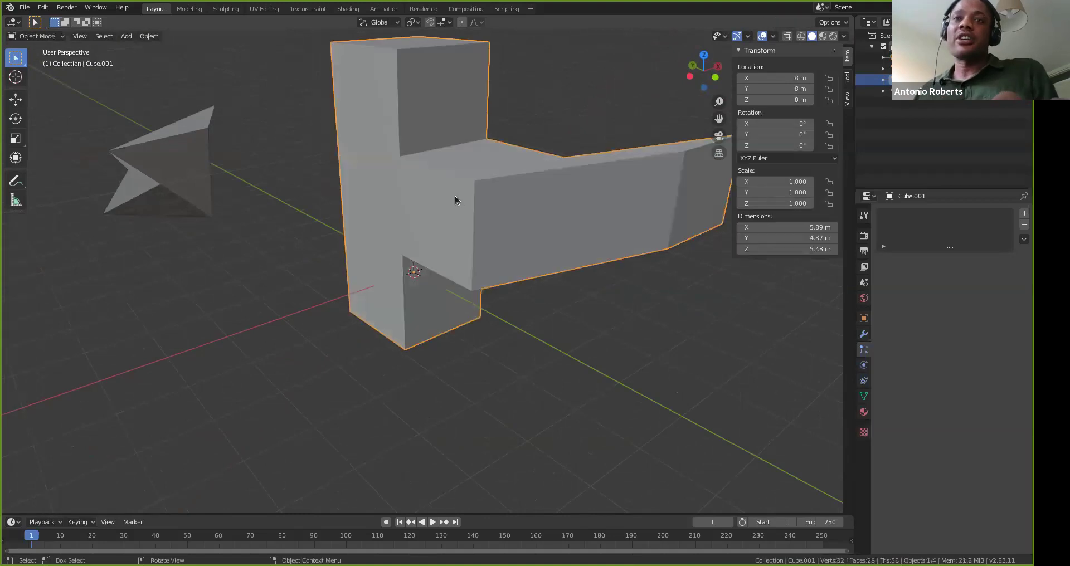
key(Delete)
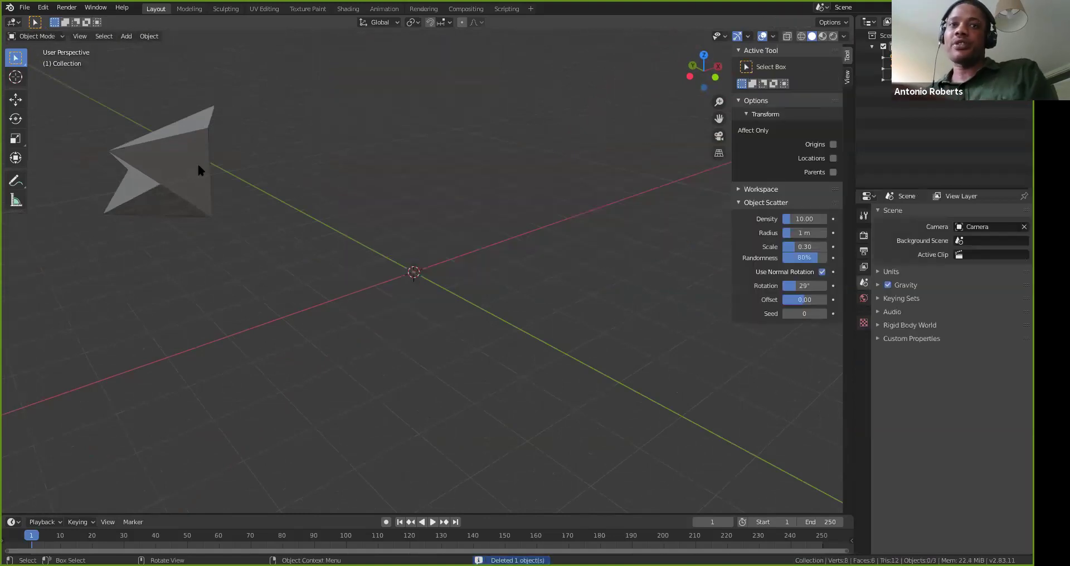
middle_drag(200, 167, 110, 205)
click(77, 195)
key(alt+g)
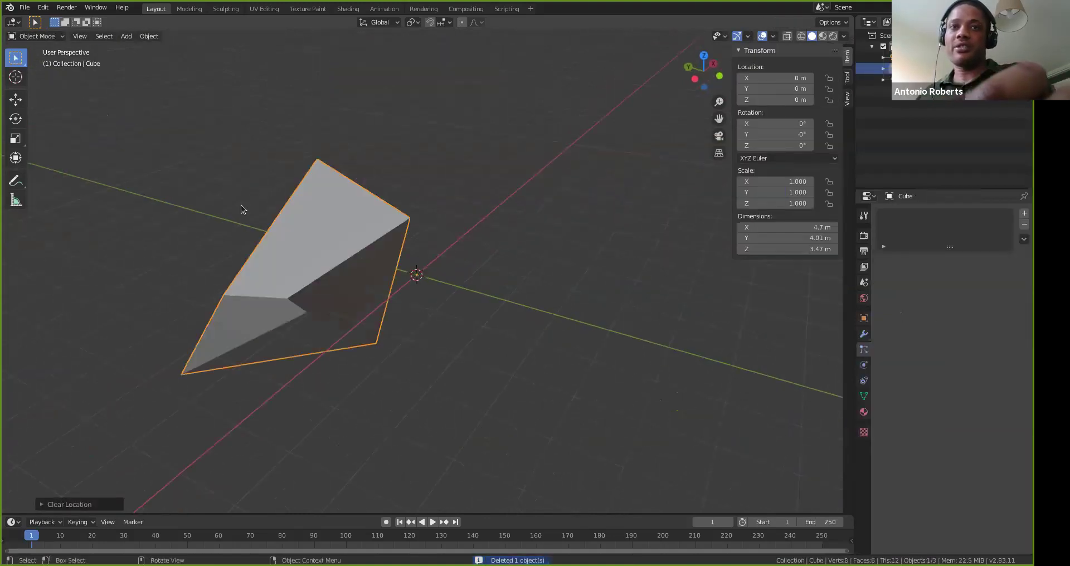
Extrude the deformed cube's large top face in Edit Mode by about 2 m along its normal
middle_drag(398, 203, 306, 268)
key(Tab)
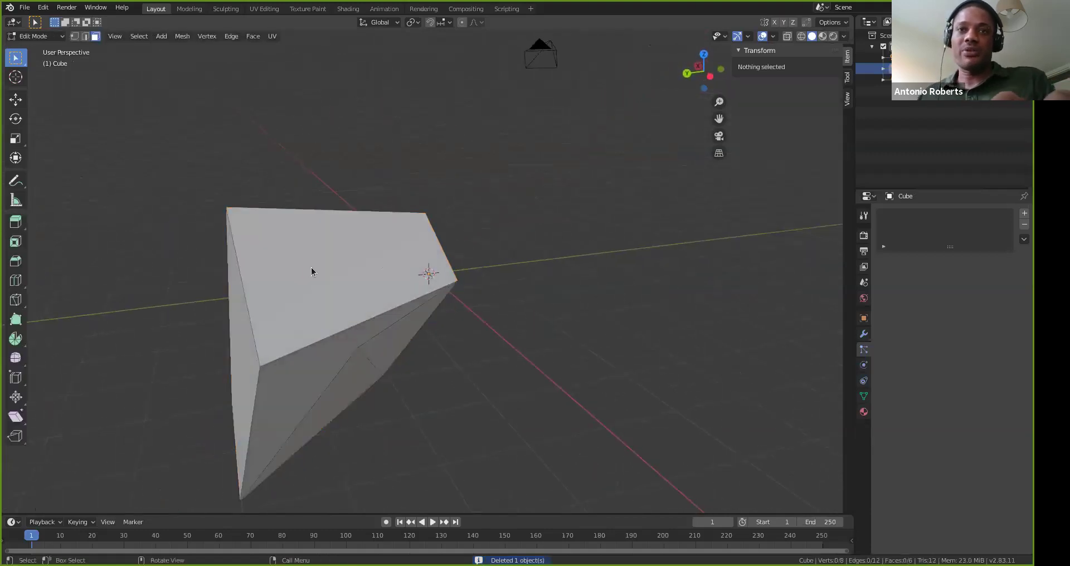
click(311, 267)
middle_drag(387, 259, 386, 281)
key(e)
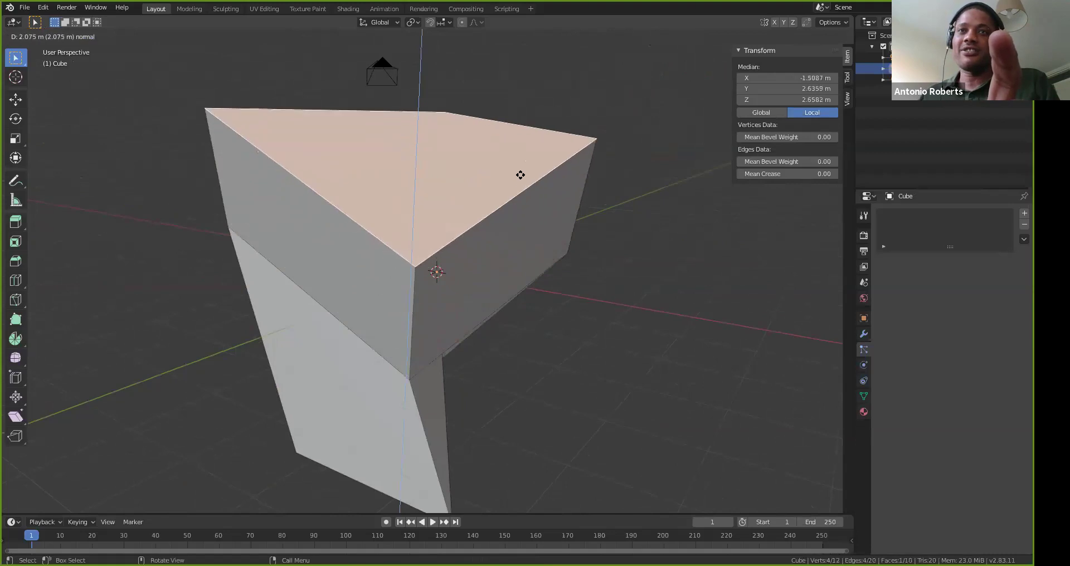
click(521, 203)
Try to extrude the upper section's side face facing negative Y, then move and scale the new face
middle_drag(522, 203, 390, 195)
click(376, 188)
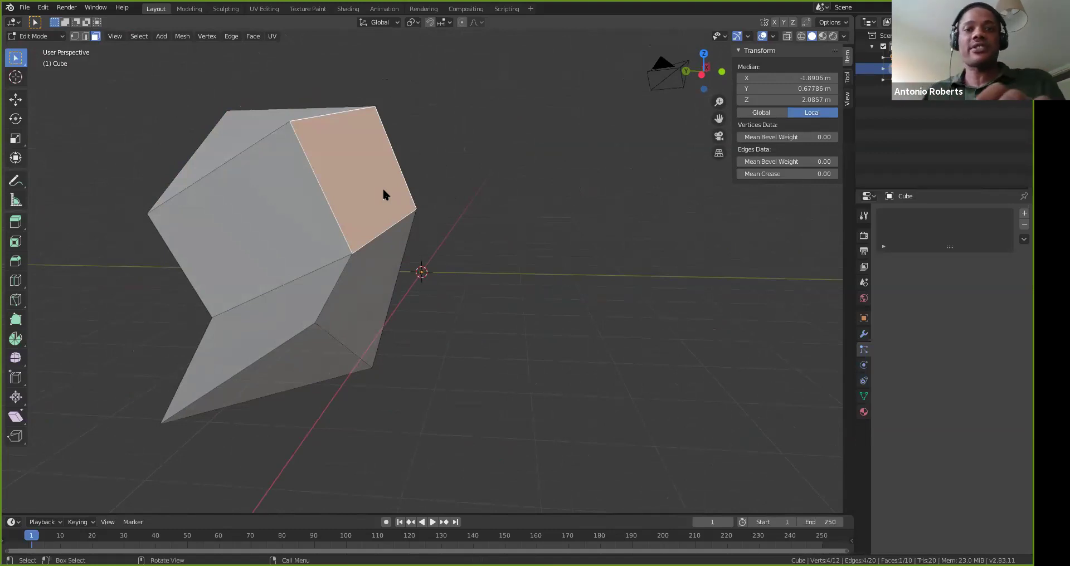
key(e)
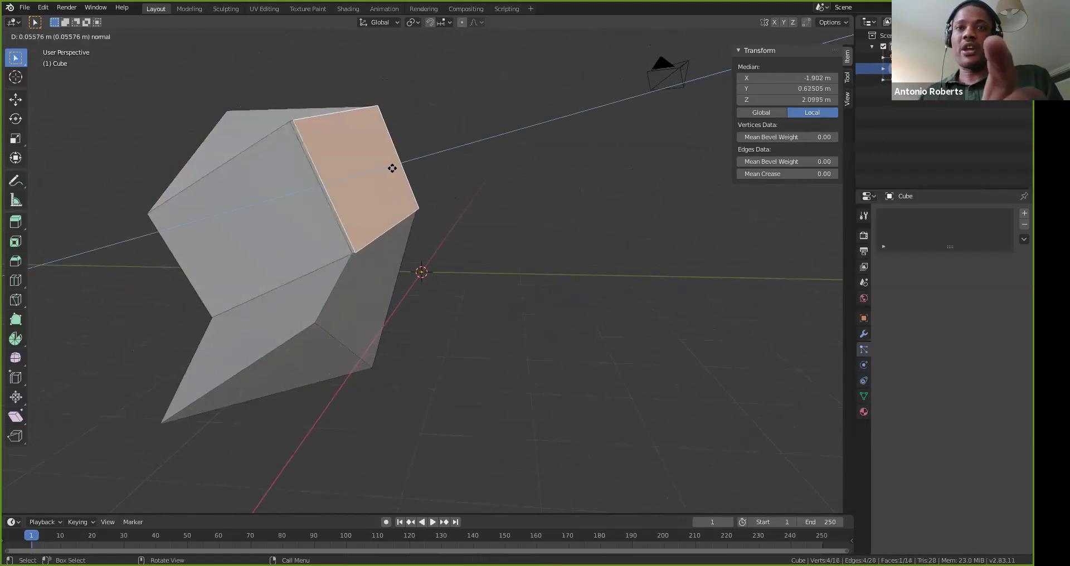
click(507, 152)
key(s)
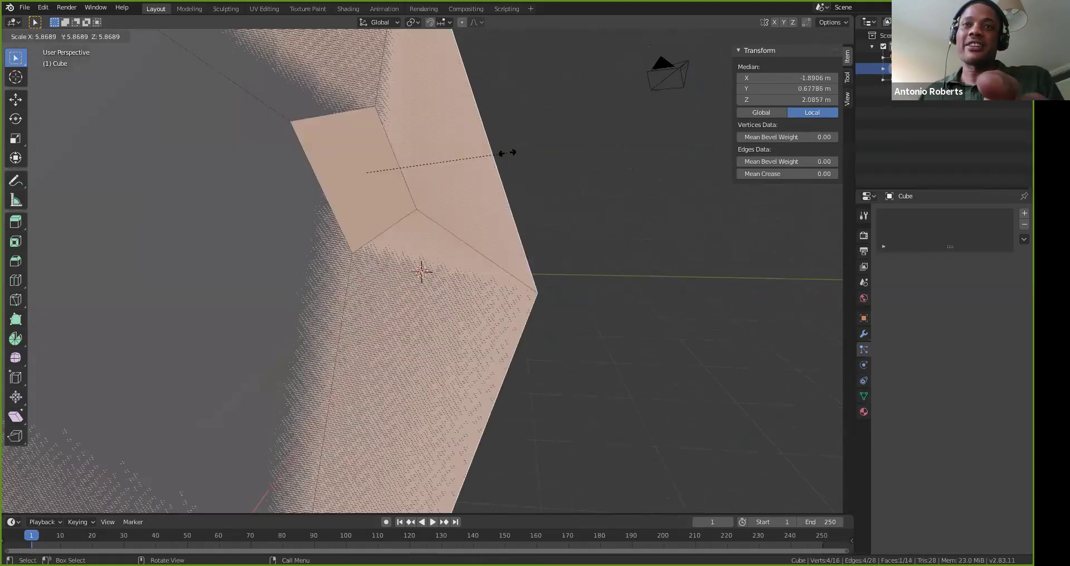
key(Escape)
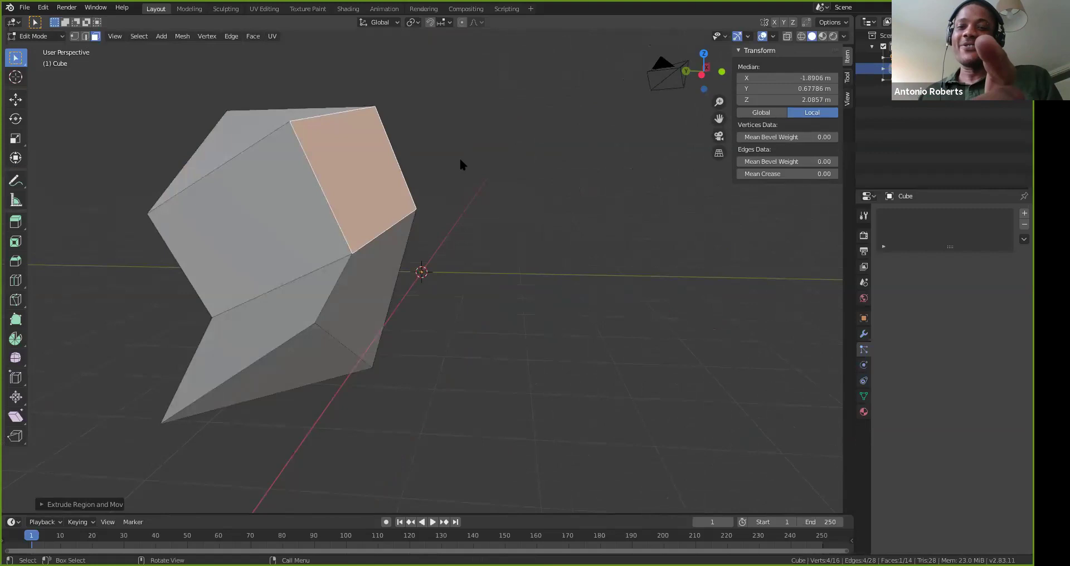
key(g)
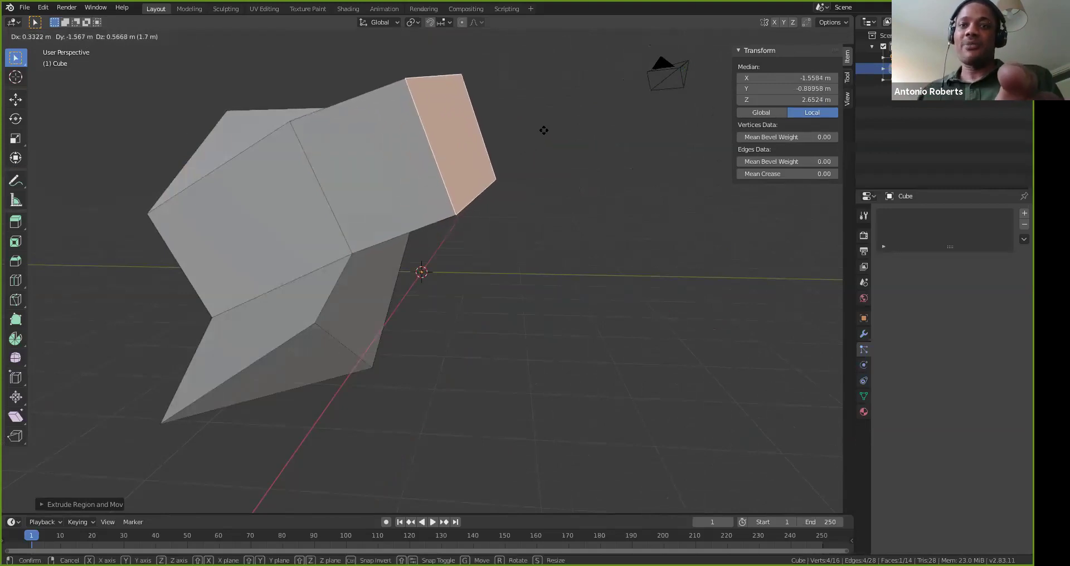
text(s)
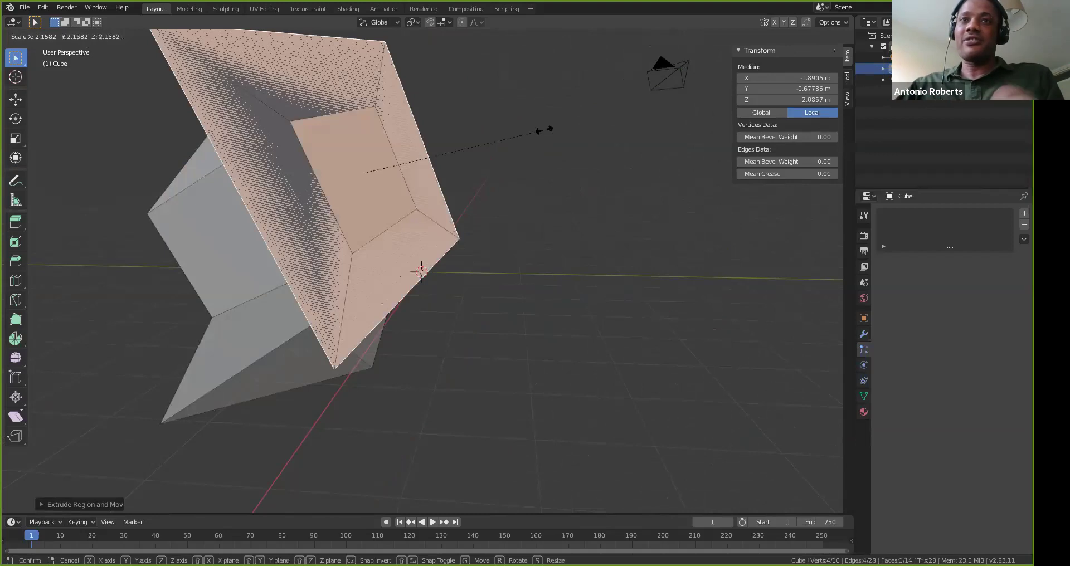
text(0)
key(Escape)
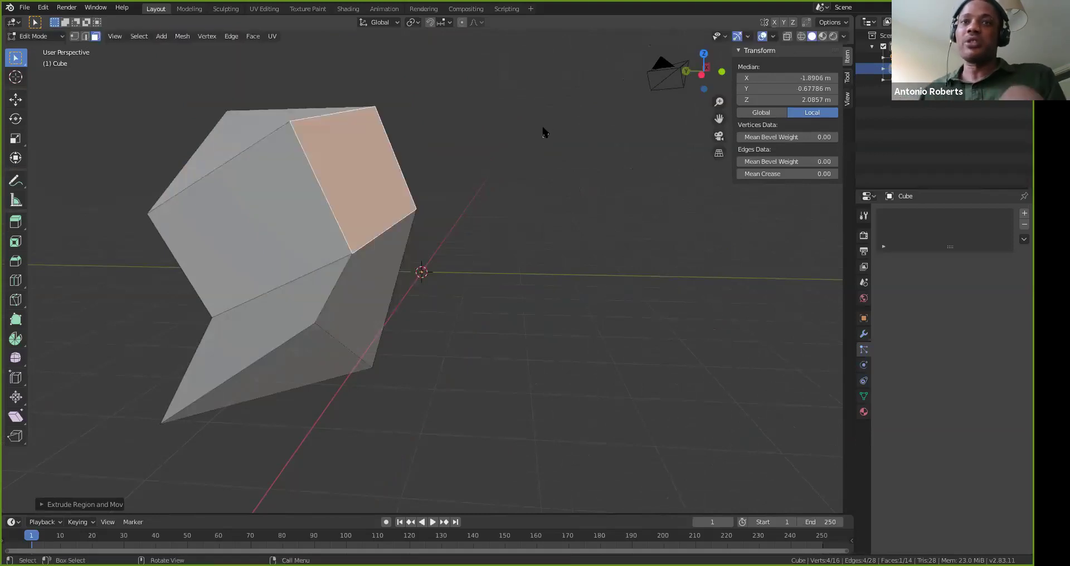
Try scaling the side face and shifting it along X, and undo the extrusion attempt
key(s)
click(421, 143)
key(s)
key(x)
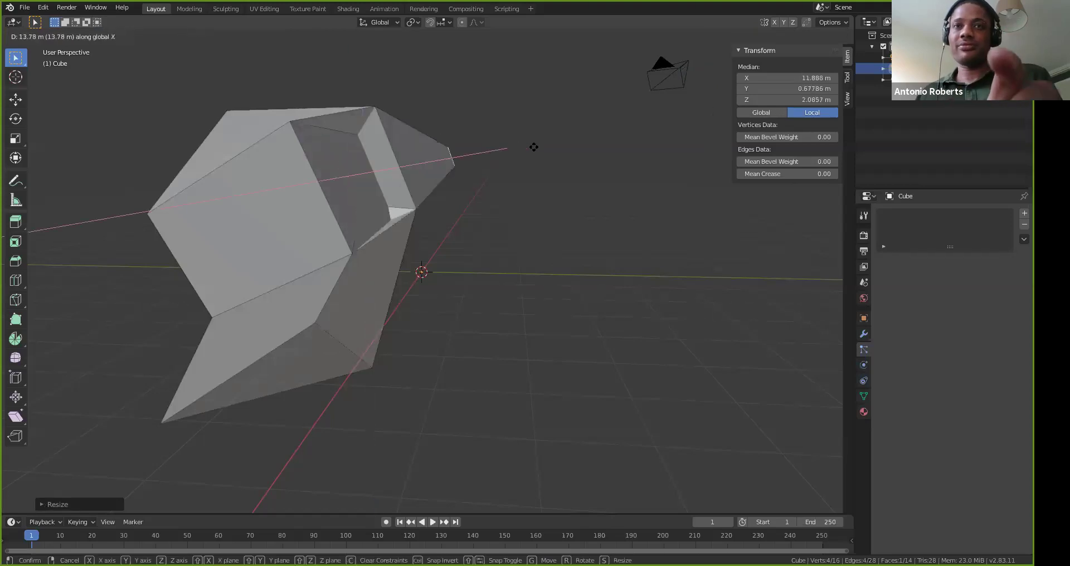
key(Escape)
key(ctrl+z)
key(ctrl+z)
key(ctrl+z)
Extrude the upper section's side face facing negative Y by about 2.1 m and scale its new end face down
click(369, 190)
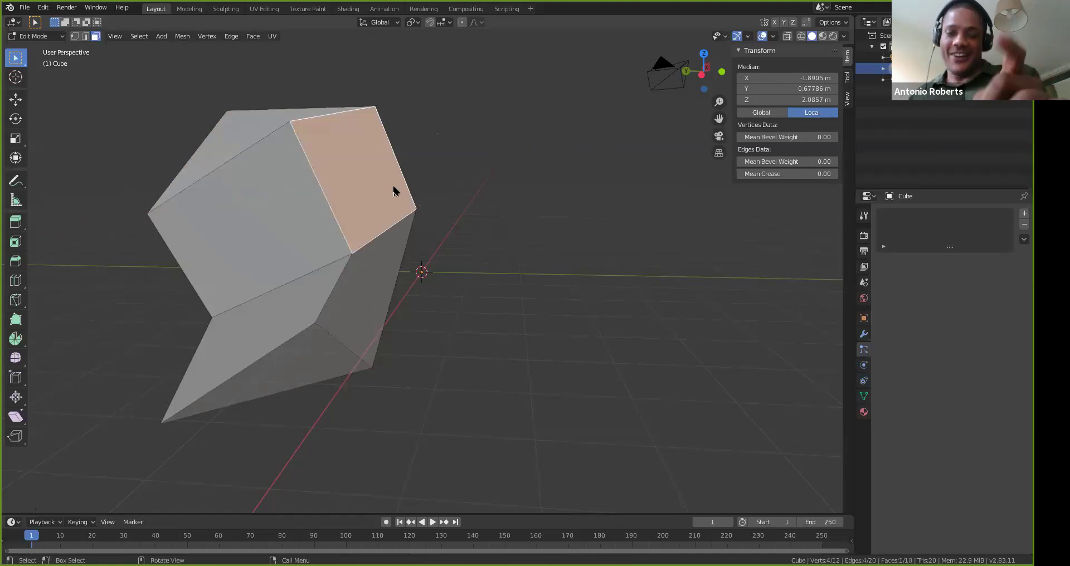
key(e)
click(513, 162)
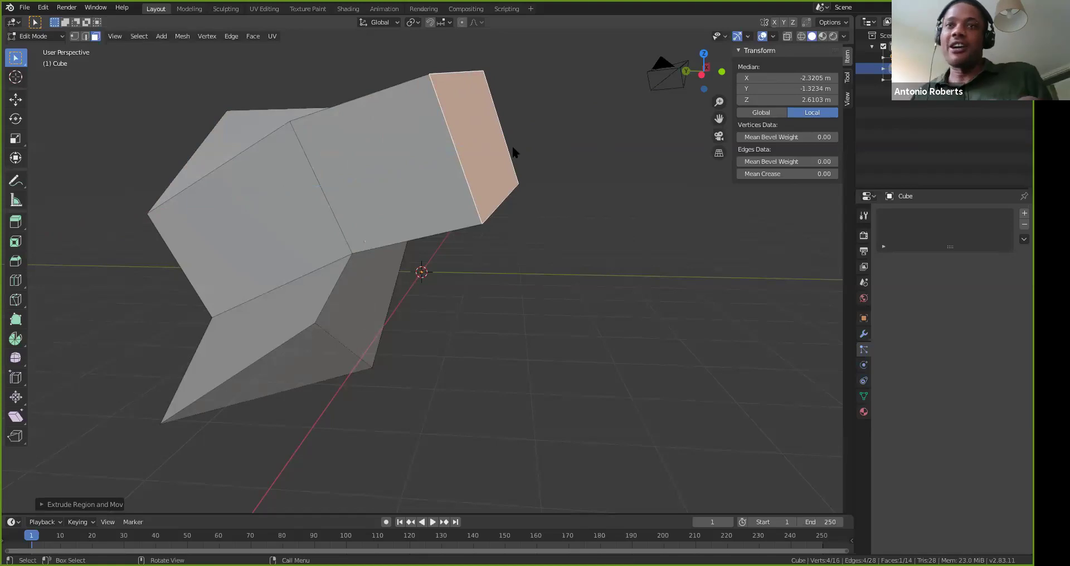
key(s)
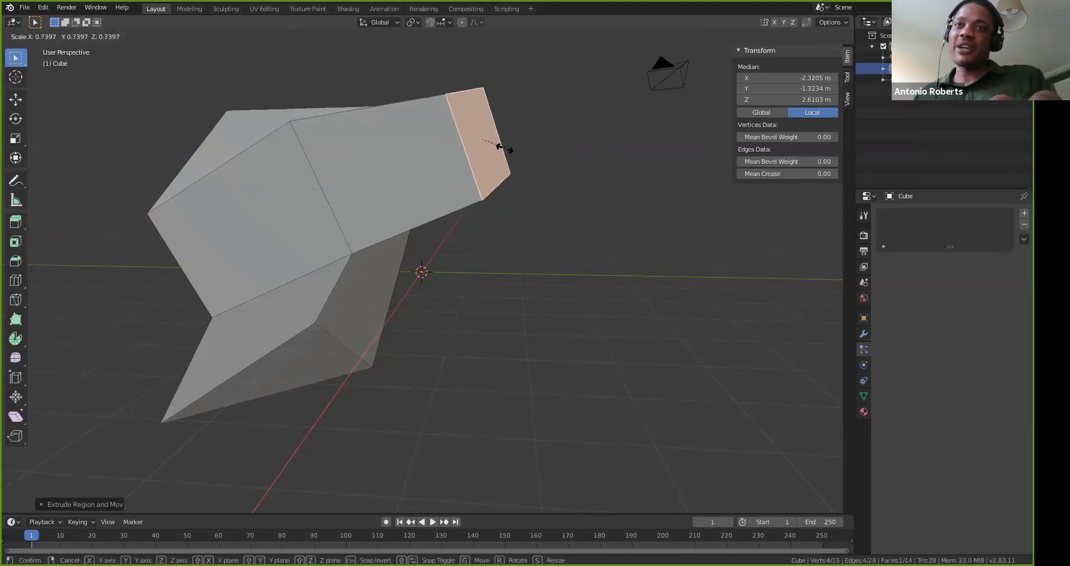
click(483, 144)
Add a new cube in Object Mode and move it along the negative Y axis, clear of the deformed shape
middle_drag(477, 165, 448, 290)
key(ctrl+Tab)
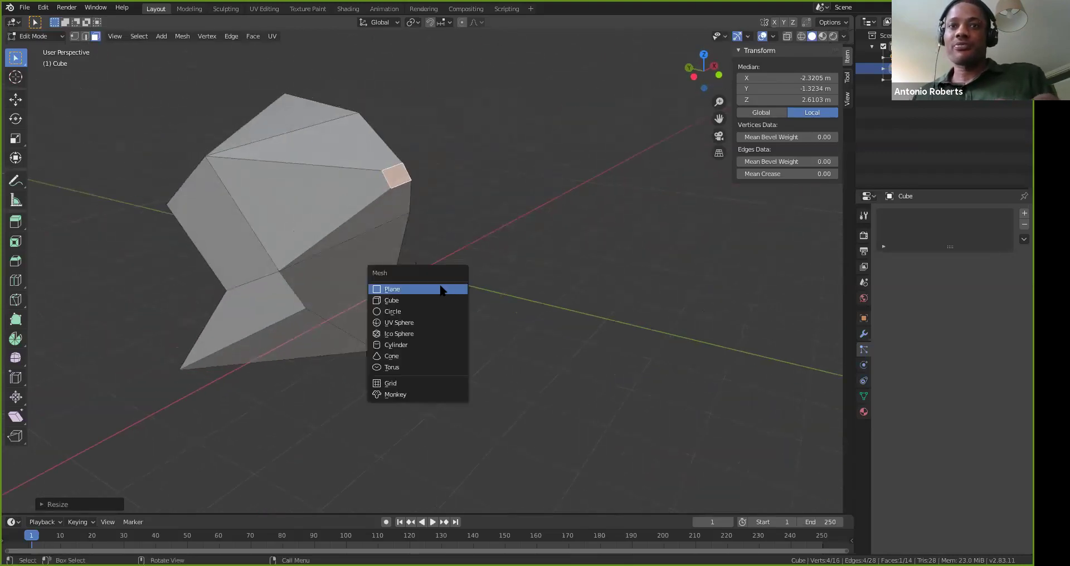
click(446, 289)
key(shift+a)
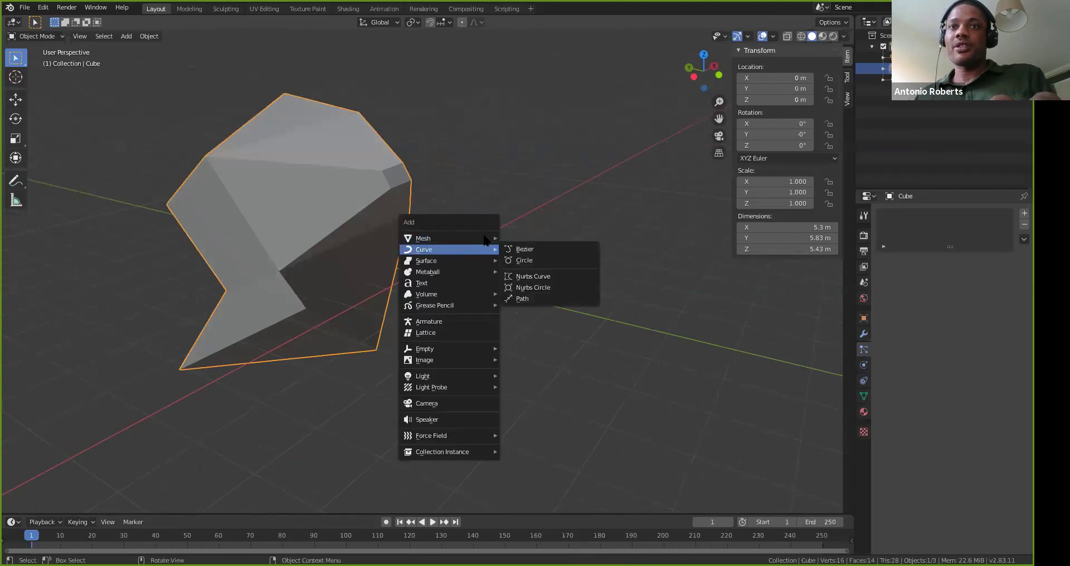
mouse_move(479, 238)
click(524, 249)
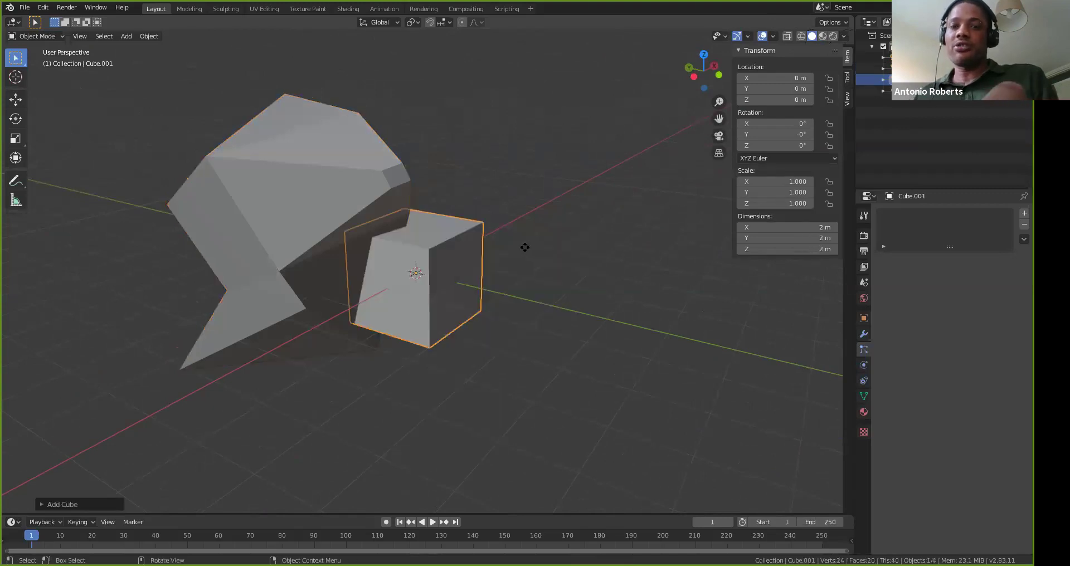
key(g)
key(z)
key(y)
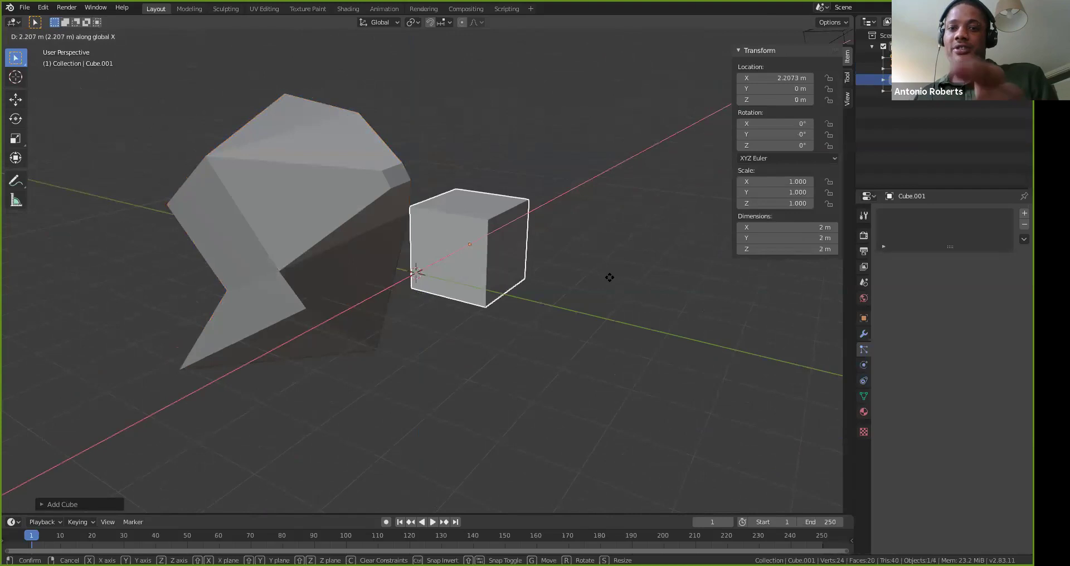
click(654, 310)
Extrude the new cube's top face upward by about 1.5 m in Edit Mode
key(Tab)
key(3)
click(650, 268)
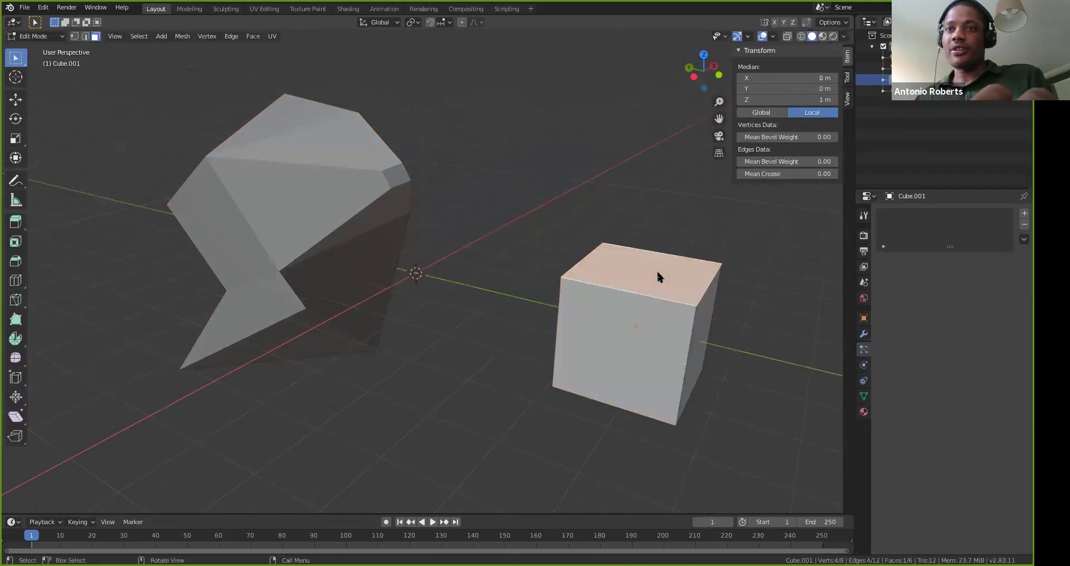
mouse_move(647, 268)
middle_down()
mouse_move(628, 256)
mouse_move(636, 274)
middle_up()
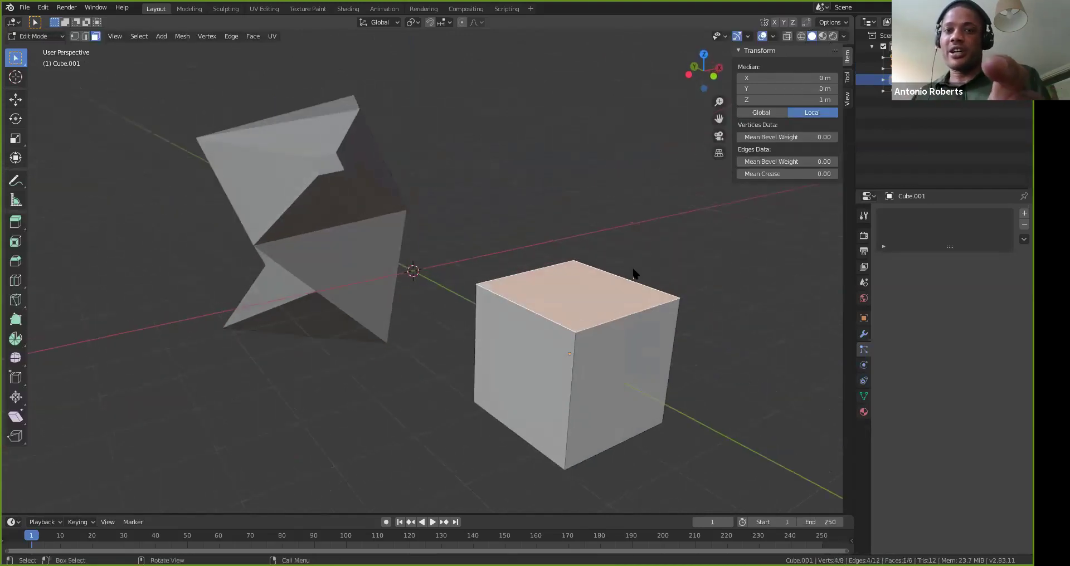
key(e)
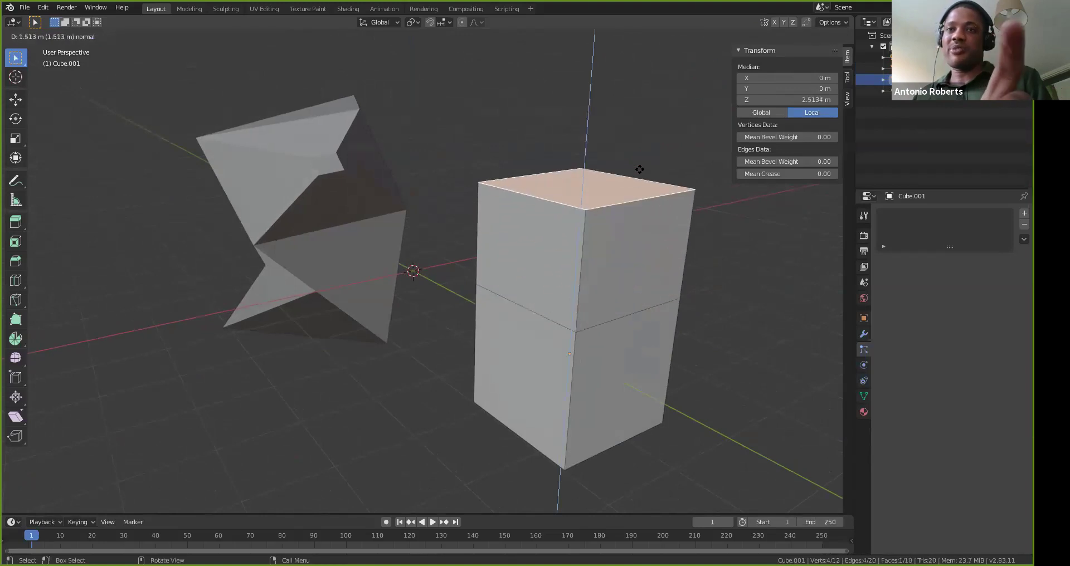
click(638, 170)
Scale the extruded top face to about 0.11 to form a roof-like peak
key(s)
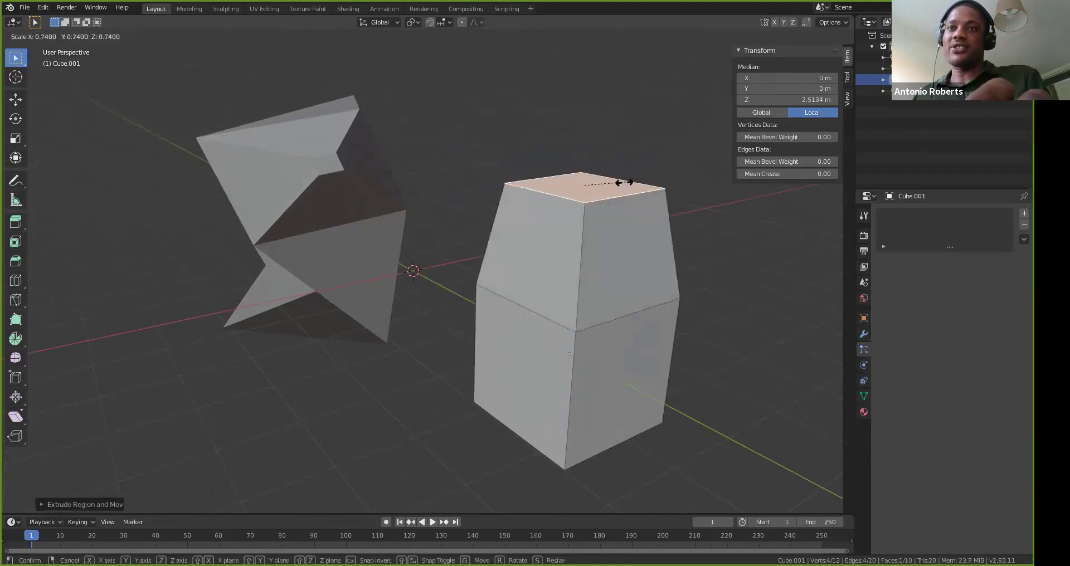
click(584, 184)
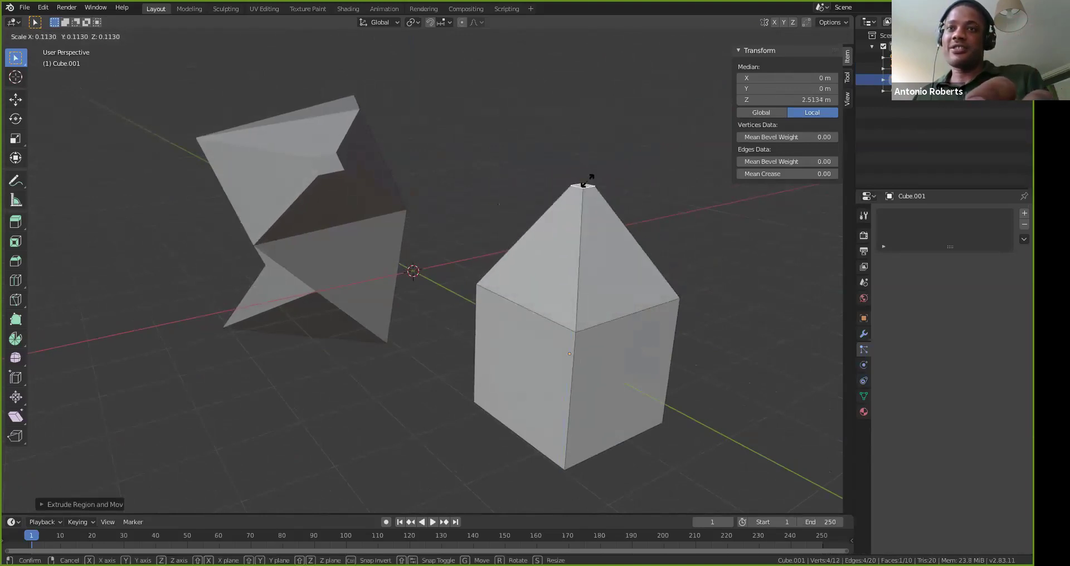
middle_drag(580, 185, 609, 207)
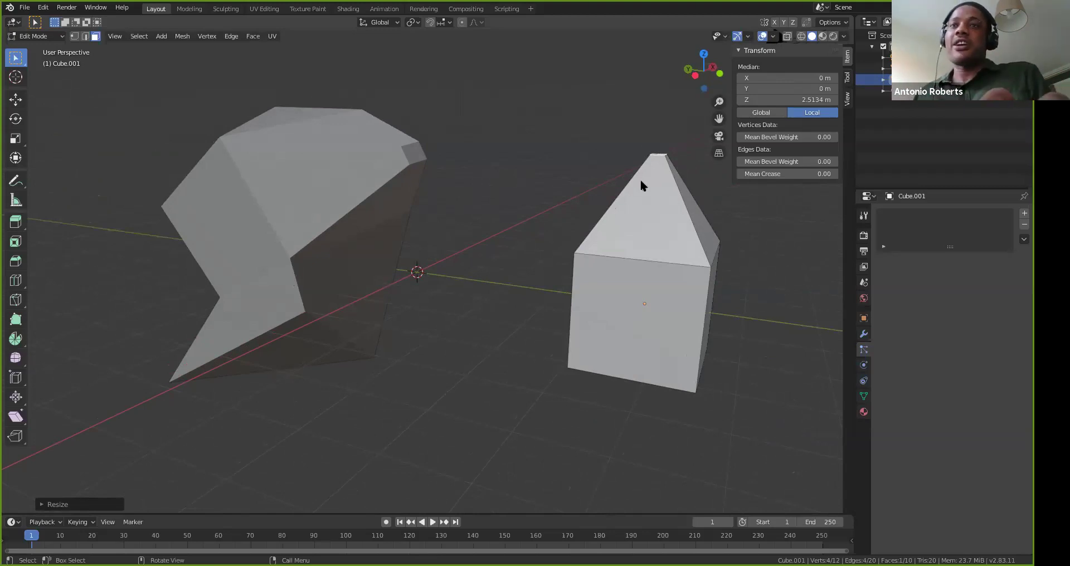
Try rotating the small peak face around the Z axis to twist the roof, and undo the rotation
middle_drag(654, 166, 605, 280)
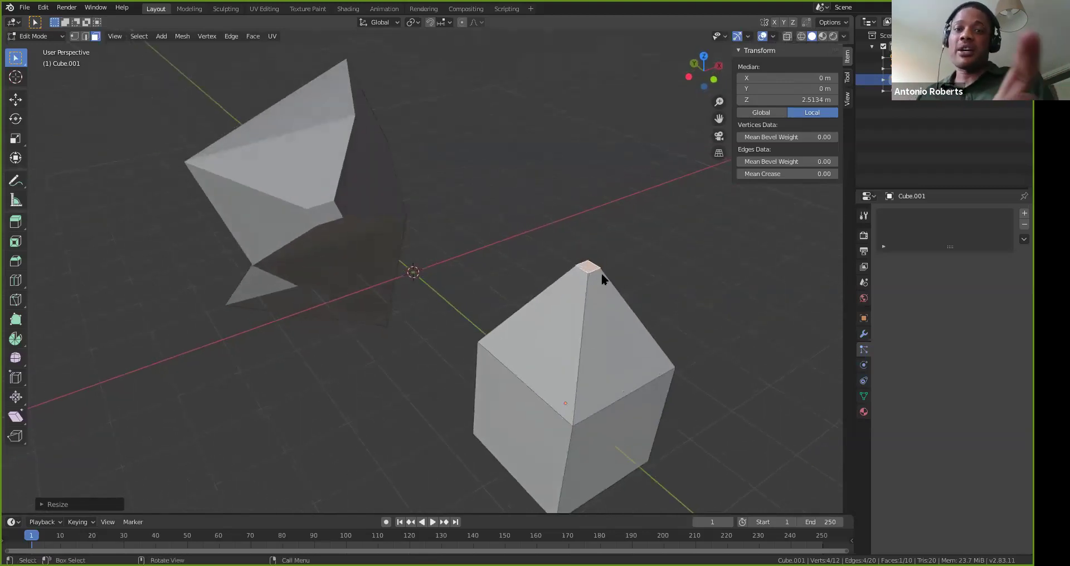
key(r)
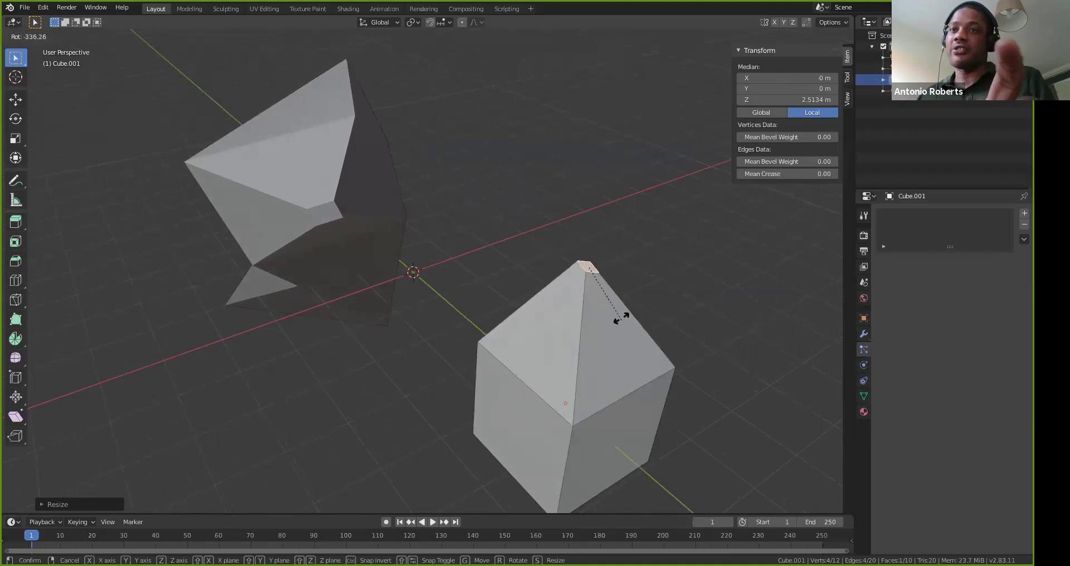
key(z)
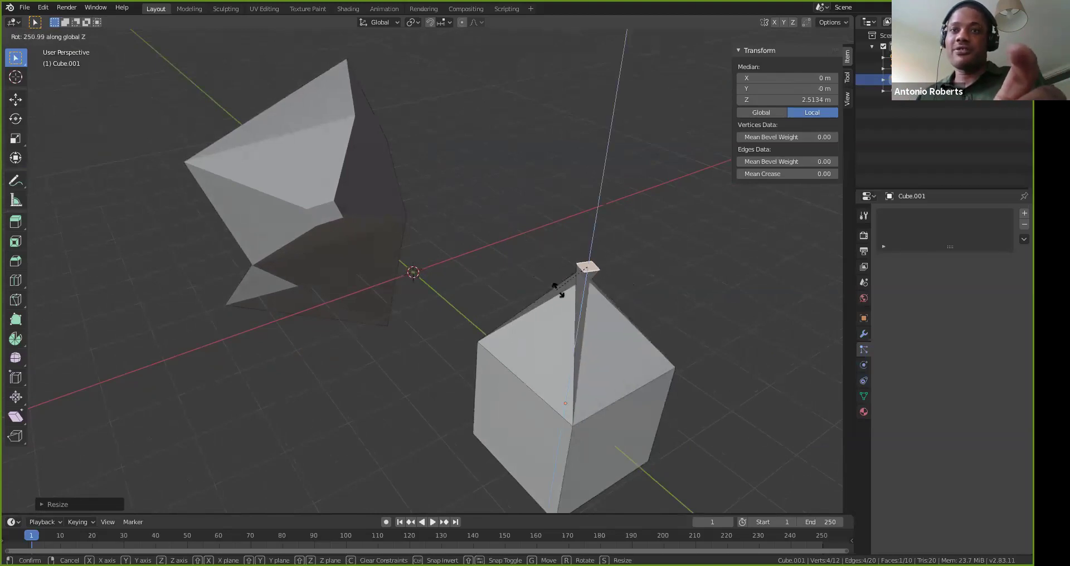
click(538, 303)
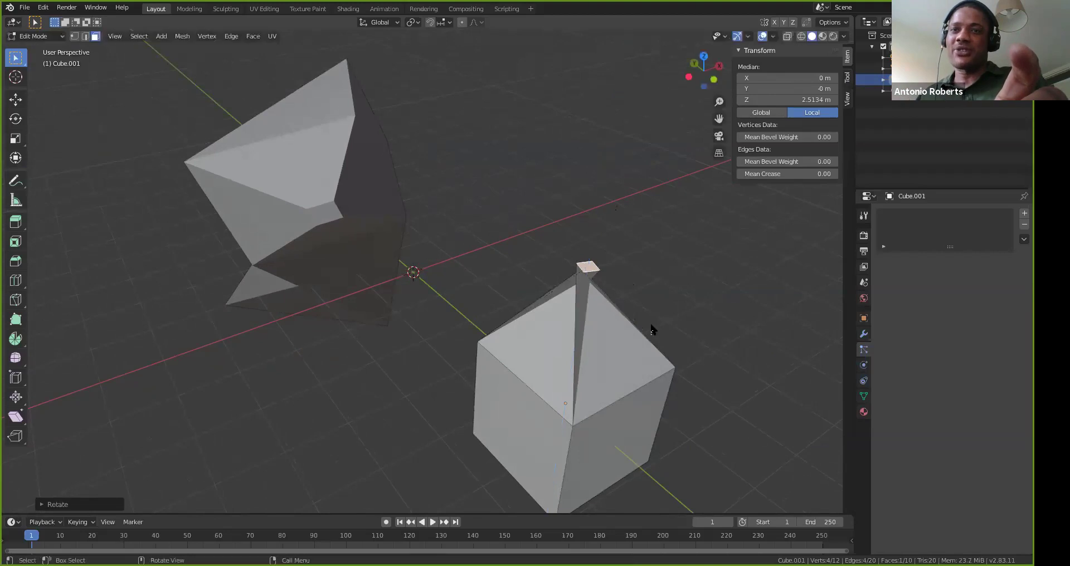
scroll(653, 346, up, 4)
middle_drag(655, 365, 439, 179)
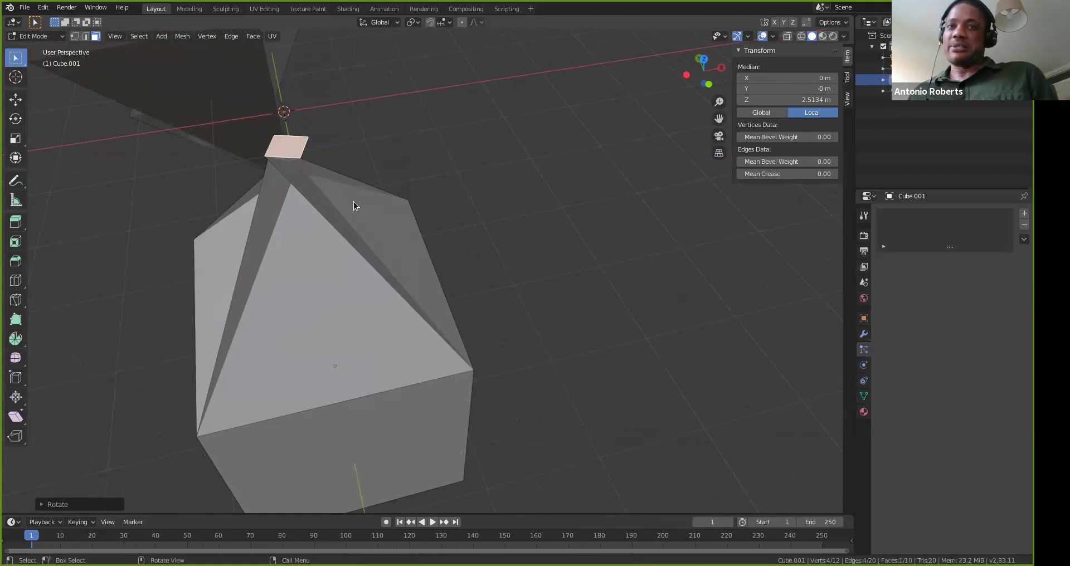
key(ctrl+z)
Leave Edit Mode and delete the roof-shaped cube
middle_drag(265, 204, 628, 263)
click(626, 271)
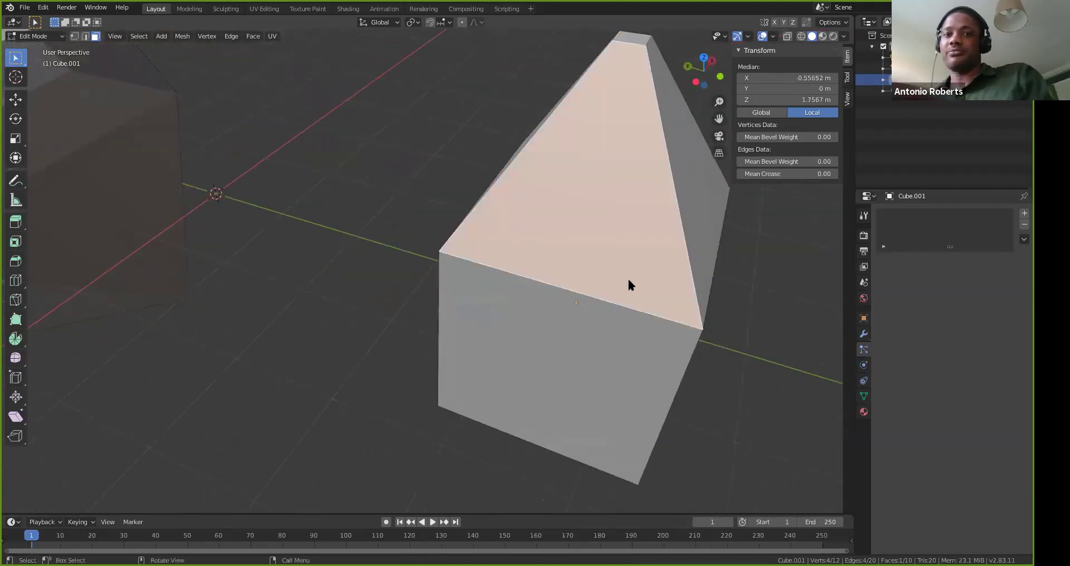
key(Tab)
key(Delete)
Select the remaining irregular faceted cube and delete it, undo the deletion, and delete it again
middle_drag(401, 269, 310, 217)
click(328, 258)
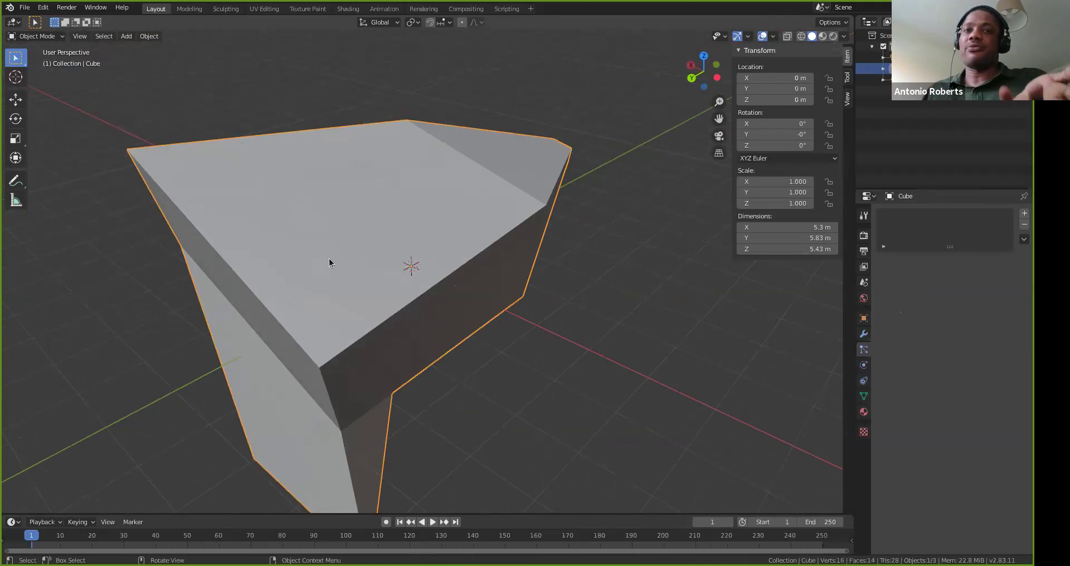
middle_drag(459, 342, 347, 230)
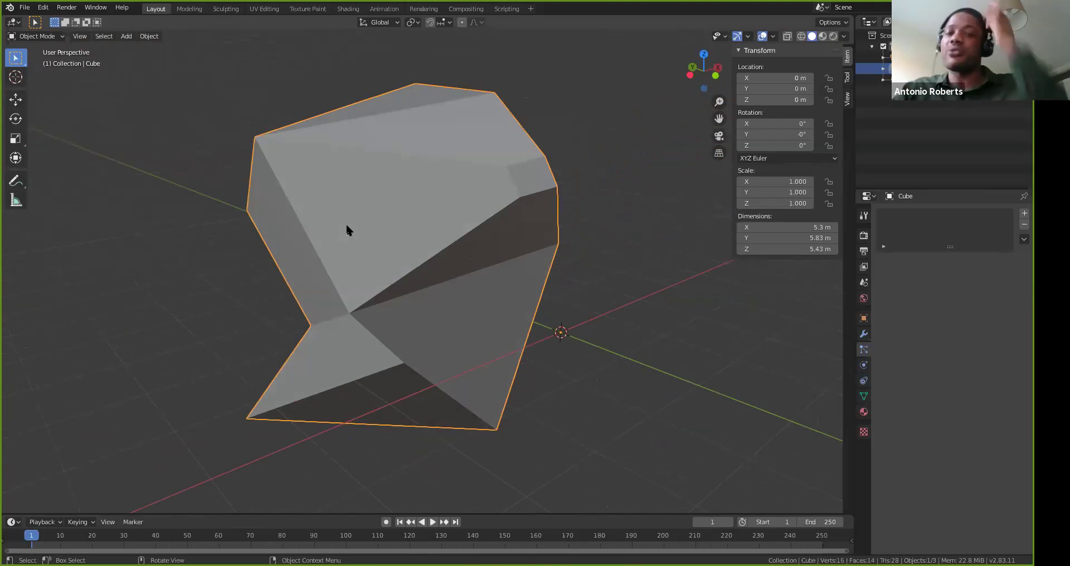
key(x)
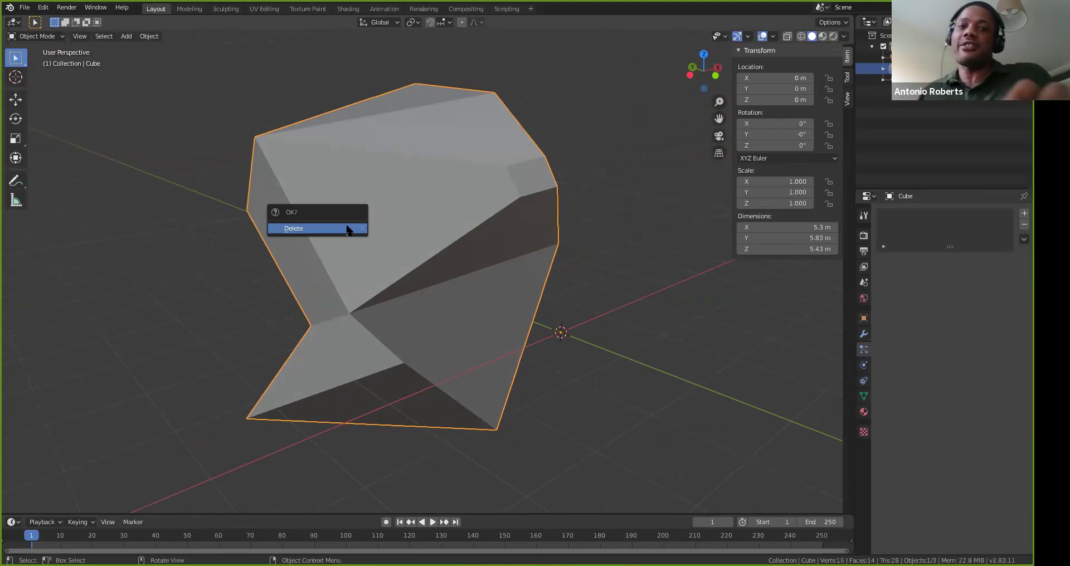
key(Escape)
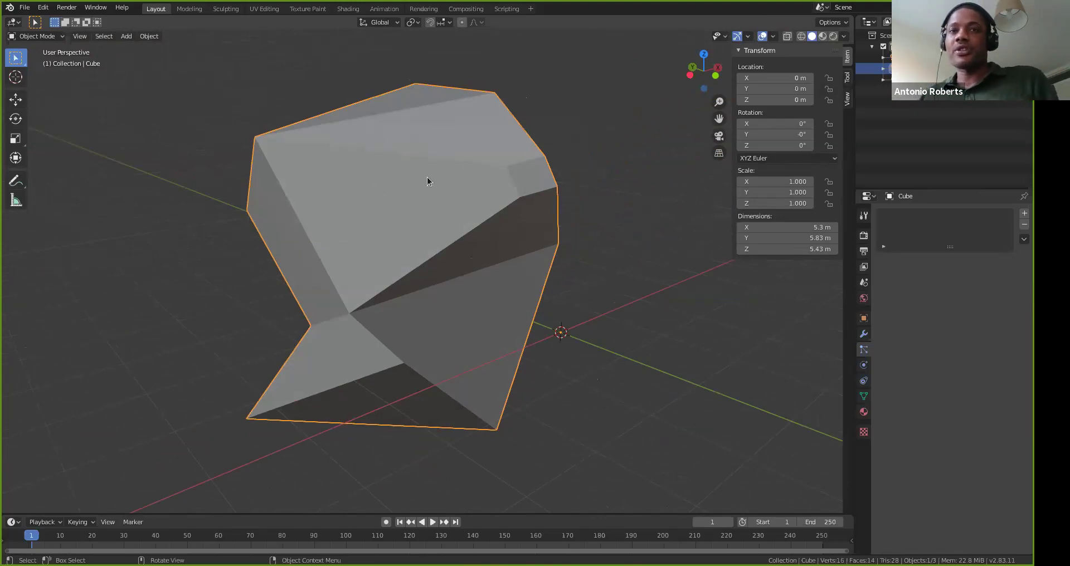
key(x)
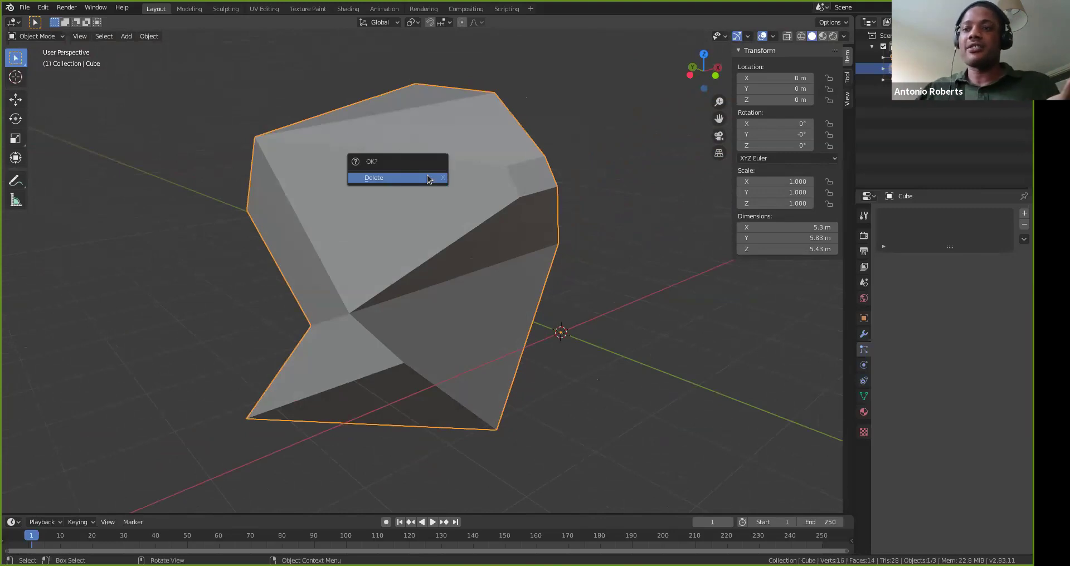
click(428, 176)
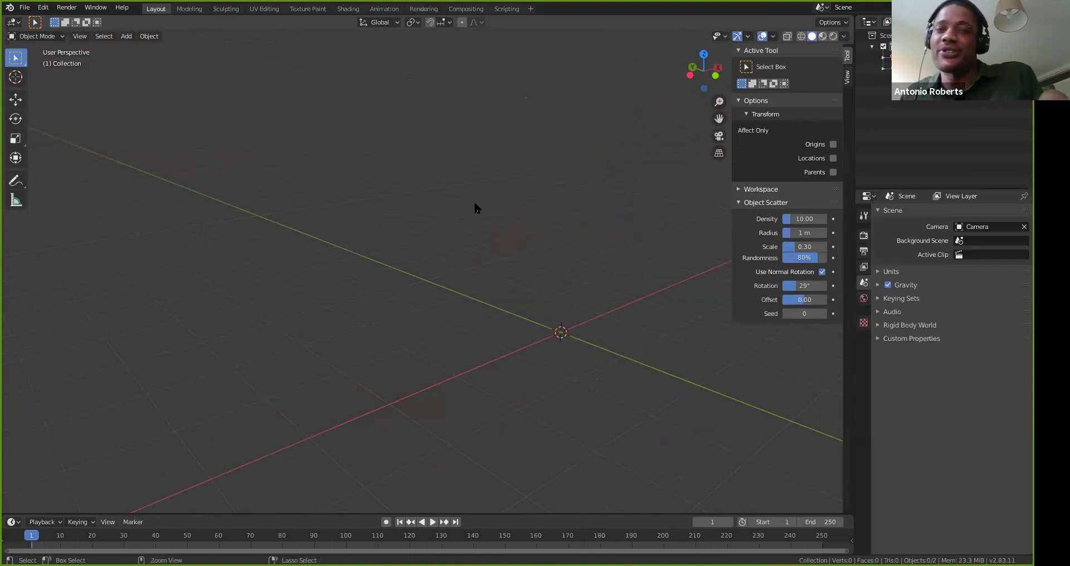
key(ctrl+z)
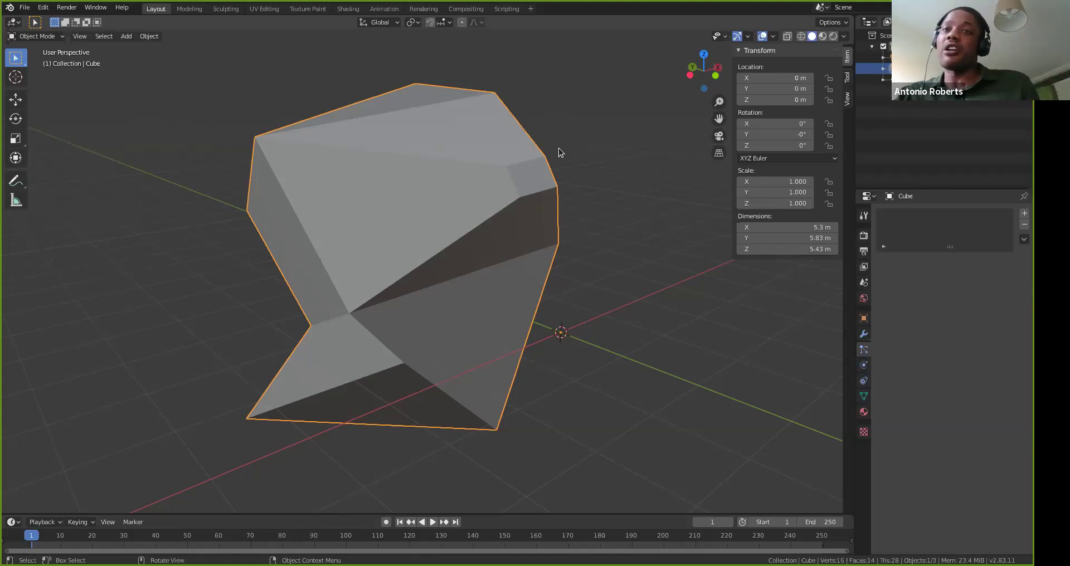
key(Delete)
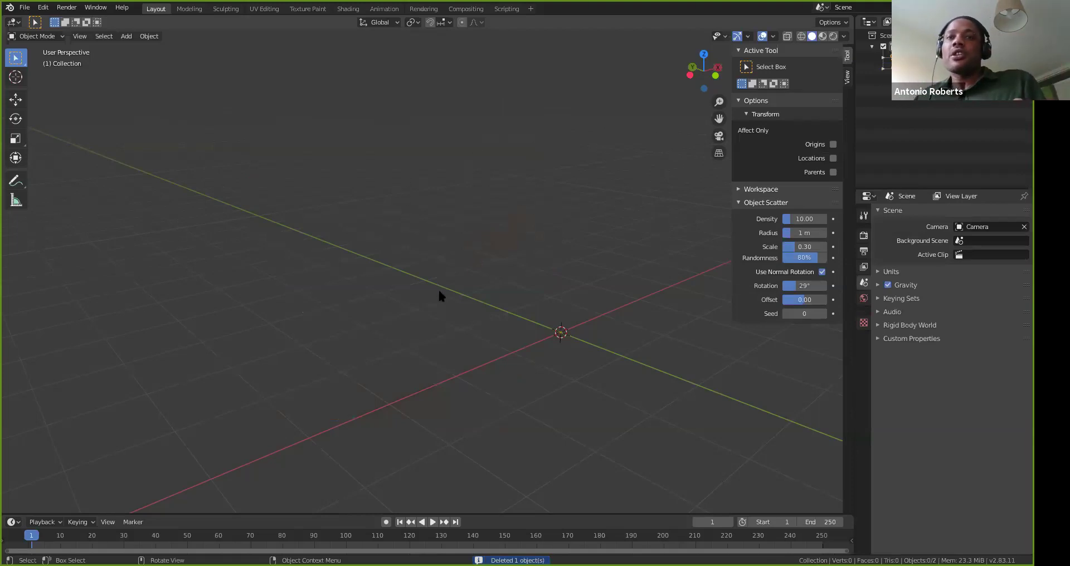
shift+middle_drag(500, 367, 402, 341)
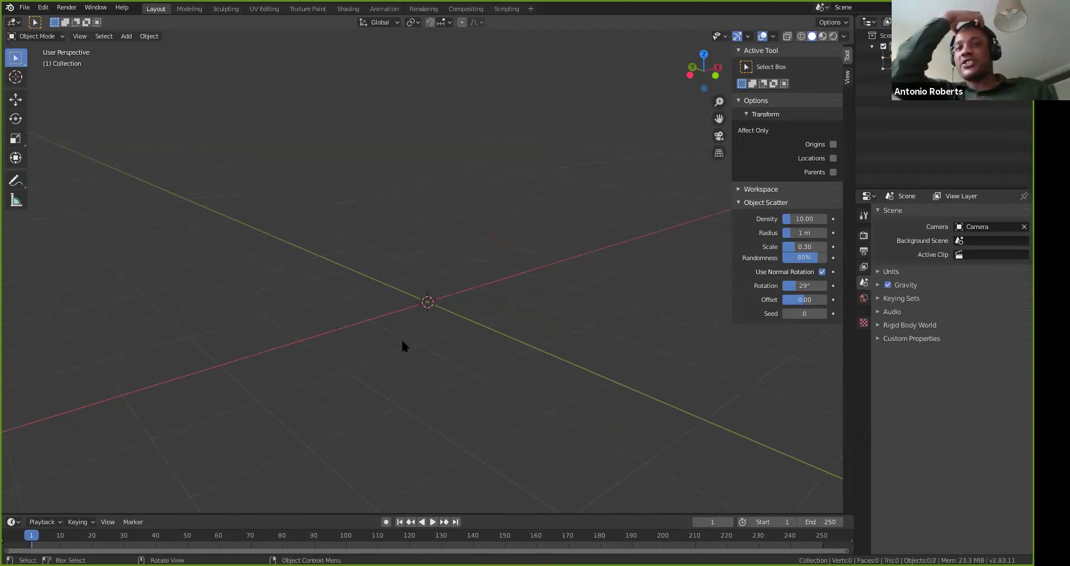
scroll(385, 331, up, 7)
scroll(386, 330, down, 7)
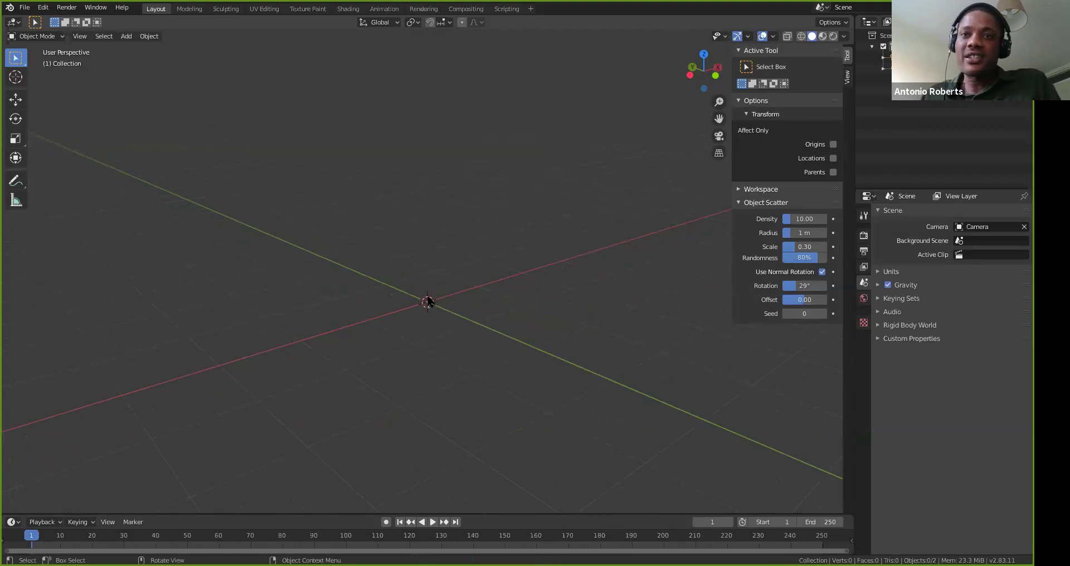
scroll(430, 308, up, 4)
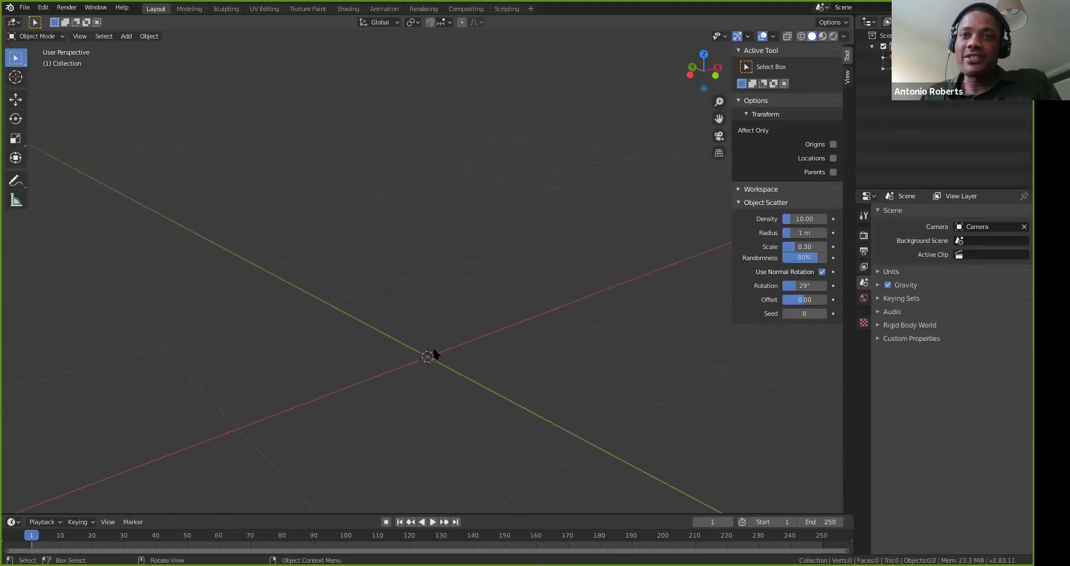
scroll(434, 363, down, 4)
scroll(423, 316, up, 6)
scroll(433, 332, down, 3)
scroll(430, 331, down, 3)
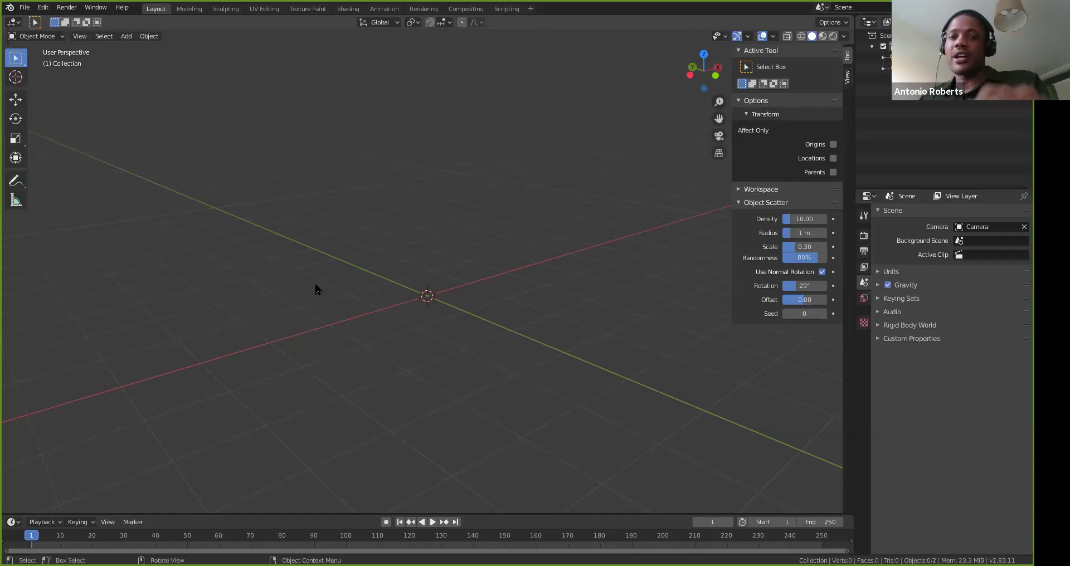
Add a plane mesh at the world origin and delete it again
key(shift+a)
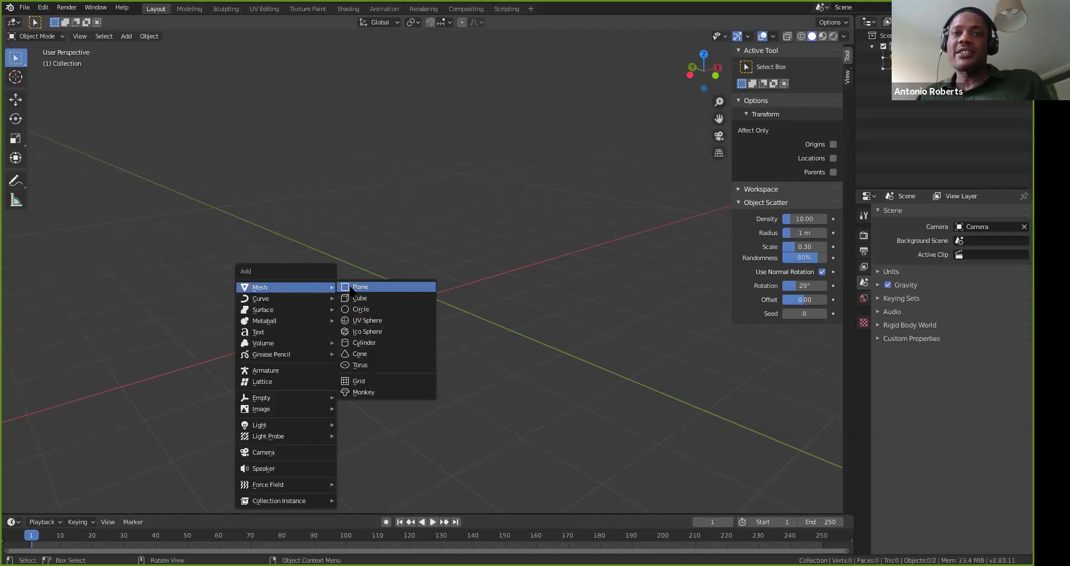
click(351, 291)
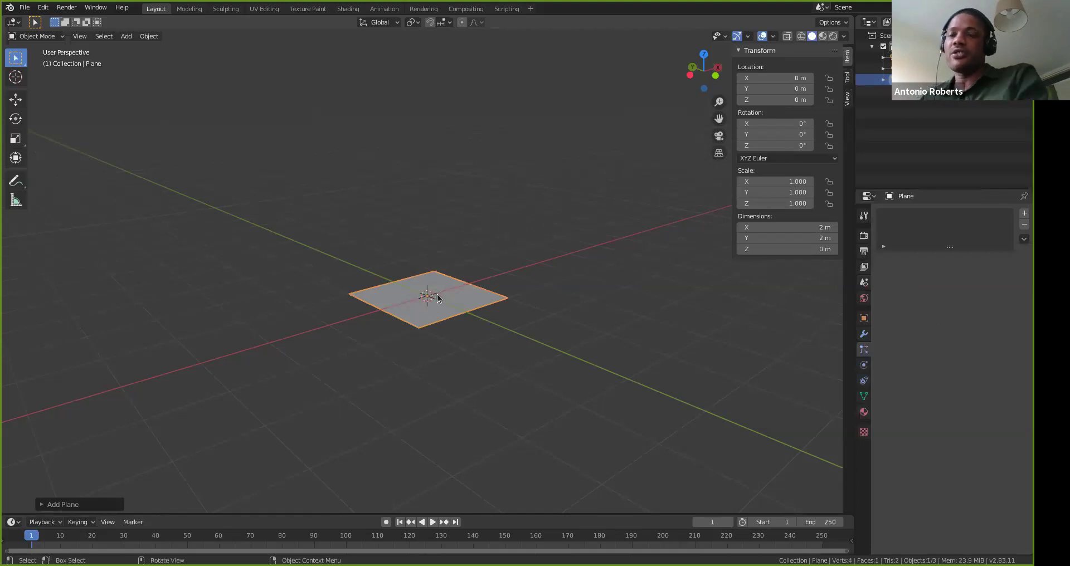
key(Delete)
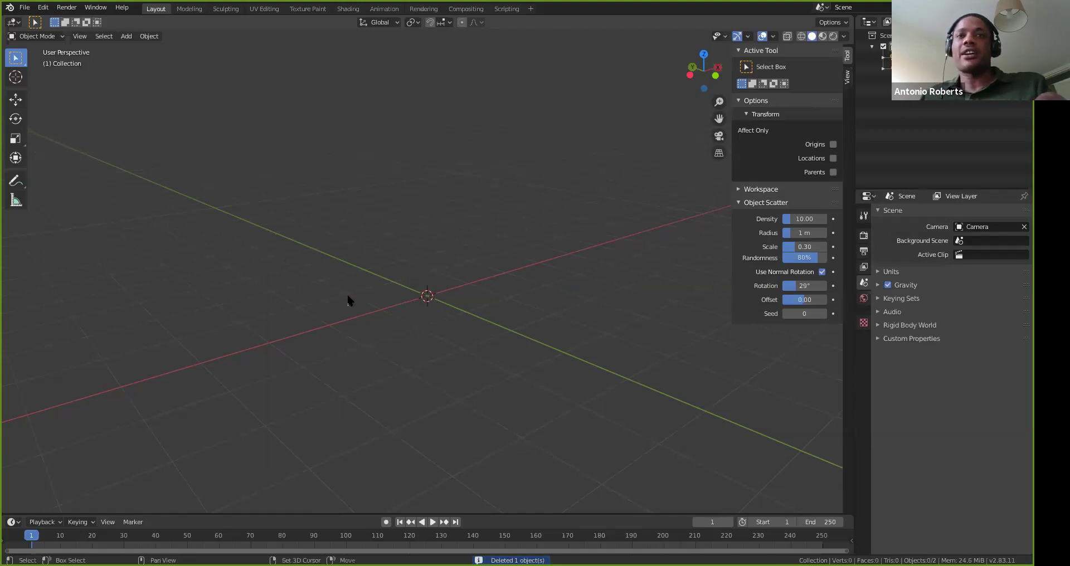
Add a UV sphere at the world origin and delete it again
key(shift+a)
mouse_move(334, 300)
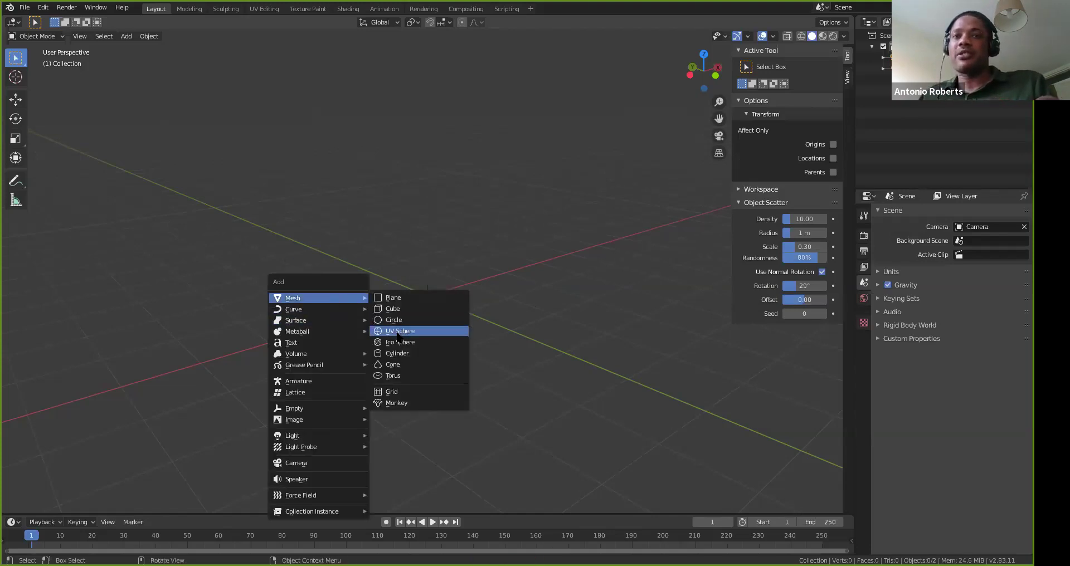
click(401, 331)
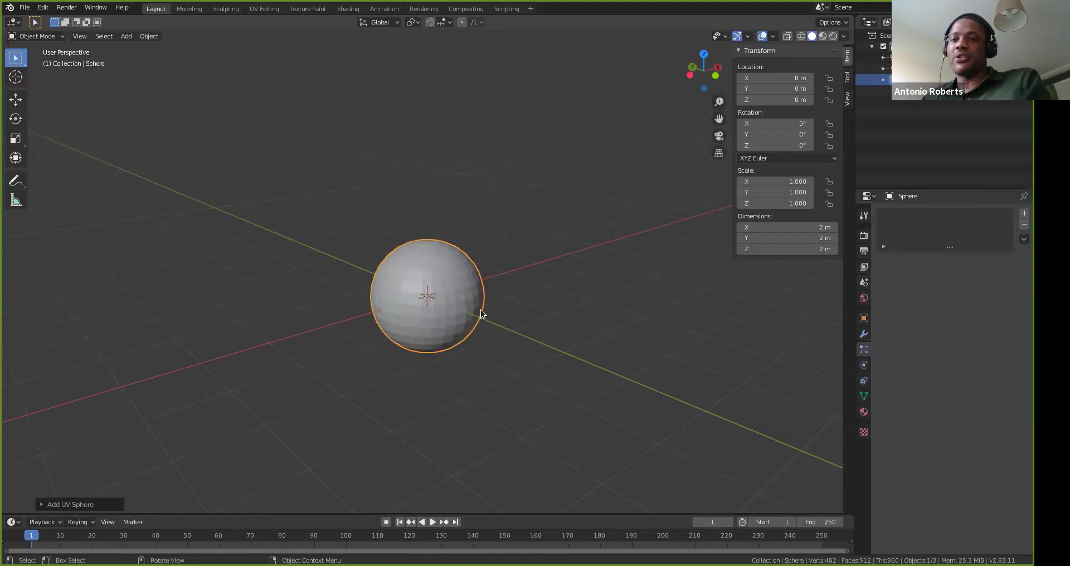
key(Delete)
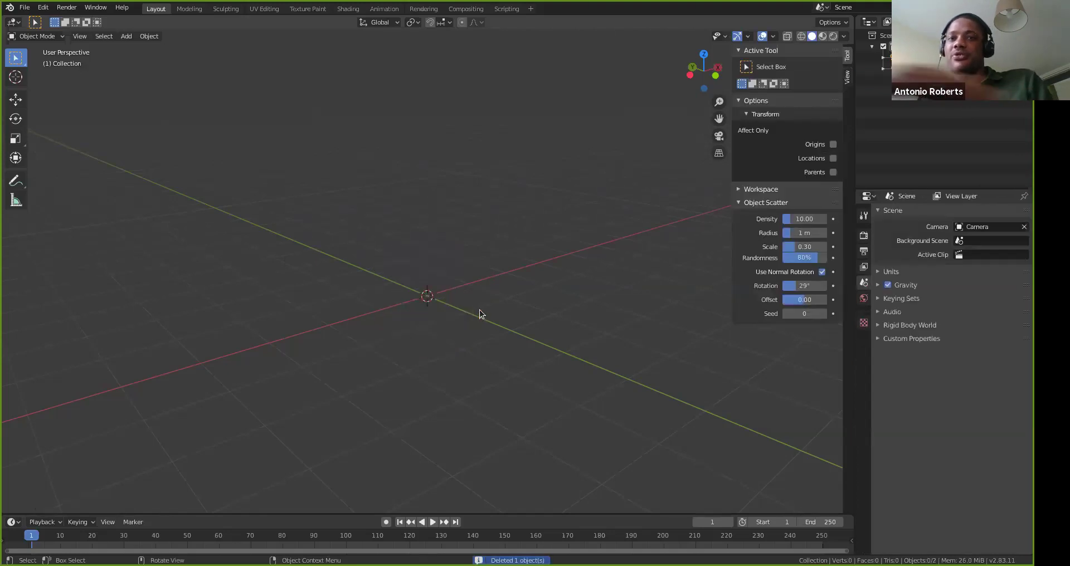
right_click(574, 226)
key(Escape)
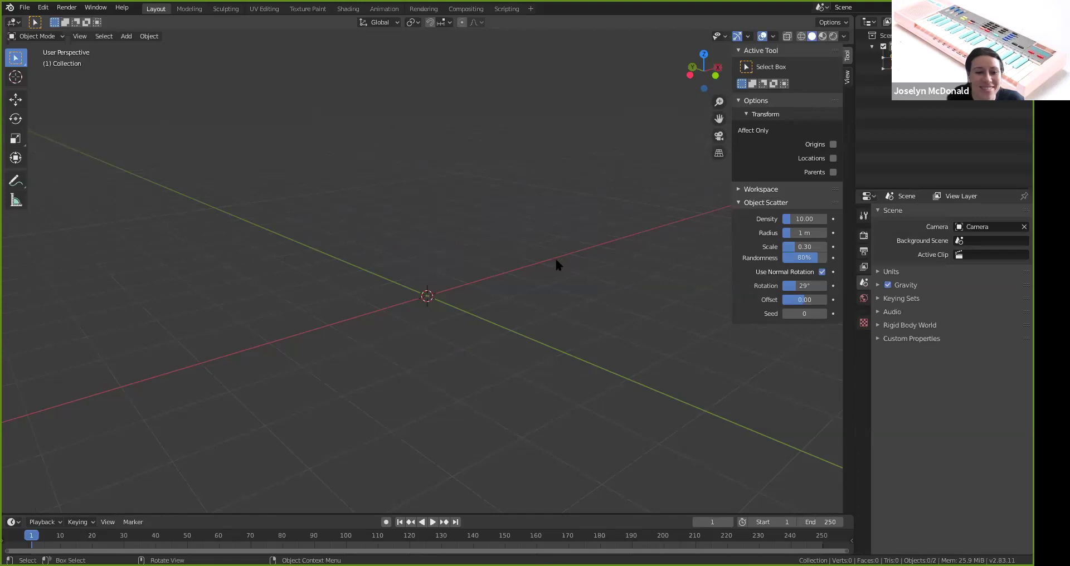
drag(487, 230, 558, 269)
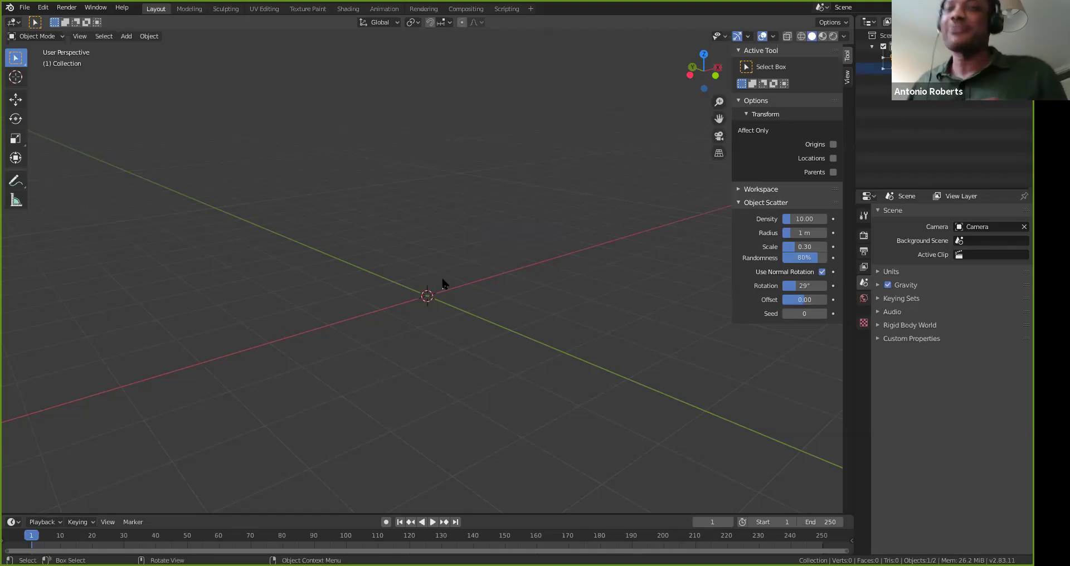
middle_drag(360, 258, 432, 241)
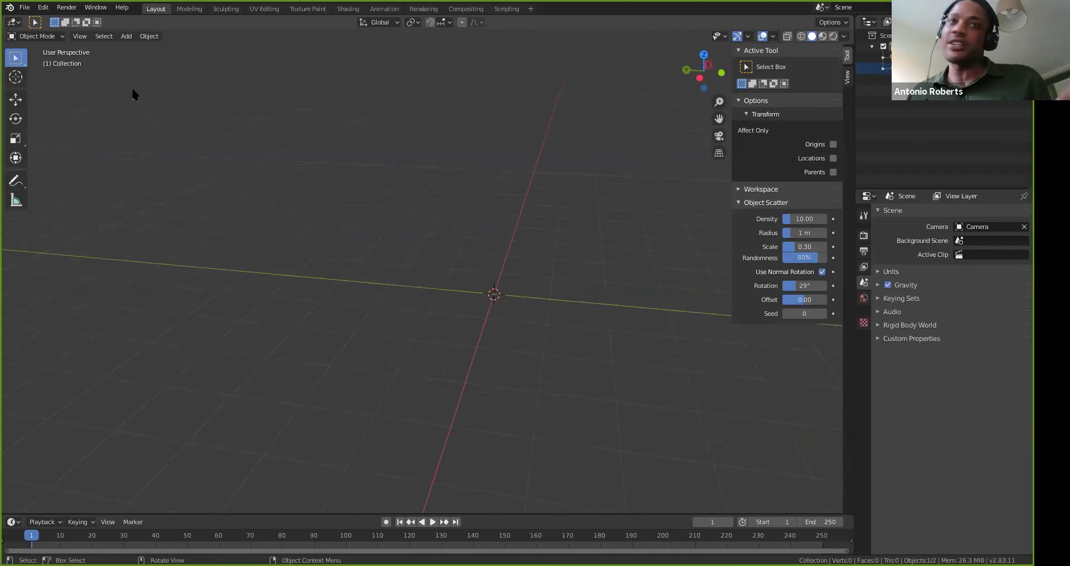
Add a cube mesh and move it about 4.3 m along the positive Y axis
click(126, 38)
click(132, 36)
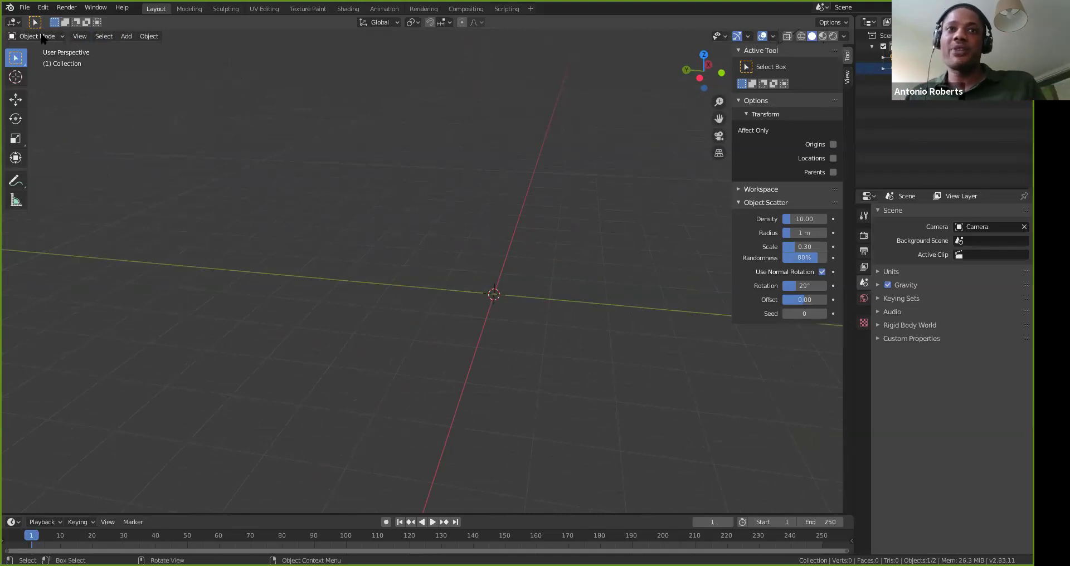
click(128, 38)
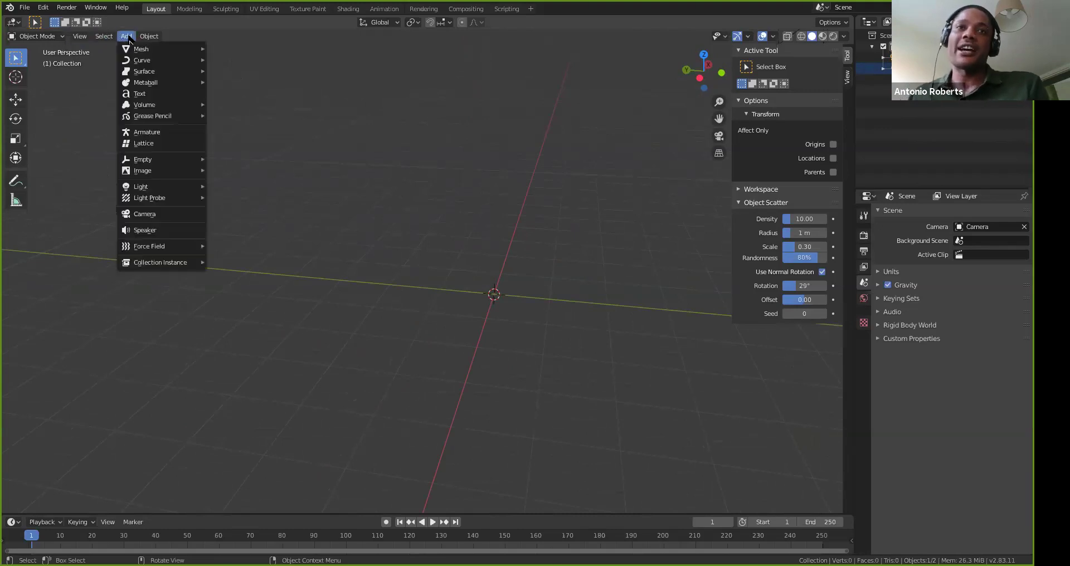
mouse_move(173, 59)
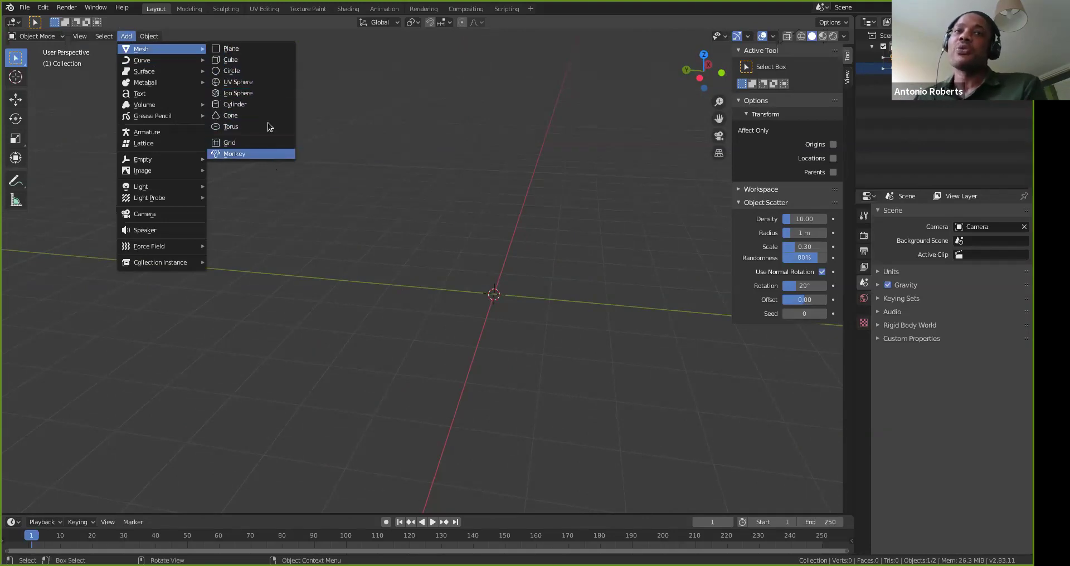
click(264, 60)
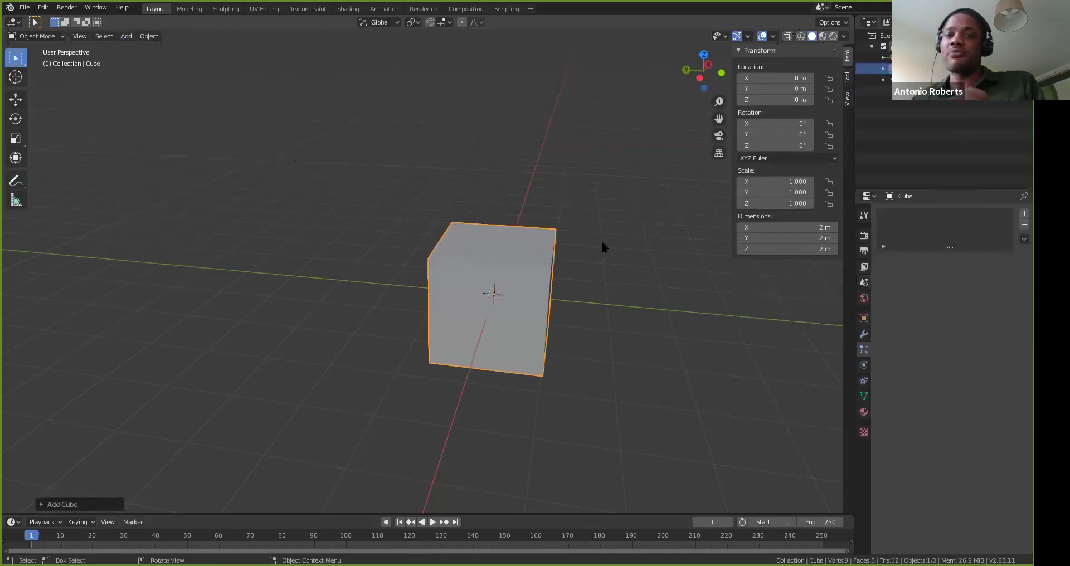
key(g)
key(y)
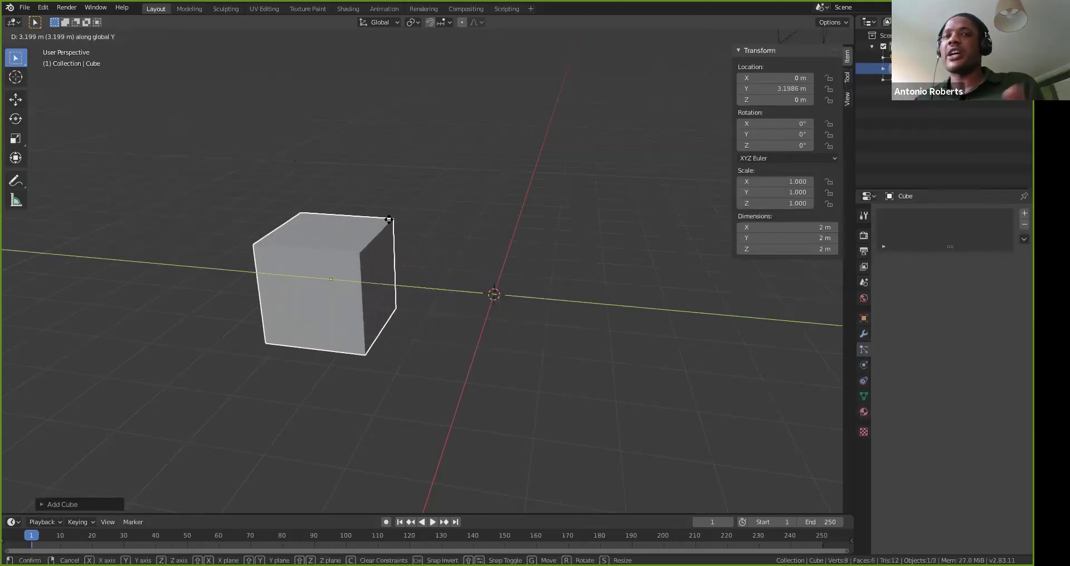
click(387, 219)
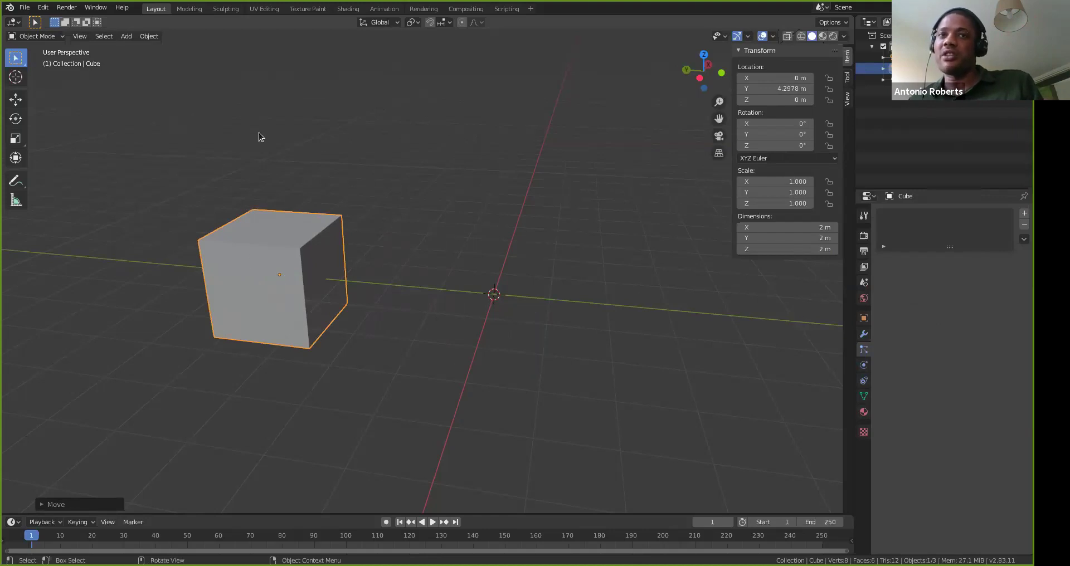
key(shift+a)
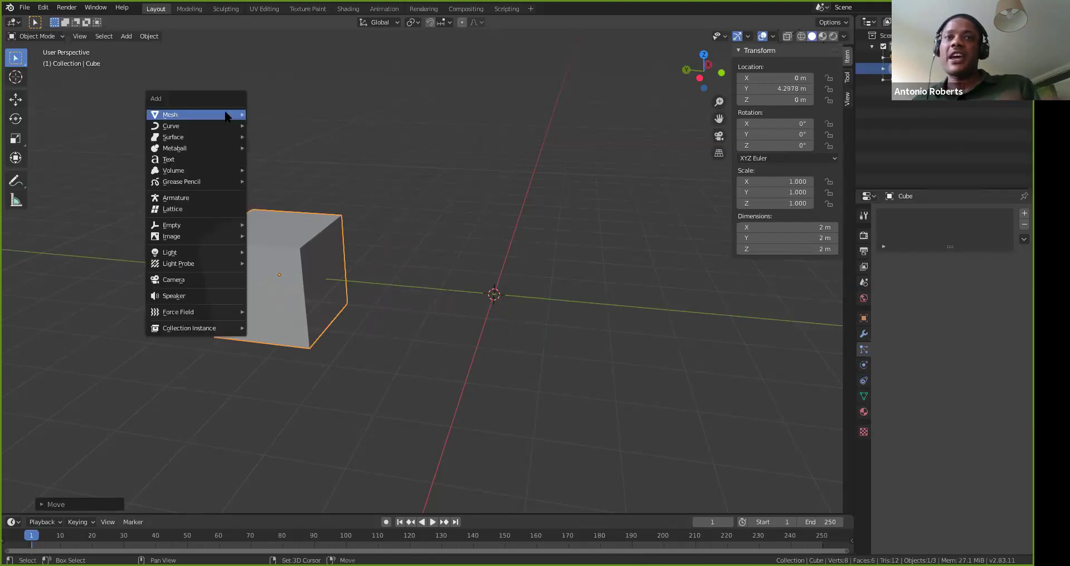
mouse_move(225, 114)
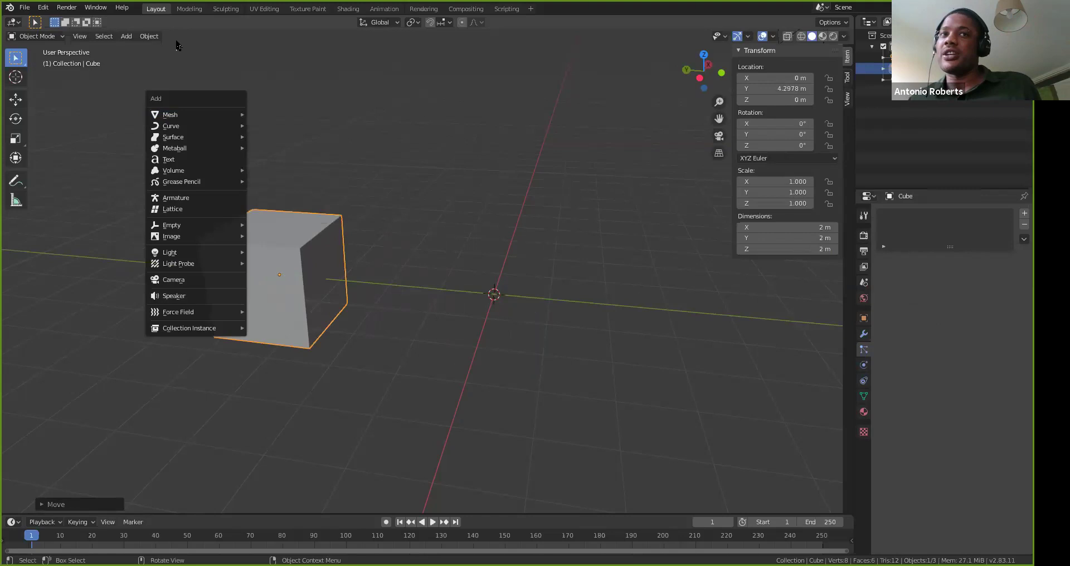
click(126, 37)
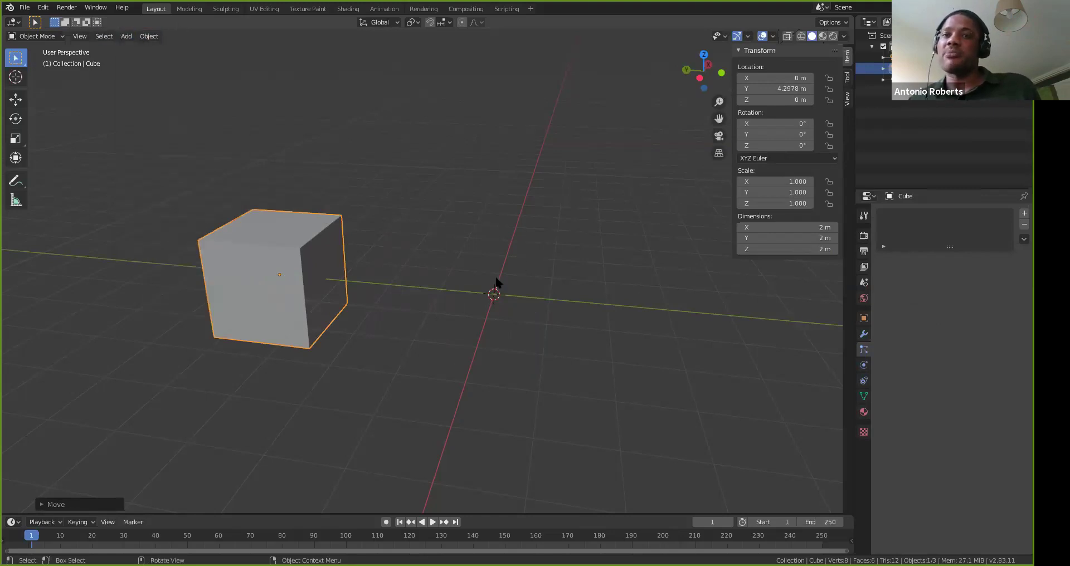
Add a UV sphere and move it about 3.9 m along the negative Y axis
key(shift+a)
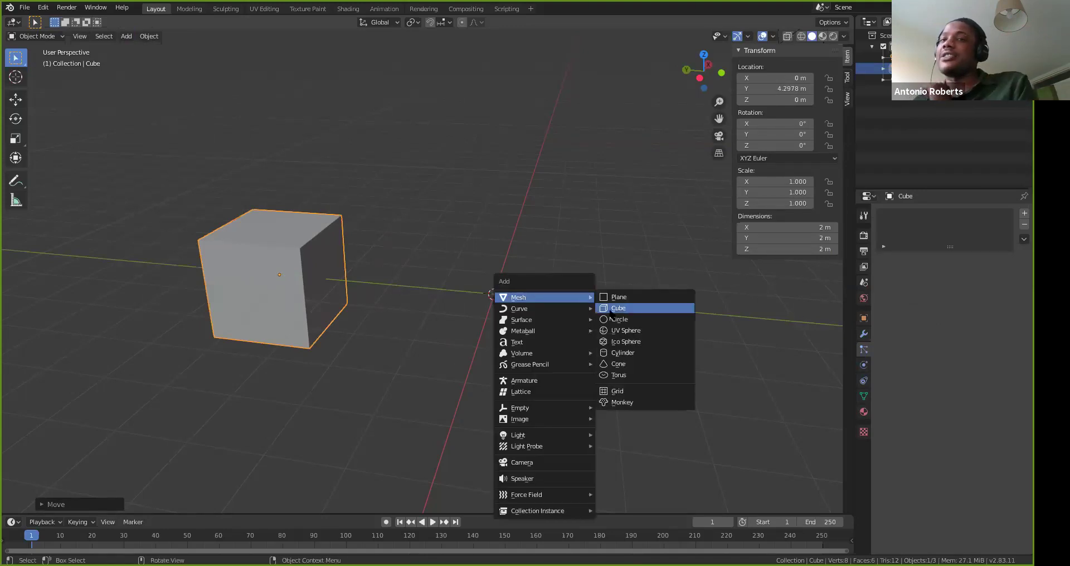
click(617, 331)
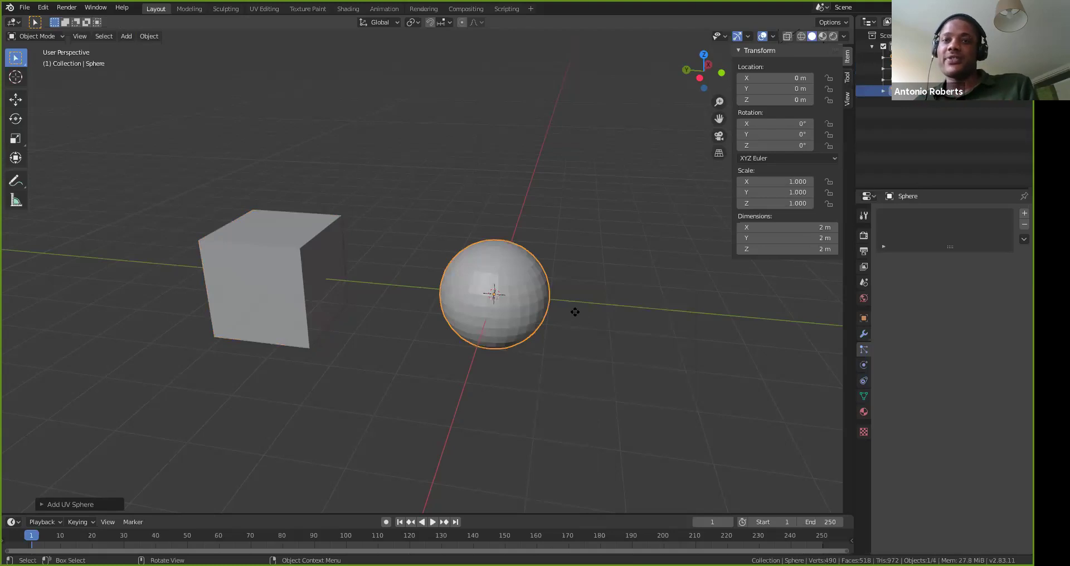
key(g)
key(y)
click(813, 341)
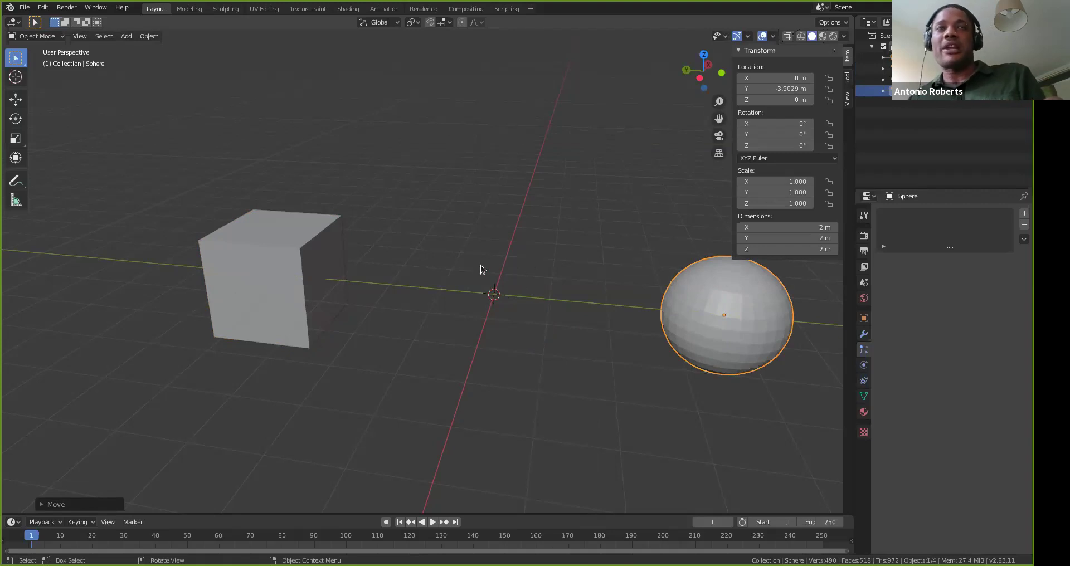
Add a monkey mesh at the world origin and rotate it about -71° around the global Z axis
key(shift+a)
mouse_move(474, 267)
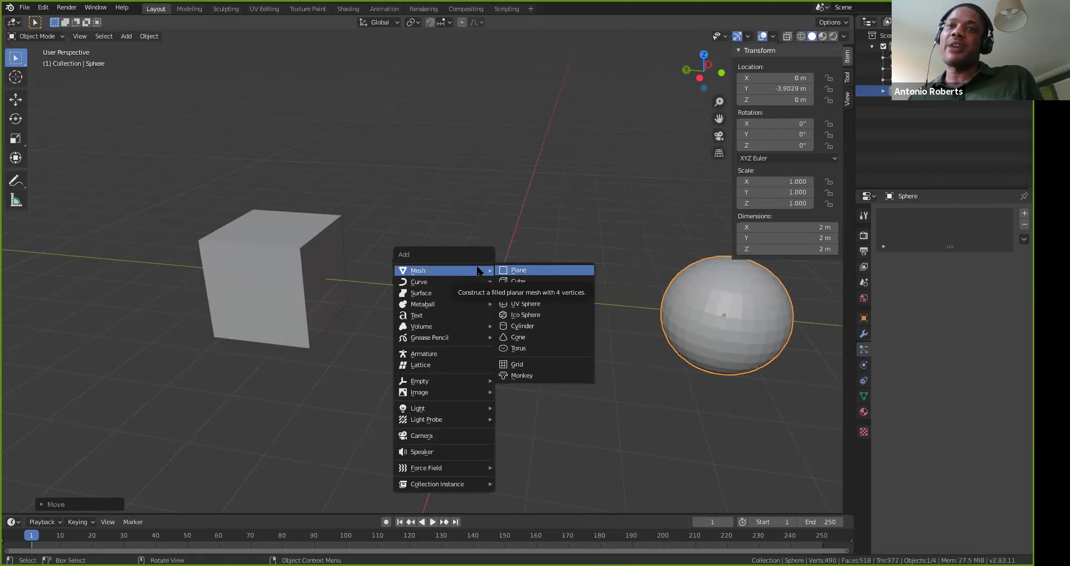
click(517, 378)
middle_drag(559, 322, 490, 308)
key(r)
key(z)
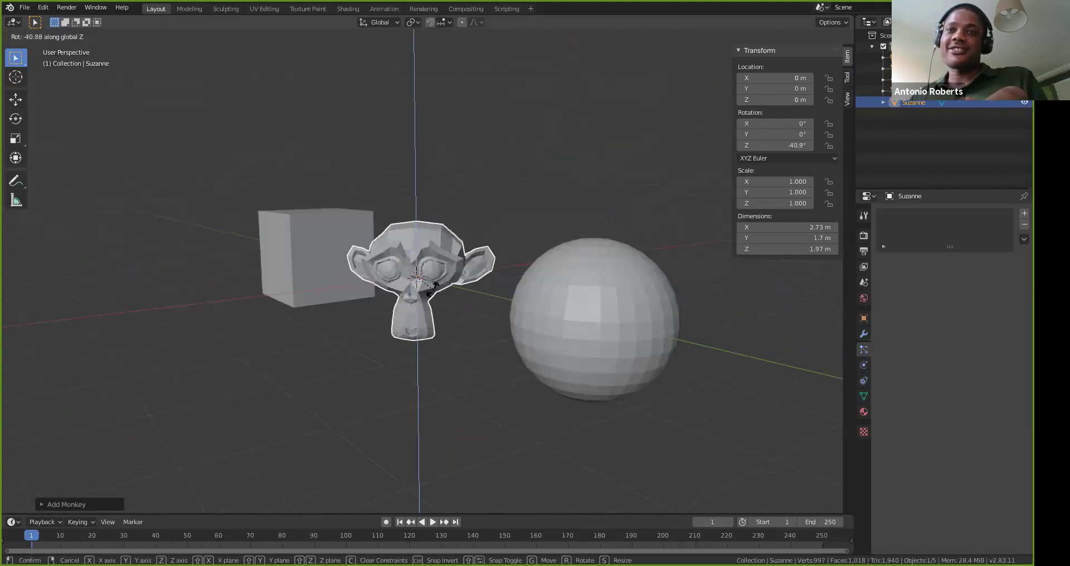
click(426, 296)
middle_drag(426, 299, 513, 299)
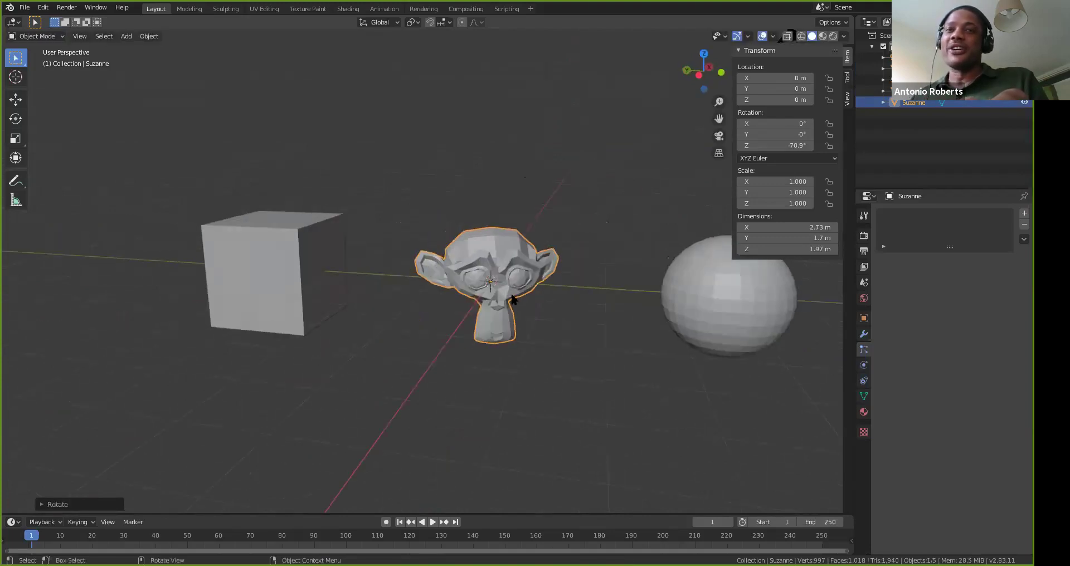
Move the monkey about 3.3 m along the negative X axis
scroll(556, 302, up, 8)
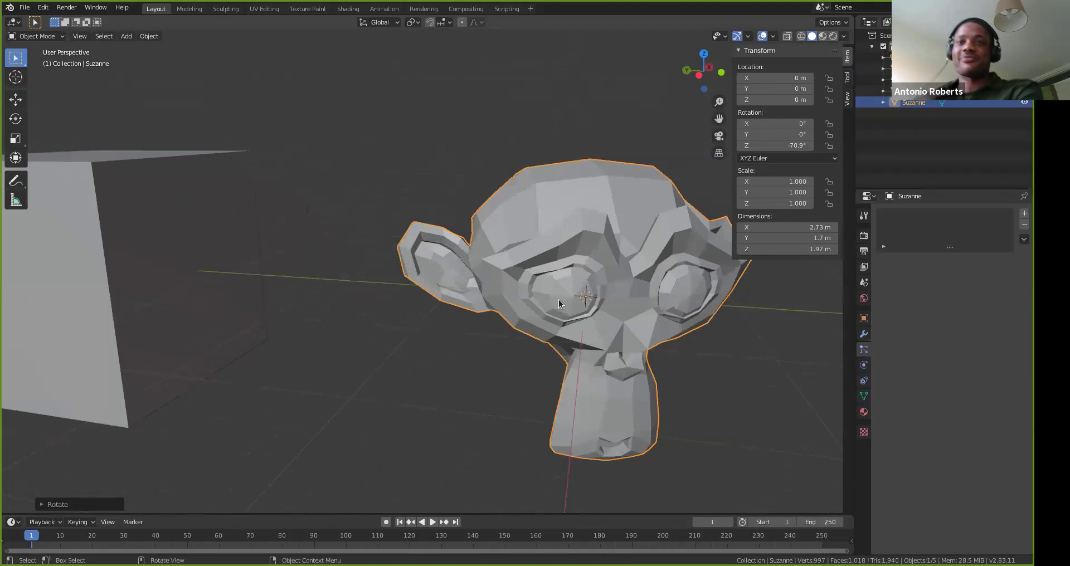
scroll(559, 301, down, 2)
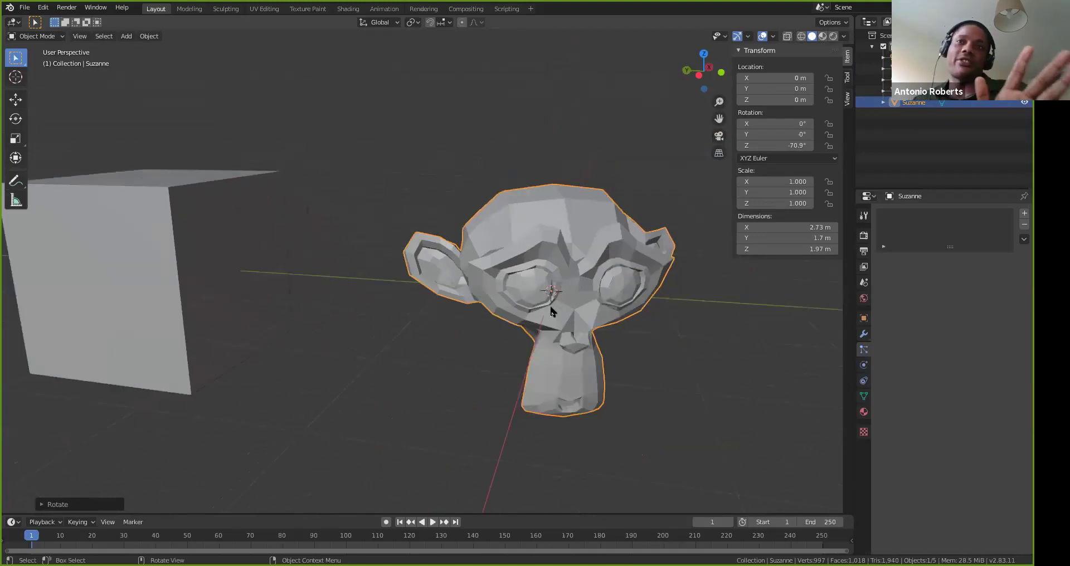
scroll(551, 311, down, 3)
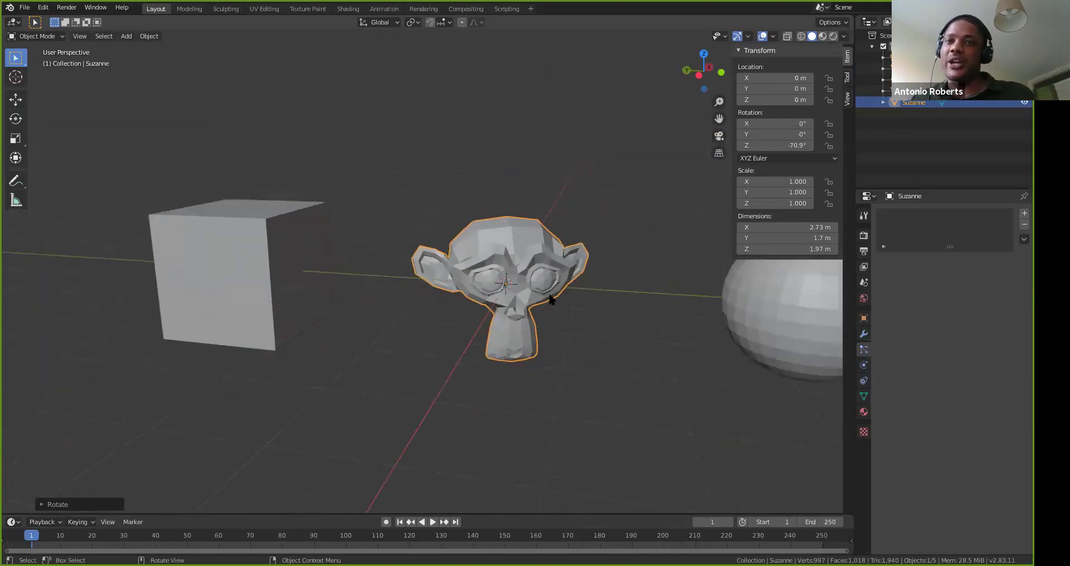
scroll(555, 299, up, 2)
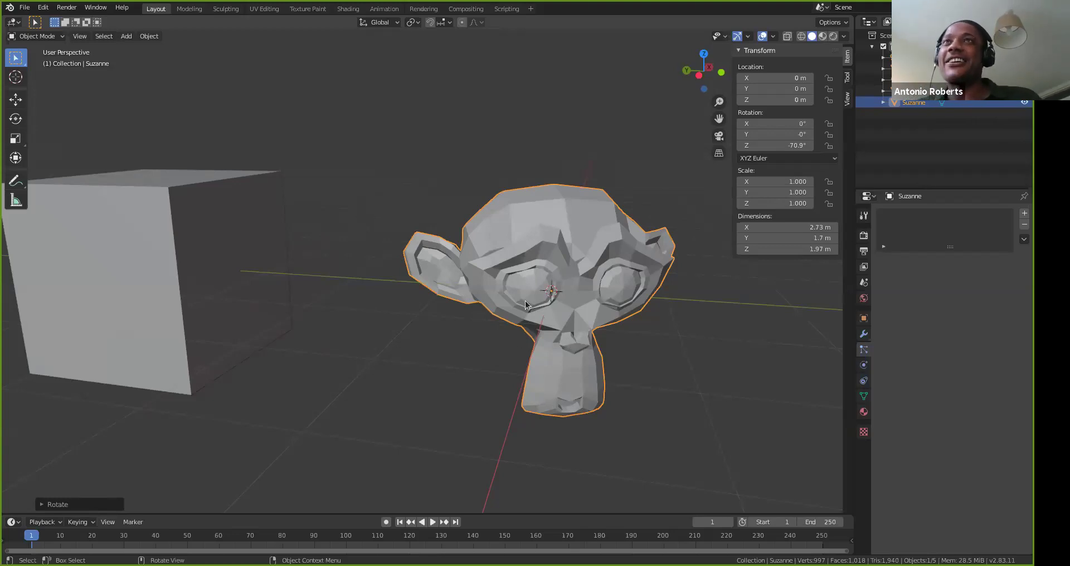
middle_drag(468, 309, 450, 296)
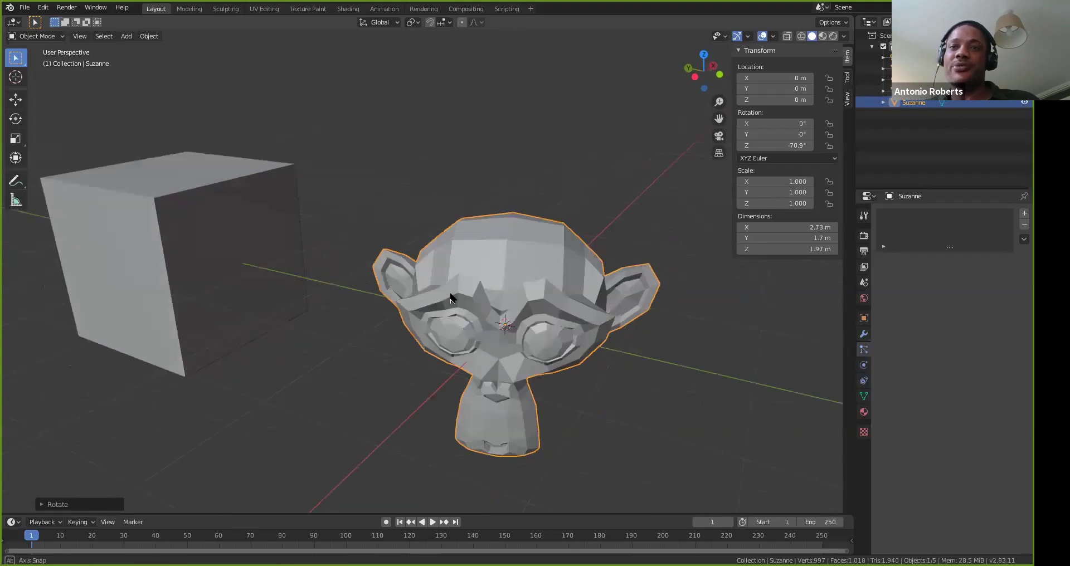
scroll(444, 286, down, 4)
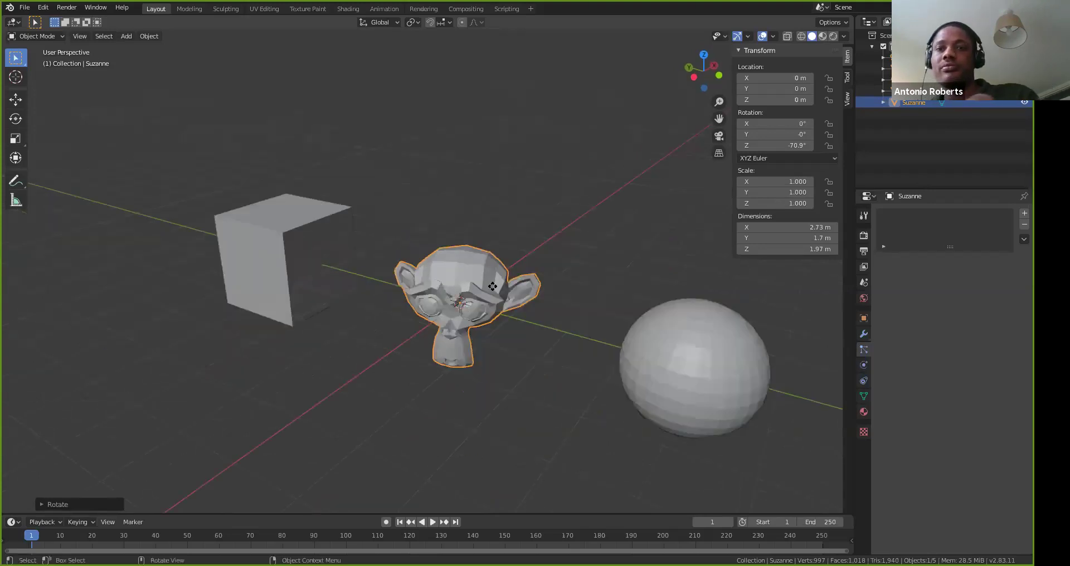
key(g)
key(y)
key(x)
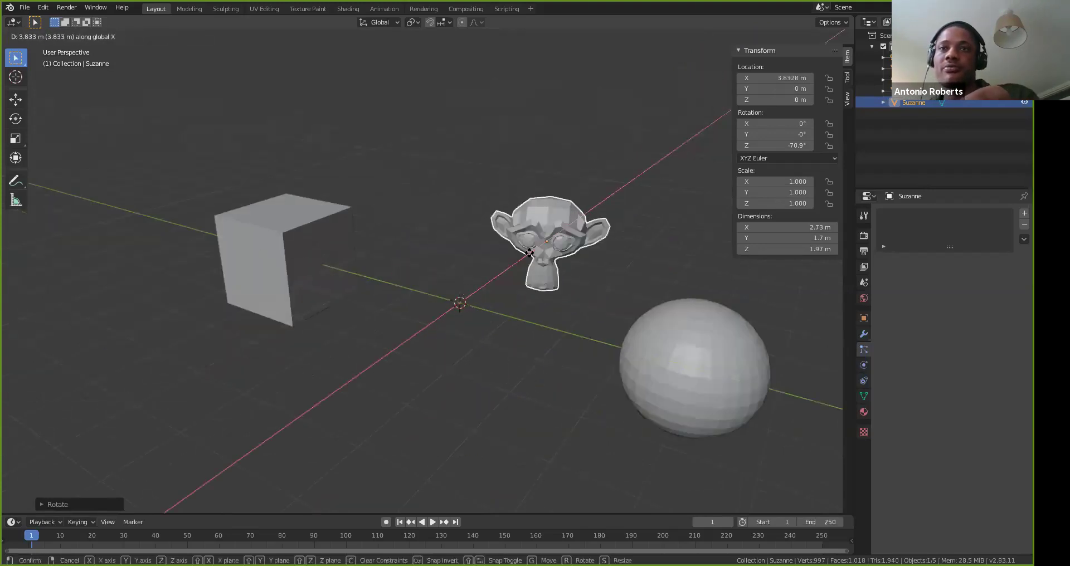
click(359, 363)
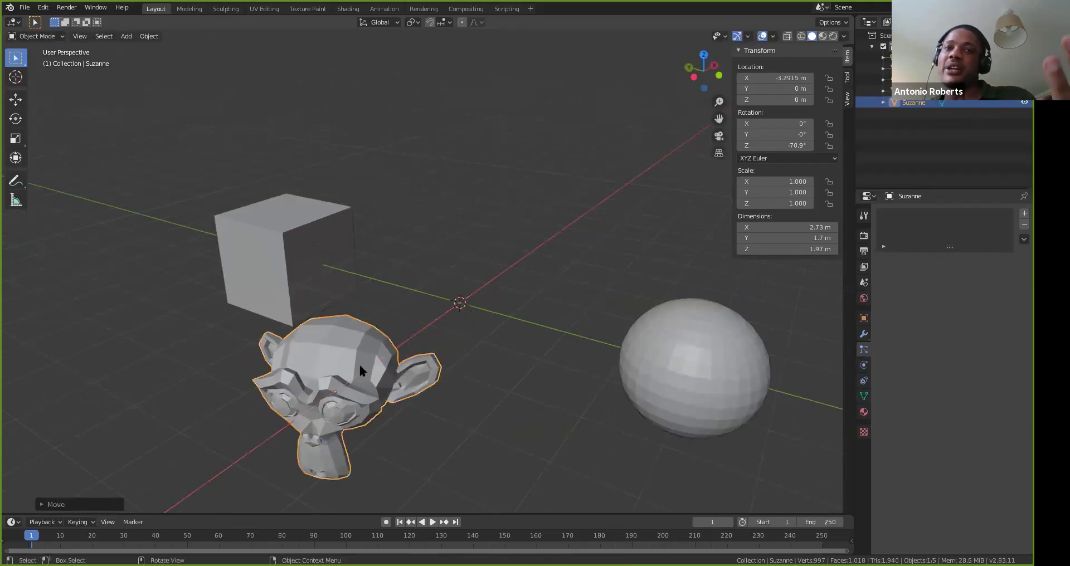
Move the cube about 5.8 m along the positive X axis
click(280, 206)
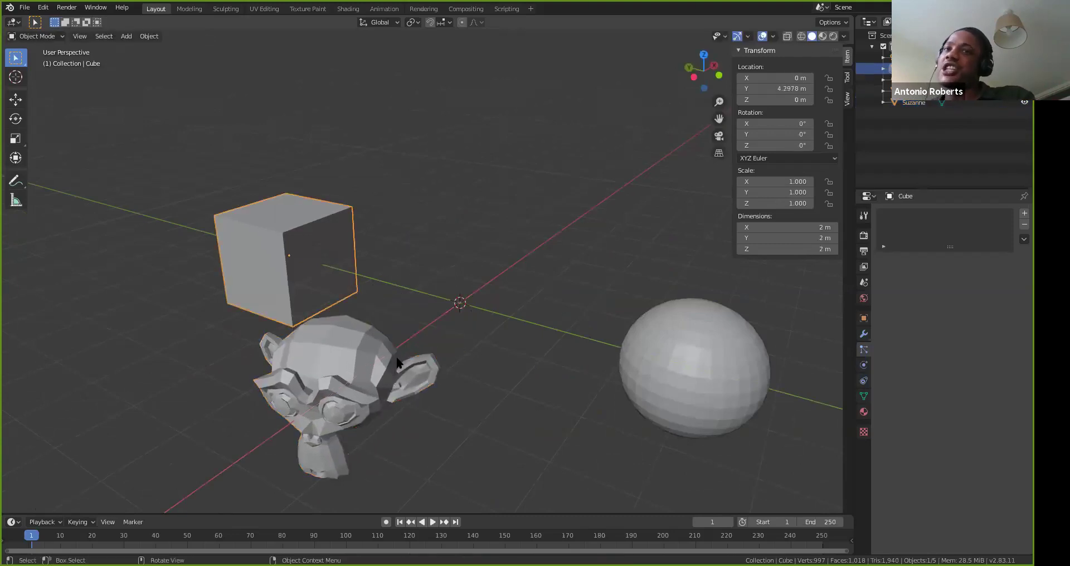
key(g)
key(x)
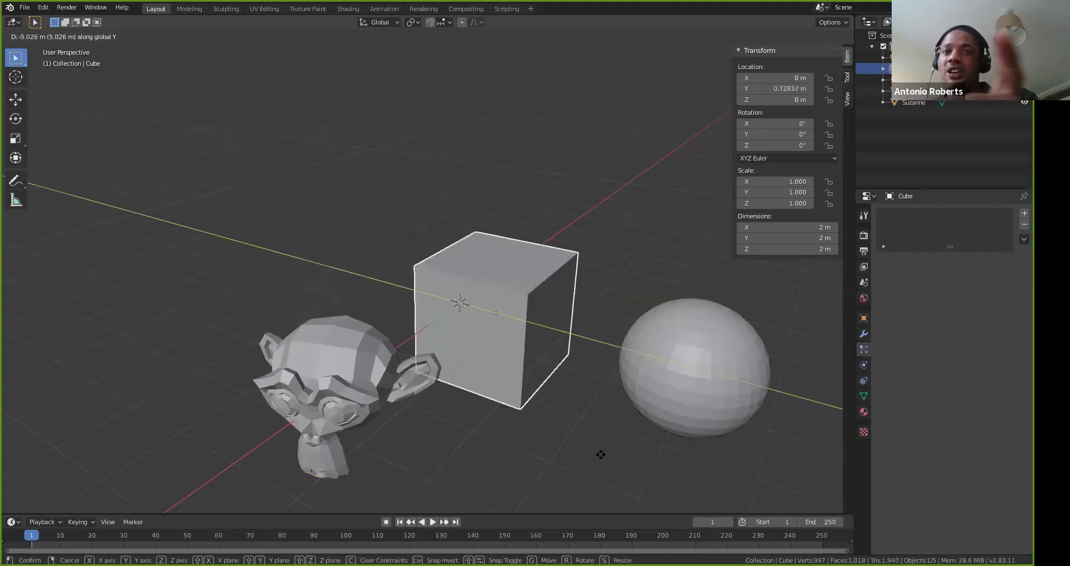
click(585, 395)
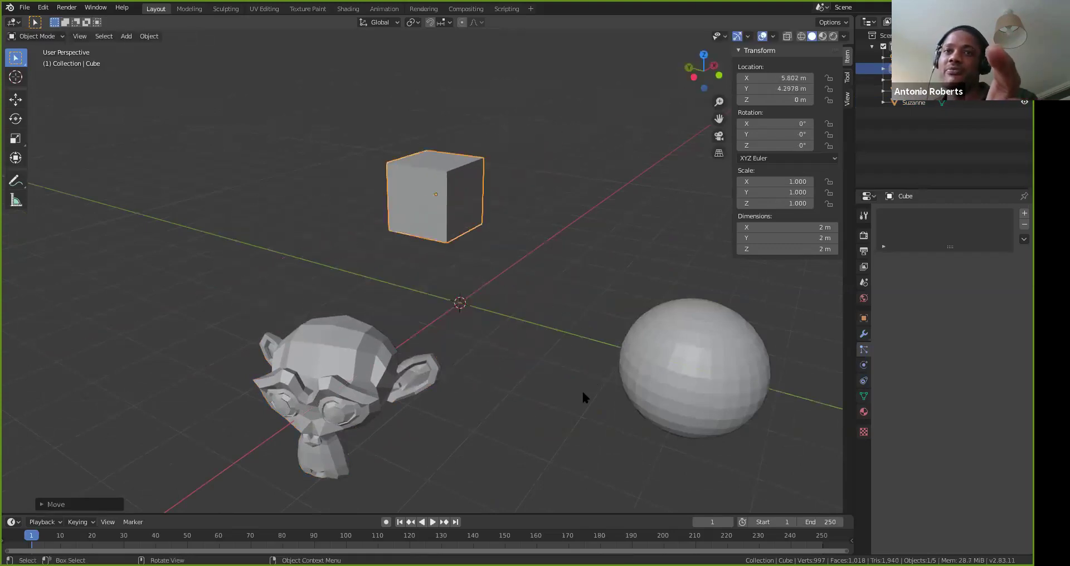
Move the UV sphere freely to the open space between the cube and monkey, and shift it about 1.5 m along negative Y
click(705, 354)
drag(705, 353, 306, 274)
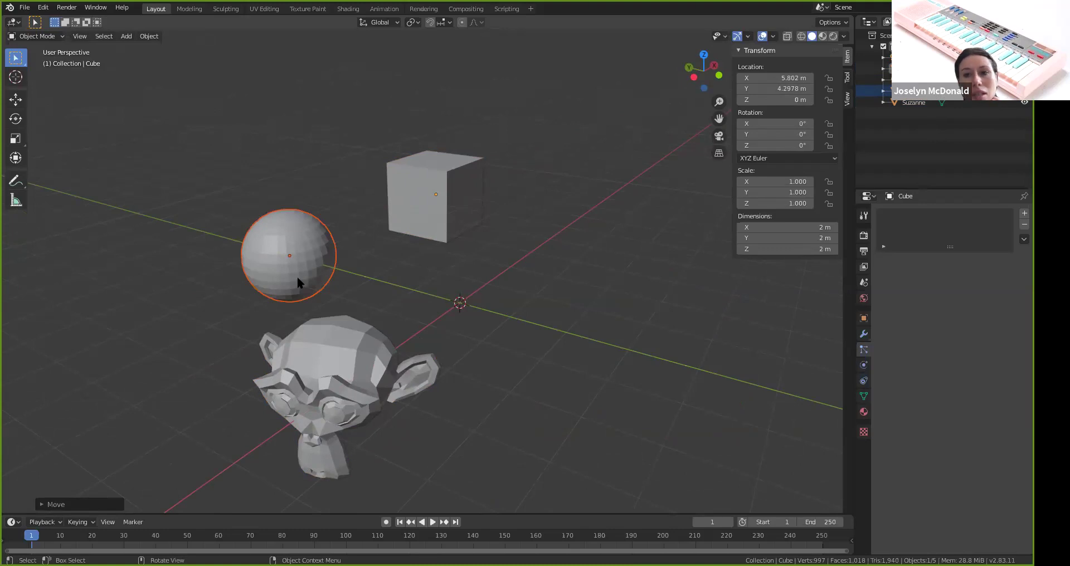
middle_drag(306, 266, 346, 346)
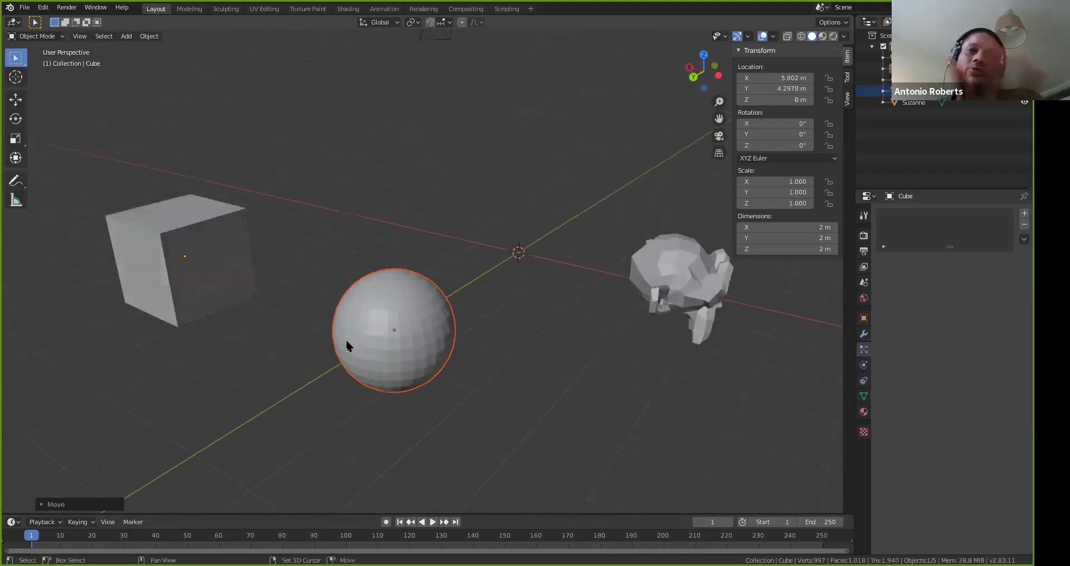
key(g)
key(y)
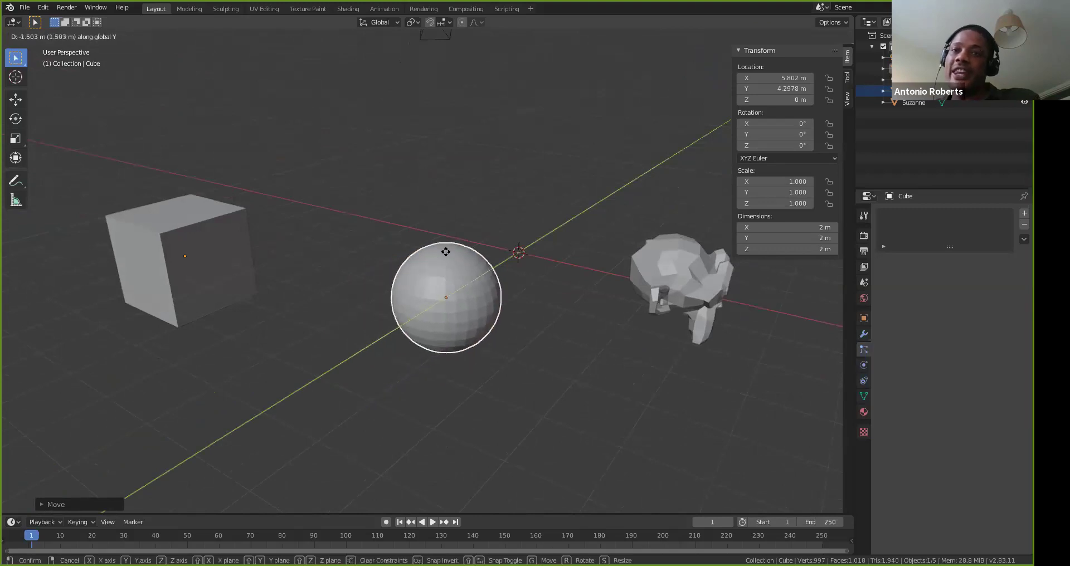
click(446, 245)
Switch the UV sphere to Edit Mode for mesh editing
scroll(563, 287, up, 4)
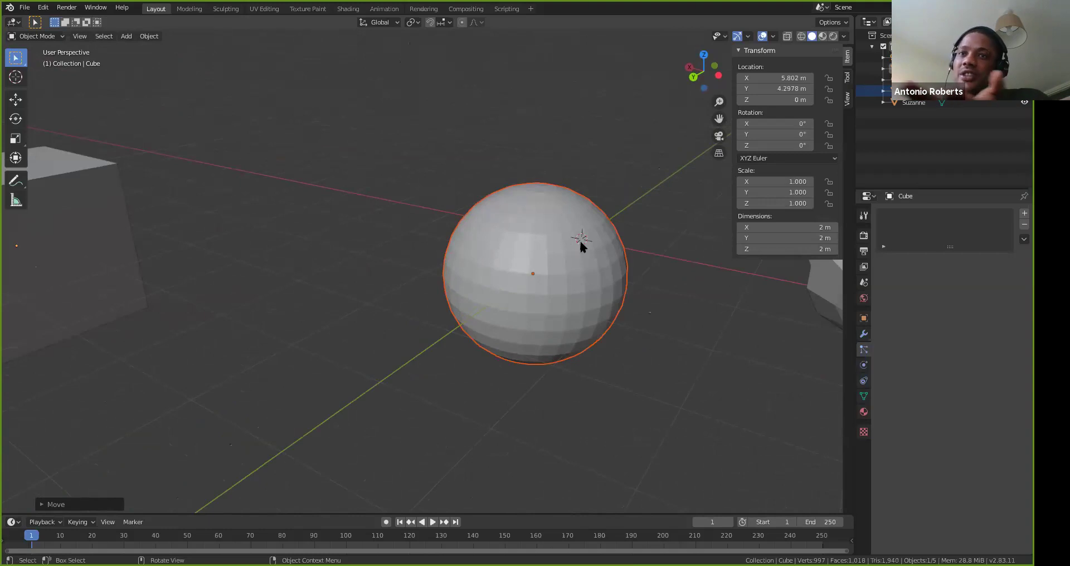
scroll(584, 246, up, 5)
scroll(532, 300, down, 1)
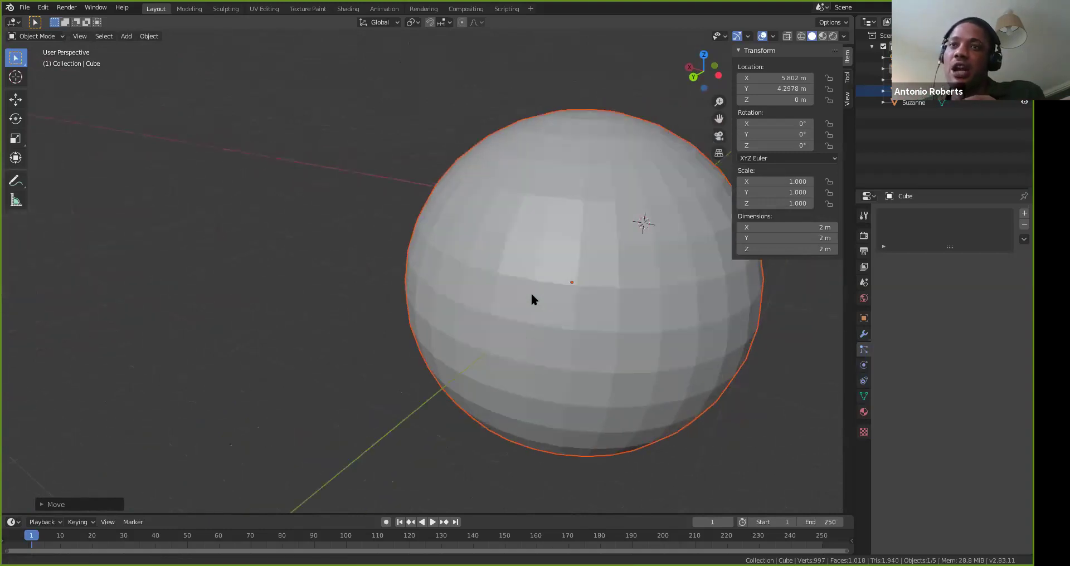
middle_drag(532, 299, 719, 306)
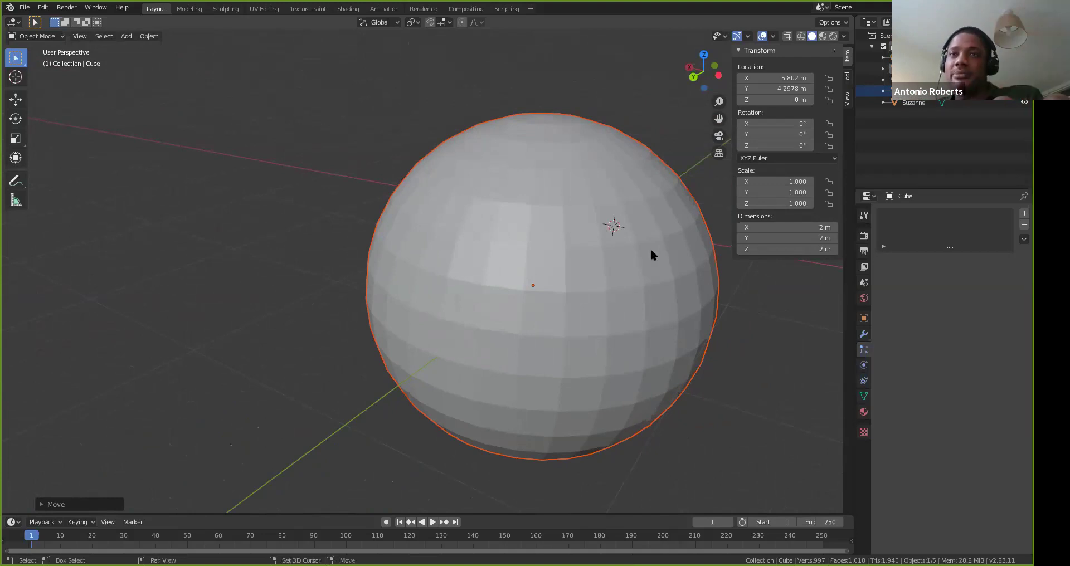
shift+middle_drag(650, 247, 590, 236)
key(Tab)
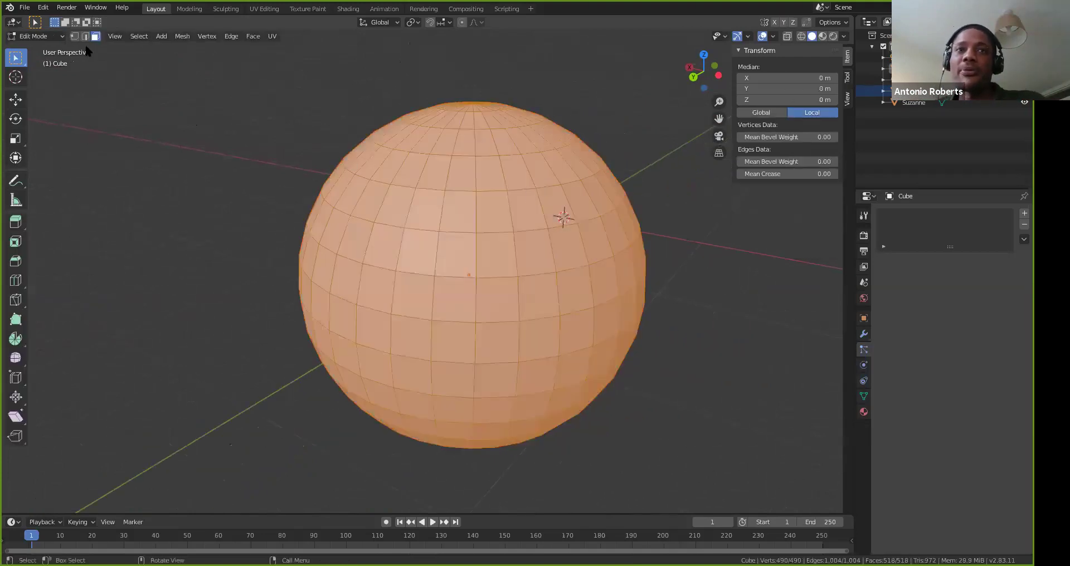
Extrude a single face on the sphere's upper half outward about 0.55 m and undo the extrusion
click(517, 205)
middle_drag(496, 256, 530, 214)
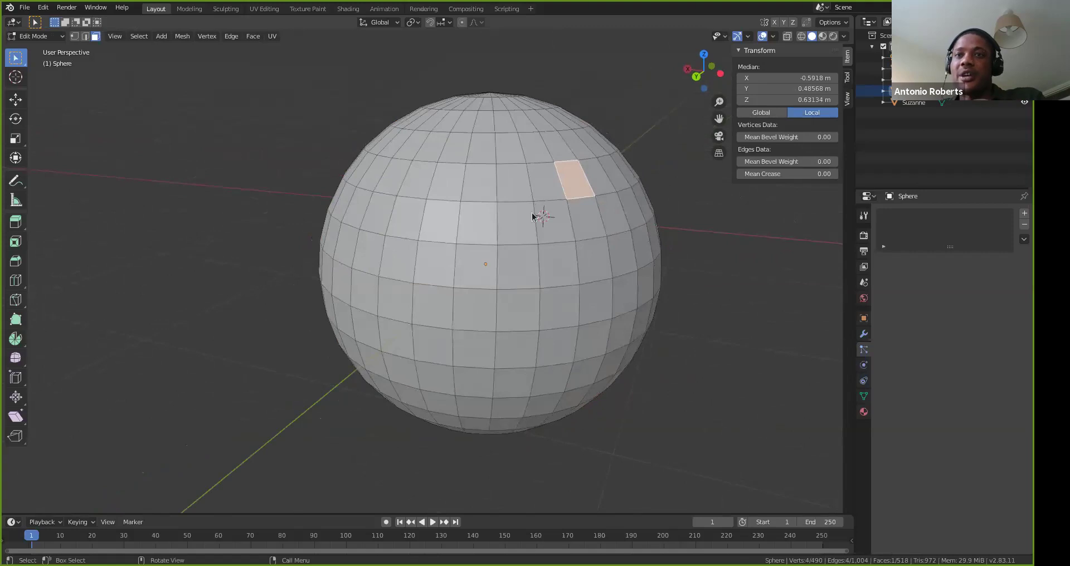
key(e)
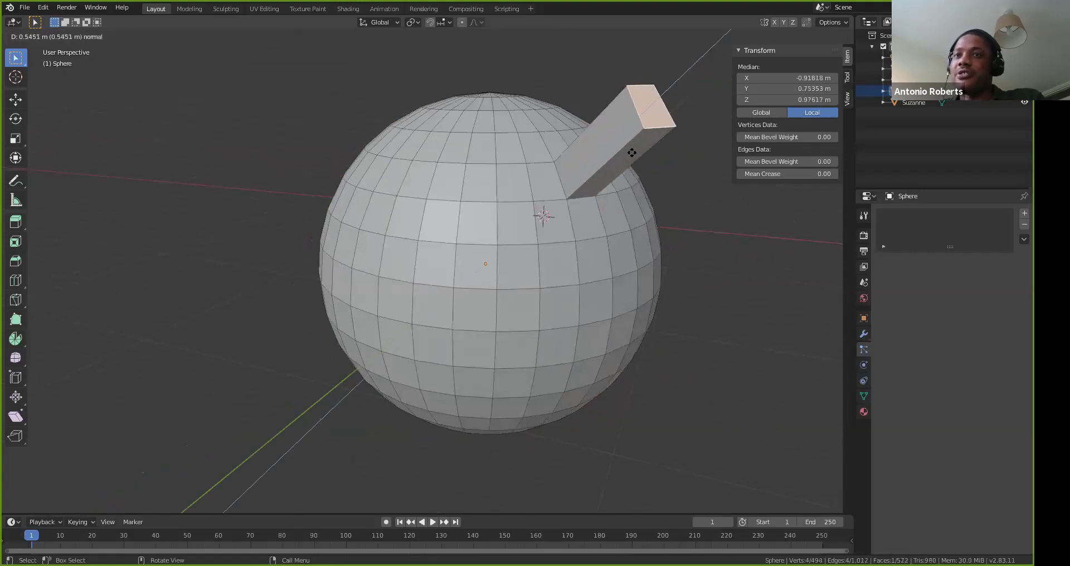
click(634, 150)
middle_drag(617, 179, 452, 282)
key(ctrl+z)
Select a two-by-two block of neighbouring faces on the sphere's side and extrude it outward
key(a)
click(427, 333)
shift+click(459, 331)
shift+click(460, 362)
shift+click(417, 403)
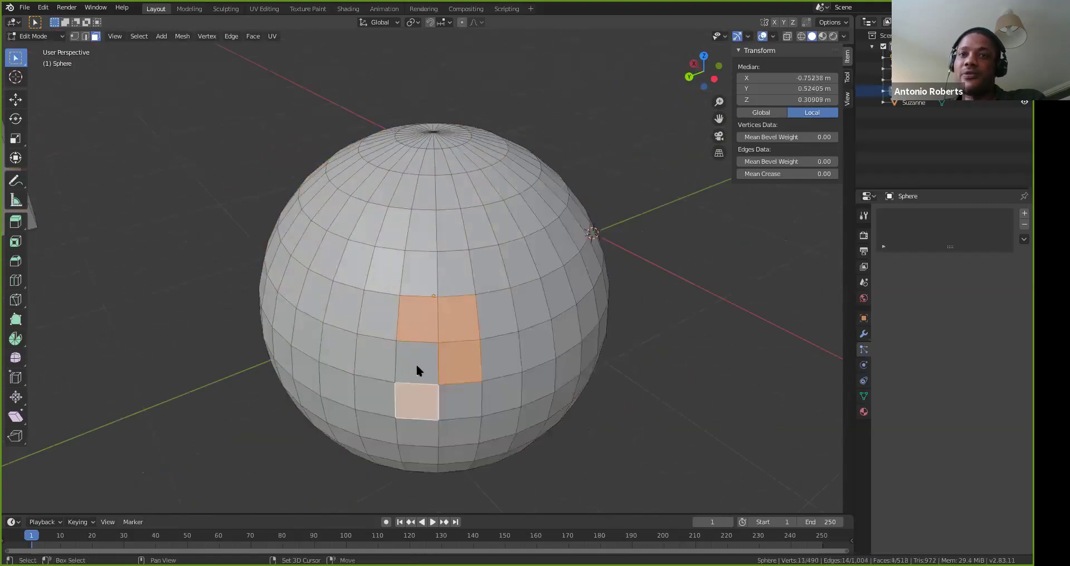
shift+click(417, 363)
shift+click(417, 404)
shift+click(414, 405)
middle_drag(413, 405, 369, 338)
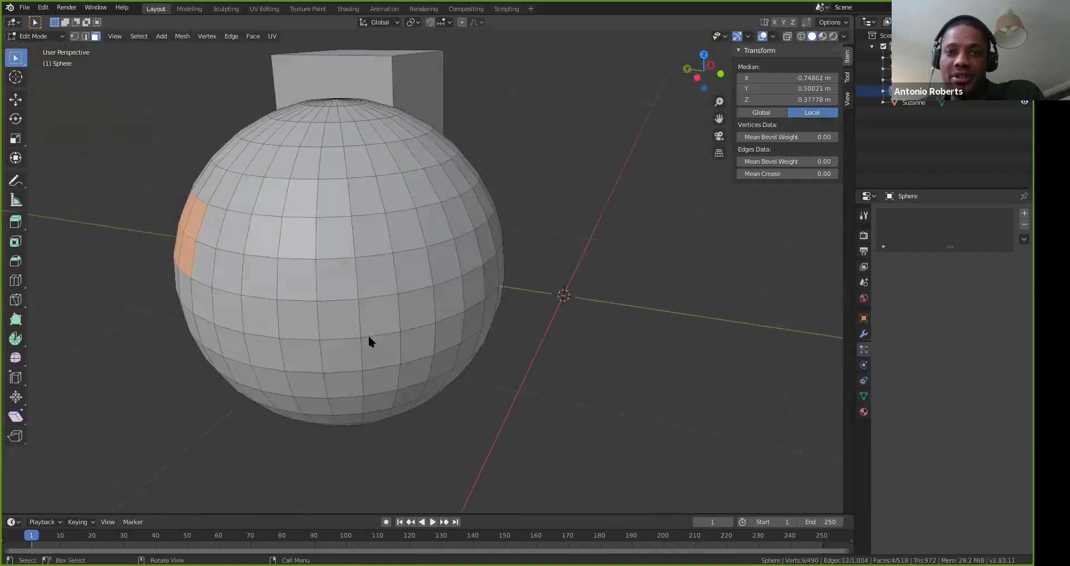
key(e)
click(315, 273)
middle_drag(315, 273, 357, 299)
Freely move one end face of the extruded block, and undo both this move and the block's extrusion
click(401, 169)
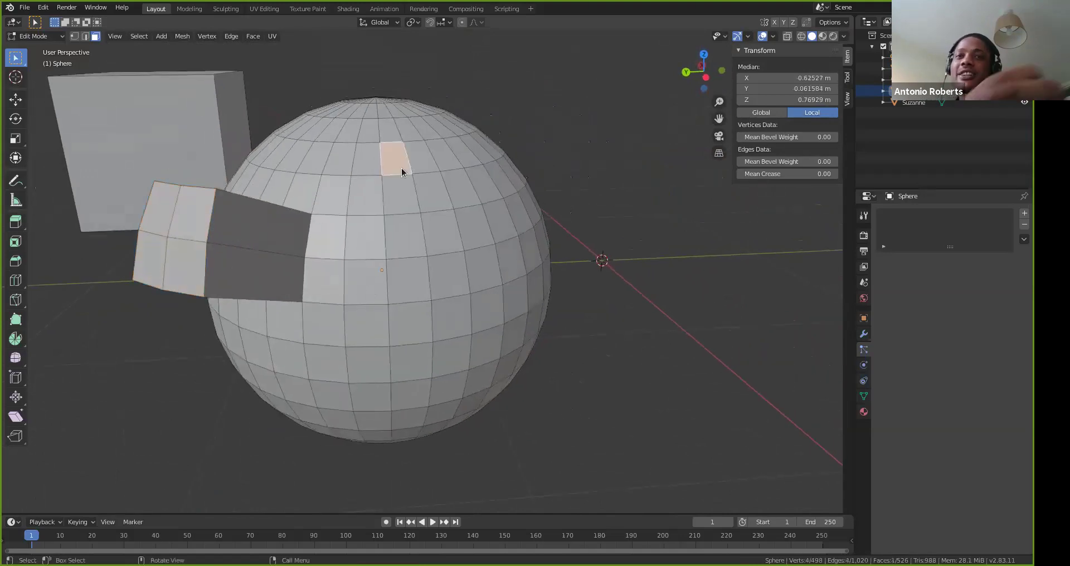
click(202, 225)
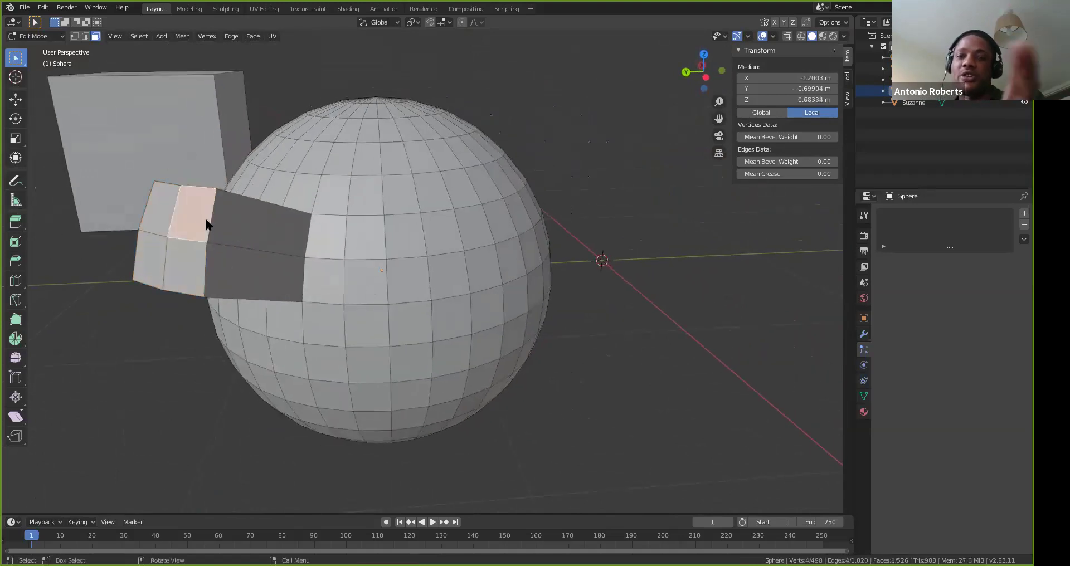
key(g)
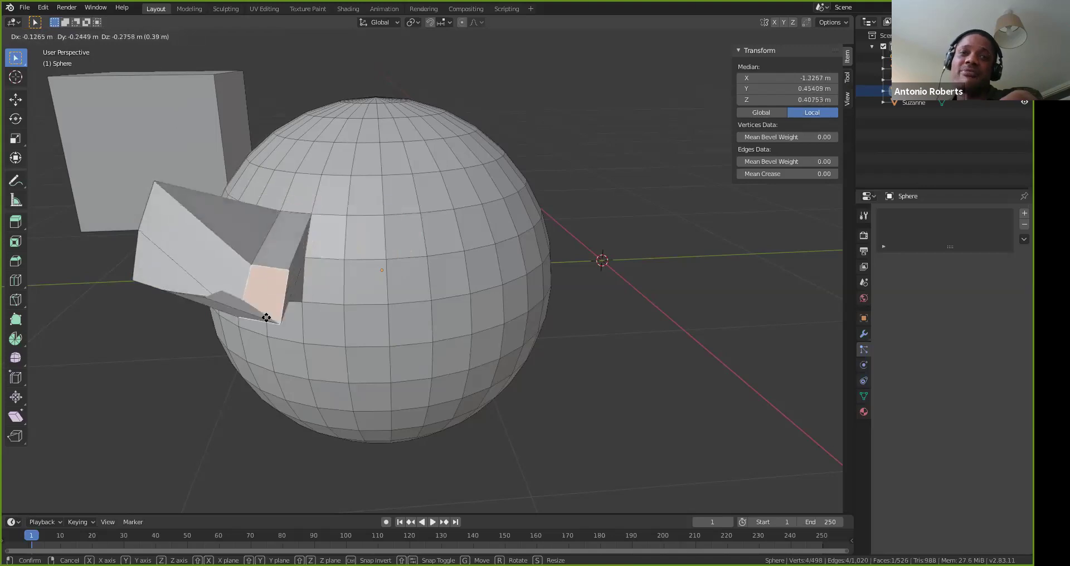
click(310, 361)
key(ctrl+z)
key(ctrl+z)
key(ctrl+z)
key(ctrl+z)
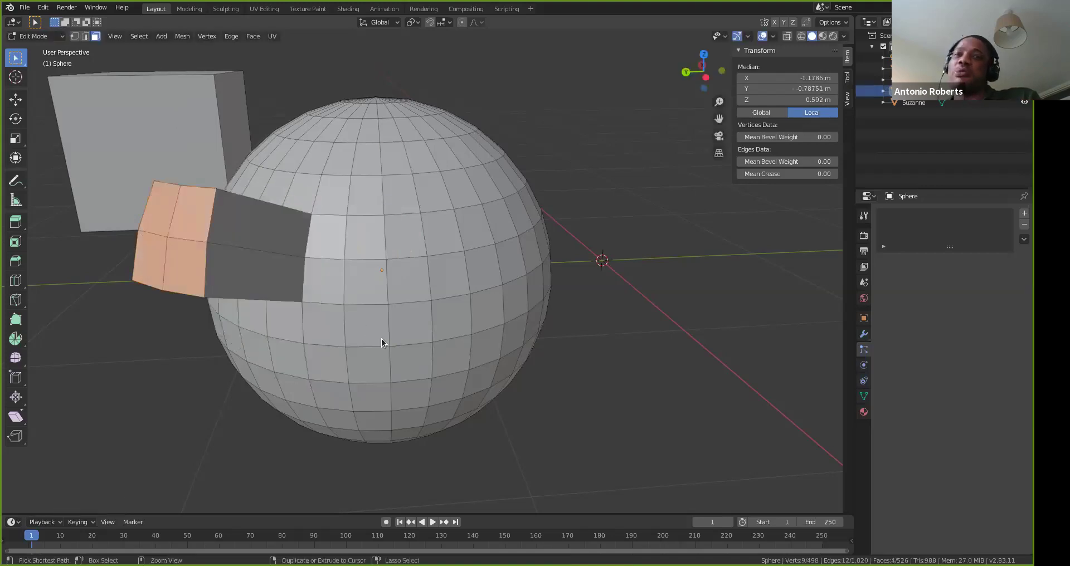
Select two separate faces on the sphere's upper half and delete them as faces
middle_drag(423, 258, 502, 238)
click(500, 237)
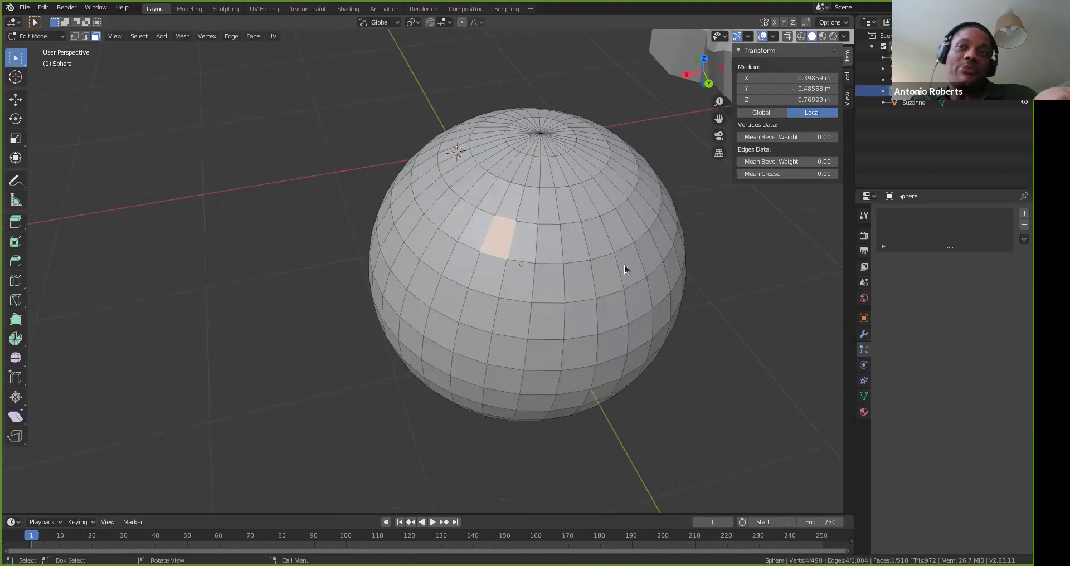
shift+click(574, 280)
key(x)
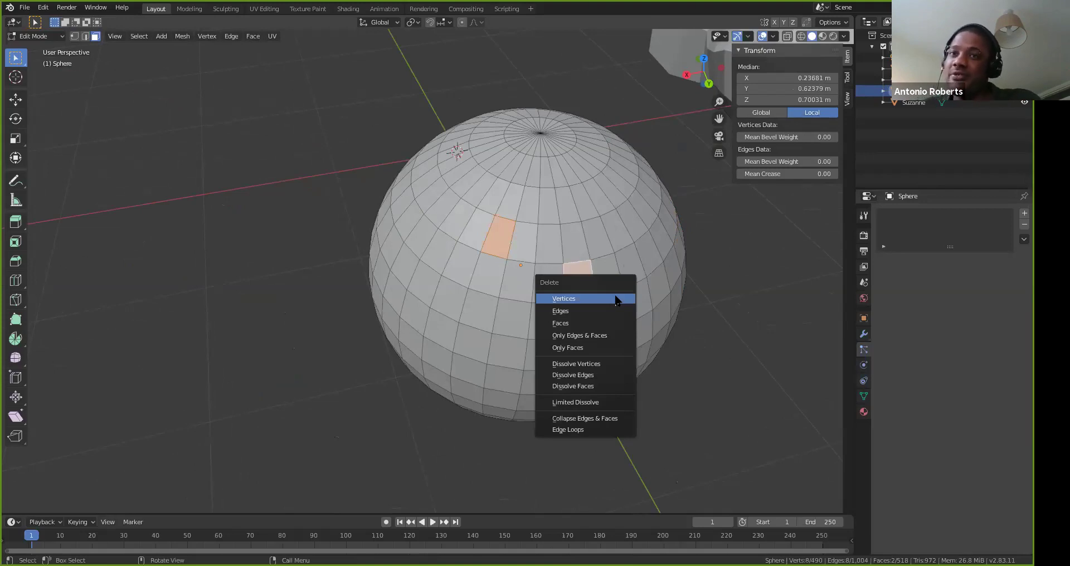
key(Down)
key(Down)
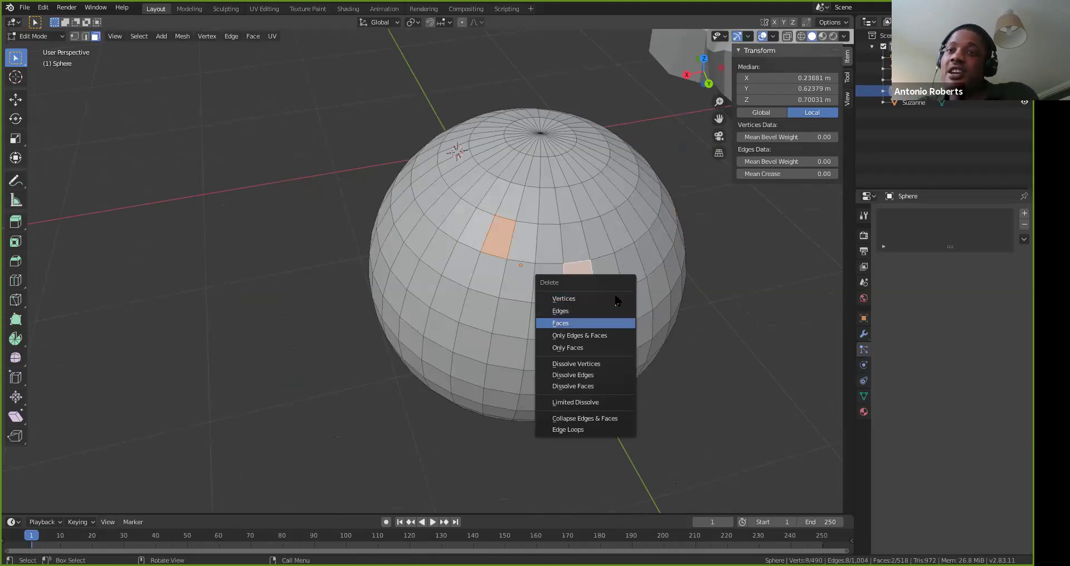
key(Return)
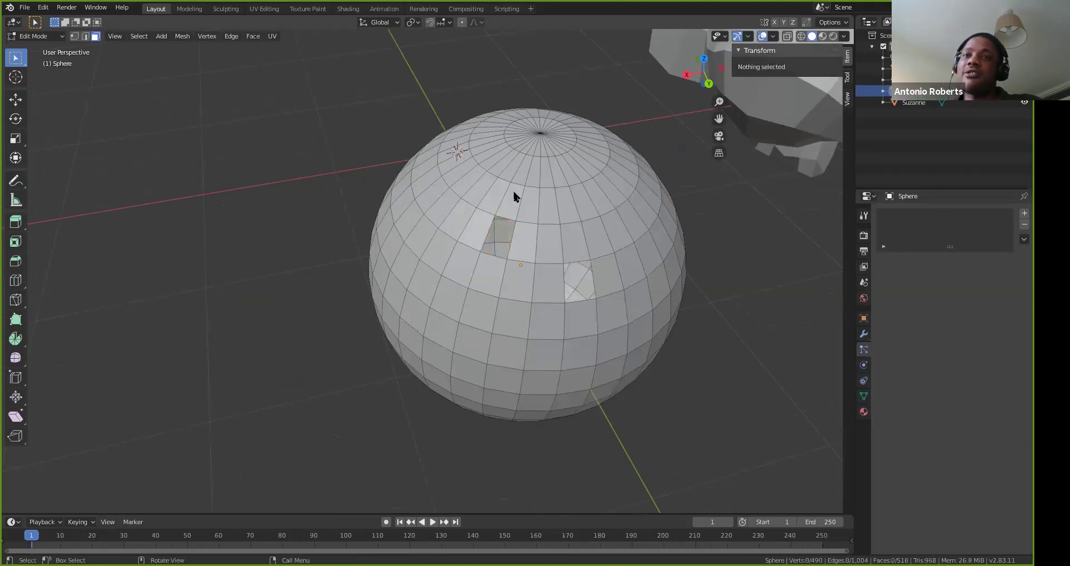
Select a cluster of seven adjoining faces on the sphere's side and delete them as faces to open a hole
middle_drag(545, 328, 500, 277)
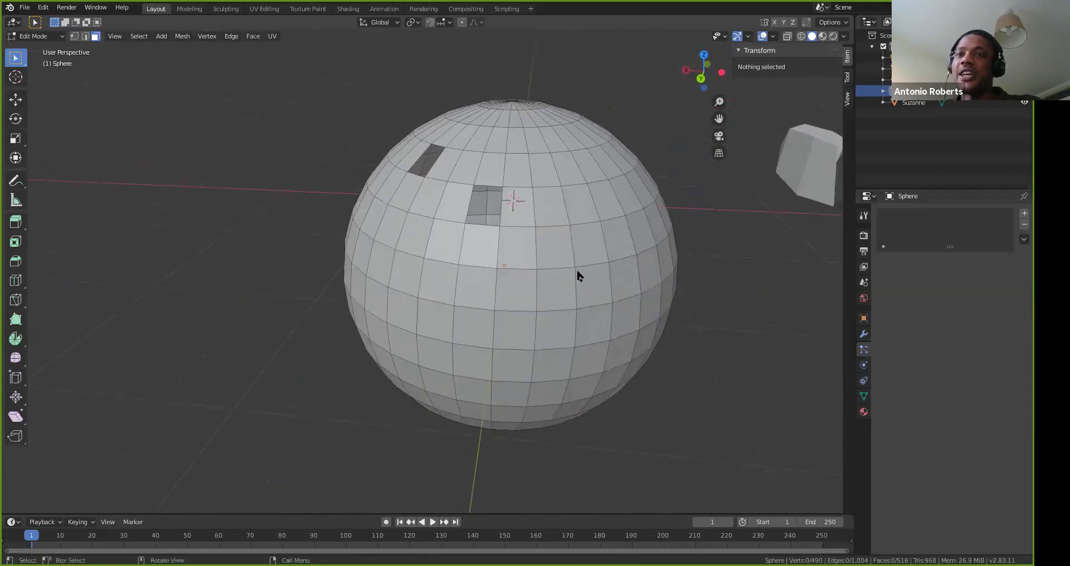
click(555, 290)
shift+click(617, 238)
shift+click(624, 301)
shift+click(591, 288)
shift+click(587, 316)
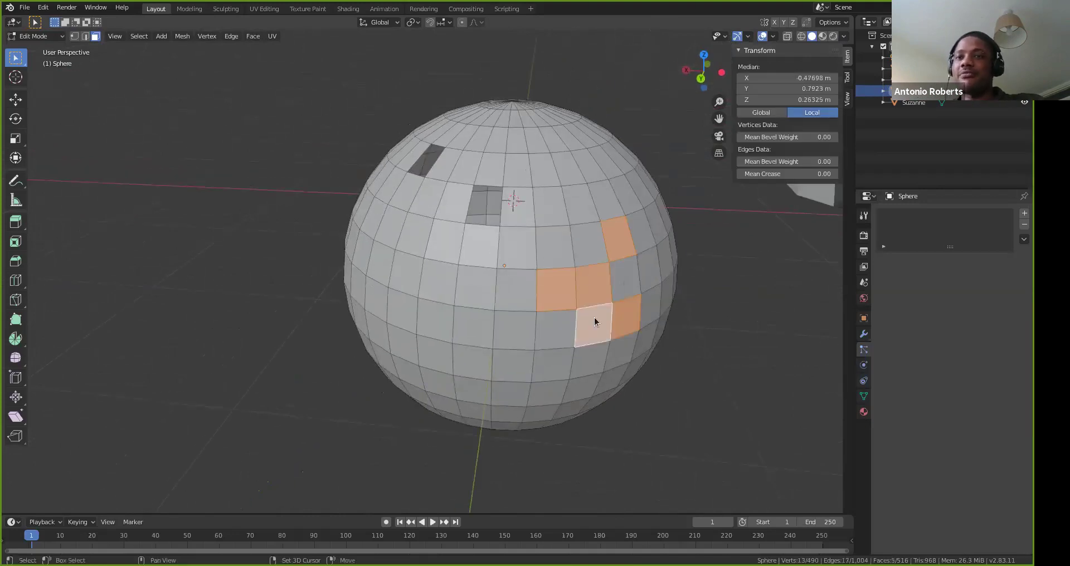
shift+click(585, 242)
shift+click(628, 269)
middle_drag(554, 242, 554, 243)
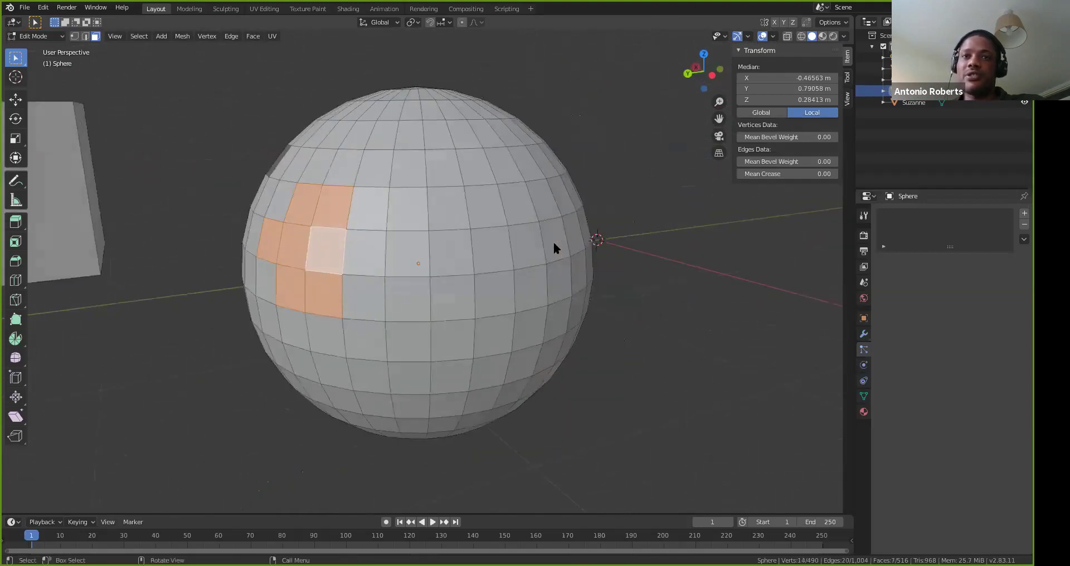
key(x)
click(555, 247)
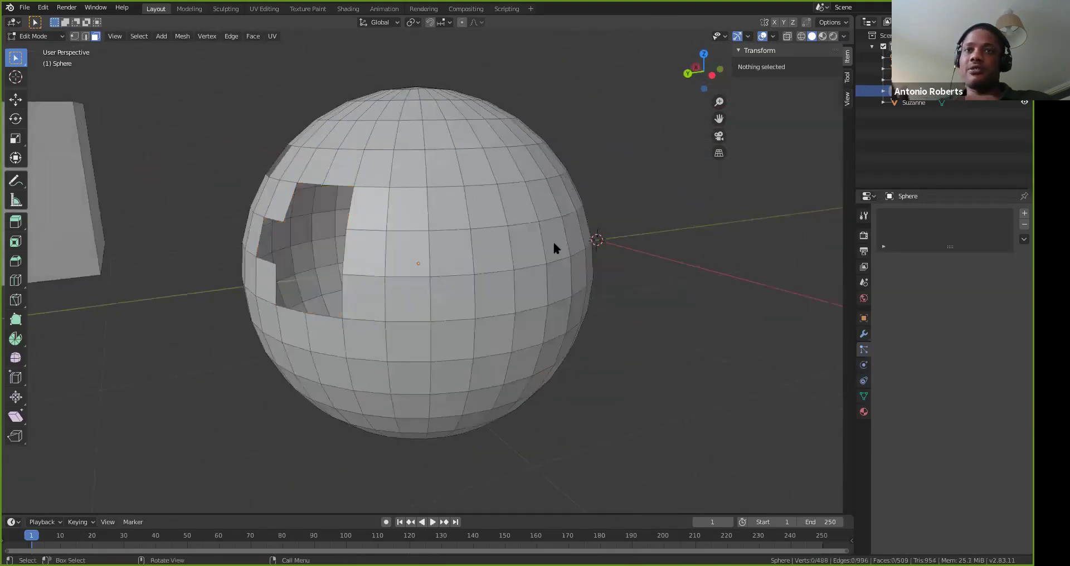
middle_drag(414, 341, 457, 268)
scroll(458, 269, up, 4)
scroll(460, 269, down, 3)
scroll(459, 270, up, 4)
scroll(454, 268, down, 5)
scroll(453, 268, down, 5)
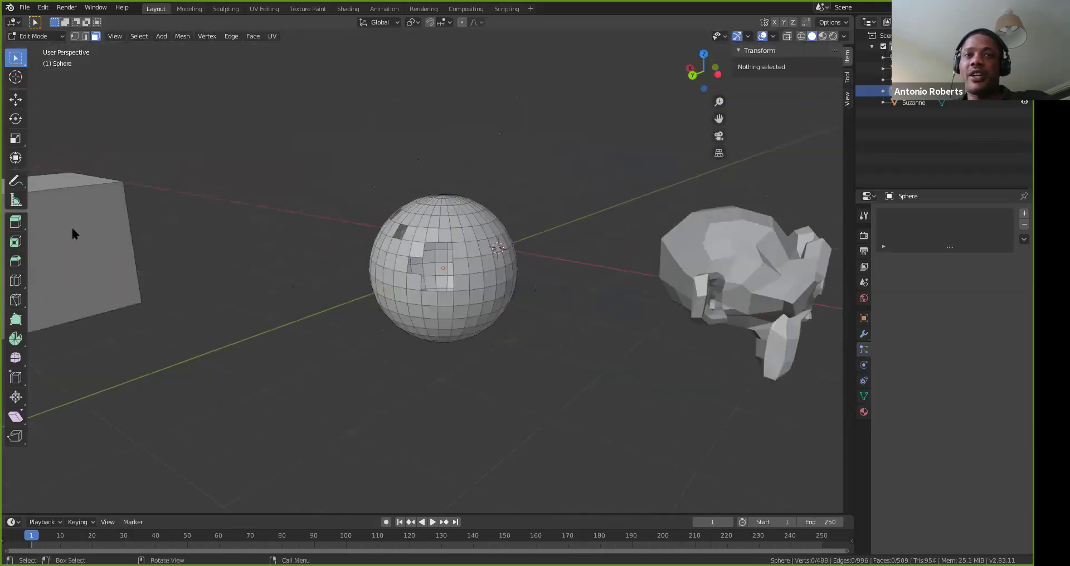
click(84, 239)
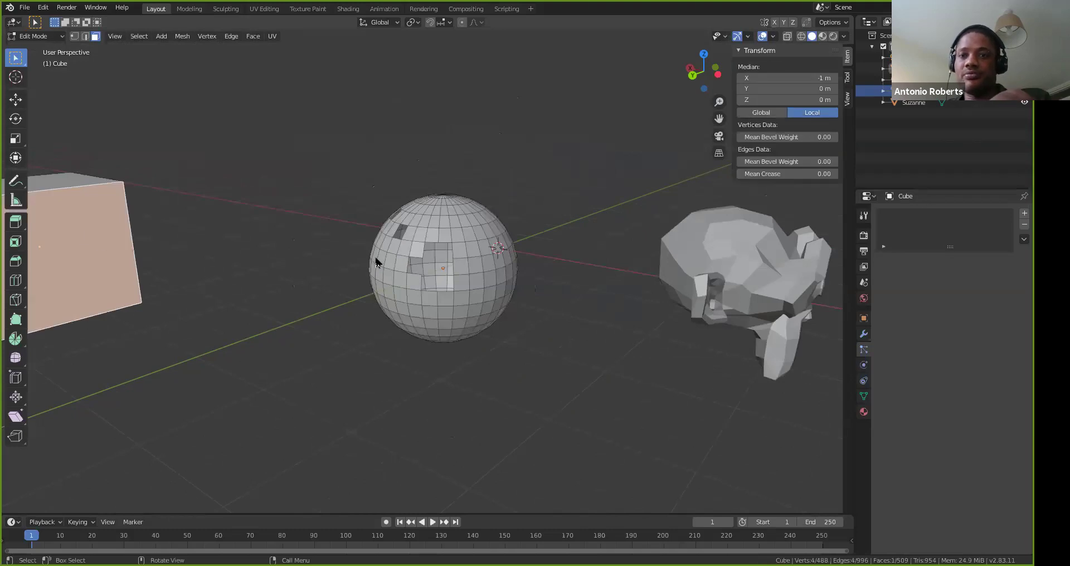
key(g)
key(Escape)
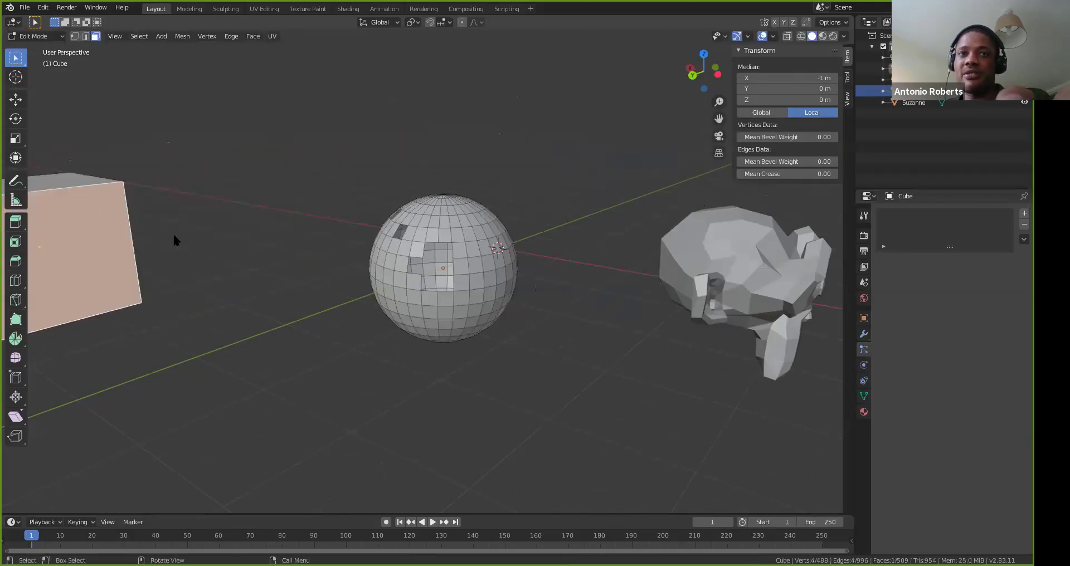
Switch to Object Mode and move the cube between the sphere and the monkey head
key(Tab)
click(75, 240)
key(g)
click(527, 229)
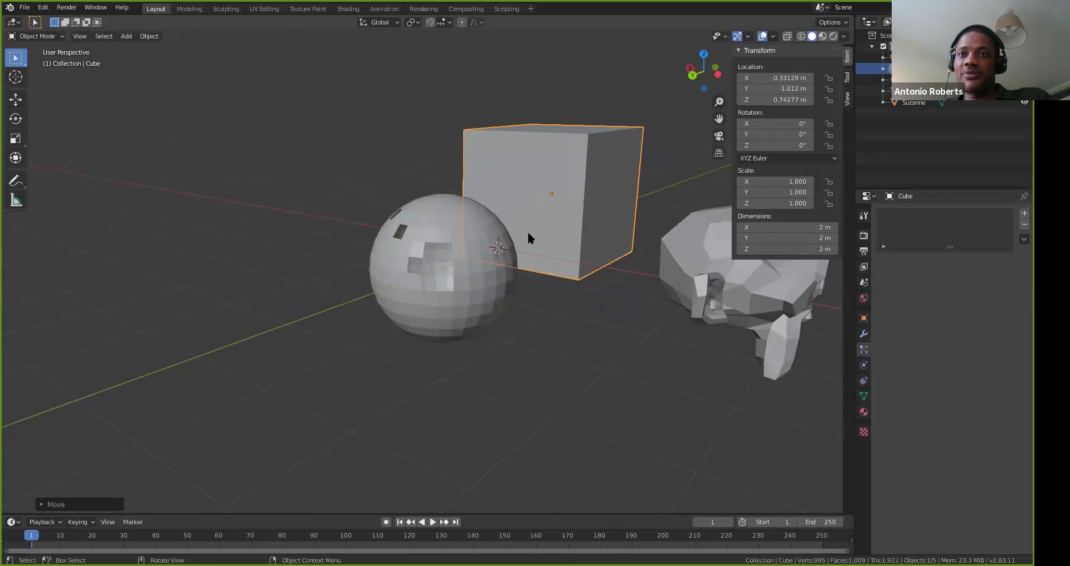
Move the sphere away from the cube to about X 2.93 m, Y 3.79 m, Z -0.06 m
click(411, 277)
key(g)
click(127, 281)
Clear the cube's location so that it sits at the world origin
click(515, 231)
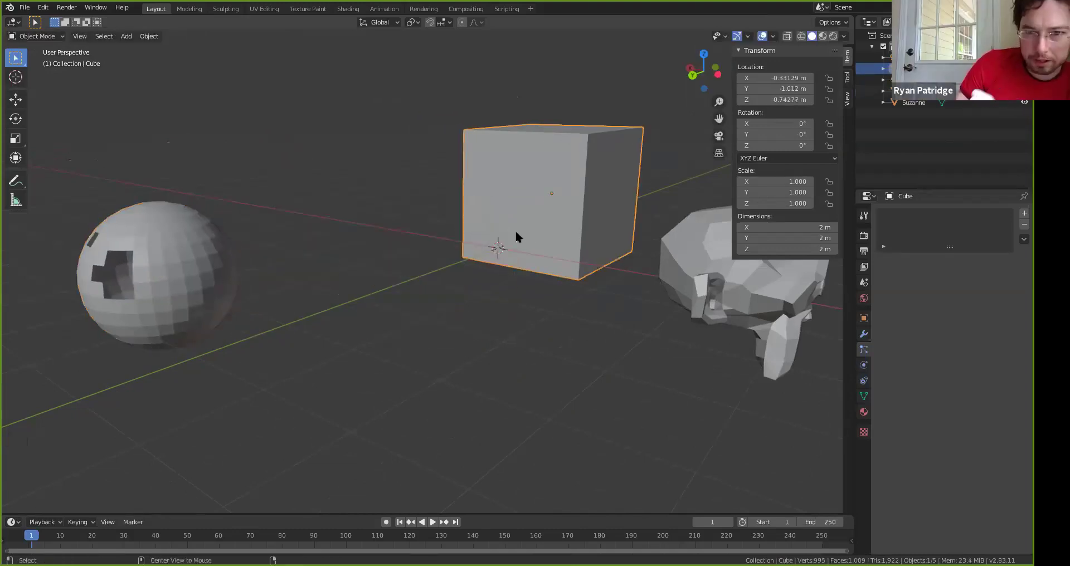
key(alt+g)
scroll(478, 228, up, 2)
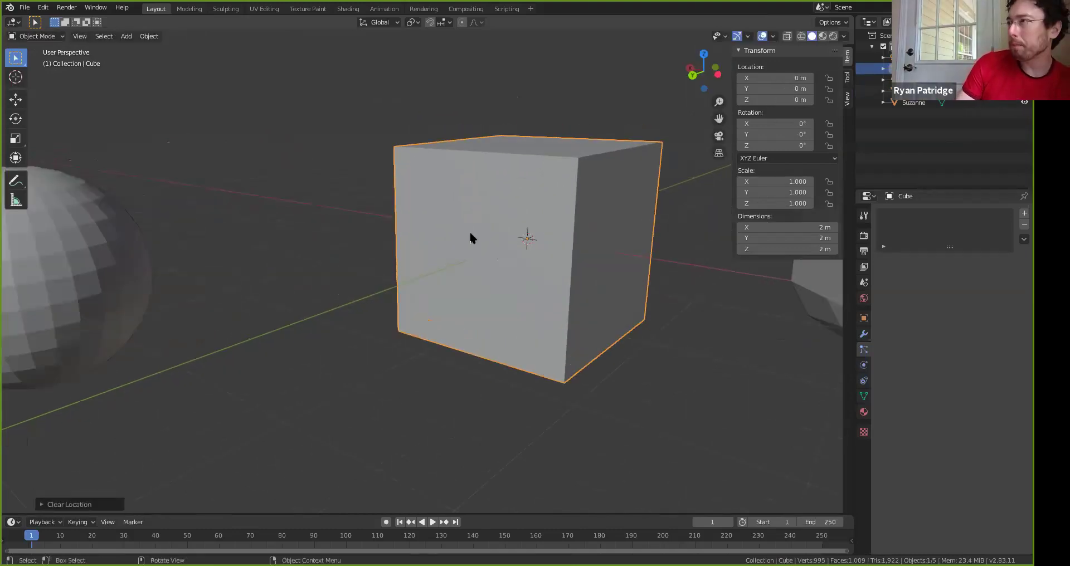
In Edit Mode, delete the cube's side face nearest the monkey head to open the cube
key(Tab)
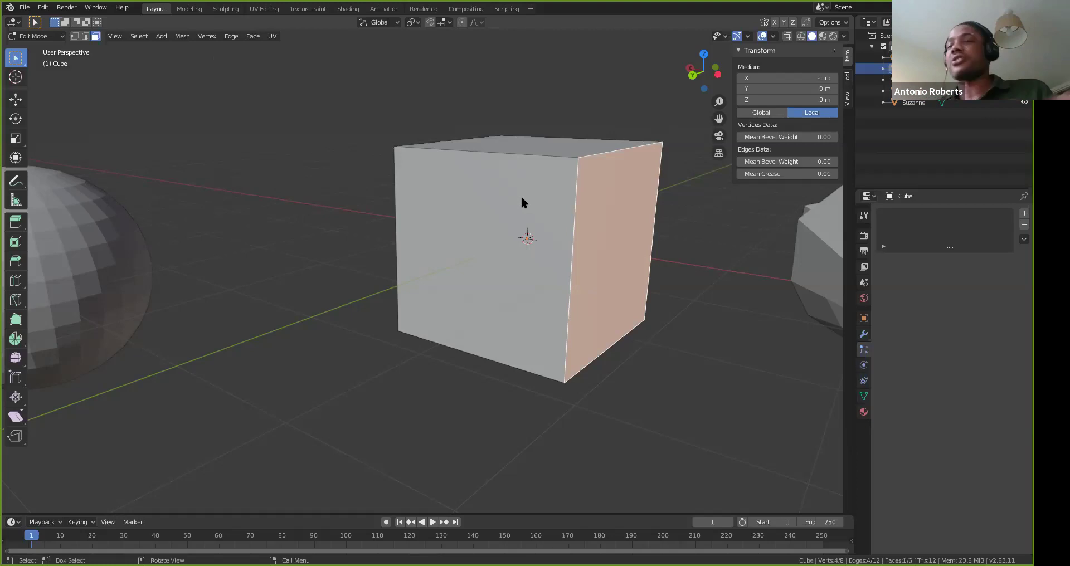
key(Tab)
key(Tab)
click(544, 218)
middle_drag(530, 203, 510, 232)
click(509, 233)
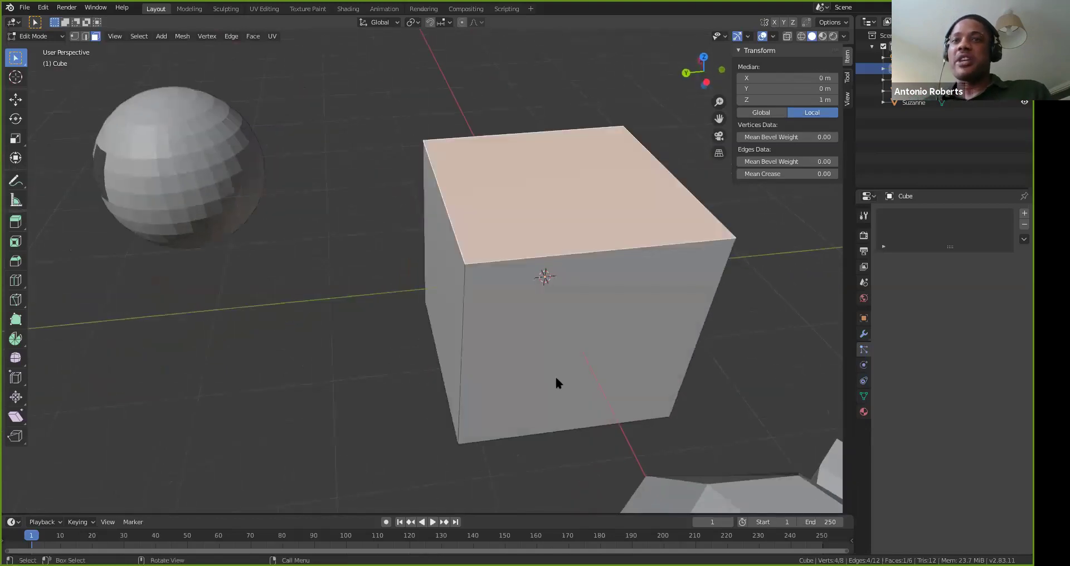
click(562, 338)
key(x)
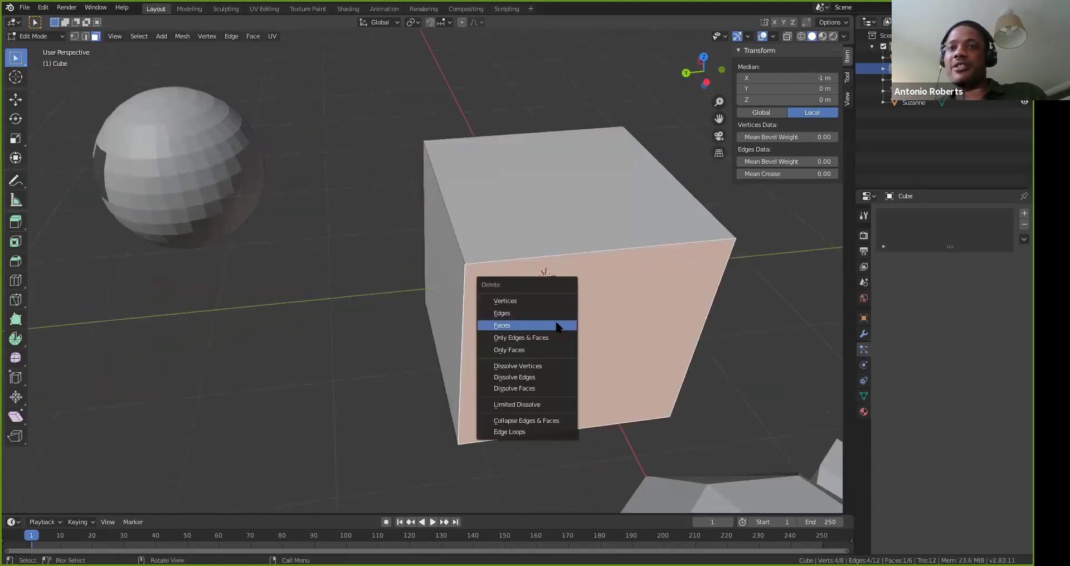
click(557, 326)
middle_drag(440, 320, 491, 287)
click(518, 284)
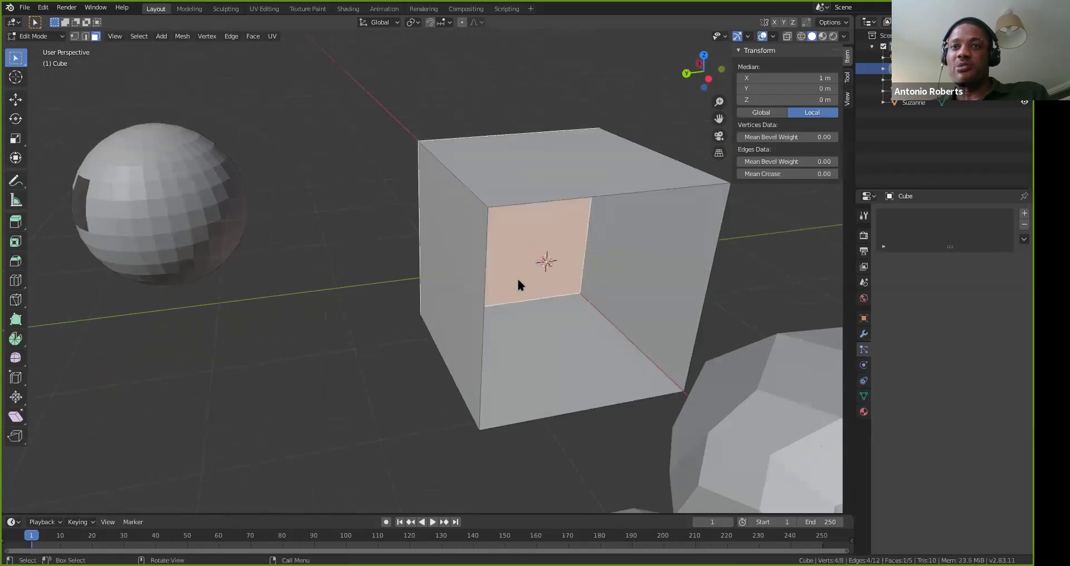
Return to Object Mode and move the monkey head along the X axis into the open cube, to about X -0.36 m
middle_drag(728, 385, 580, 323)
key(Tab)
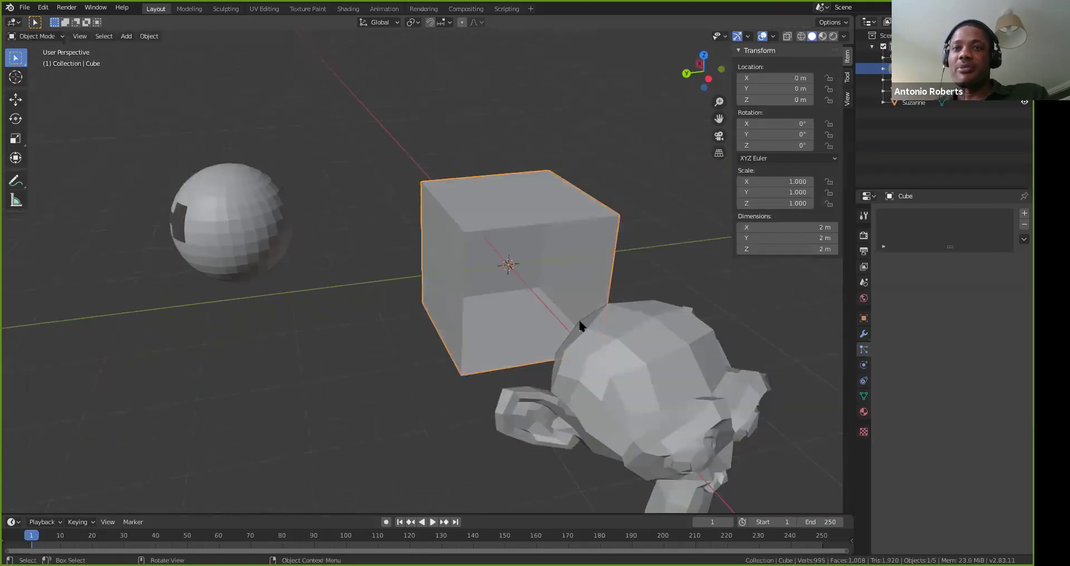
click(697, 393)
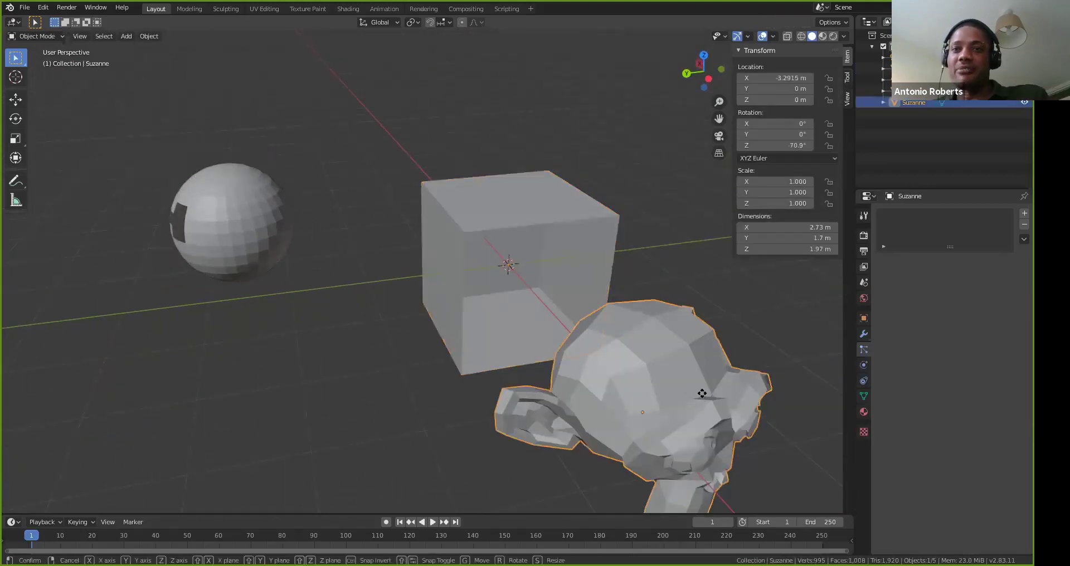
key(g)
key(x)
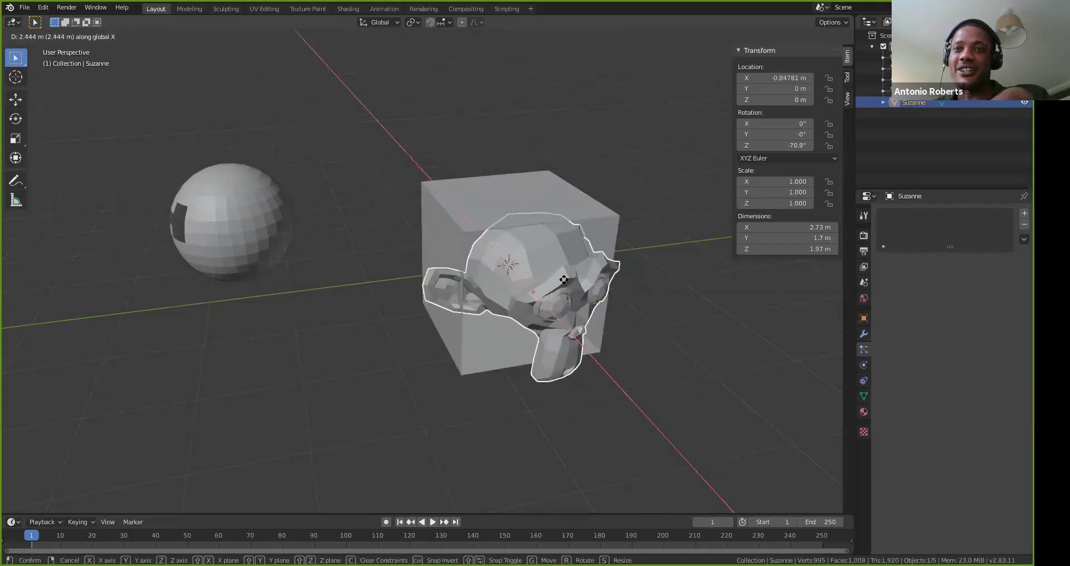
click(557, 284)
Scale the monkey head down uniformly to about 0.41 so it fits within the cube
key(s)
click(533, 279)
middle_drag(532, 278, 638, 257)
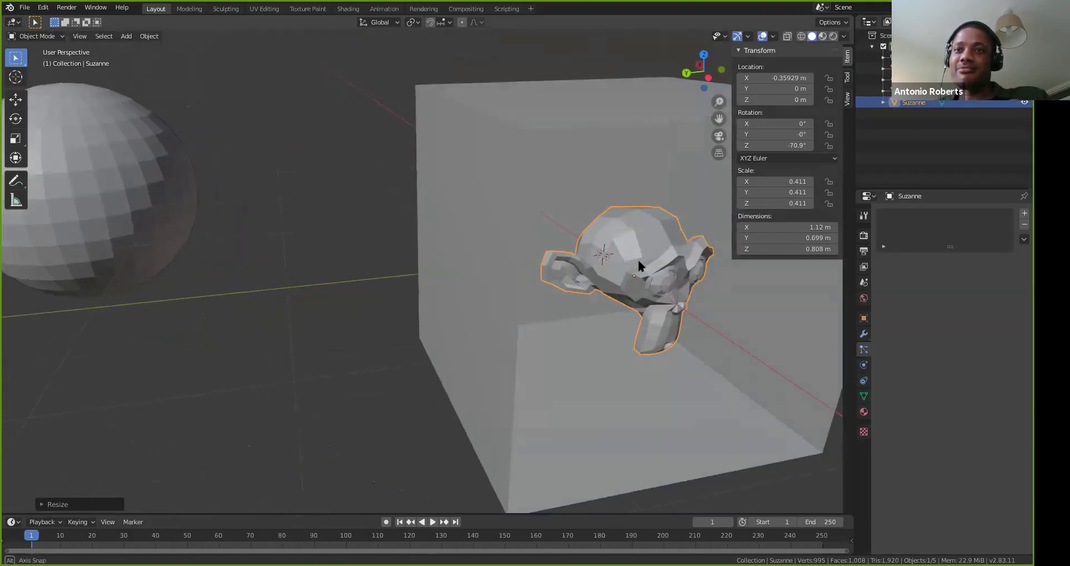
Move the monkey head deeper into the cube along the X axis, to about X -0.14 m
key(g)
key(x)
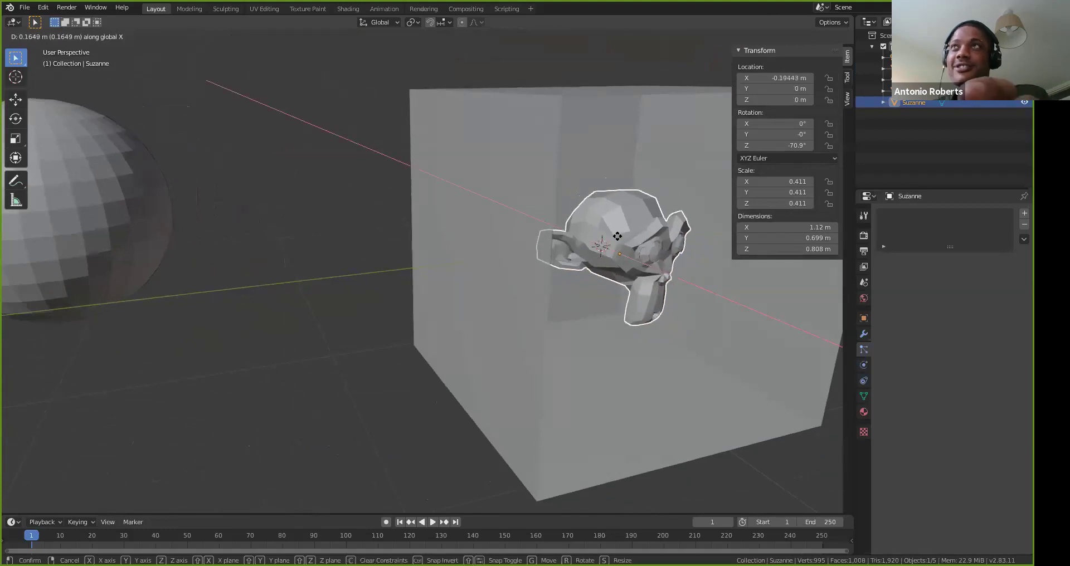
click(622, 243)
middle_drag(622, 242, 597, 269)
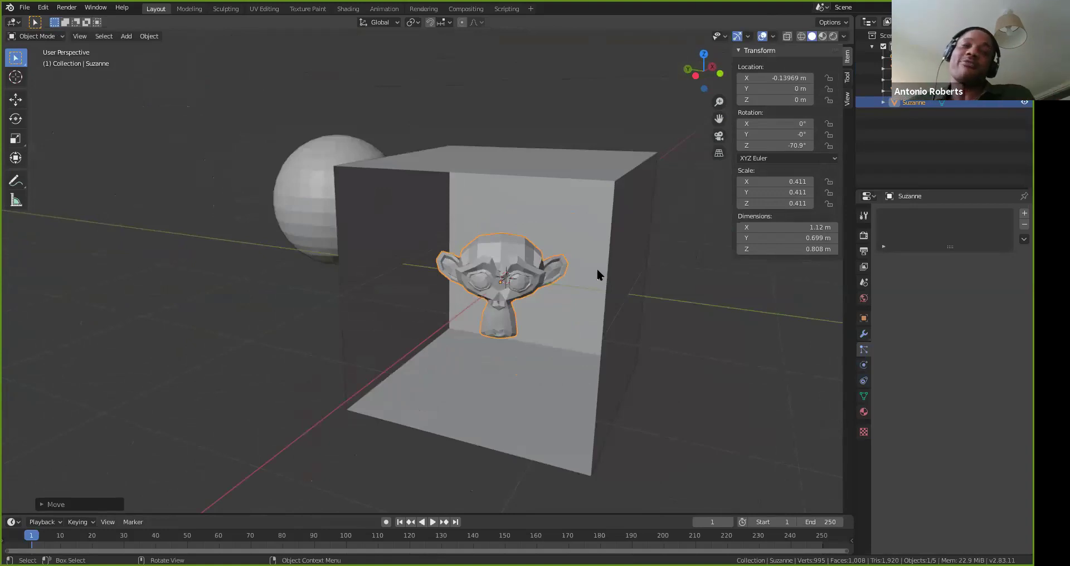
middle_drag(554, 283, 602, 285)
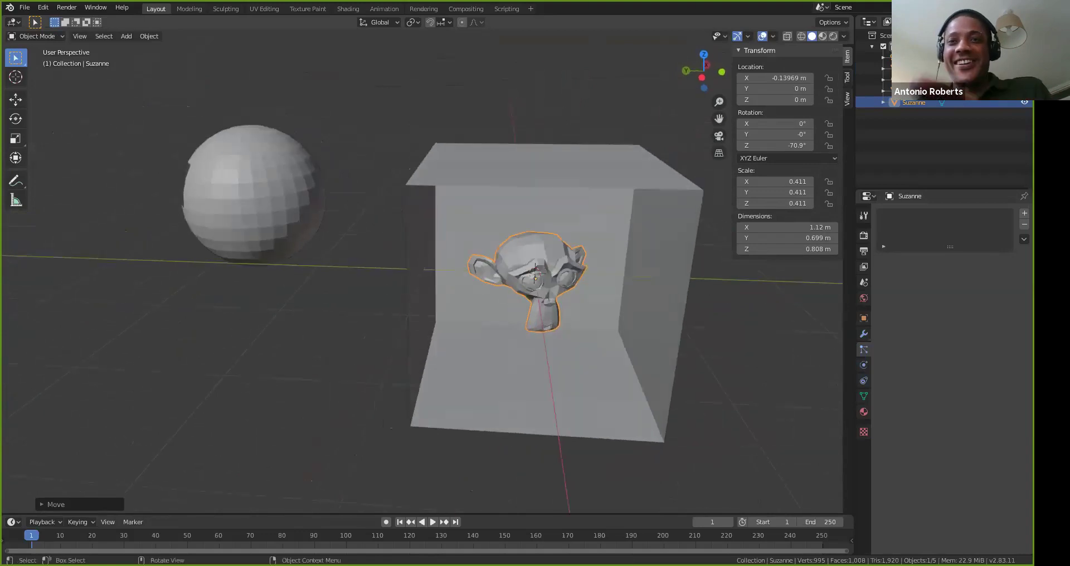
Rotate the monkey head freely with trackball rotation to about X 20.6°, Y -13.9°, Z -126°
key(r)
key(r)
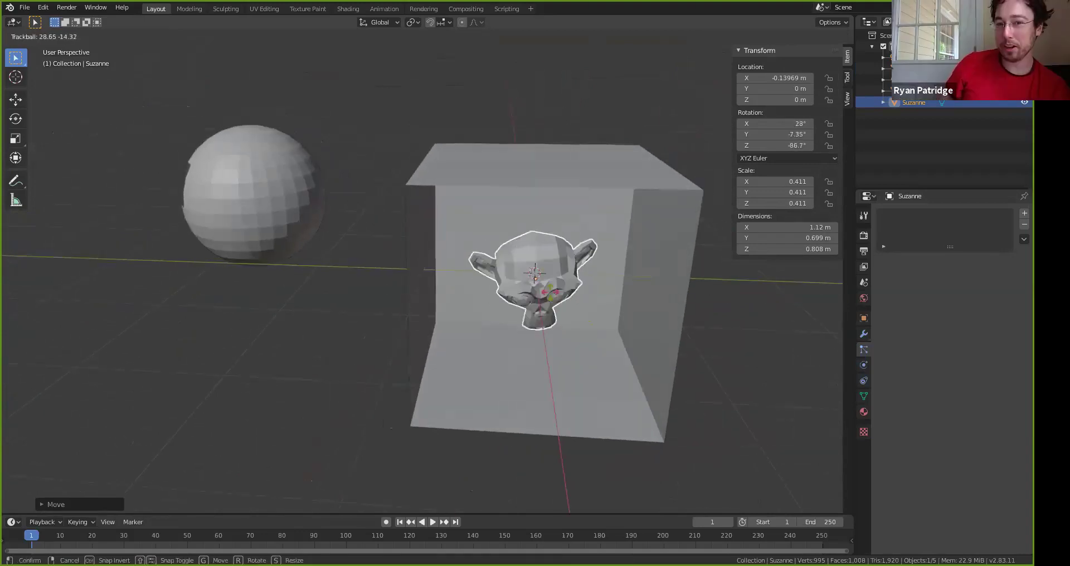
click(513, 287)
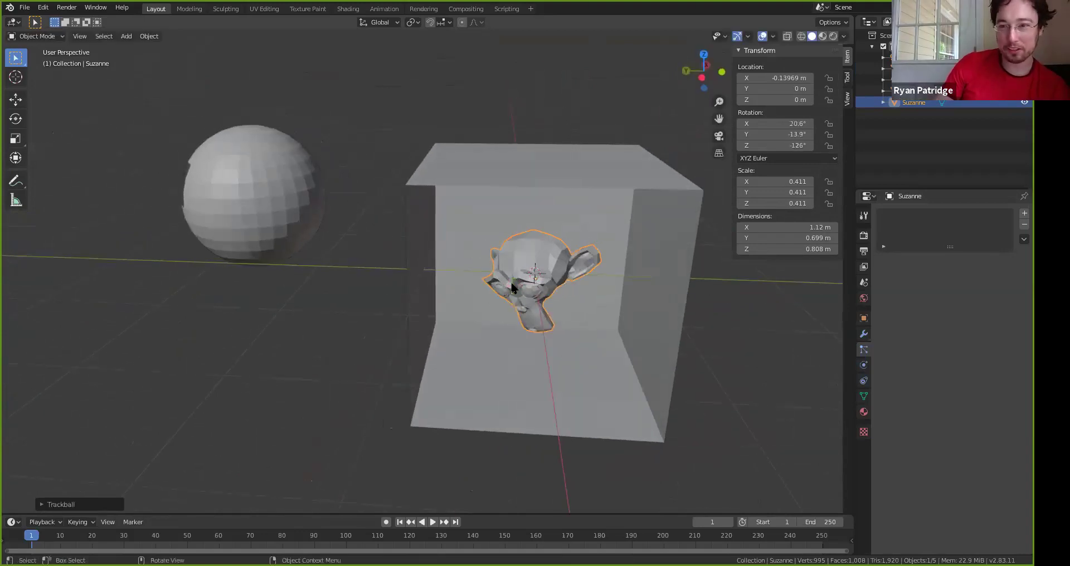
Scale the monkey head up uniformly to about 0.69 inside the cube
key(s)
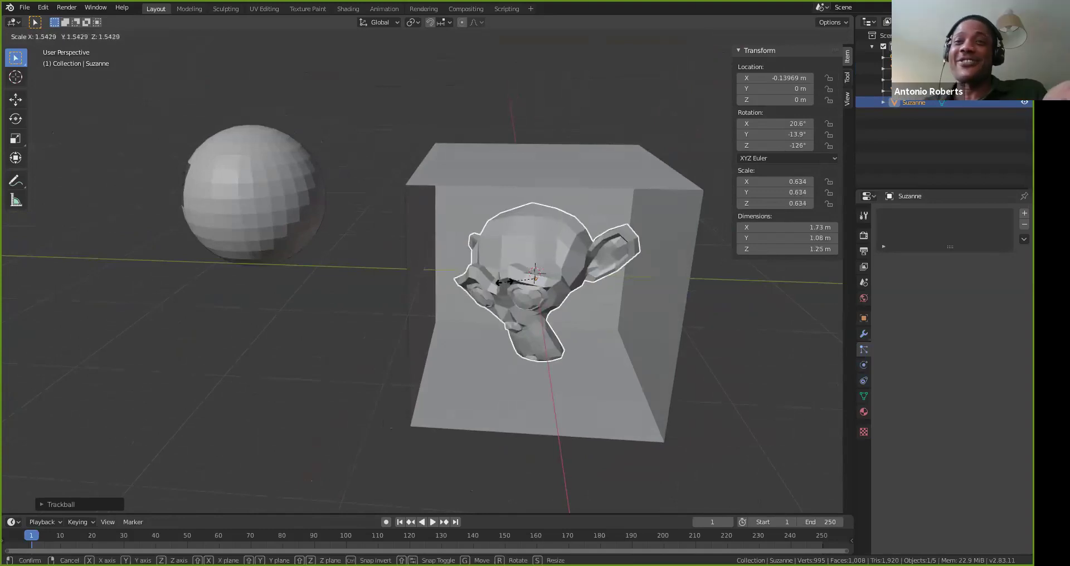
click(501, 284)
middle_drag(563, 240, 559, 289)
scroll(162, 251, down, 2)
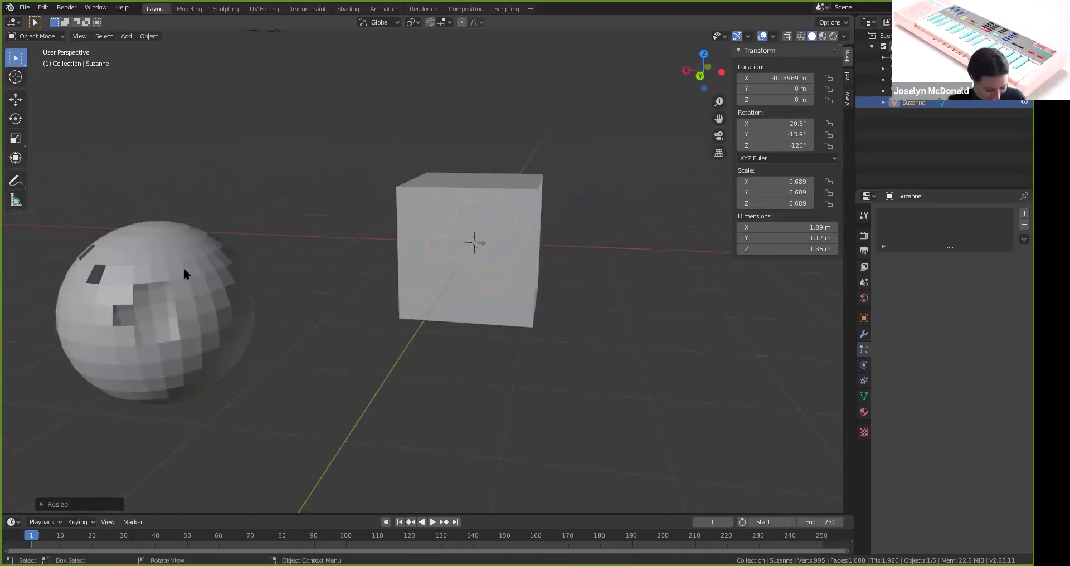
click(183, 269)
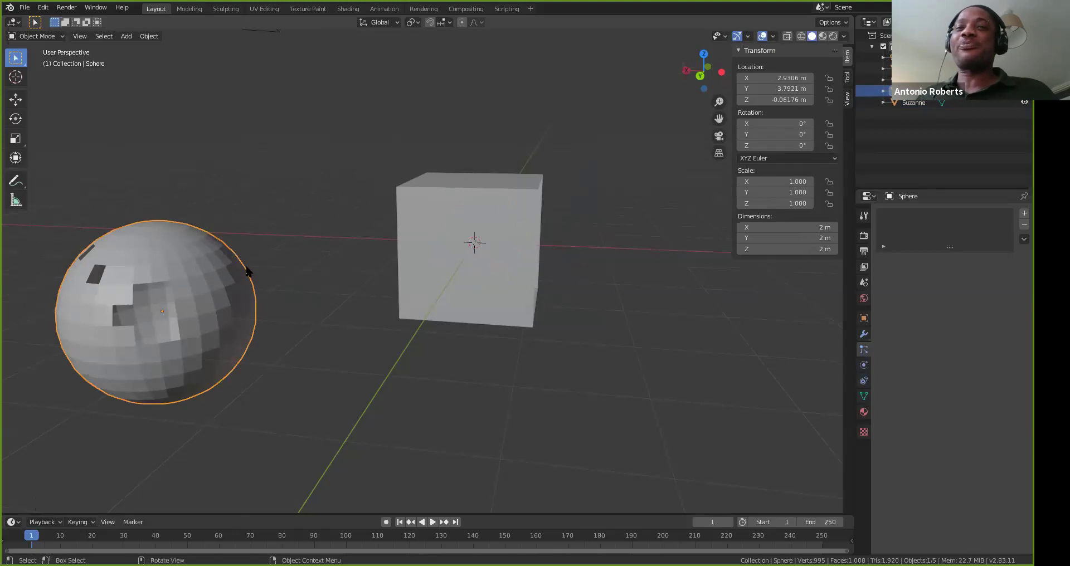
middle_drag(507, 274, 435, 195)
click(435, 195)
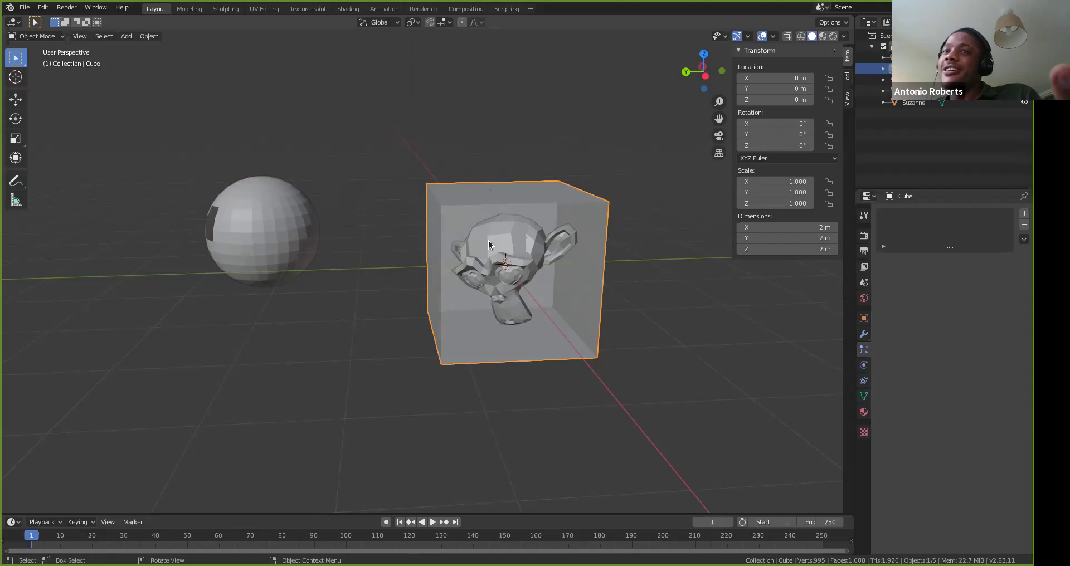
Delete the monkey head, the open cube and the sphere from the scene
click(517, 252)
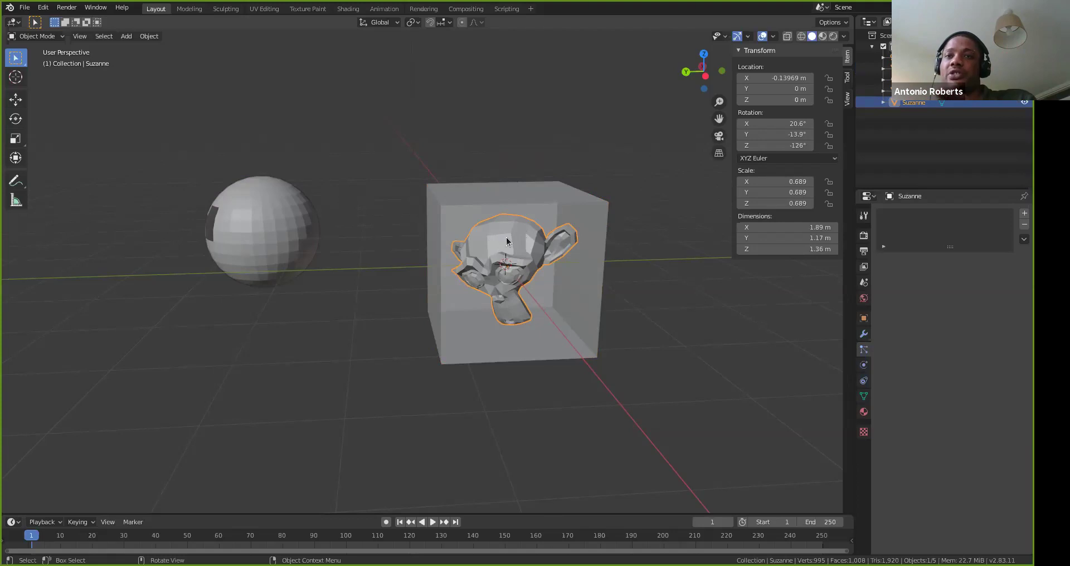
key(Delete)
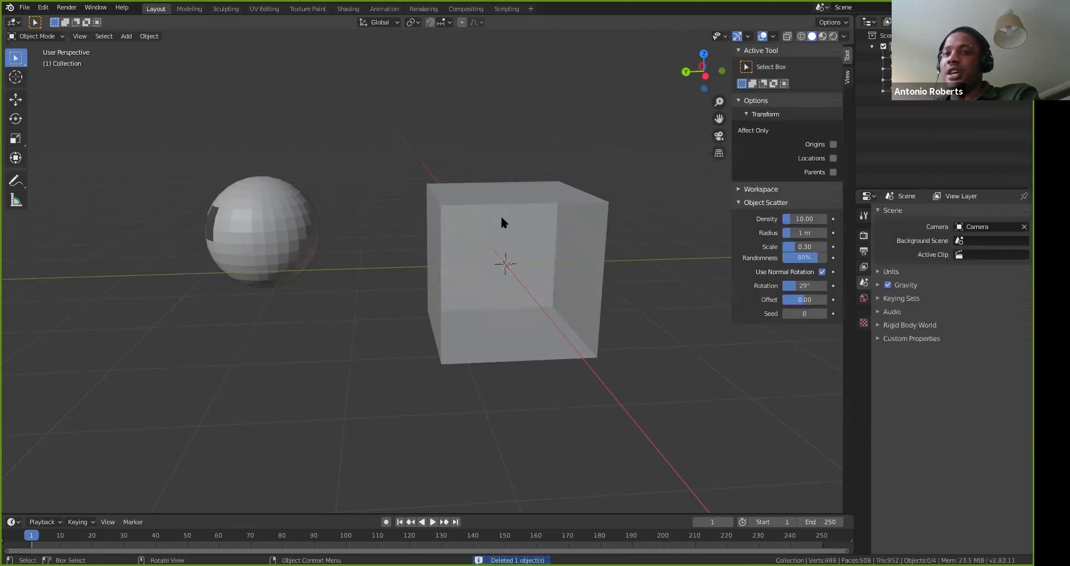
click(500, 215)
key(Delete)
click(307, 211)
key(Delete)
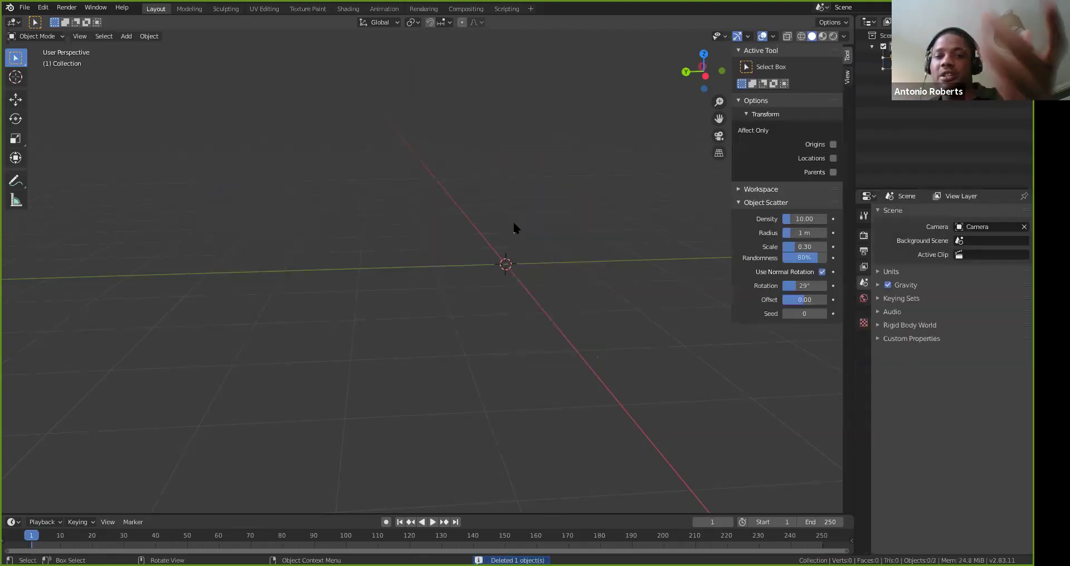
Add a new cube mesh at the world origin
key(shift+a)
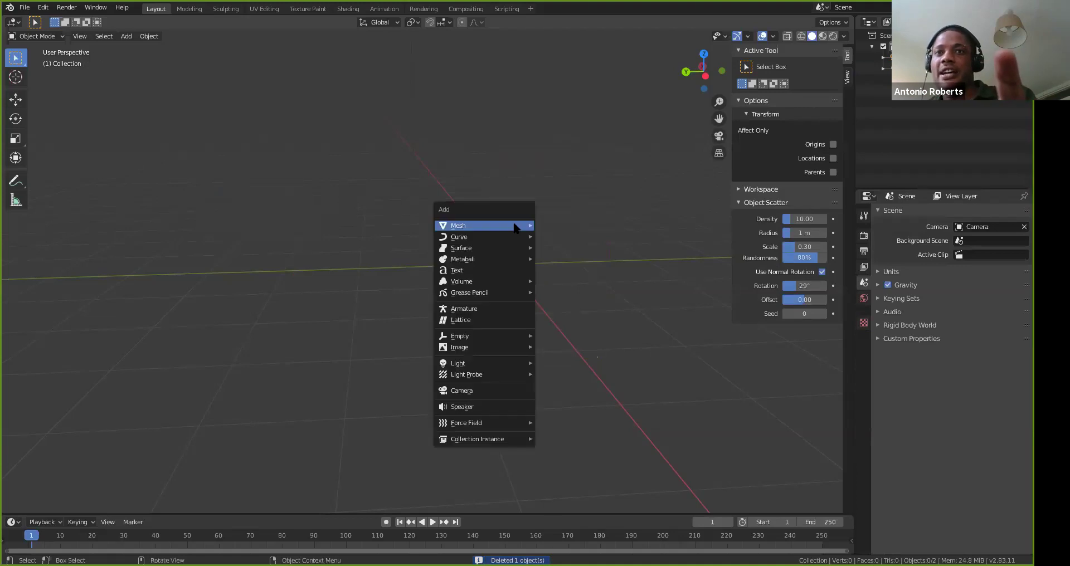
mouse_move(496, 226)
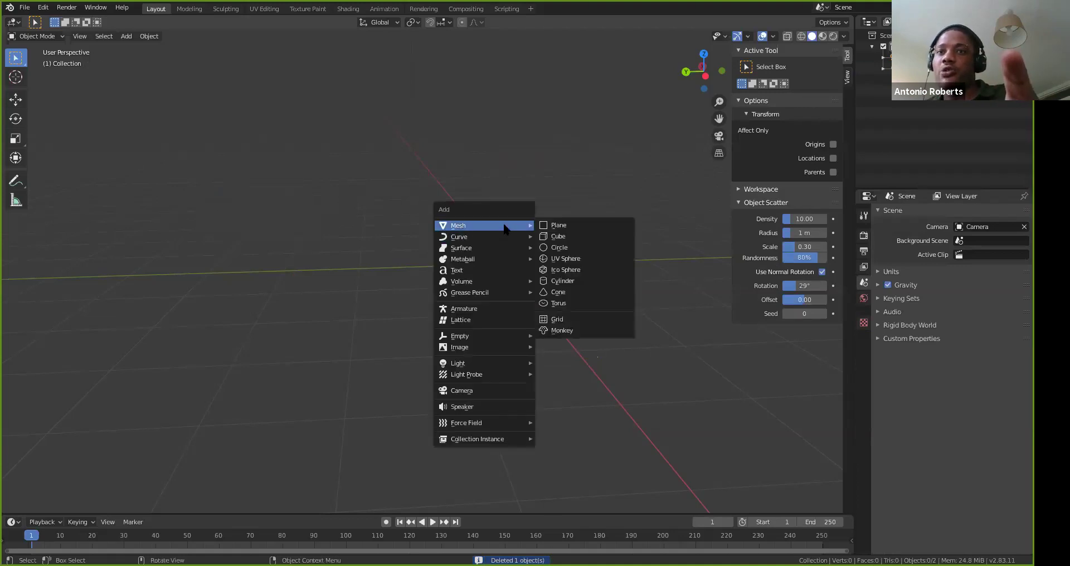
click(571, 237)
middle_drag(502, 233, 499, 277)
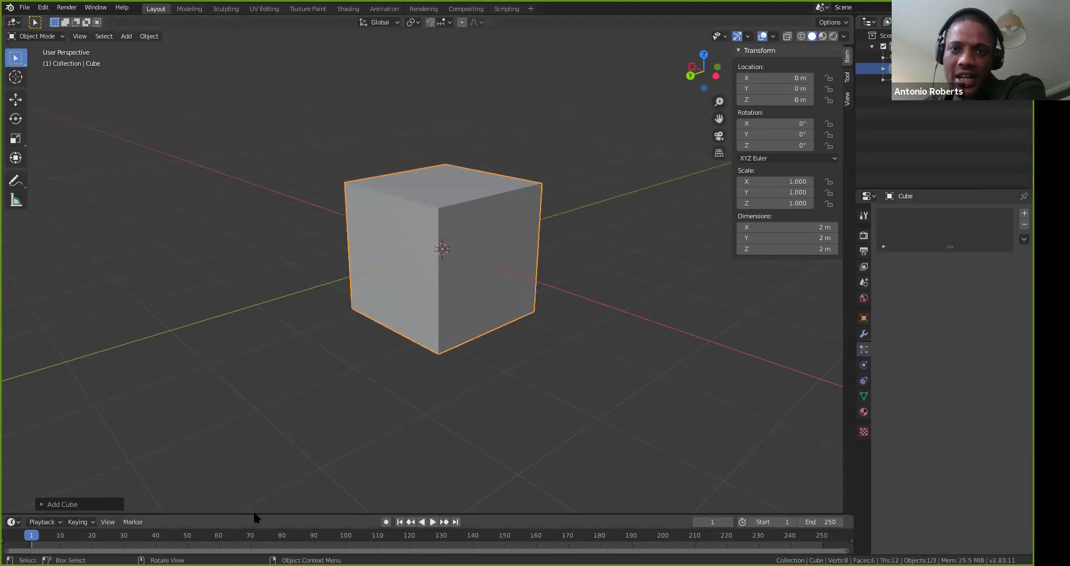
Enlarge the timeline area, play the animation and pause it at about frame 171
drag(255, 513, 270, 428)
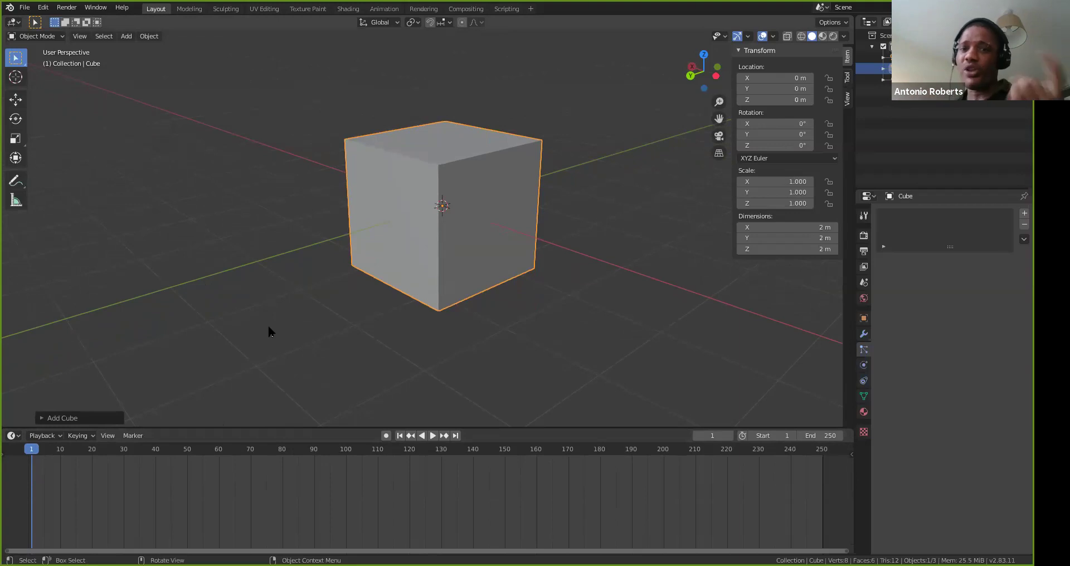
key(space)
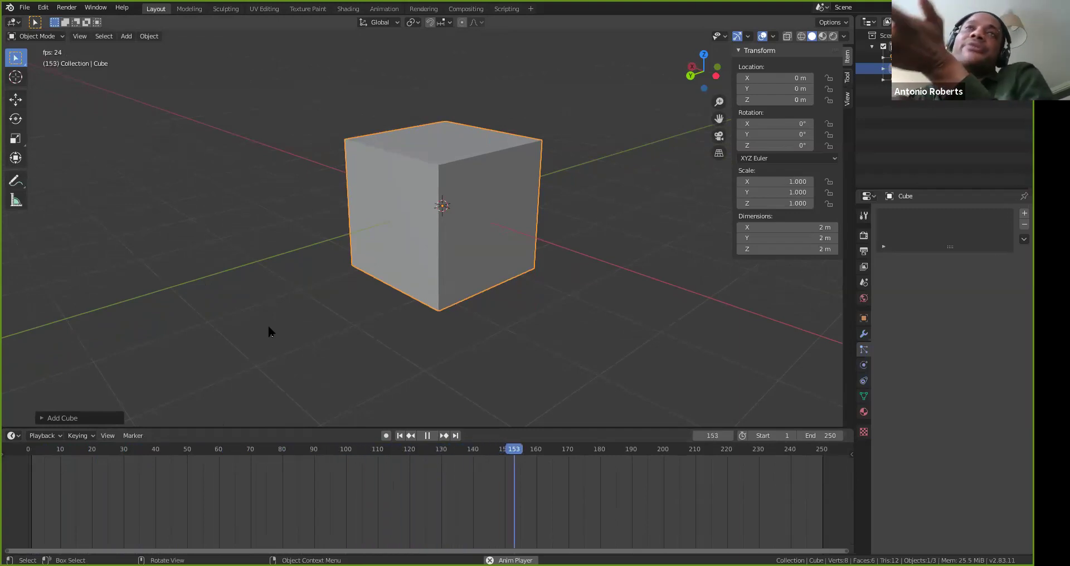
key(space)
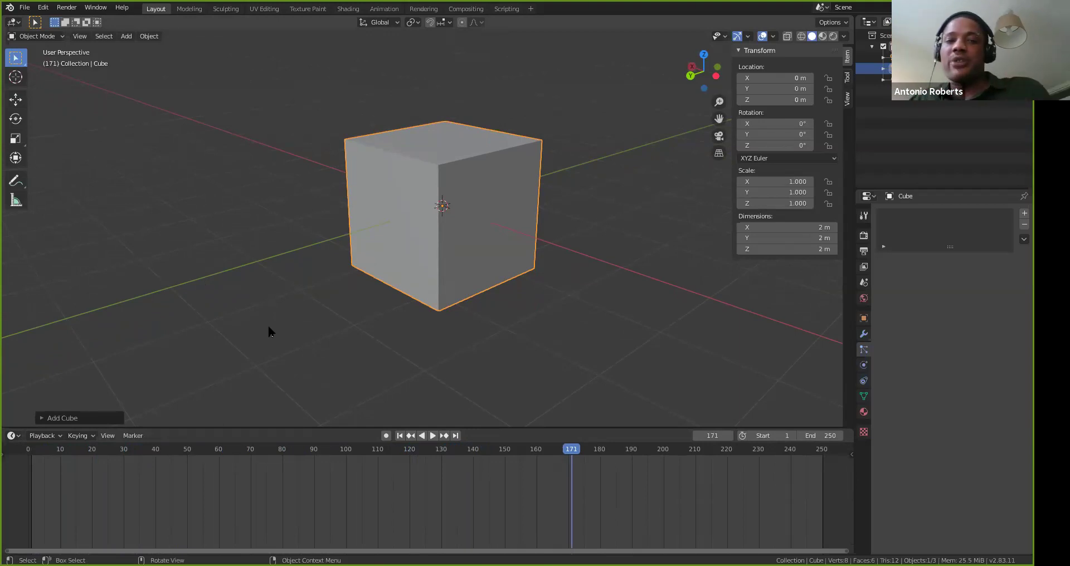
Jump back to frame 1 and play the timeline, pausing at about frame 25 and again at about frame 45
key(shift+Left)
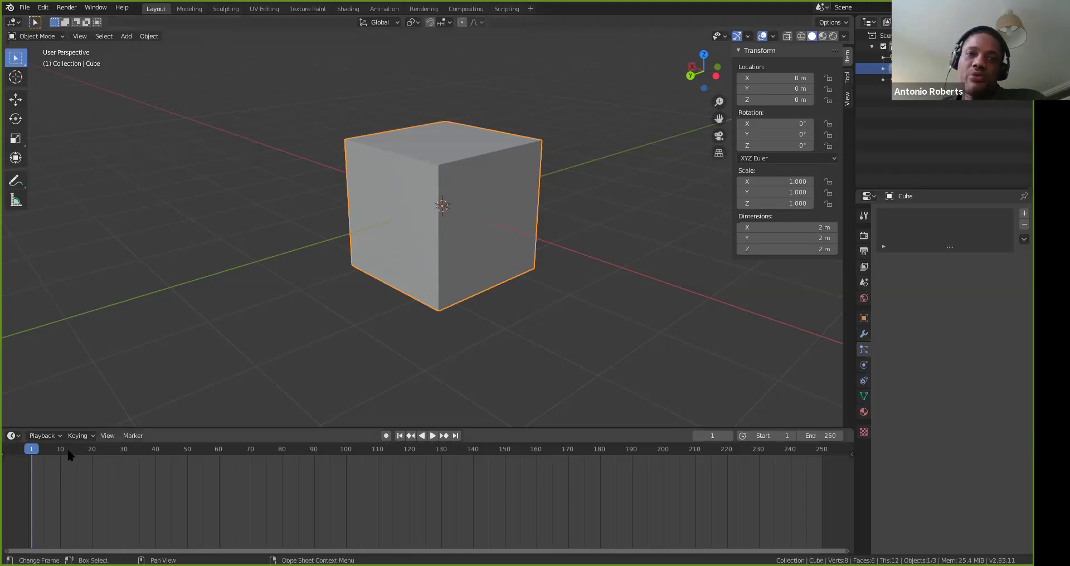
key(space)
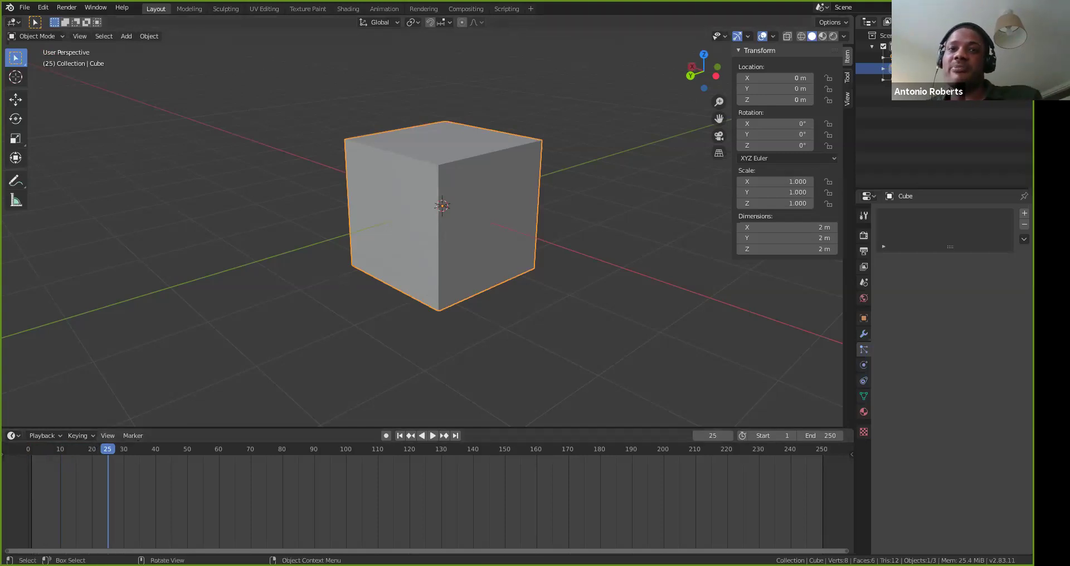
key(space)
key(space)
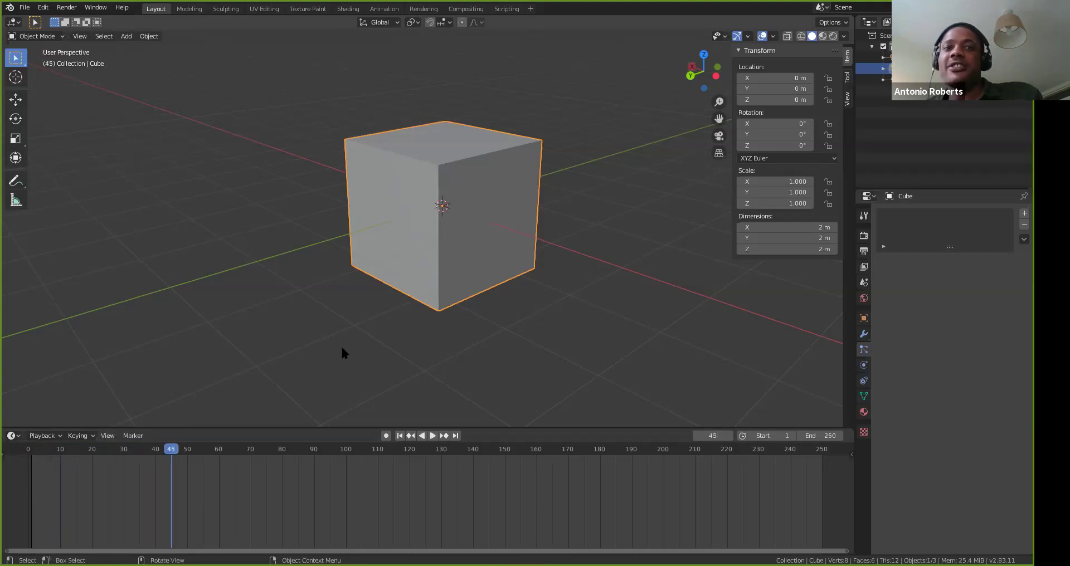
Return the timeline to frame 1
drag(167, 450, 32, 460)
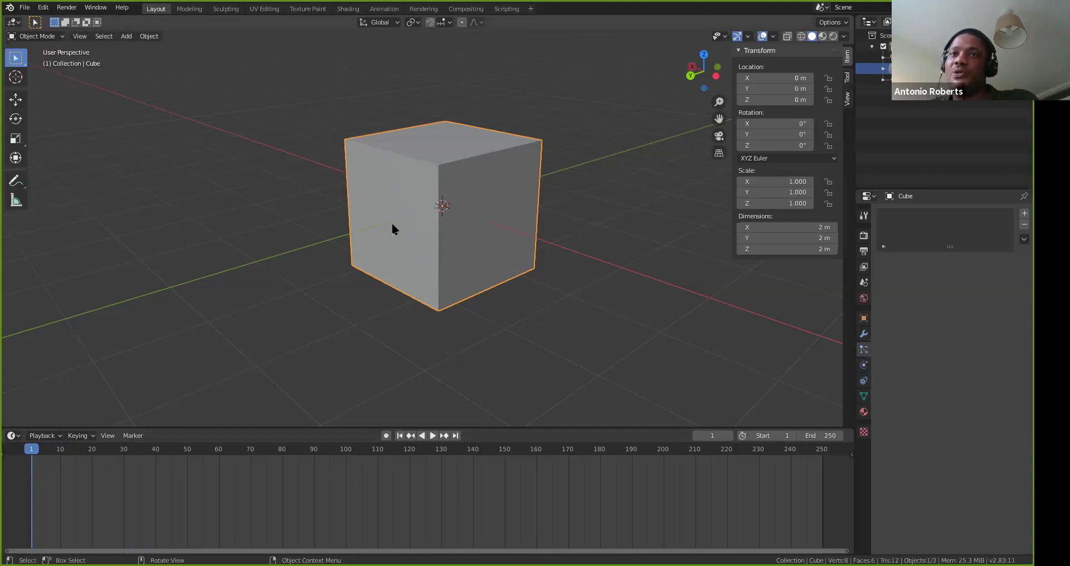
scroll(438, 240, down, 5)
middle_drag(453, 210, 410, 222)
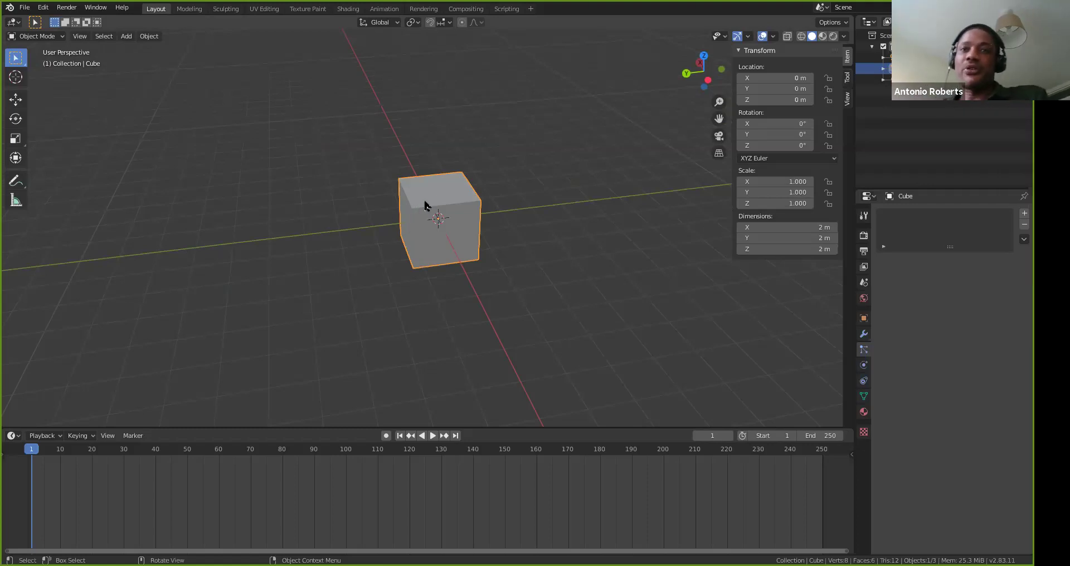
Slide the cube back and forth along the Y axis, to about 6.2 m, -6.5 m, 7.6 m and -4.5 m
key(g)
key(y)
click(214, 249)
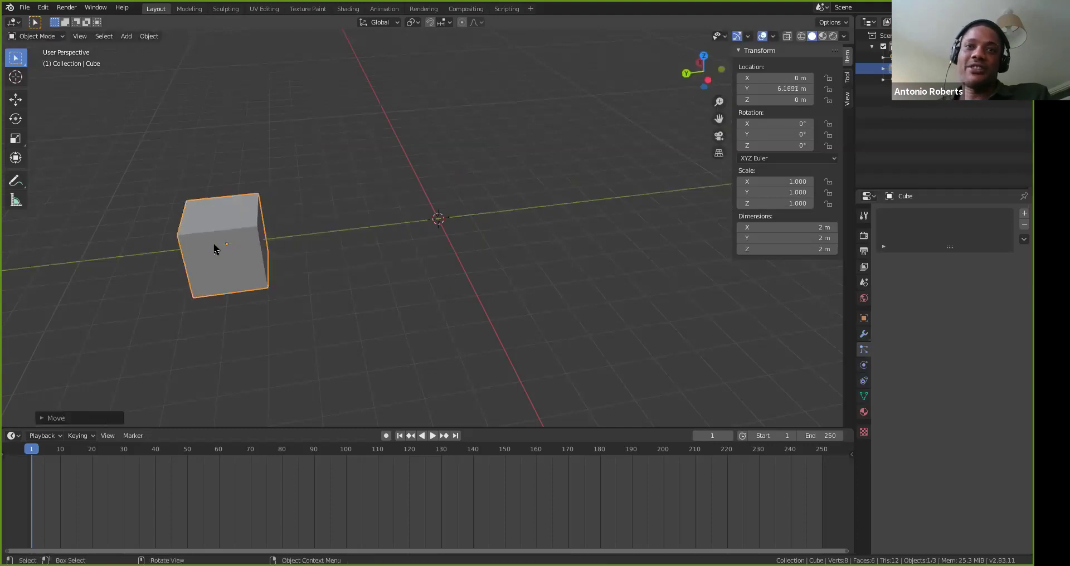
key(g)
key(y)
click(627, 221)
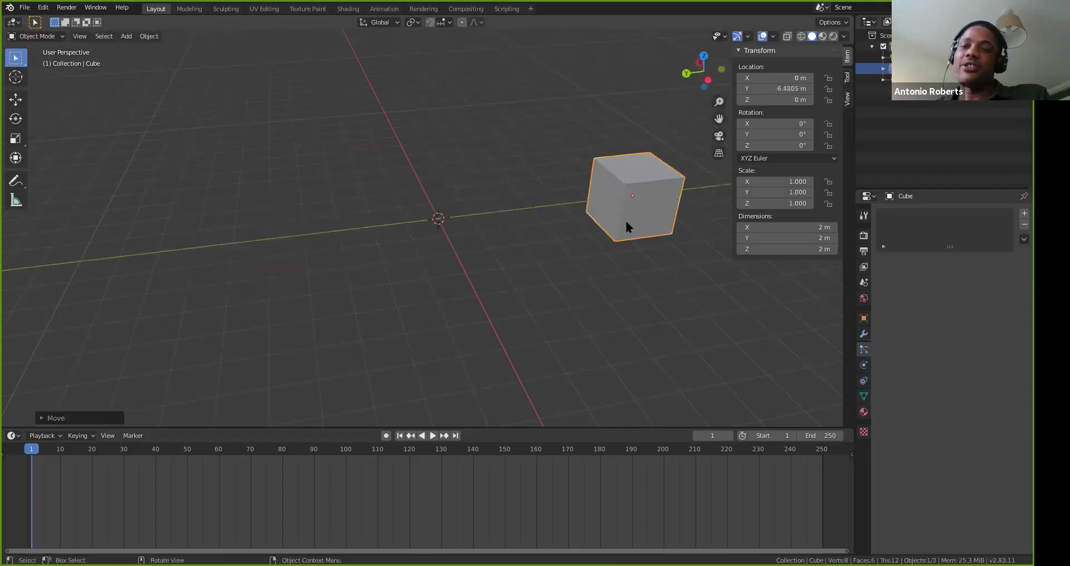
key(g)
key(y)
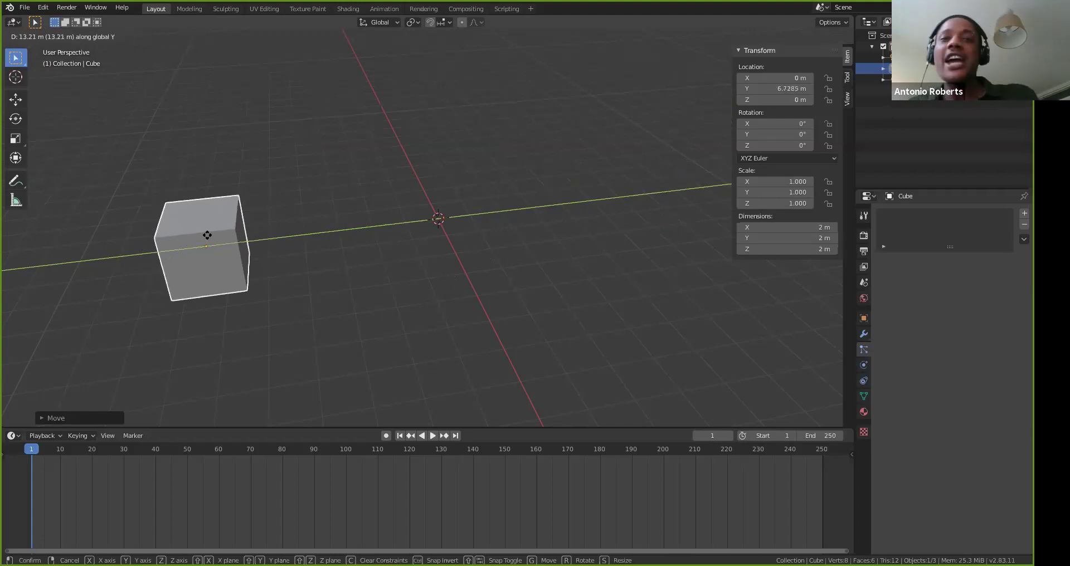
click(173, 250)
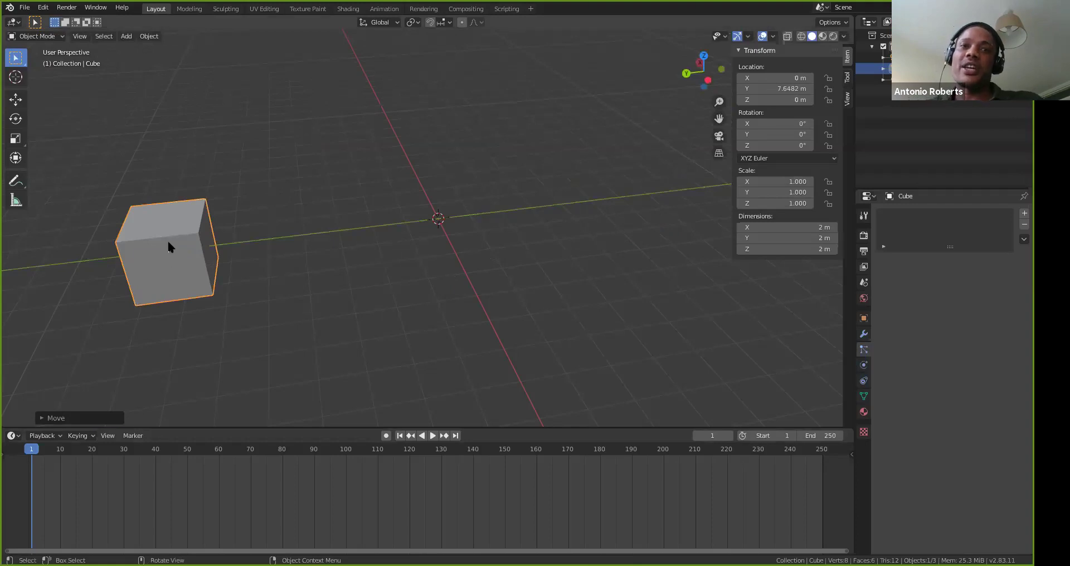
key(g)
key(y)
click(552, 221)
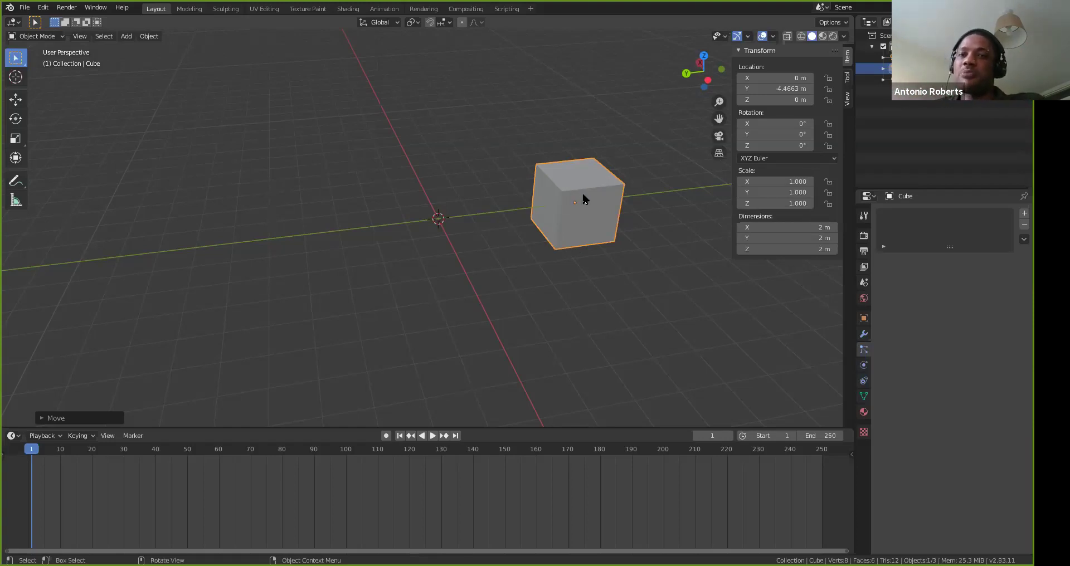
Move the cube along the Y axis to about 7.18 m and insert a Location keyframe at frame 1
key(g)
key(y)
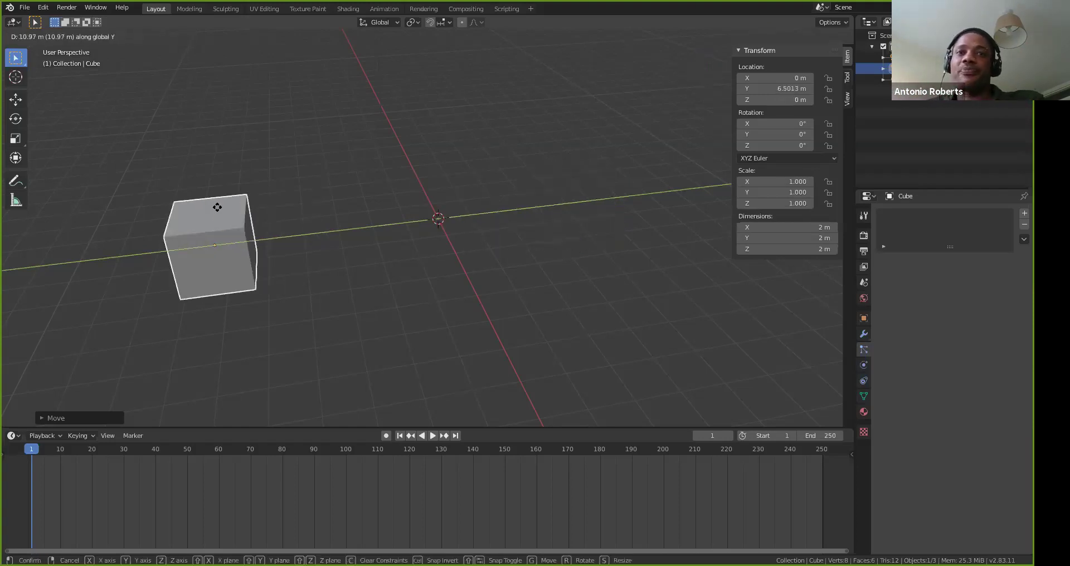
click(192, 208)
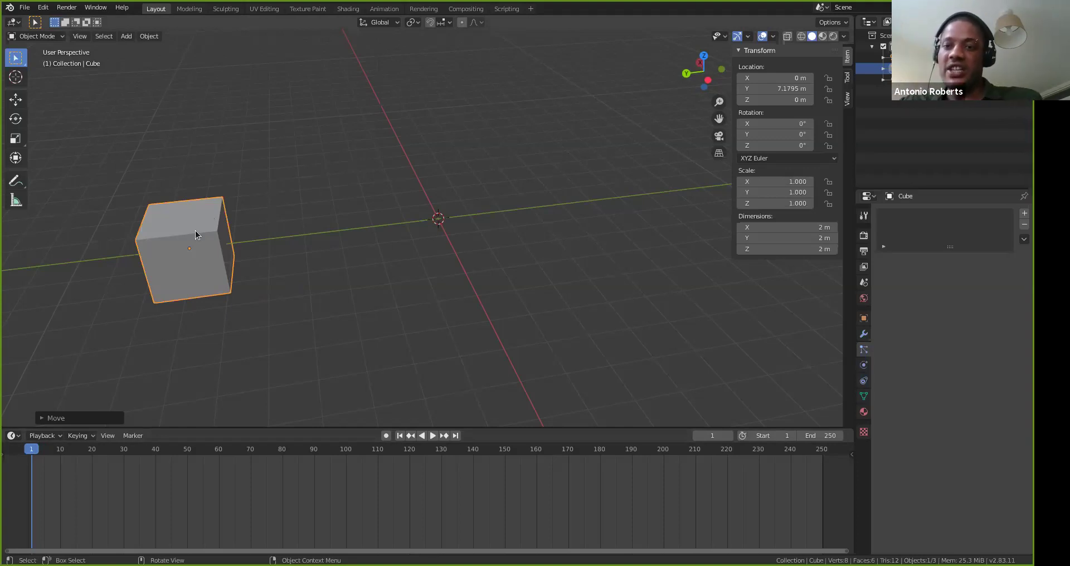
key(i)
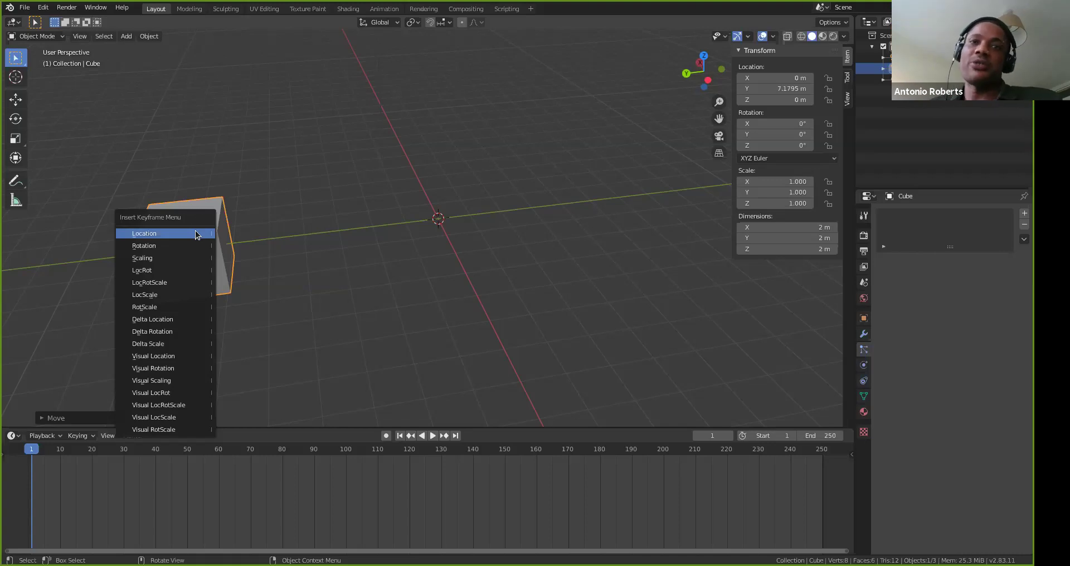
click(195, 232)
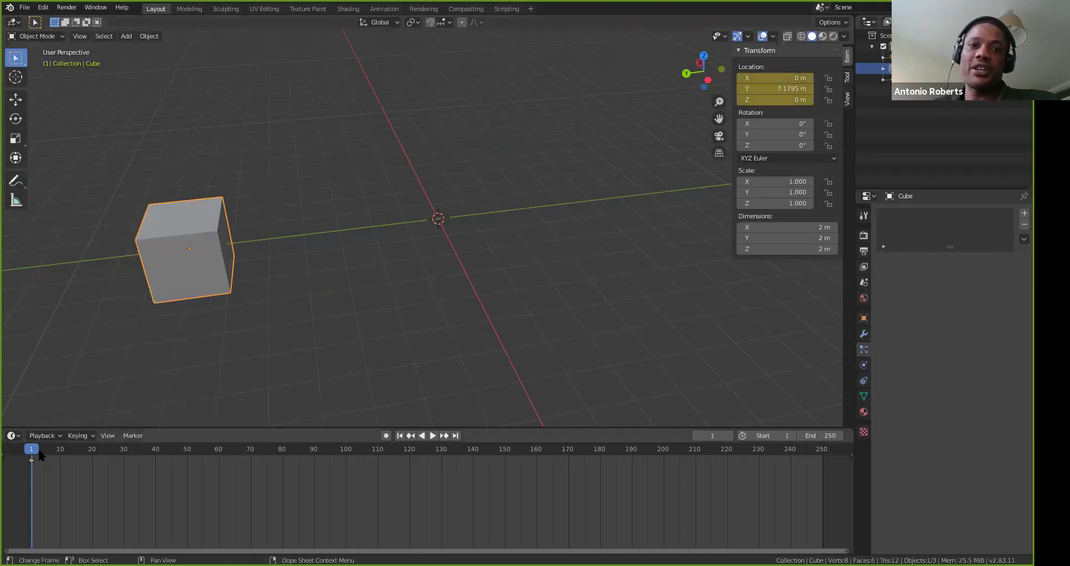
drag(32, 456, 53, 454)
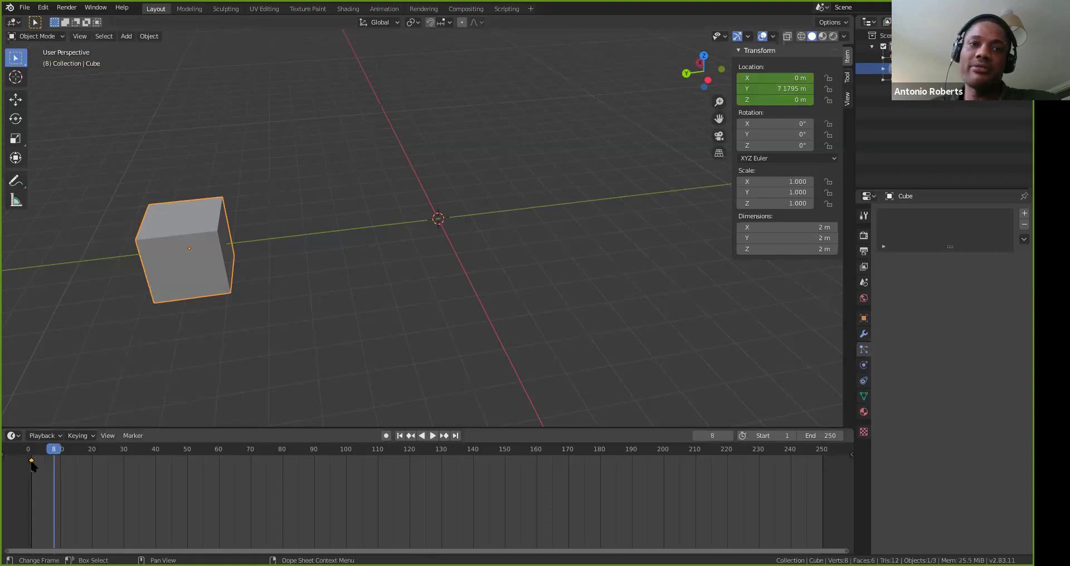
drag(54, 452, 32, 454)
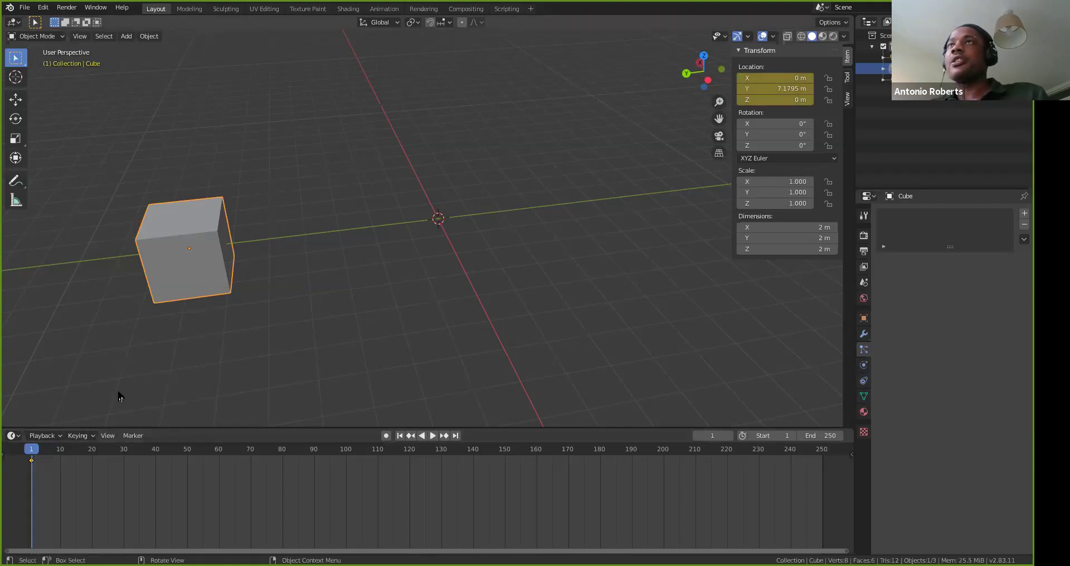
At frame 75, move the cube along the Y axis to about -5.67 m and insert a Location keyframe
drag(33, 451, 267, 455)
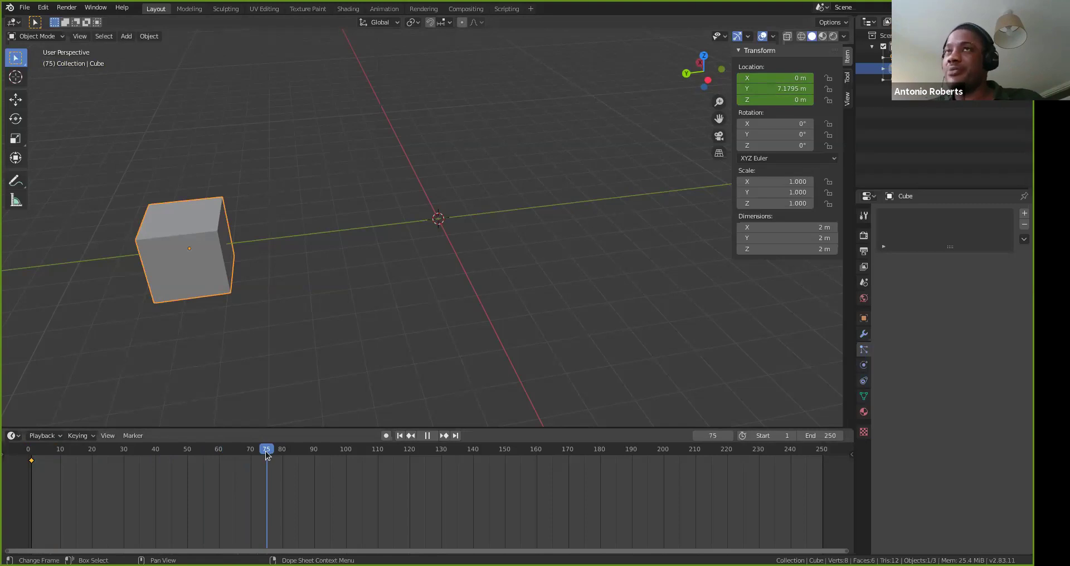
drag(266, 450, 265, 450)
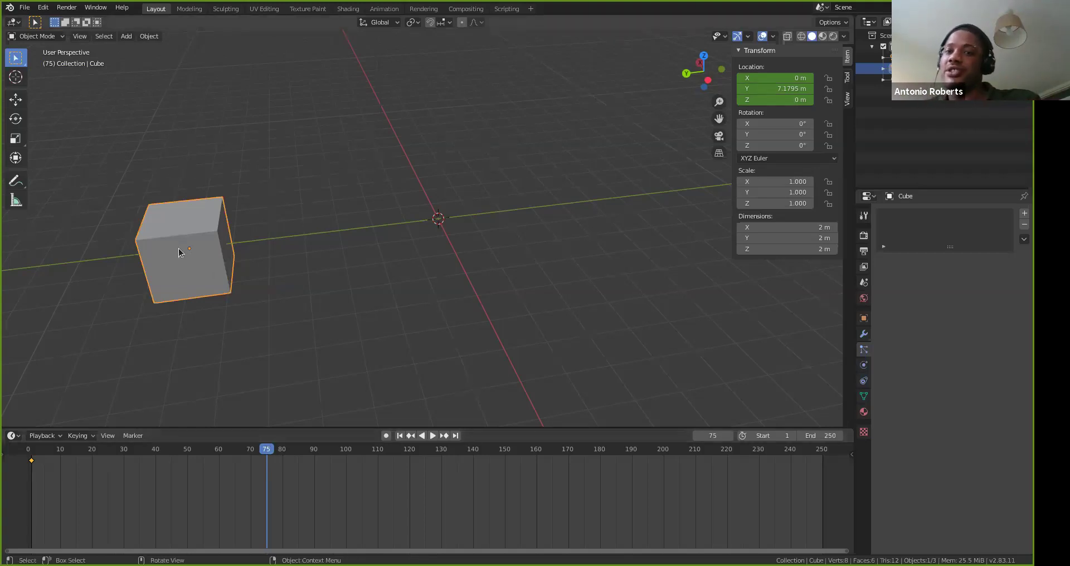
key(g)
key(y)
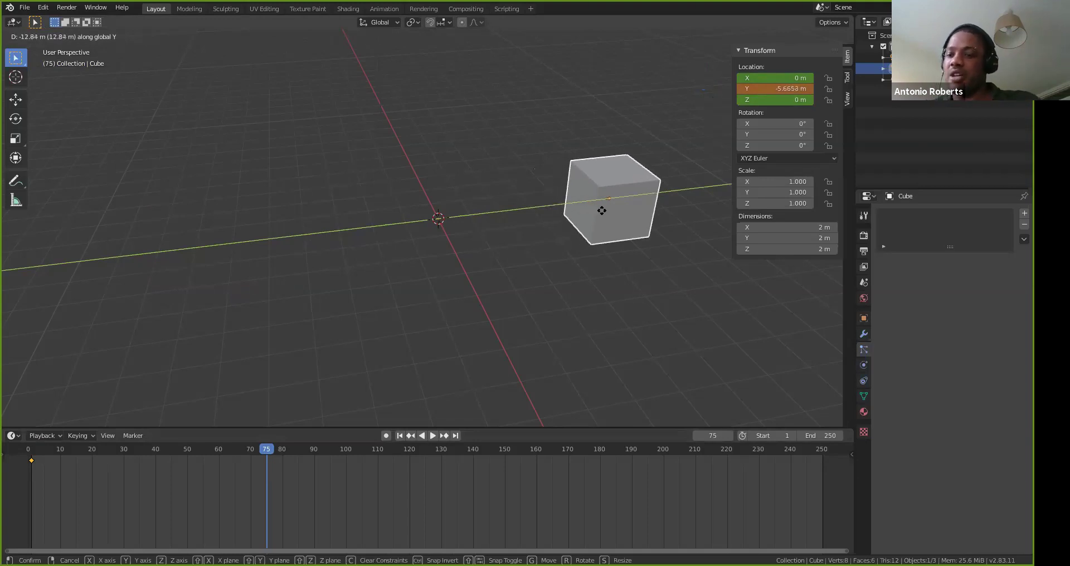
click(602, 211)
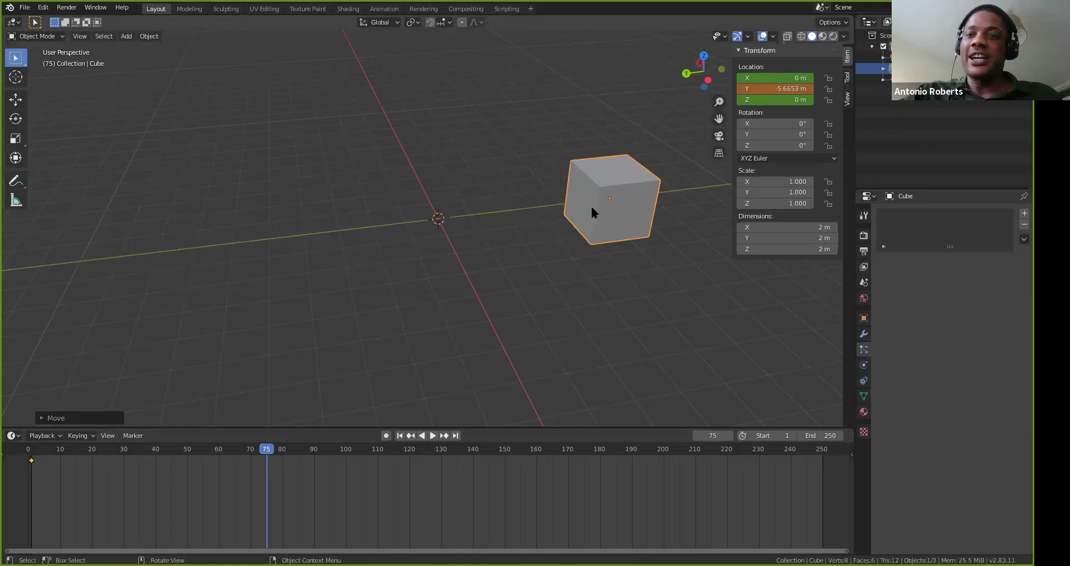
key(i)
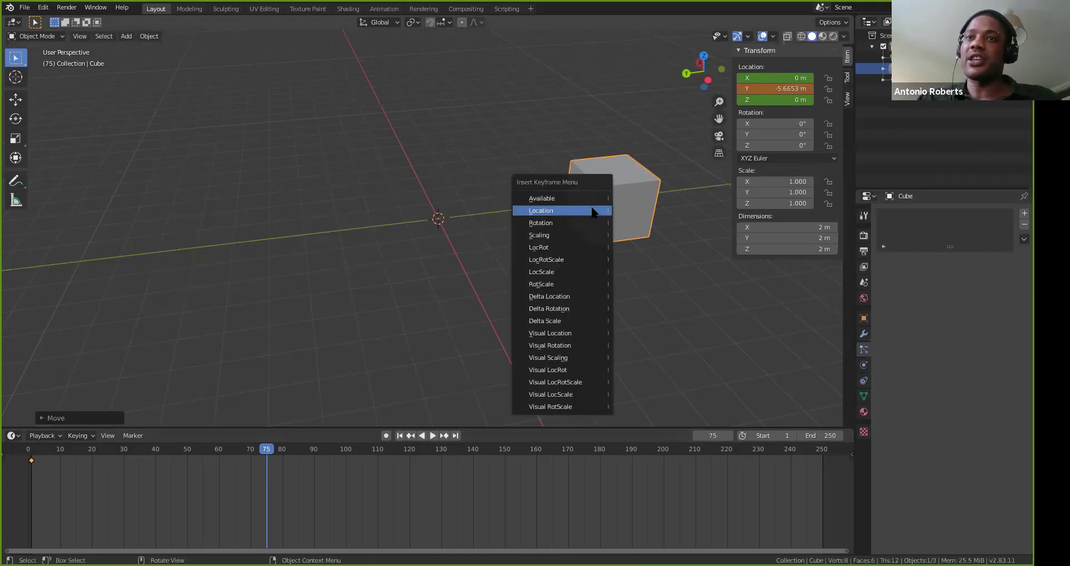
click(593, 211)
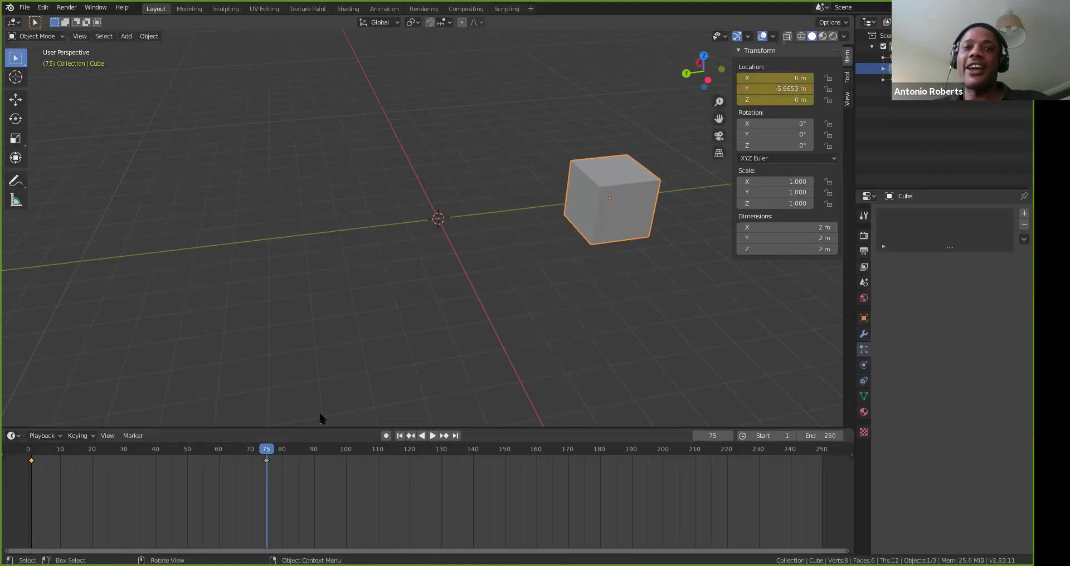
Preview the cube's motion between the two keyframes, playing from frame 18 and again from frame 1
drag(253, 455, 86, 456)
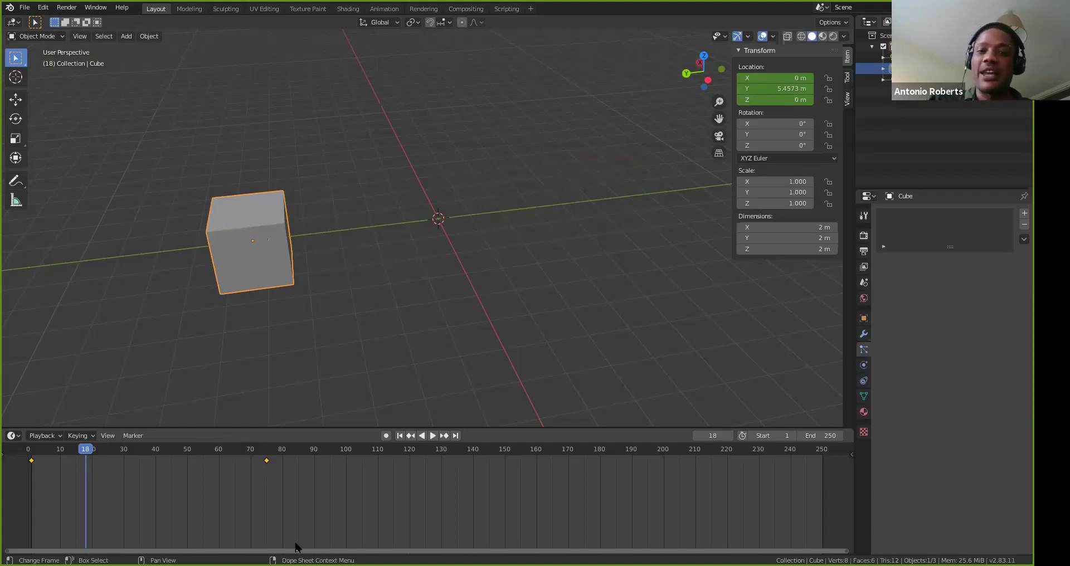
key(space)
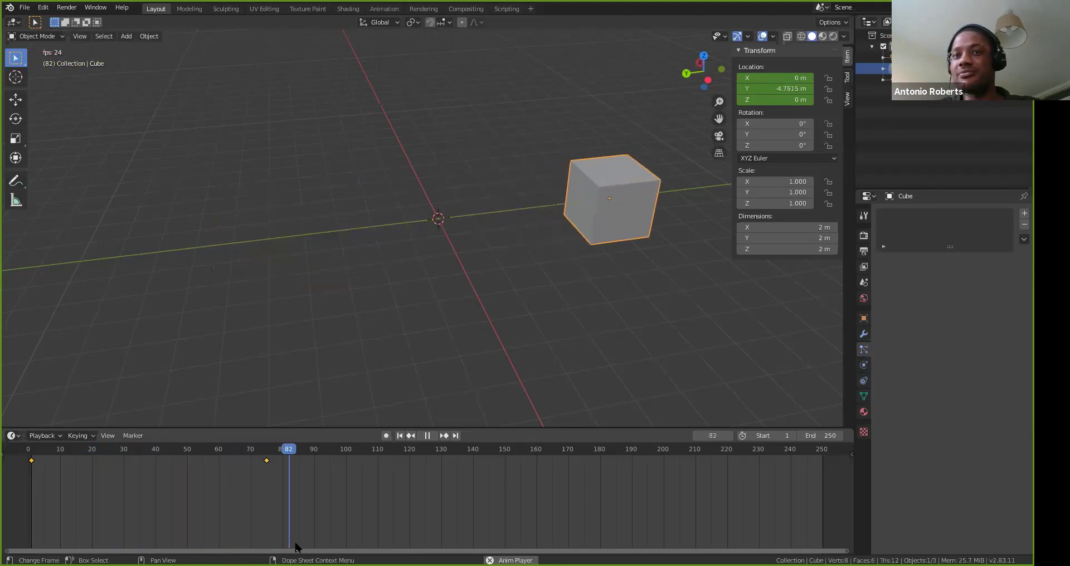
key(space)
key(Home)
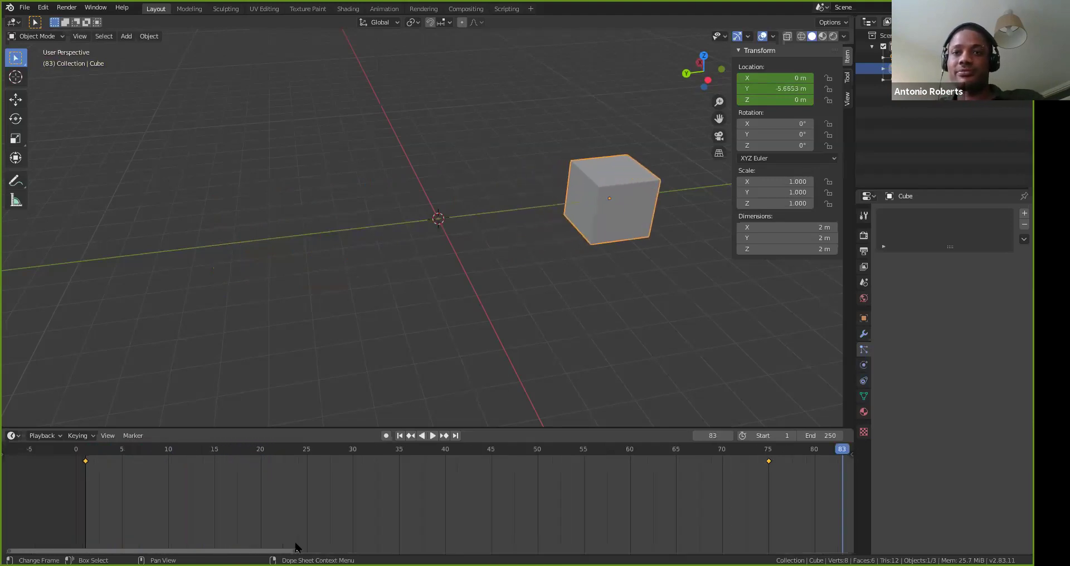
key(shift+Left)
key(space)
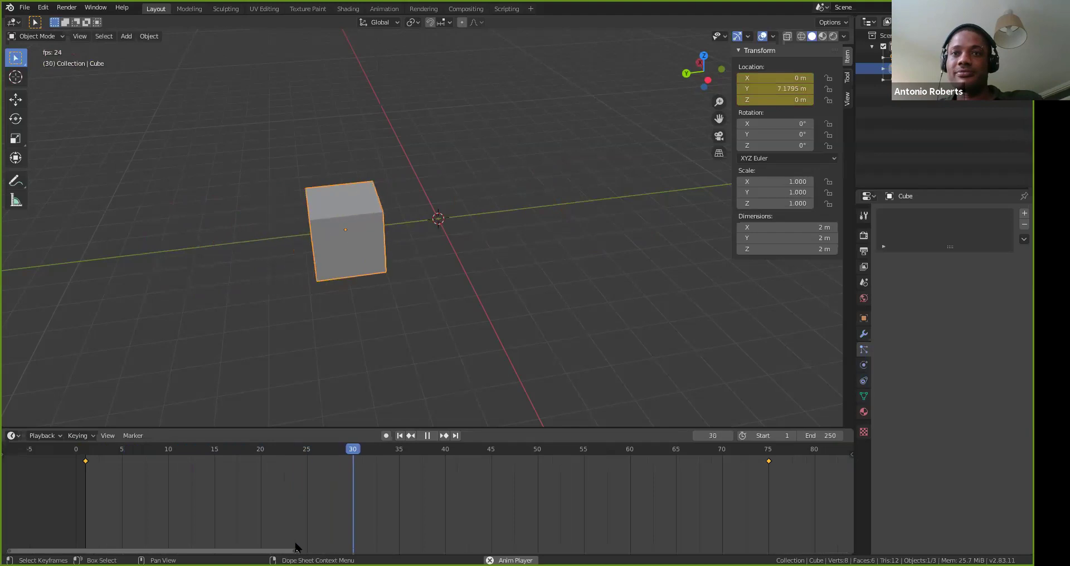
key(space)
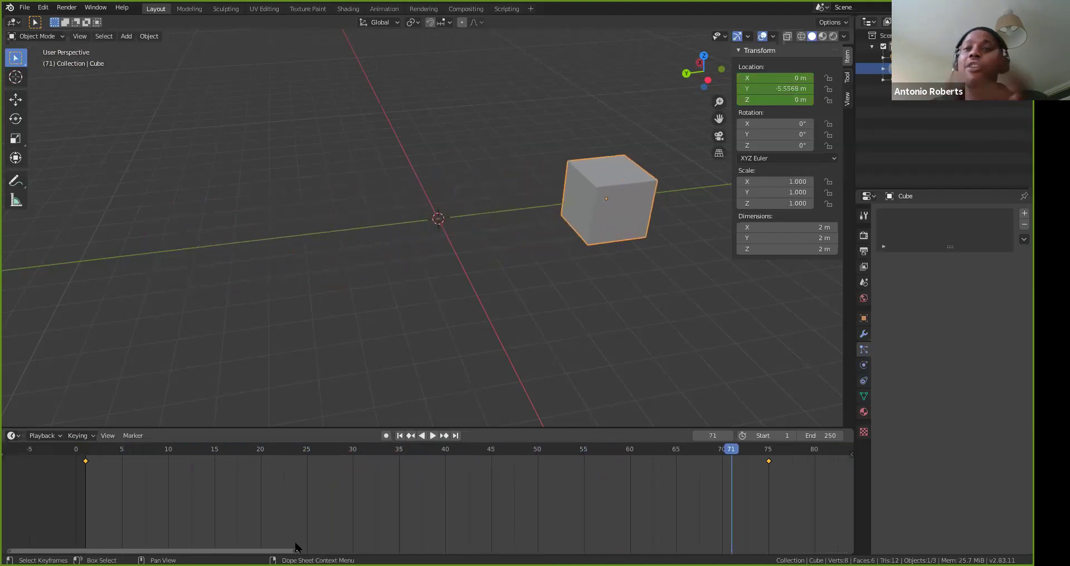
drag(729, 449, 84, 479)
key(space)
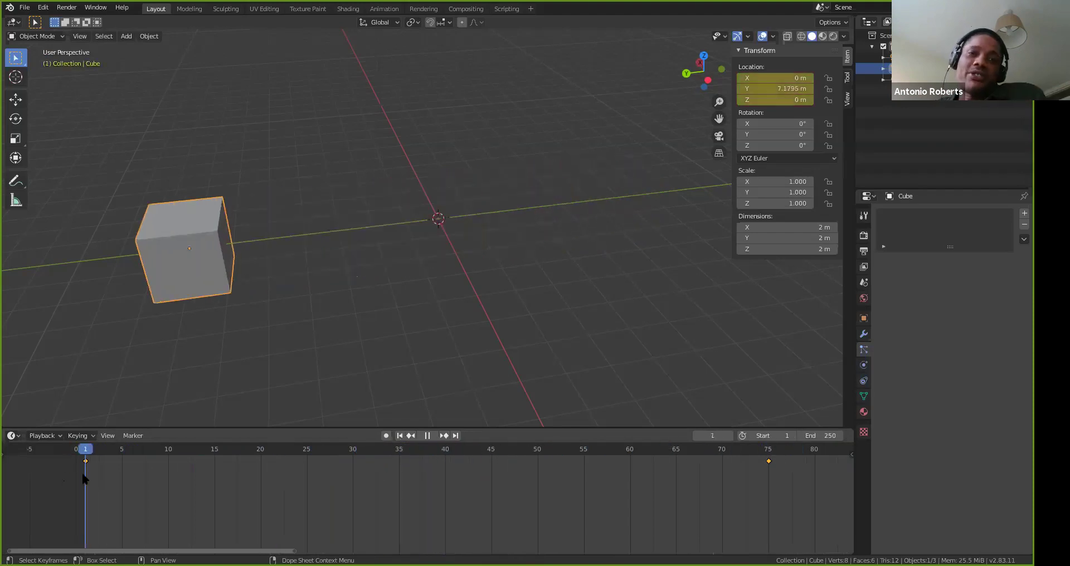
At frame 40, move the cube along the X axis to about 14.57 m and insert a Location keyframe
drag(450, 483, 445, 456)
key(space)
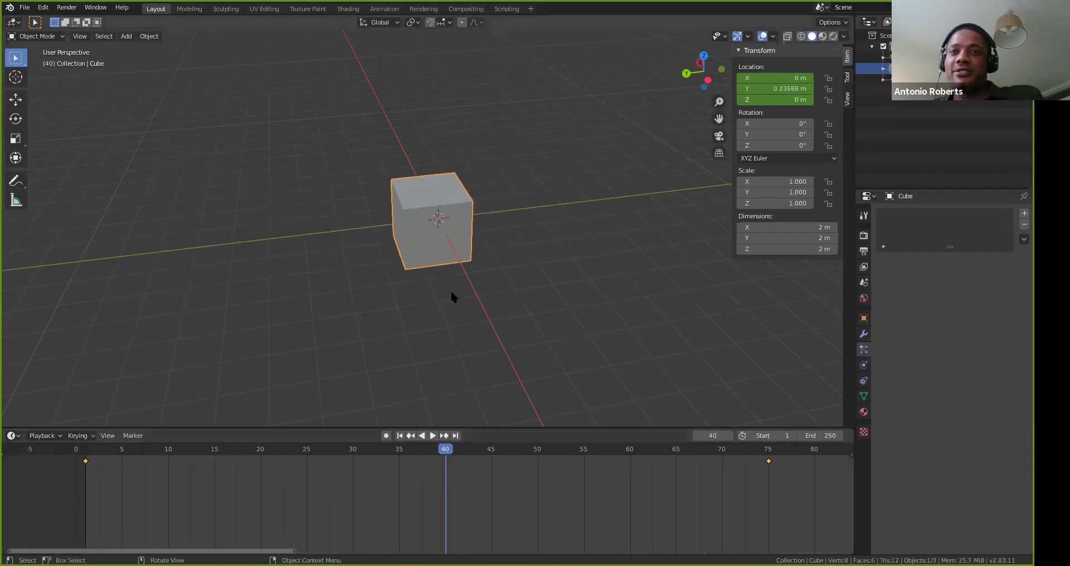
key(g)
key(x)
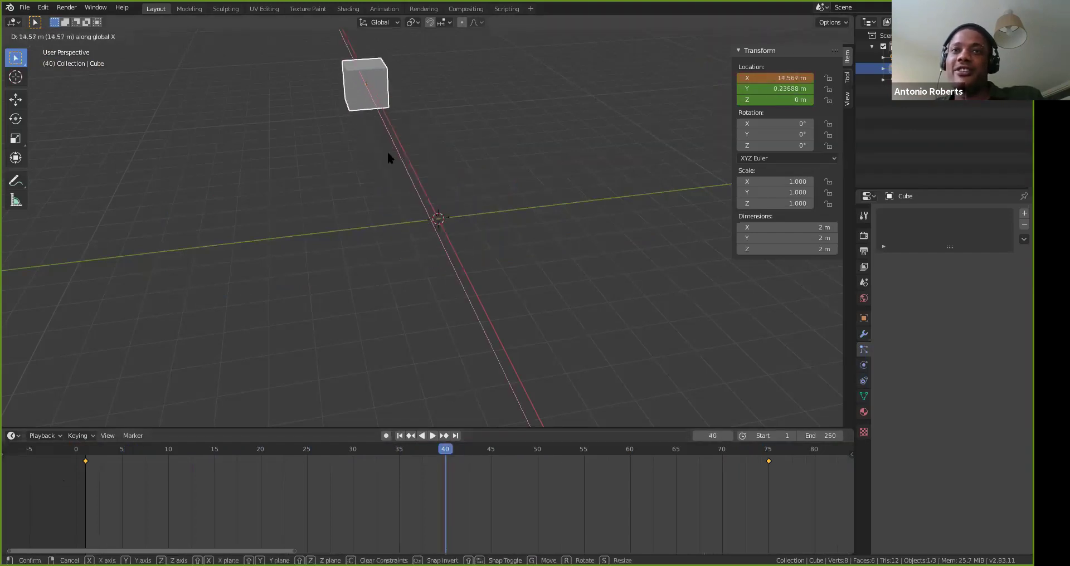
click(388, 153)
key(i)
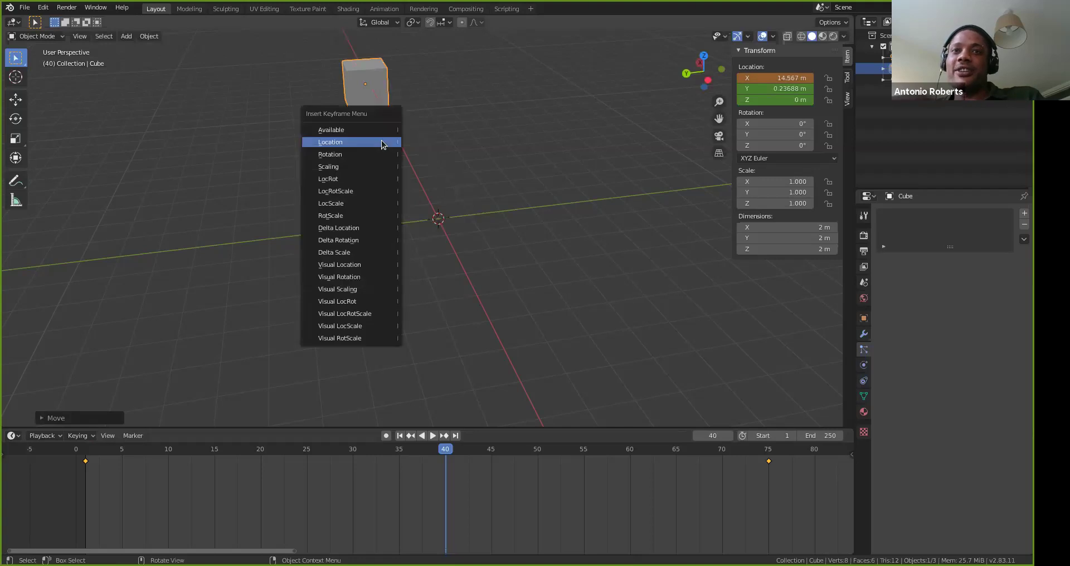
click(382, 144)
Play the three-keyframe animation repeatedly from frame 1 to review the cube's full path, ending back at frame 1
key(space)
shift+middle_drag(384, 89, 374, 383)
key(shift+Left)
middle_drag(388, 185, 360, 296)
key(space)
key(space)
key(shift+Left)
key(space)
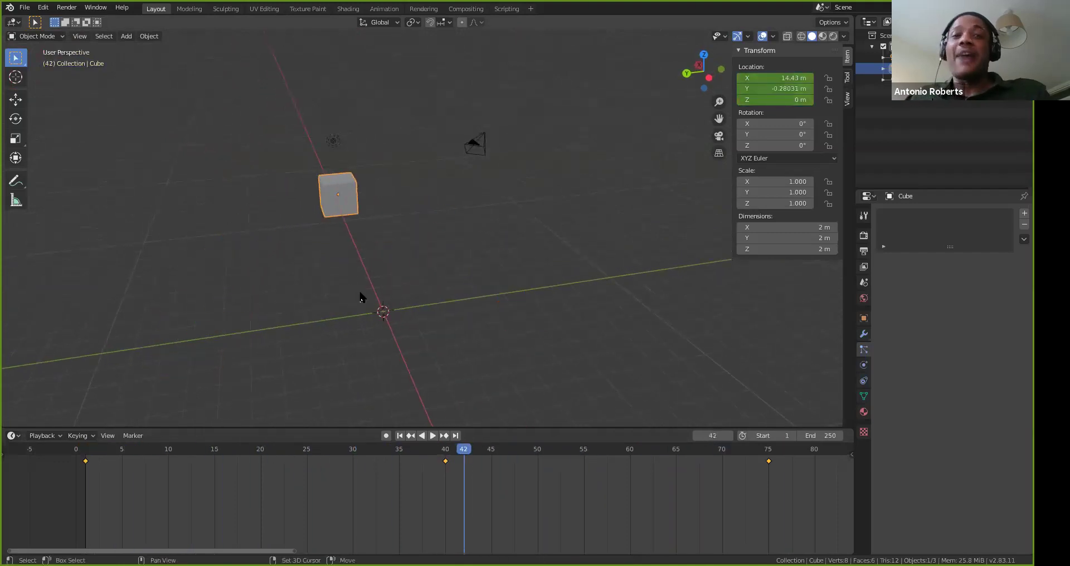
key(Escape)
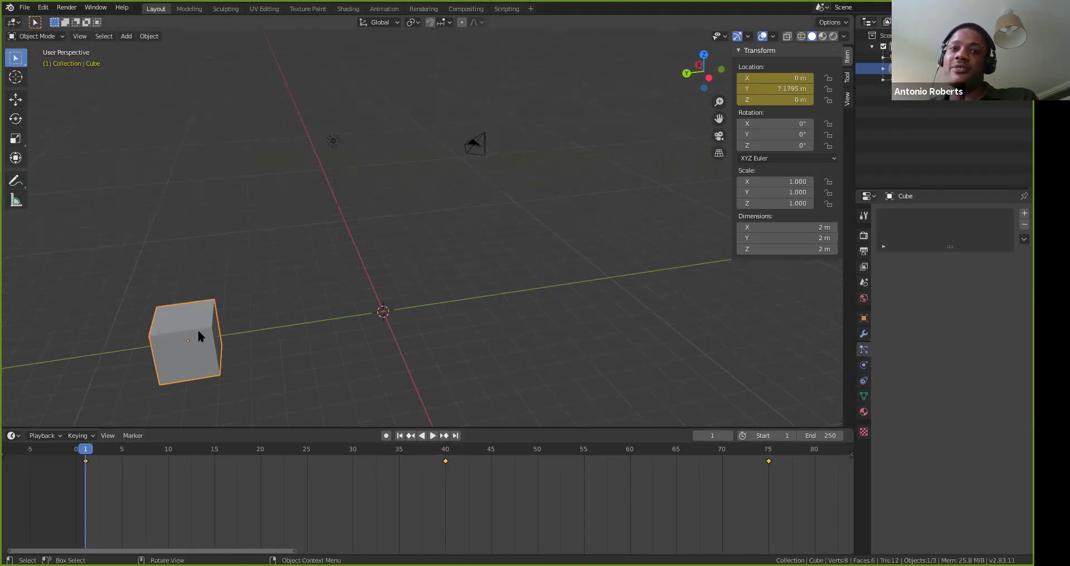
drag(422, 448, 85, 443)
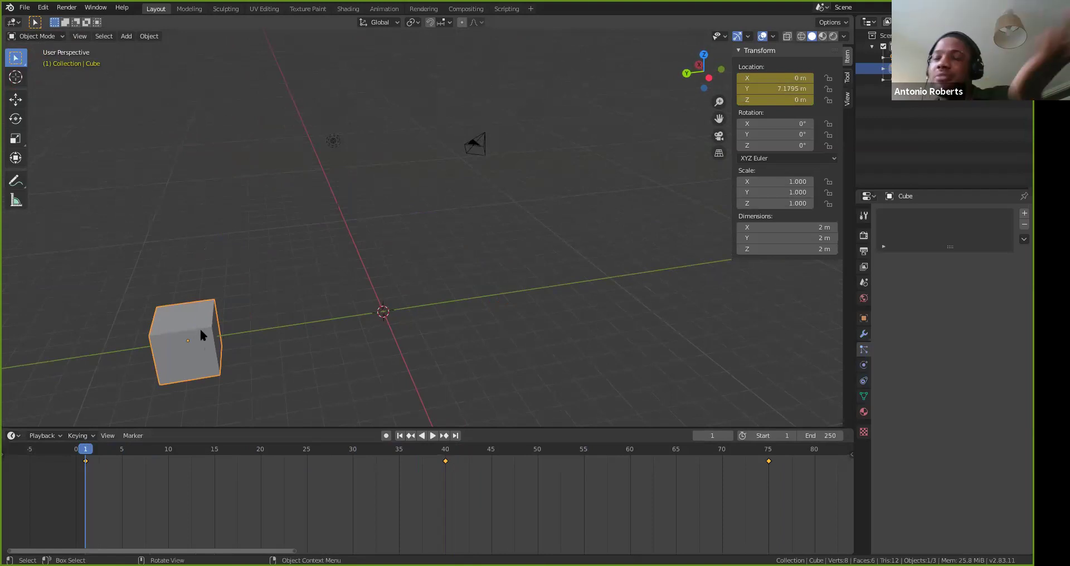
Insert a Location keyframe and a Scaling keyframe for the cube at frame 1
key(i)
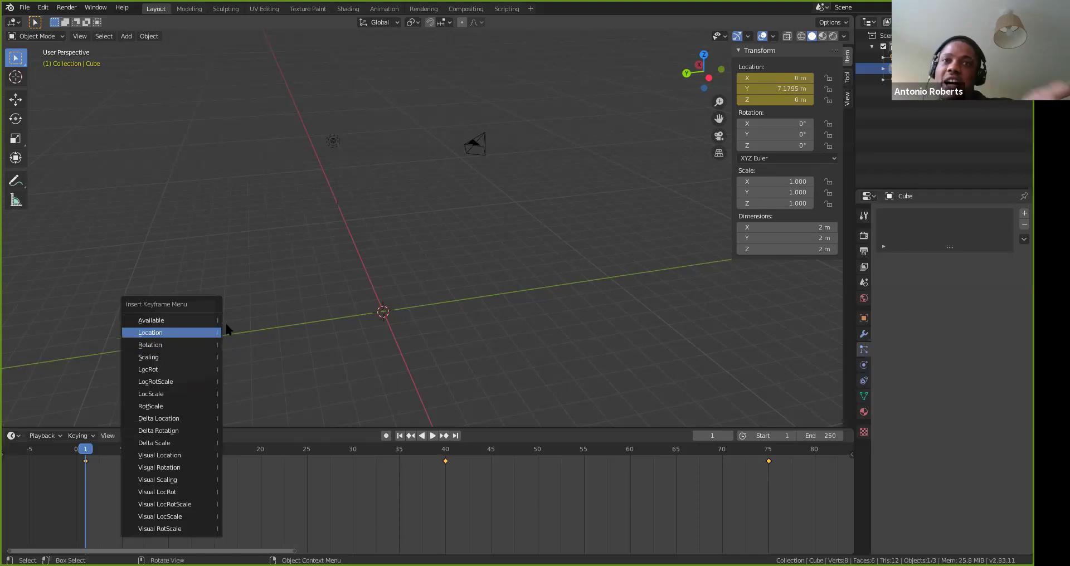
click(184, 334)
key(i)
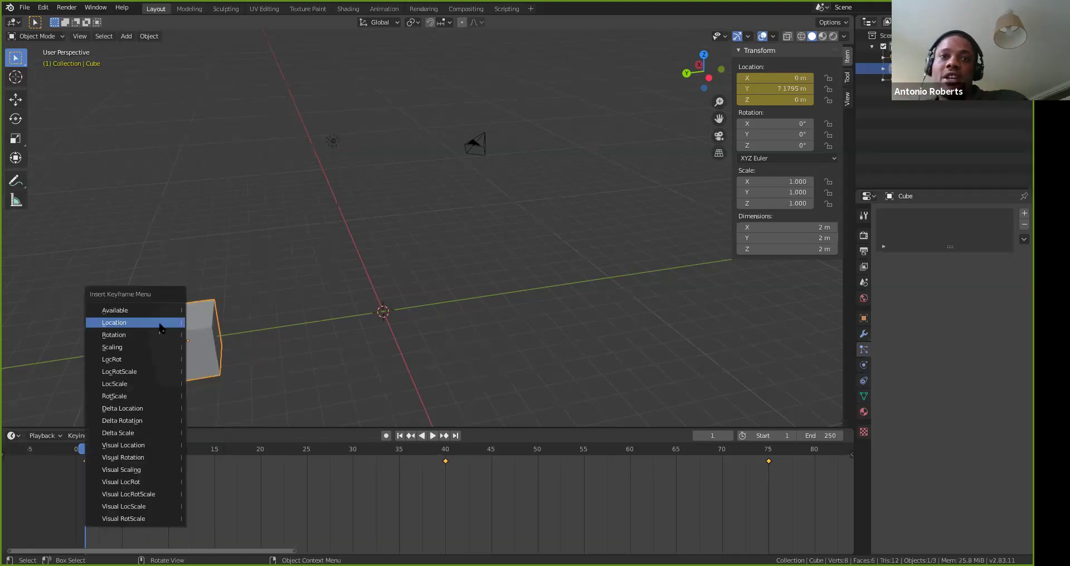
click(142, 346)
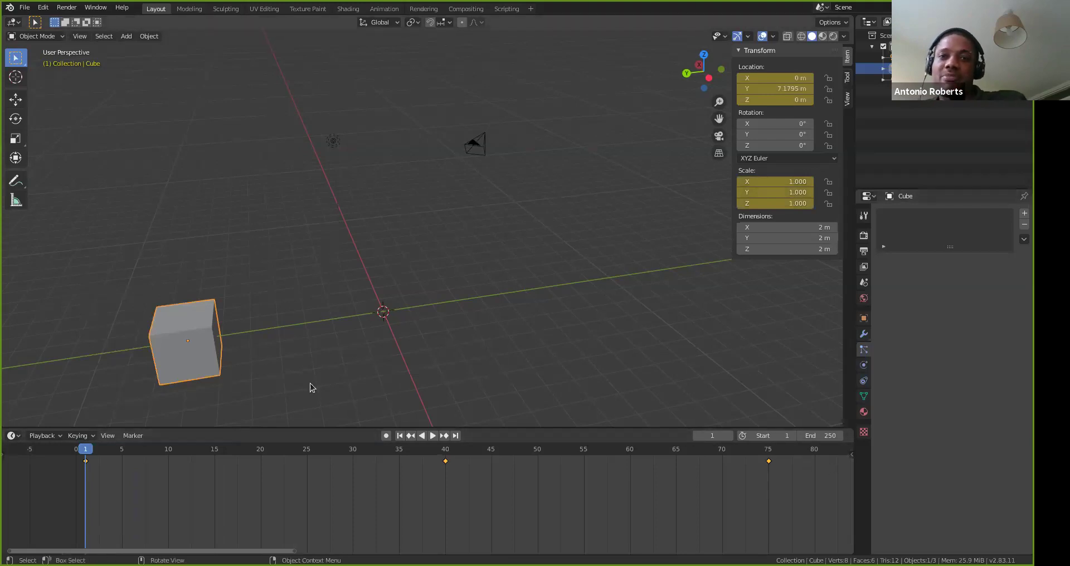
At frame 28, scale the cube up uniformly to about 10.27
click(334, 452)
key(s)
click(358, 218)
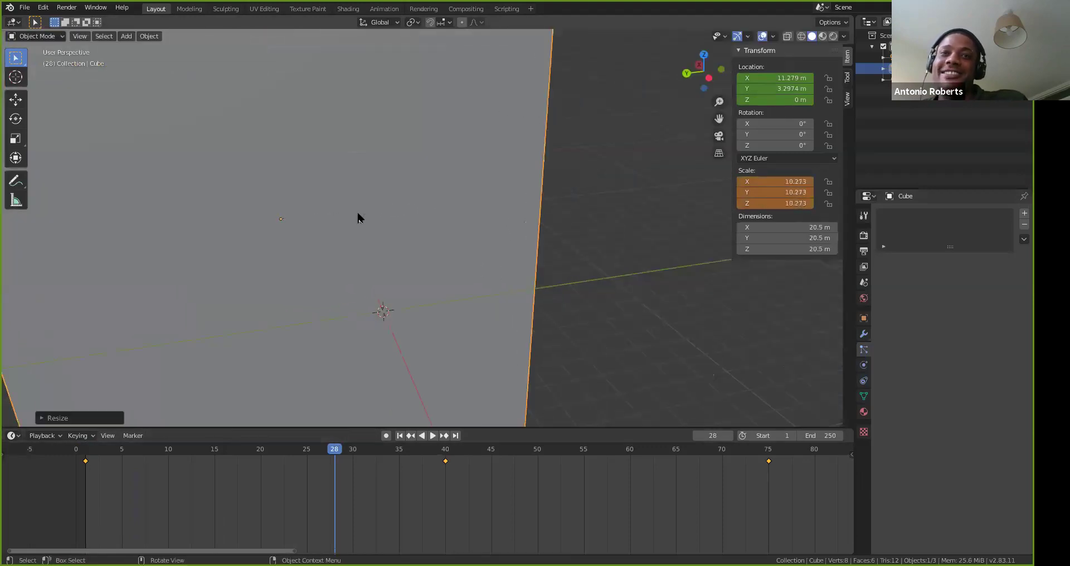
Insert a Scaling keyframe for the enlarged cube at frame 28
key(i)
click(360, 218)
key(space)
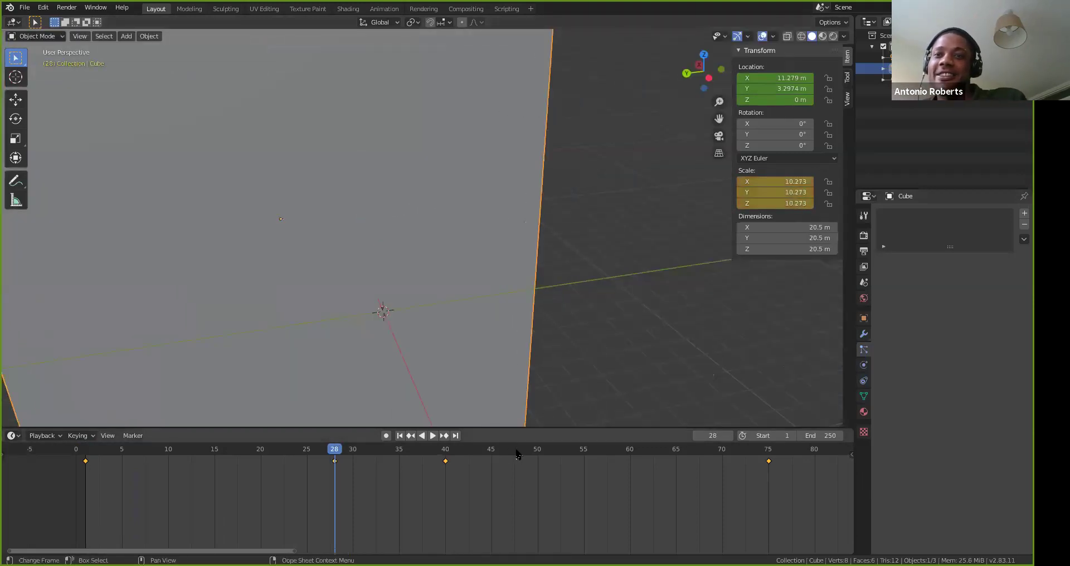
At frame 75, scale the cube down uniformly to about 0.123 and insert a Scaling keyframe
drag(605, 448, 767, 461)
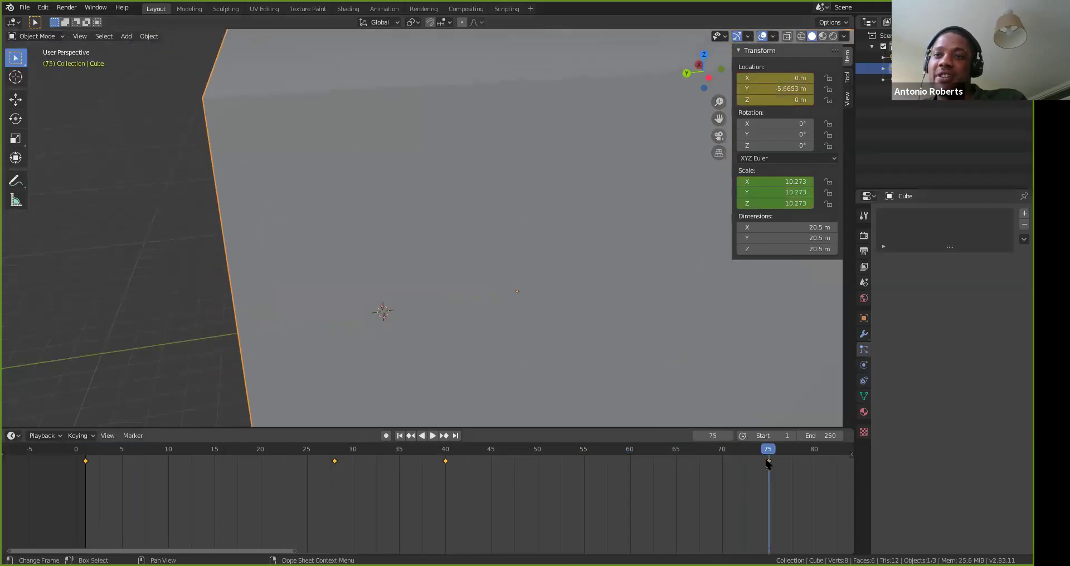
key(s)
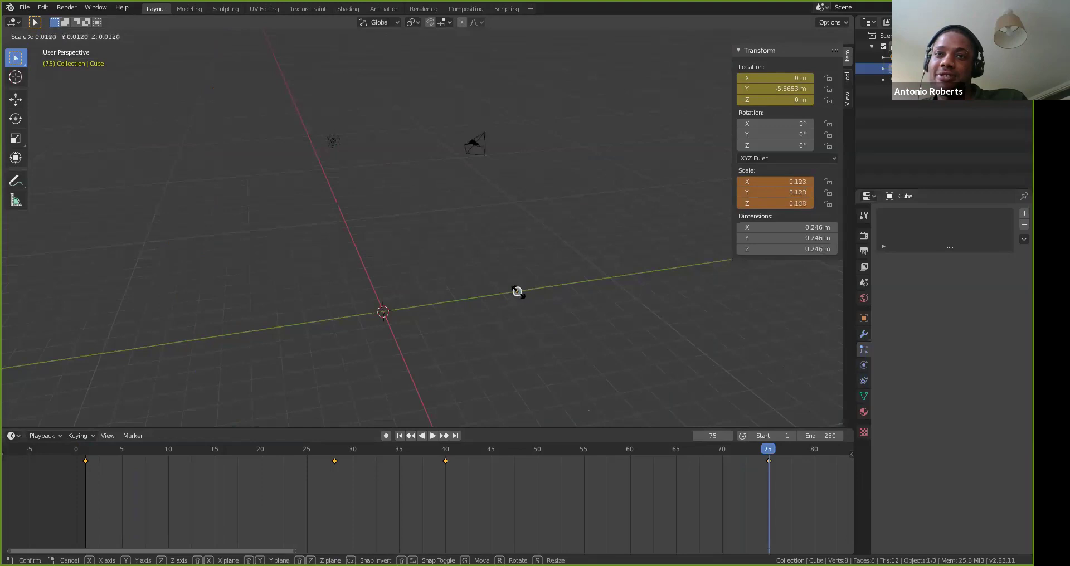
click(518, 294)
key(i)
click(518, 291)
Play the animation from frame 1 past frame 75 to review the cube's combined movement and scaling
middle_drag(497, 311, 519, 387)
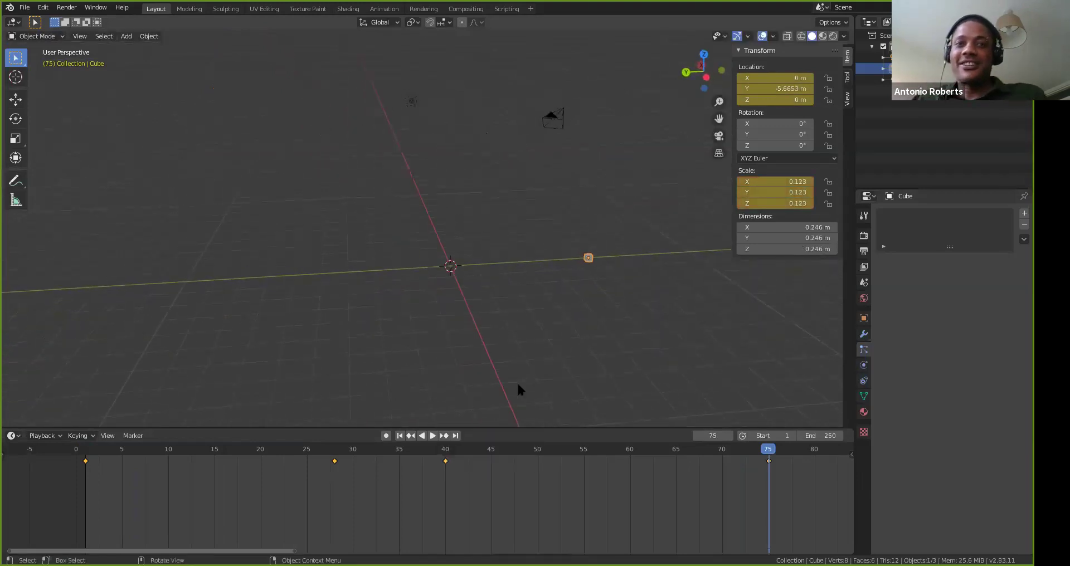
key(shift+Left)
key(space)
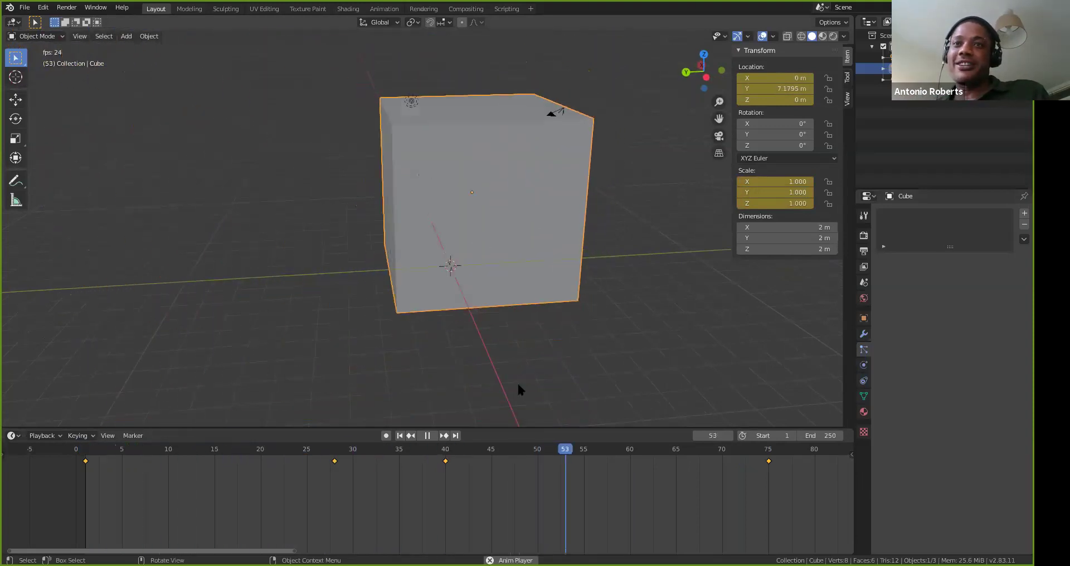
key(space)
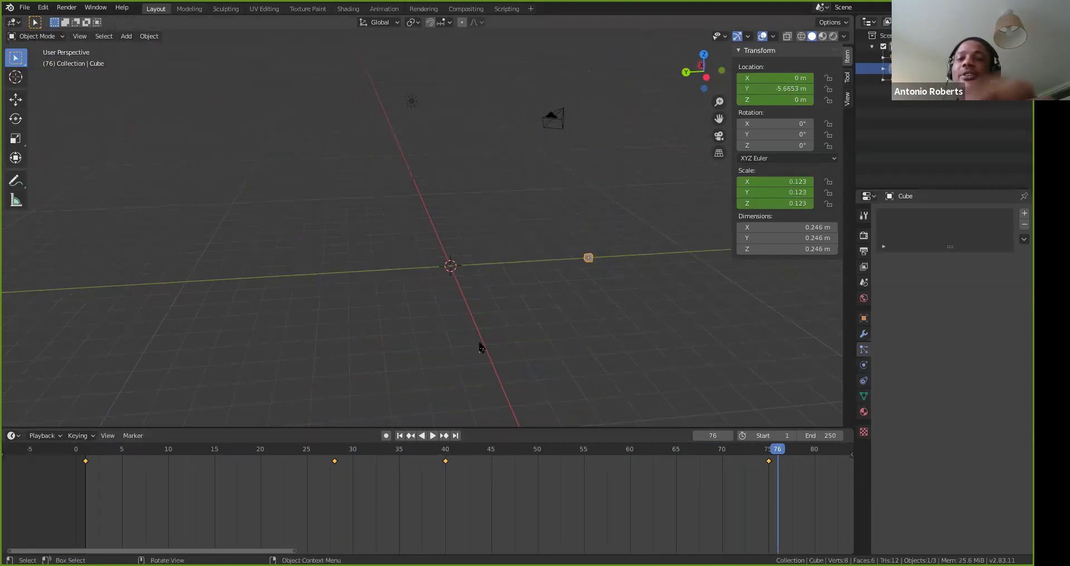
Insert a Rotation keyframe for the cube at frame 1, and move the playhead to frame 43
key(shift+Left)
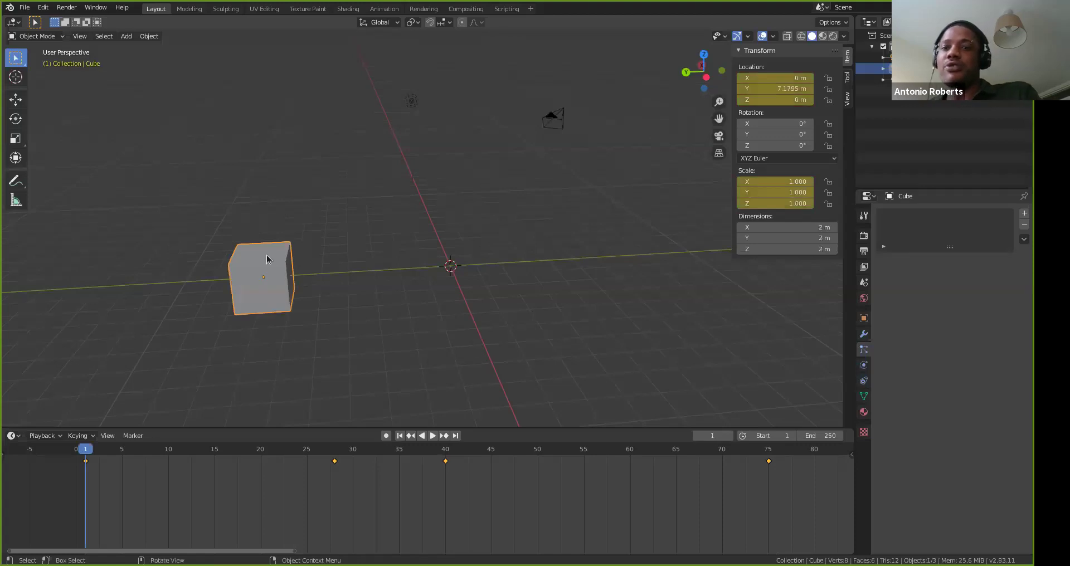
key(i)
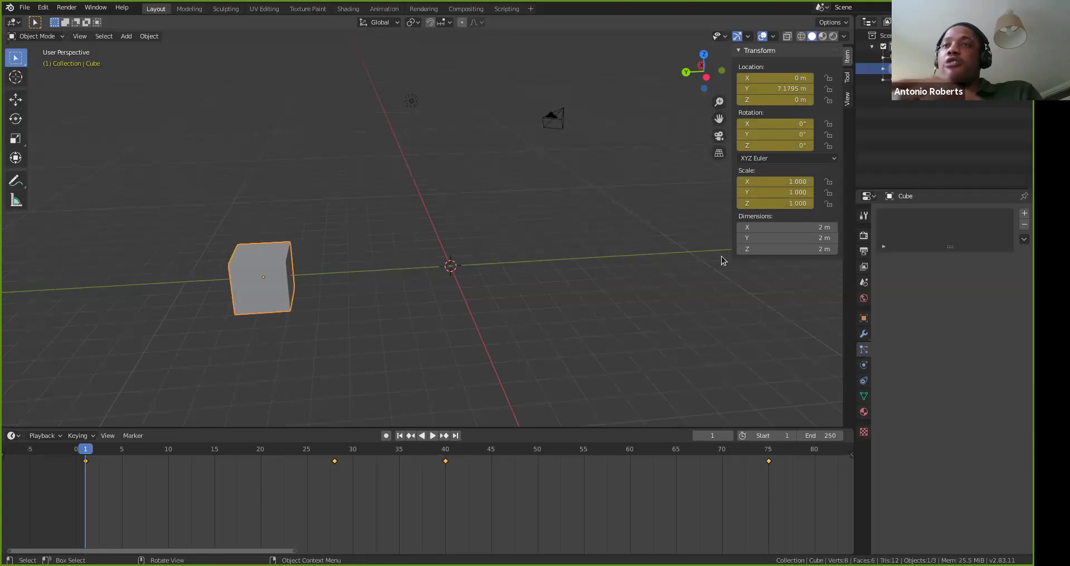
click(472, 455)
Hide and show the viewport's Transform sidebar repeatedly, leaving it displayed
key(n)
key(n)
key(n)
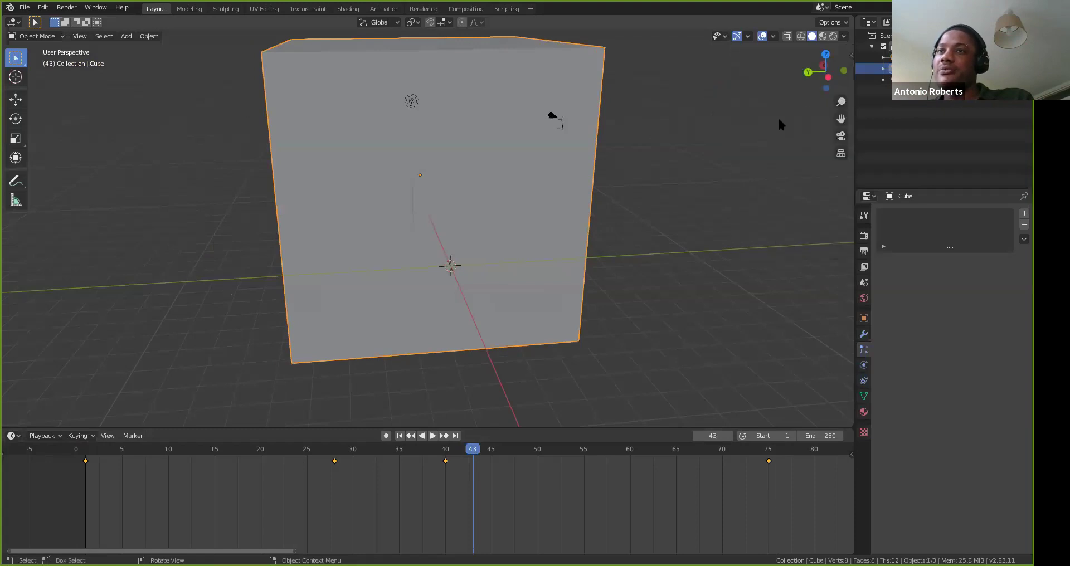
key(n)
key(n)
key(n)
key(n)
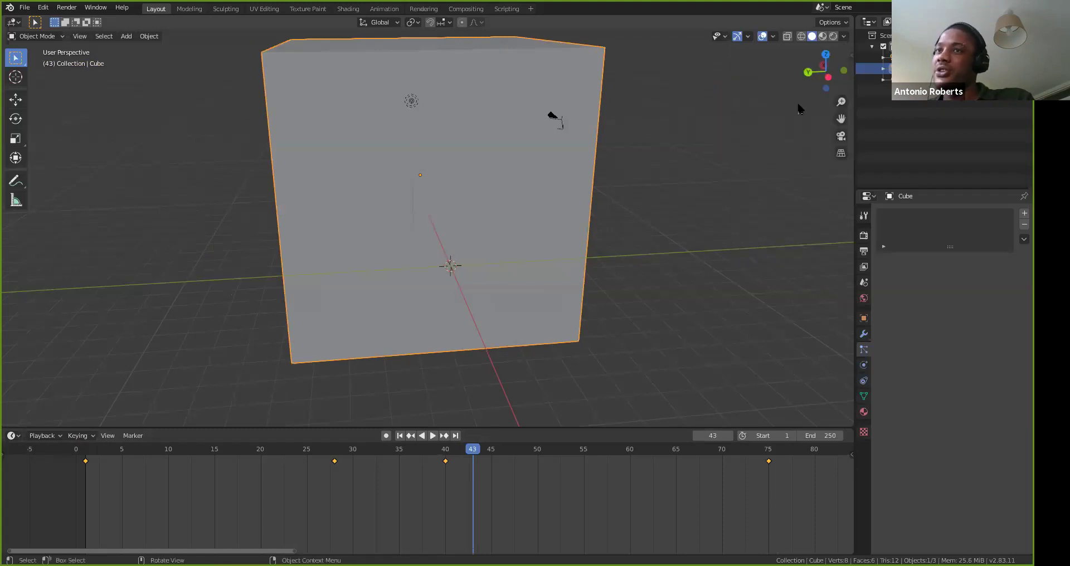
key(n)
key(n)
key(n)
key(n)
key(n)
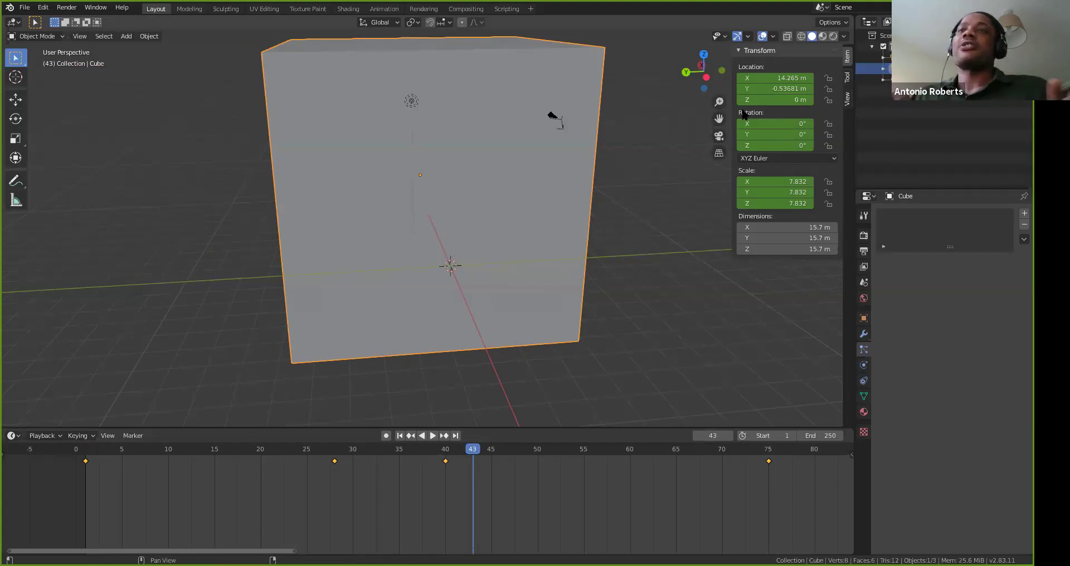
Set the cube's X rotation to 360° and insert a Rotation keyframe at frame 43
click(771, 123)
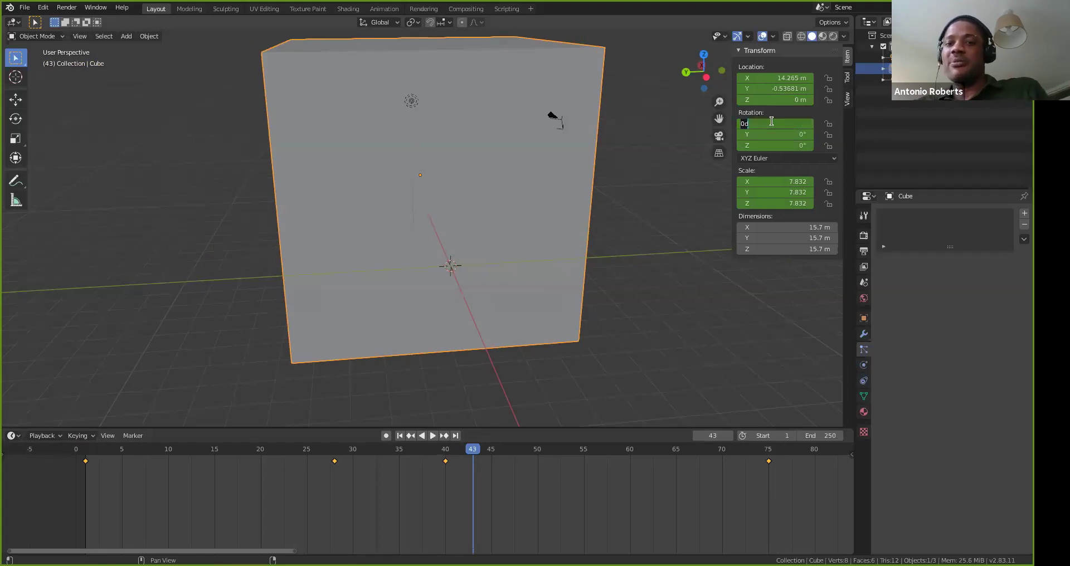
key(Return)
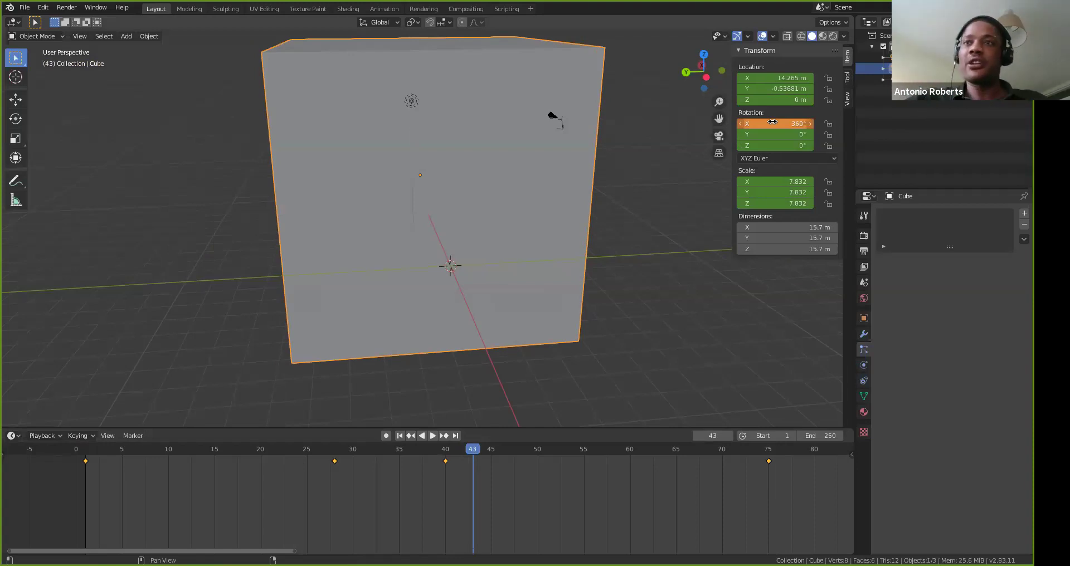
key(i)
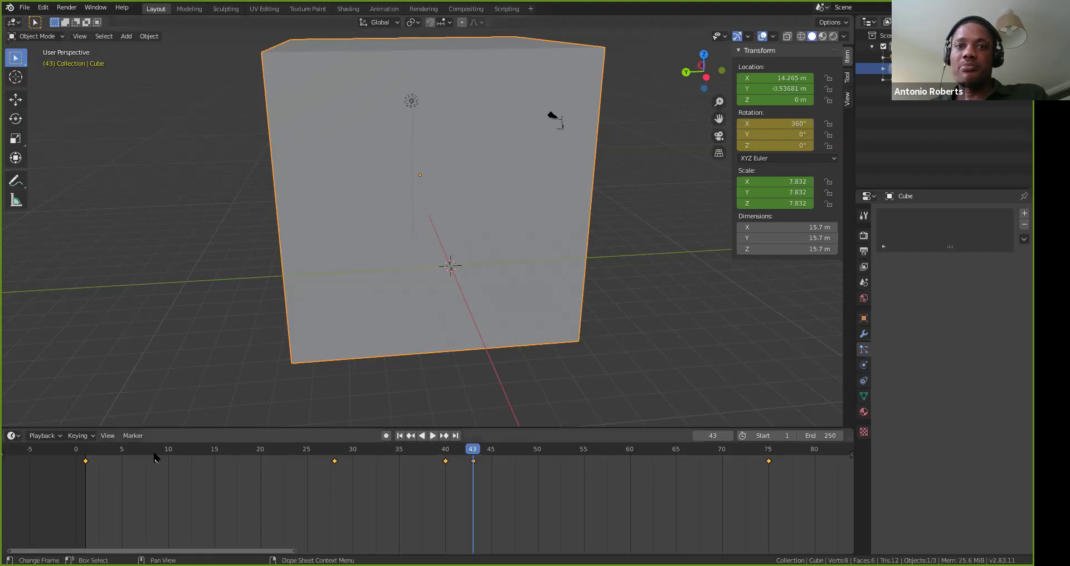
Play the animation from the beginning of the timeline to review the cube's single turn about X
drag(146, 452, 93, 451)
key(space)
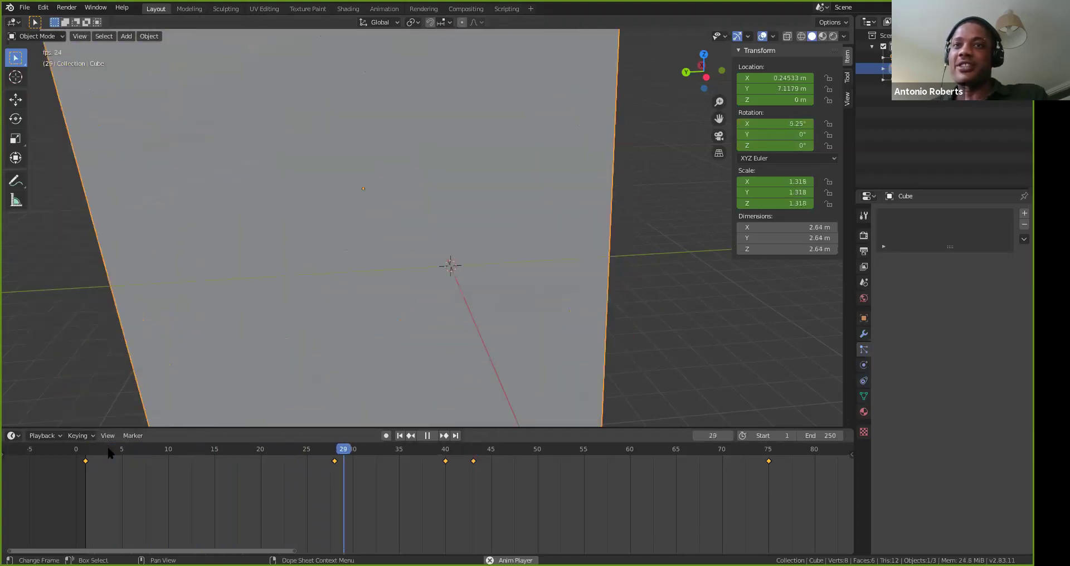
key(space)
At frame 43, set the cube's X rotation to 1080° and update the Rotation keyframe
mouse_move(477, 452)
mouse_down()
mouse_move(447, 455)
mouse_move(474, 458)
mouse_up()
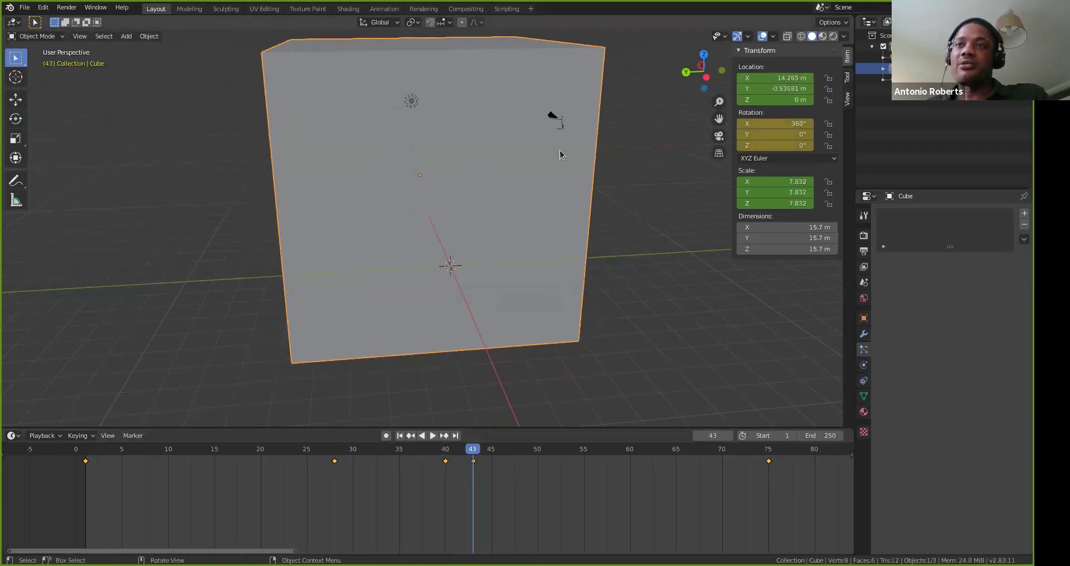
click(793, 126)
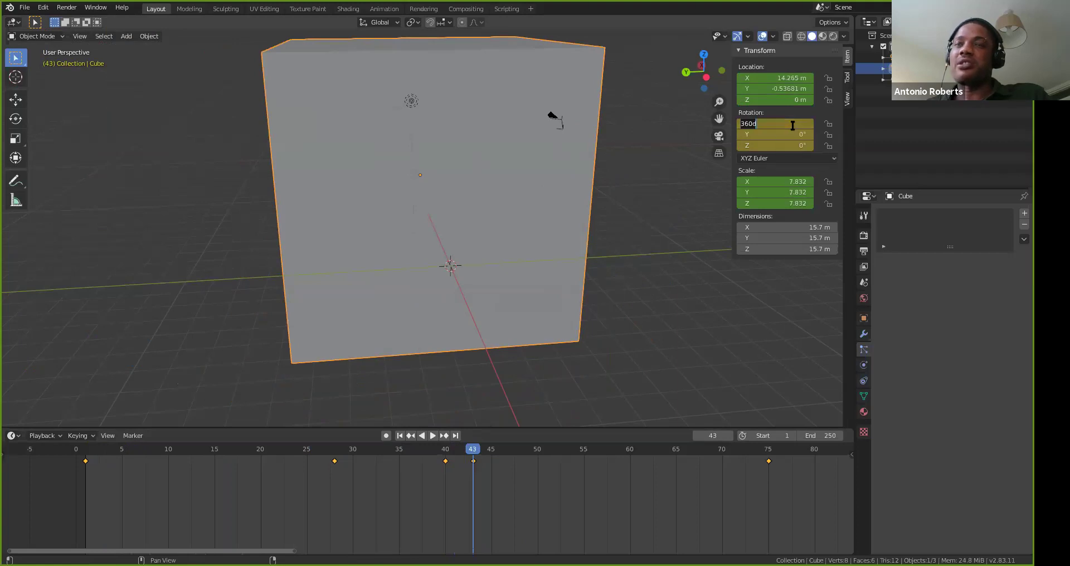
text(1080)
key(Return)
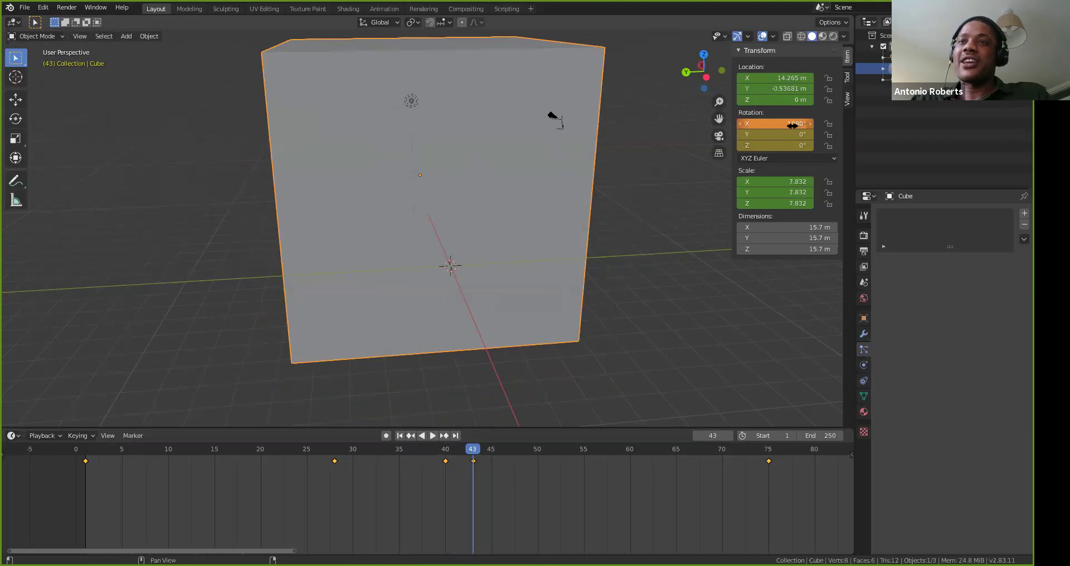
key(i)
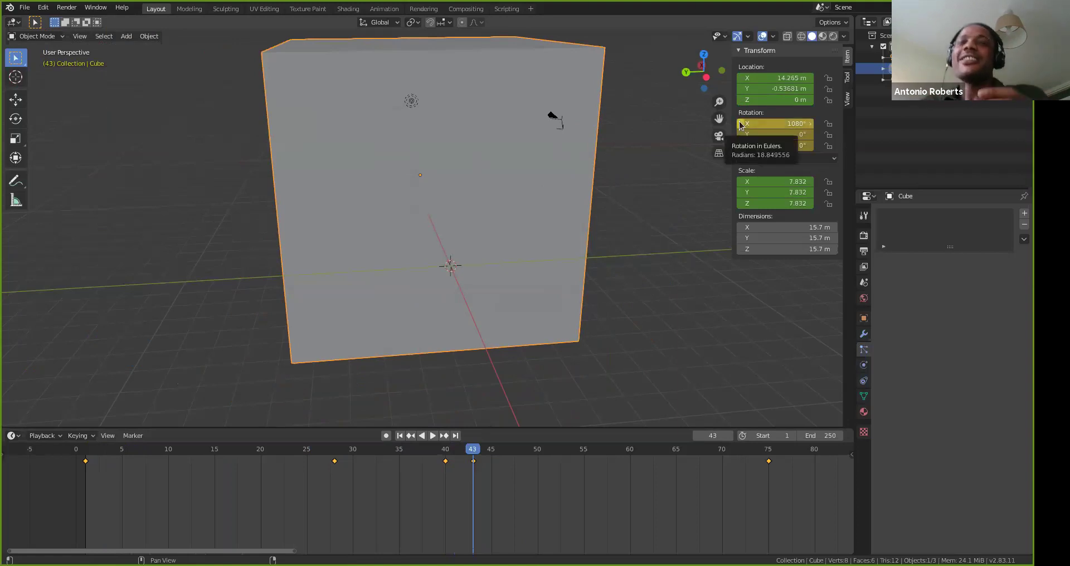
Play the animation repeatedly from frame 1, also from a different viewing angle, to review the cube's faster spin
key(shift+Left)
key(space)
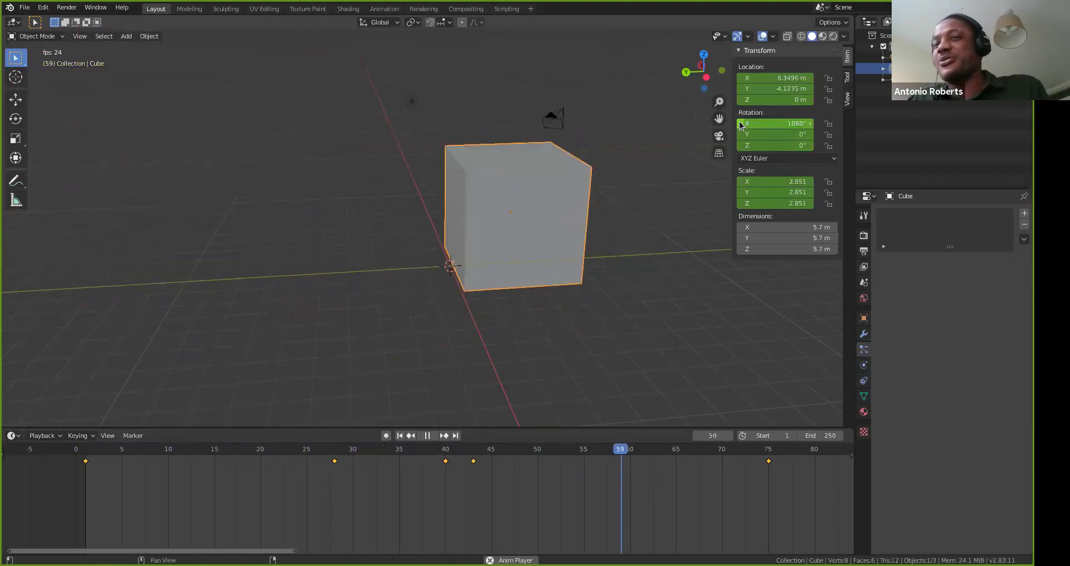
key(space)
key(space)
key(shift+Left)
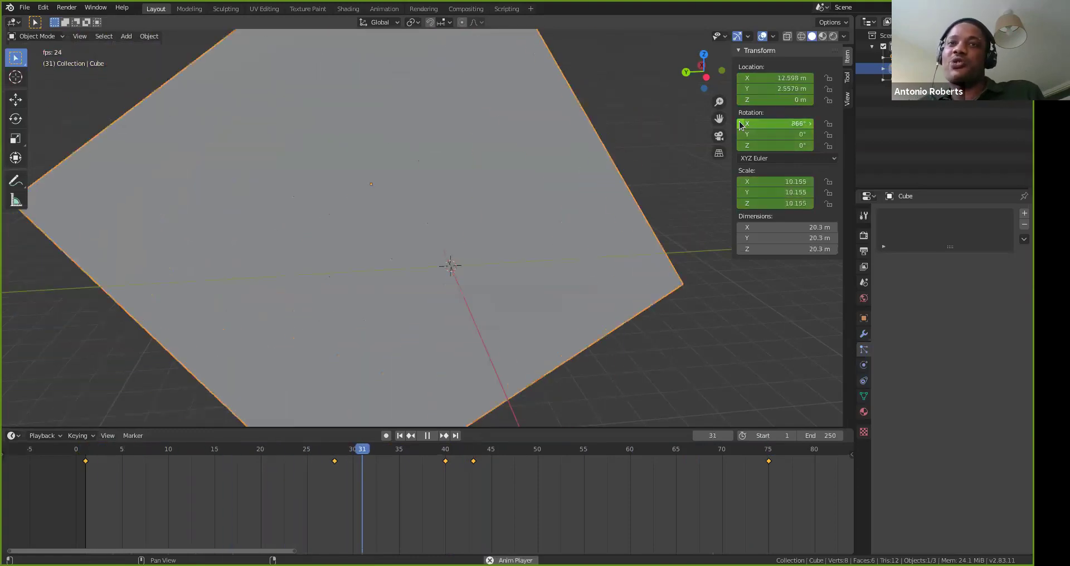
key(space)
middle_drag(490, 52, 464, 156)
scroll(483, 129, down, 3)
key(shift+Left)
key(space)
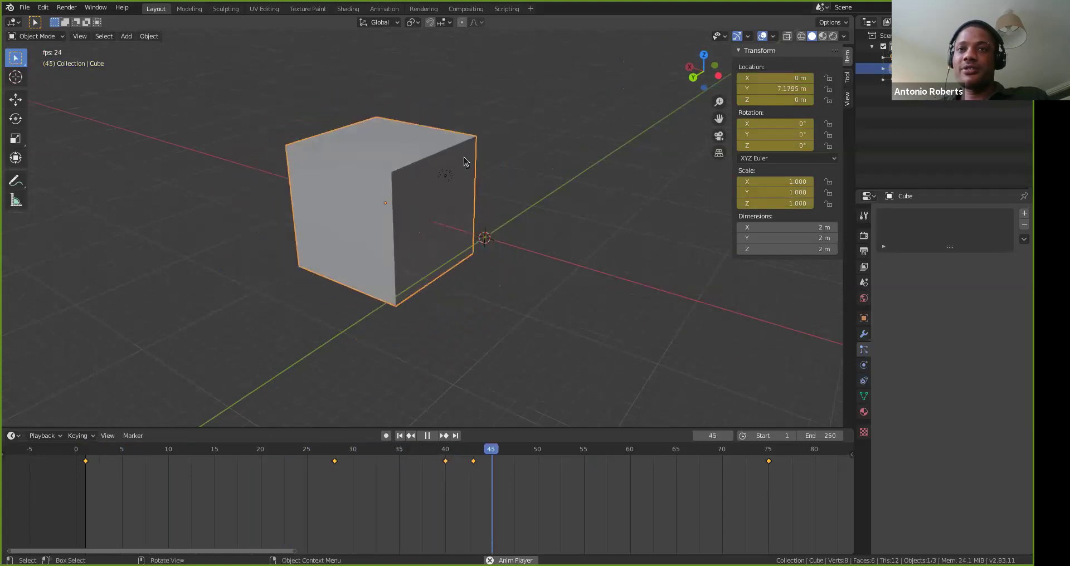
key(space)
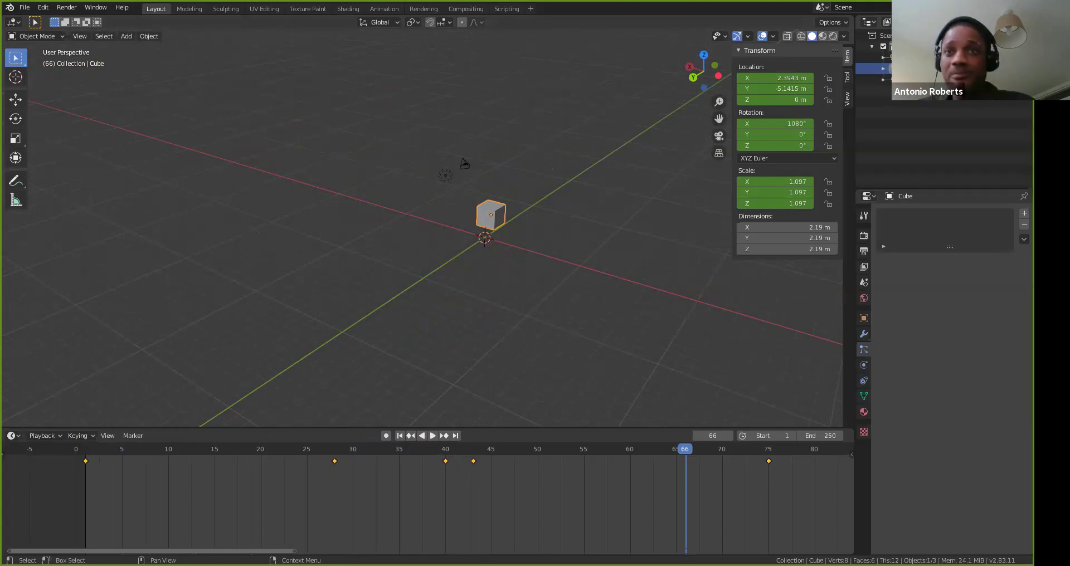
middle_drag(530, 238, 520, 160)
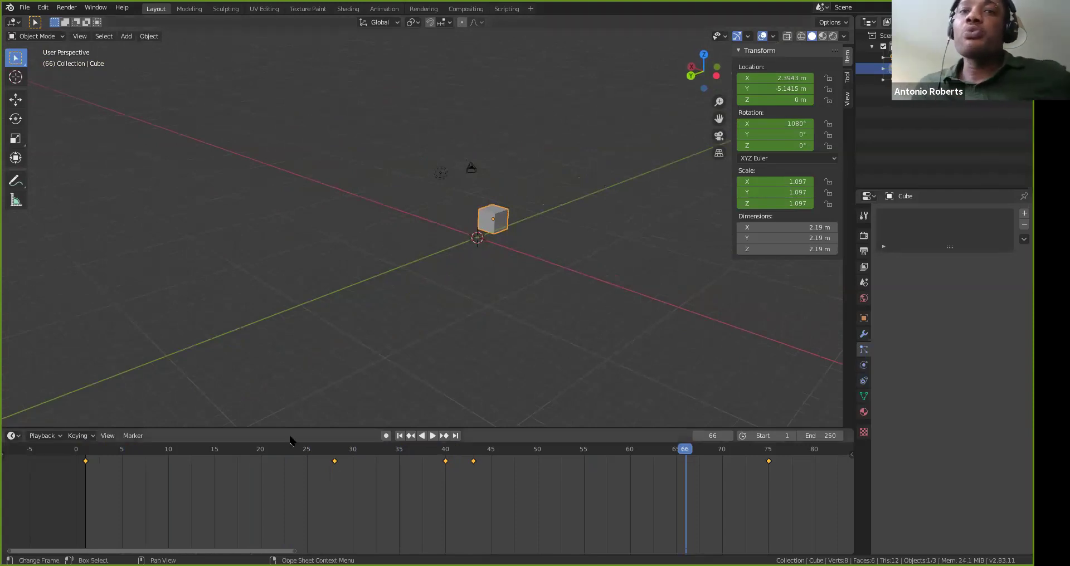
middle_drag(591, 199, 545, 220)
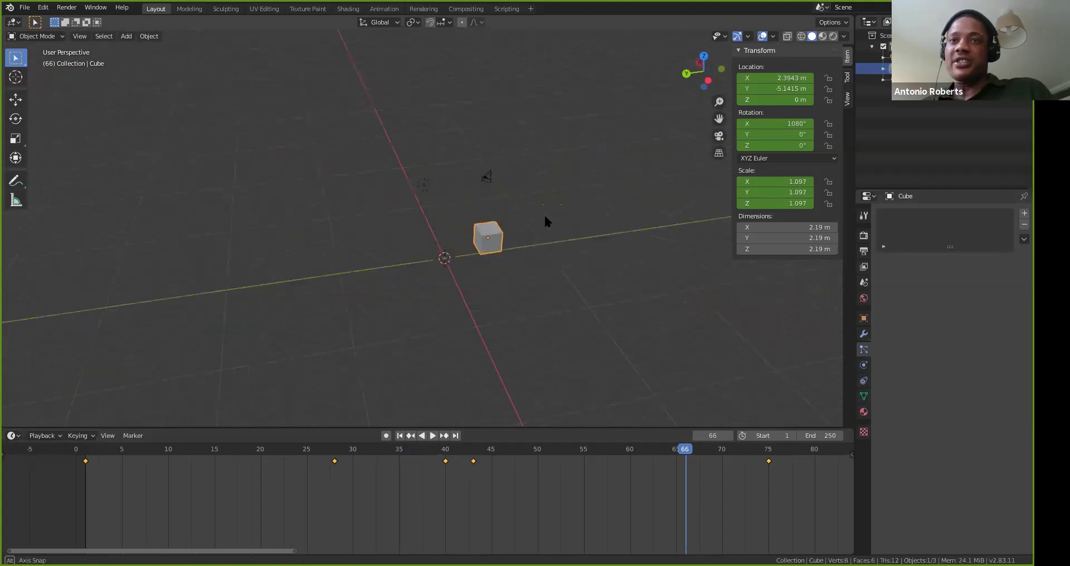
scroll(545, 253, up, 3)
middle_drag(545, 256, 594, 225)
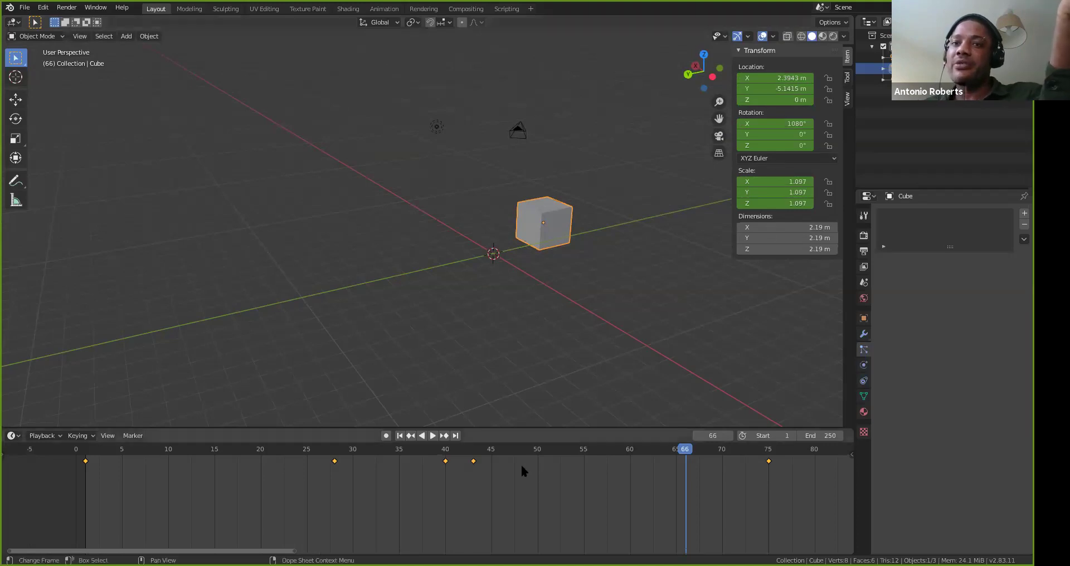
Insert a Rotation keyframe for the cube at frame 15, keeping its interpolated rotation
drag(489, 450, 472, 450)
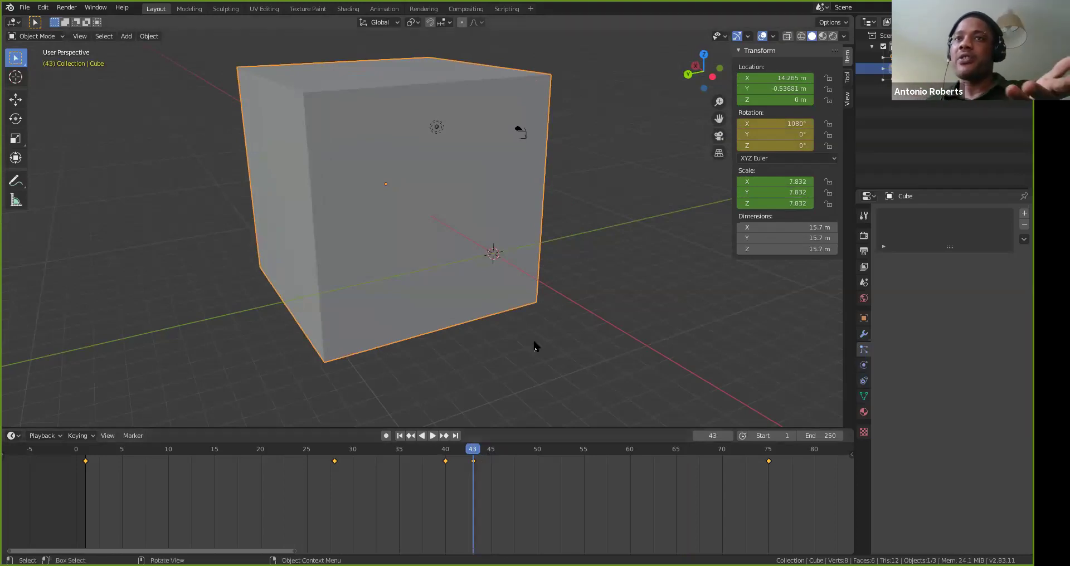
click(218, 457)
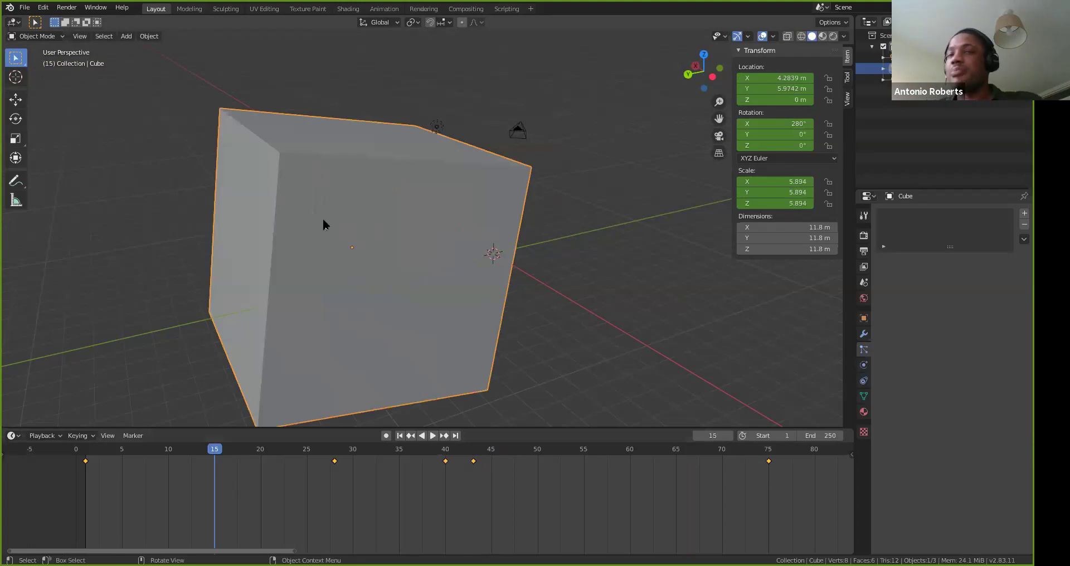
key(i)
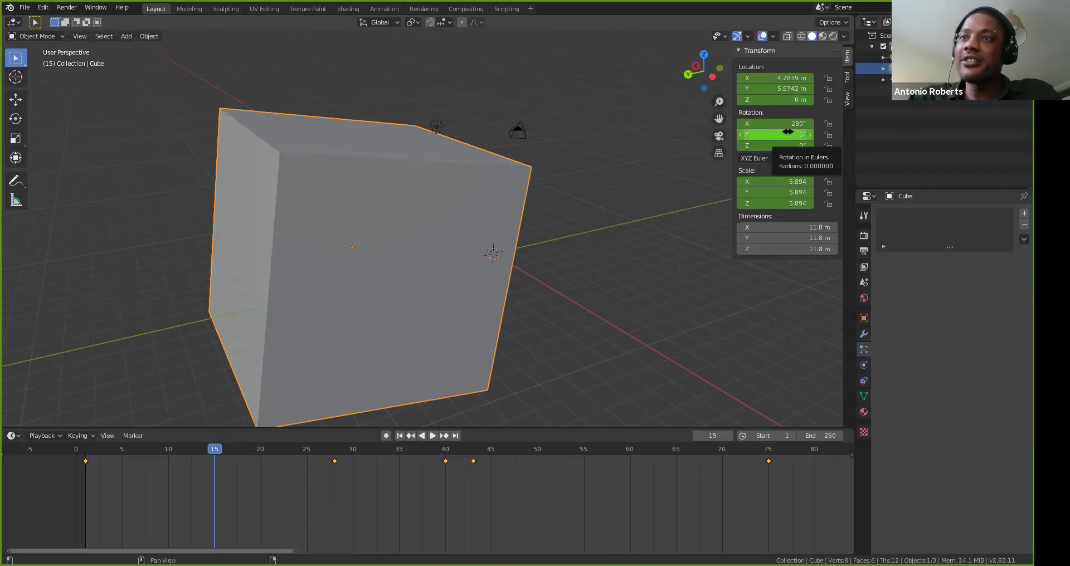
key(i)
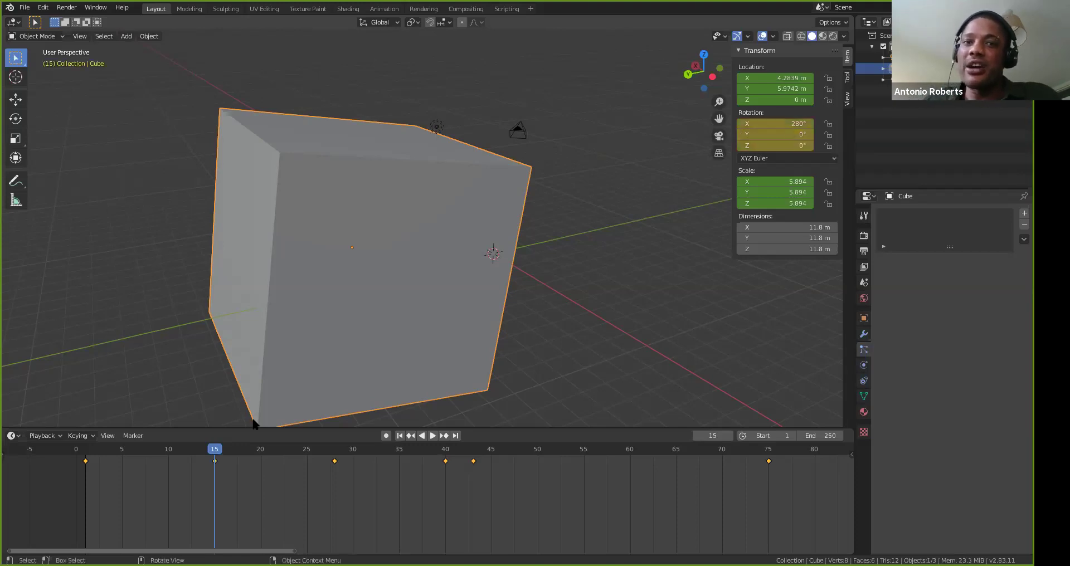
Play the animation forward to frame 58 and insert a Rotation keyframe for the cube there
key(space)
key(space)
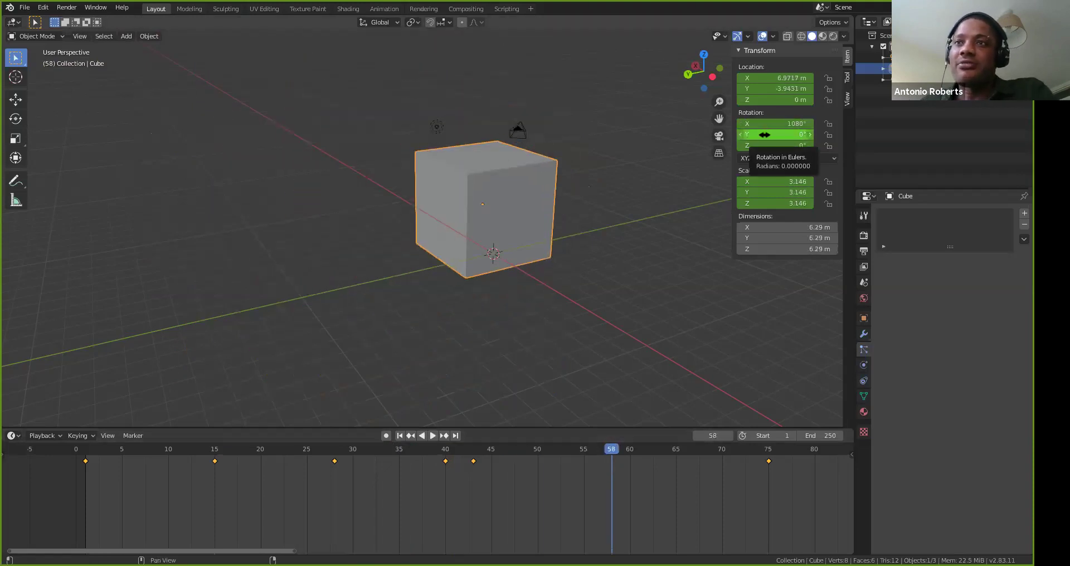
key(i)
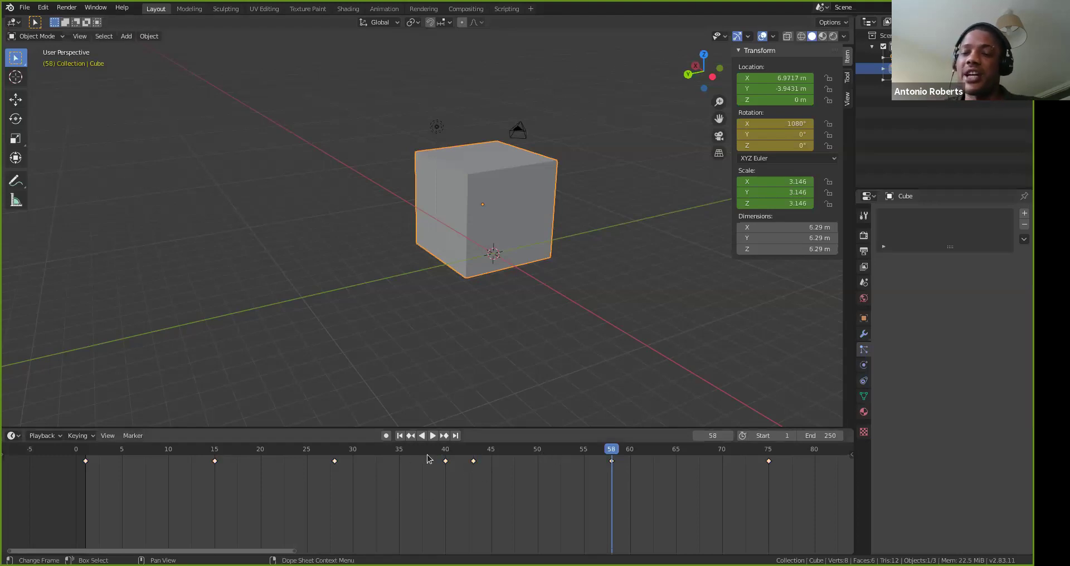
click(263, 467)
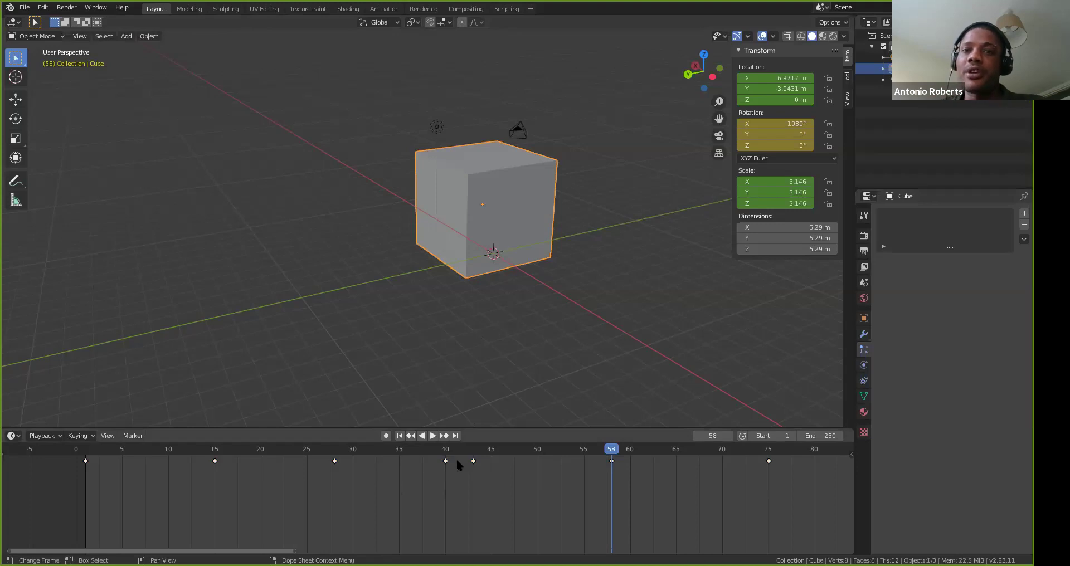
click(473, 462)
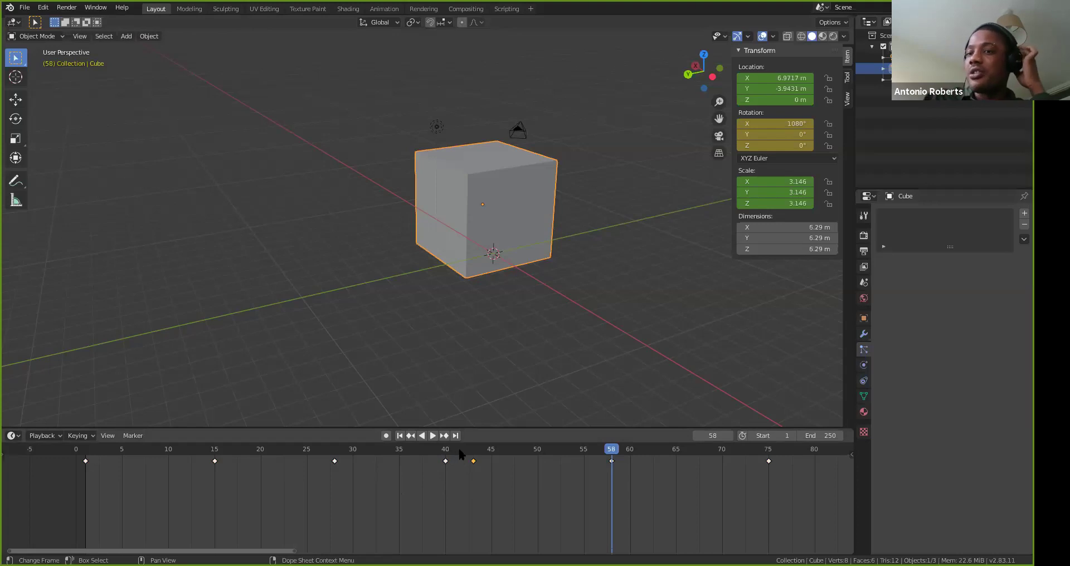
key(x)
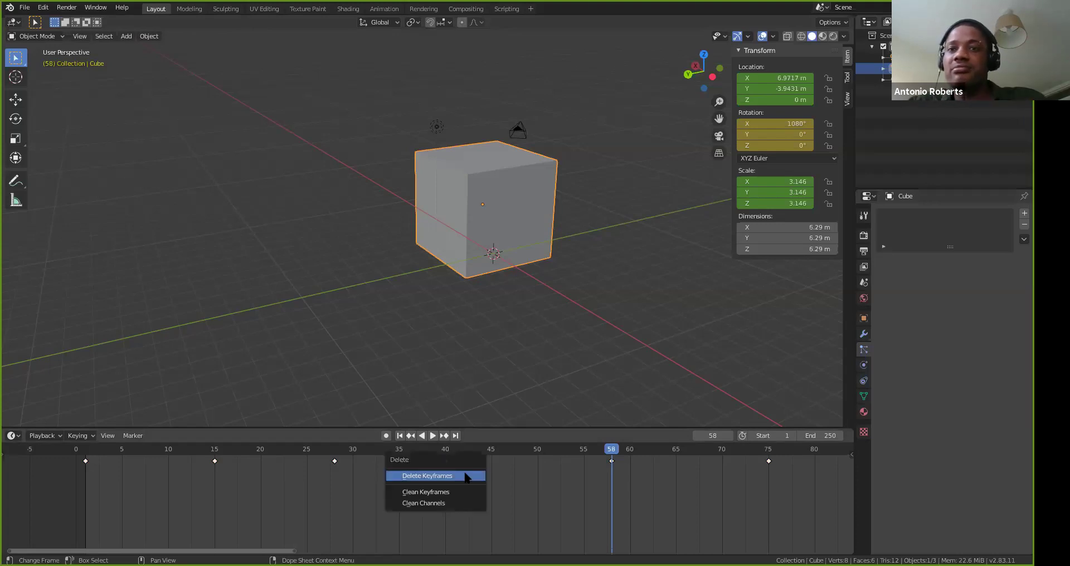
key(Escape)
key(x)
key(Escape)
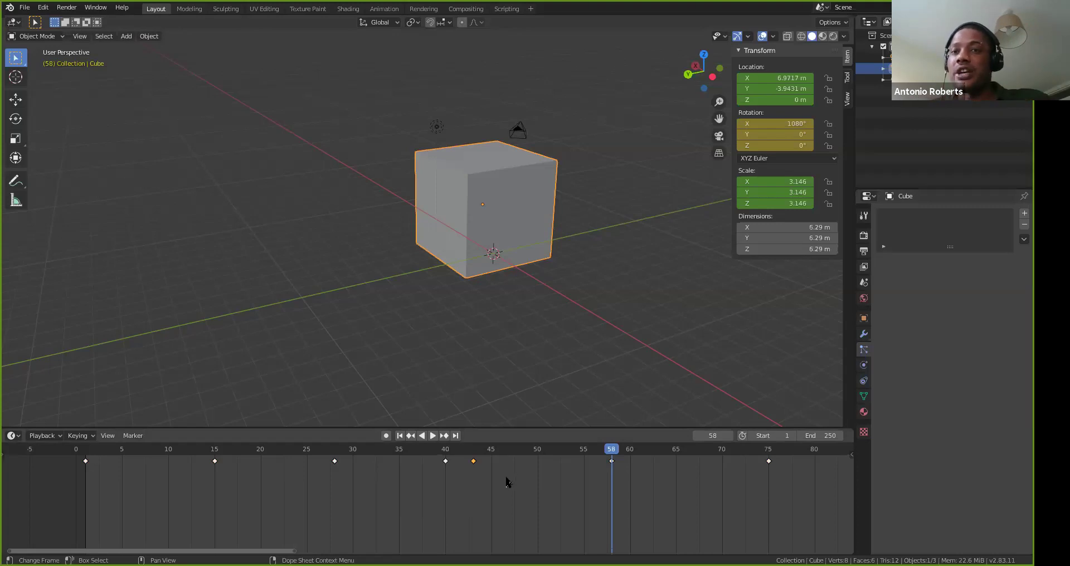
Move the keyframe at frame 43 to frame 45, and scale all keyframes up to it about frame 1 so the last lands on frame 41
mouse_move(480, 467)
mouse_down()
mouse_move(521, 467)
mouse_move(470, 476)
mouse_move(522, 480)
mouse_move(490, 475)
mouse_up()
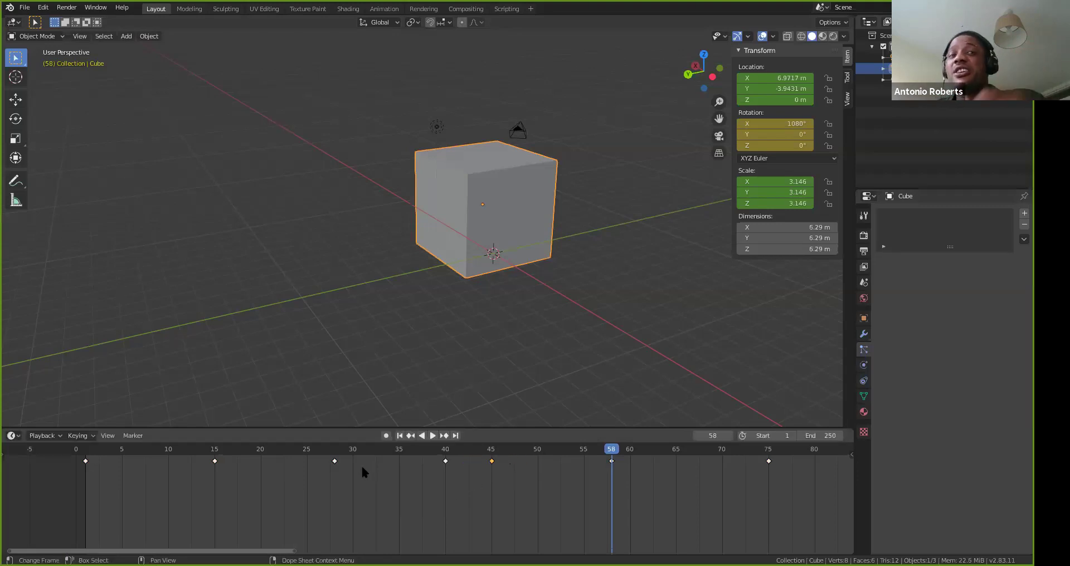
click(86, 451)
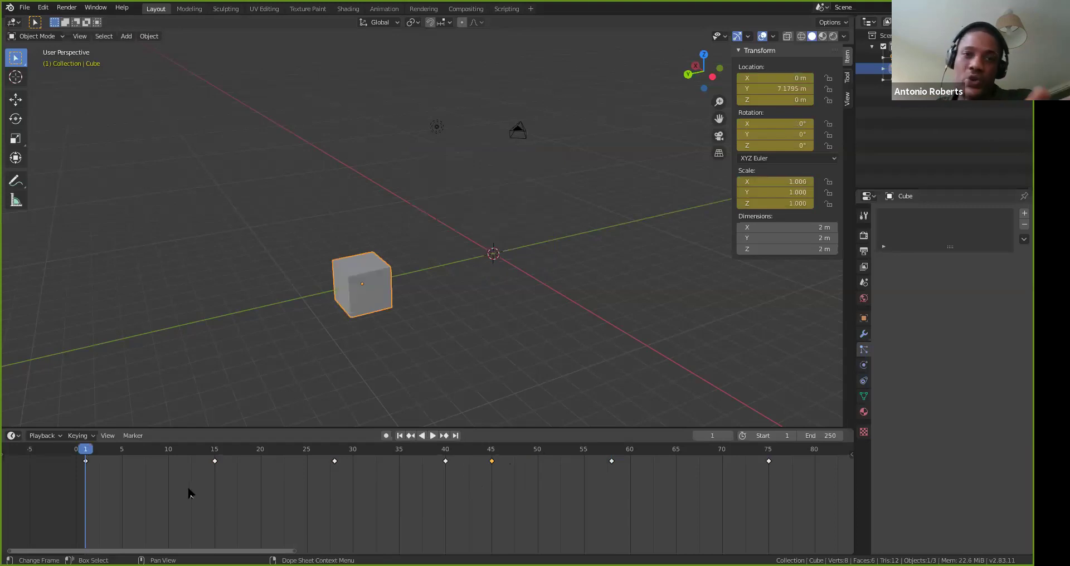
key(b)
drag(494, 503, 81, 452)
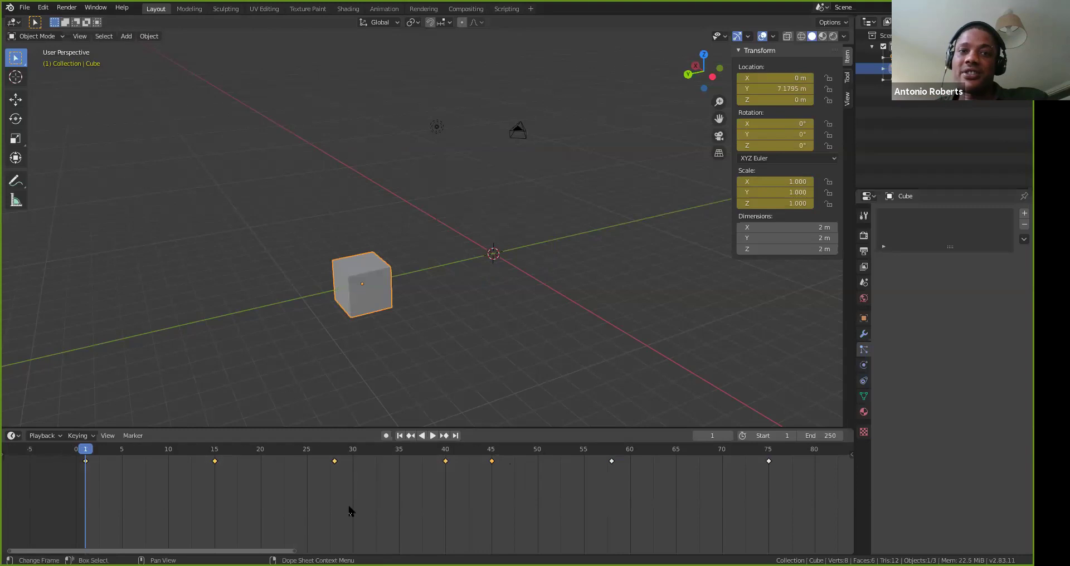
key(s)
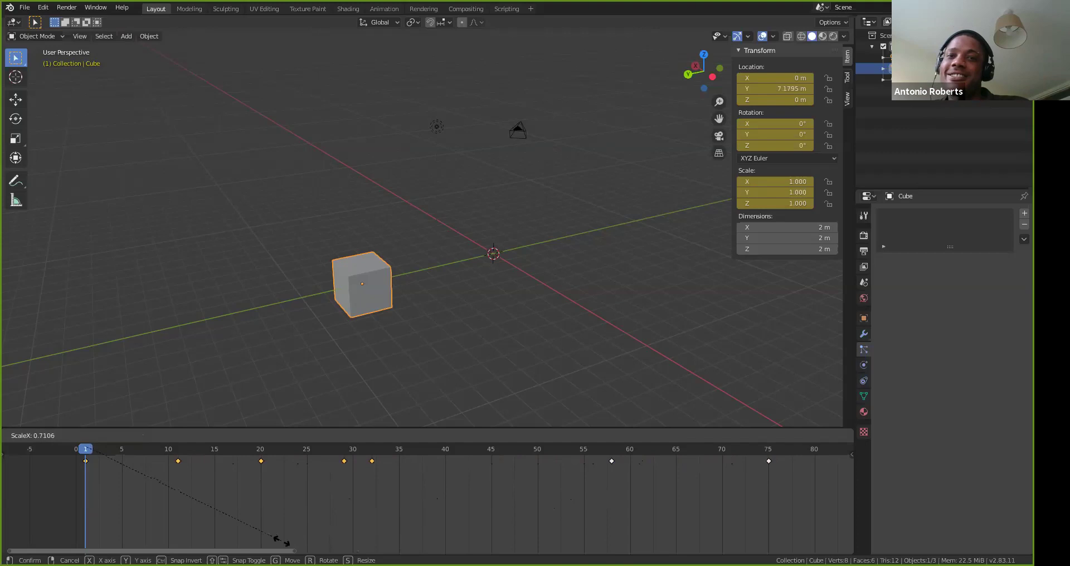
click(324, 483)
Set the selected keyframes' type to Keyframe and stretch them slightly about frame 1 so the last one lands on frame 42
key(r)
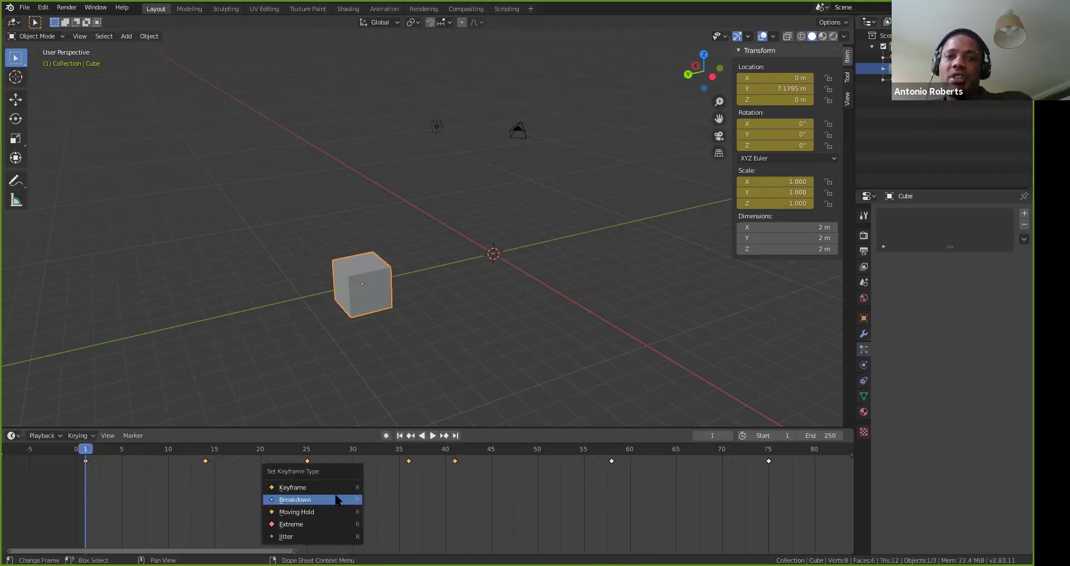
click(340, 487)
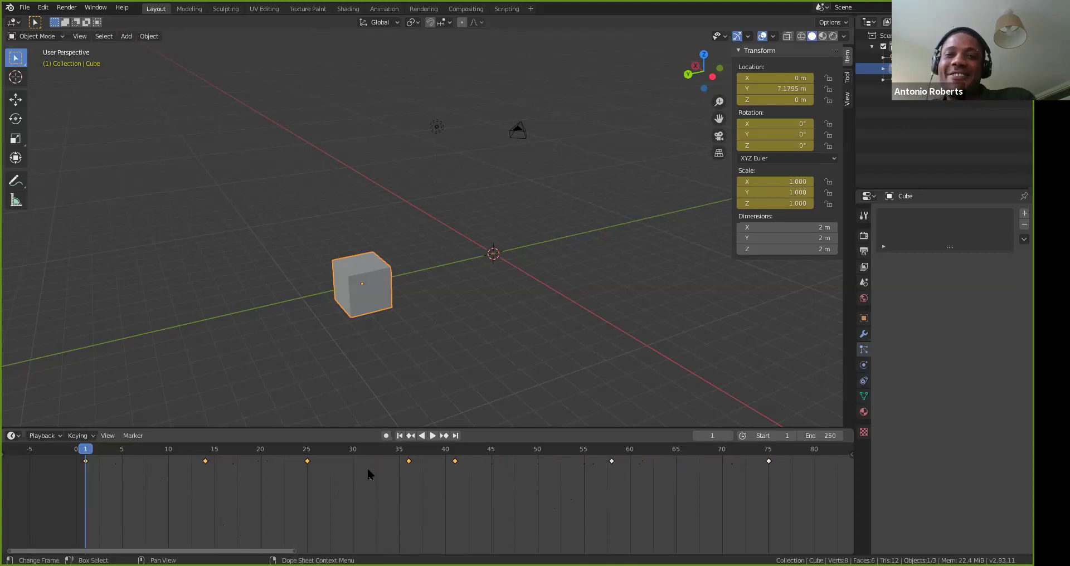
key(s)
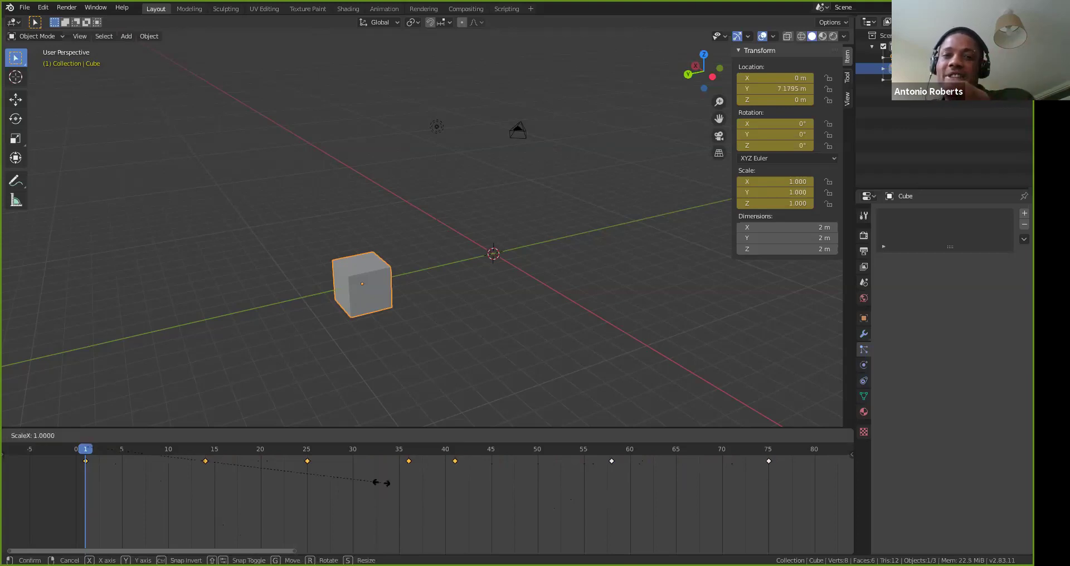
click(384, 503)
key(g)
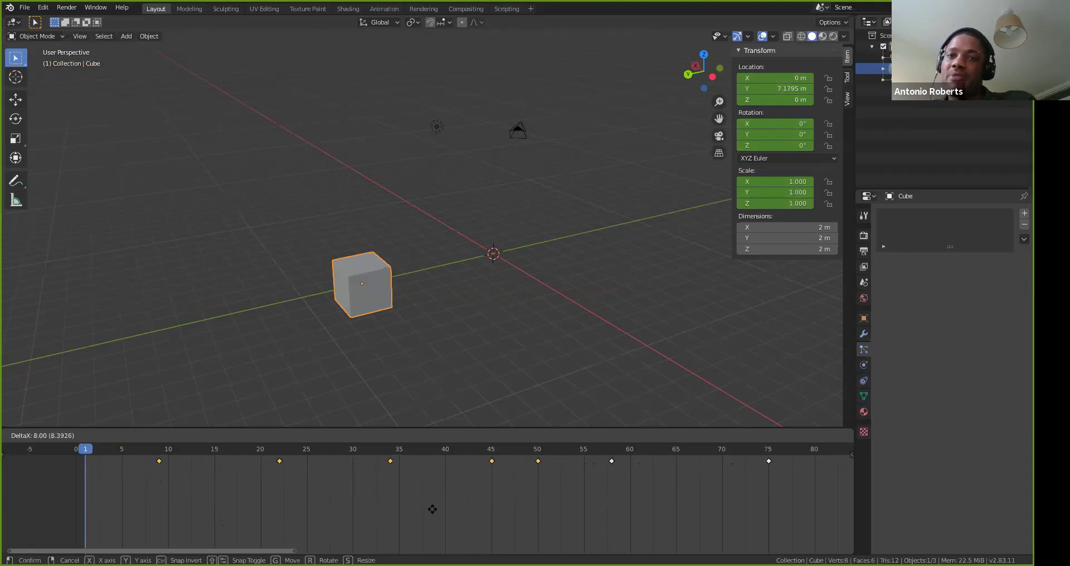
key(Escape)
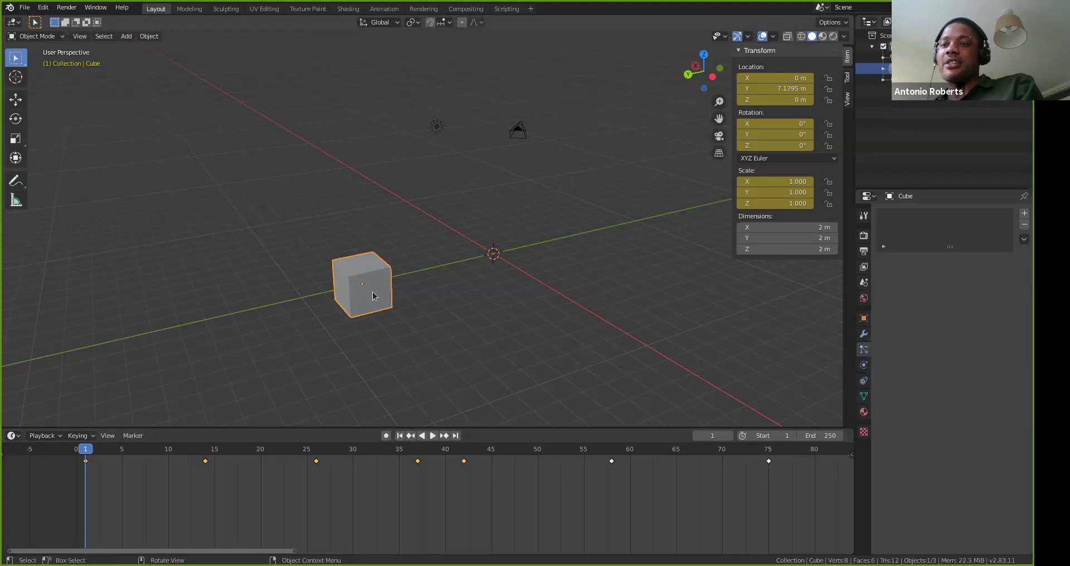
Delete the animated cube and add a UV Sphere at the world origin
key(Delete)
middle_drag(539, 312, 544, 313)
middle_drag(472, 252, 390, 242)
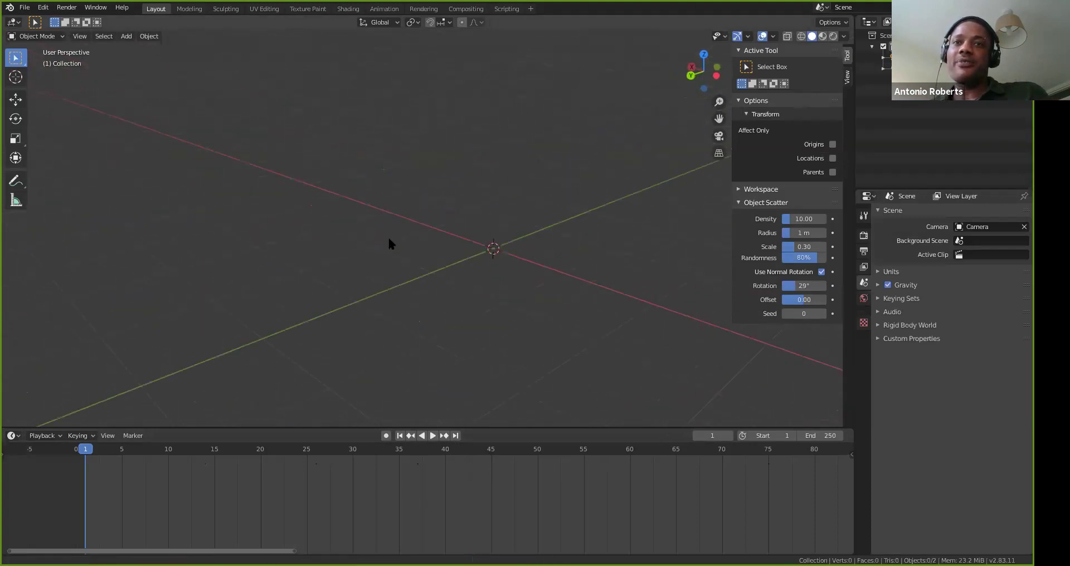
key(shift+a)
mouse_move(453, 223)
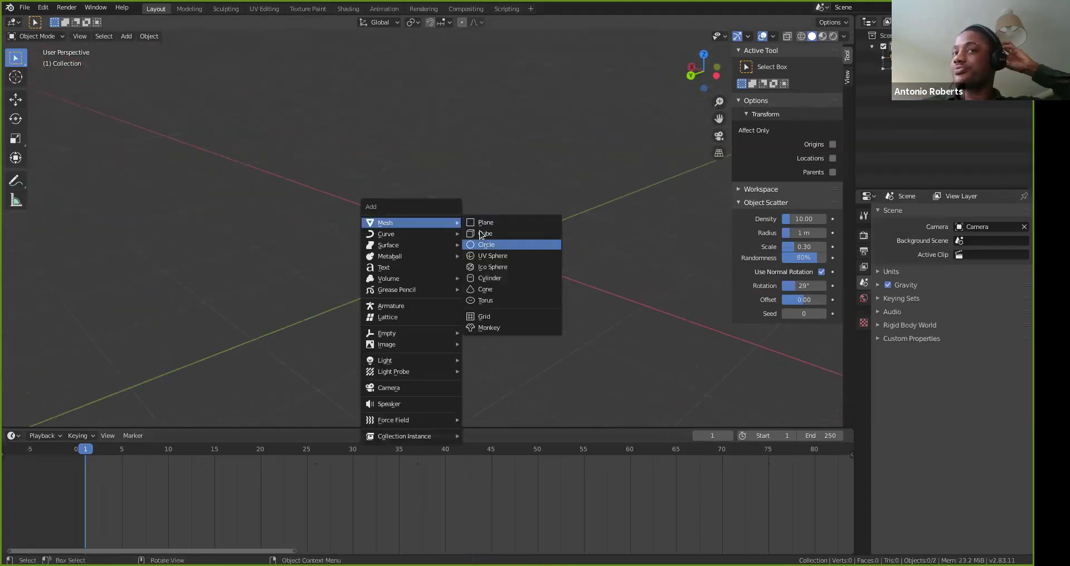
click(486, 261)
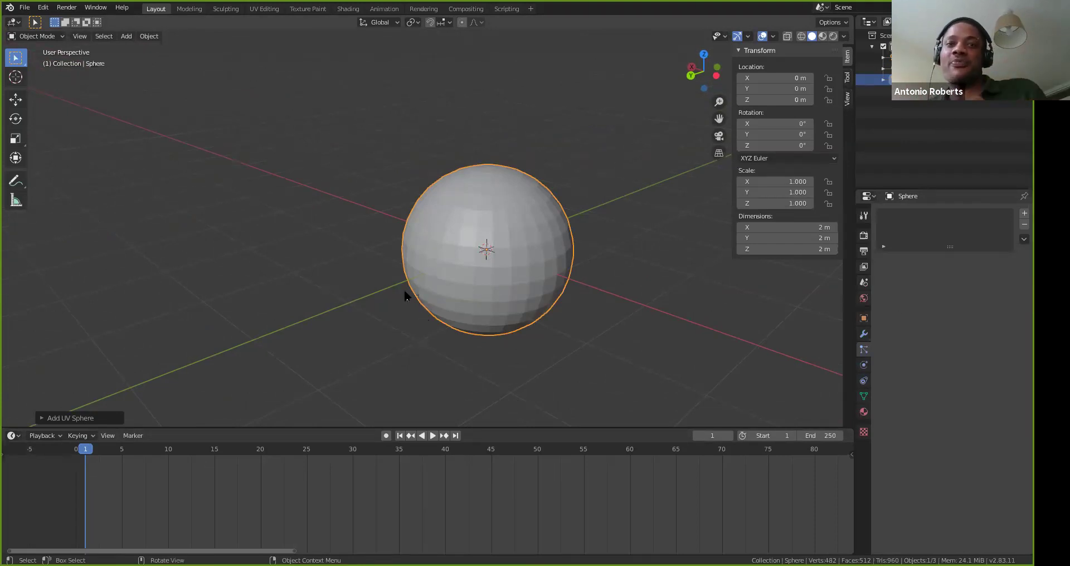
At frame 1, move the sphere about 6.34 m along the Y axis and insert a Location keyframe
middle_drag(585, 304, 341, 253)
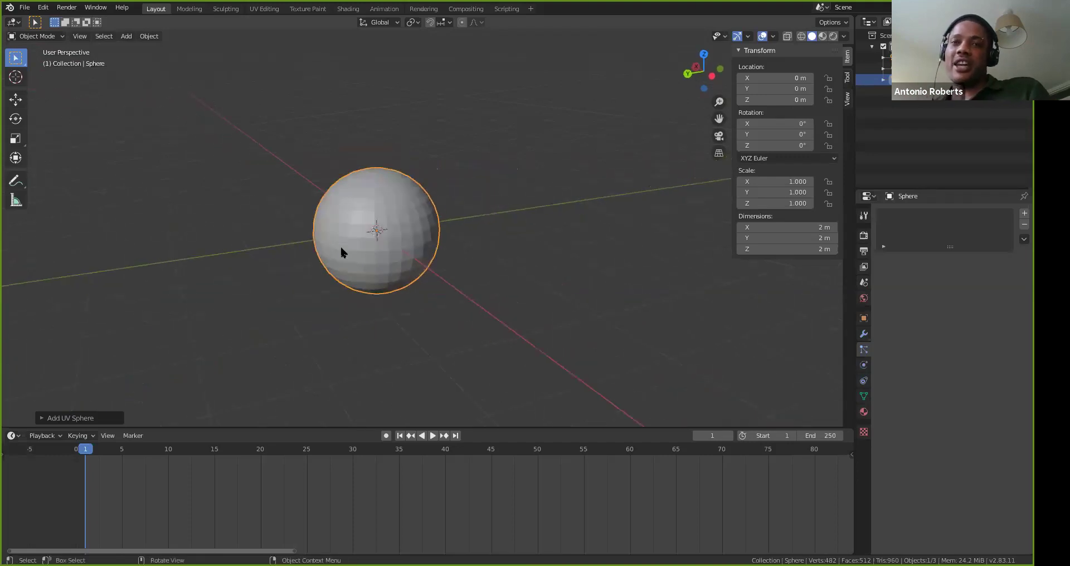
key(g)
key(y)
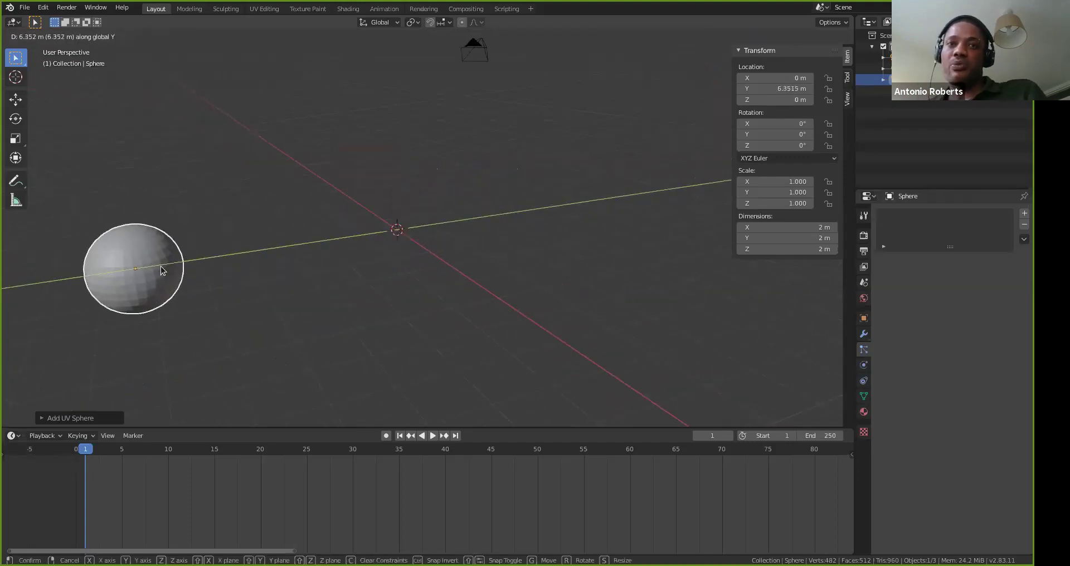
click(161, 270)
key(i)
click(165, 255)
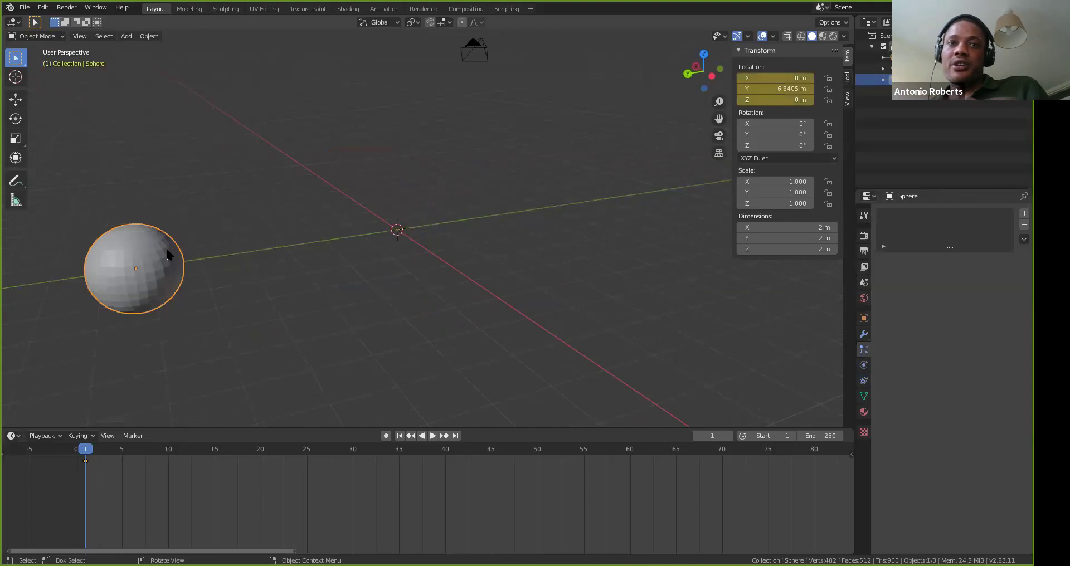
At frame 25, move the sphere along the Y axis to about -1.72 m and insert a Location keyframe
drag(299, 453, 310, 408)
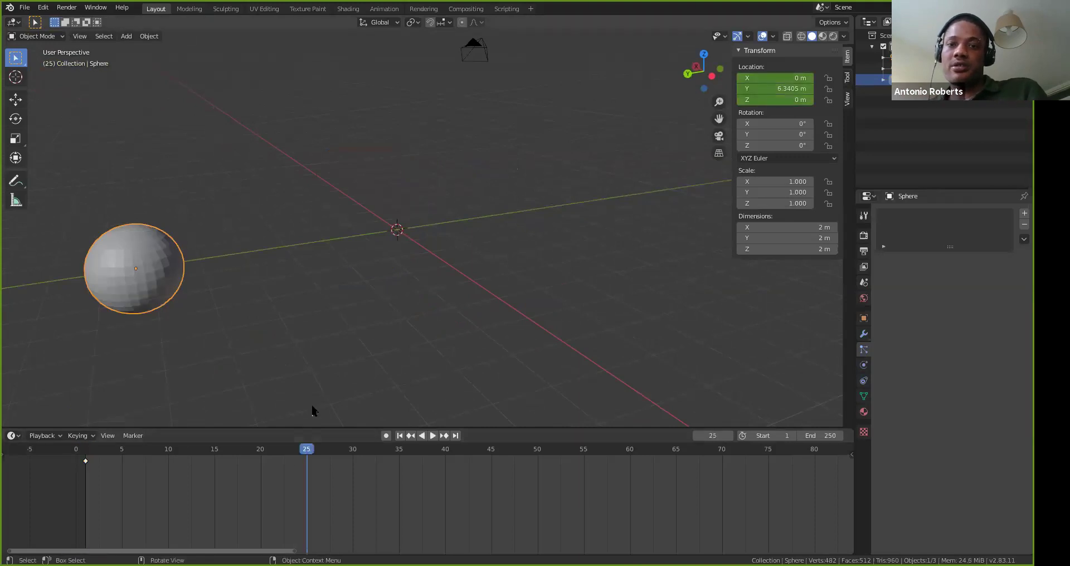
key(g)
key(y)
click(514, 248)
key(i)
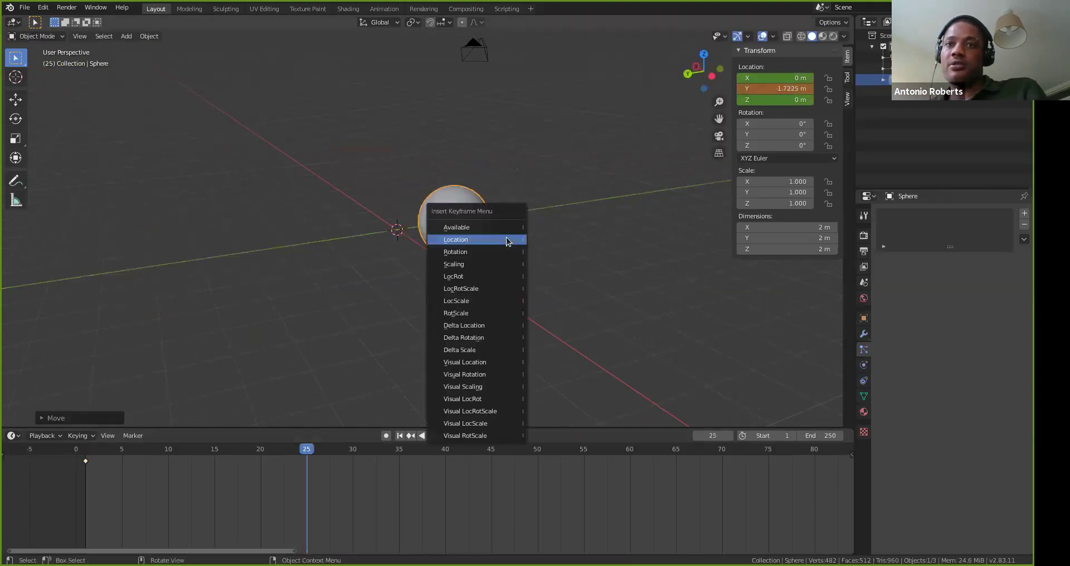
click(510, 241)
Play the animation from frame 1 to check the sphere's movement along Y between its two keyframes
drag(237, 451, 93, 451)
key(space)
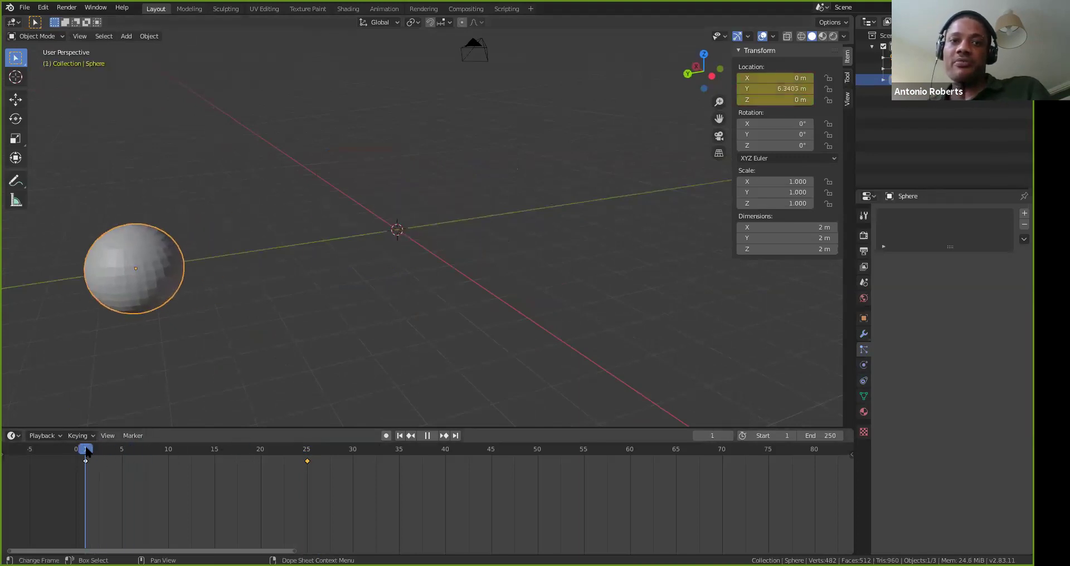
key(space)
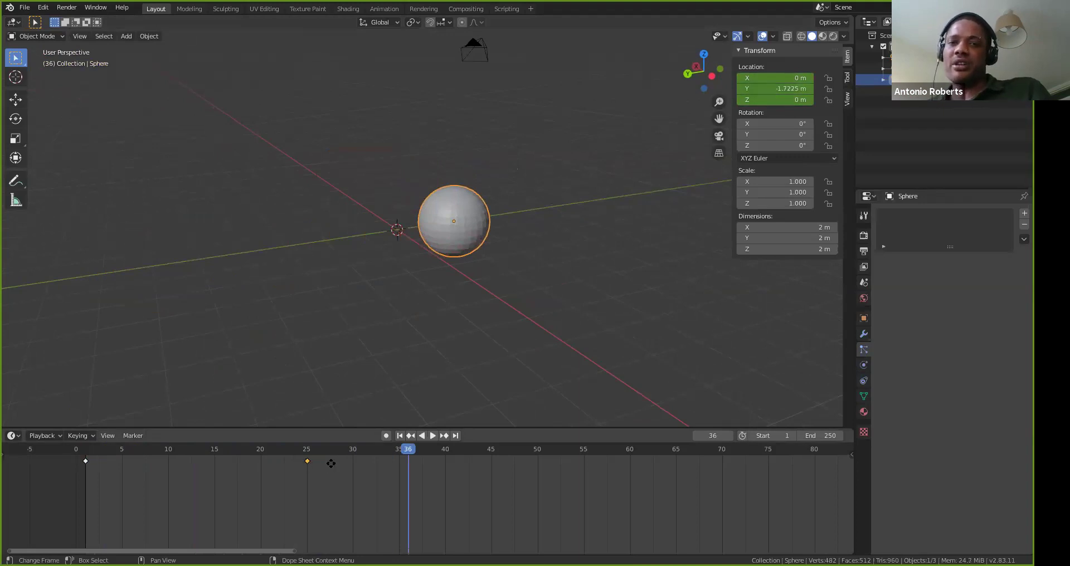
Move the sphere's second Location keyframe from frame 25 to frame 100 to slow the movement
key(g)
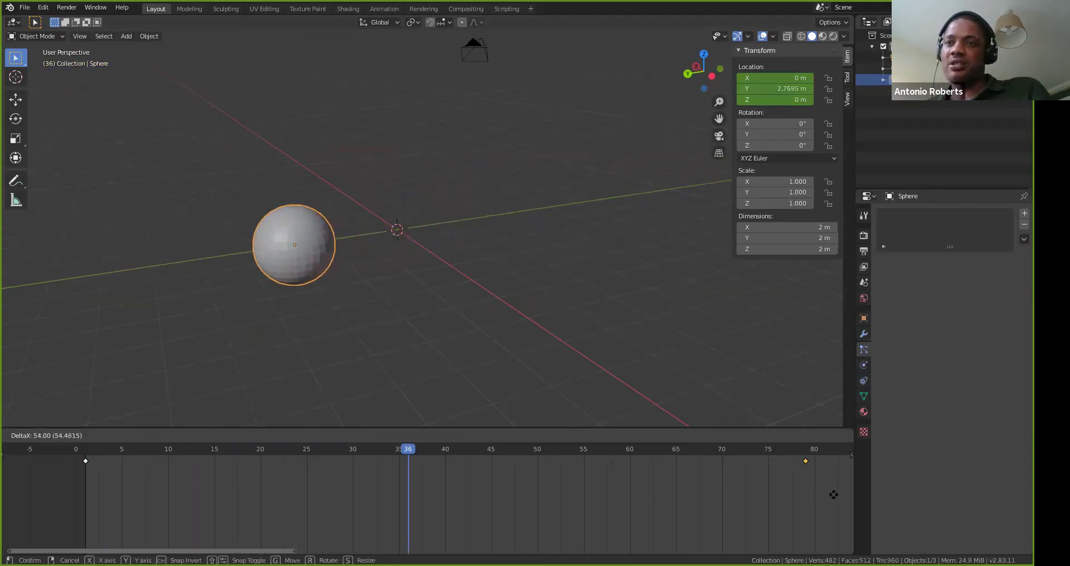
click(828, 493)
scroll(599, 489, down, 4)
scroll(607, 480, down, 3)
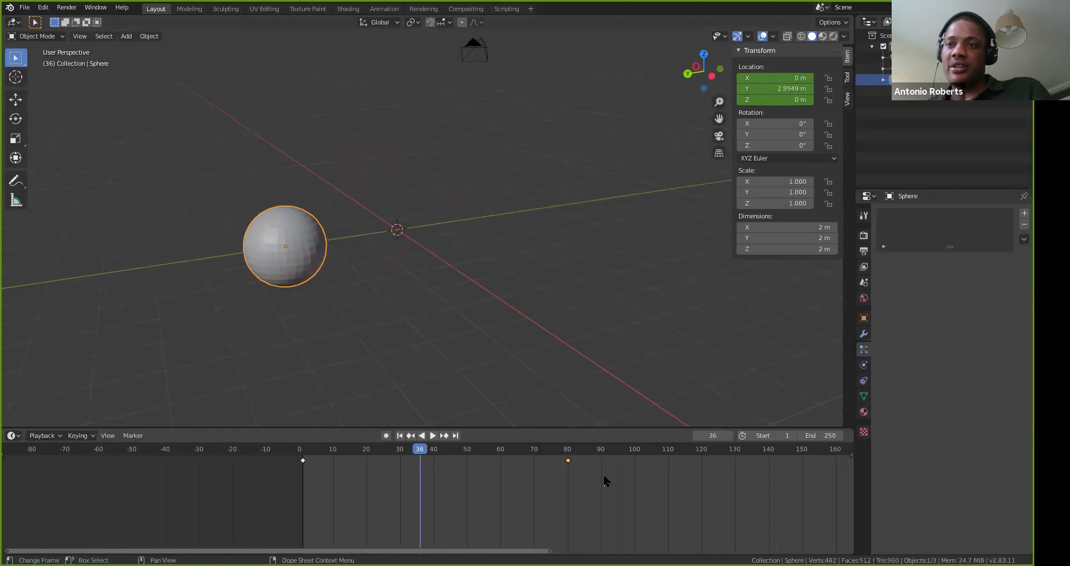
middle_drag(595, 468, 399, 500)
key(g)
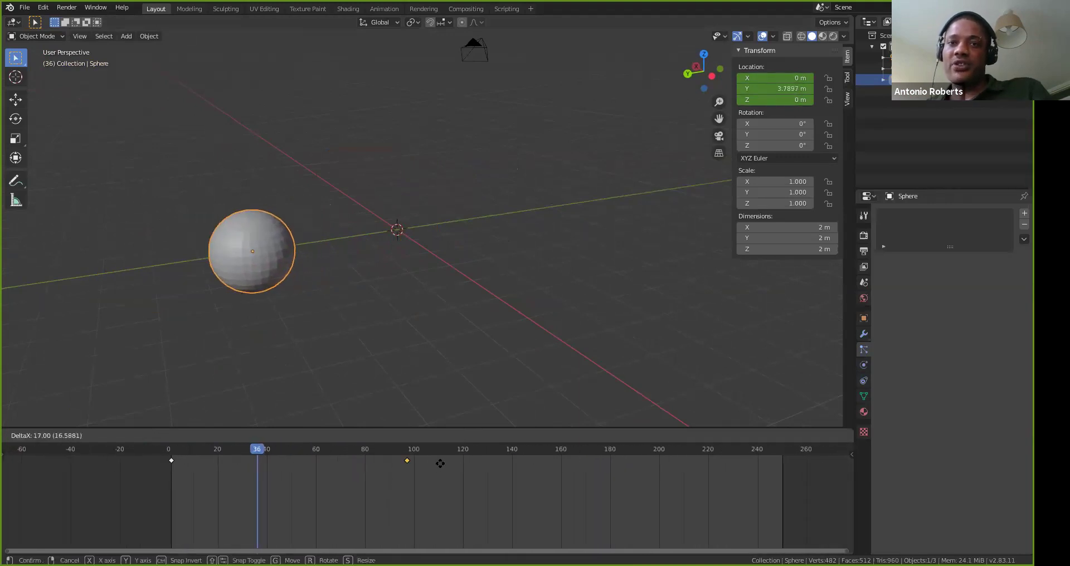
click(445, 465)
Play the animation twice to review how the sphere speeds up and slows down between frames 1 and 100
key(space)
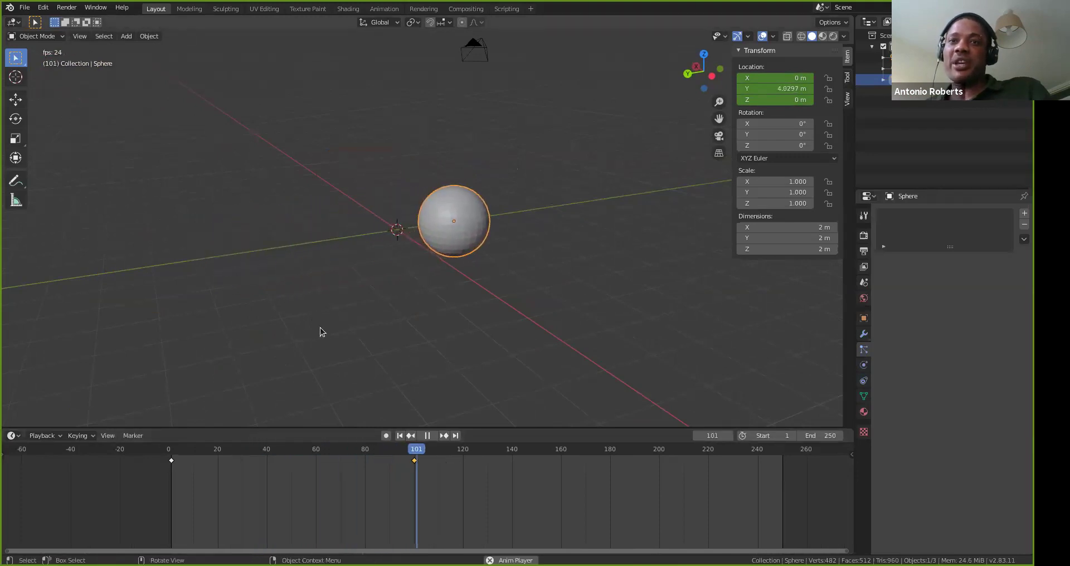
key(Escape)
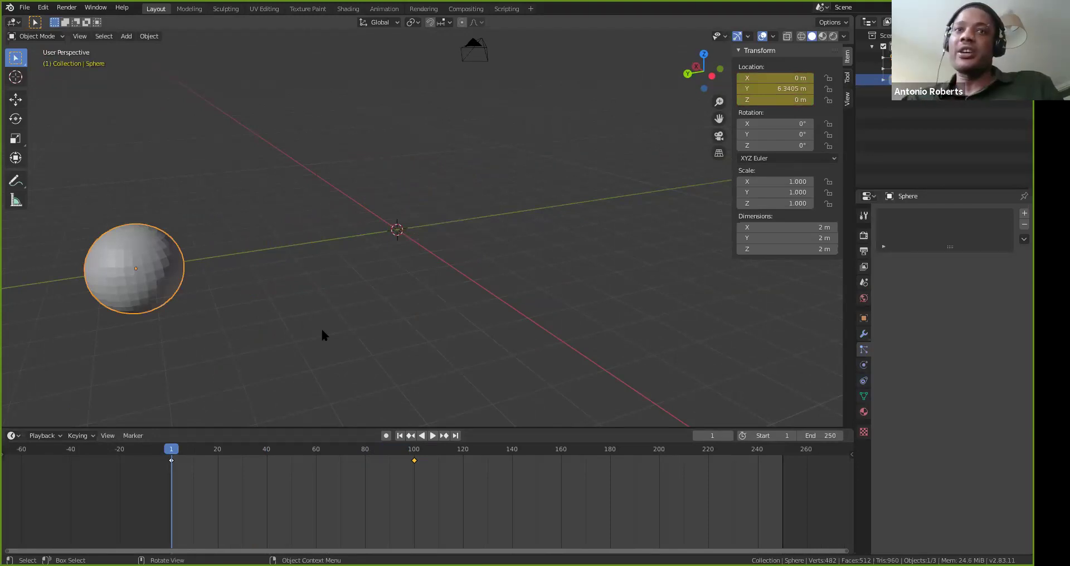
key(space)
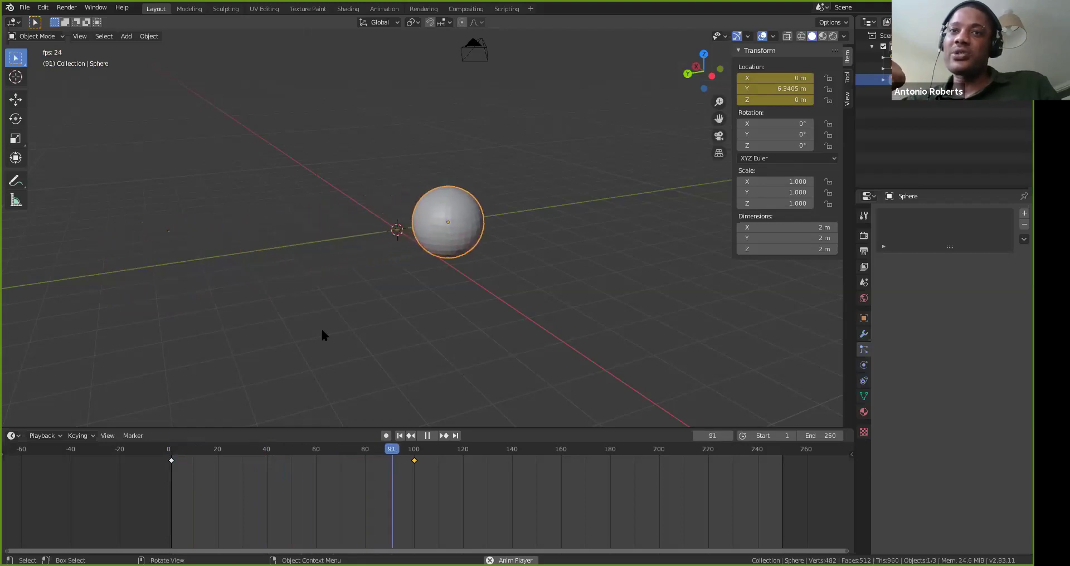
key(space)
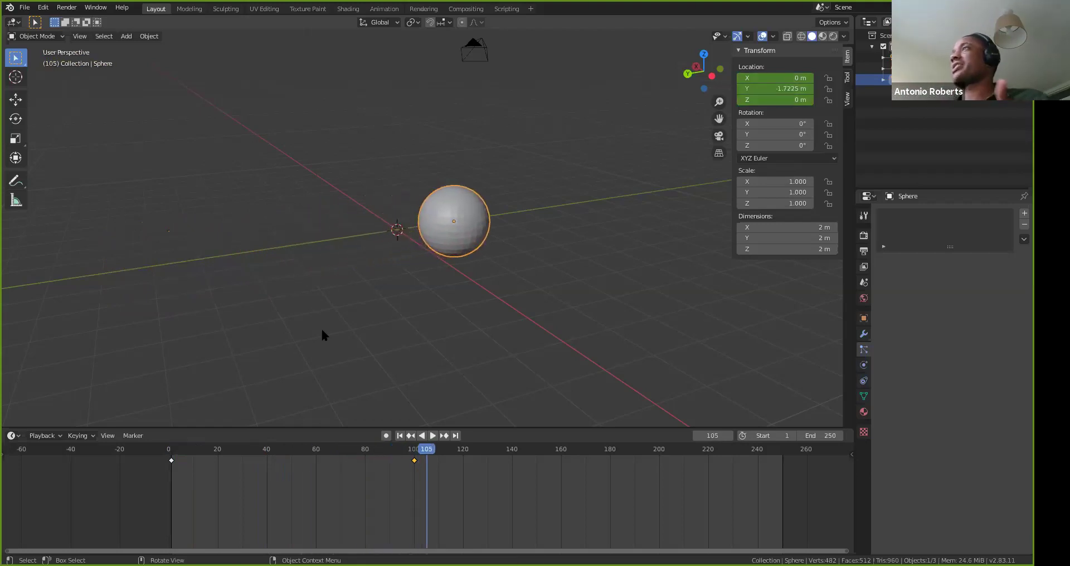
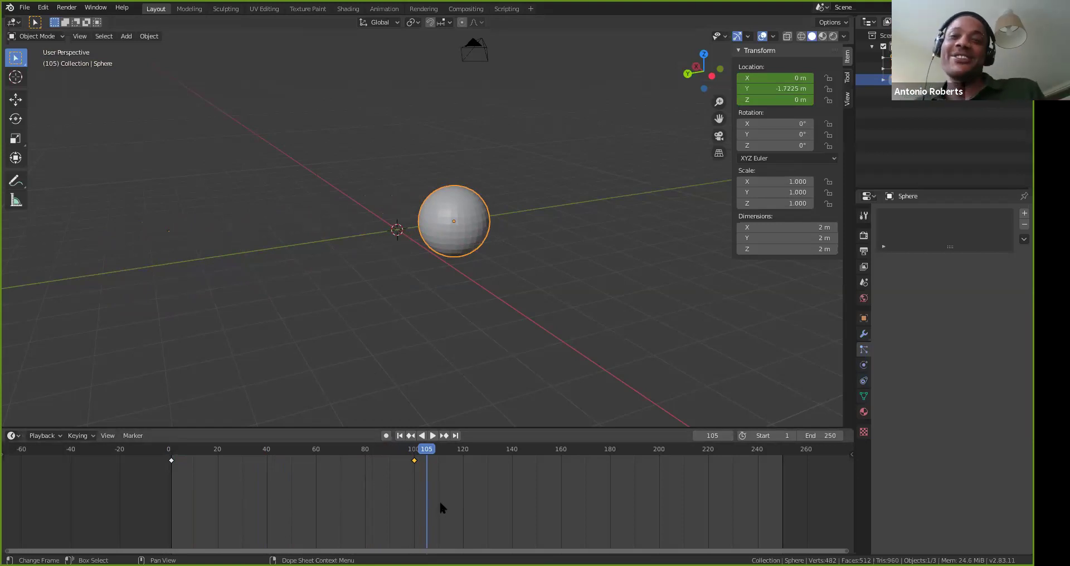
Set both of the sphere's Location keyframes to Linear interpolation and play the animation from frame 1
shift+click(171, 461)
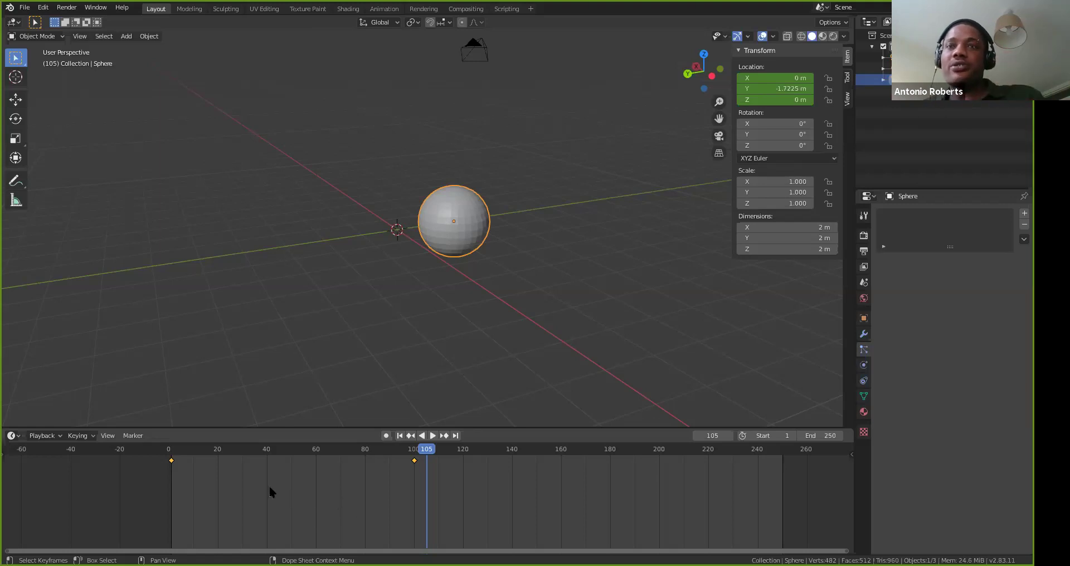
key(t)
click(292, 480)
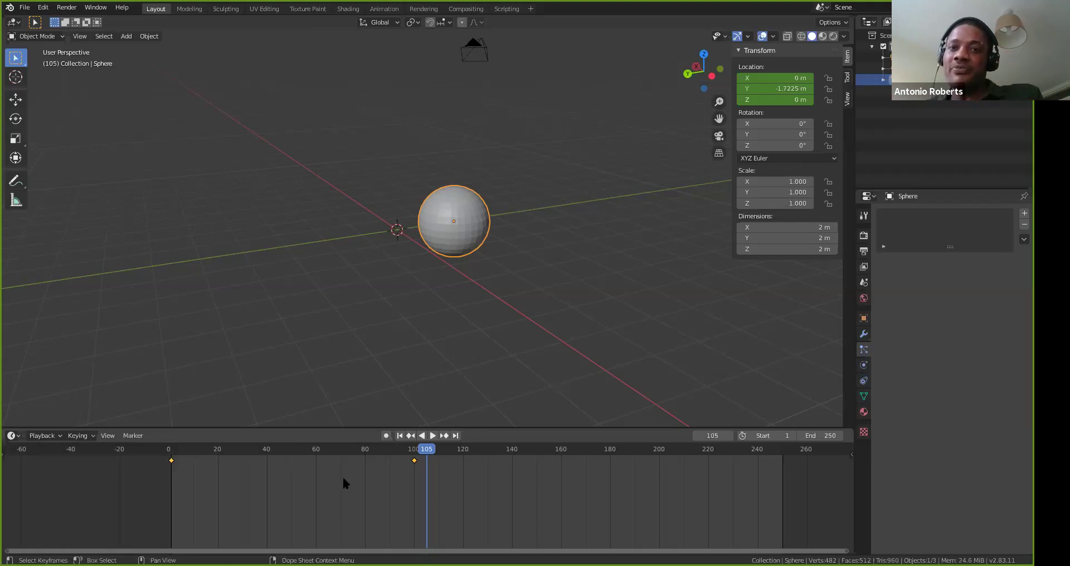
key(a)
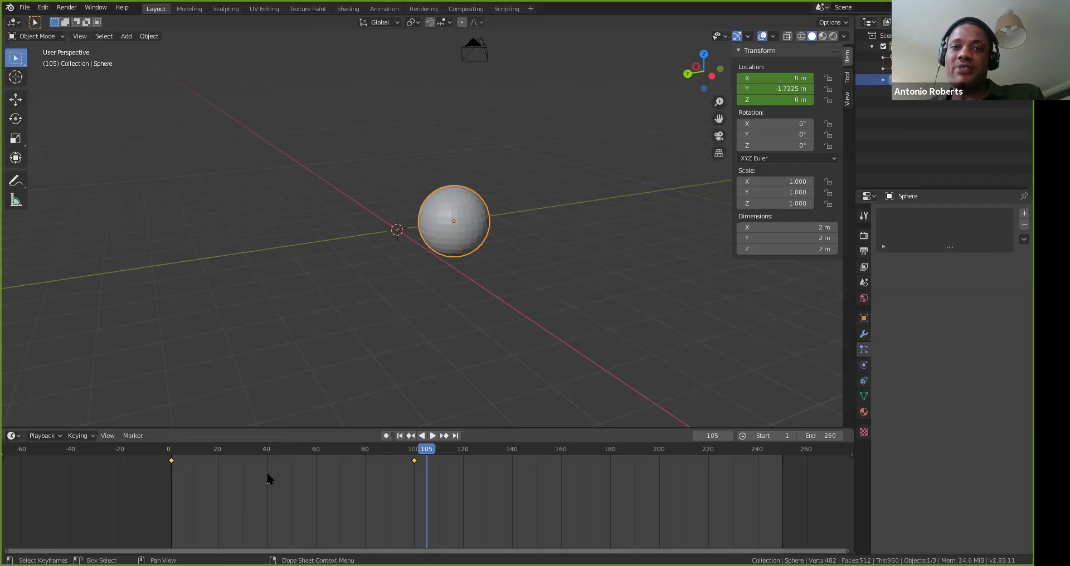
key(t)
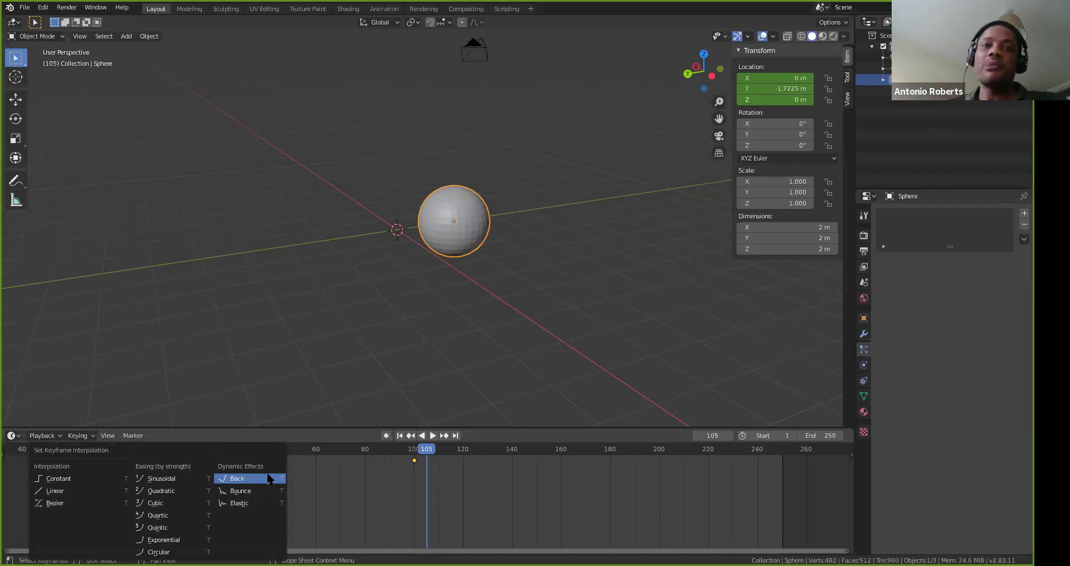
click(100, 492)
key(shift+Left)
key(space)
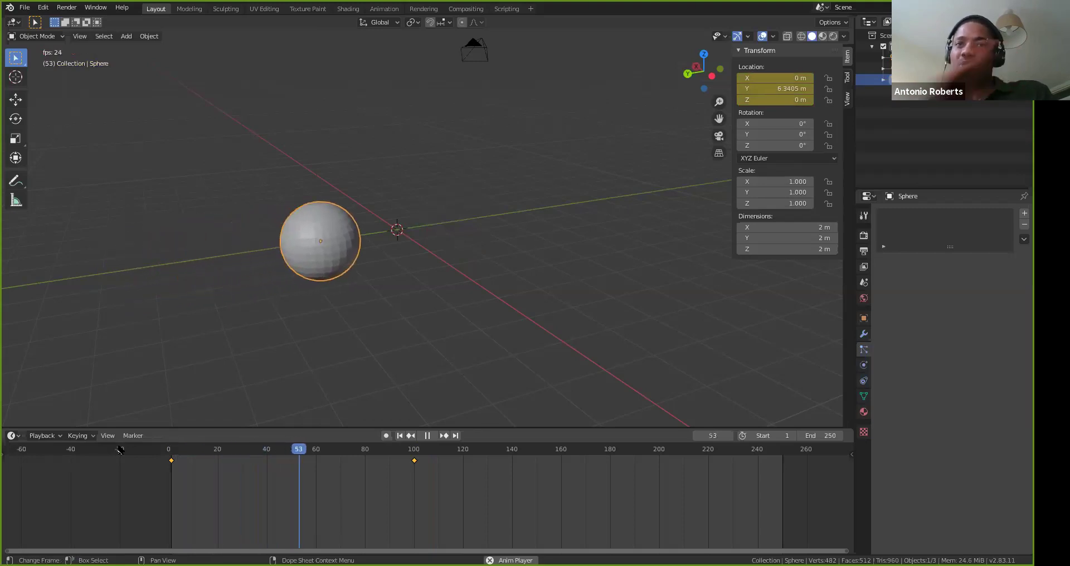
key(space)
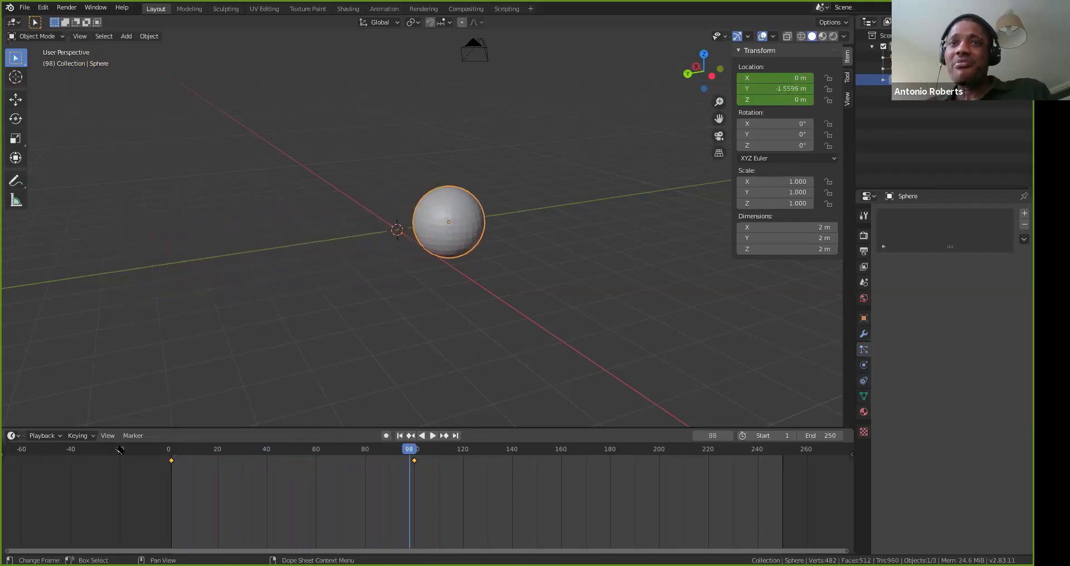
Change both keyframes to an easing-by-strength interpolation and play the sphere's movement from frame 1
key(shift+Left)
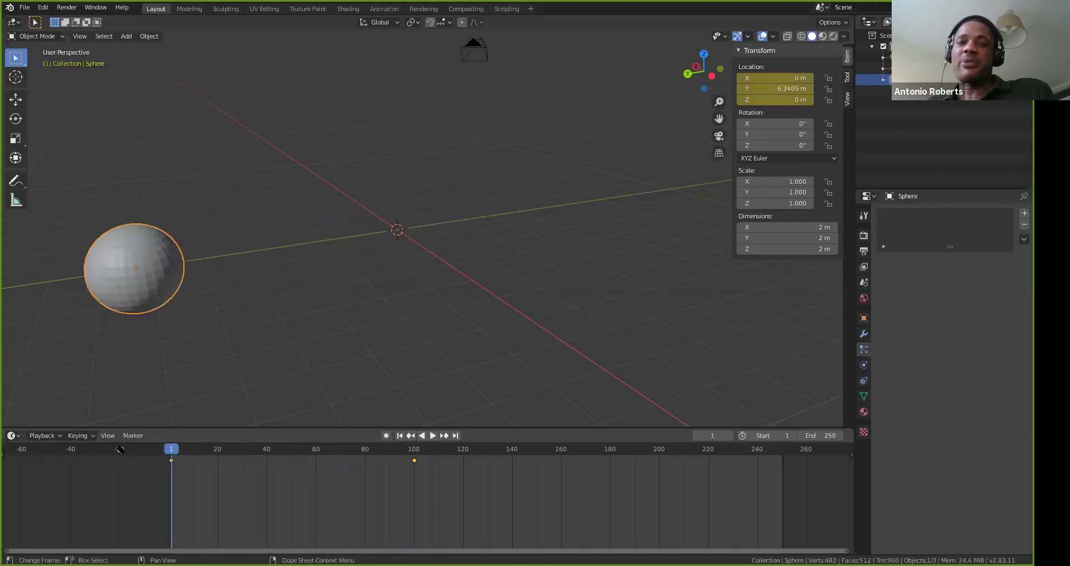
key(t)
click(223, 457)
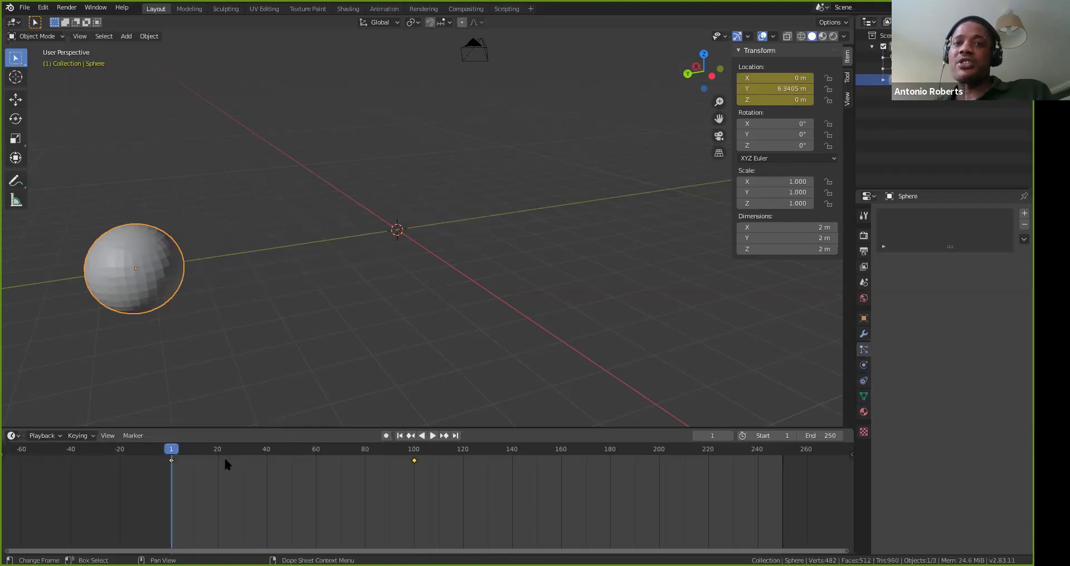
key(space)
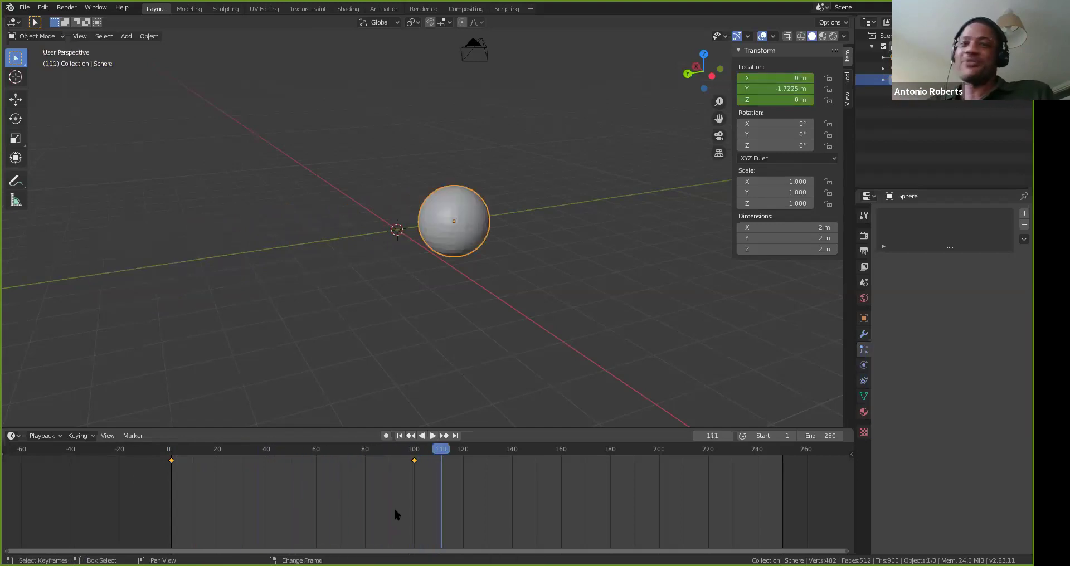
key(Escape)
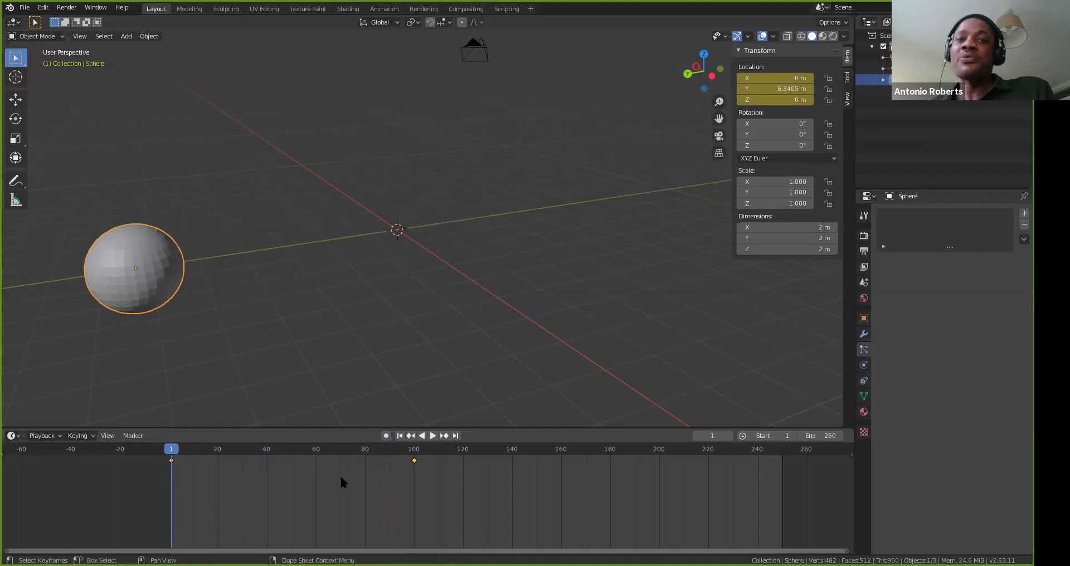
Set both keyframes to Circular easing and play the animation twice from frame 1
key(t)
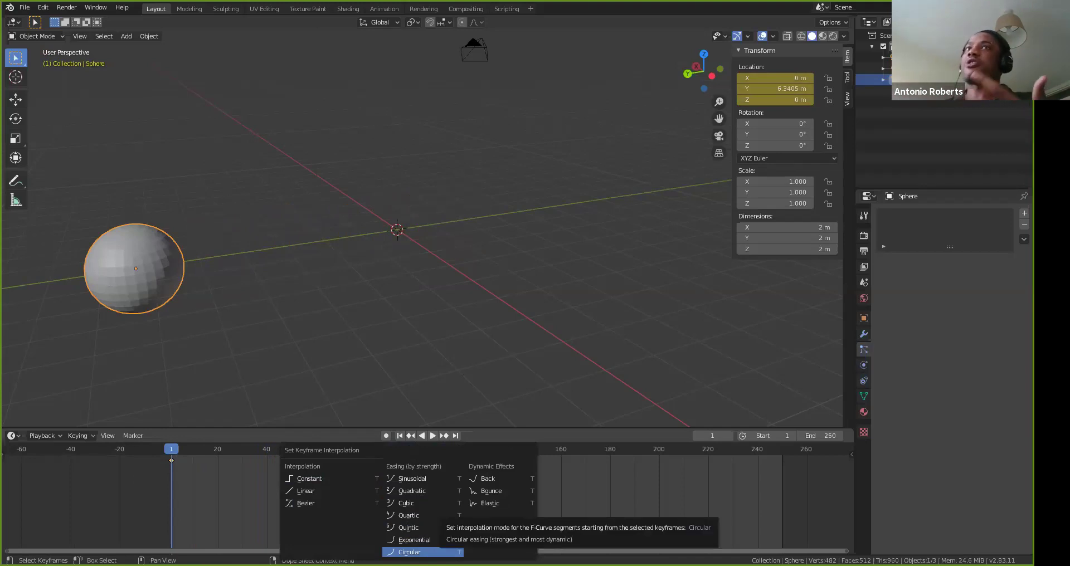
click(437, 551)
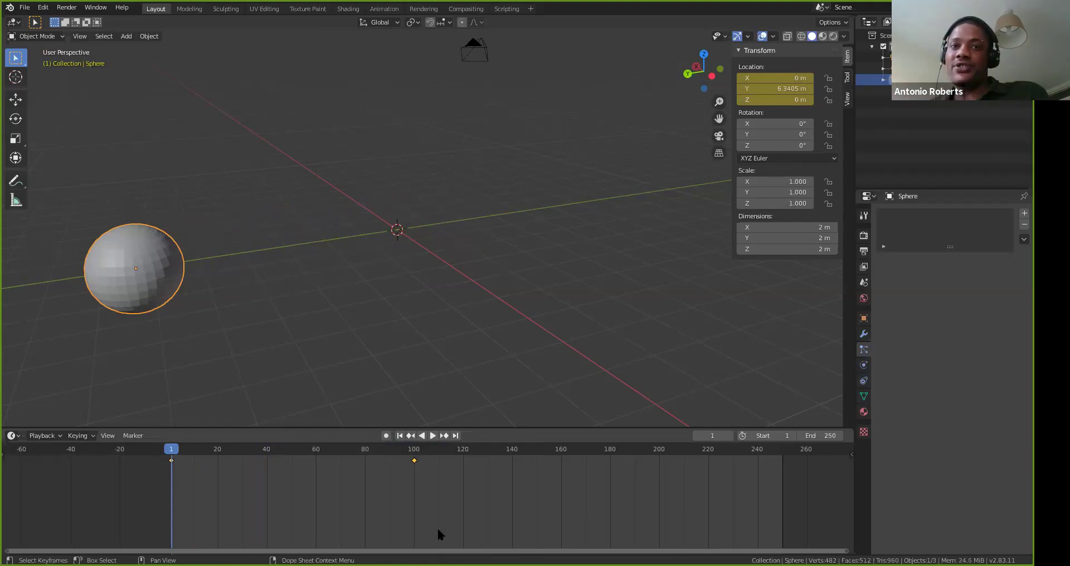
key(space)
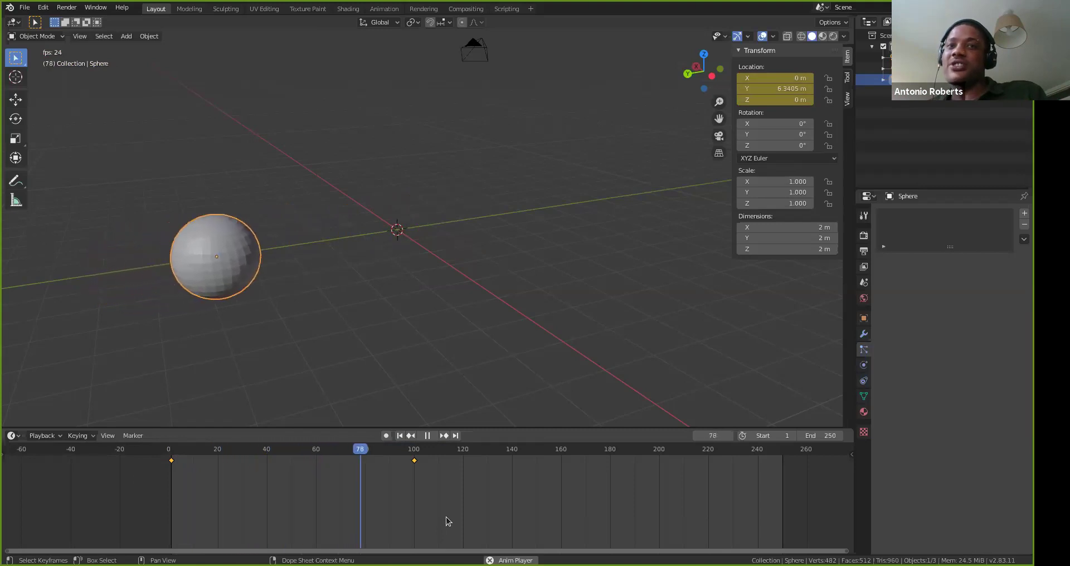
key(space)
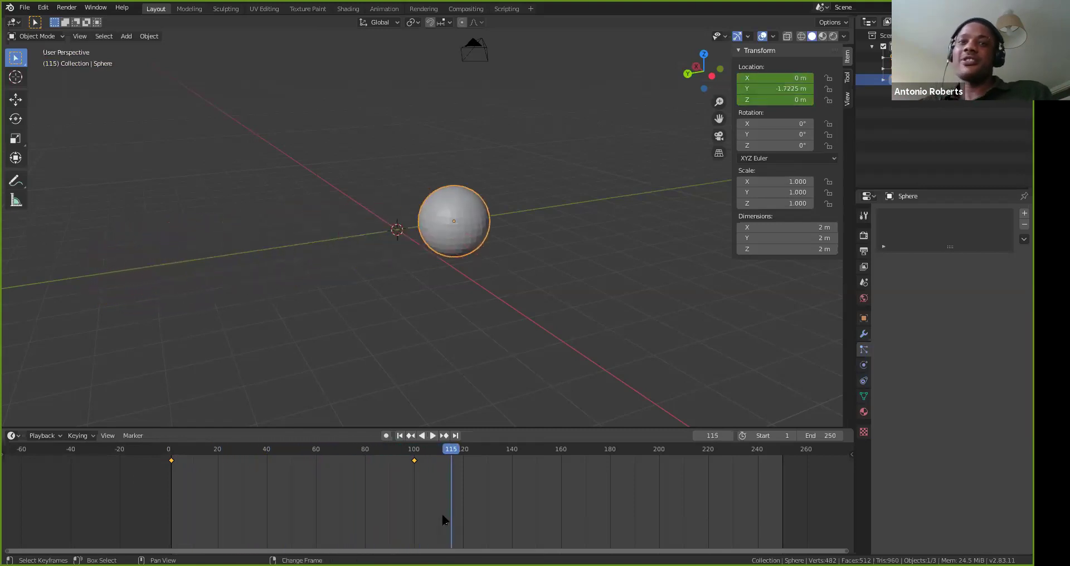
key(shift+Left)
key(space)
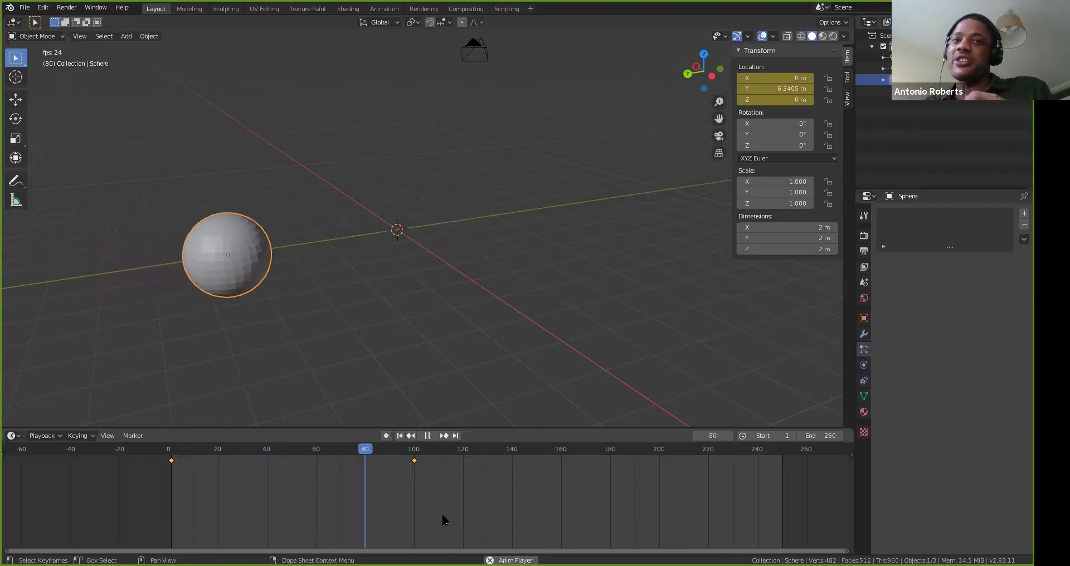
key(space)
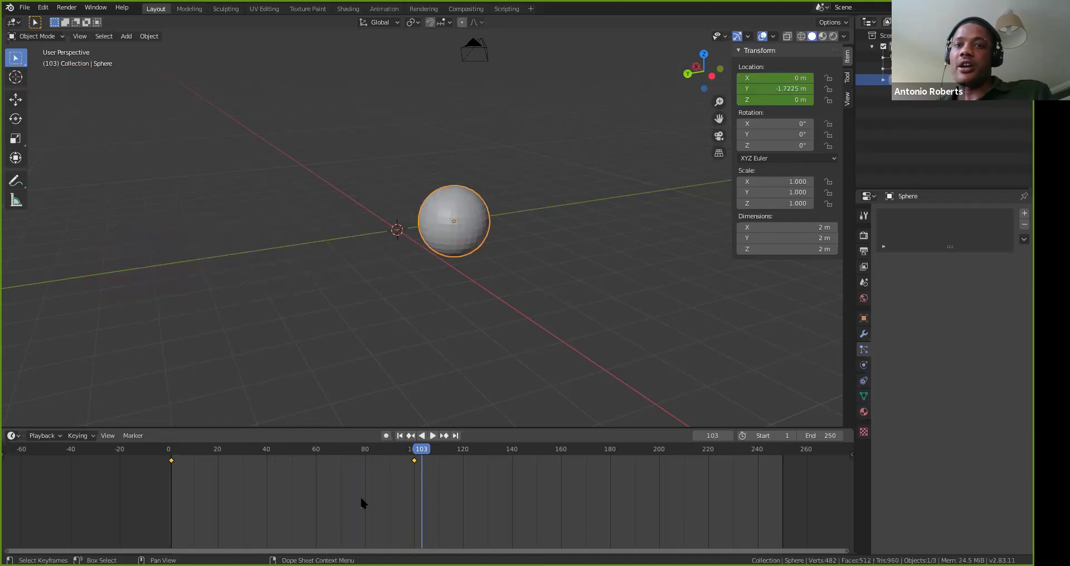
Set both keyframes to the Back dynamic effect and play the sphere's movement from frame 1
key(t)
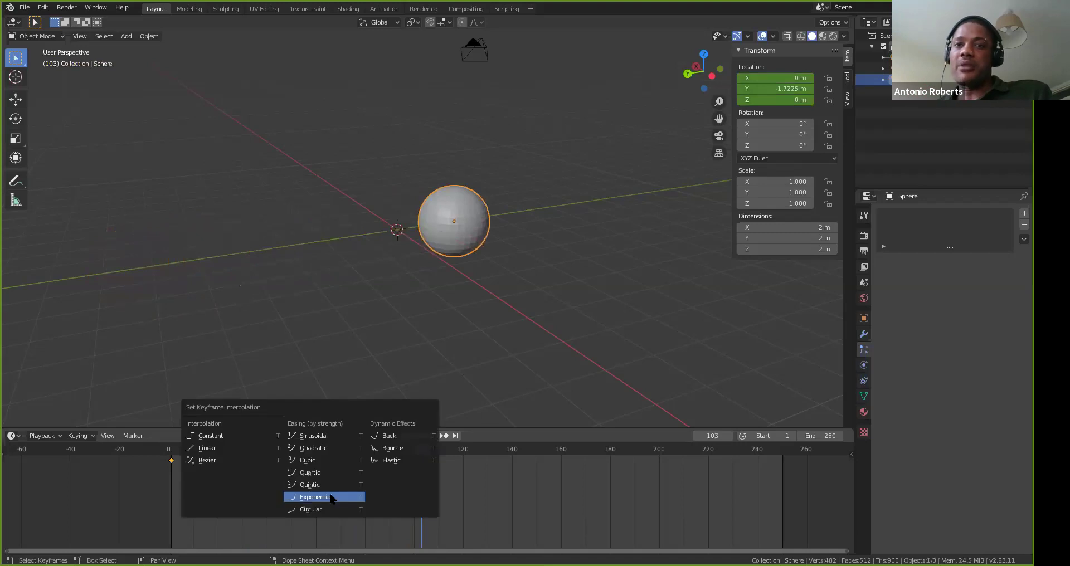
click(410, 436)
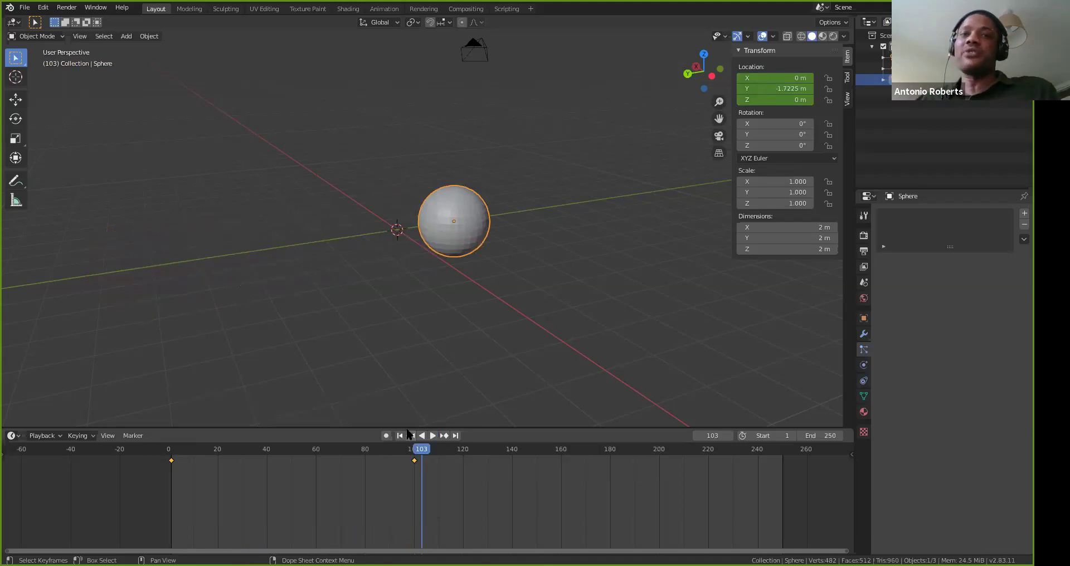
key(shift+Left)
key(space)
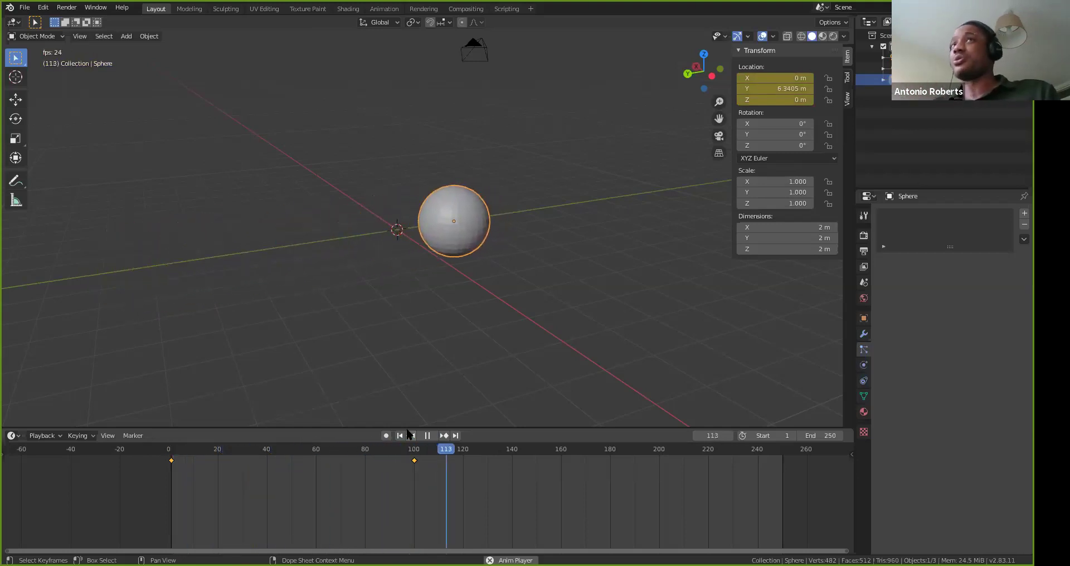
key(space)
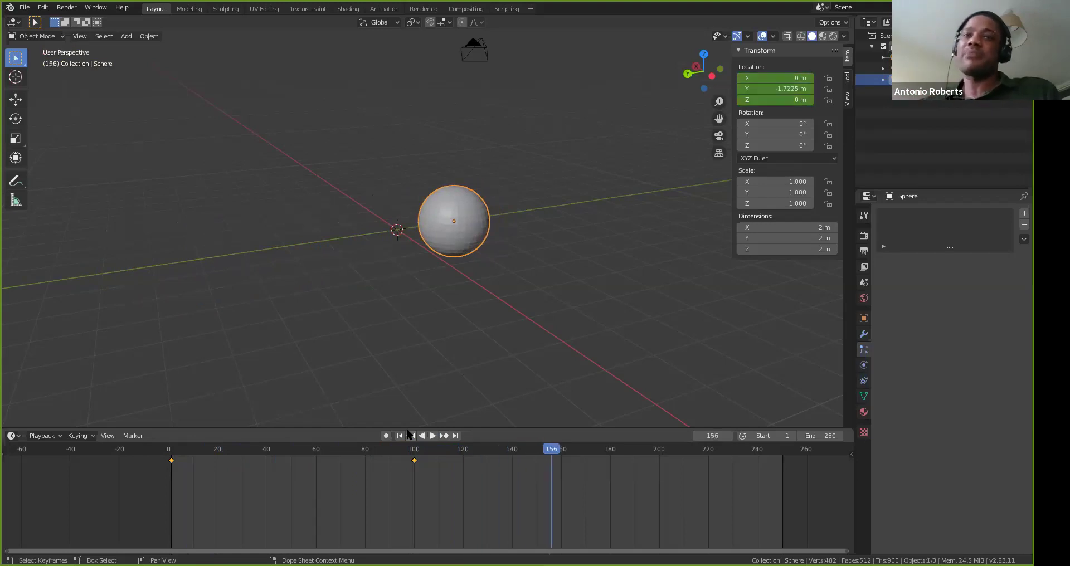
Apply Bounce interpolation to both keyframes and preview the sphere's movement from frame 1
key(shift+Left)
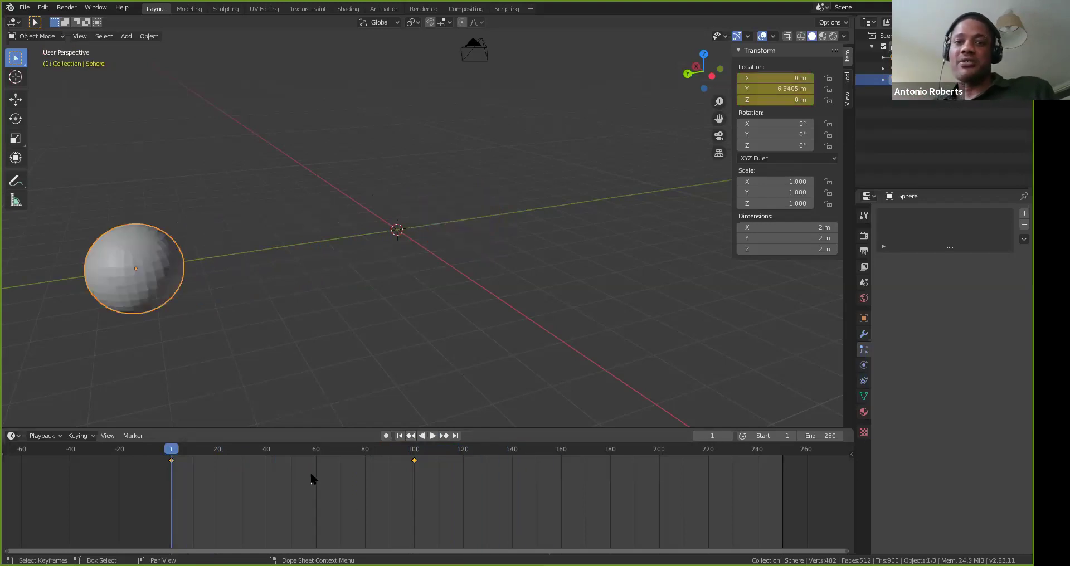
key(t)
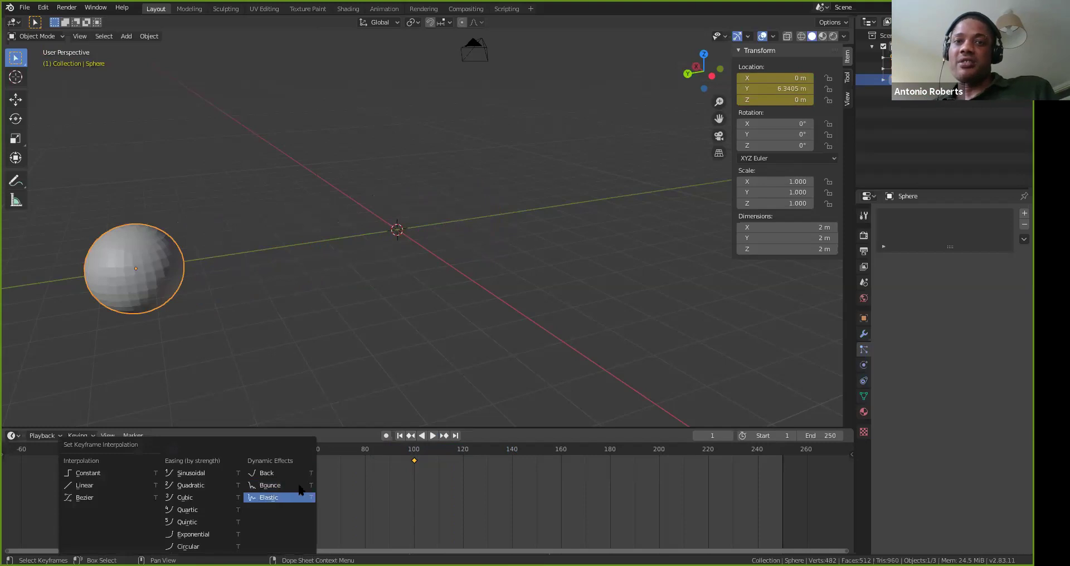
click(298, 485)
key(space)
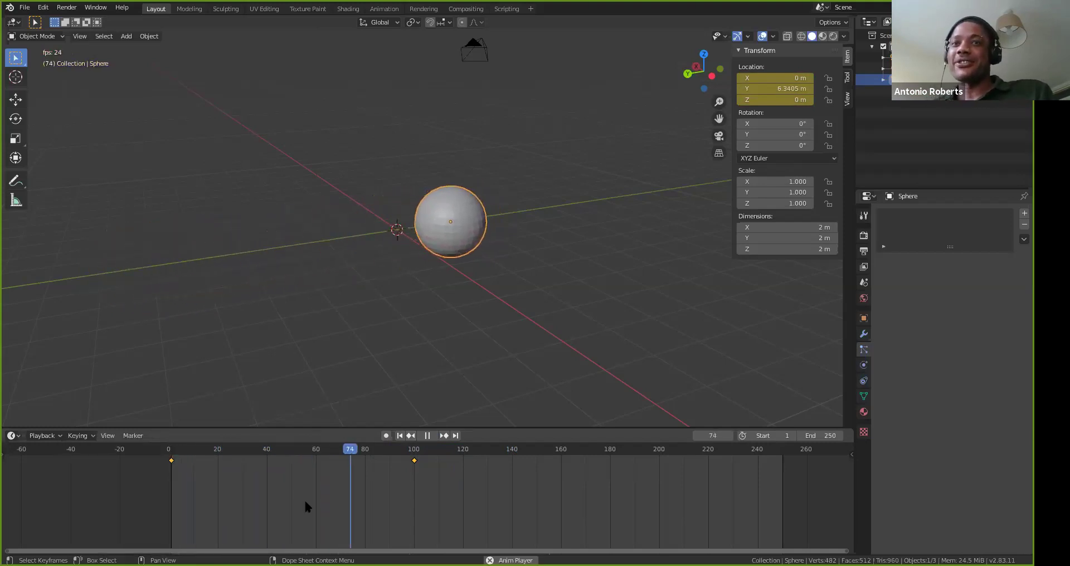
key(Escape)
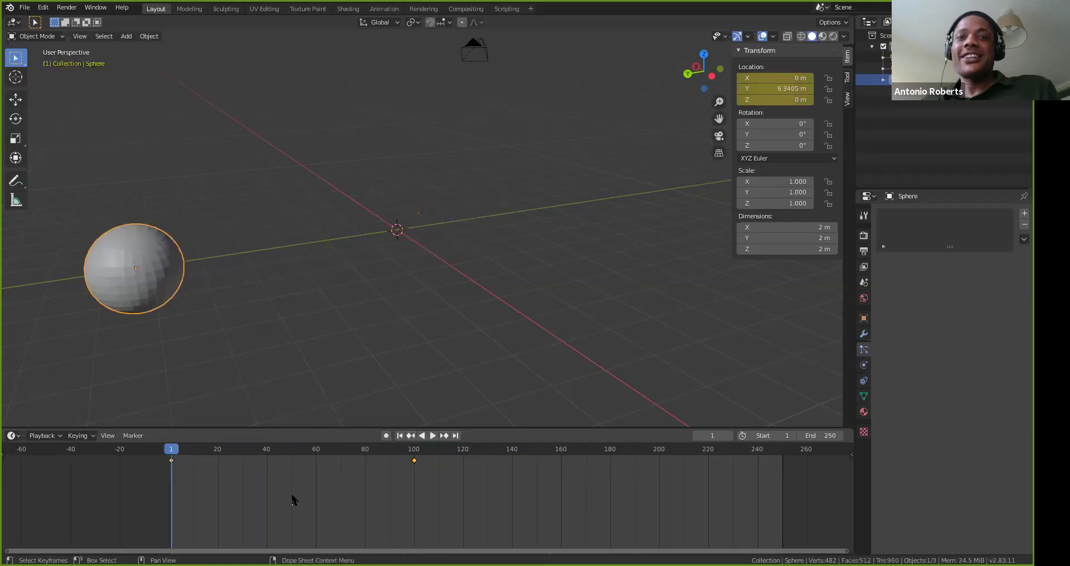
Switch both keyframes to Elastic interpolation, replay the animation several times, and return to frame 1
key(t)
click(291, 502)
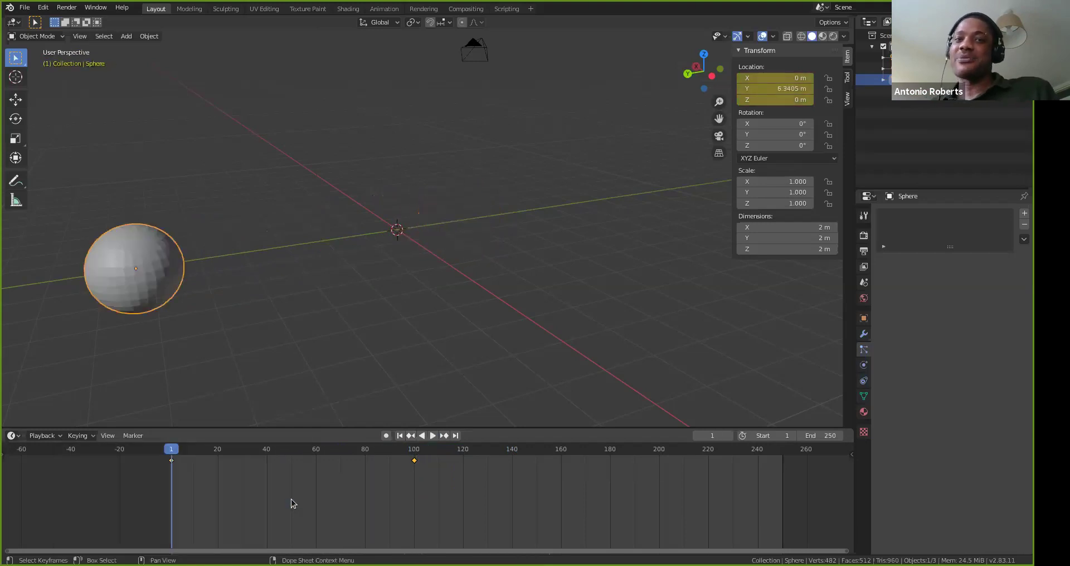
key(space)
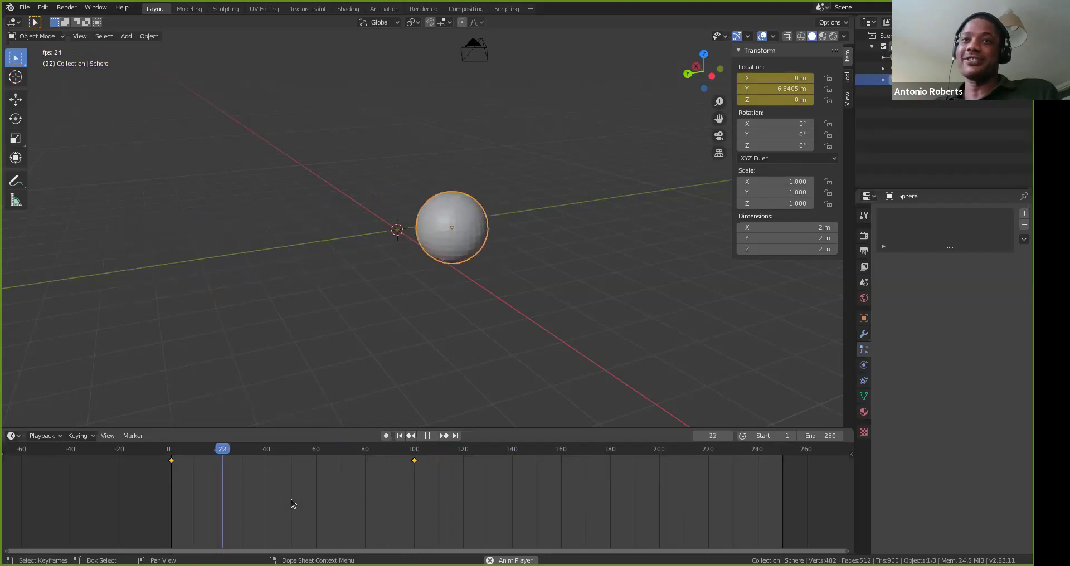
key(shift+Left)
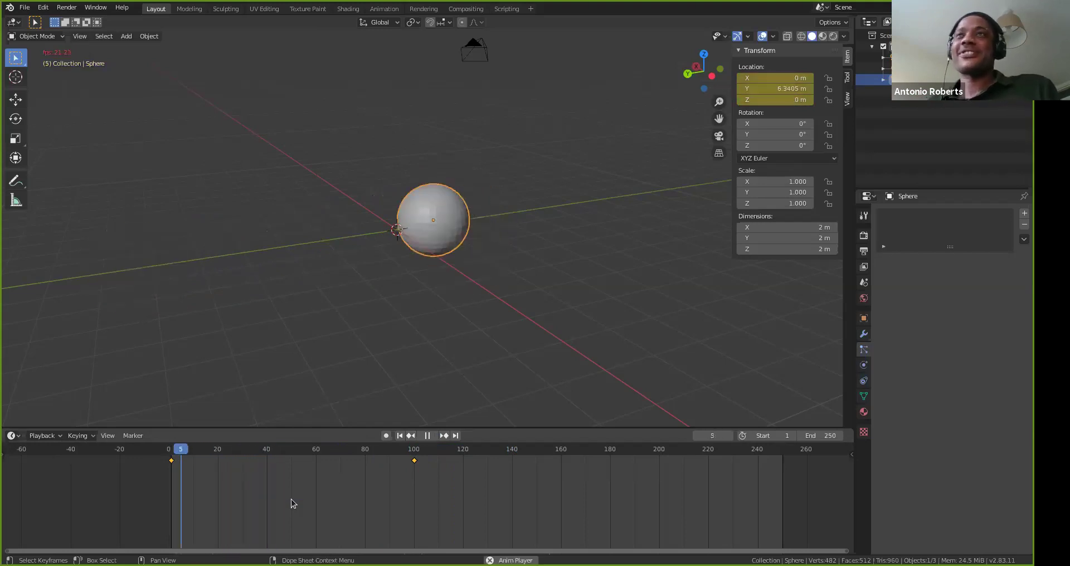
key(shift+Left)
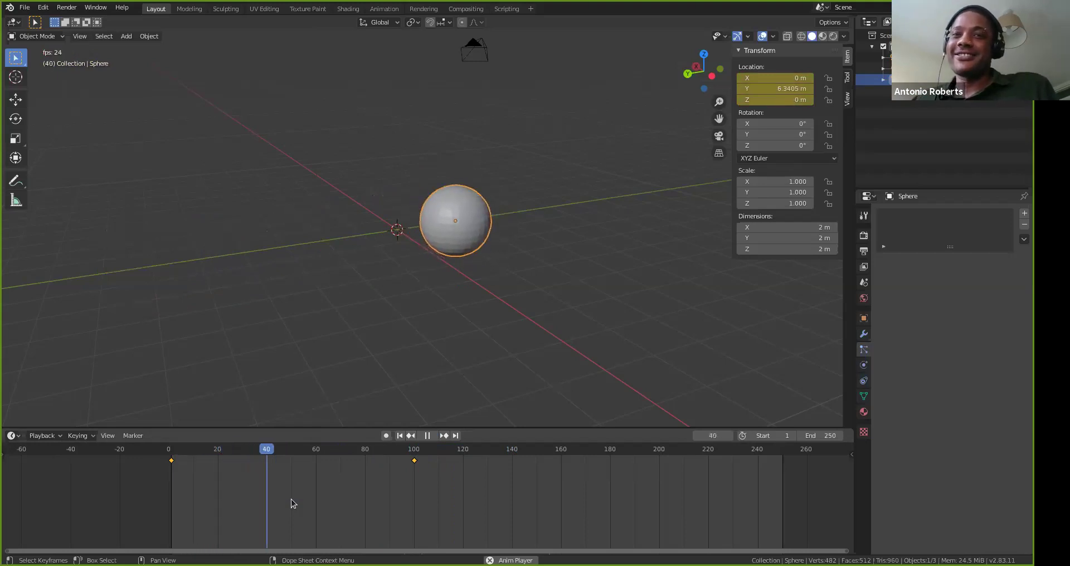
key(space)
key(shift+Left)
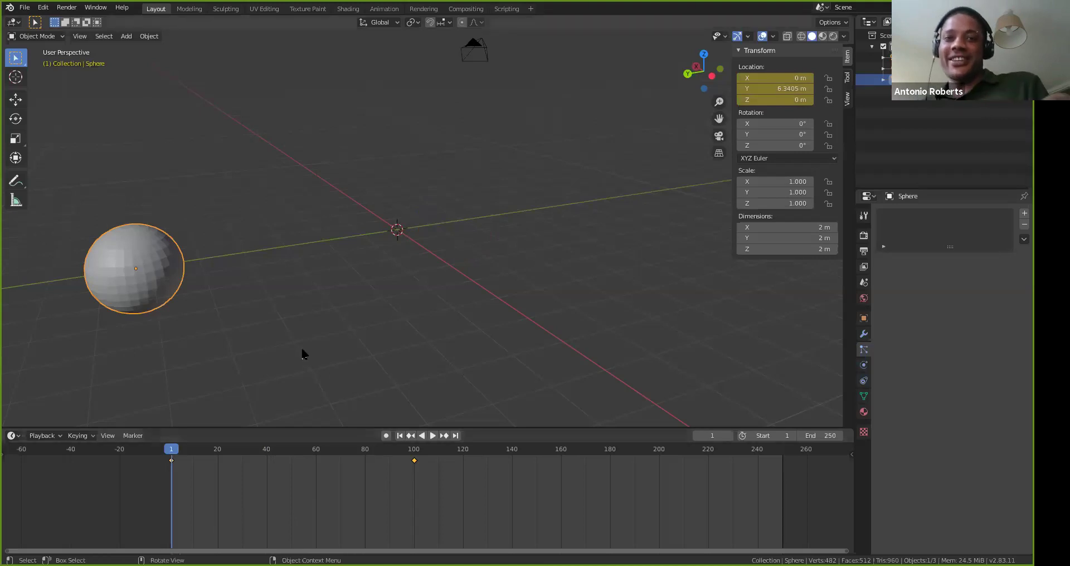
Delete both of the sphere's keyframes and clear its location back to the world origin
key(x)
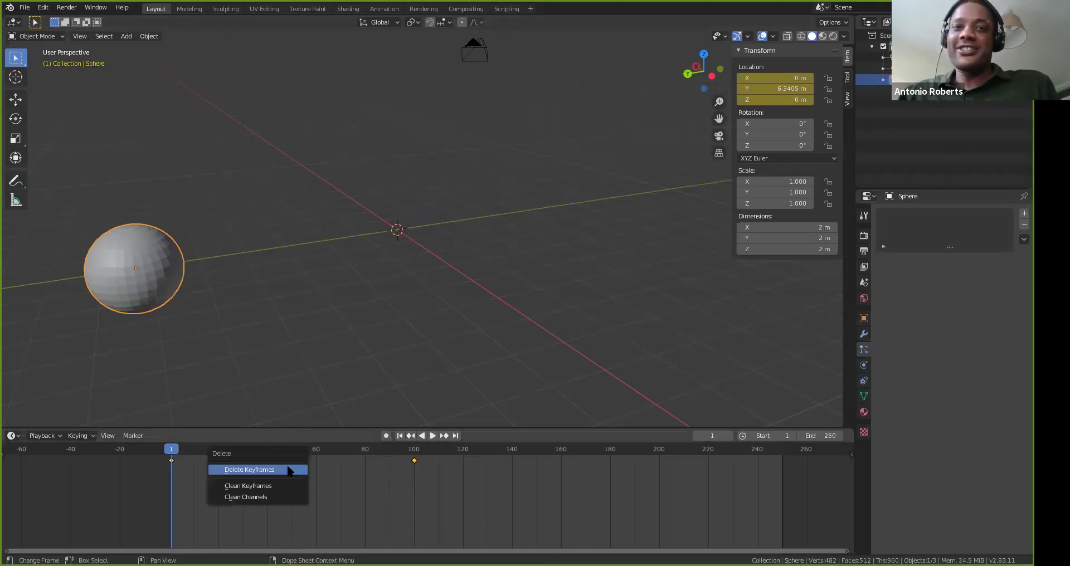
click(286, 463)
key(alt+g)
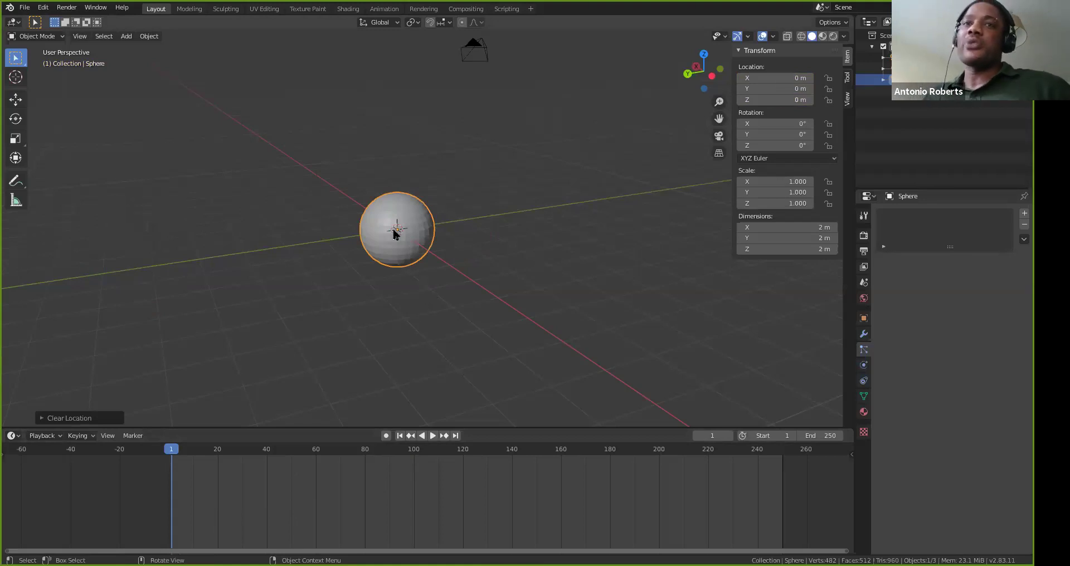
Enlarge the 3D viewport and, in Edit Mode, delete a single face near the middle of the sphere's front side
scroll(395, 217, up, 6)
scroll(397, 219, down, 2)
scroll(399, 223, down, 2)
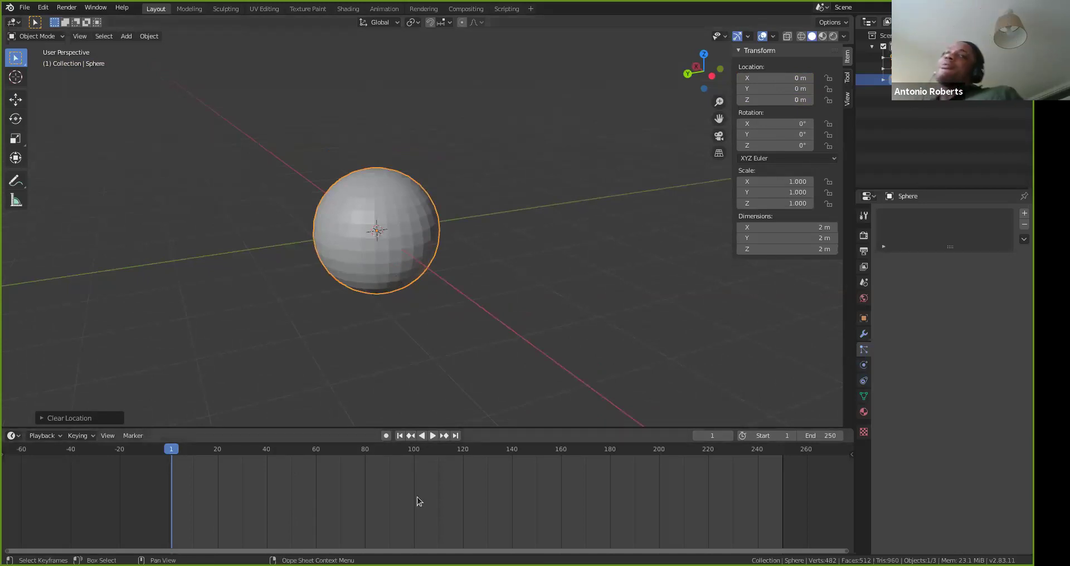
drag(262, 428, 272, 452)
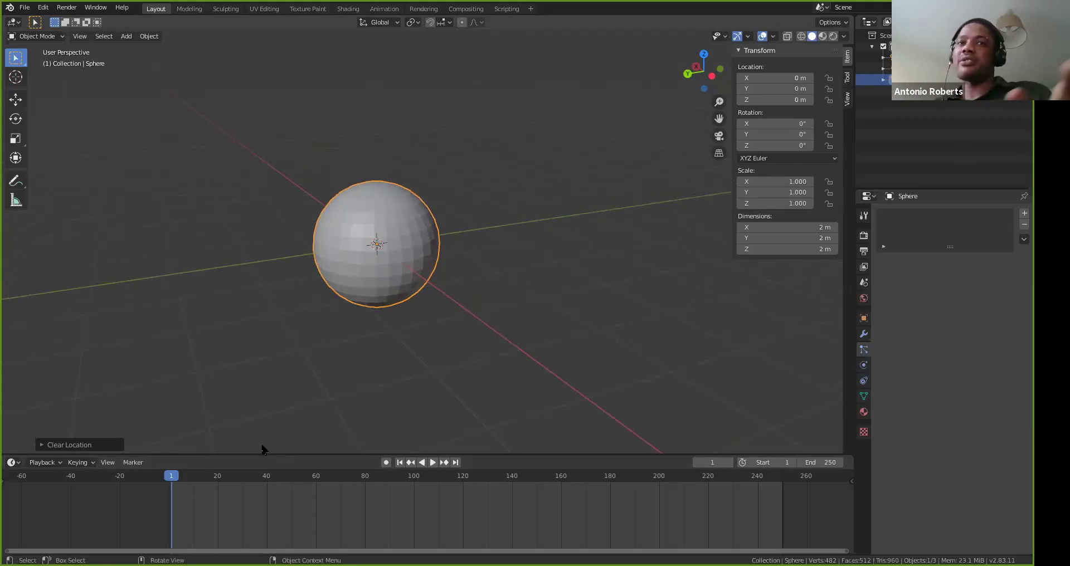
key(Tab)
click(393, 240)
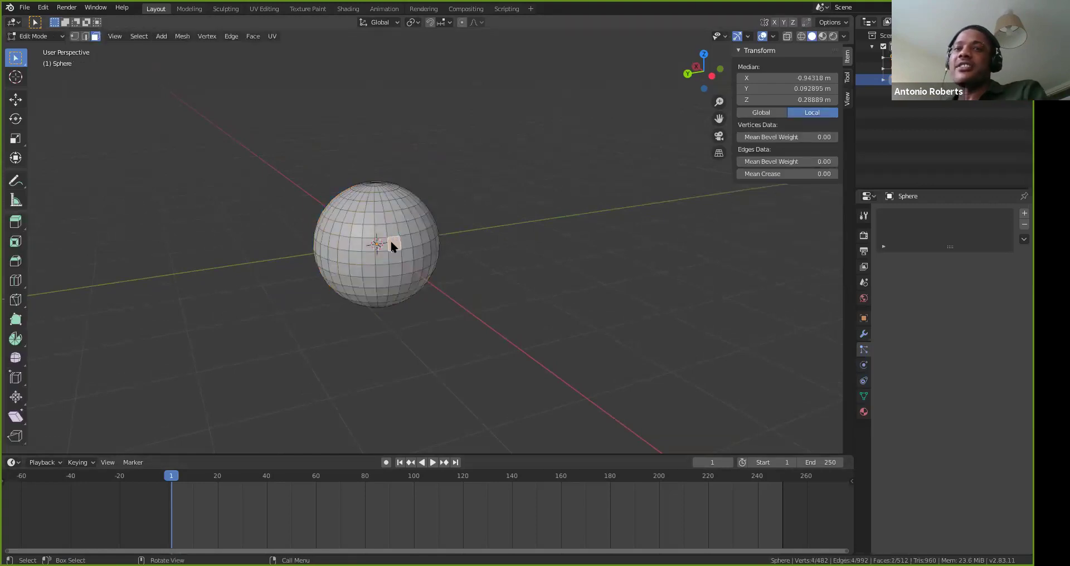
key(x)
click(383, 269)
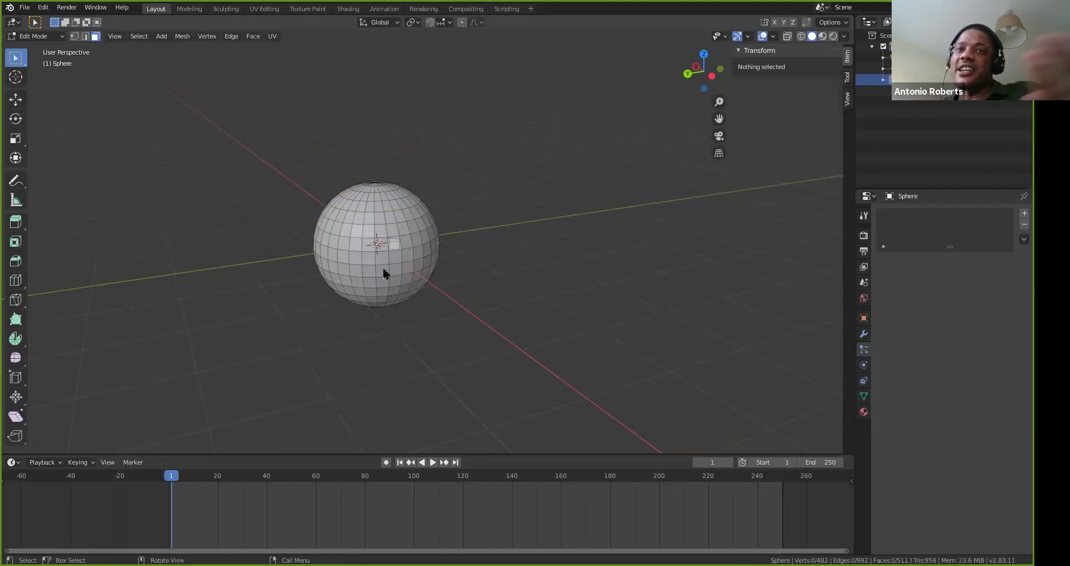
Restore the deleted face on the sphere's front side and select a neighbouring face
middle_drag(474, 287, 470, 286)
scroll(472, 286, up, 6)
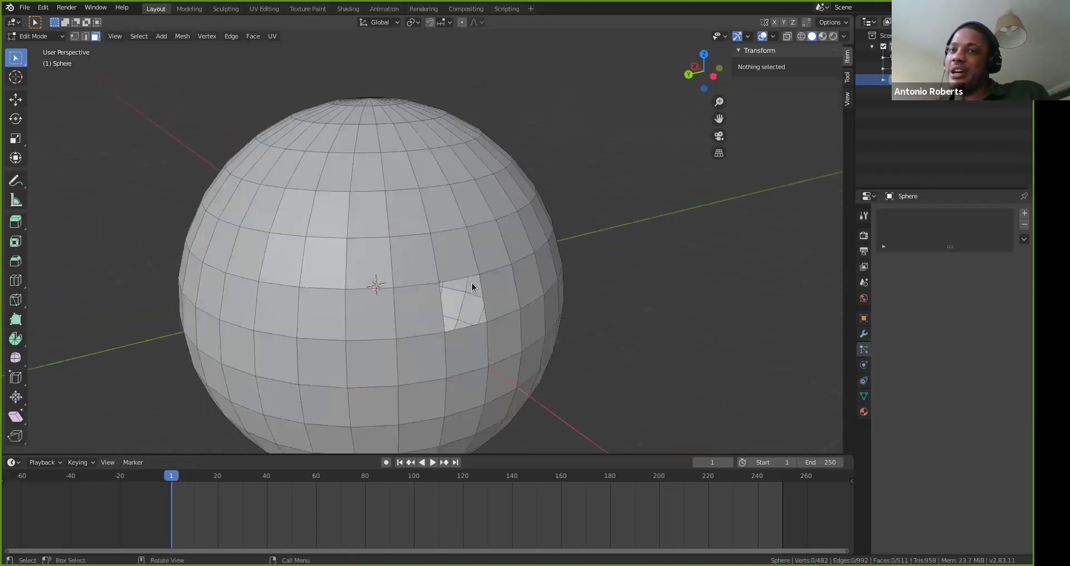
scroll(471, 283, down, 3)
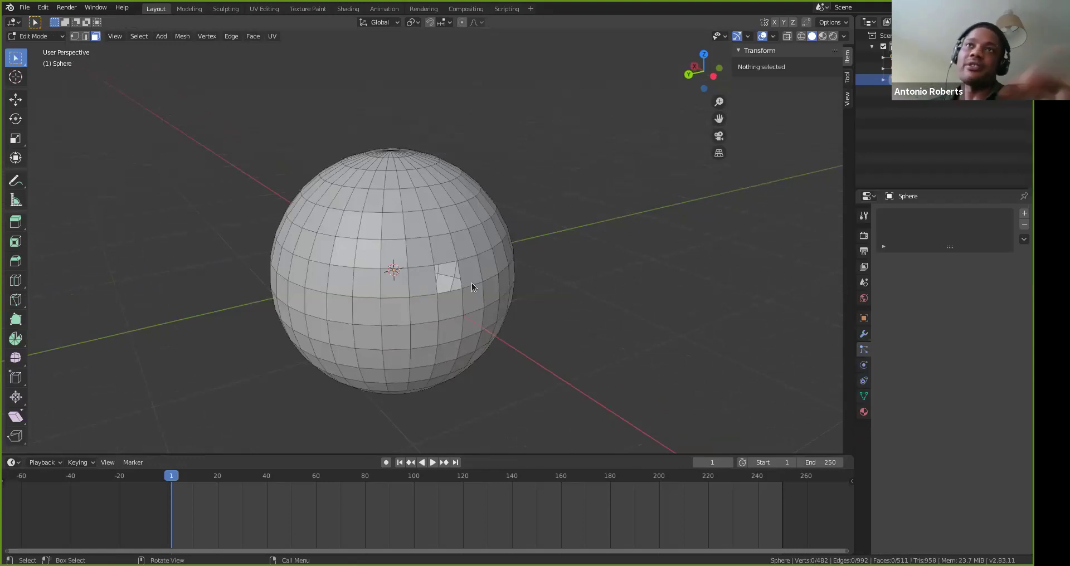
click(472, 283)
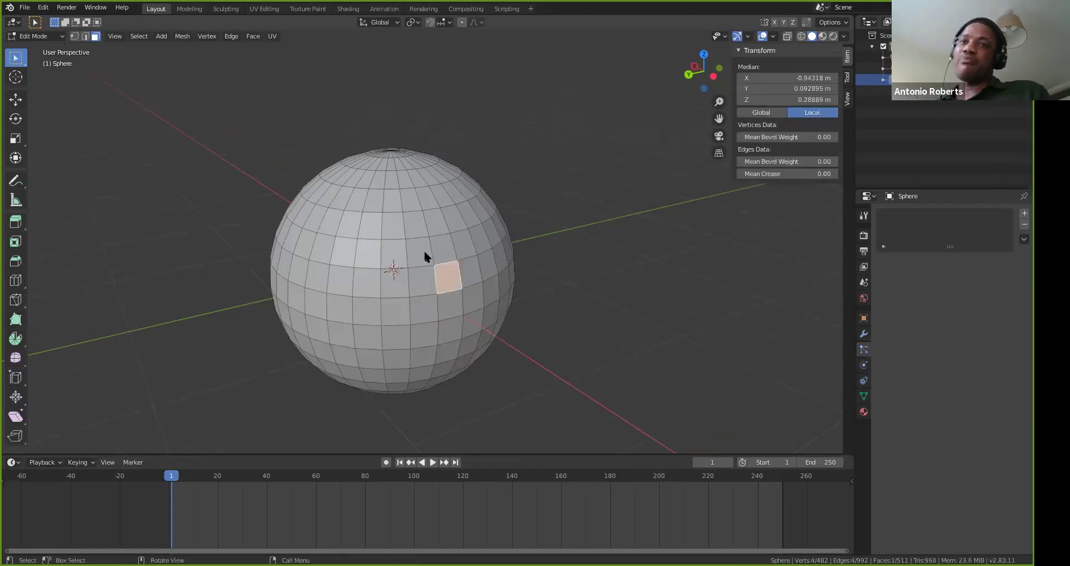
click(416, 263)
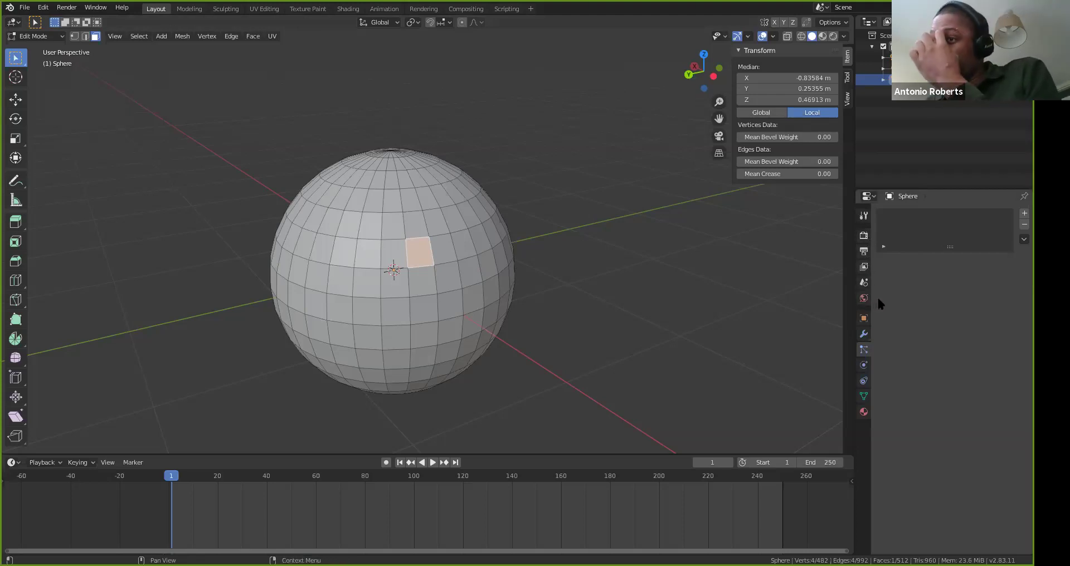
Return the sphere to Object Mode and add an Array modifier to it
click(863, 335)
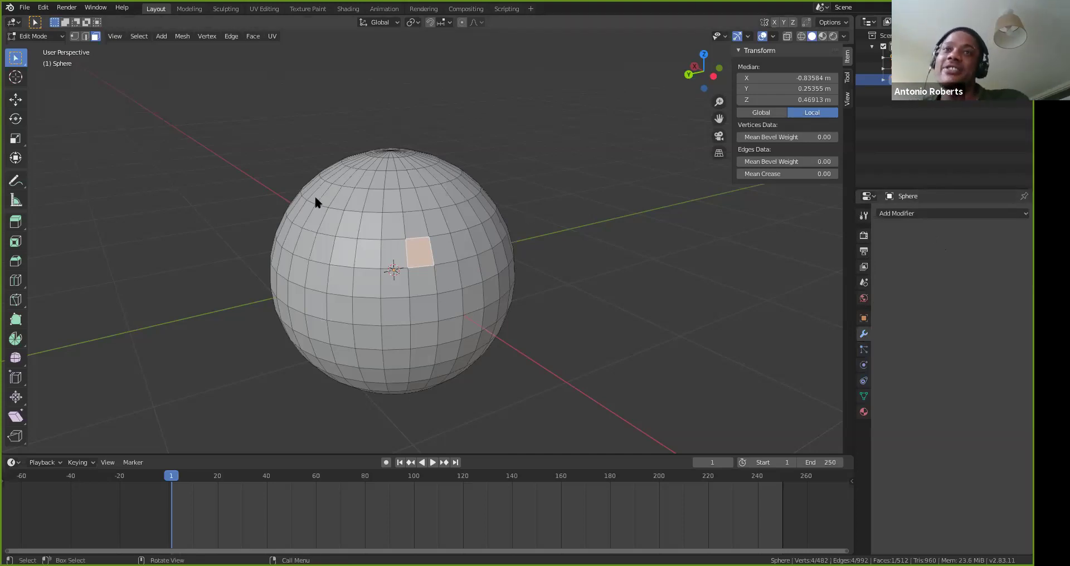
key(Tab)
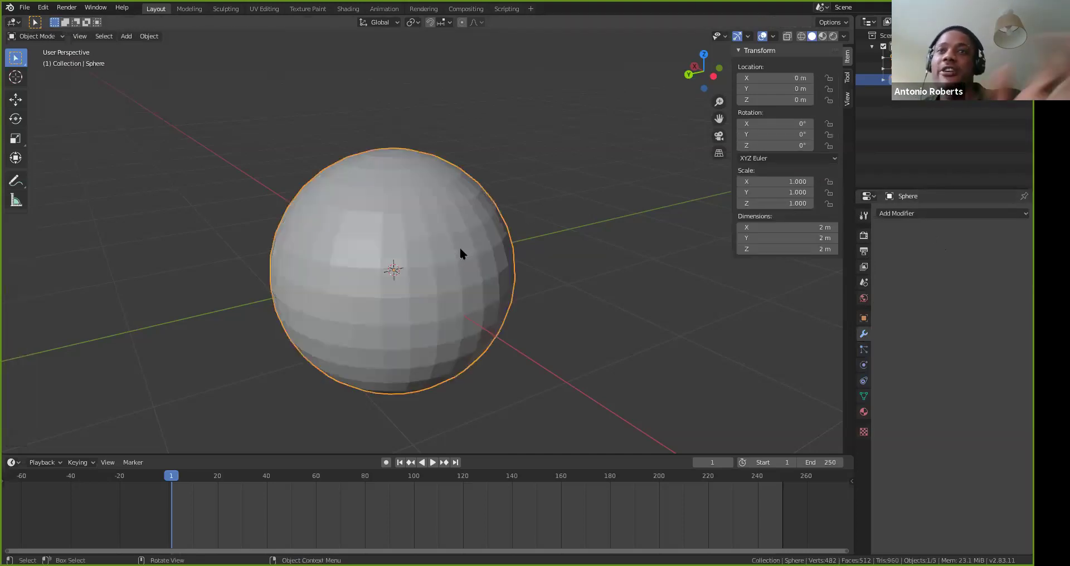
click(958, 214)
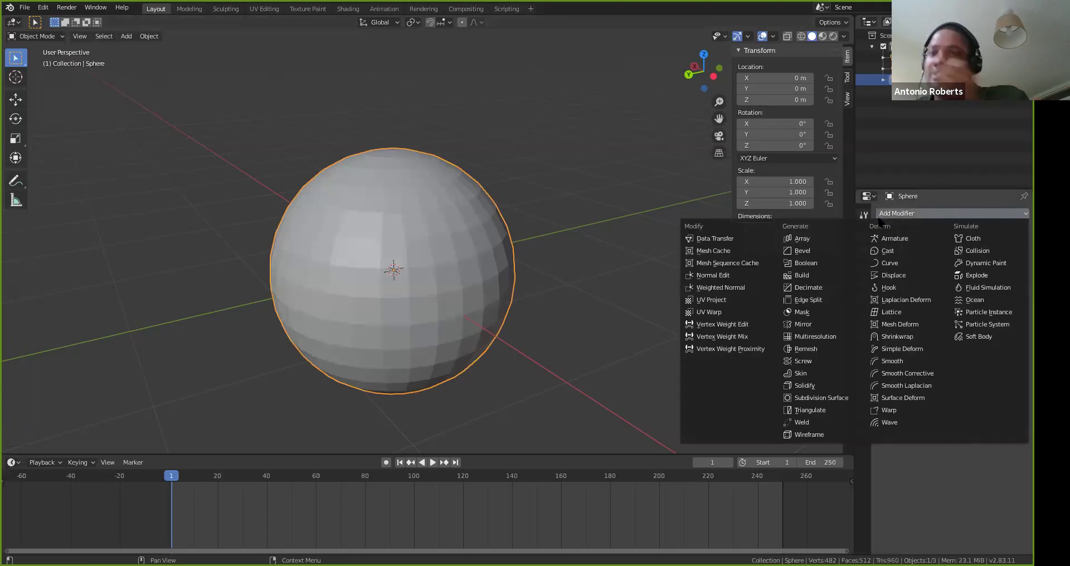
click(829, 240)
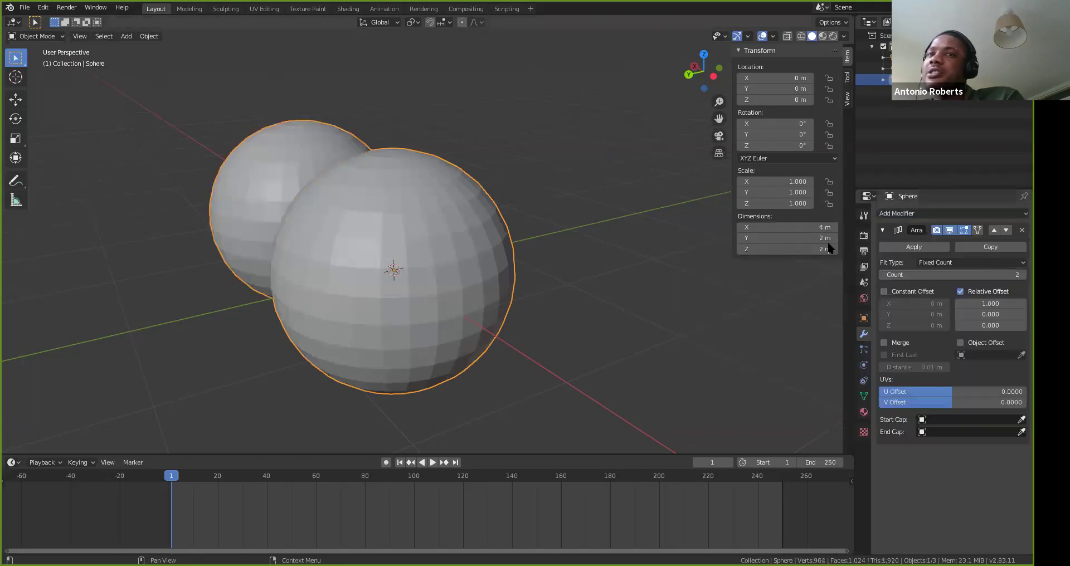
Increase the Array modifier's count to 6 so the spheres form a longer row
scroll(433, 289, down, 3)
middle_drag(433, 289, 471, 322)
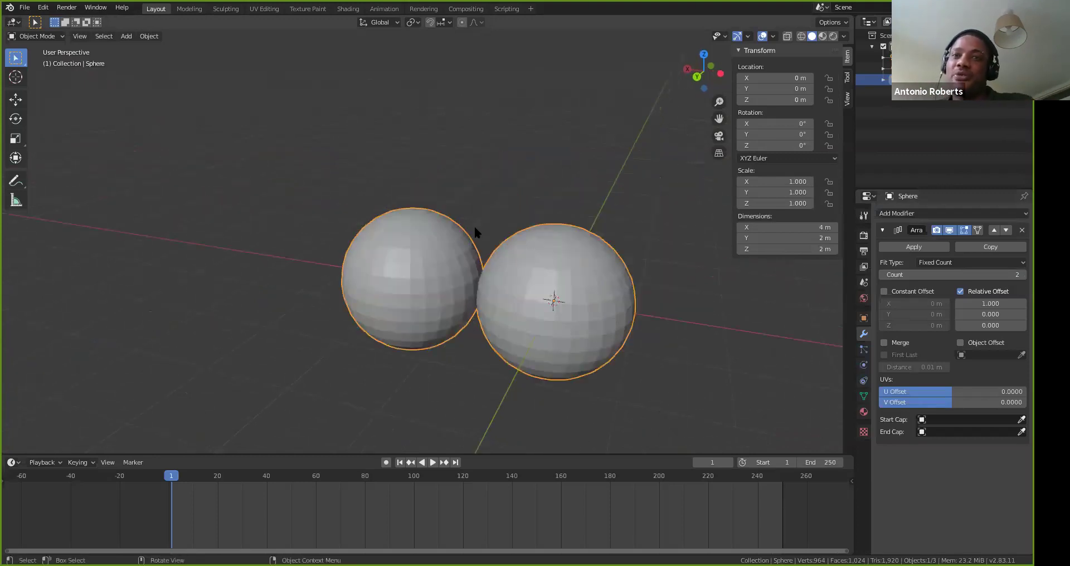
scroll(483, 263, down, 2)
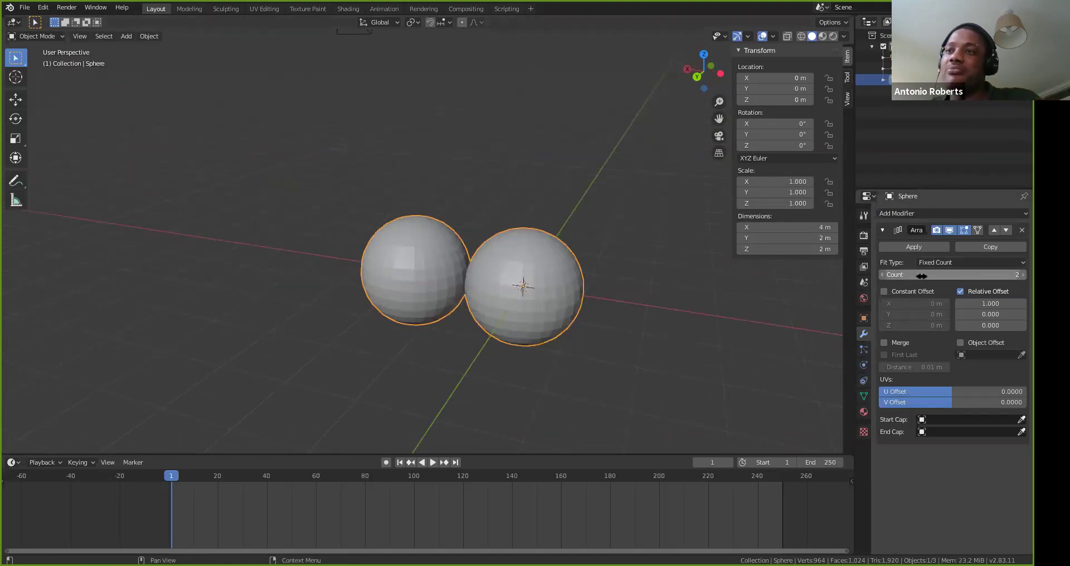
click(1021, 276)
click(1022, 275)
click(1022, 276)
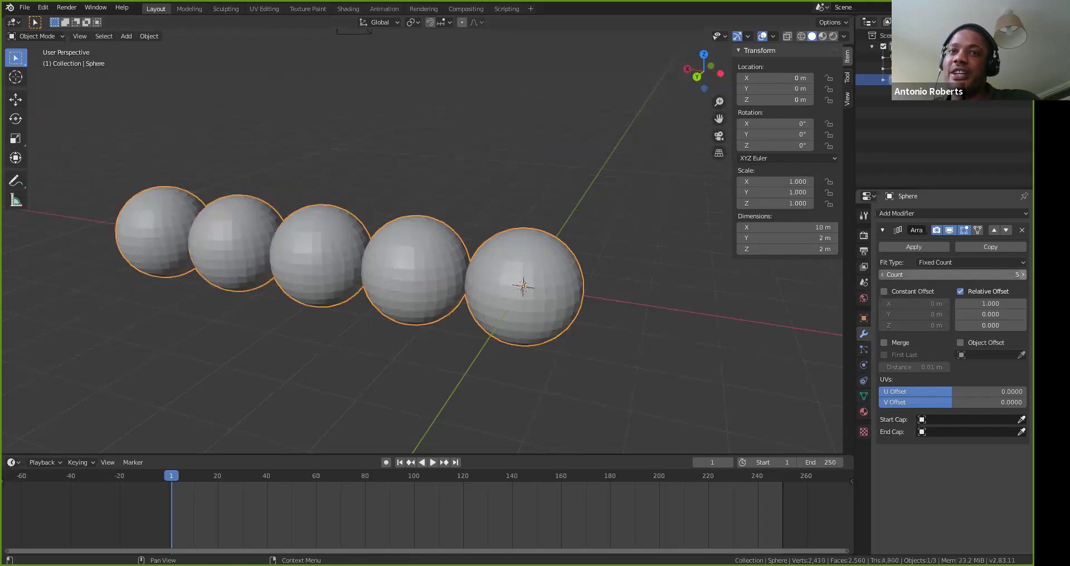
click(1022, 276)
middle_drag(424, 289, 501, 293)
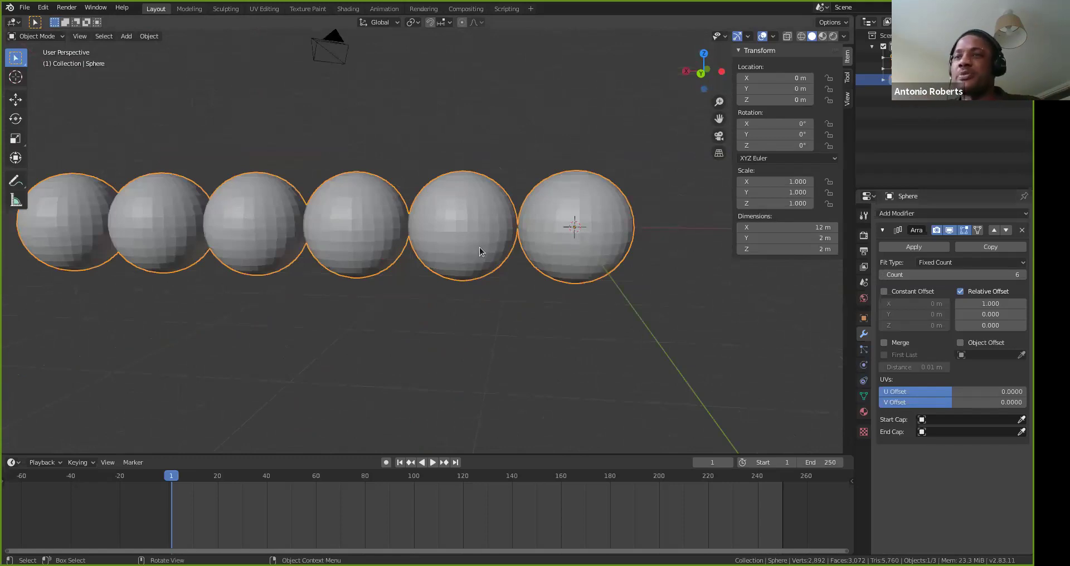
Vary the Array modifier's relative X offset, then set it back to 1
drag(990, 304, 910, 303)
click(1006, 303)
text(1)
key(Return)
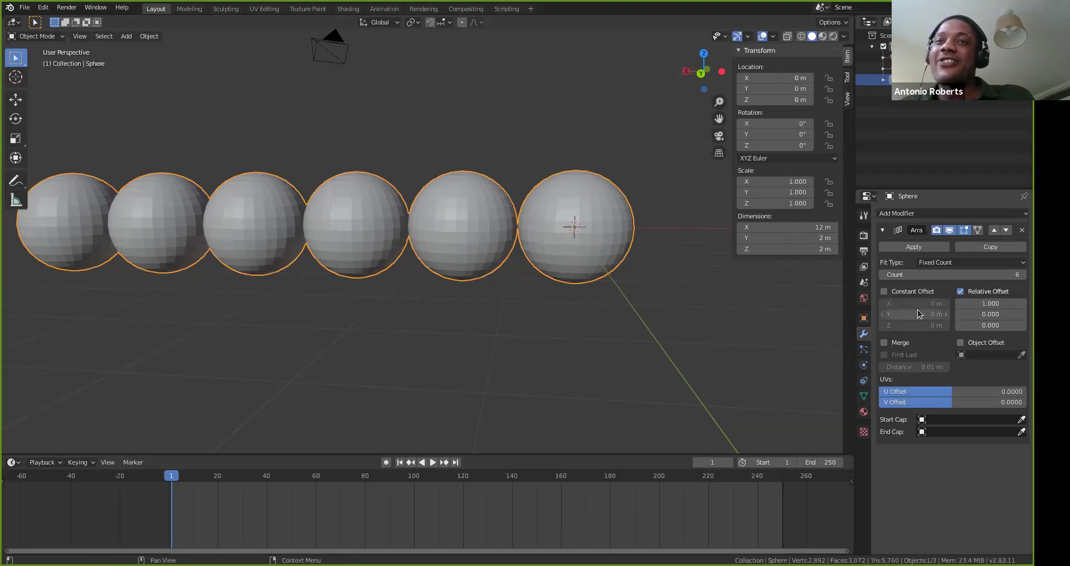
Set the Array modifier's relative Y offset to 1 and view the diagonal row of spheres
middle_drag(617, 266, 580, 282)
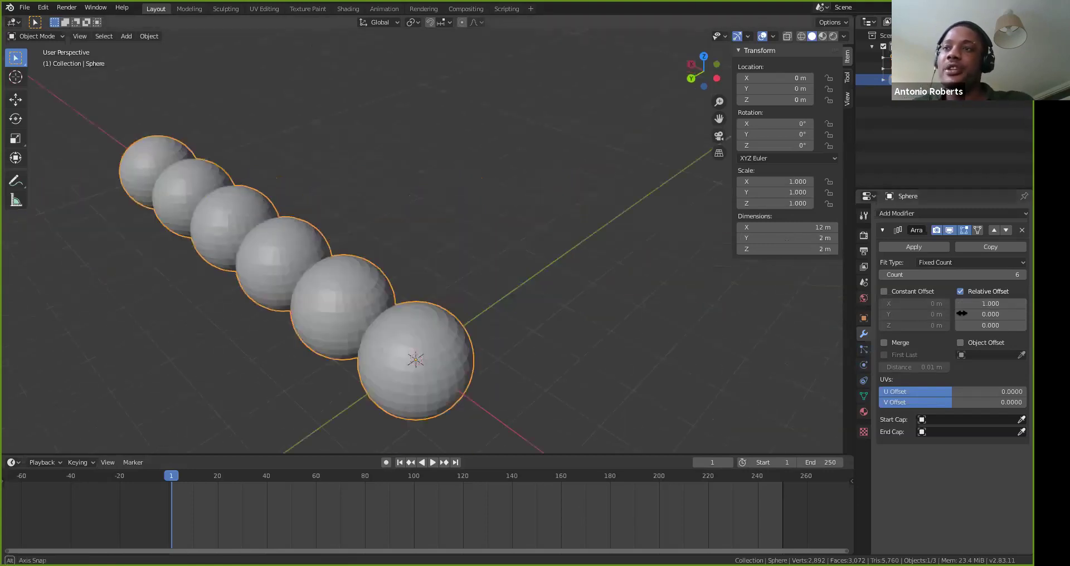
middle_drag(962, 314, 960, 312)
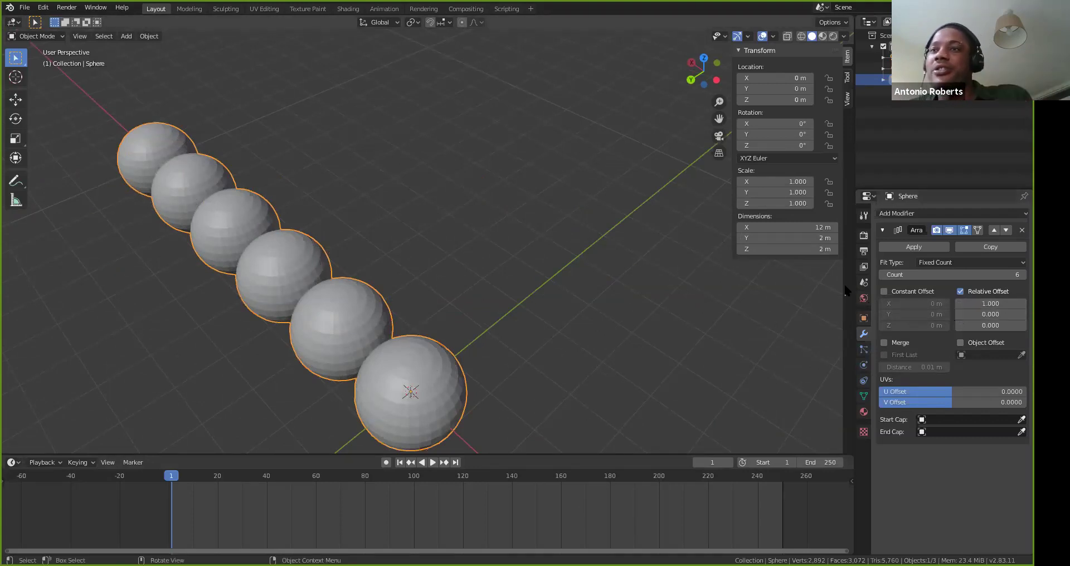
click(990, 313)
text(1)
key(Return)
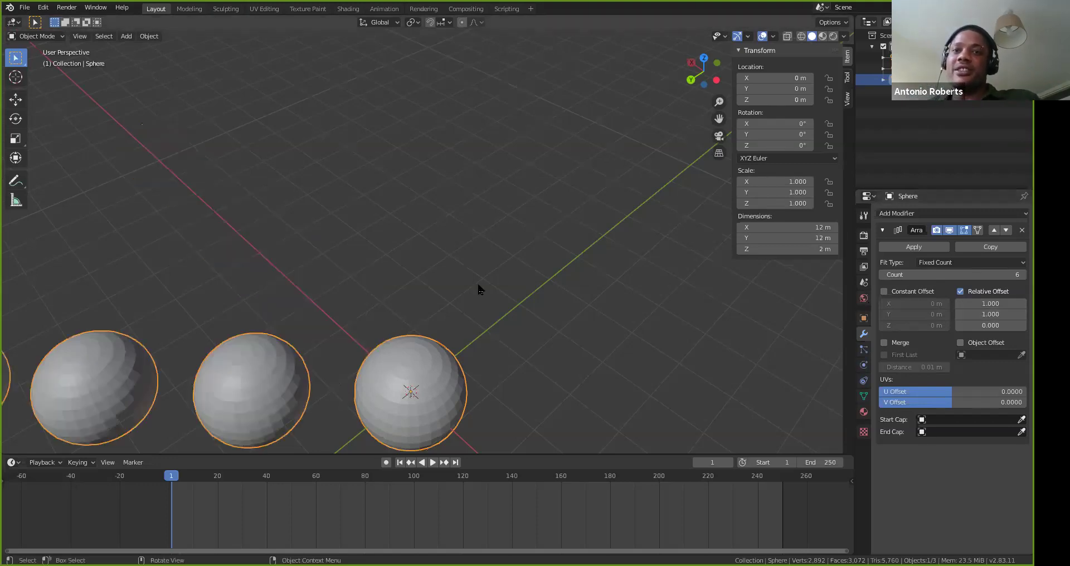
scroll(363, 277, down, 5)
middle_drag(516, 266, 429, 198)
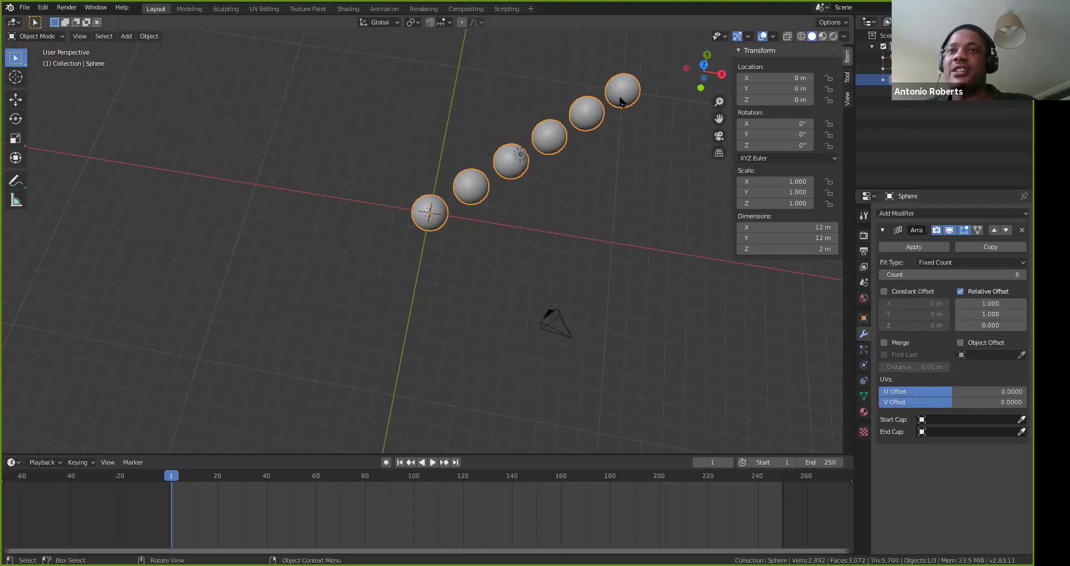
Lower the Array modifier's relative Y offset to 0.66 and set its relative X offset to 0
mouse_move(989, 317)
mouse_down()
mouse_move(962, 316)
mouse_move(976, 317)
mouse_up()
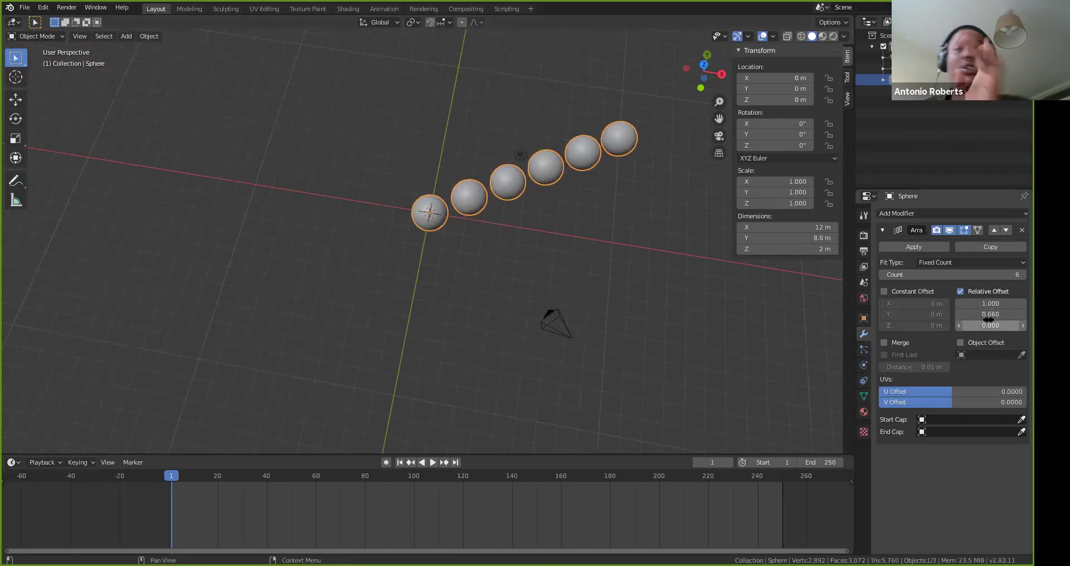
click(994, 303)
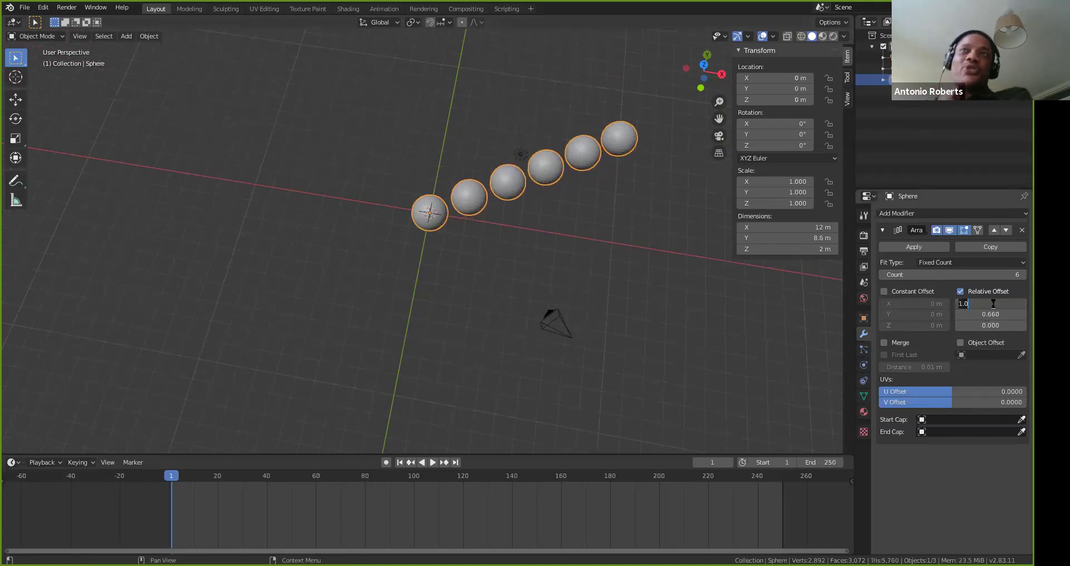
text(0)
key(Return)
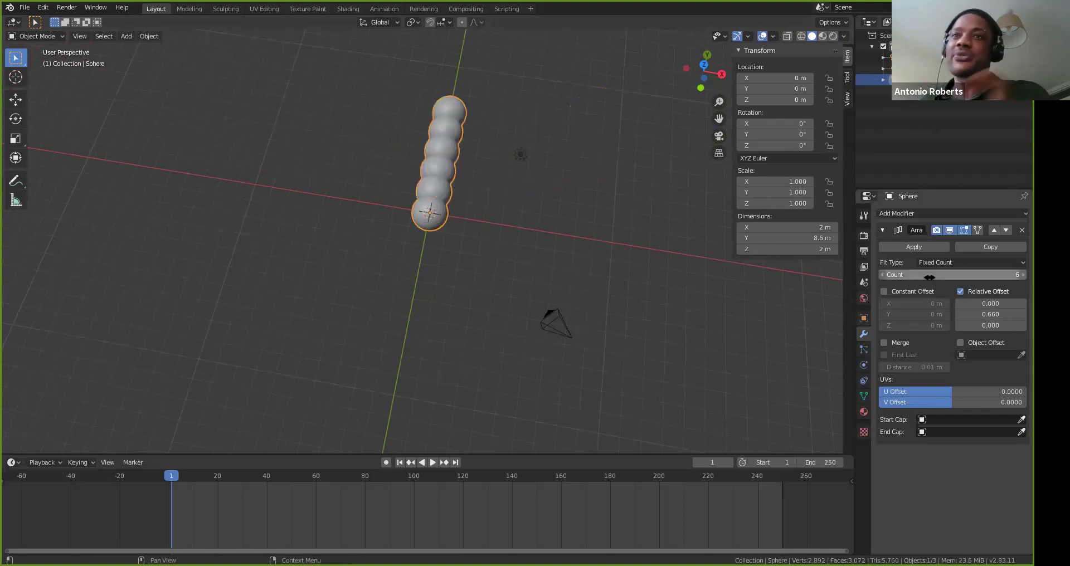
Set the Array modifier's relative Y offset to 0 and its relative X offset to 1
click(982, 321)
key(Return)
click(986, 314)
text(0)
key(Return)
middle_drag(449, 223, 613, 251)
click(987, 303)
text(1)
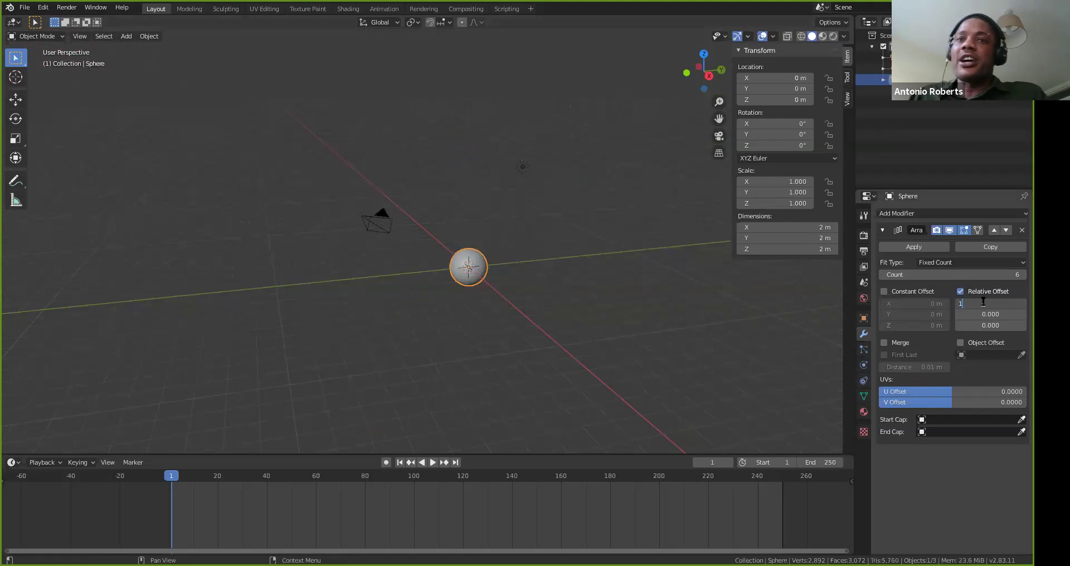
key(Return)
Add a second Array modifier to the sphere with a relative offset of 0 in X and 1 in Y
middle_drag(760, 318, 879, 233)
click(883, 231)
click(883, 230)
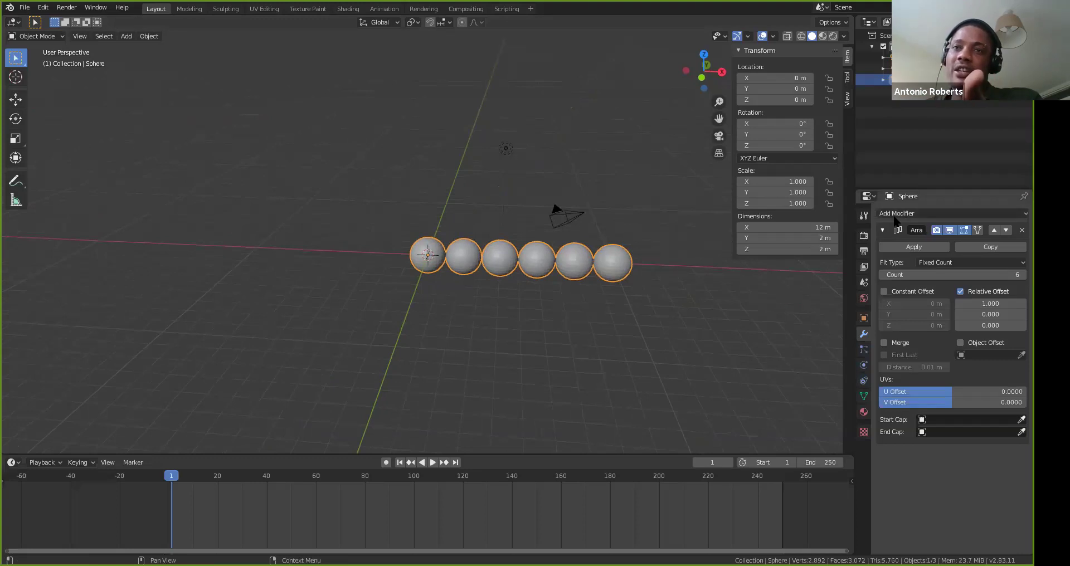
click(898, 215)
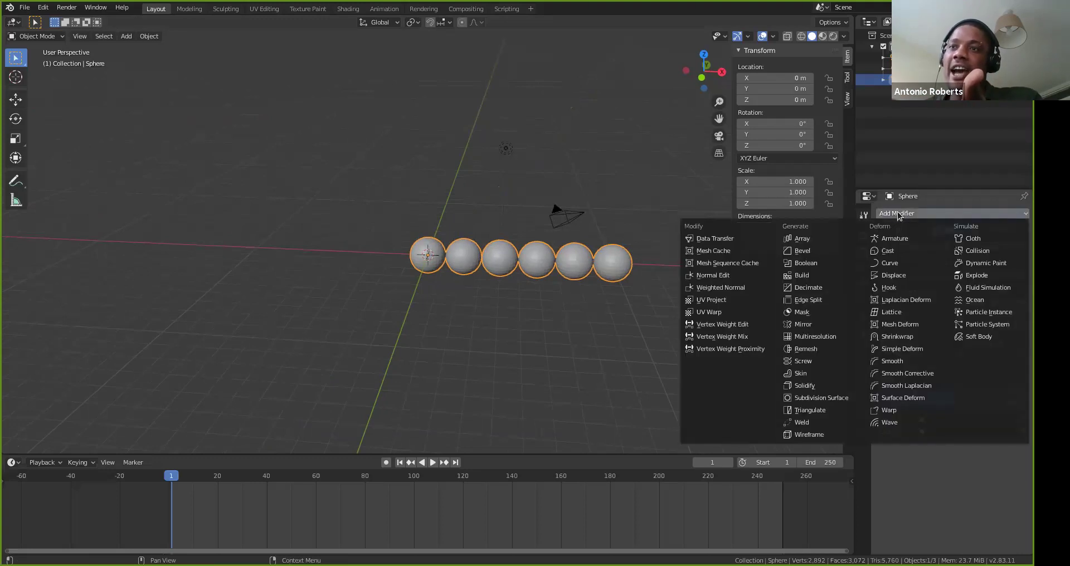
click(846, 241)
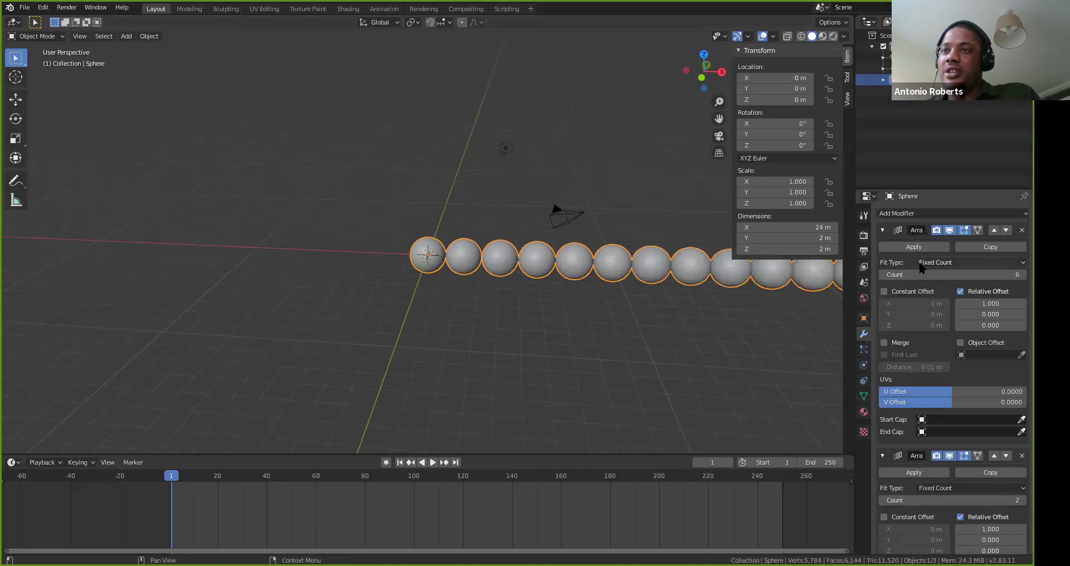
scroll(942, 279, down, 3)
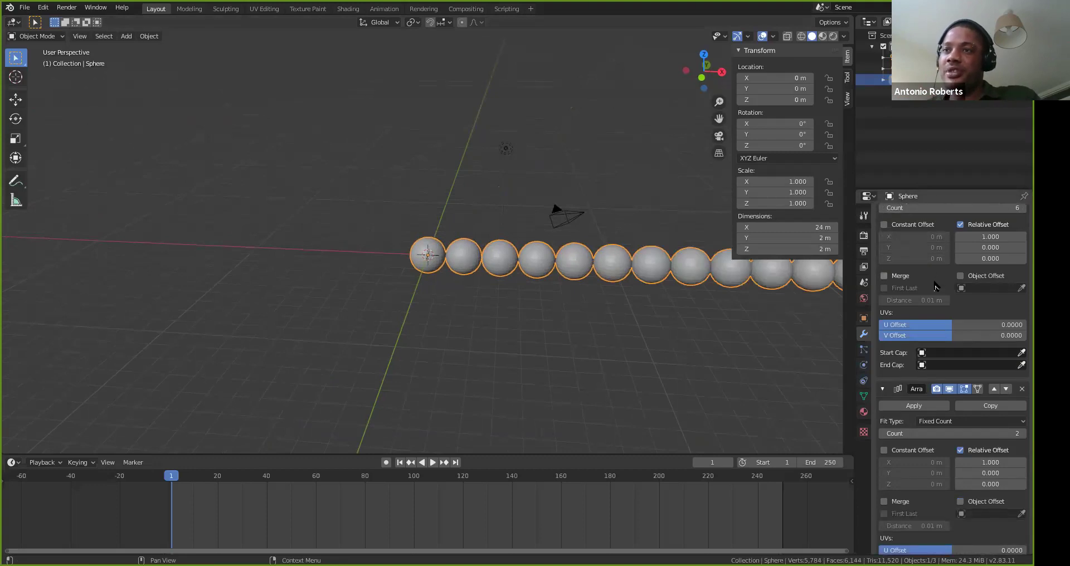
scroll(935, 287, down, 2)
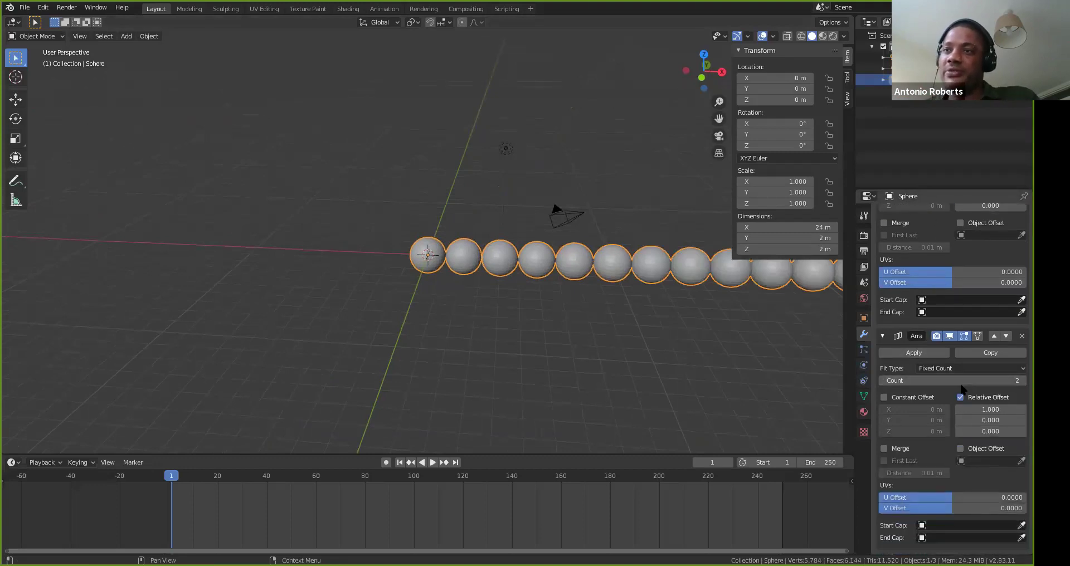
click(988, 410)
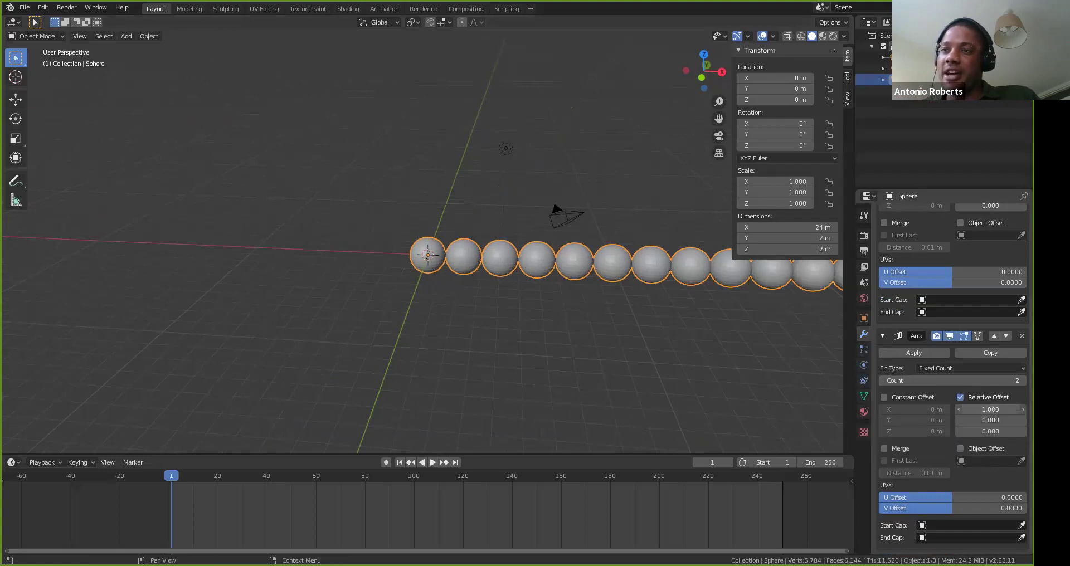
text(0)
click(997, 420)
text(1)
key(Return)
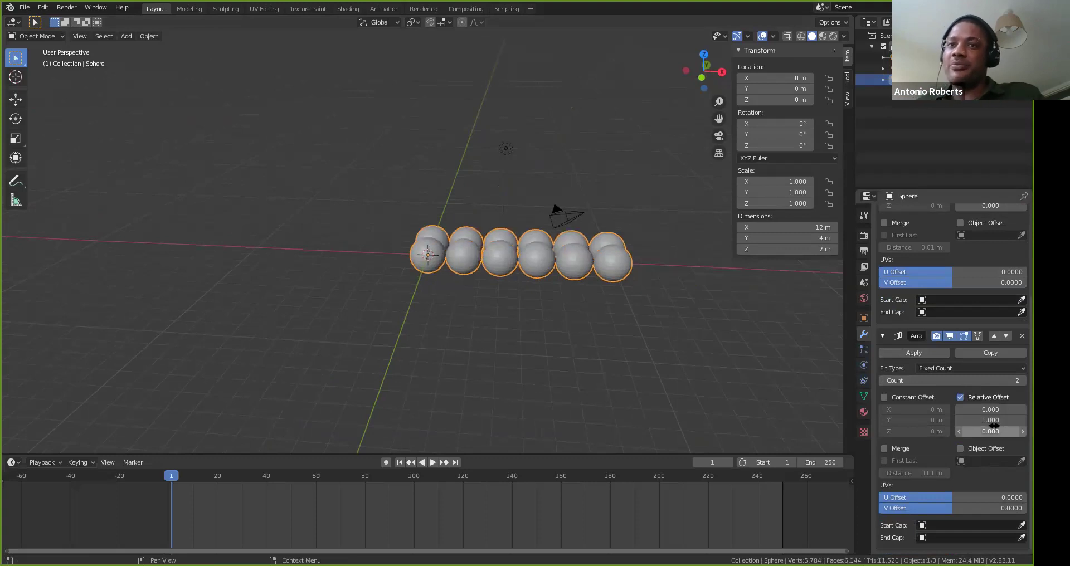
Set the second Array modifier's count to 6 to form a flat grid of spheres
click(970, 381)
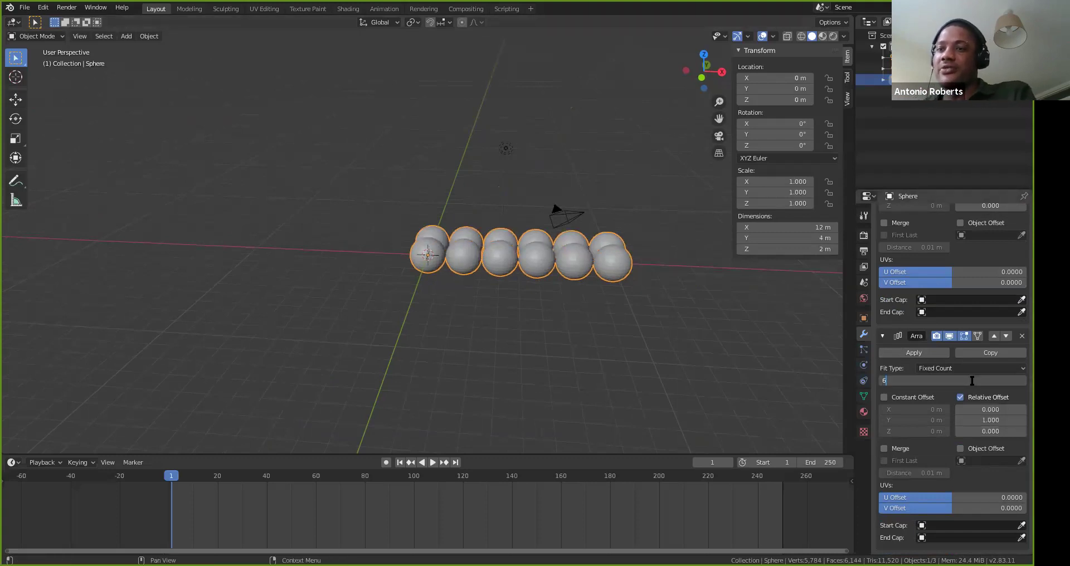
text(6)
key(Return)
middle_drag(676, 303, 899, 355)
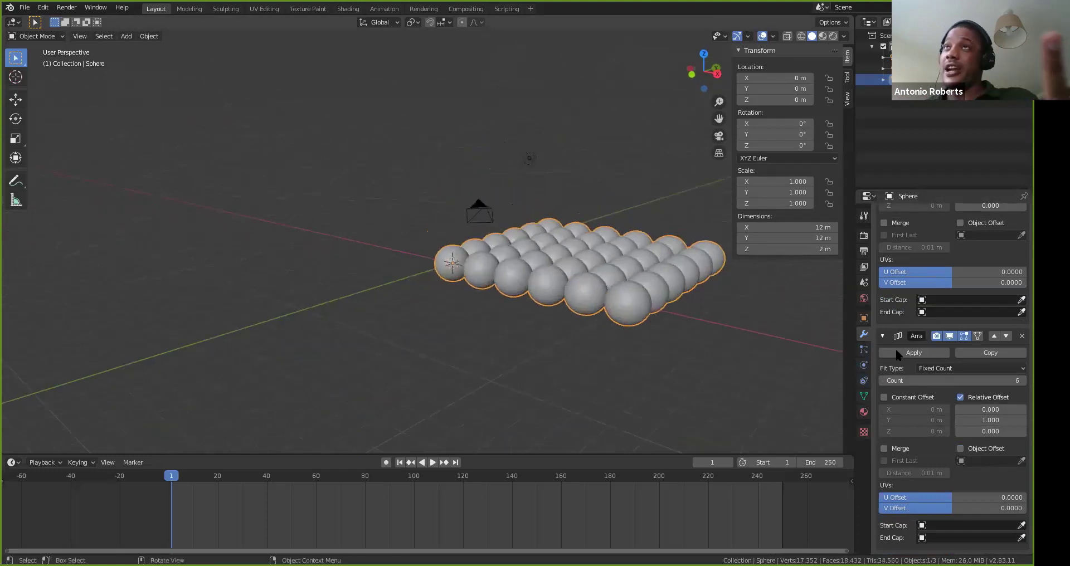
Add a third Array modifier to the sphere with a relative offset of 0 in X and 1 in Z
scroll(911, 312, up, 5)
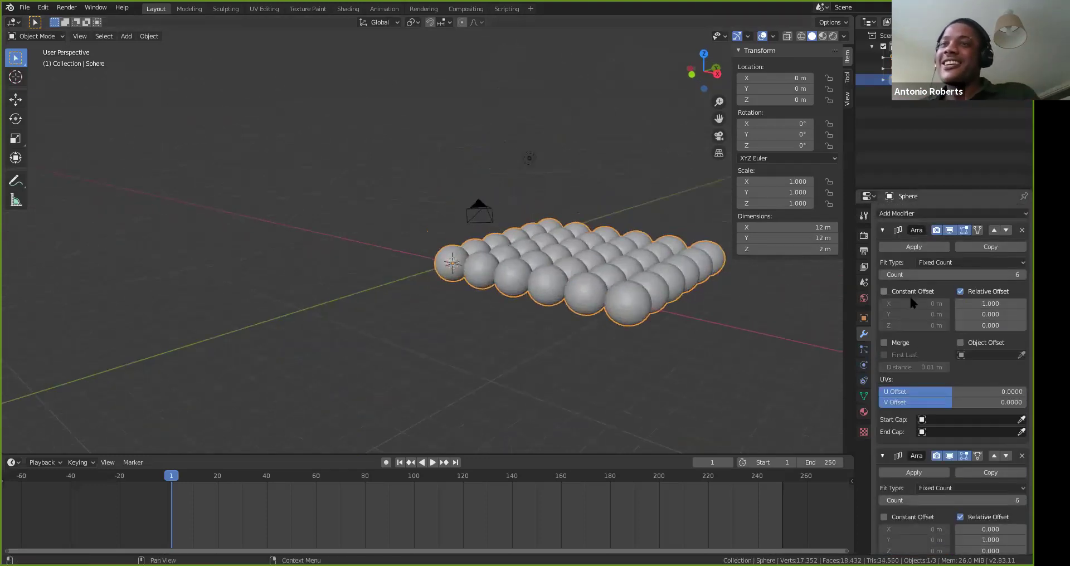
click(883, 230)
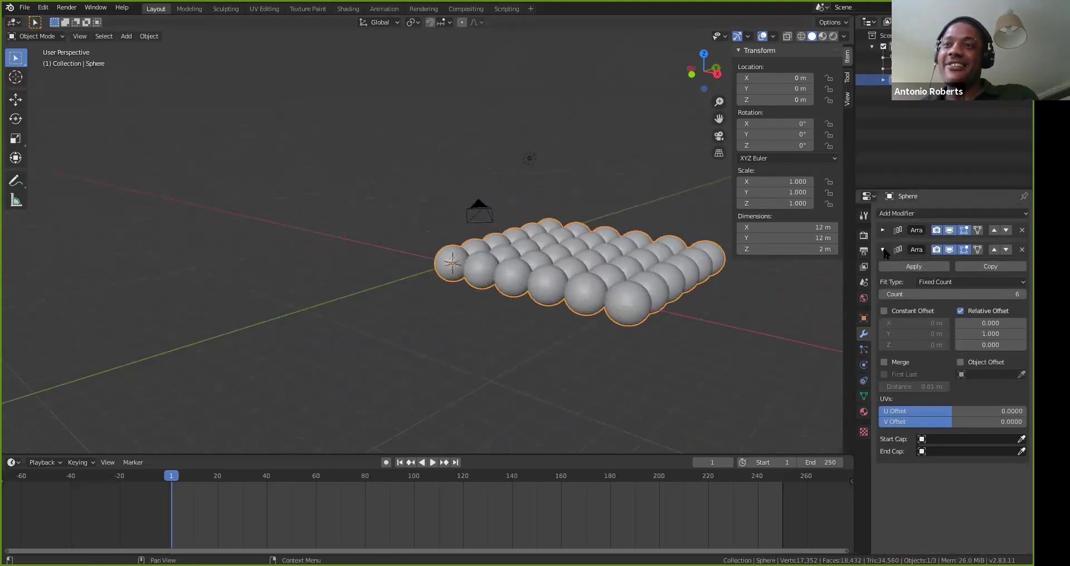
click(883, 250)
click(903, 215)
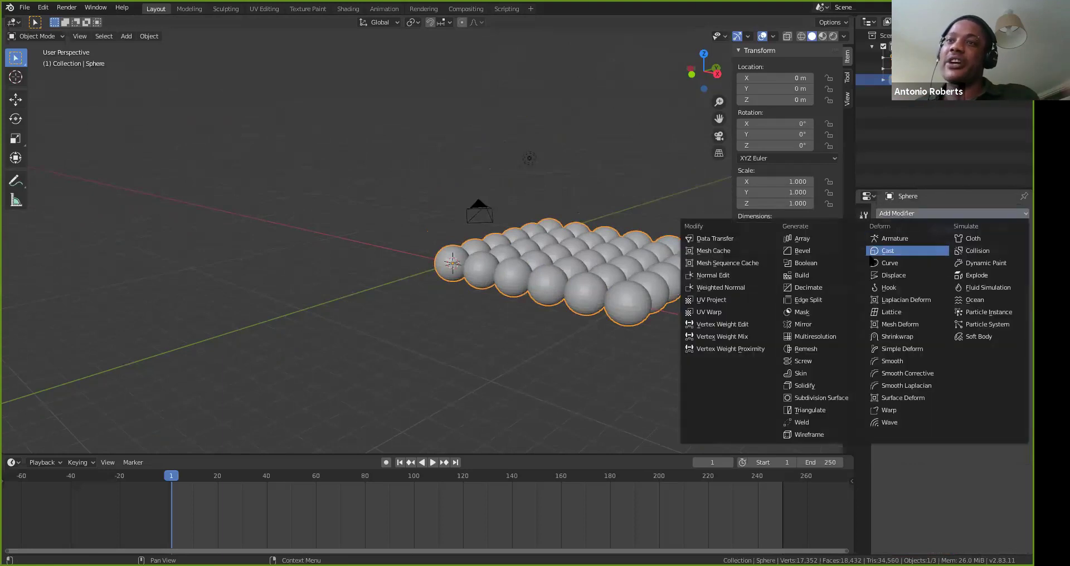
click(839, 239)
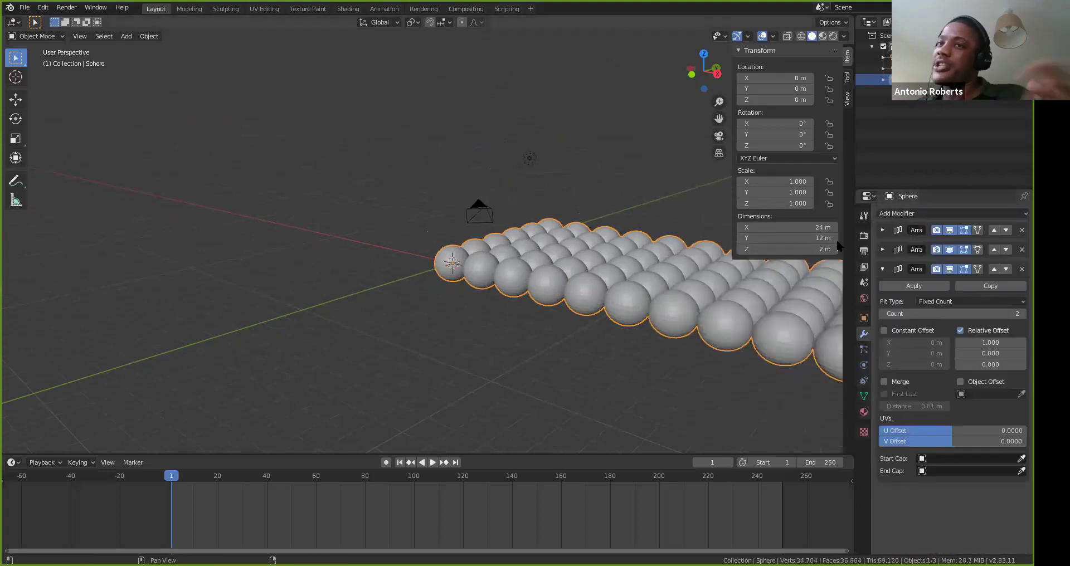
click(988, 344)
text(0)
key(Return)
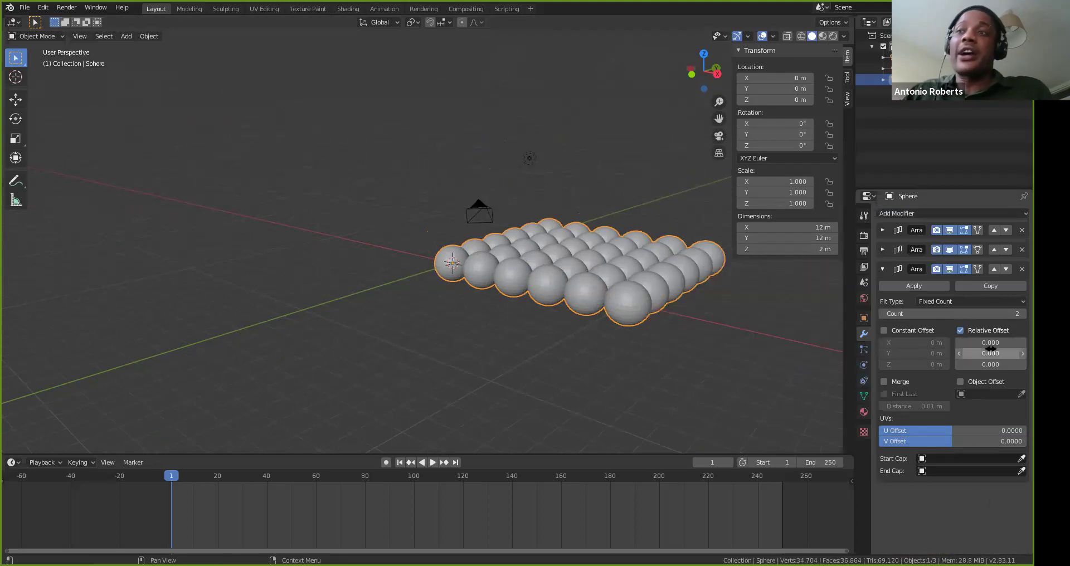
click(991, 364)
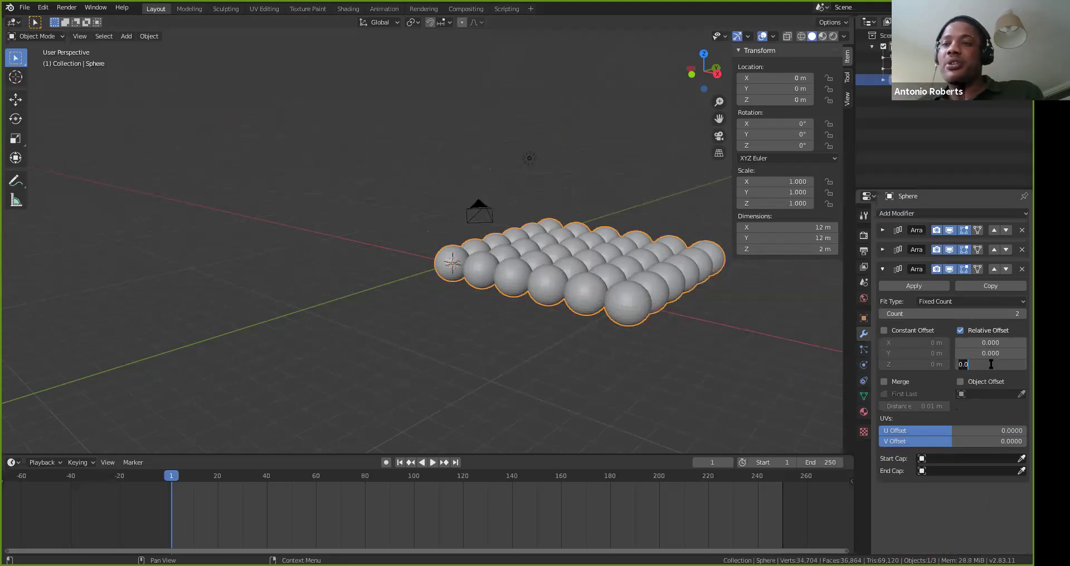
text(1)
key(Return)
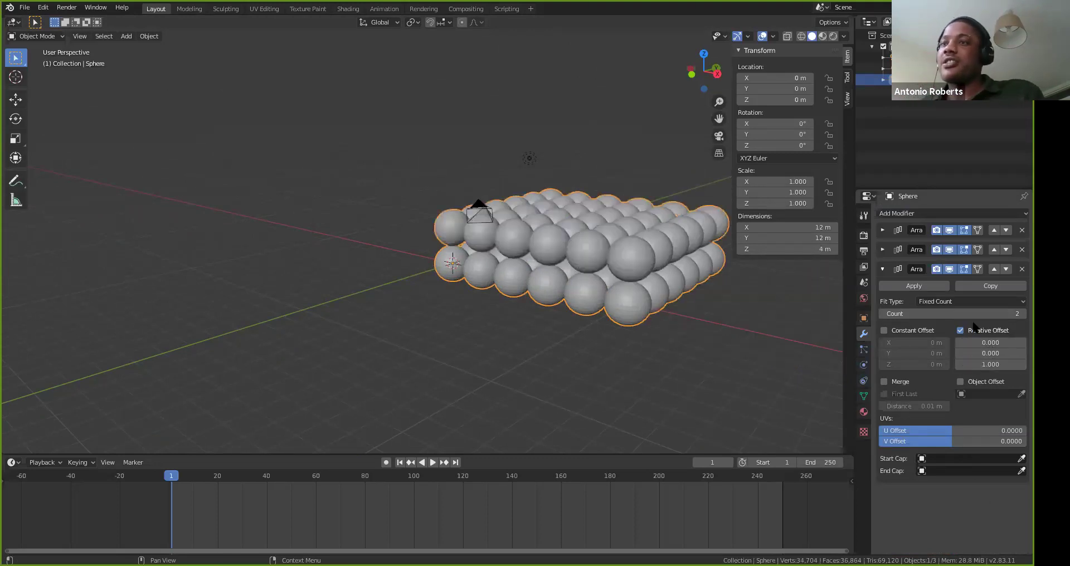
Set the third Array modifier's count to 6 to stack the grid into a cube of spheres
click(972, 312)
text(6)
key(Return)
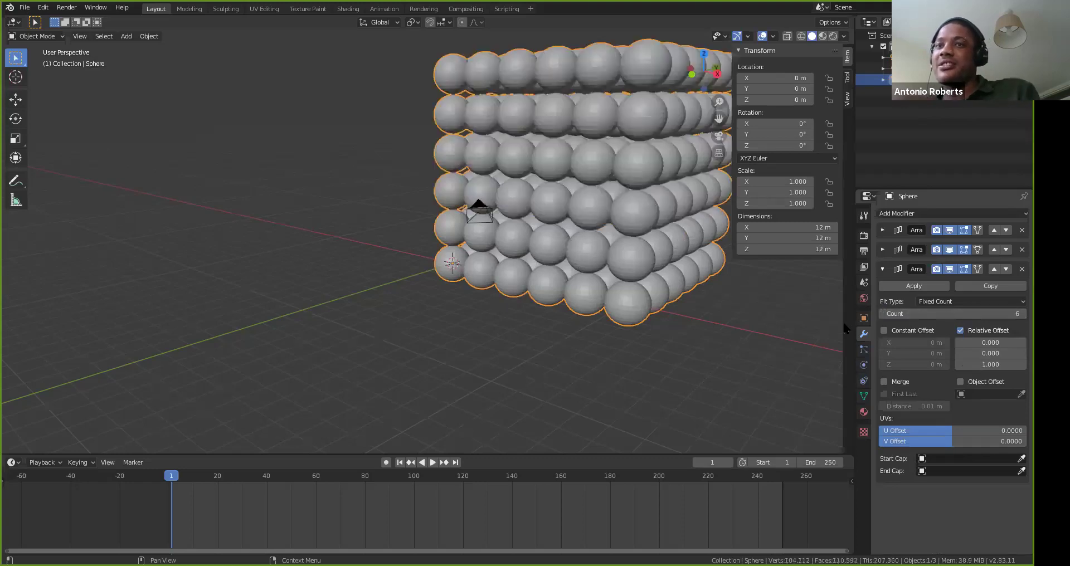
Examine the cube of spheres from several sides and briefly play the timeline
scroll(640, 287, up, 5)
middle_drag(640, 286, 545, 287)
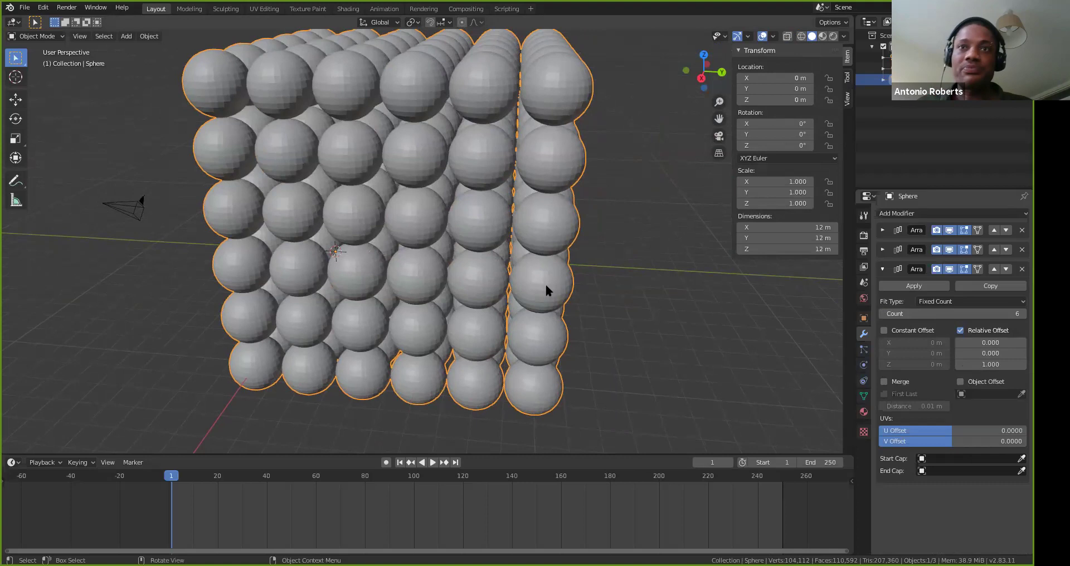
mouse_move(448, 322)
middle_down()
mouse_move(425, 298)
mouse_move(458, 307)
middle_up()
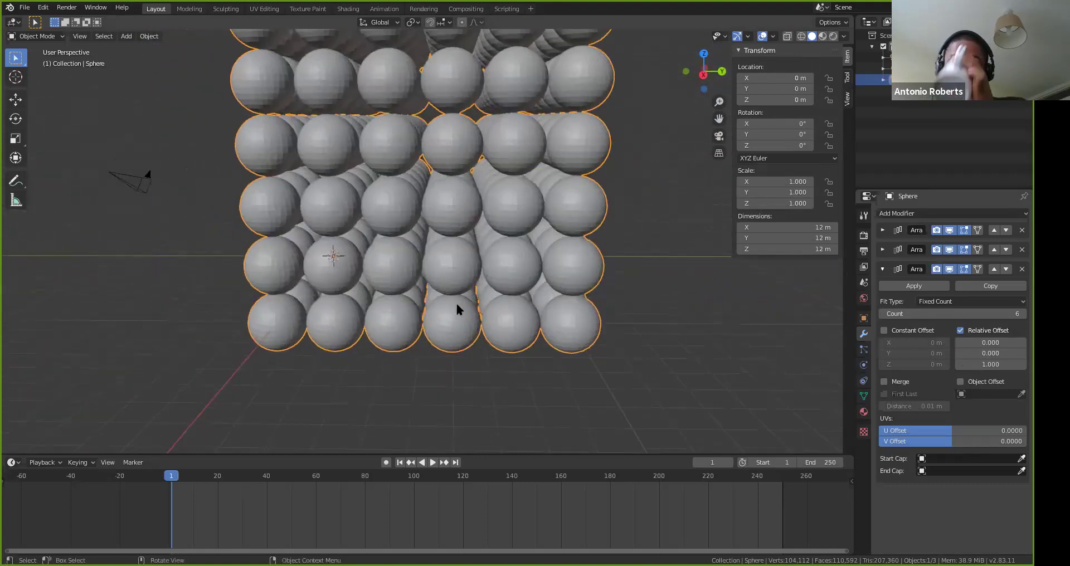
middle_drag(445, 325, 586, 363)
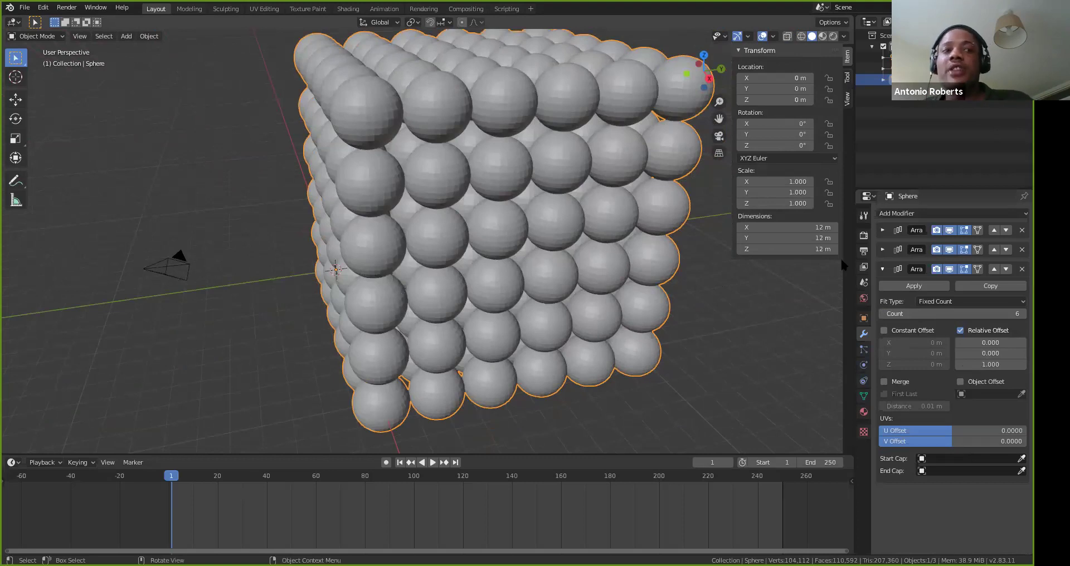
middle_drag(665, 244, 642, 256)
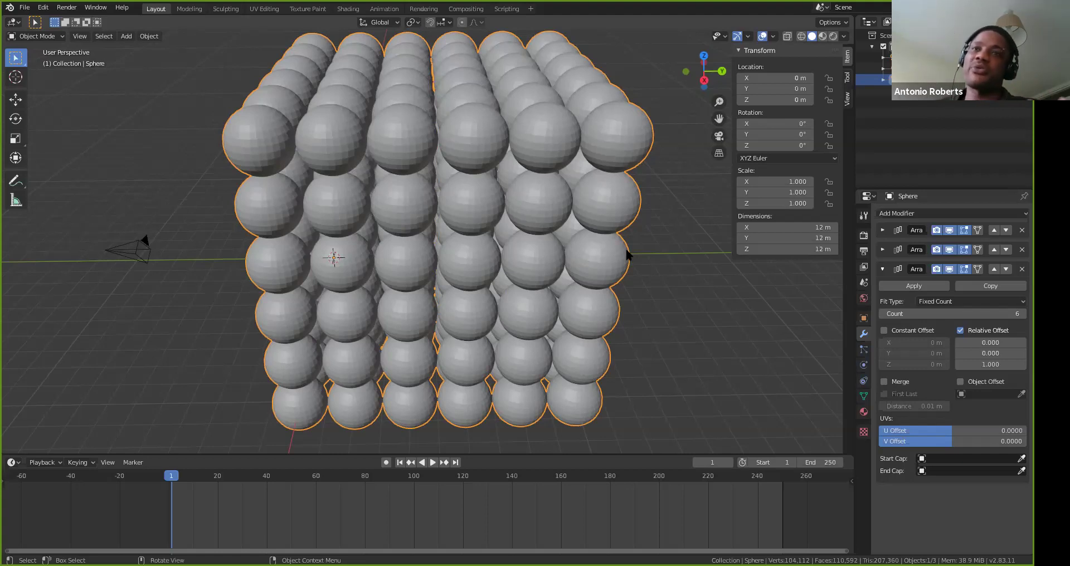
key(space)
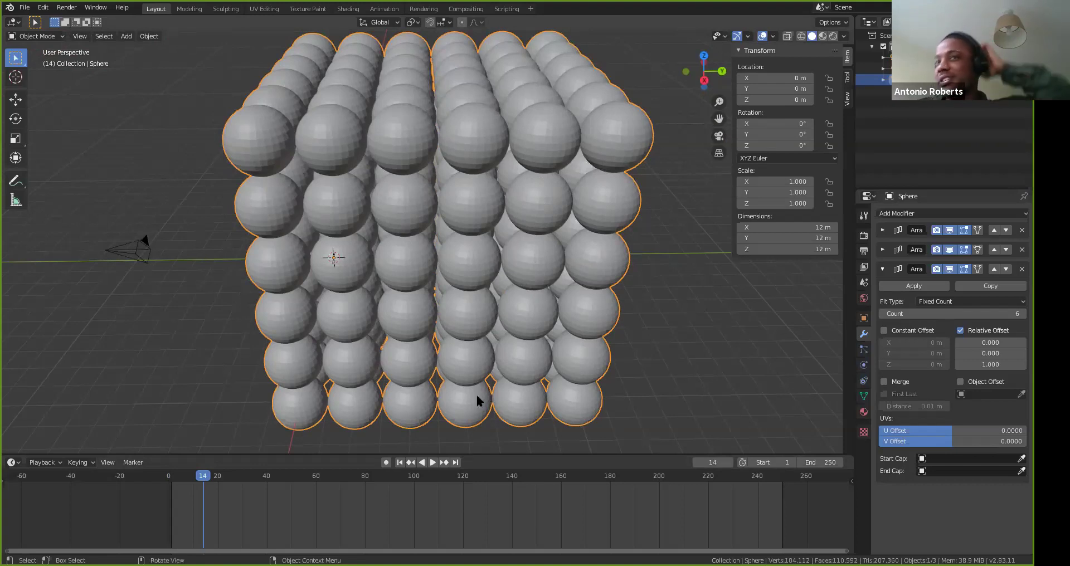
middle_drag(562, 387, 781, 312)
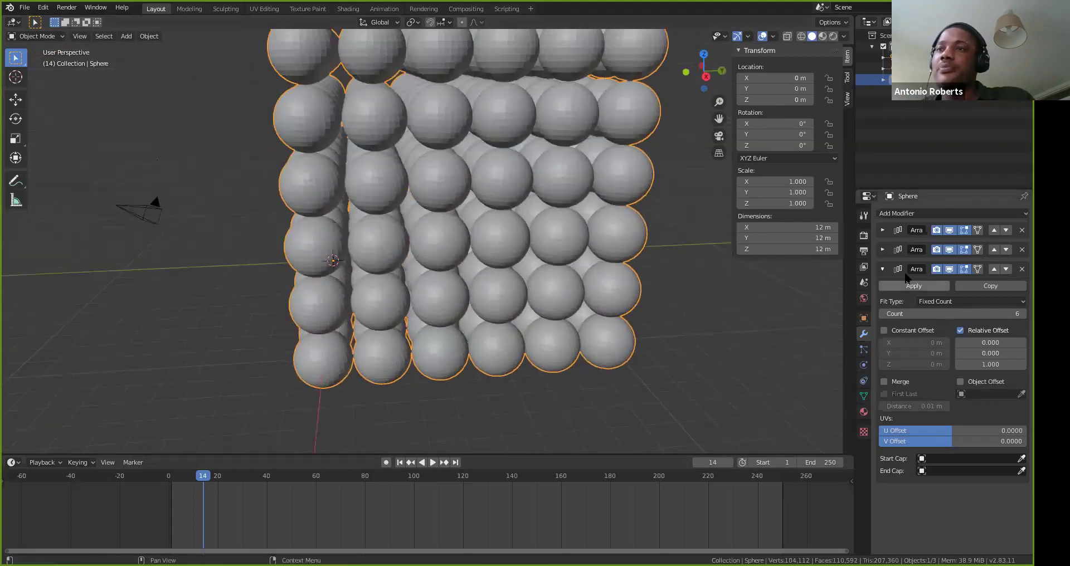
Remove all three Array modifiers from the sphere
click(883, 270)
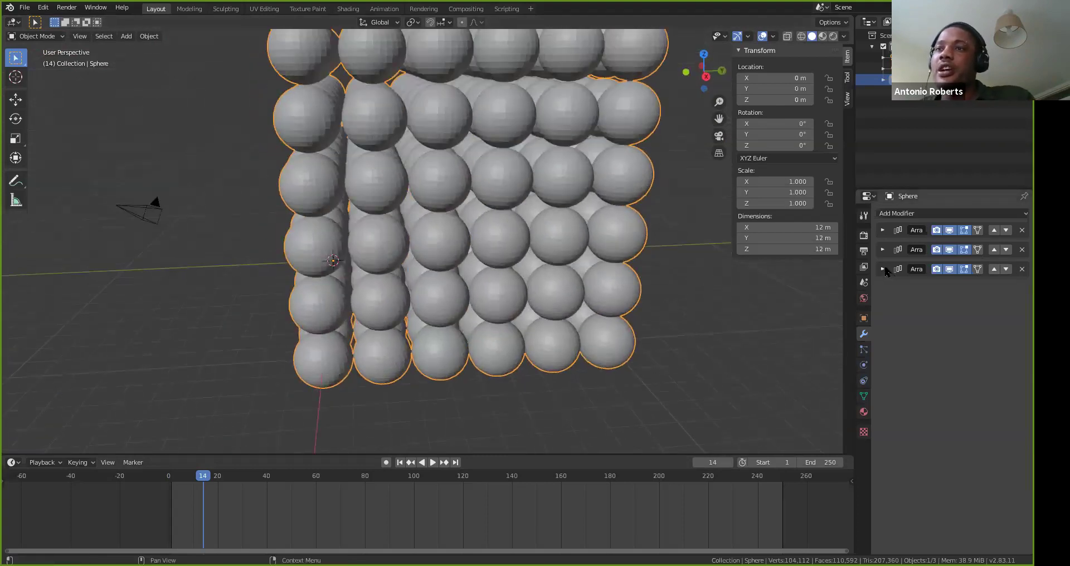
click(1023, 230)
click(1023, 233)
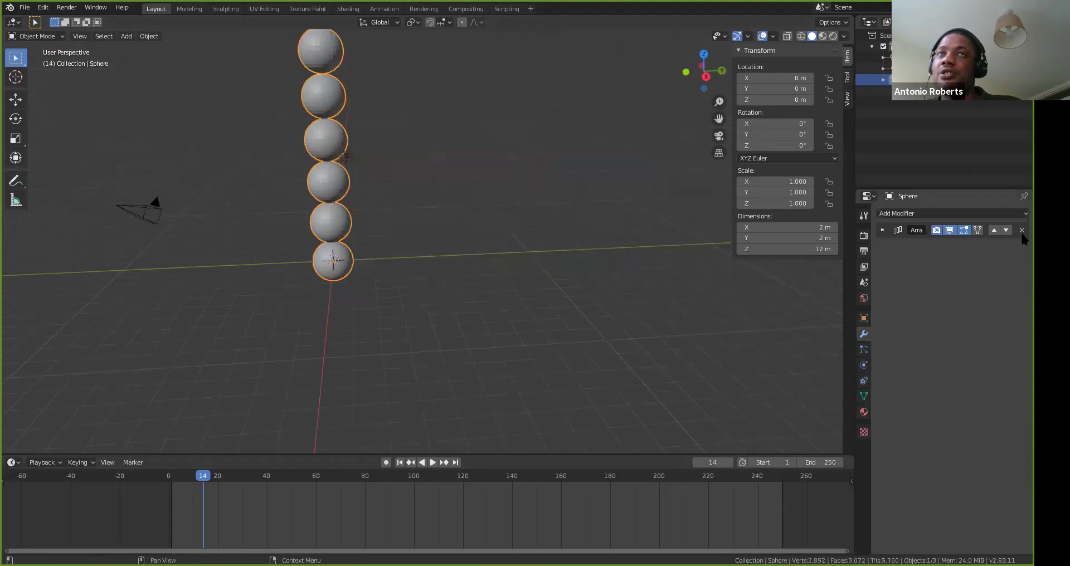
click(1022, 230)
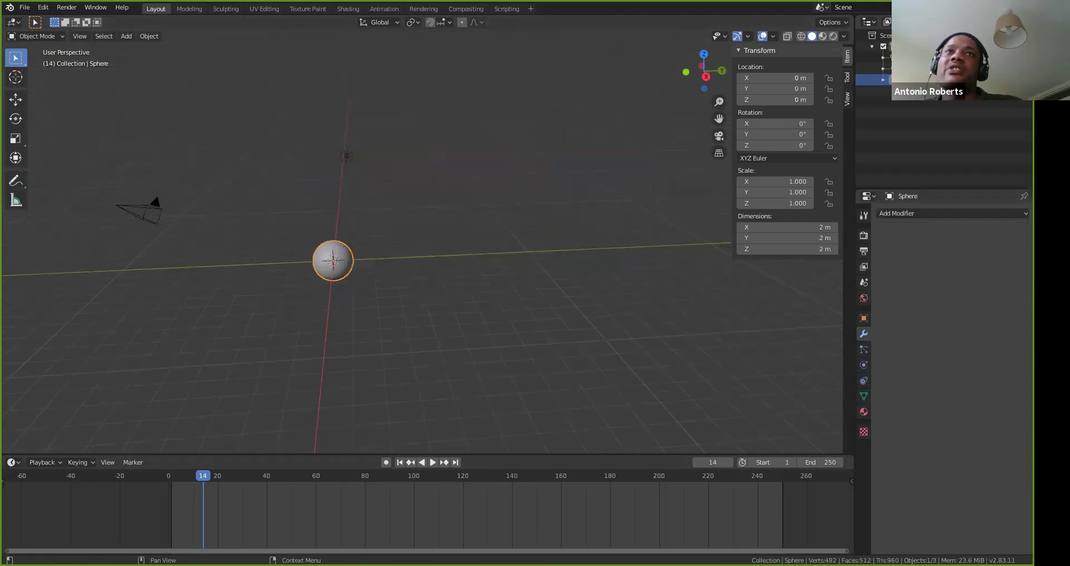
Add a Wave modifier to the single sphere
scroll(211, 270, up, 4)
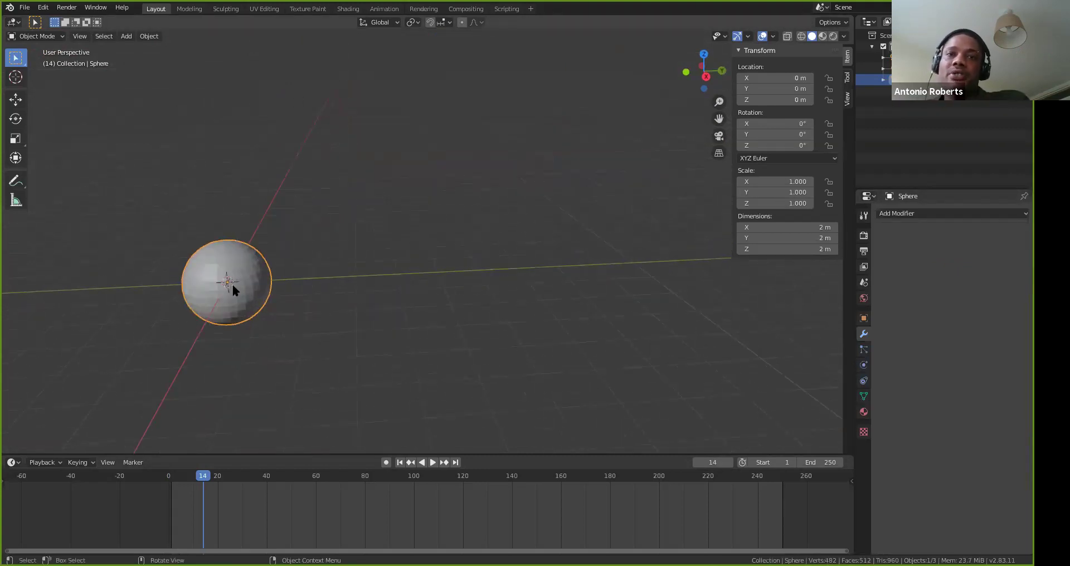
shift+middle_drag(229, 271, 384, 237)
scroll(365, 268, up, 5)
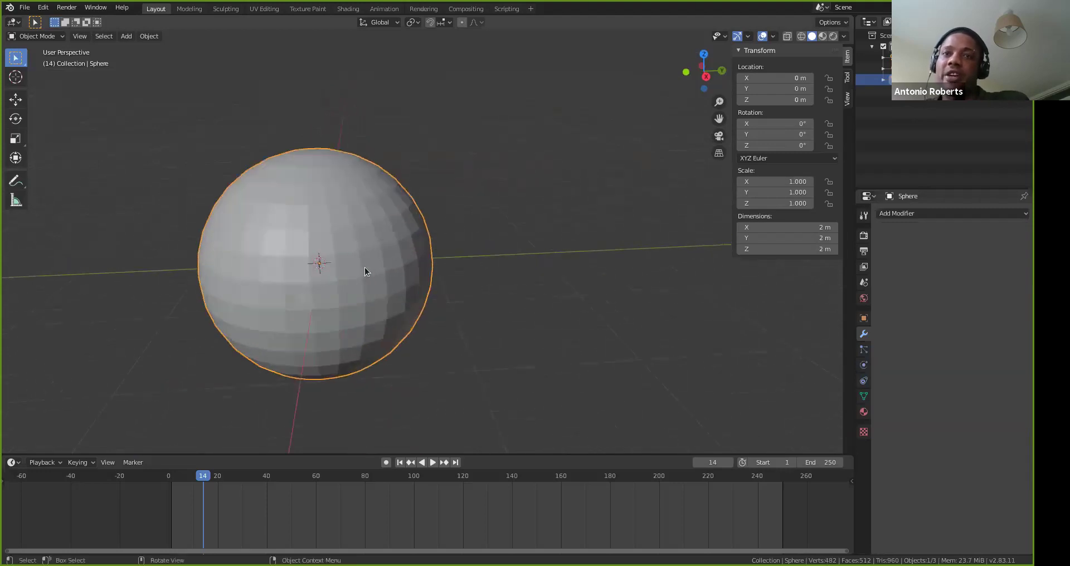
shift+middle_drag(301, 299, 425, 268)
click(929, 215)
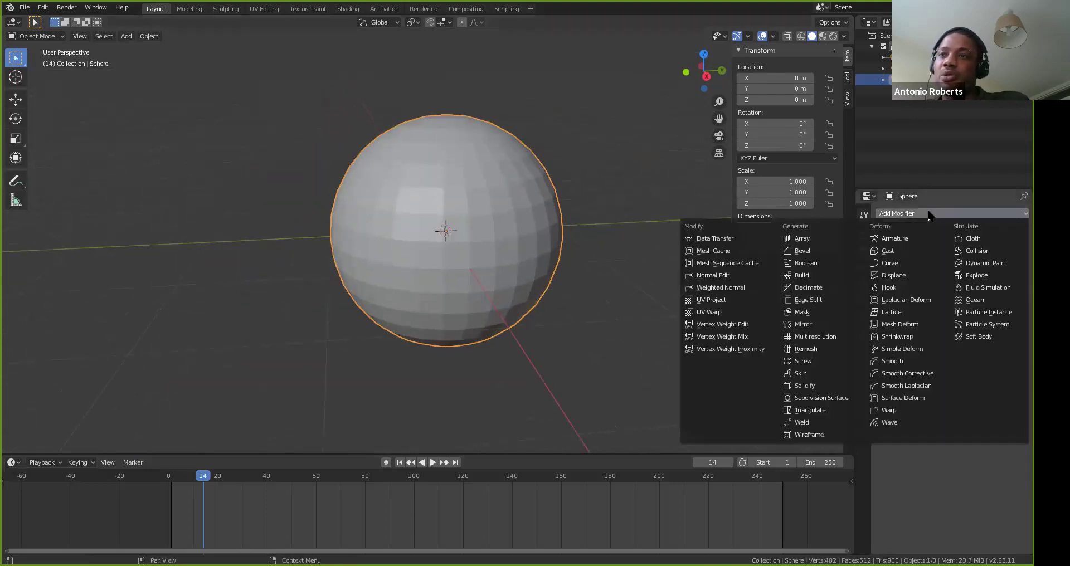
click(890, 423)
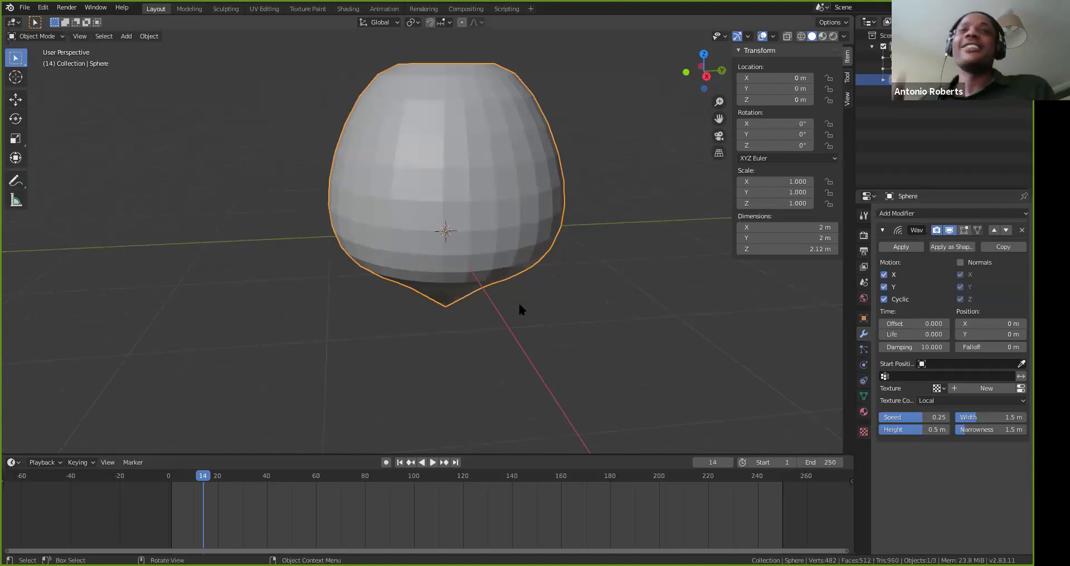
Play the animation, including from the first frame, to preview the wave deforming the sphere
key(space)
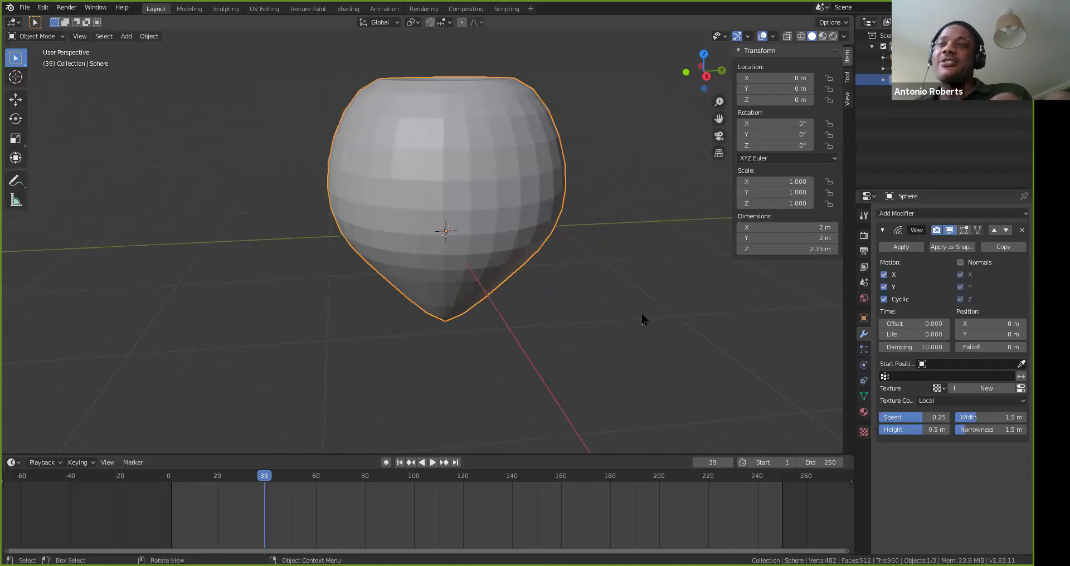
key(shift+Left)
key(space)
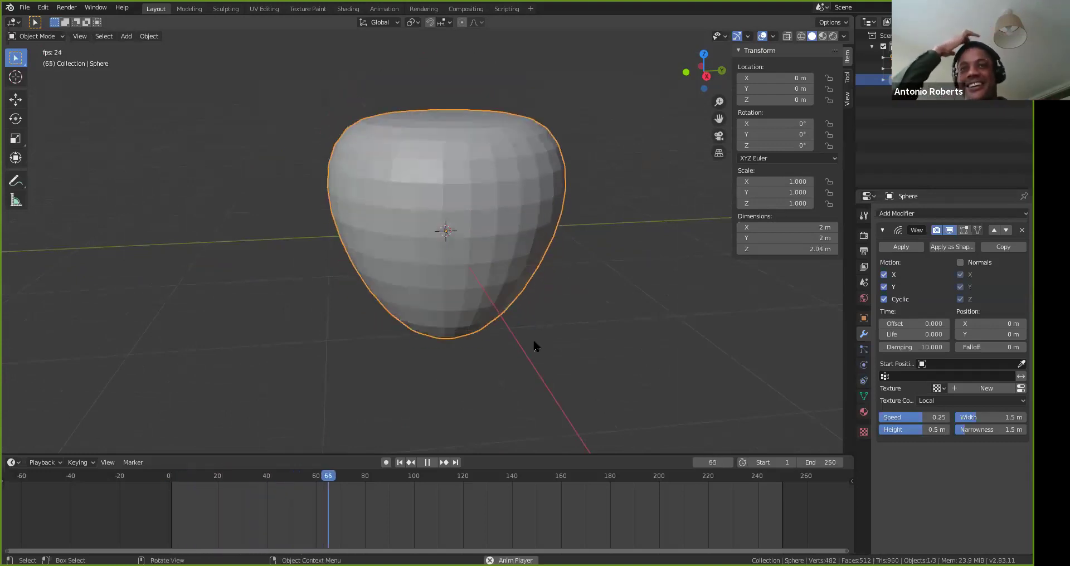
key(space)
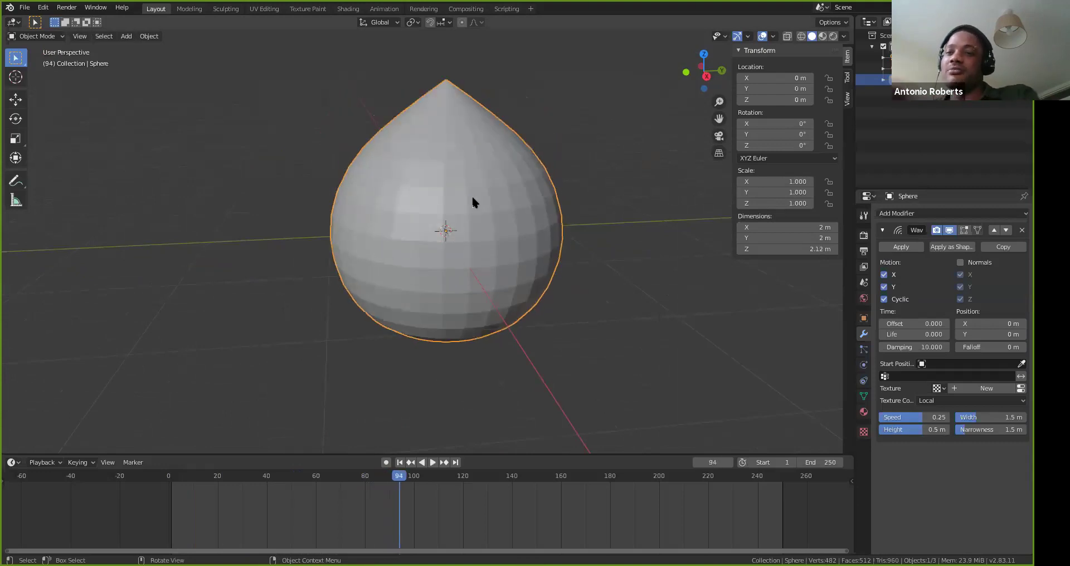
Delete the sphere and add a Monkey mesh in its place
key(Delete)
key(shift+a)
mouse_move(421, 233)
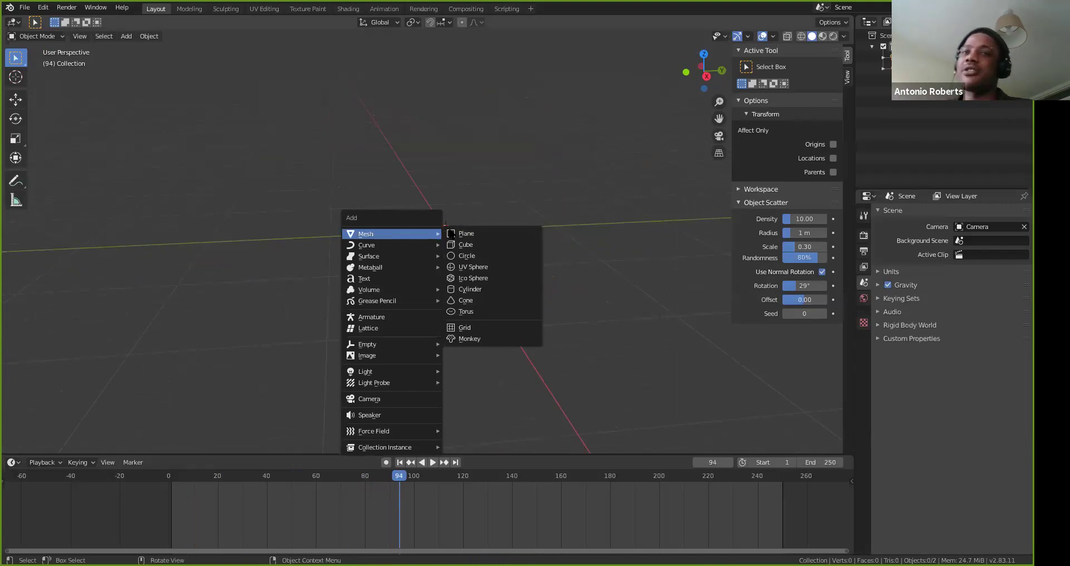
click(470, 339)
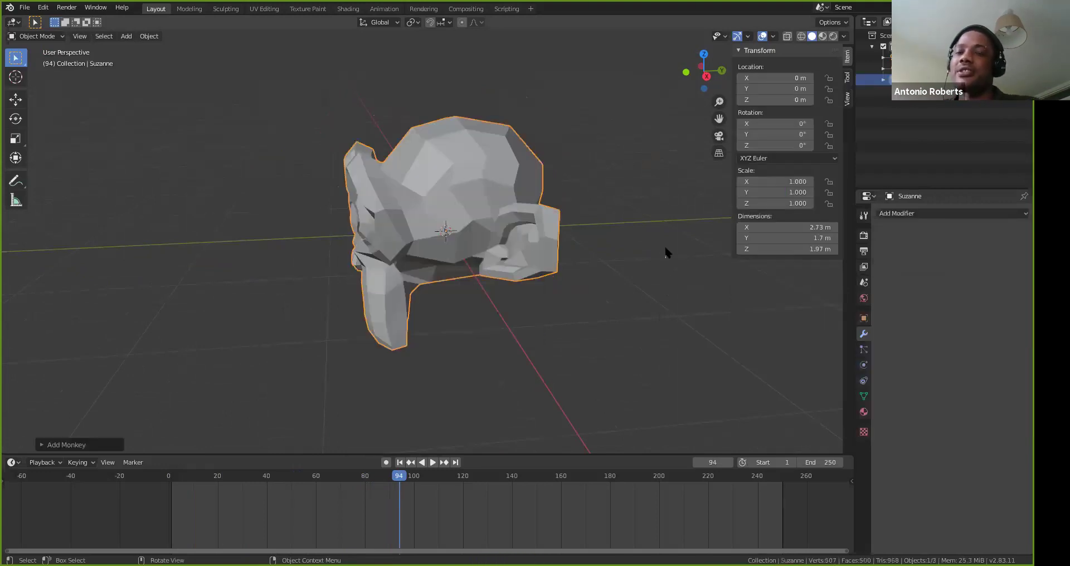
Rotate the monkey head about 66.3° around the Z axis so its face turns towards the view
key(r)
key(z)
click(495, 122)
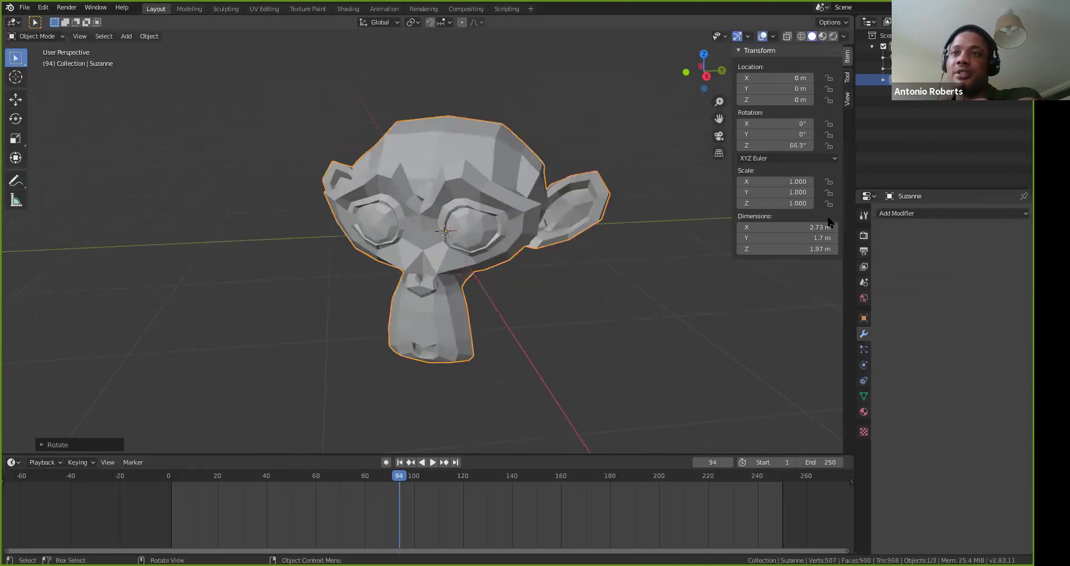
Add a Wave modifier to the monkey head and play the animation to preview its deformation
click(899, 218)
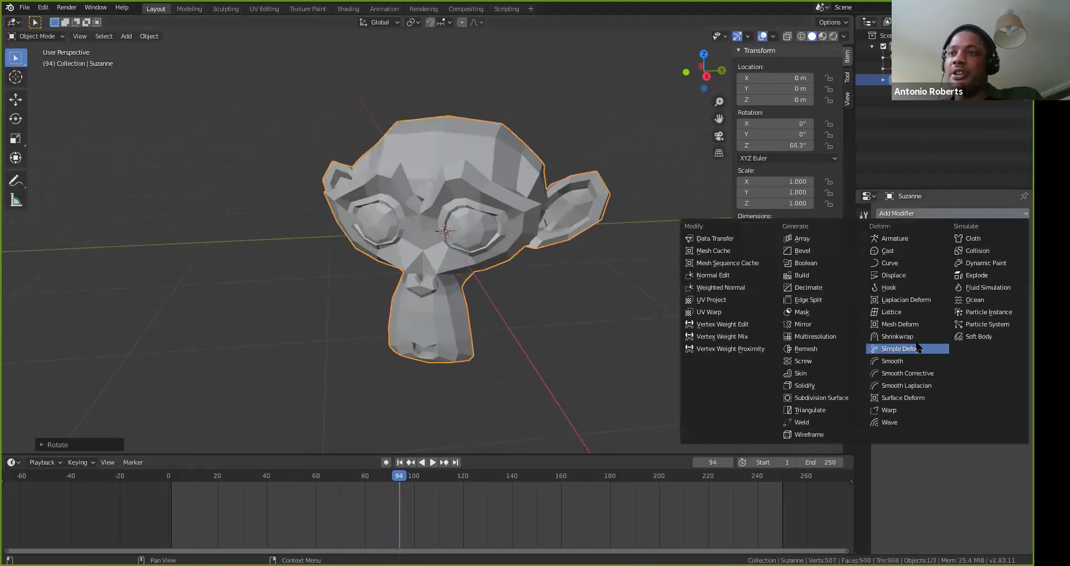
click(904, 423)
key(space)
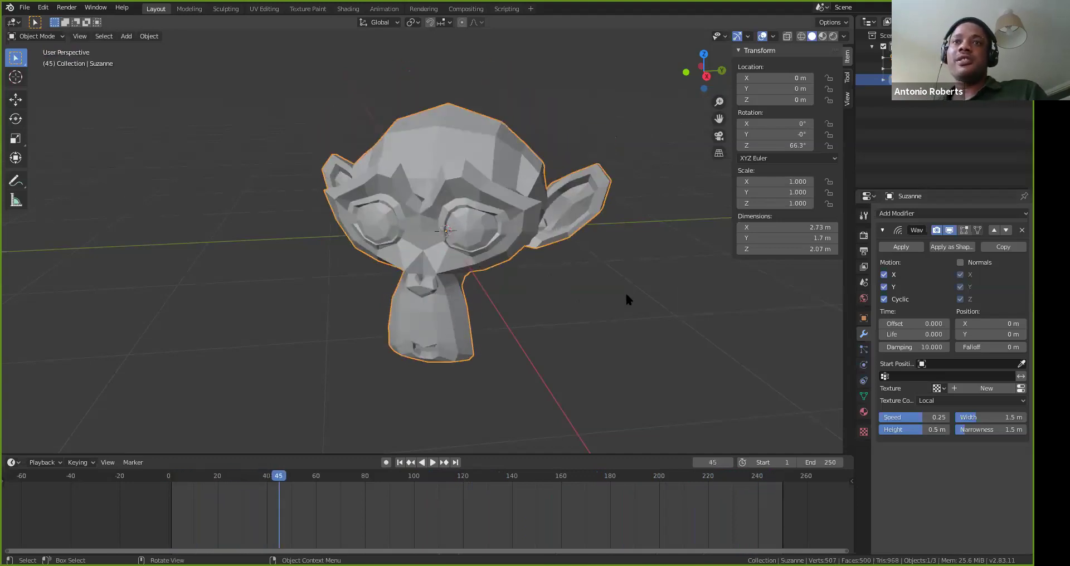
key(space)
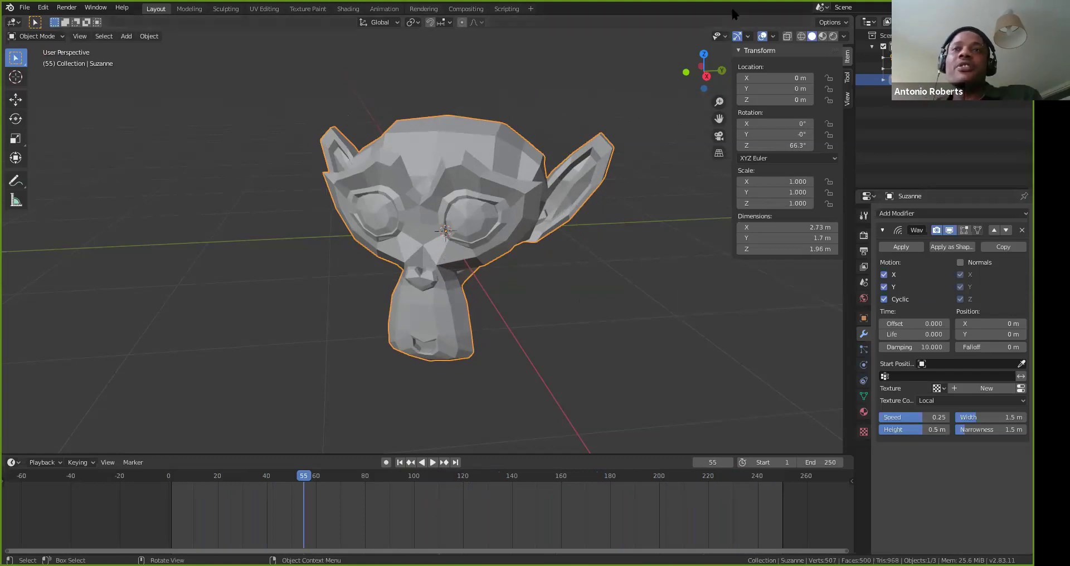
click(519, 283)
key(space)
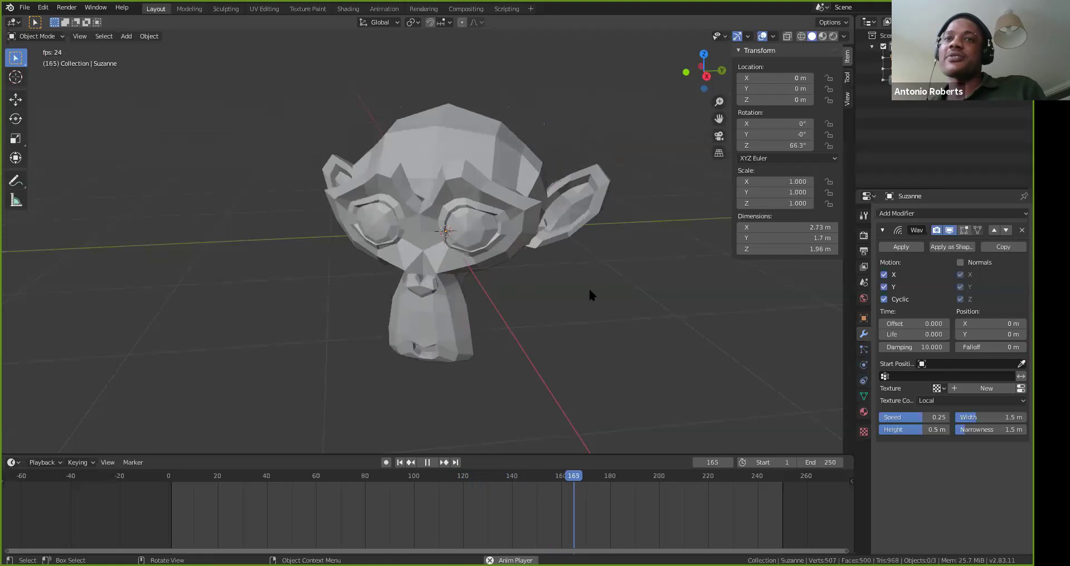
key(space)
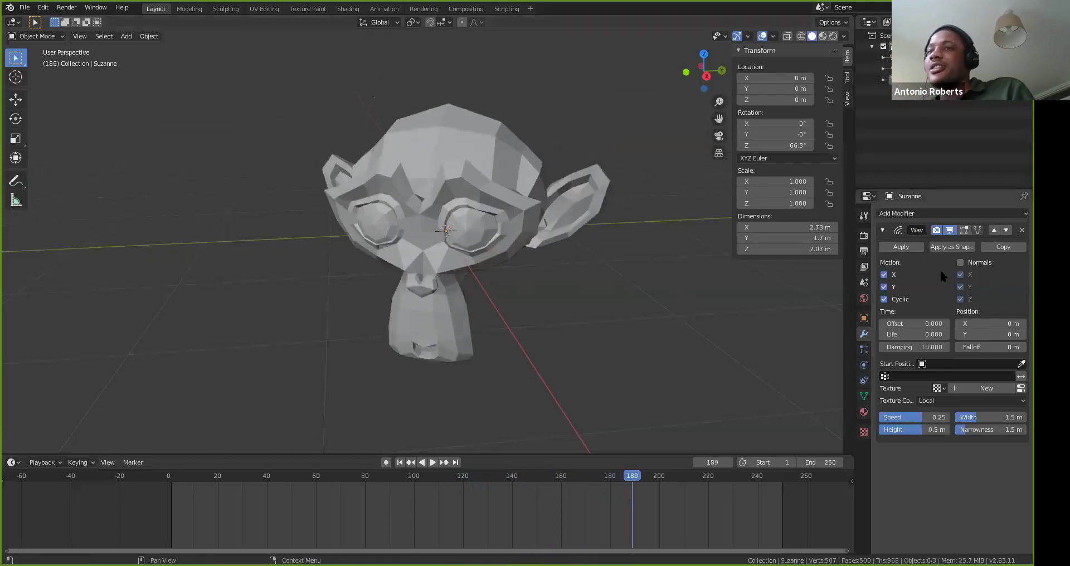
Replace the monkey head's Wave modifier with an Array modifier
click(1022, 230)
click(1004, 213)
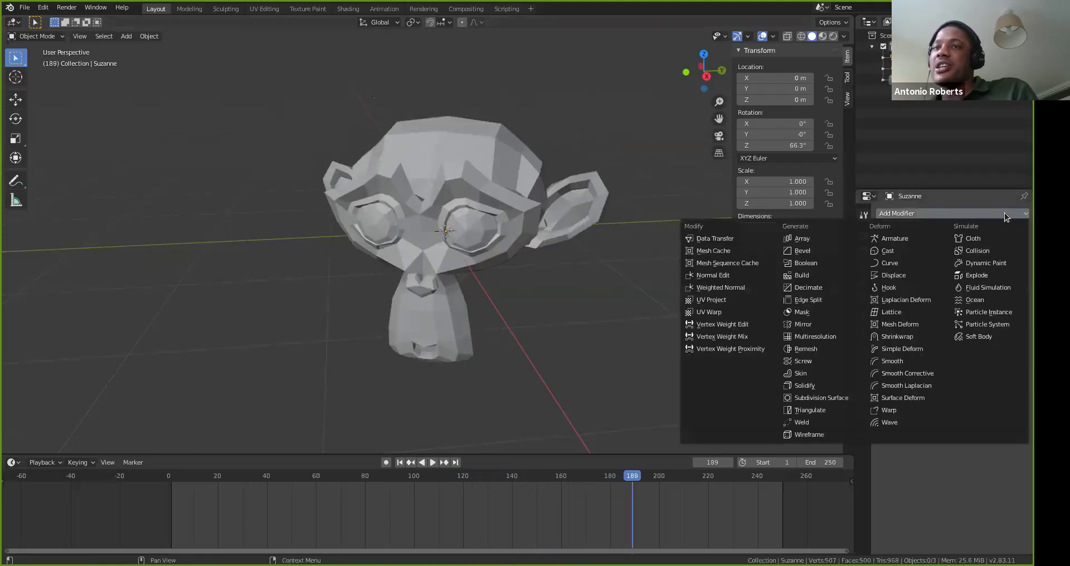
click(806, 240)
scroll(546, 302, down, 4)
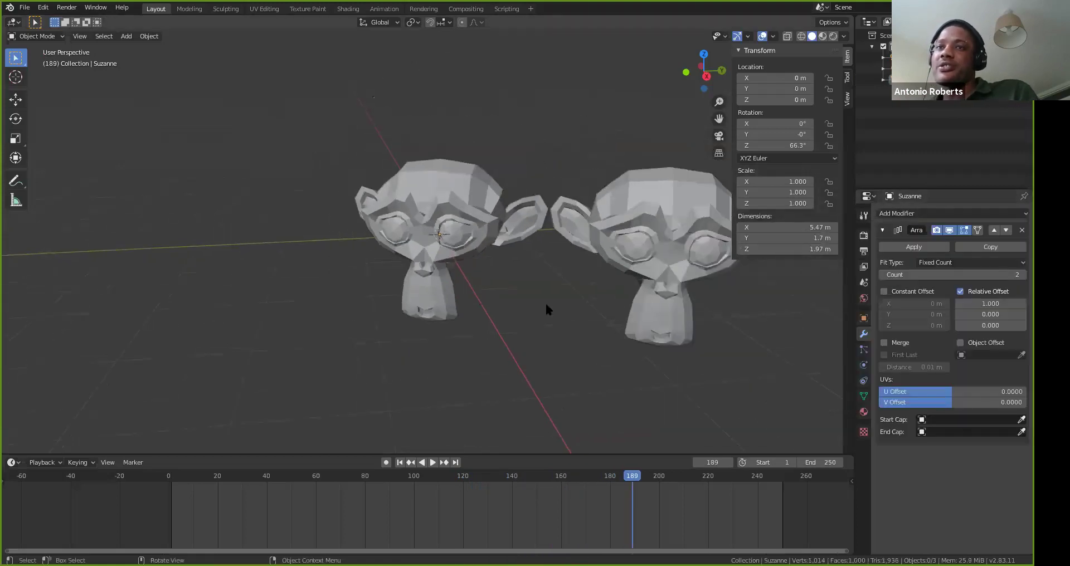
Set the Array modifier's count to 5 to form a row of monkey heads
click(987, 275)
text(5)
key(Return)
scroll(564, 263, down, 2)
scroll(563, 264, down, 3)
shift+middle_drag(549, 265, 502, 308)
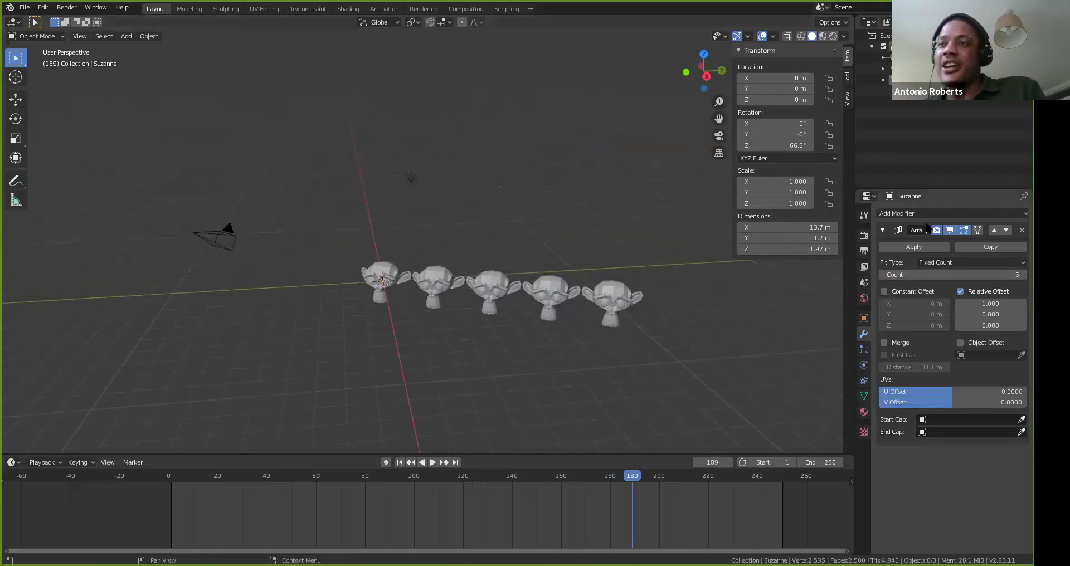
Add a second Array modifier to the monkey head with a relative offset of 0 in X and 1 in Y
click(897, 214)
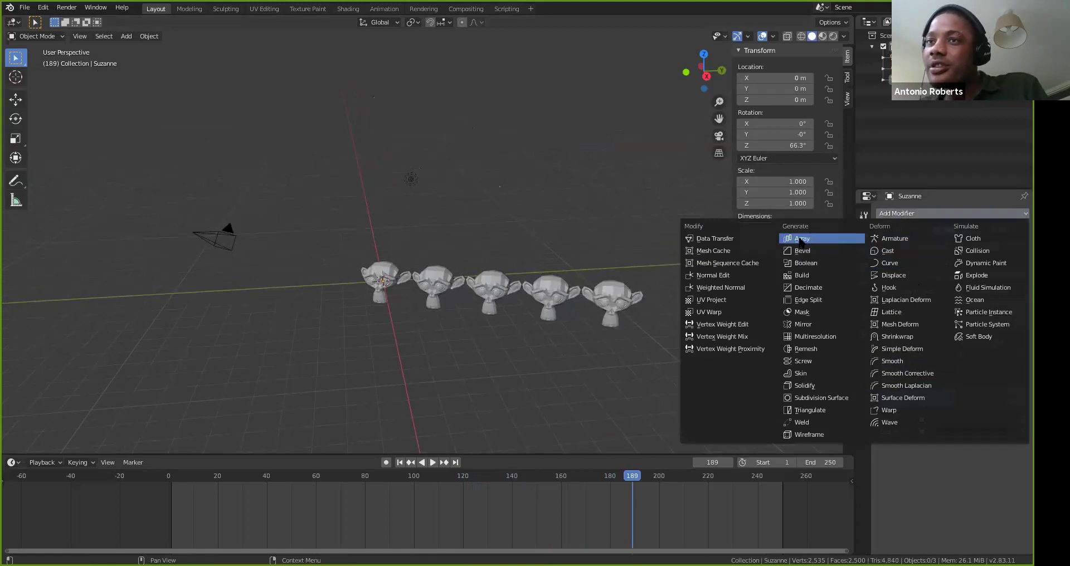
click(801, 238)
scroll(968, 459, down, 3)
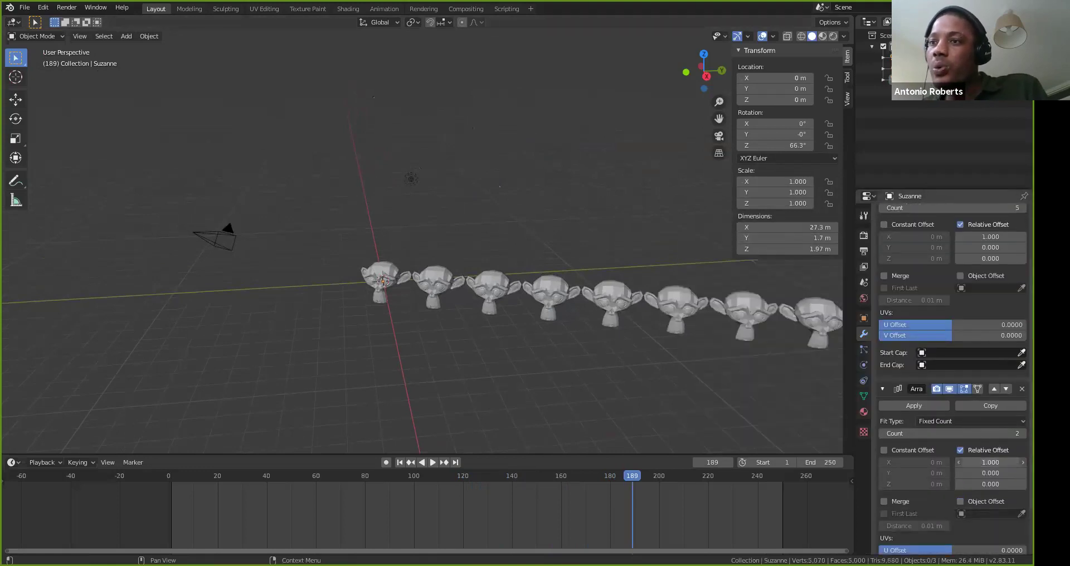
click(1003, 463)
text(0)
key(Tab)
text(1)
key(Return)
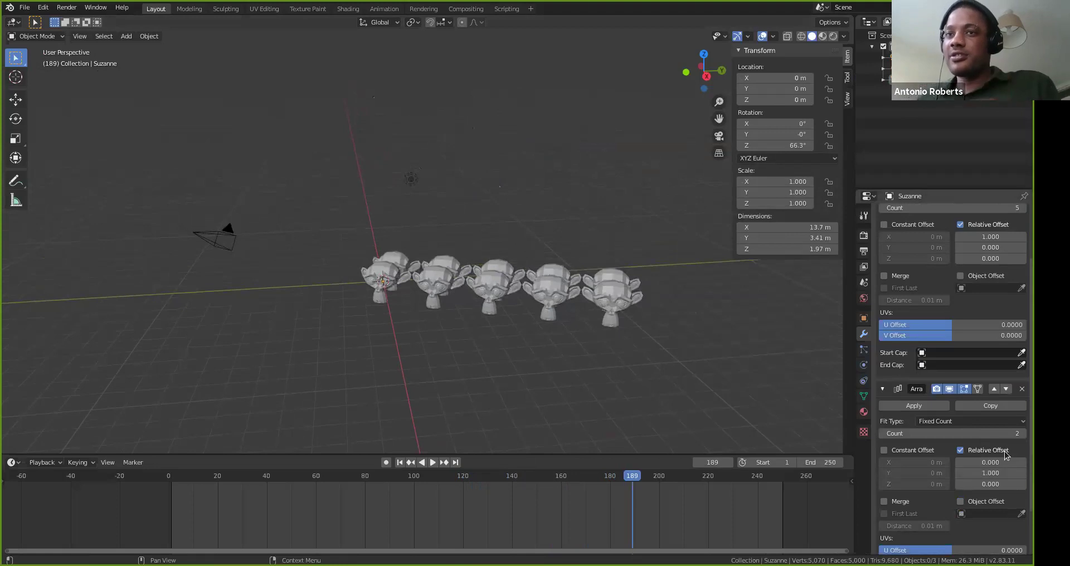
Set the second Array modifier's count to 5 to form a grid of monkey heads
click(1004, 437)
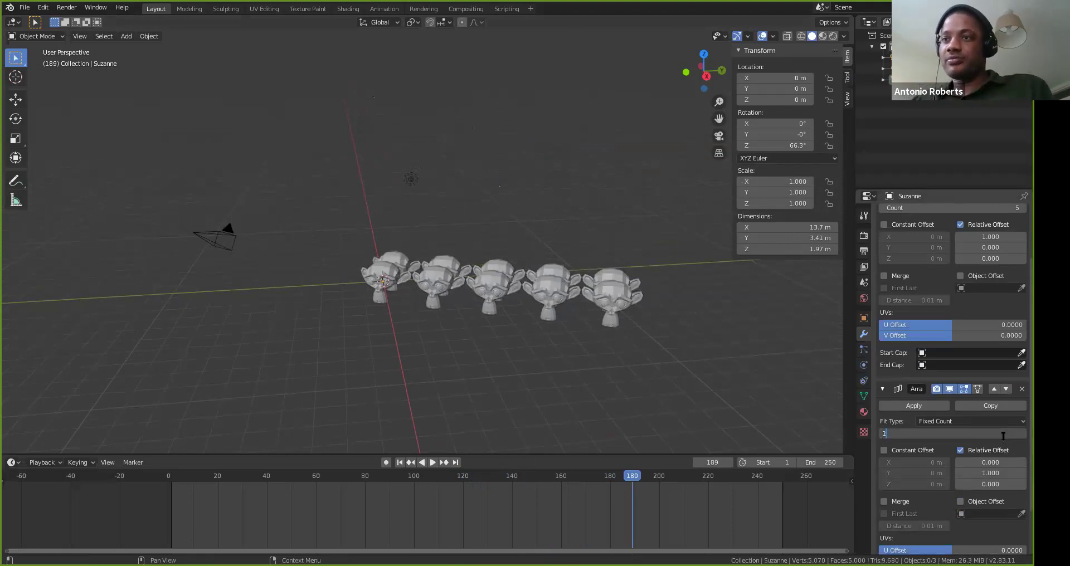
text(5)
key(Return)
scroll(968, 268, up, 3)
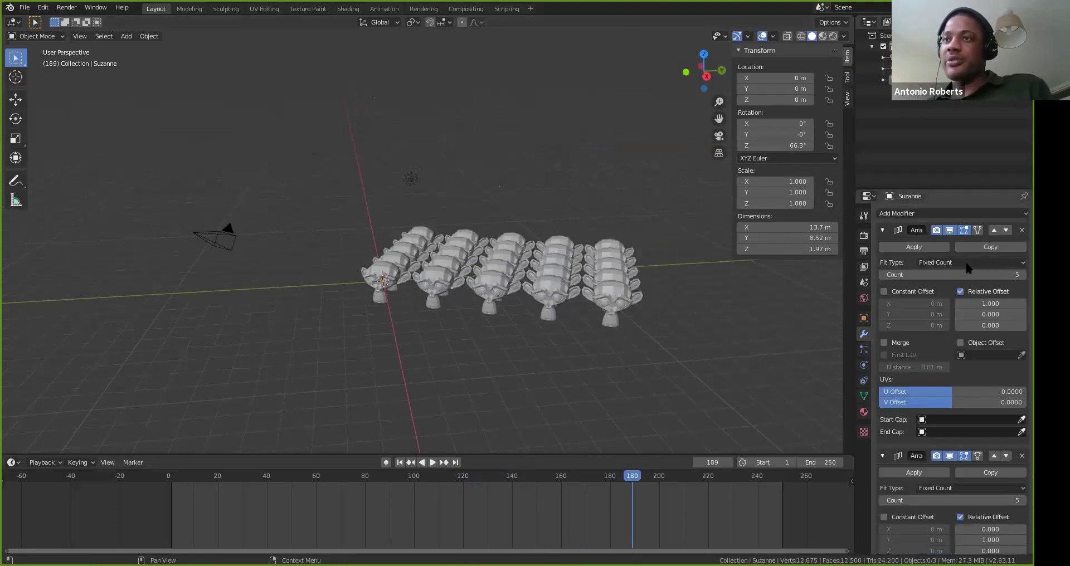
Collapse the two existing Array modifiers and add a third Array modifier with a count of 5
click(882, 231)
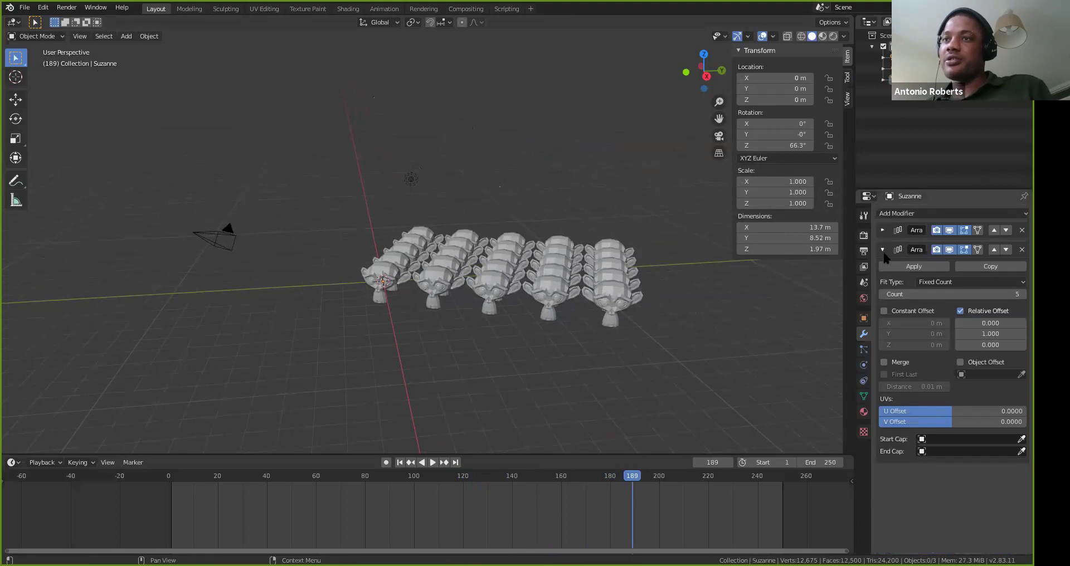
click(883, 249)
click(948, 214)
click(803, 238)
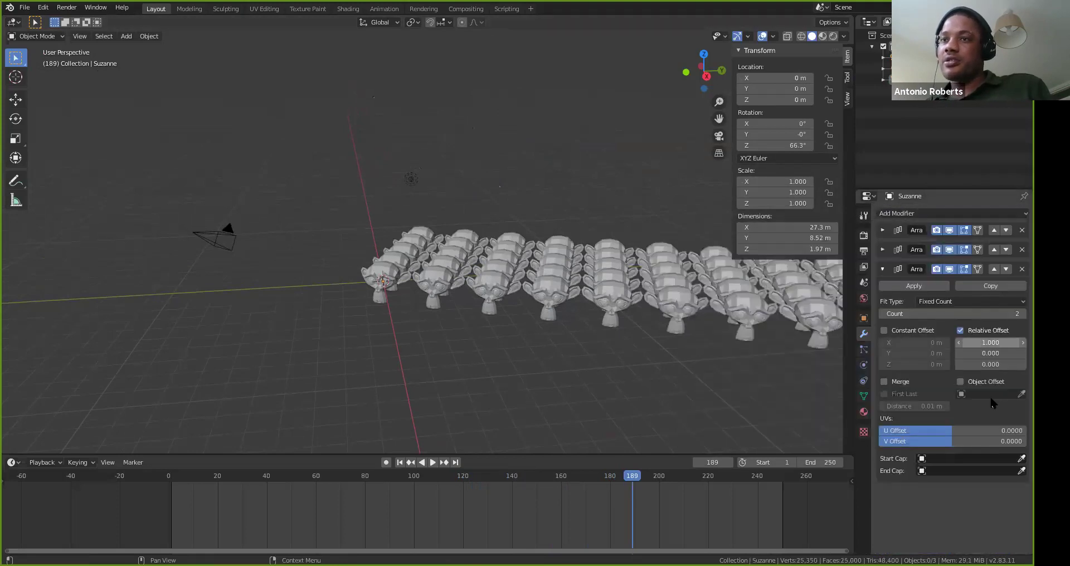
double_click(983, 314)
text(5)
key(Return)
Set the third Array modifier's relative offset to 0 in X and 1 in Z to stack the heads vertically
double_click(983, 341)
text(0)
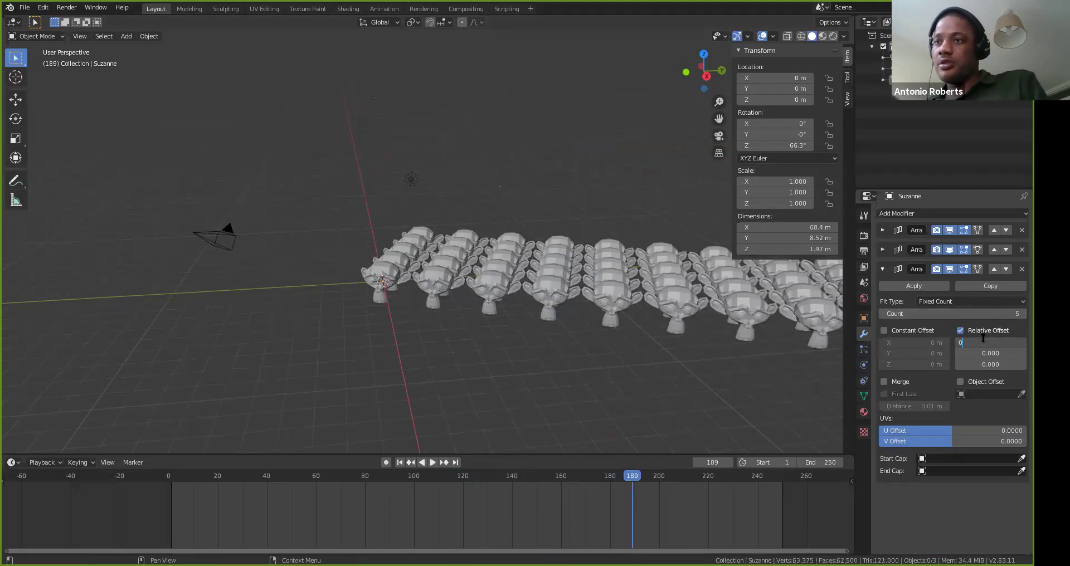
key(Return)
double_click(990, 364)
text(1)
key(Return)
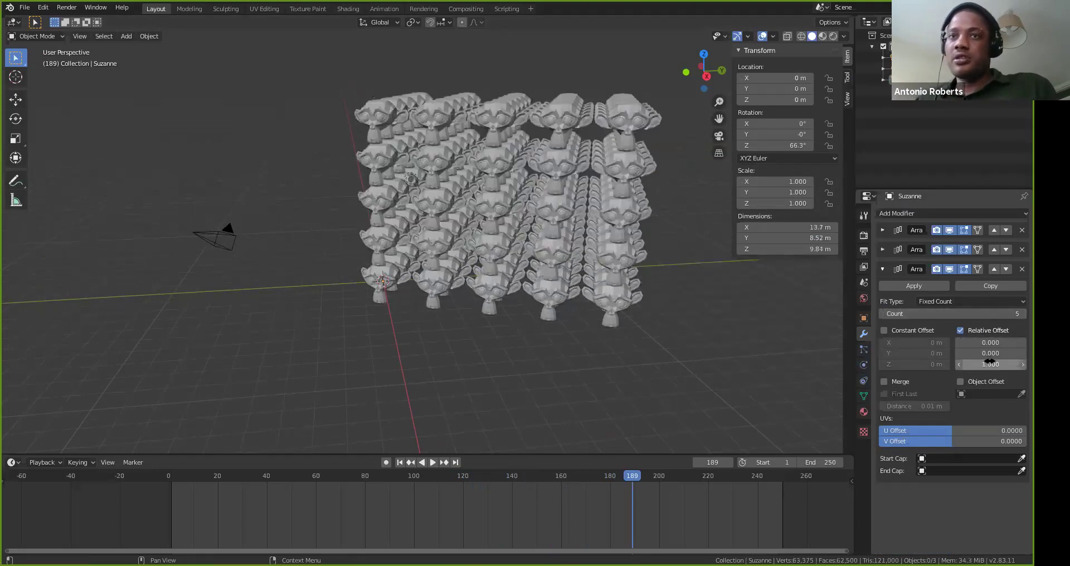
middle_drag(490, 134, 591, 189)
Add a Wave modifier after the three arrays and play the animation to preview the rippling block of heads from several angles
click(883, 269)
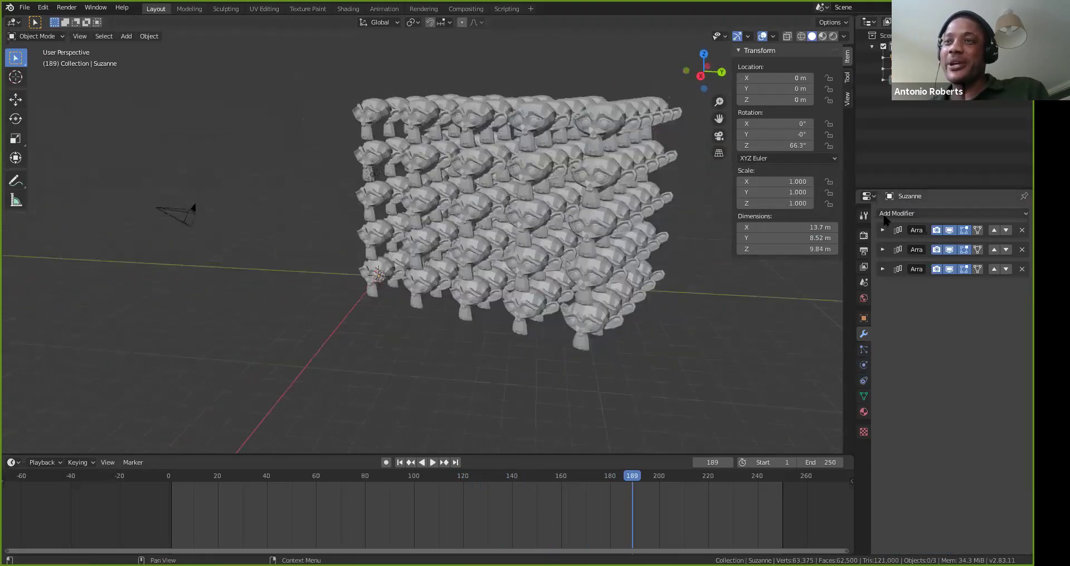
click(885, 215)
click(887, 427)
key(space)
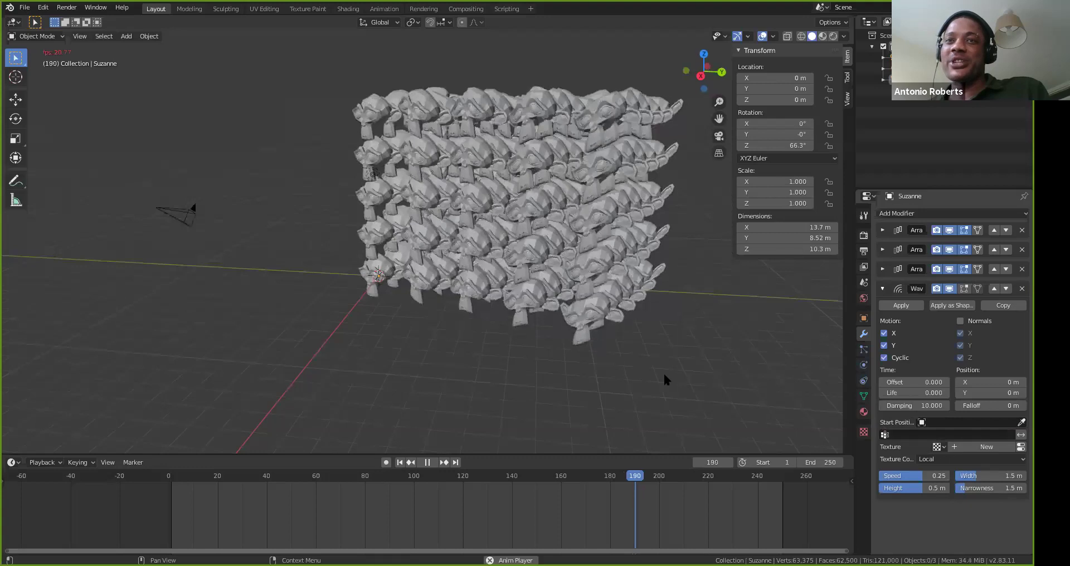
middle_drag(579, 167, 511, 151)
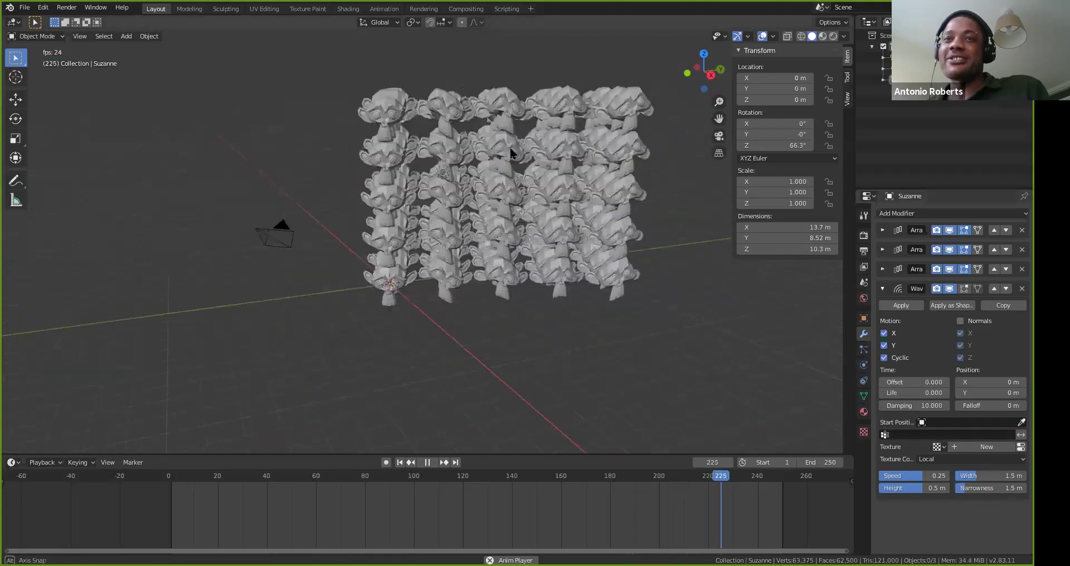
scroll(561, 149, up, 5)
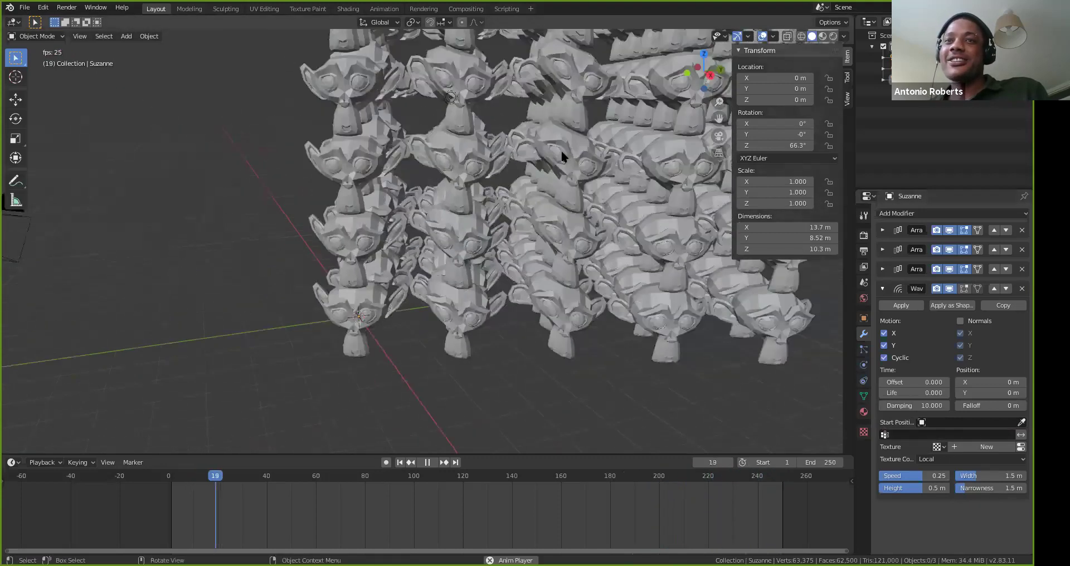
scroll(561, 149, down, 5)
middle_drag(560, 152, 508, 162)
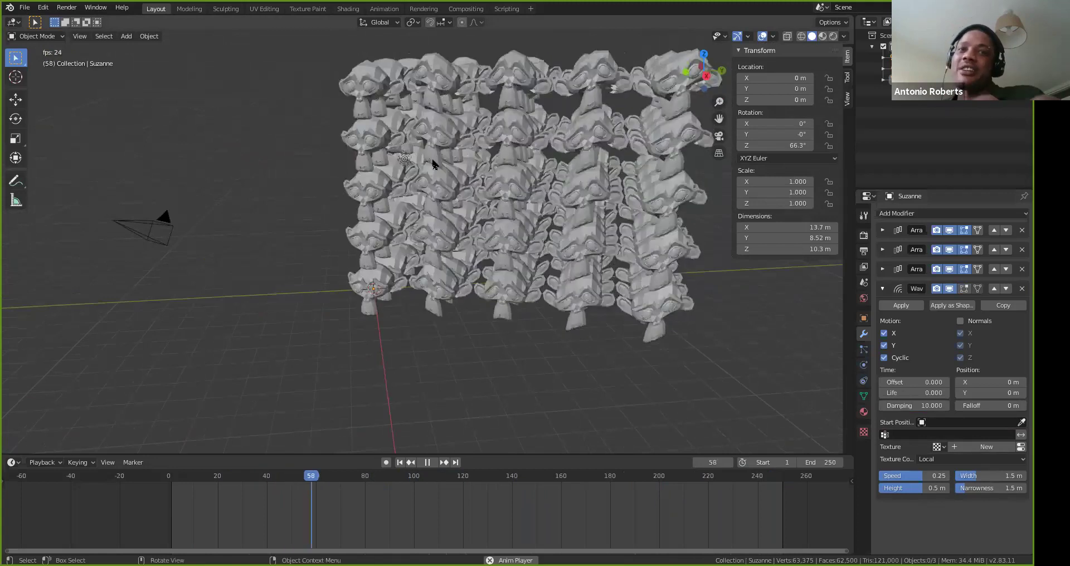
middle_drag(438, 196, 459, 192)
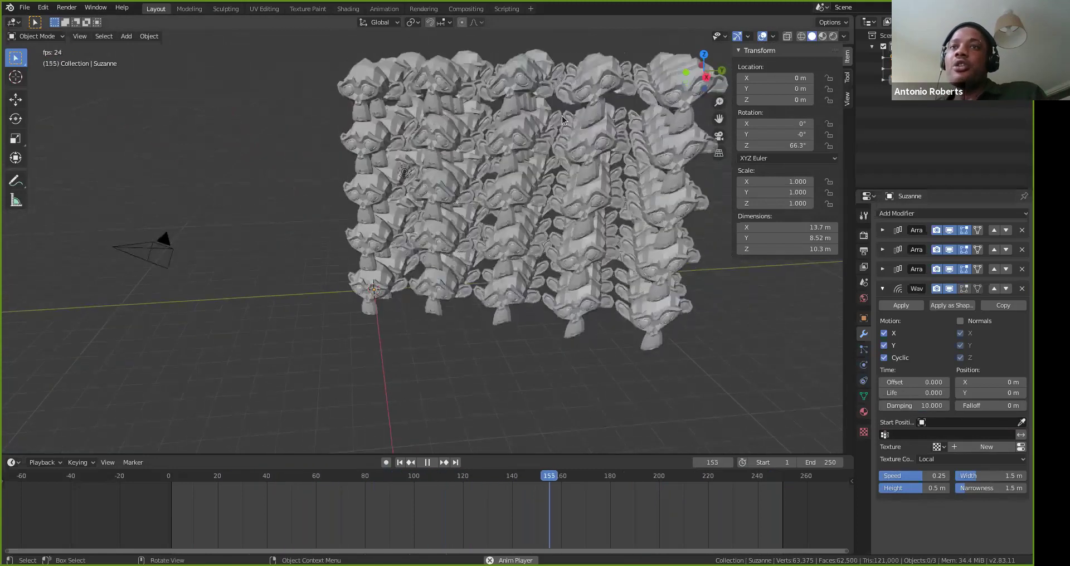
key(space)
Turn off the viewport display of the three Array modifiers and the Wave modifier
scroll(561, 115, up, 2)
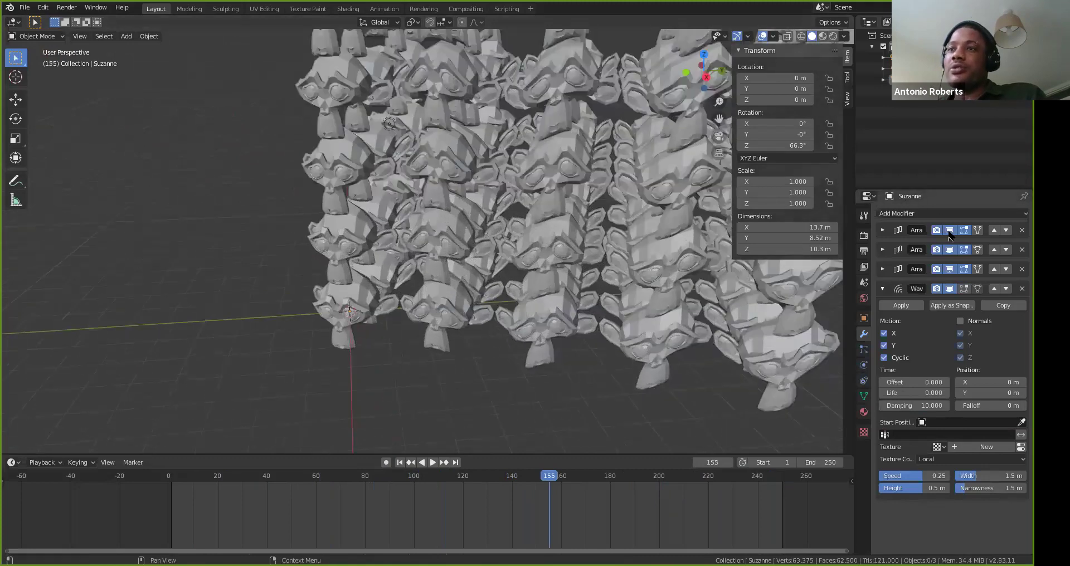
click(950, 231)
click(949, 249)
click(949, 270)
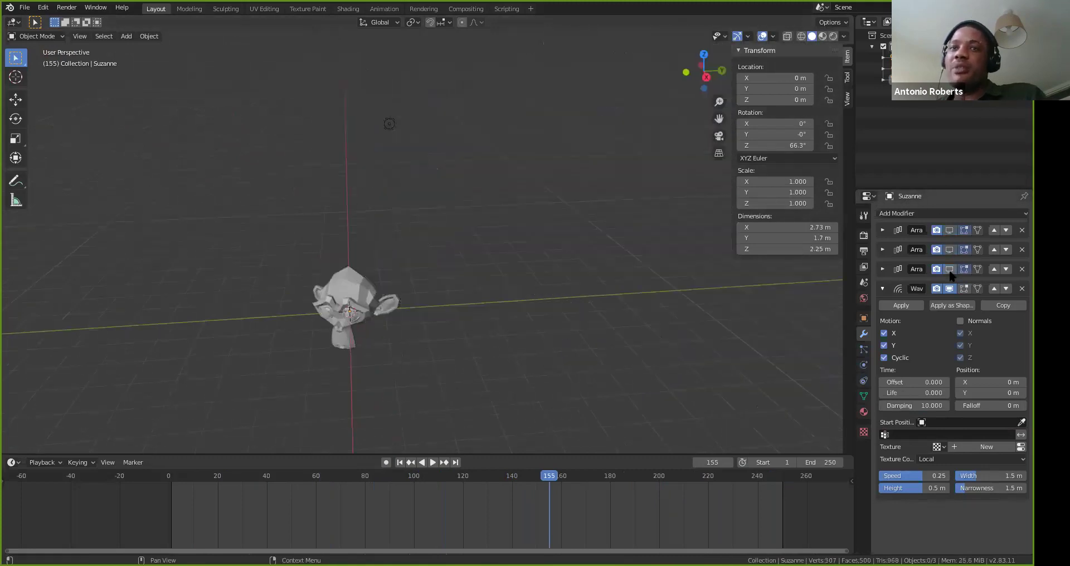
click(949, 288)
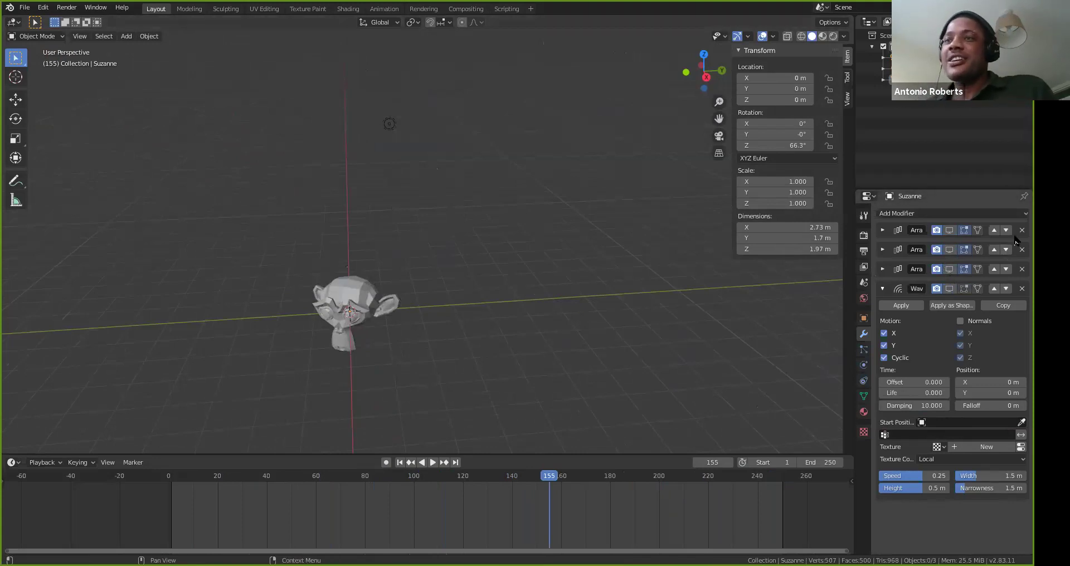
Select the monkey head and bring its face into close view
mouse_move(350, 286)
middle_down()
mouse_move(351, 329)
mouse_move(385, 258)
mouse_move(418, 320)
mouse_move(366, 293)
middle_up()
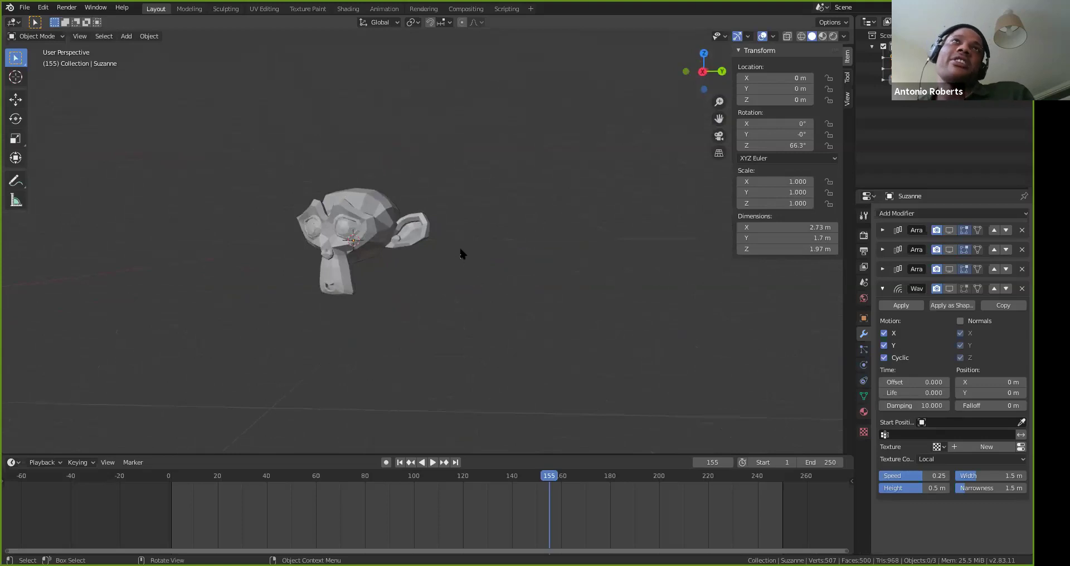
shift+middle_drag(366, 242, 494, 286)
key(b)
drag(403, 192, 592, 355)
middle_drag(418, 310, 457, 296)
middle_drag(328, 302, 442, 337)
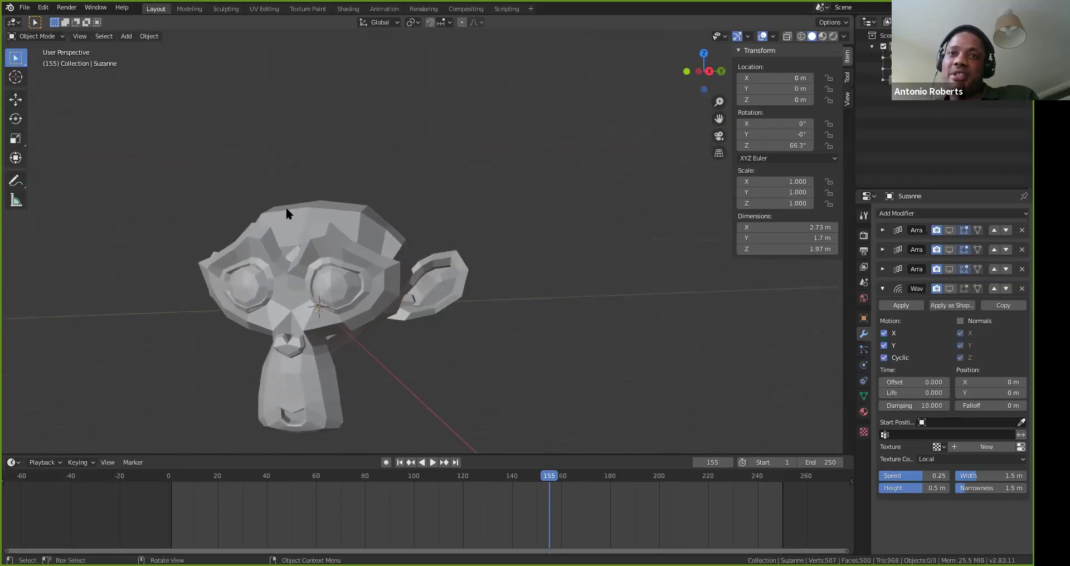
click(330, 253)
middle_drag(330, 253, 447, 152)
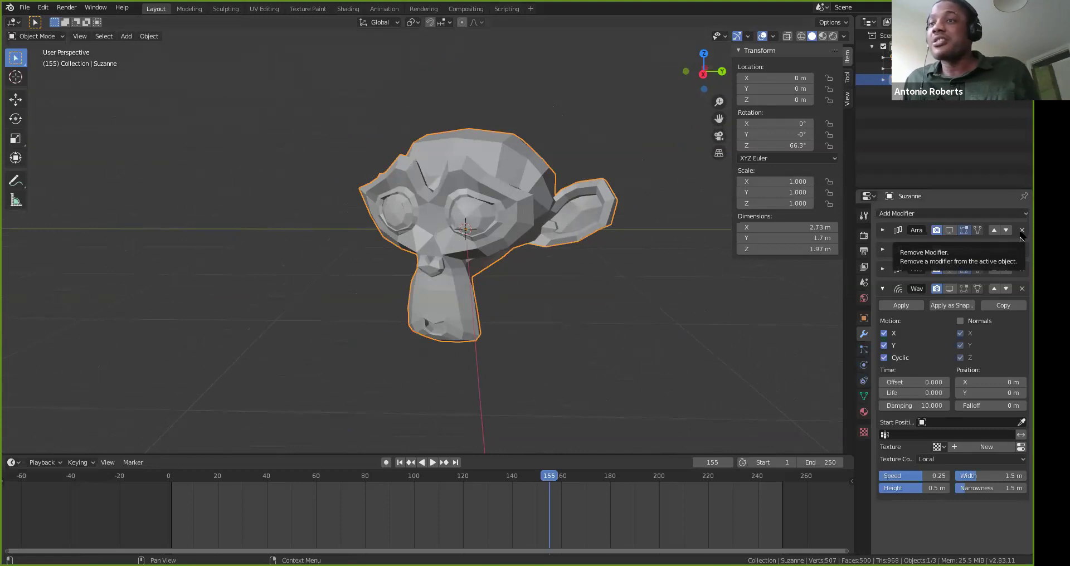
Collapse the Wave modifier and add a Subdivision Surface modifier to the monkey head
click(886, 286)
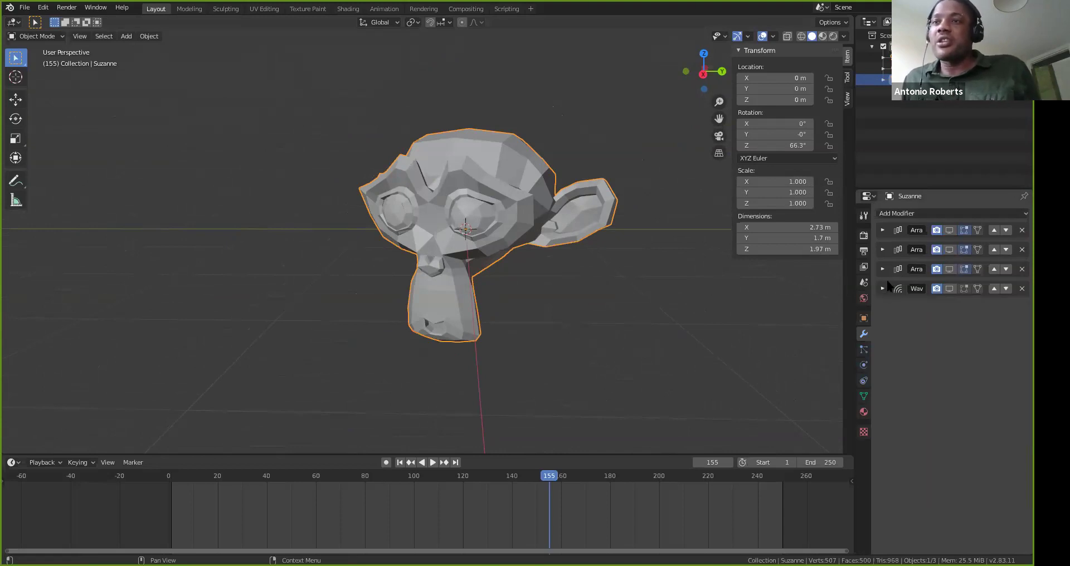
click(915, 214)
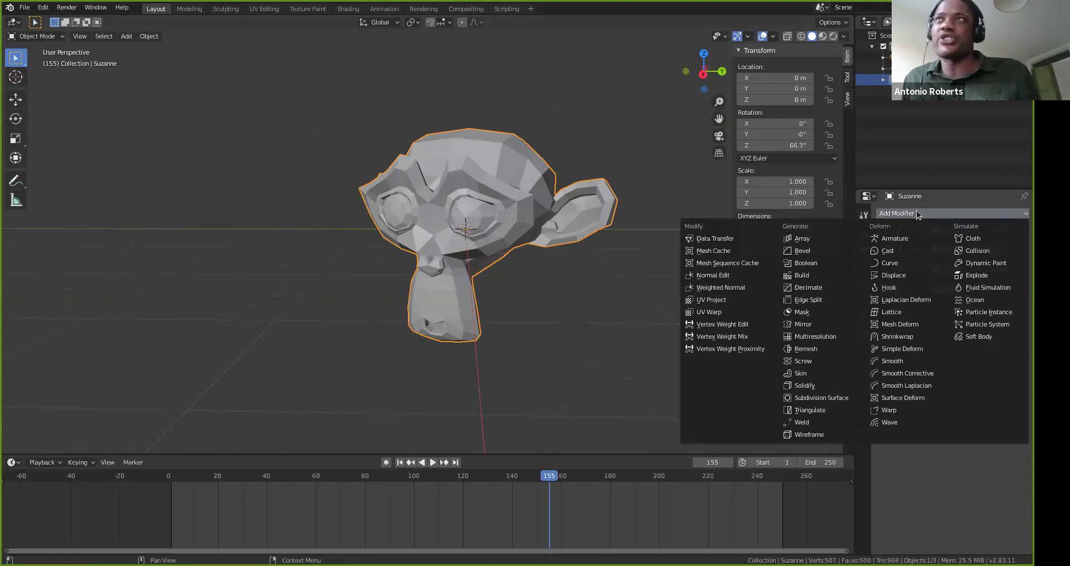
click(924, 214)
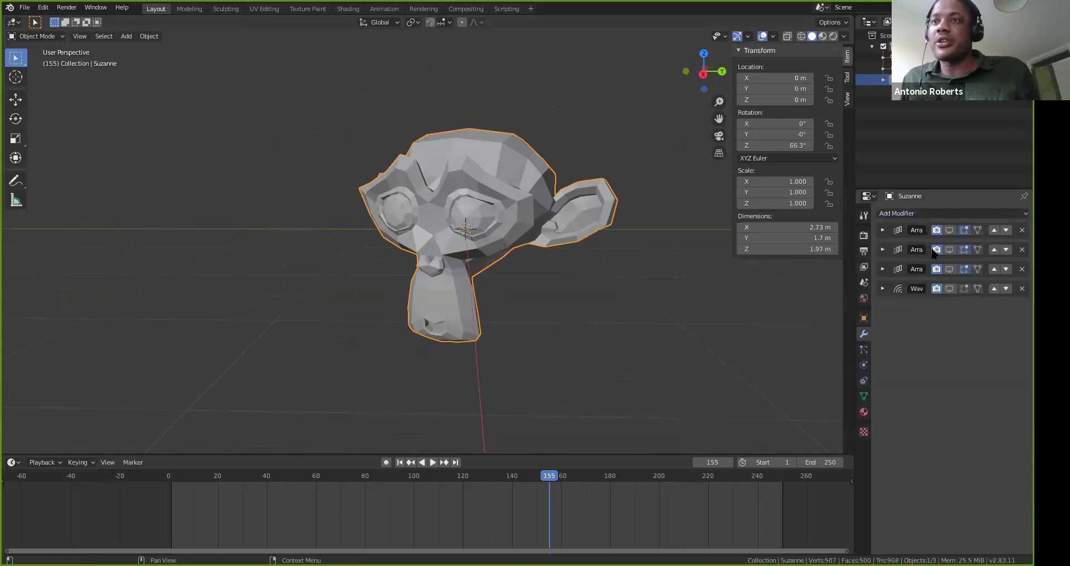
click(915, 214)
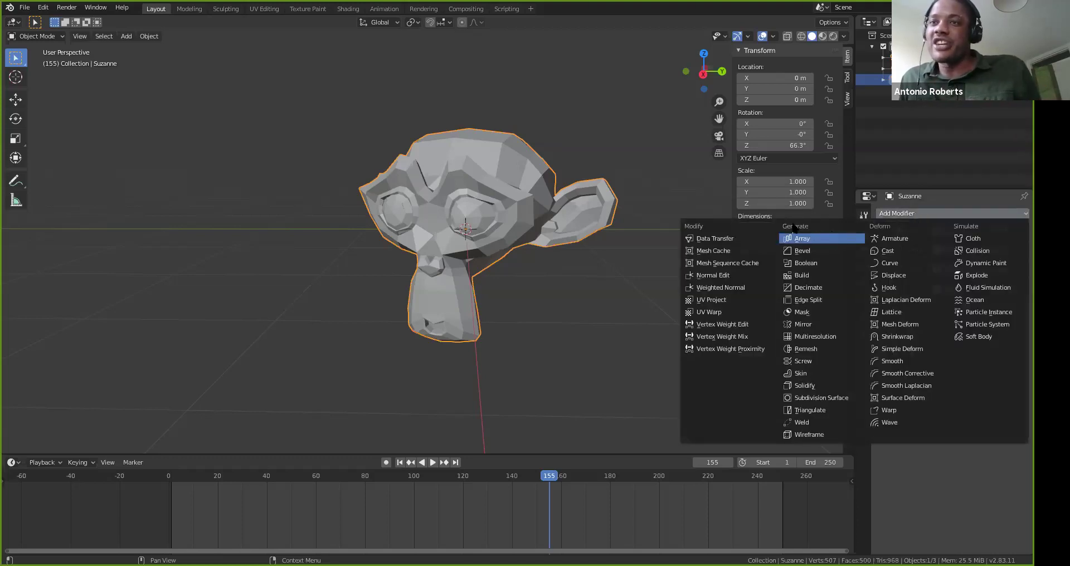
click(815, 399)
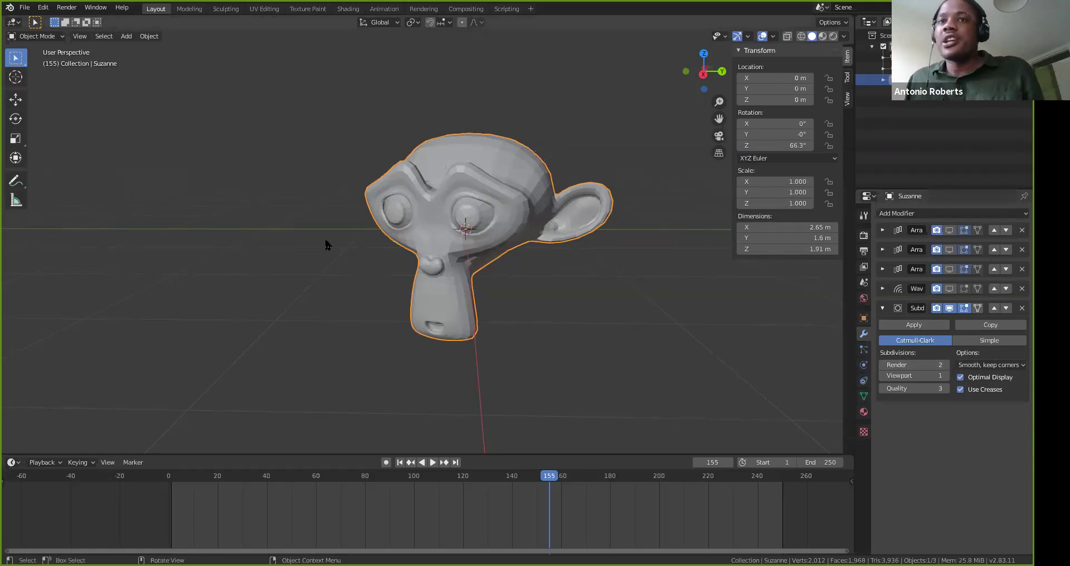
Toggle the Subdivision Surface modifier's viewport display off and on to compare the head with and without subdivision
click(949, 309)
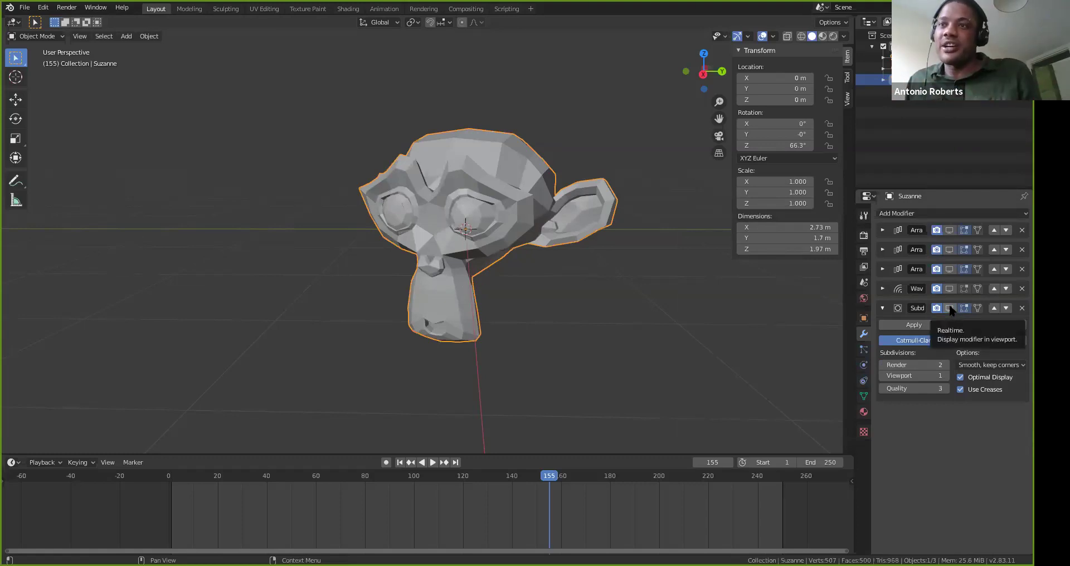
click(949, 308)
middle_drag(477, 217, 471, 237)
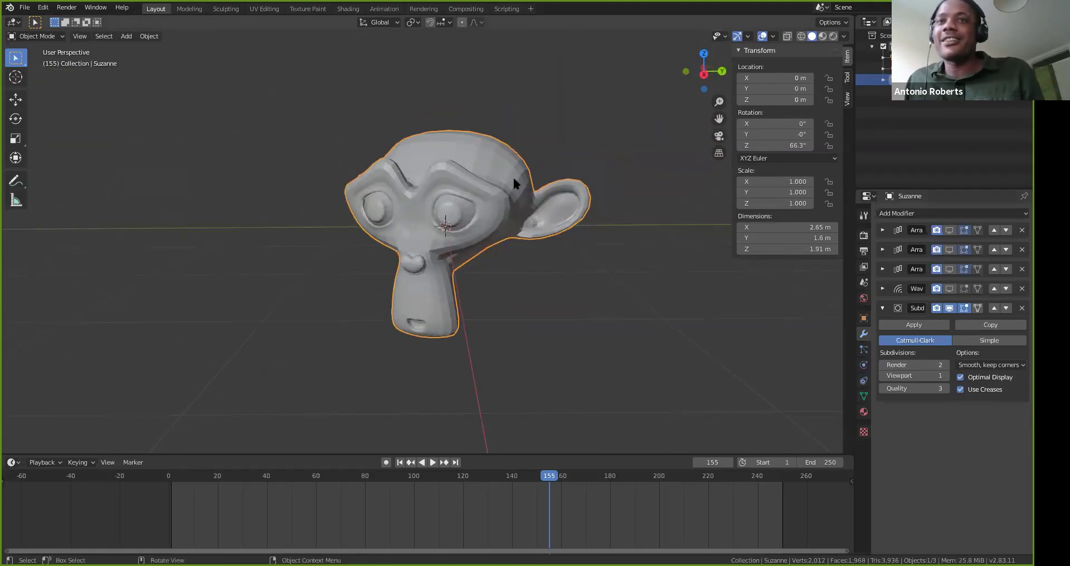
scroll(509, 168, up, 3)
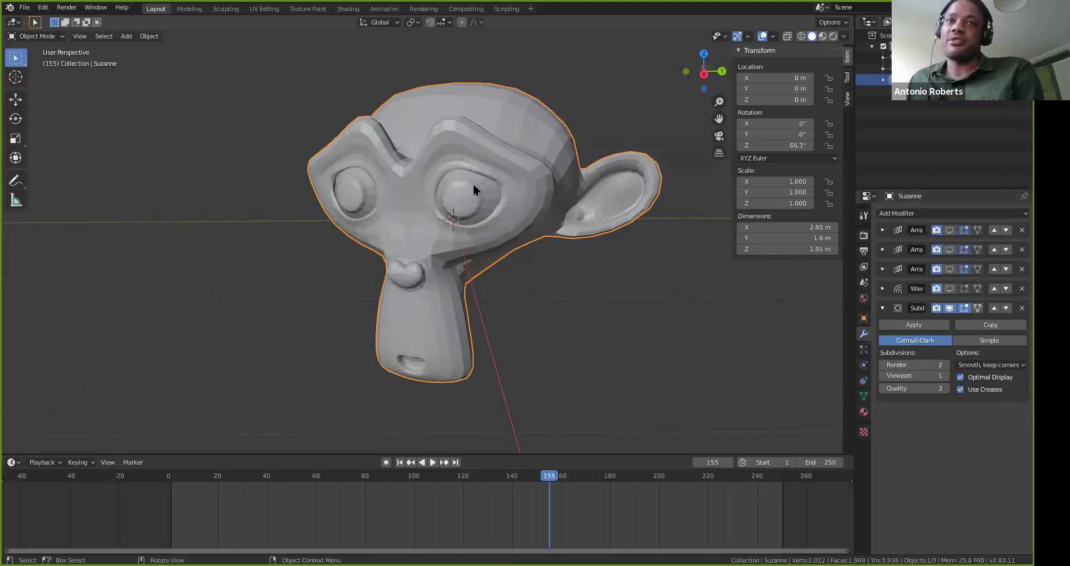
Apply smooth shading to the monkey head
click(150, 38)
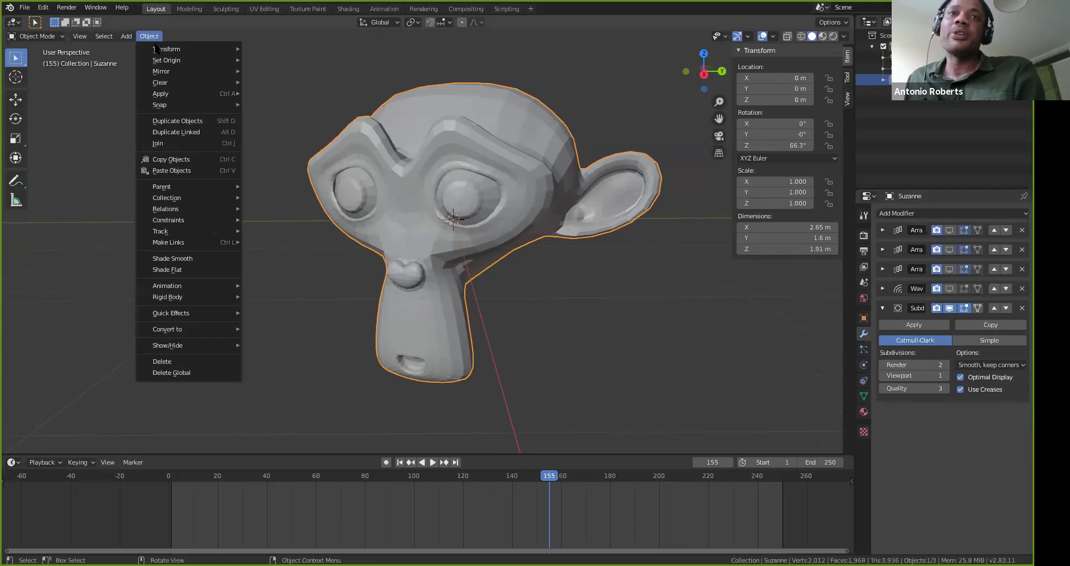
click(187, 261)
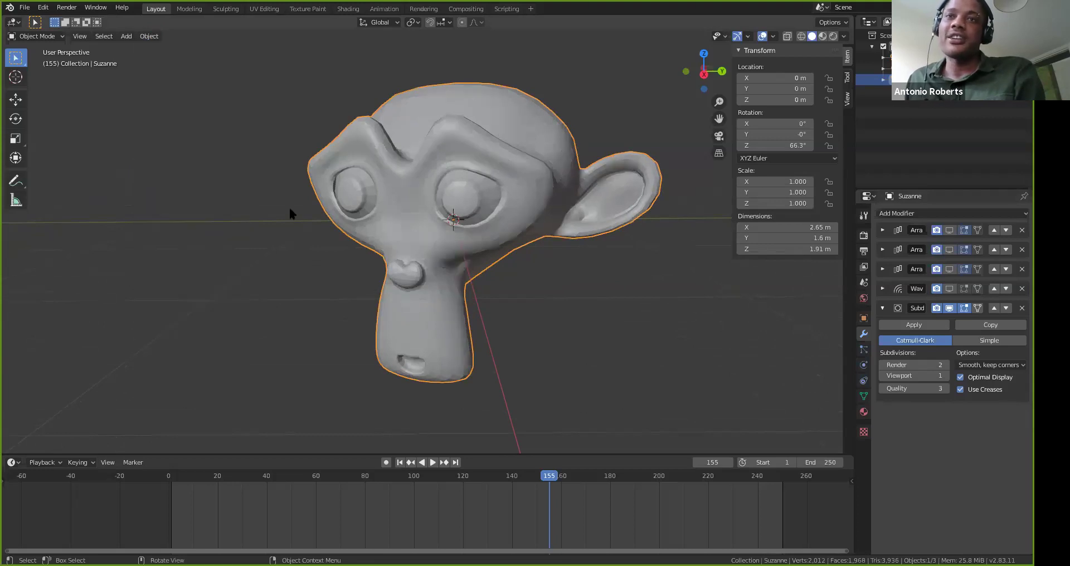
middle_drag(436, 176, 458, 189)
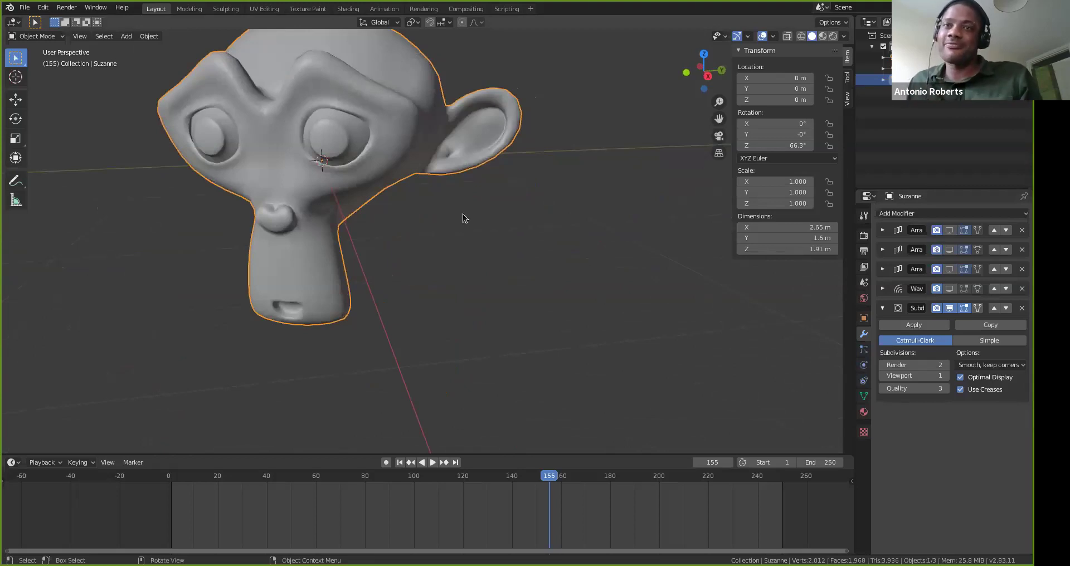
Compare the smooth-shaded head with and without subdivision by hiding and showing the Subdivision Surface modifier in the viewport
click(949, 308)
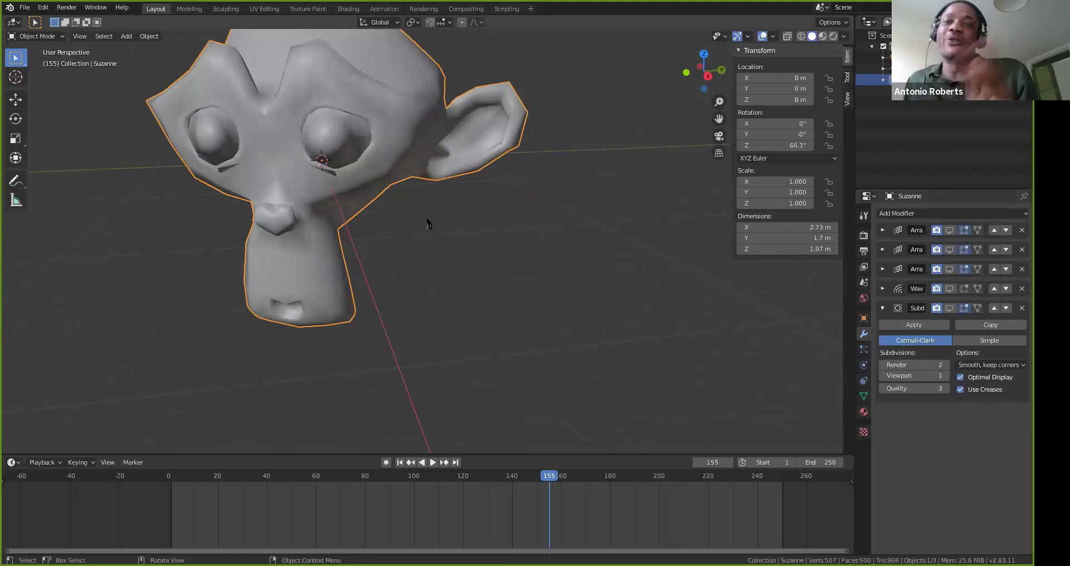
click(949, 308)
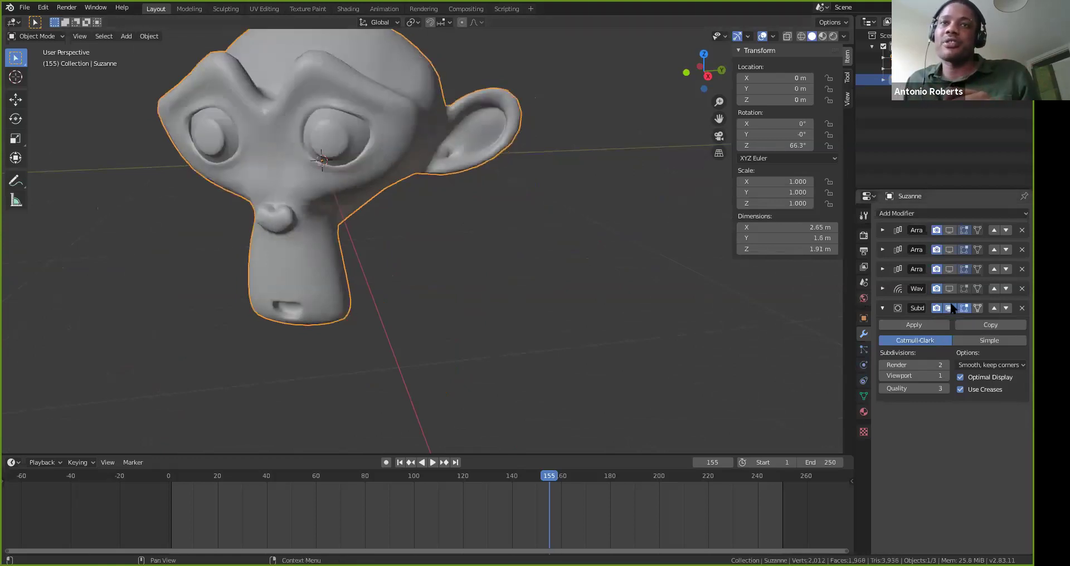
shift+middle_drag(375, 123, 495, 226)
mouse_move(390, 173)
shift+middle_down()
mouse_move(494, 284)
mouse_move(611, 304)
shift+middle_up()
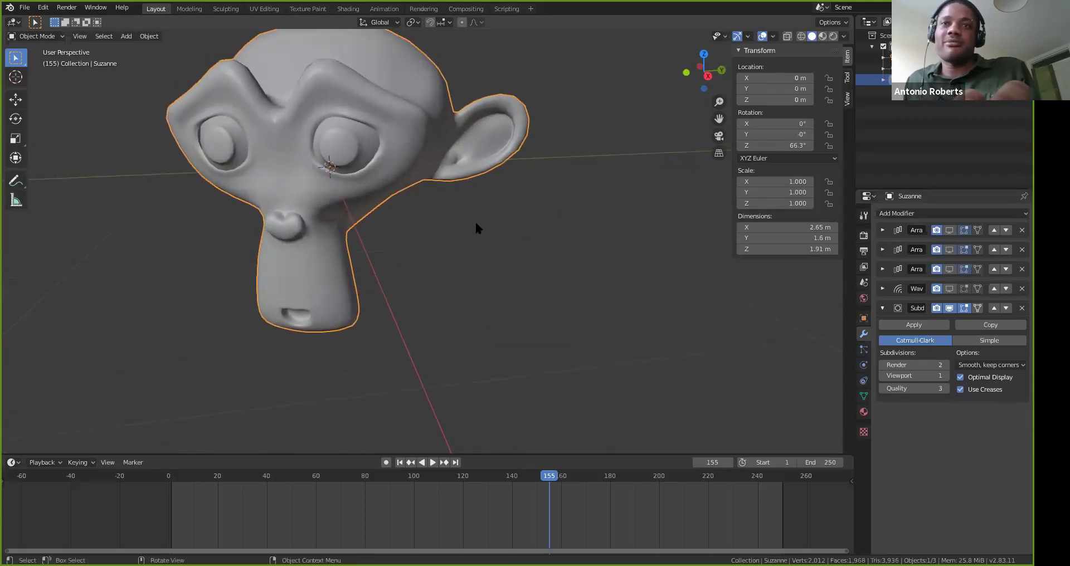
Add a UV sphere and move it along the Y axis to about -2.38 m, beside the monkey head
key(shift+b)
drag(172, 59, 518, 311)
scroll(502, 290, down, 5)
middle_drag(468, 259, 446, 202)
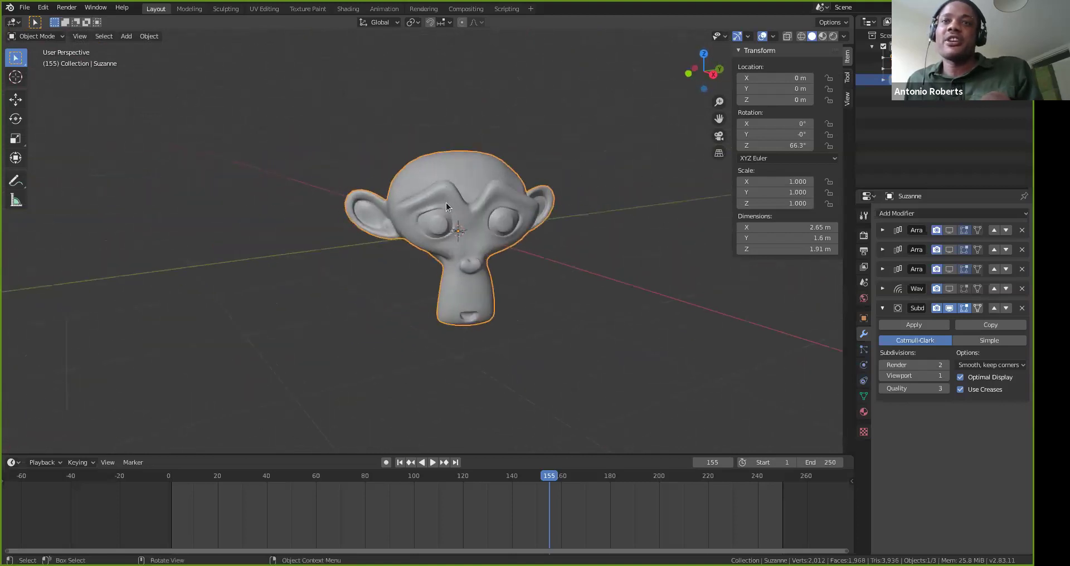
key(shift+a)
mouse_move(248, 266)
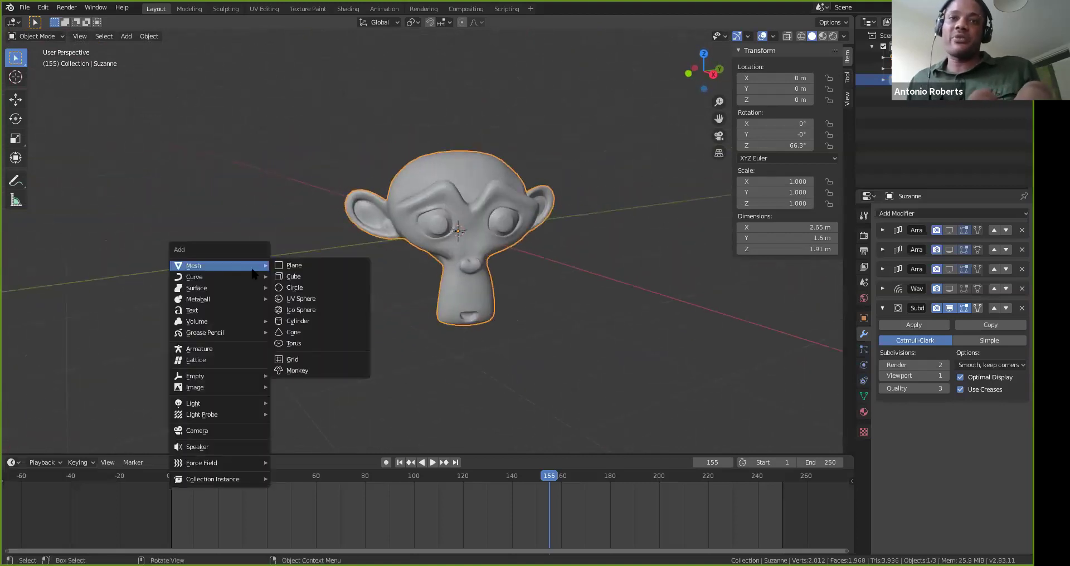
click(295, 300)
key(g)
key(y)
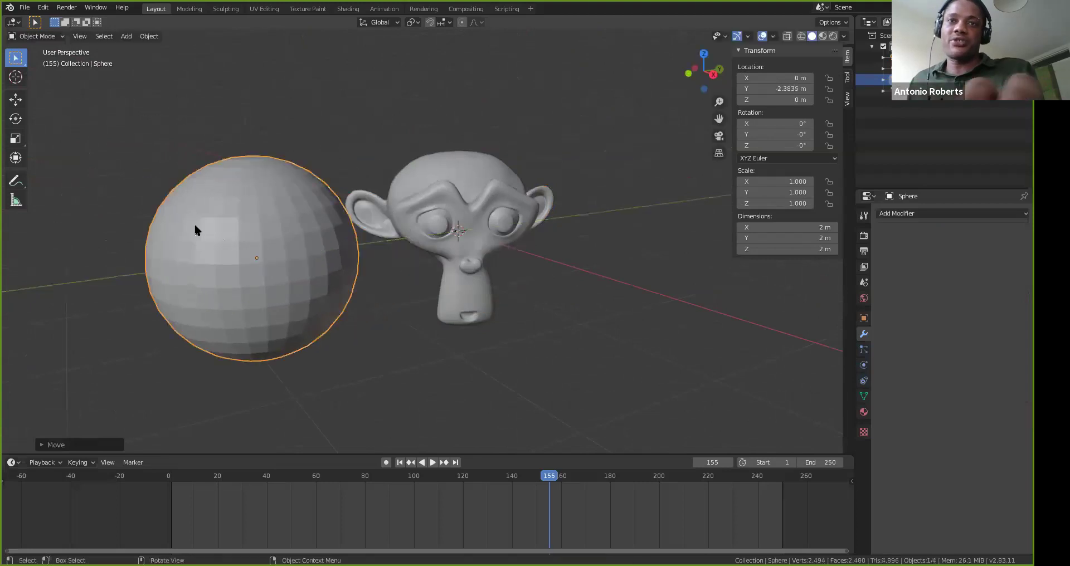
click(139, 233)
Apply smooth shading to the sphere
middle_drag(139, 233, 152, 98)
click(151, 36)
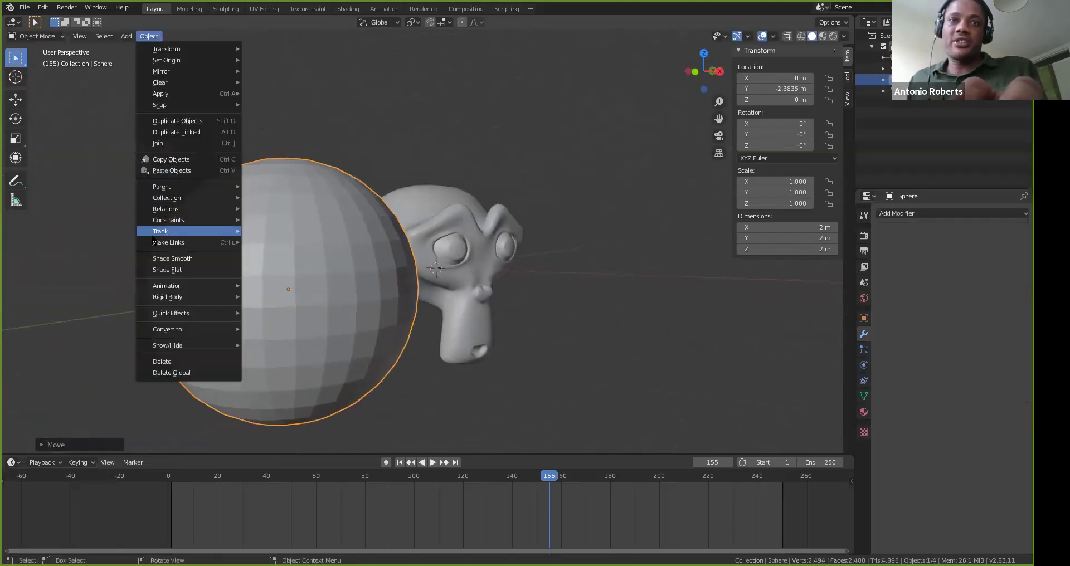
click(159, 260)
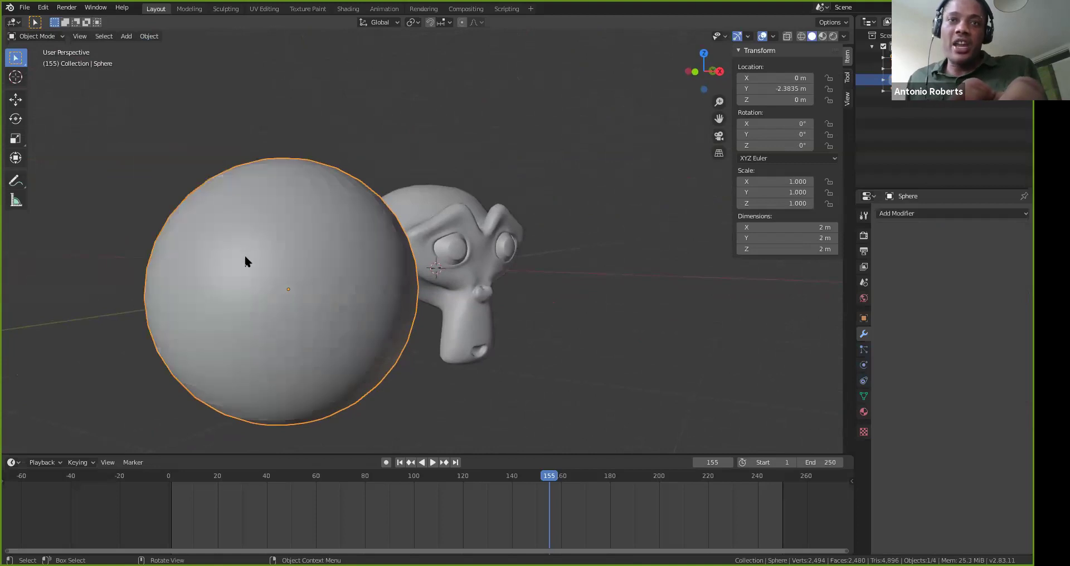
middle_drag(243, 249, 243, 253)
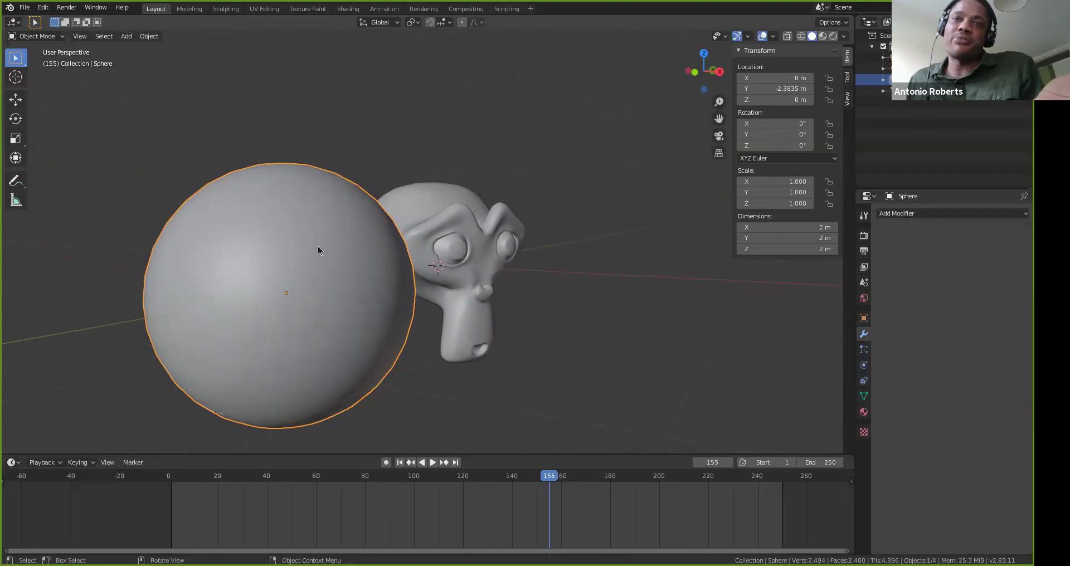
Switch the sphere back to flat shading and view it next to the monkey head
click(152, 36)
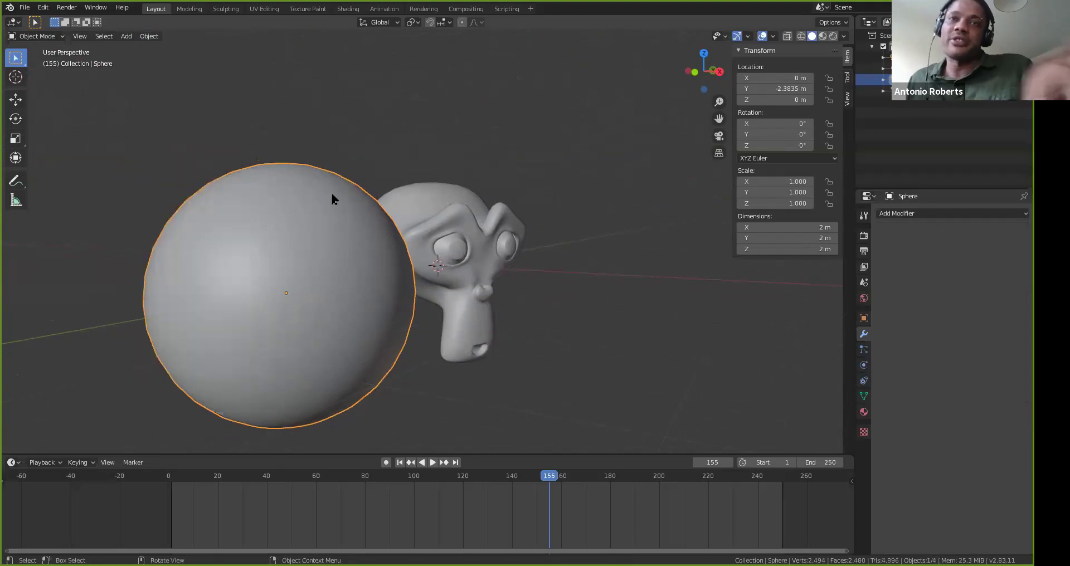
click(152, 36)
click(168, 270)
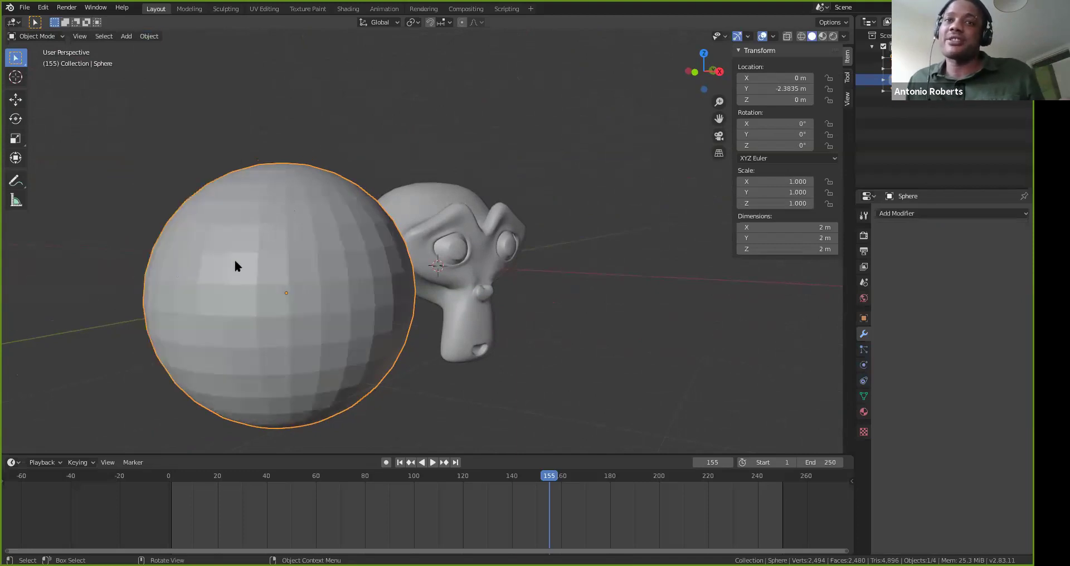
middle_drag(255, 241, 227, 237)
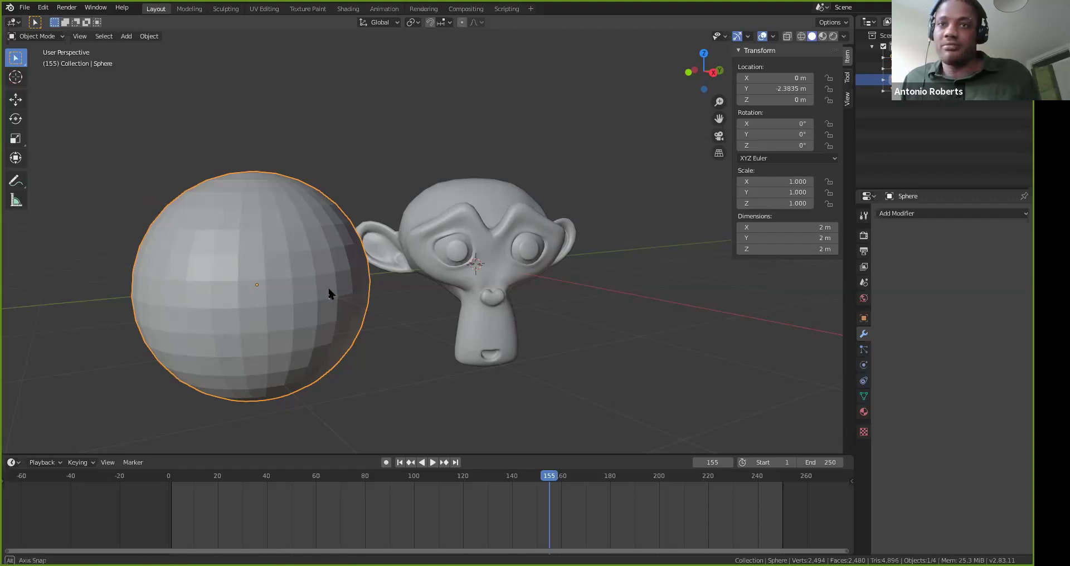
middle_drag(333, 290, 306, 296)
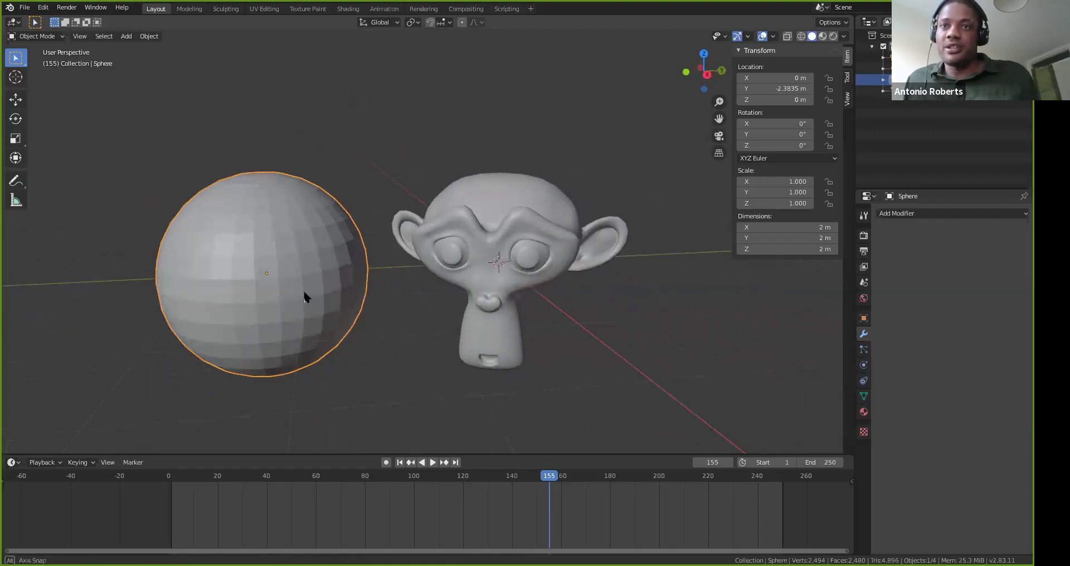
Show the monkey head's Wave modifier and its second and third Array modifiers in the viewport, and play the animation
click(583, 233)
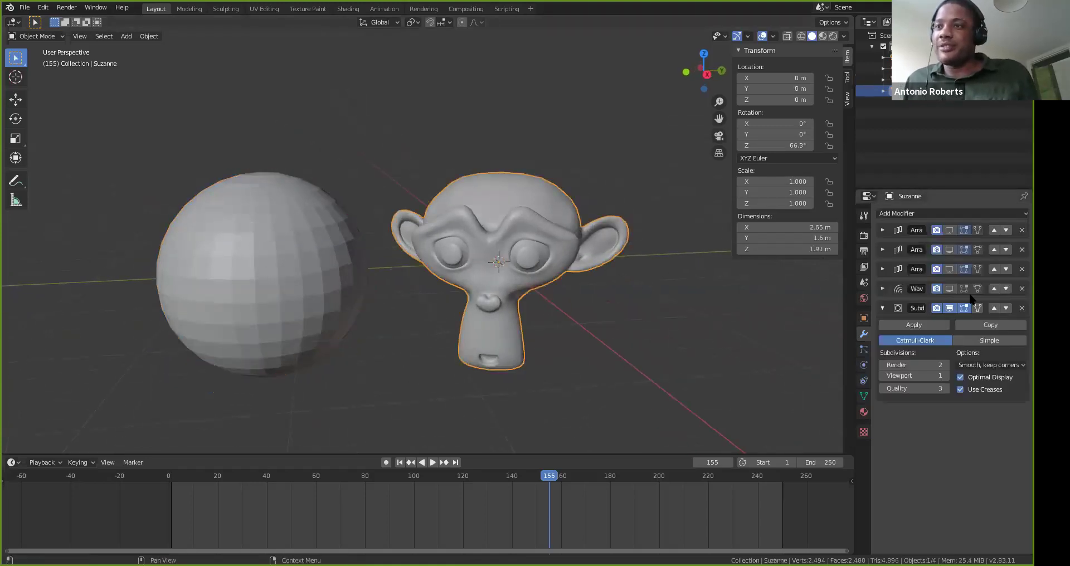
click(950, 289)
click(949, 269)
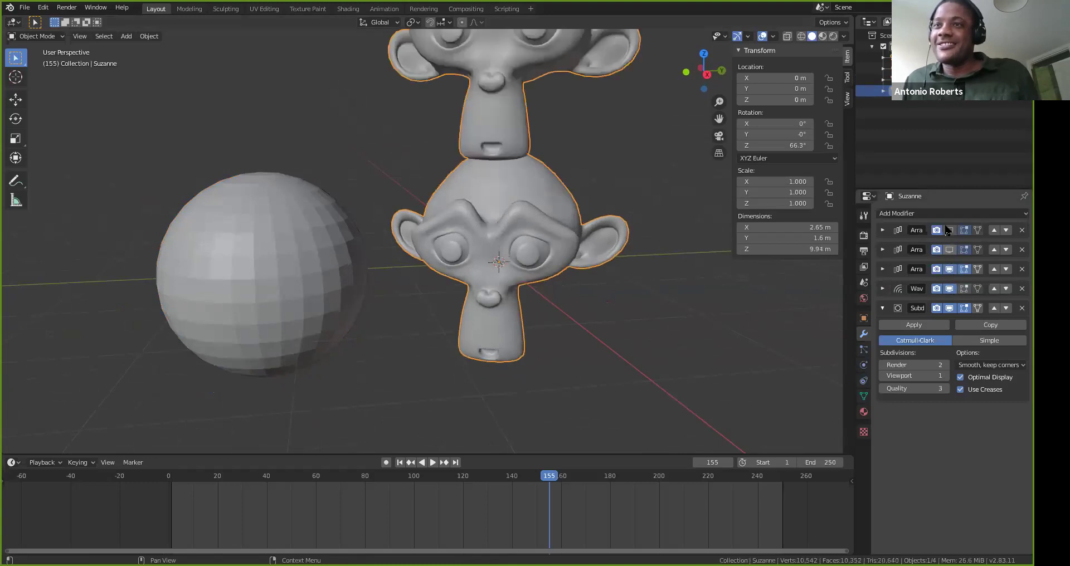
click(949, 249)
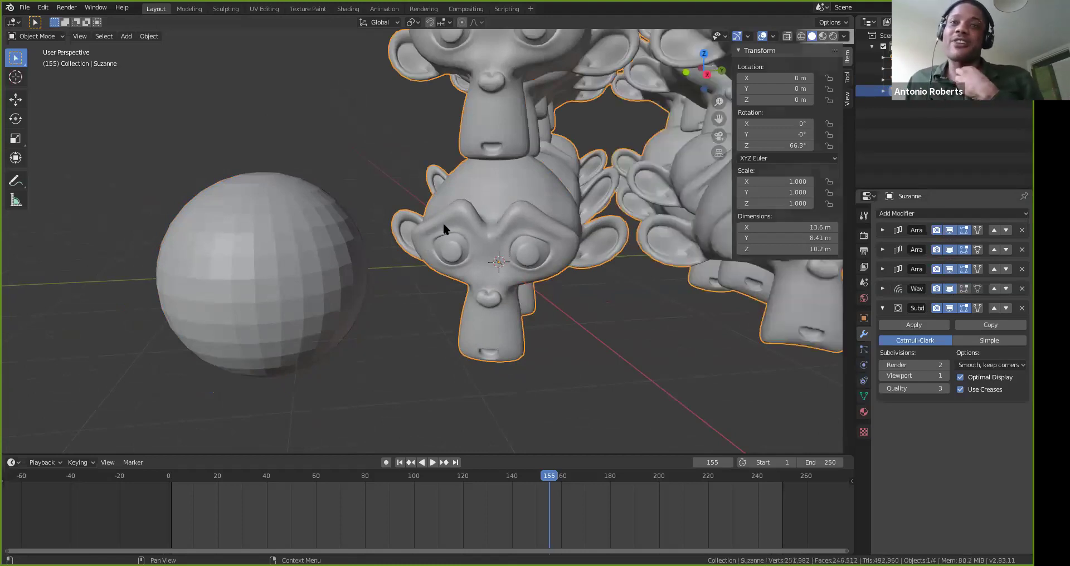
scroll(404, 359, down, 8)
scroll(446, 310, up, 2)
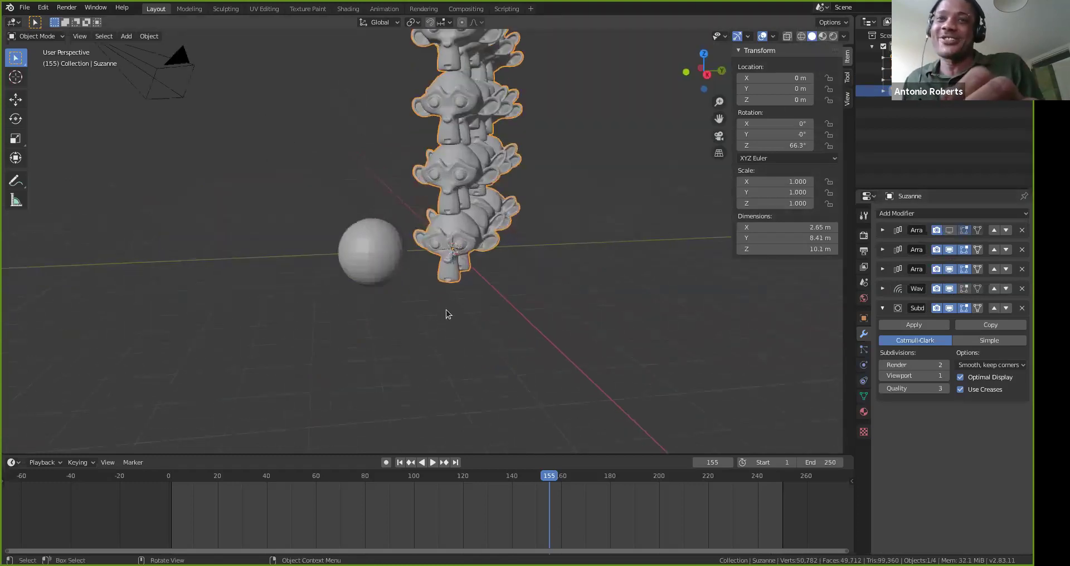
scroll(446, 310, down, 1)
key(space)
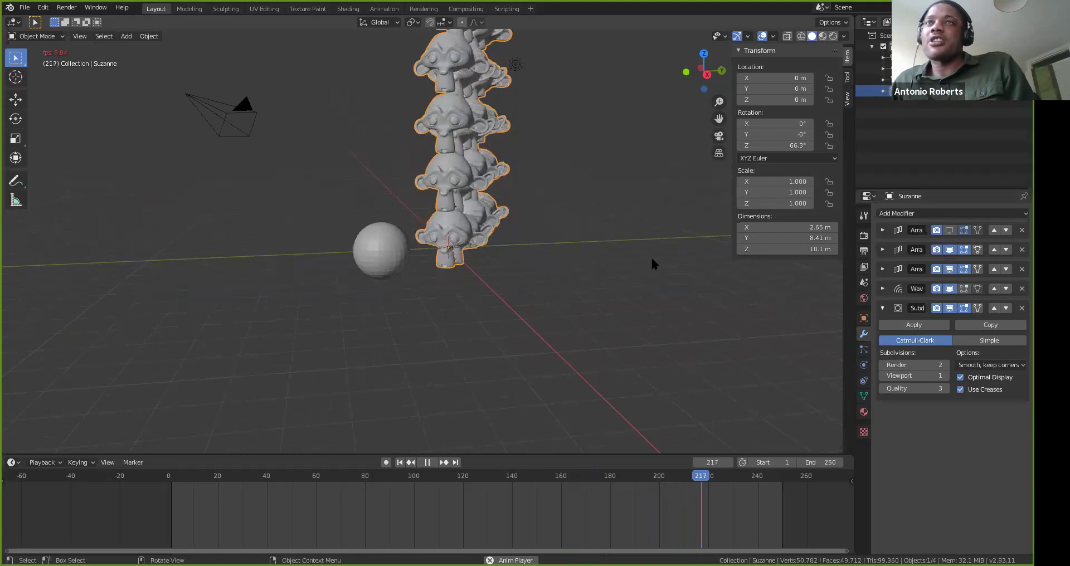
key(space)
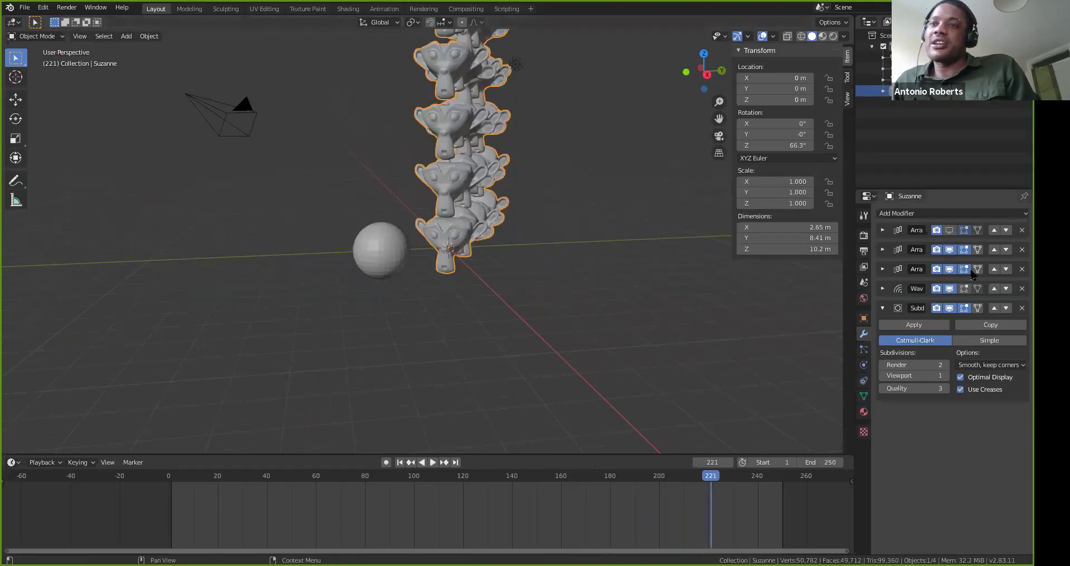
Hide the second and third Array modifiers and the Wave modifier of the monkey head in the viewport
click(949, 249)
click(949, 269)
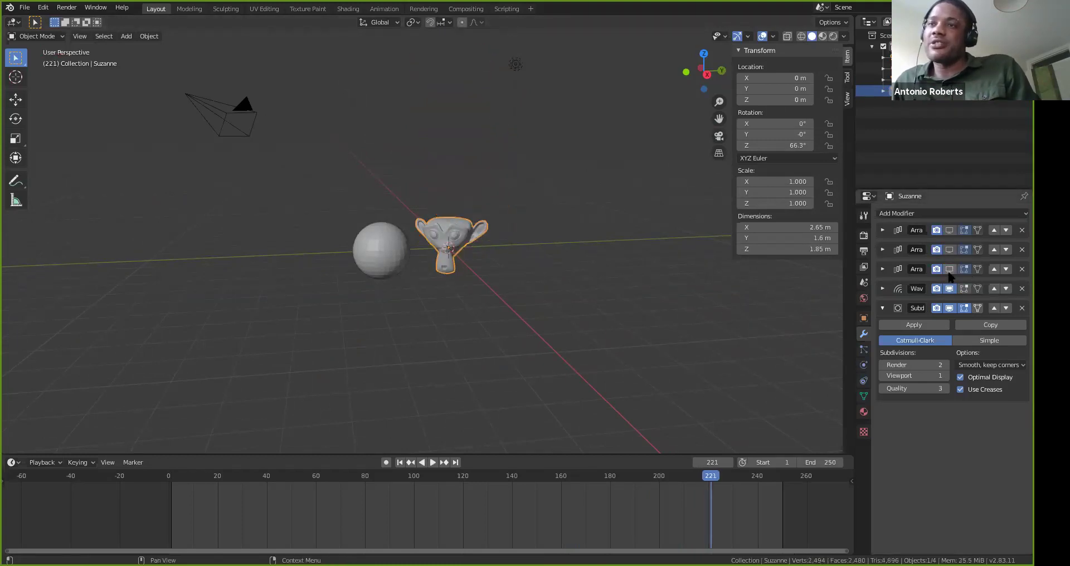
click(949, 288)
Switch the monkey head to Edit Mode and mirror its whole mesh along the Y axis
key(Tab)
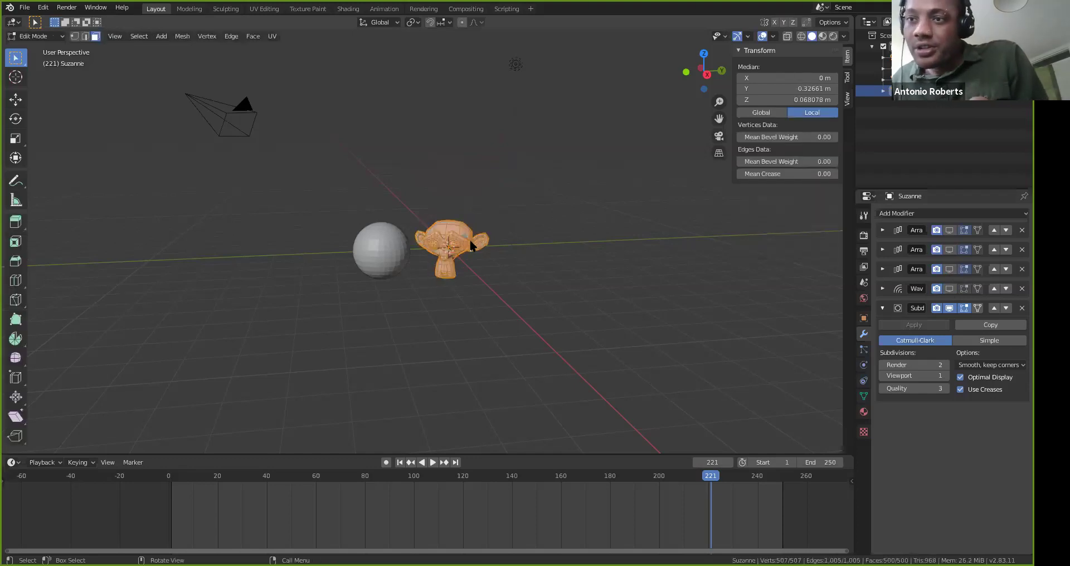
key(ctrl+m)
key(y)
key(Return)
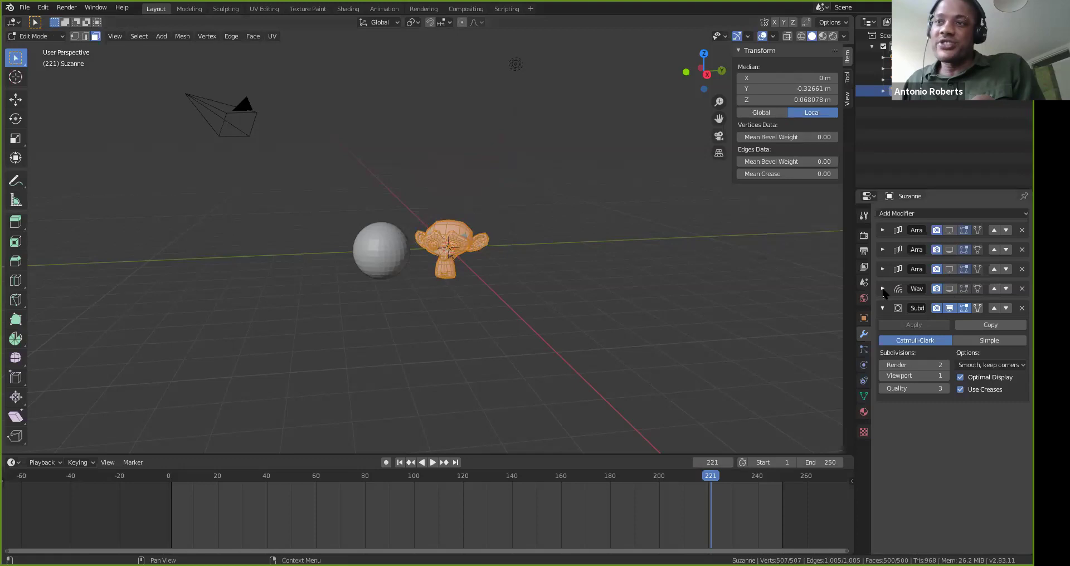
Toggle the Subdivision Surface display and show it together with the Wave, third Array and second Array modifiers in the viewport
click(949, 308)
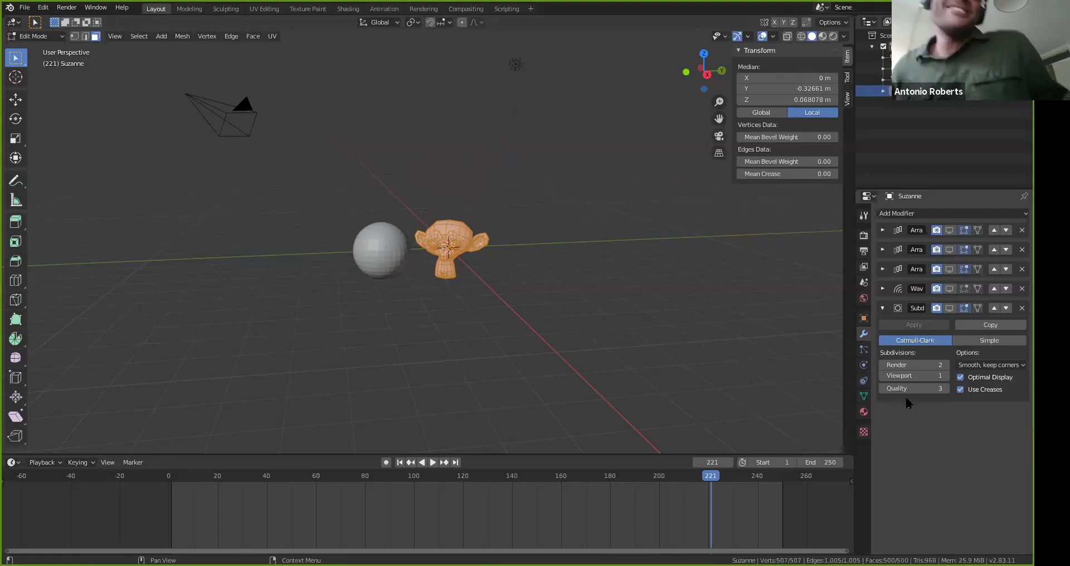
drag(949, 309, 950, 251)
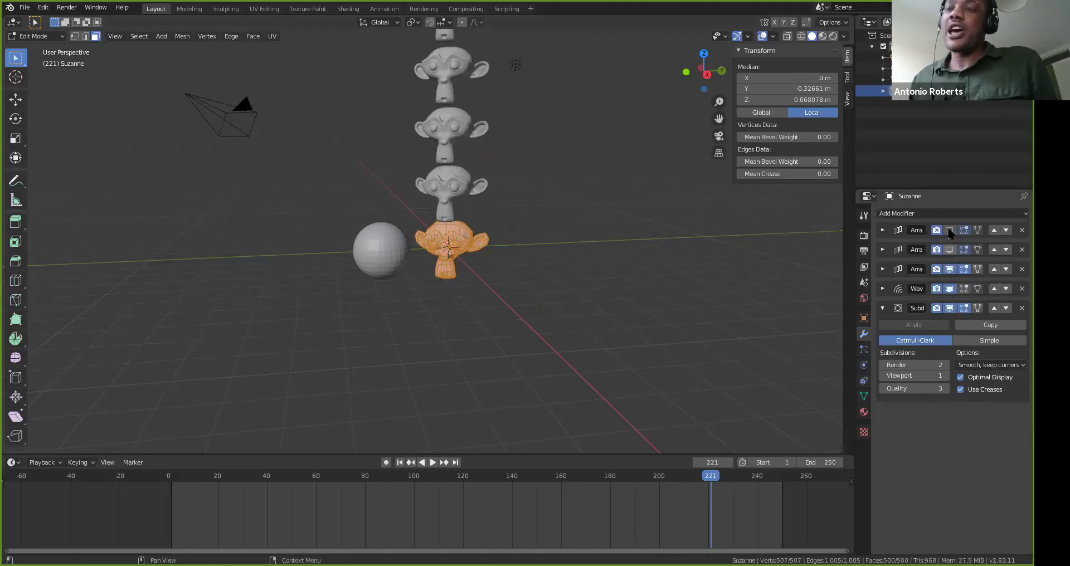
click(949, 249)
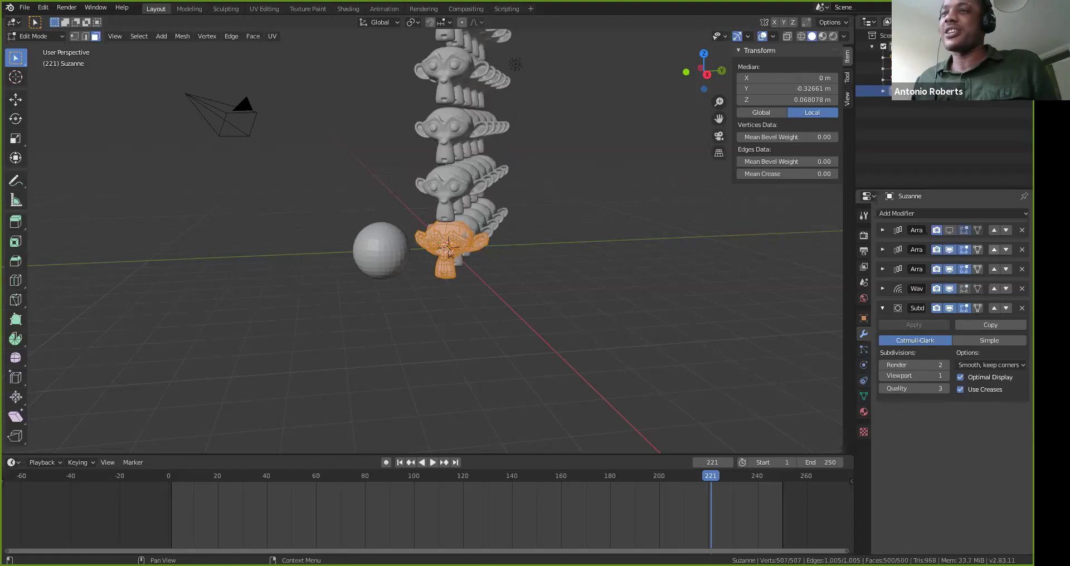
Remove the three Array, the Subdivision Surface and the Wave modifiers from the monkey head, returning to Object Mode
click(1023, 231)
click(1022, 231)
click(1022, 231)
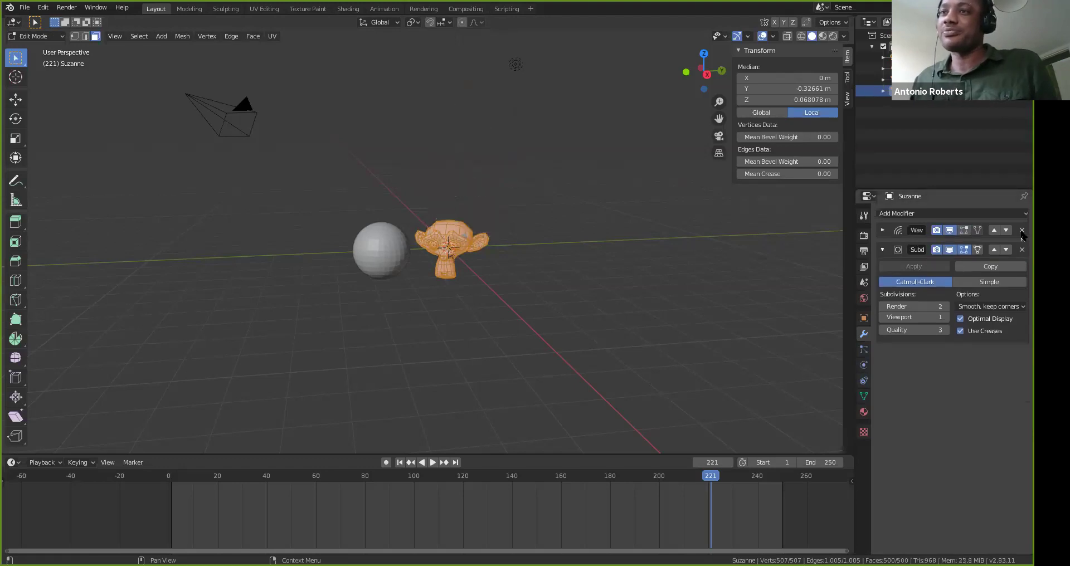
key(Tab)
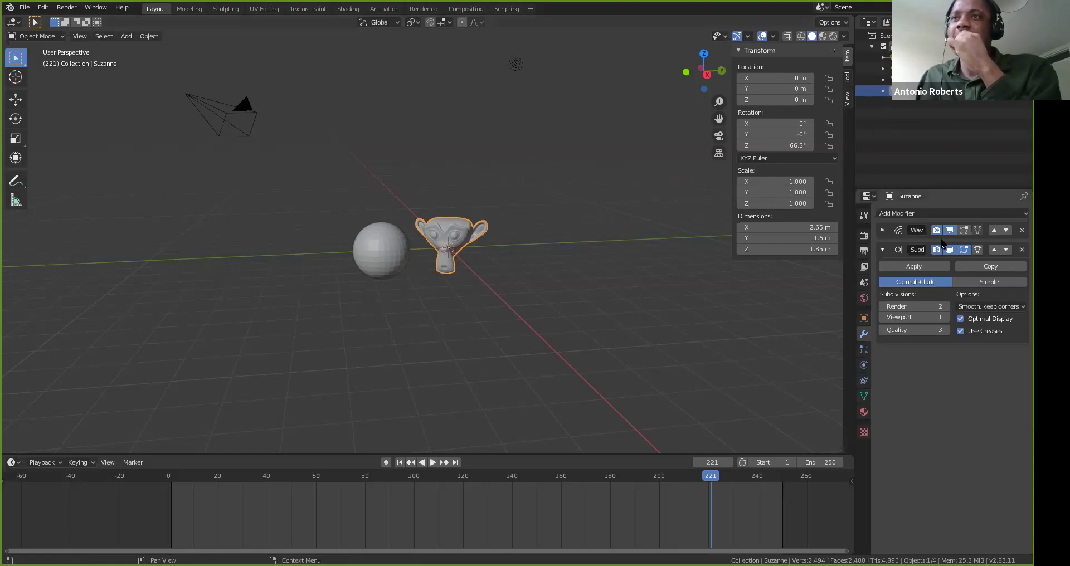
click(1022, 249)
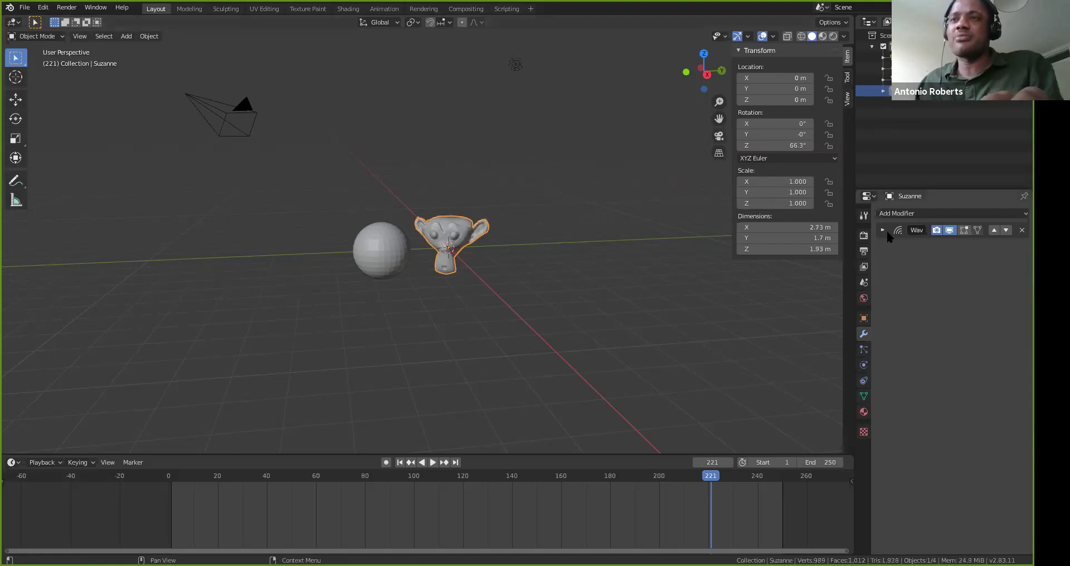
click(1021, 230)
Add an Array modifier to the monkey head and increase its number of copies
click(991, 215)
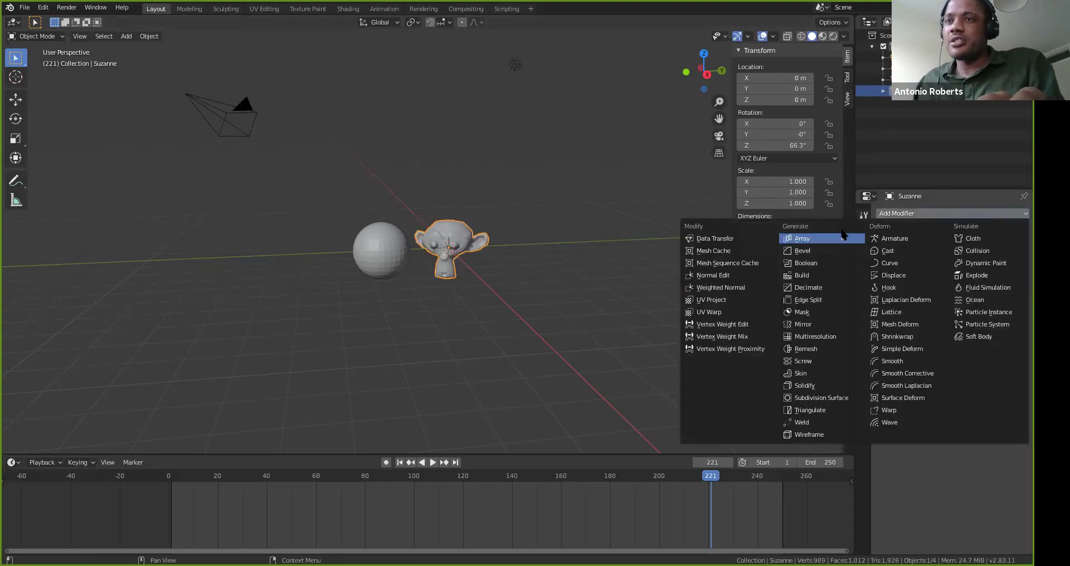
click(803, 239)
drag(986, 270, 1007, 271)
Add a second Array modifier to the monkey head, collapse the first one and keep the second one's settings expanded
click(910, 216)
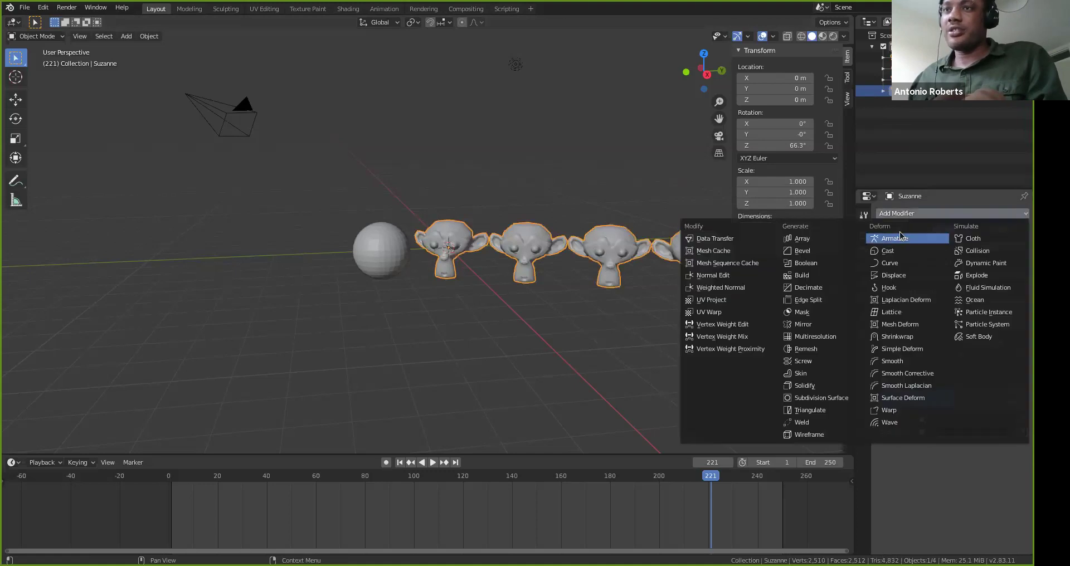
click(803, 244)
click(882, 230)
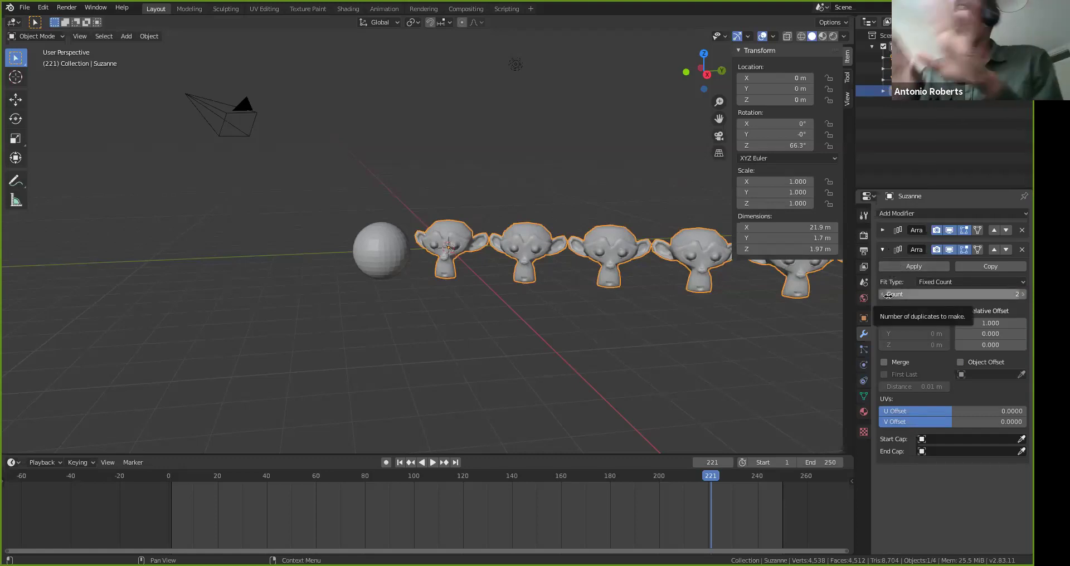
click(883, 250)
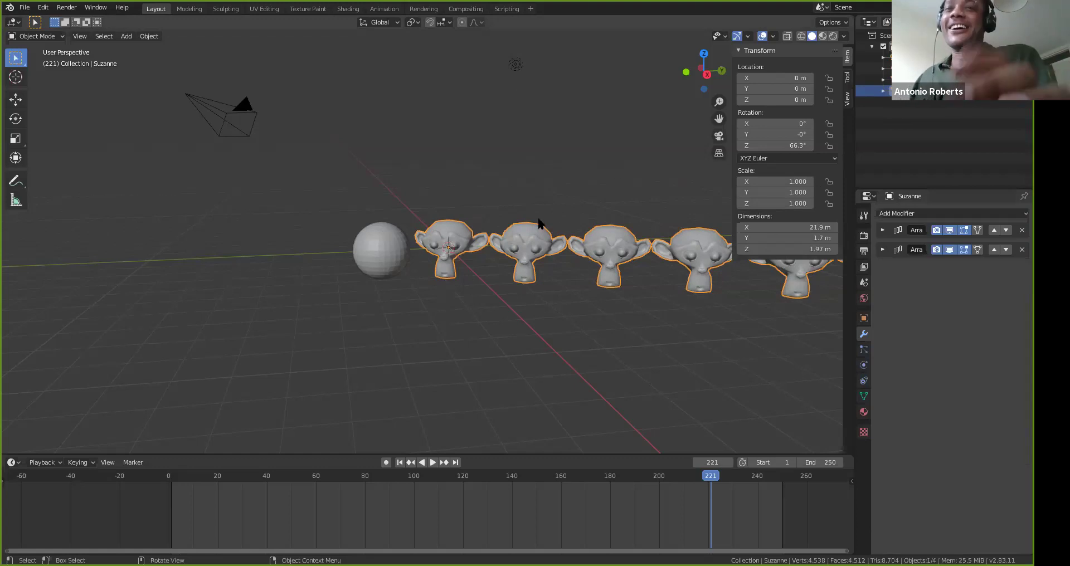
scroll(525, 231, down, 2)
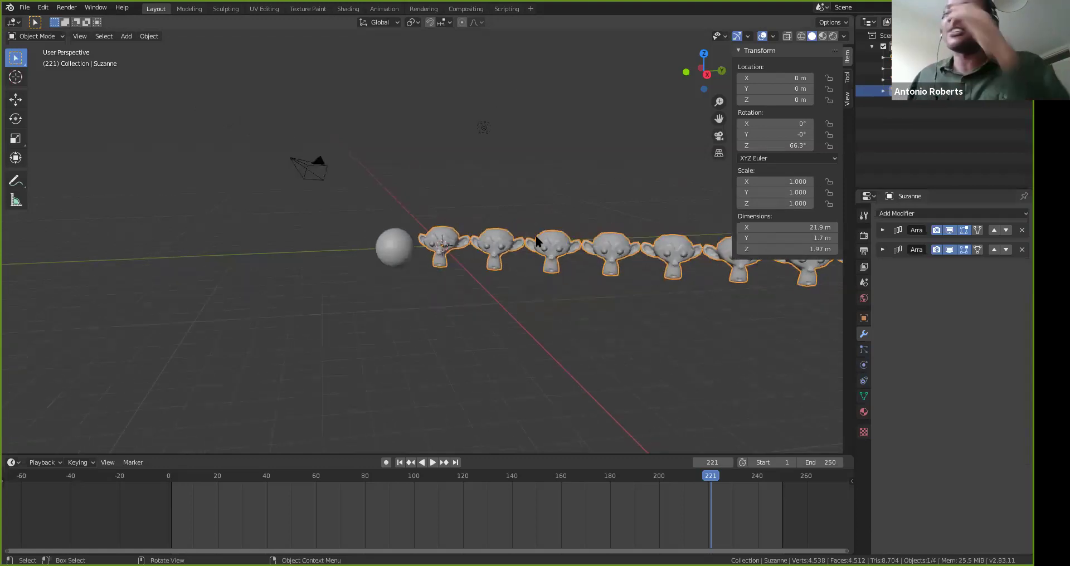
click(883, 250)
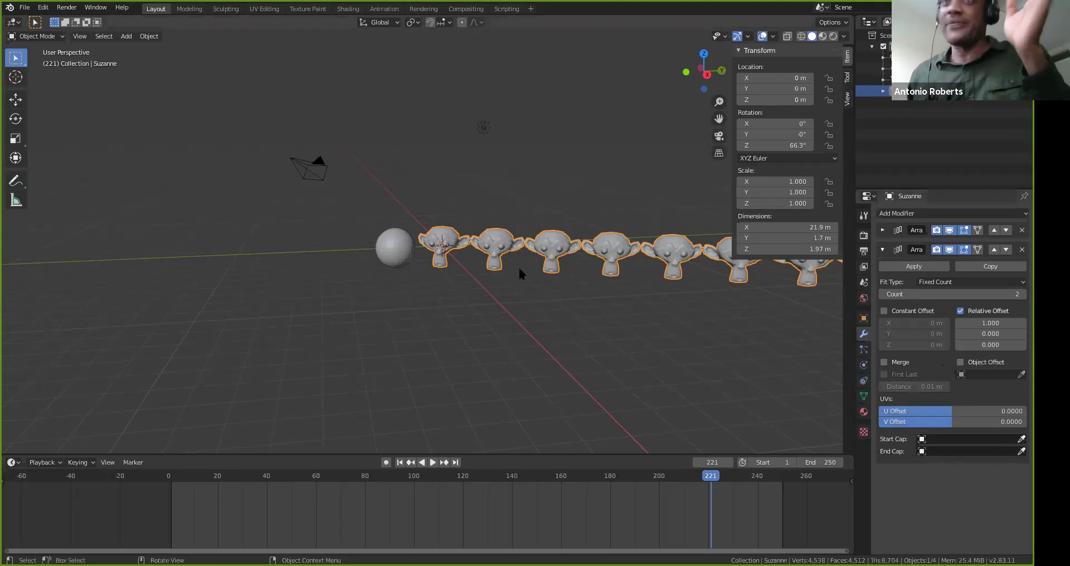
Delete the sphere and the arrayed monkey head from the scene
click(397, 235)
key(Delete)
click(452, 242)
key(Delete)
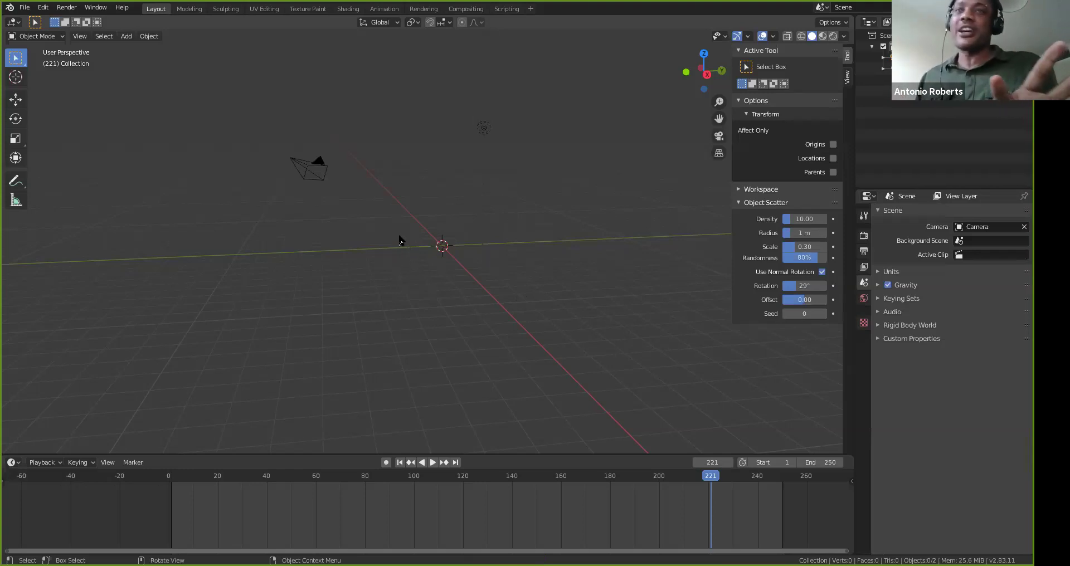
Add a cube mesh at the world origin
key(shift+a)
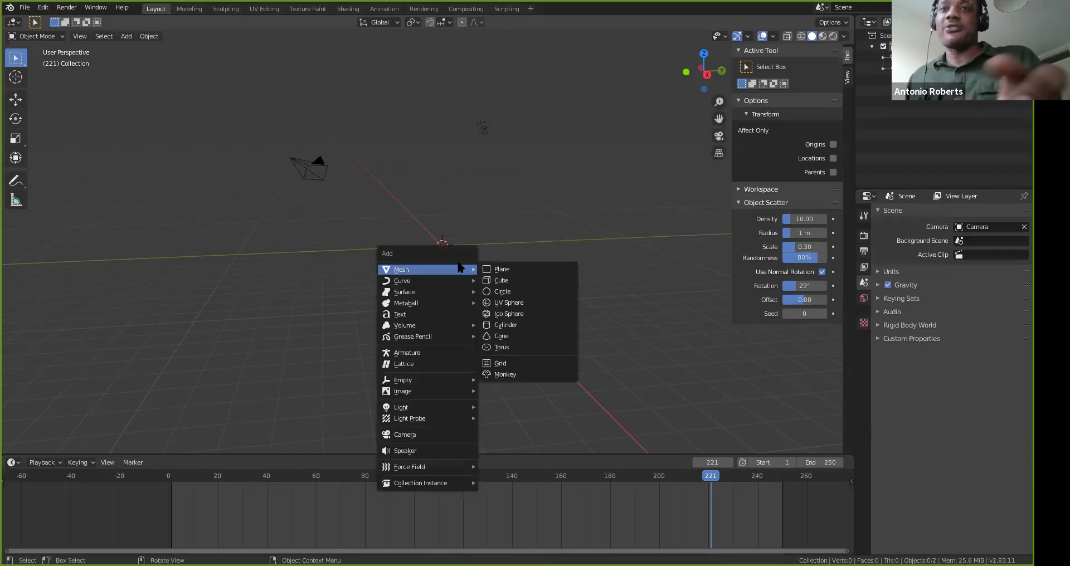
click(493, 278)
middle_drag(386, 229, 411, 240)
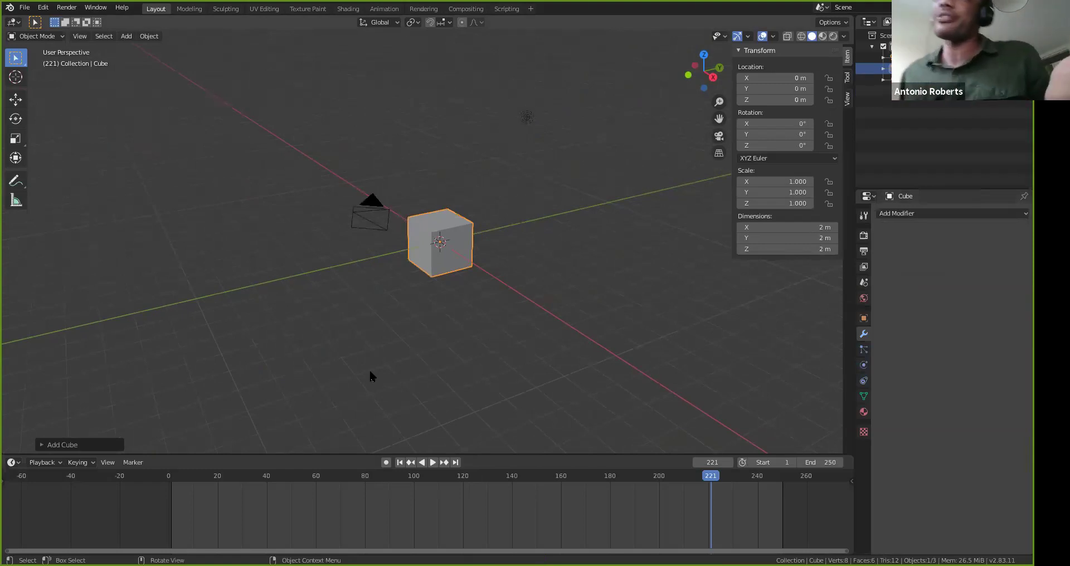
middle_drag(394, 303, 350, 260)
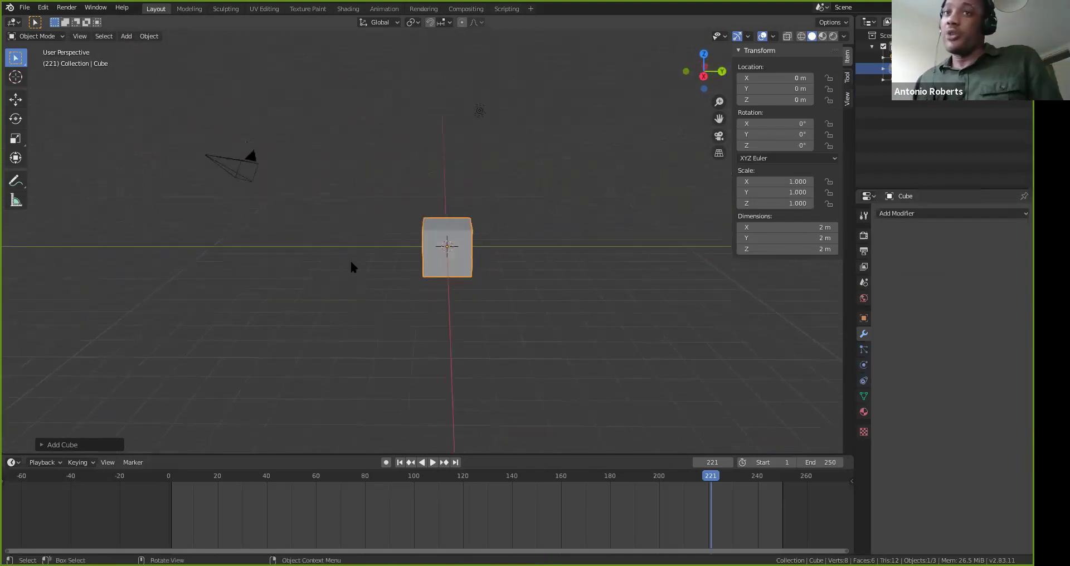
Select the camera, hide the transform sidebar and look at the cube through the camera view
click(235, 160)
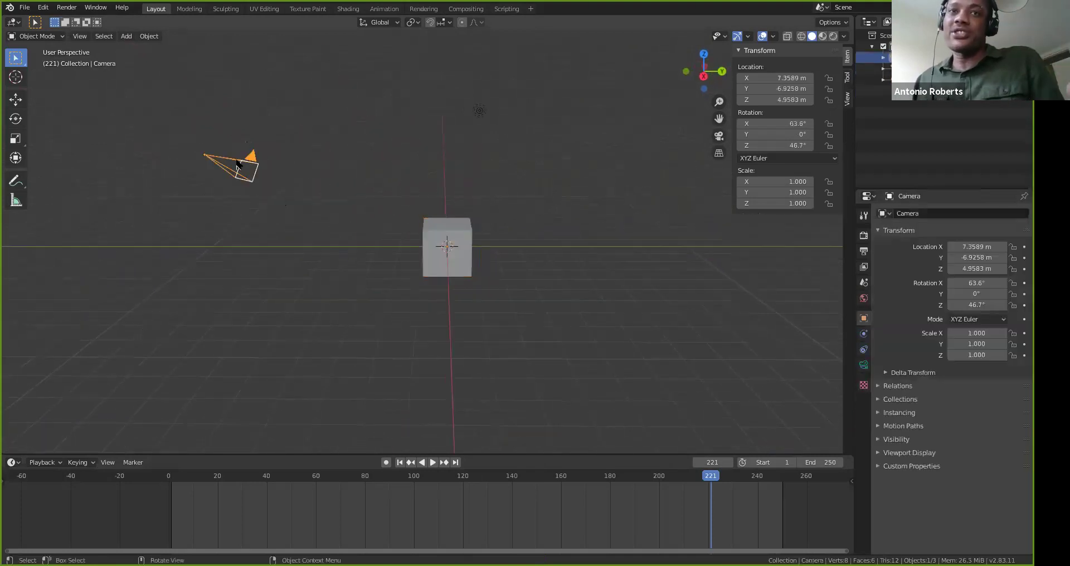
middle_drag(251, 185, 252, 188)
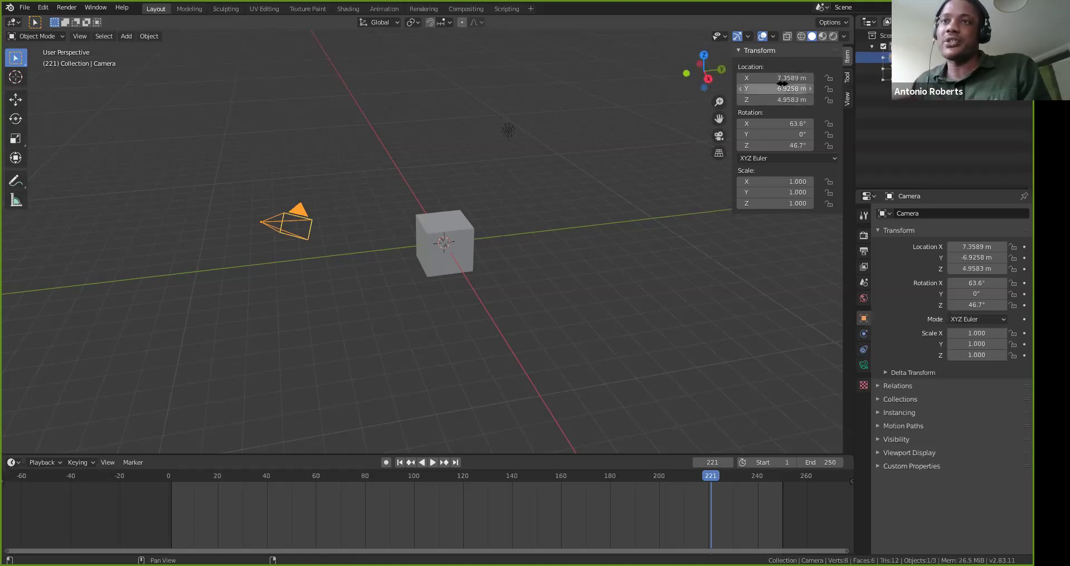
key(n)
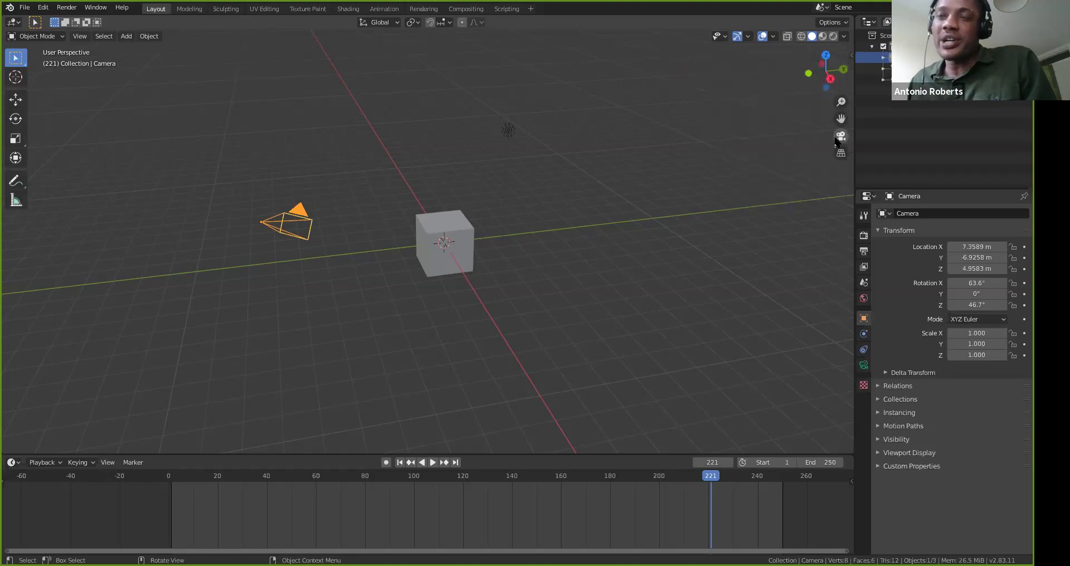
click(840, 136)
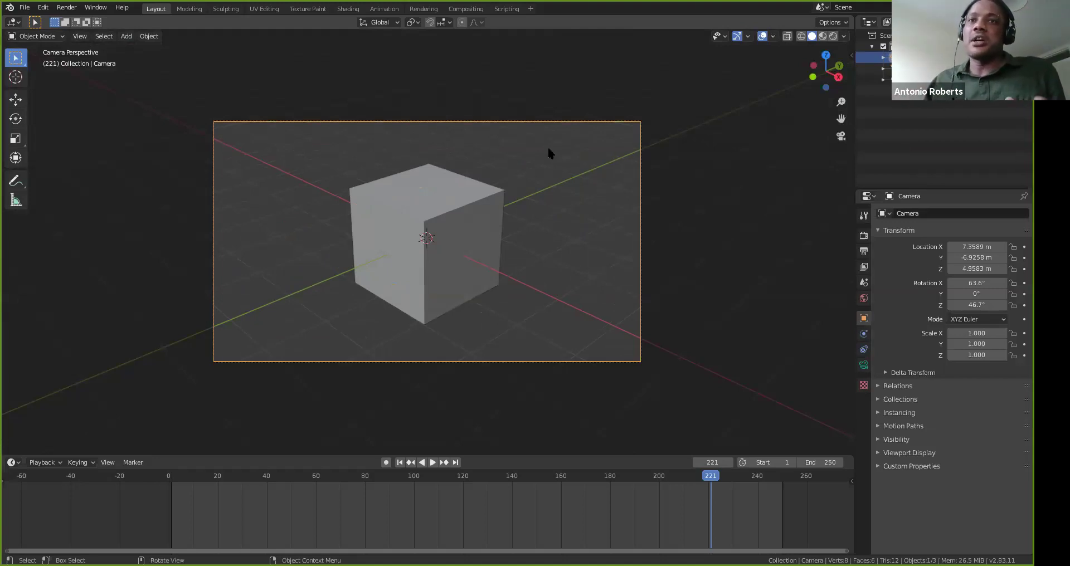
click(256, 155)
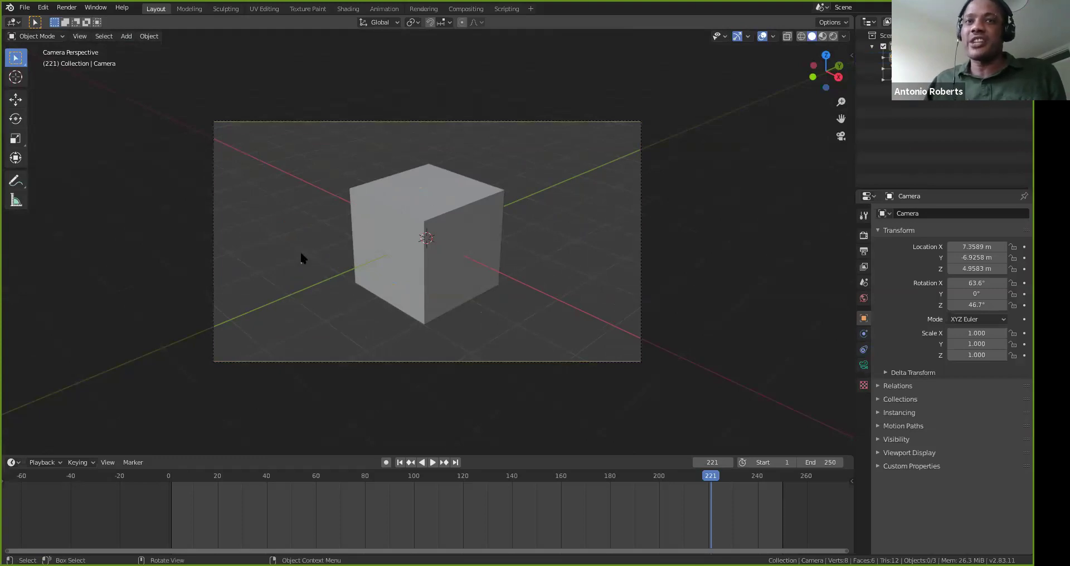
click(260, 121)
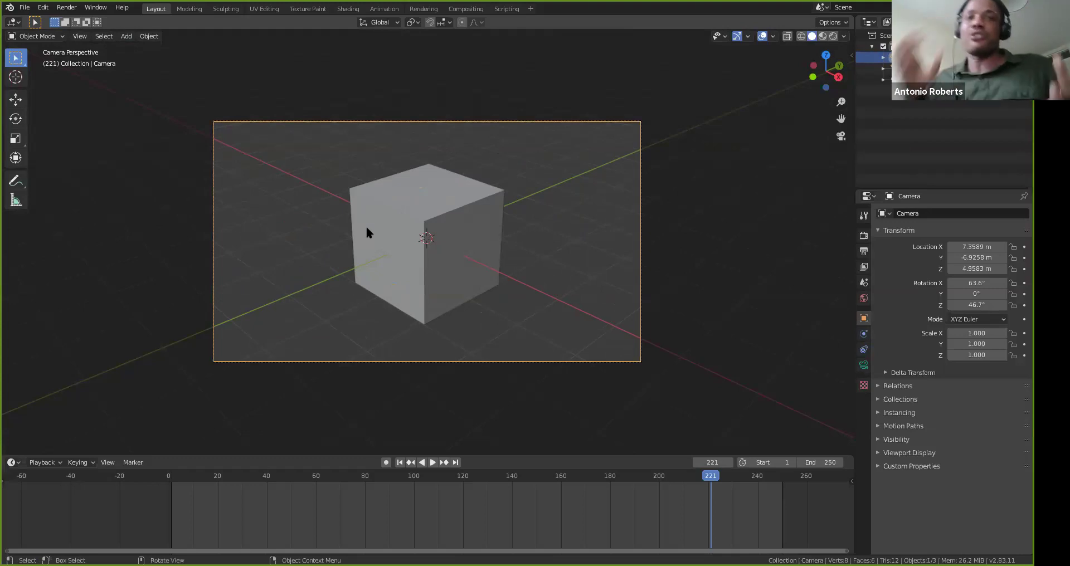
scroll(358, 233, up, 2)
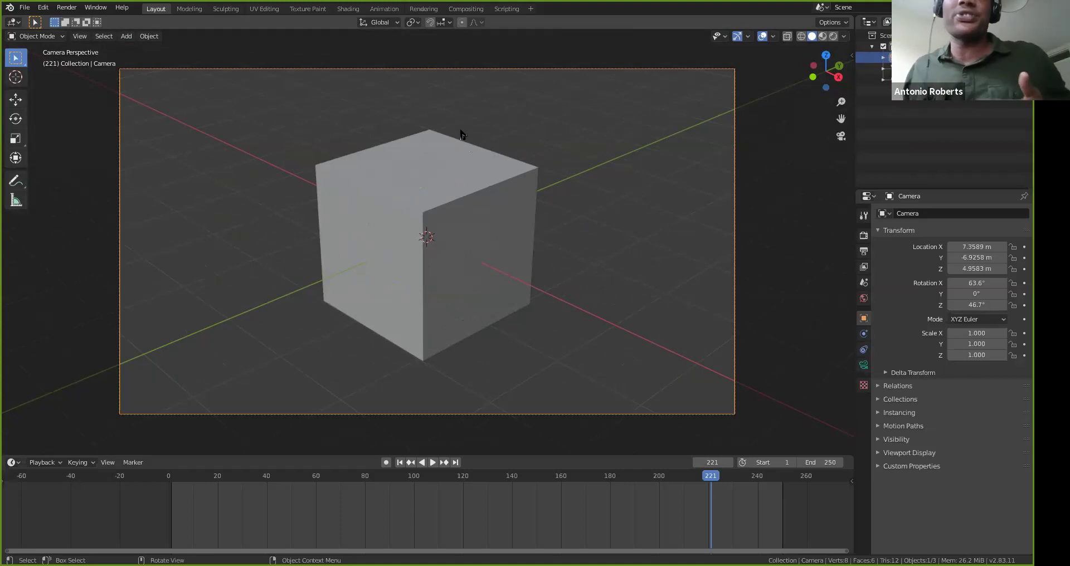
Render a still image of the cube from the camera's view
click(67, 9)
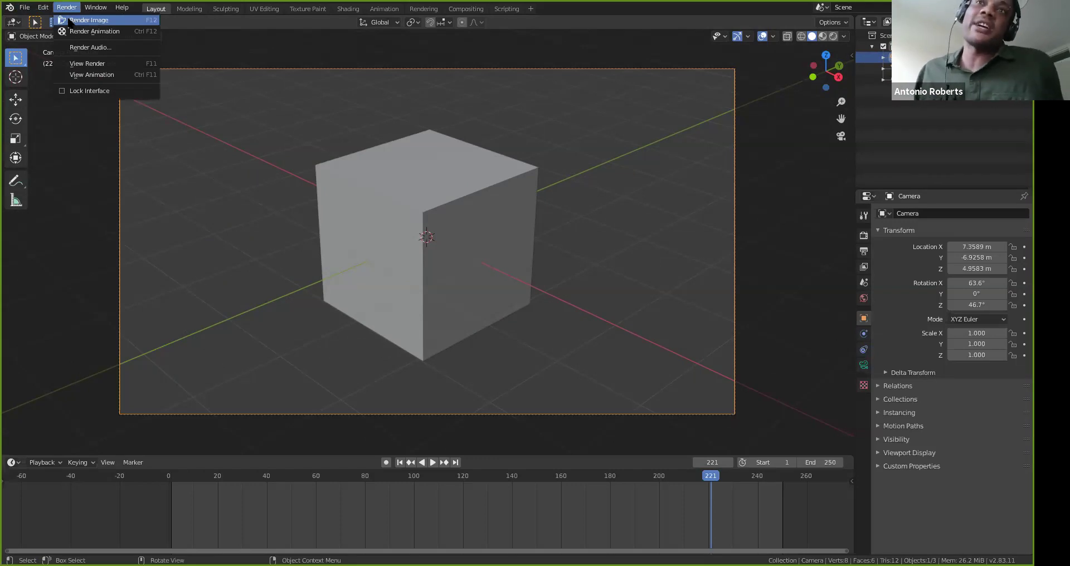
click(69, 20)
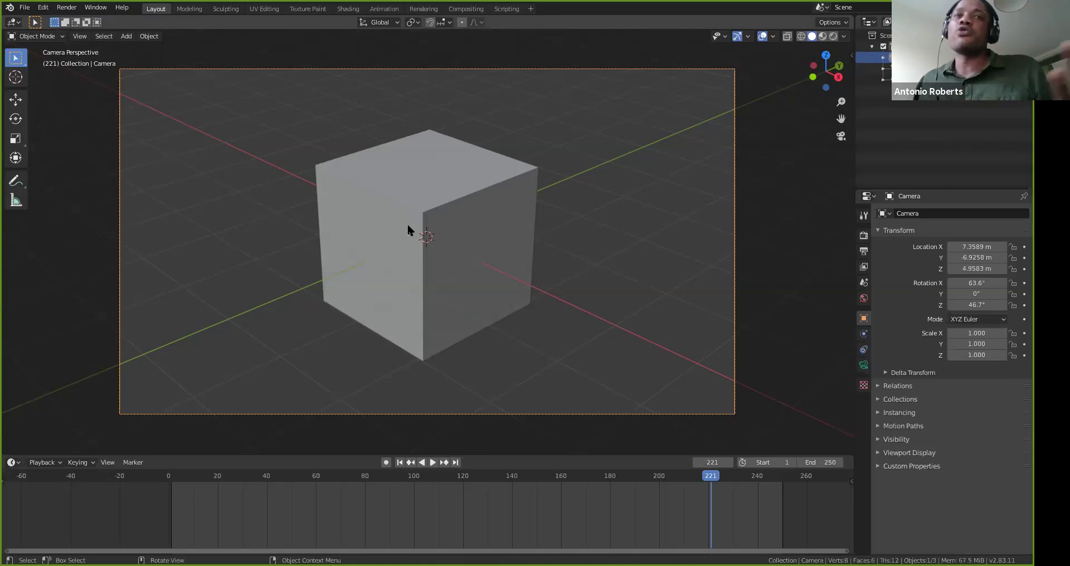
click(67, 7)
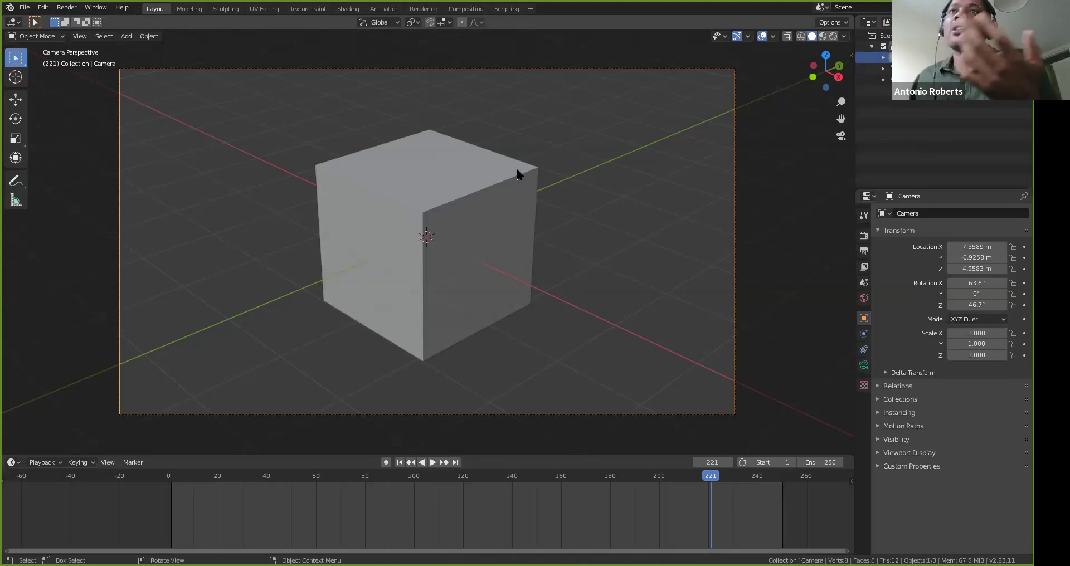
scroll(517, 174, down, 2)
scroll(494, 191, down, 2)
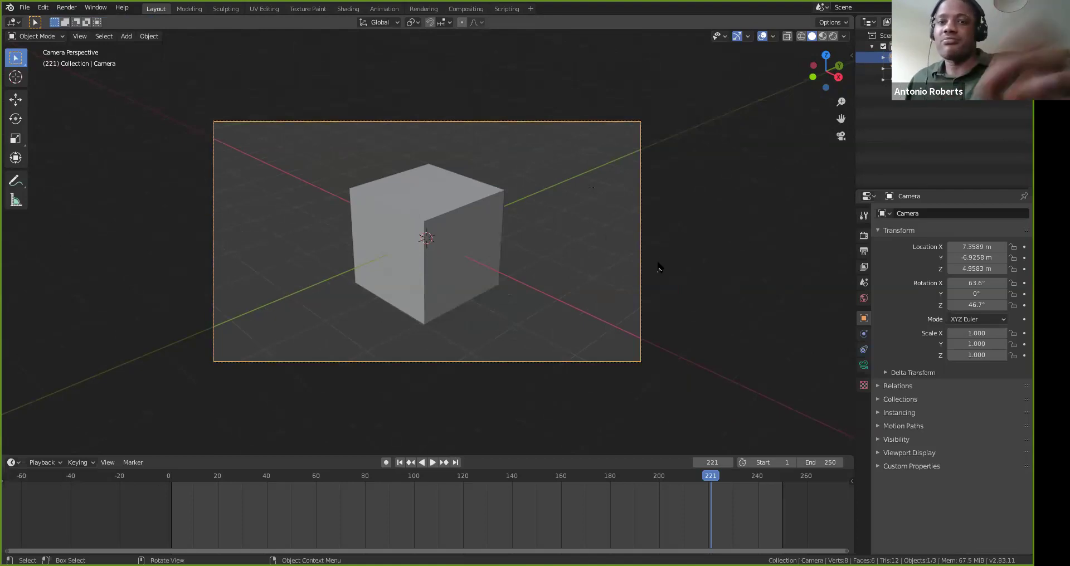
Reselect the camera by its frame and move it freely to about X 7.1 m, Y -7.14 m, Z 5.04 m
click(562, 152)
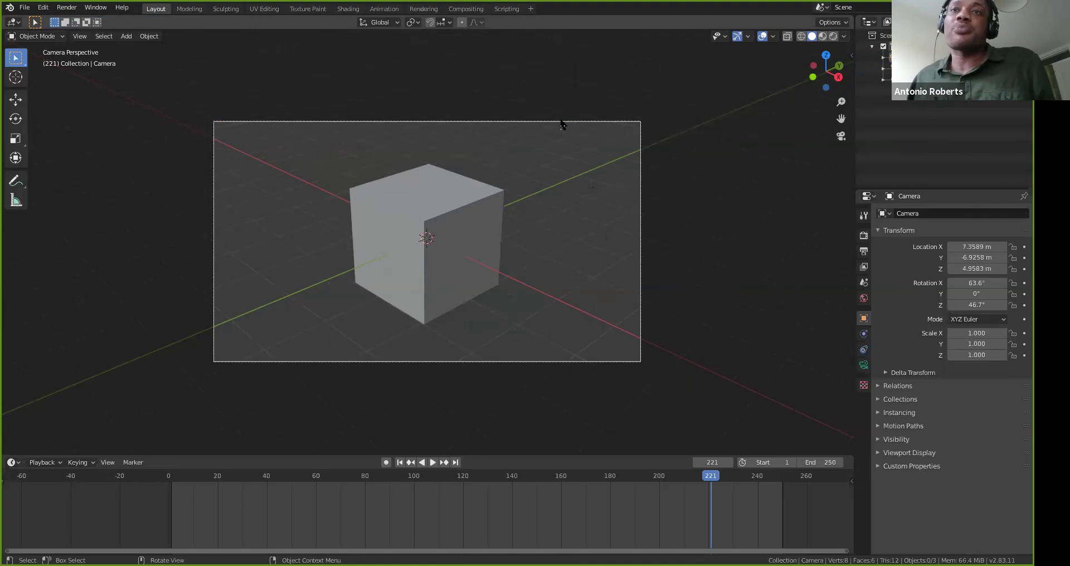
scroll(556, 133, up, 1)
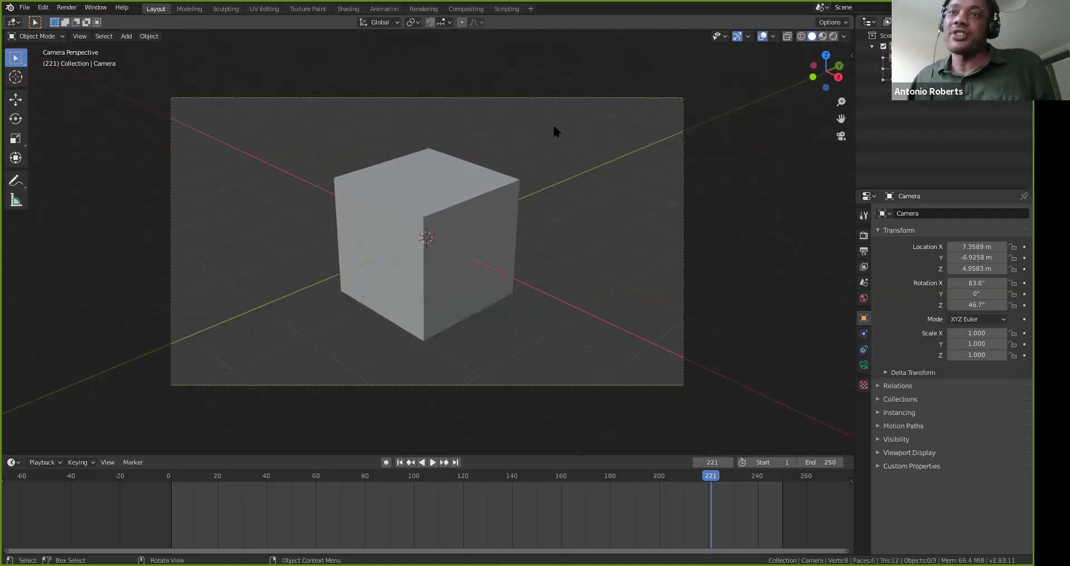
scroll(554, 131, up, 1)
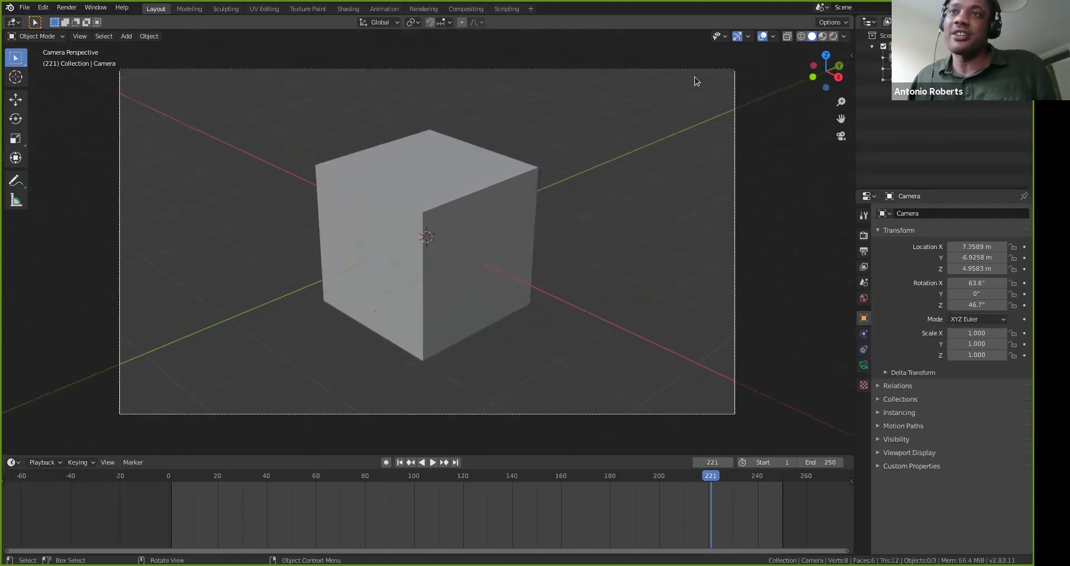
click(702, 70)
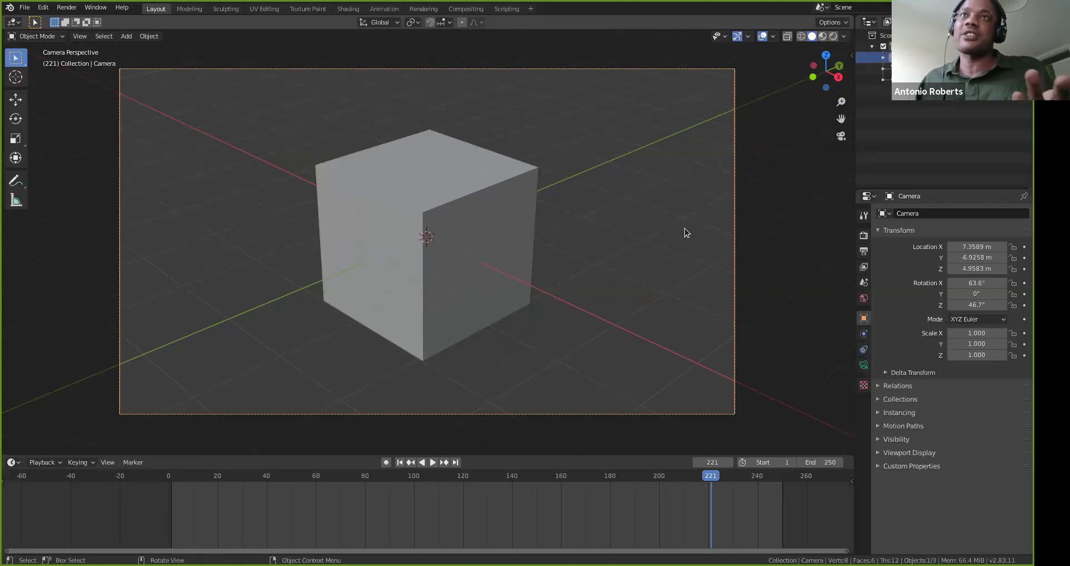
scroll(669, 237, down, 3)
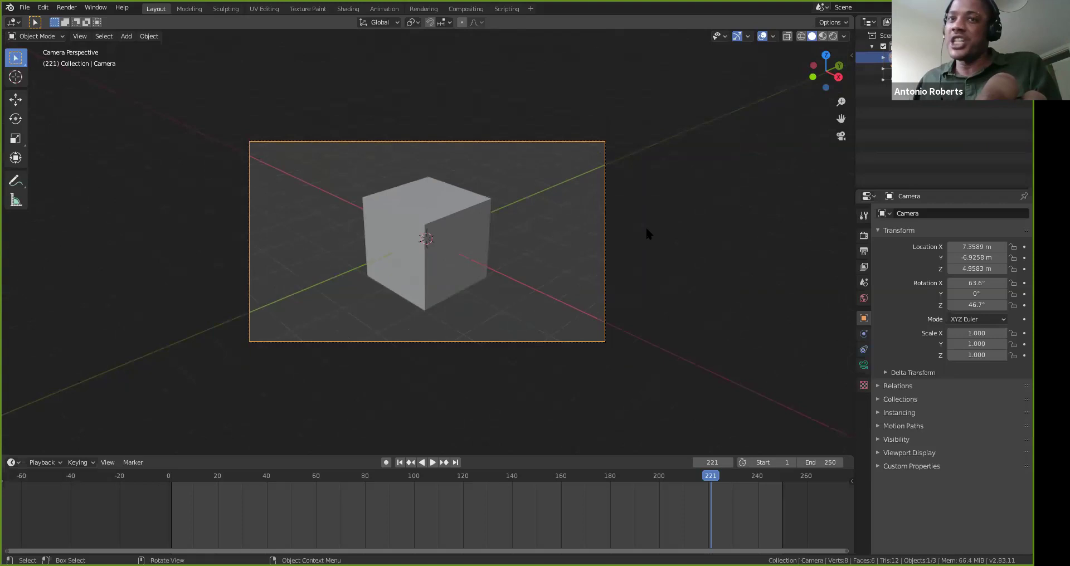
key(g)
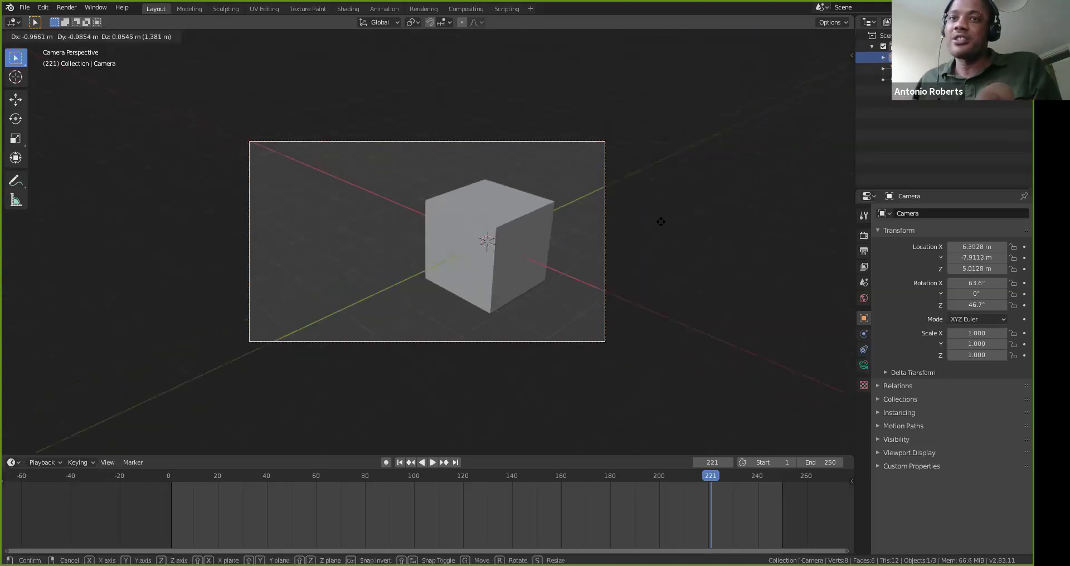
click(619, 226)
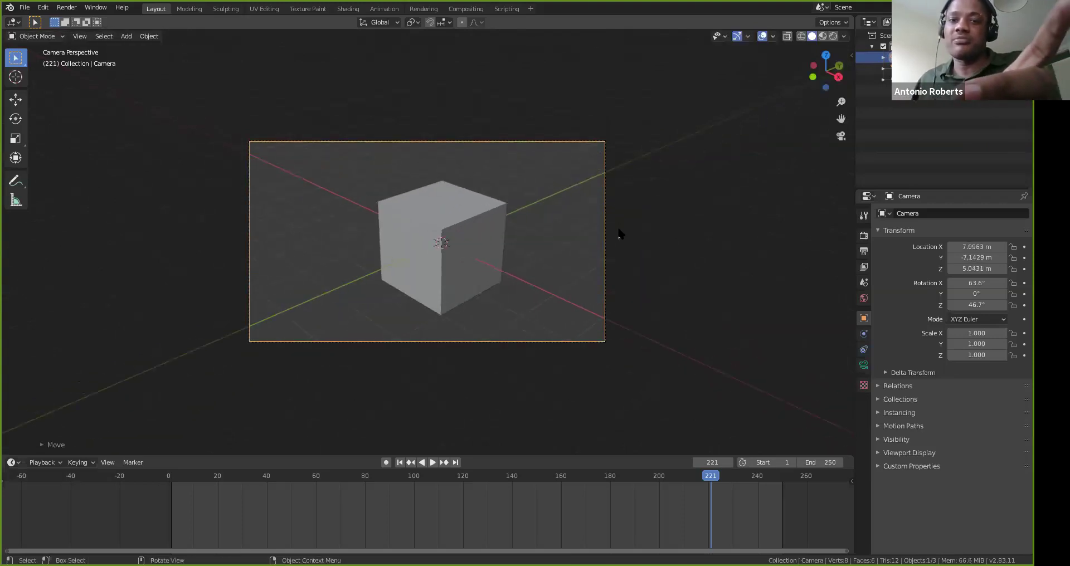
Lower the camera along Z to about 4.84 m and rotate it around the global Z axis to about 48.2°
key(g)
key(z)
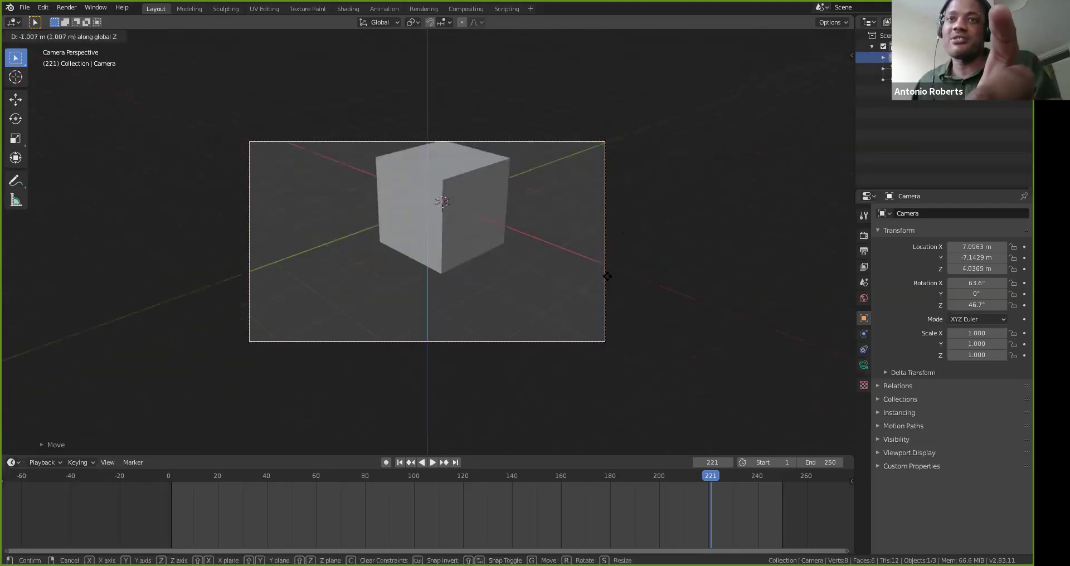
click(608, 242)
key(r)
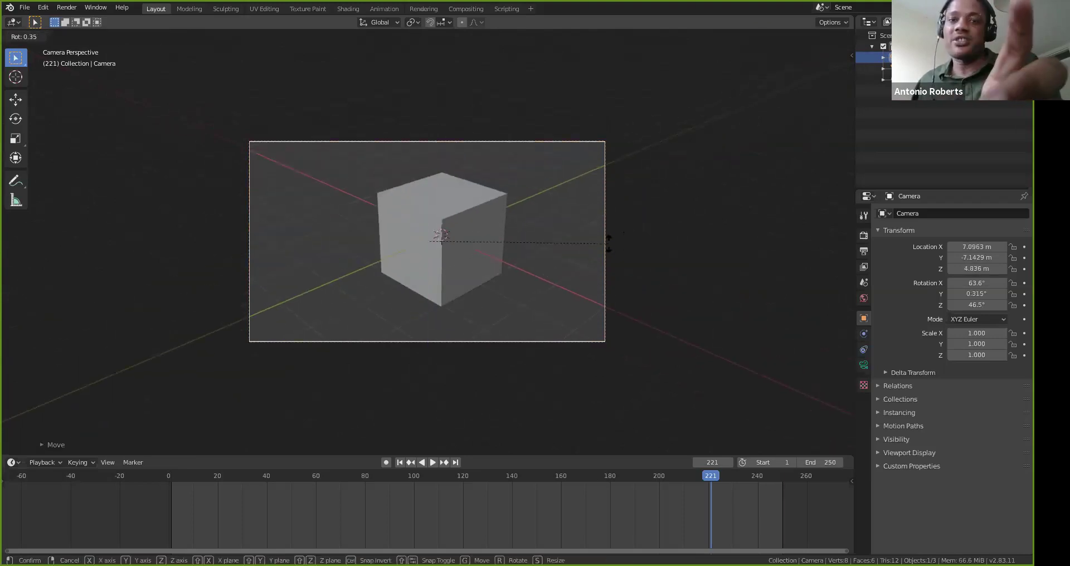
key(z)
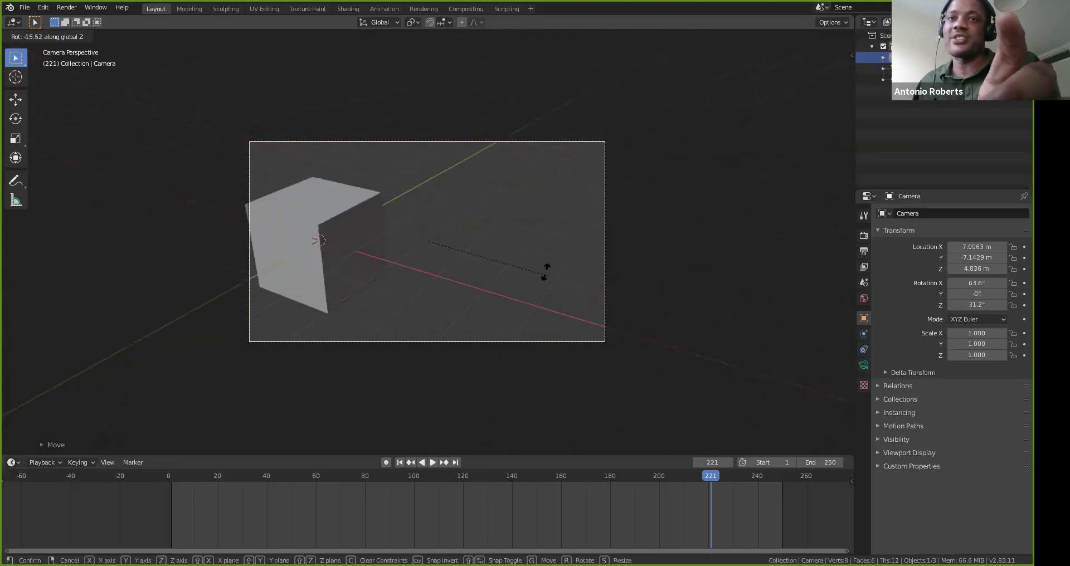
click(531, 238)
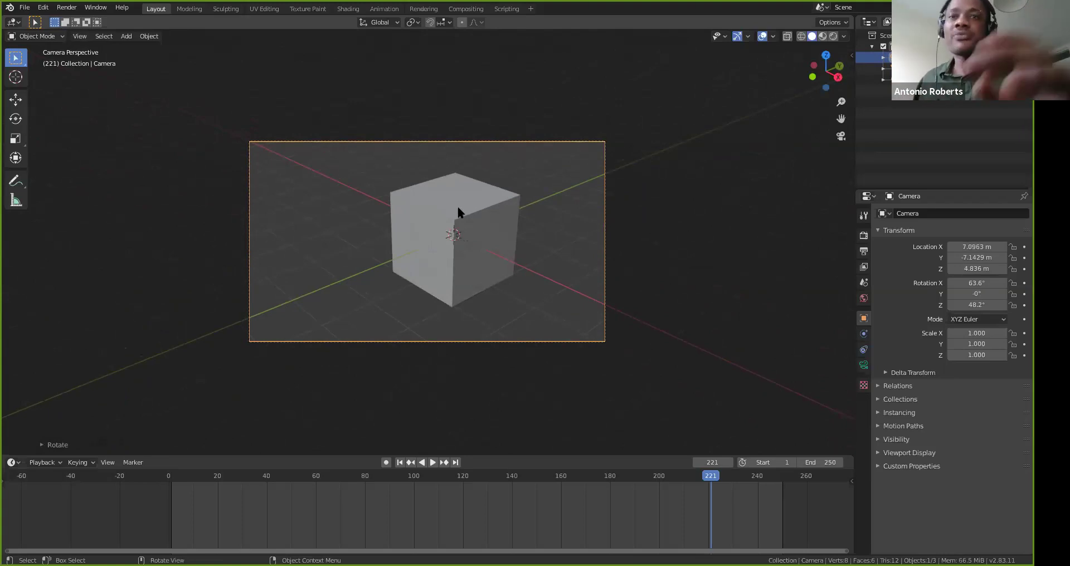
Move the camera along the global Z axis to a height of about 4.93 m
key(g)
key(z)
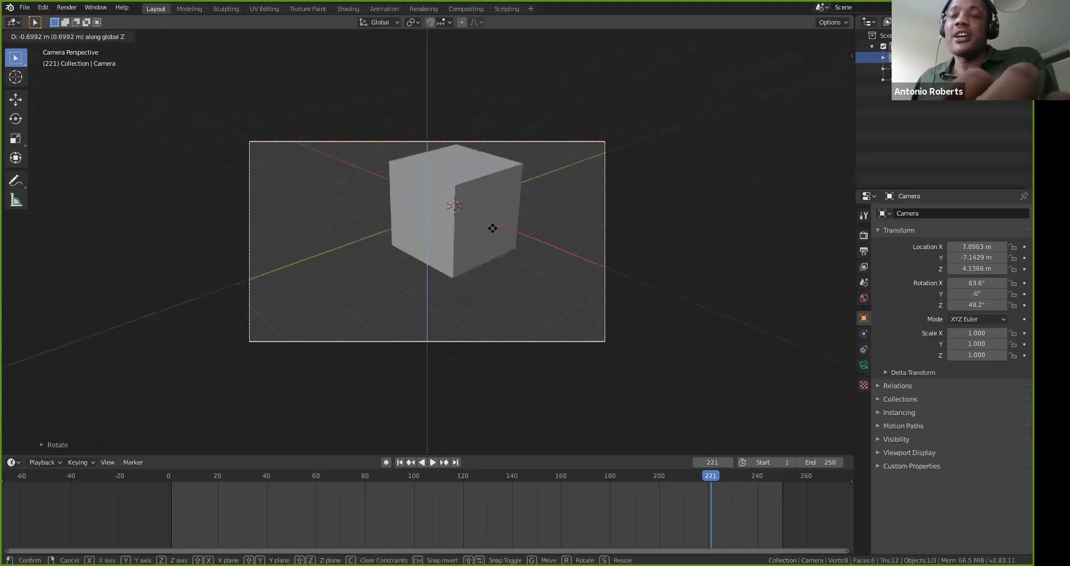
click(493, 228)
At frame 0, rotate the camera around global Z to about 82.8° and insert a Rotation keyframe
drag(199, 481, 167, 480)
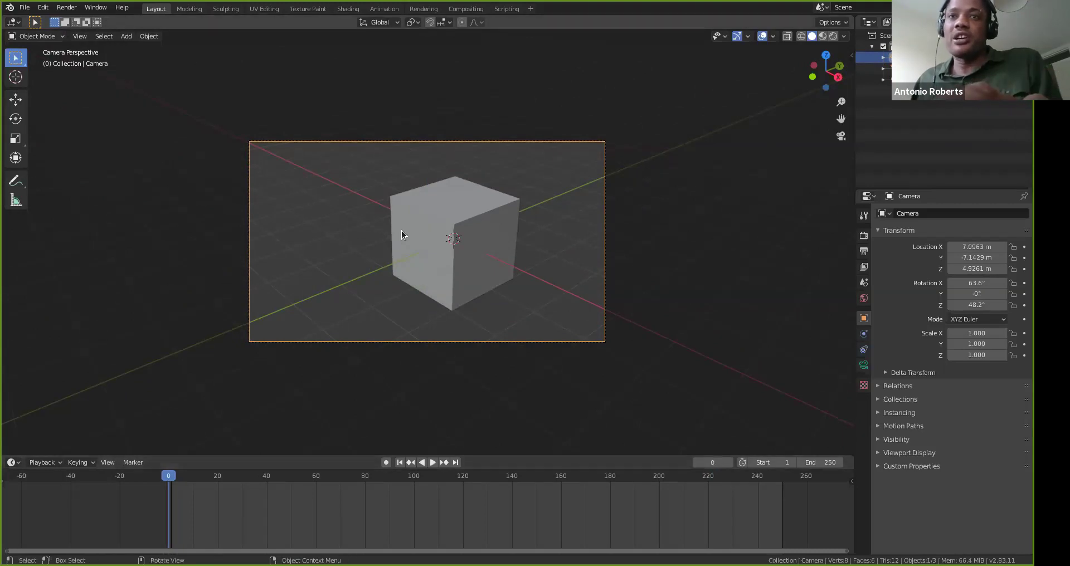
key(r)
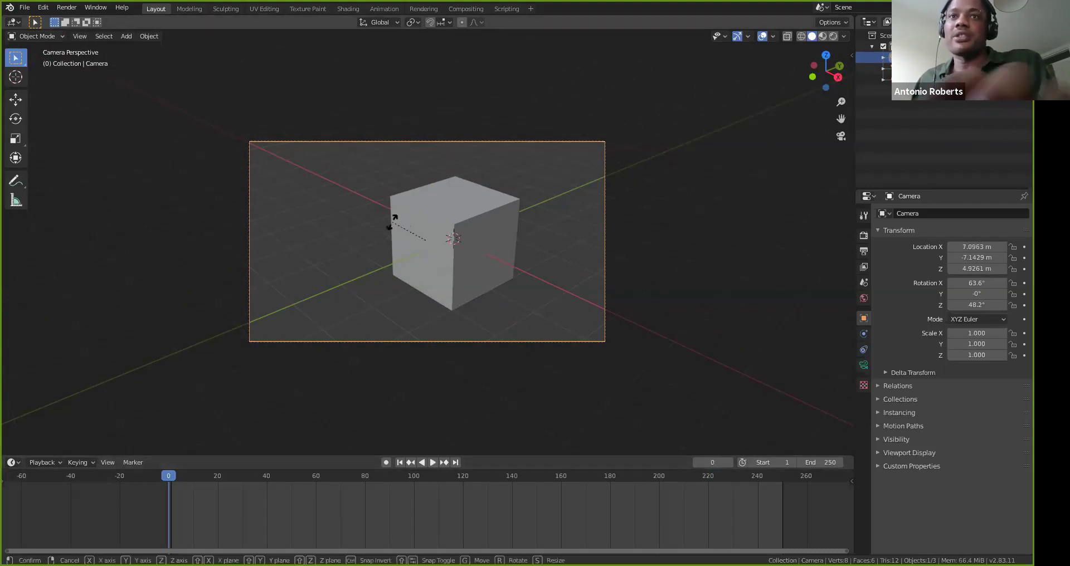
key(z)
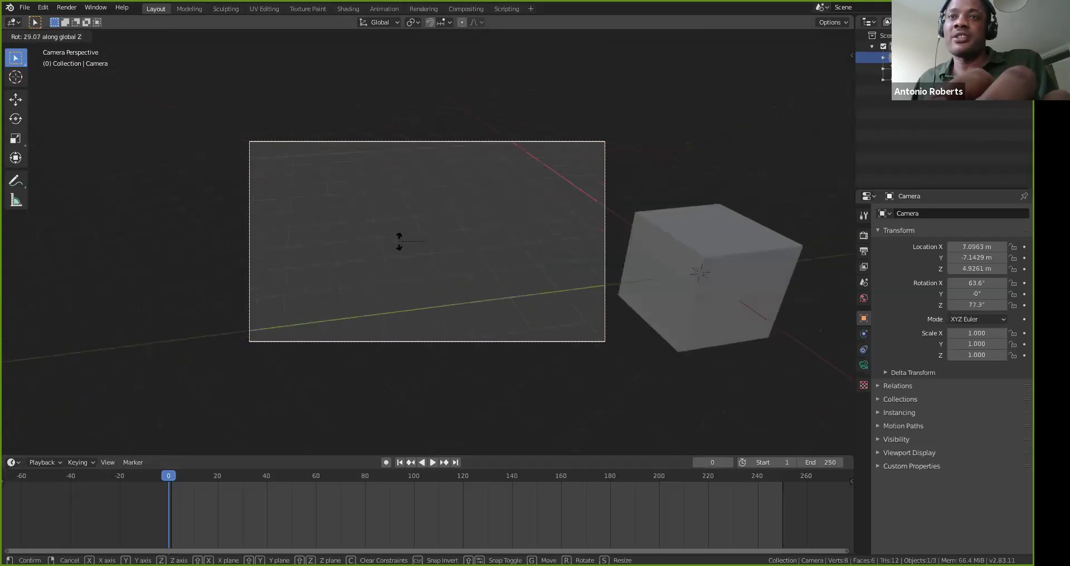
click(395, 239)
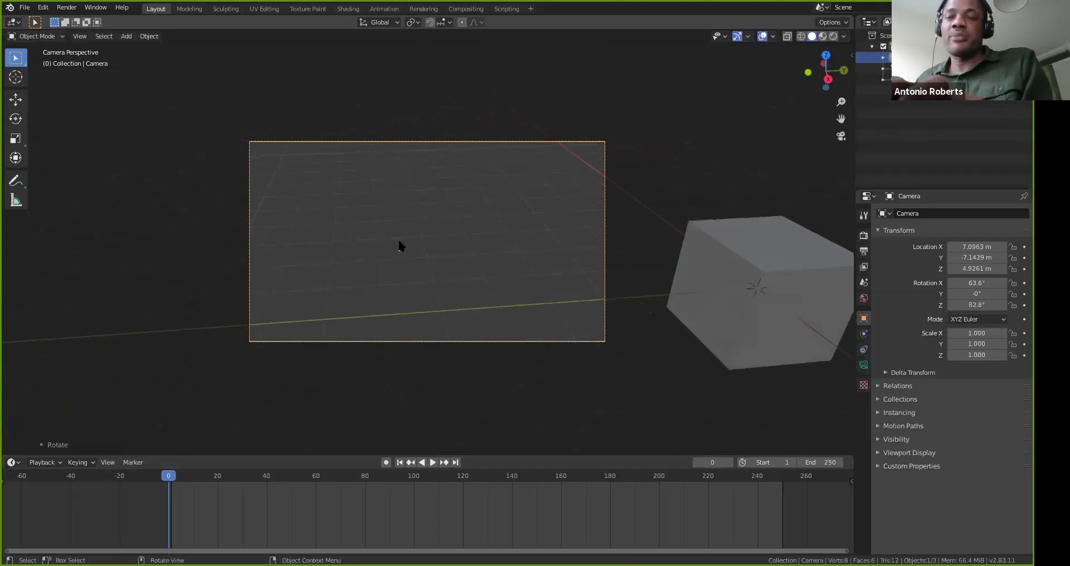
key(i)
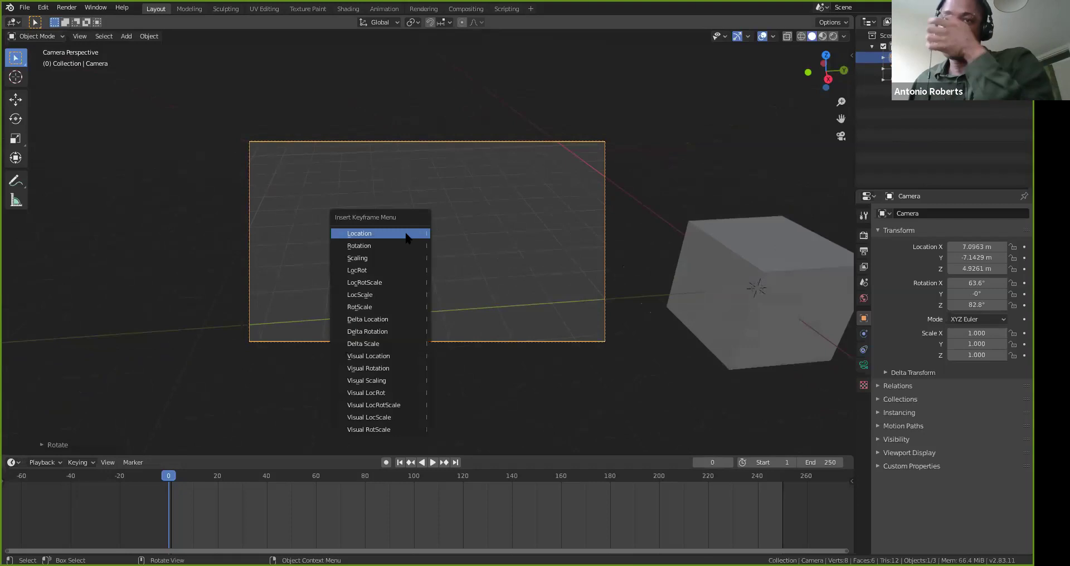
click(406, 246)
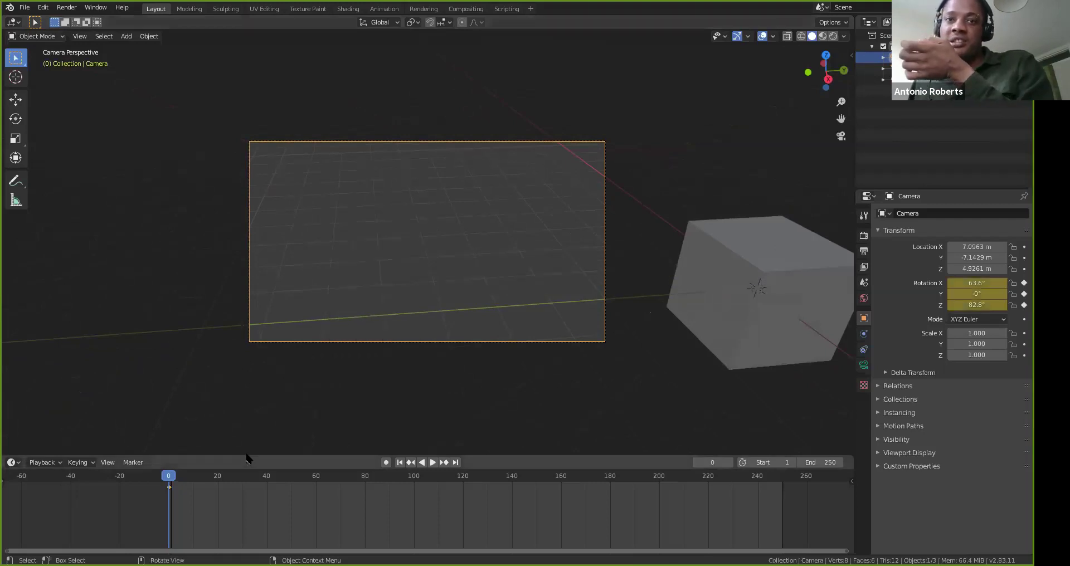
At frame 100, rotate the camera around global Z to about 3.9° and insert a second Rotation keyframe
key(space)
drag(362, 490, 415, 477)
key(space)
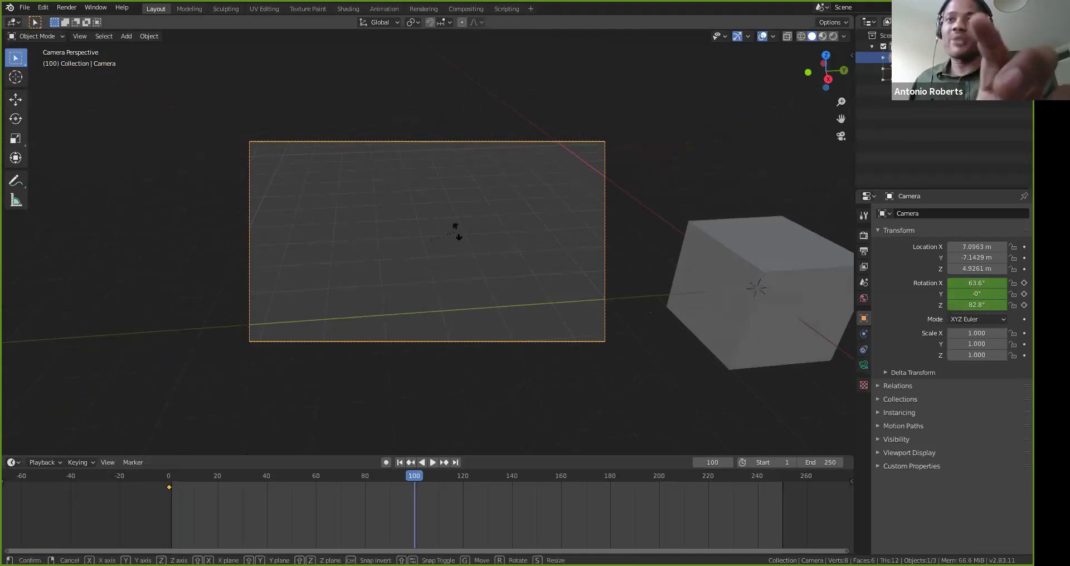
key(r)
key(z)
click(491, 251)
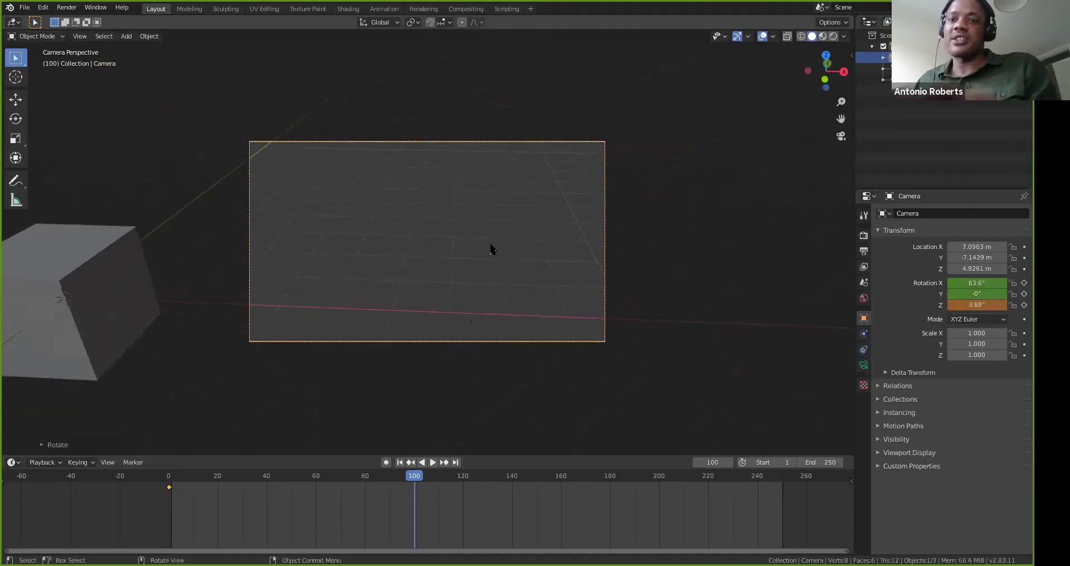
key(i)
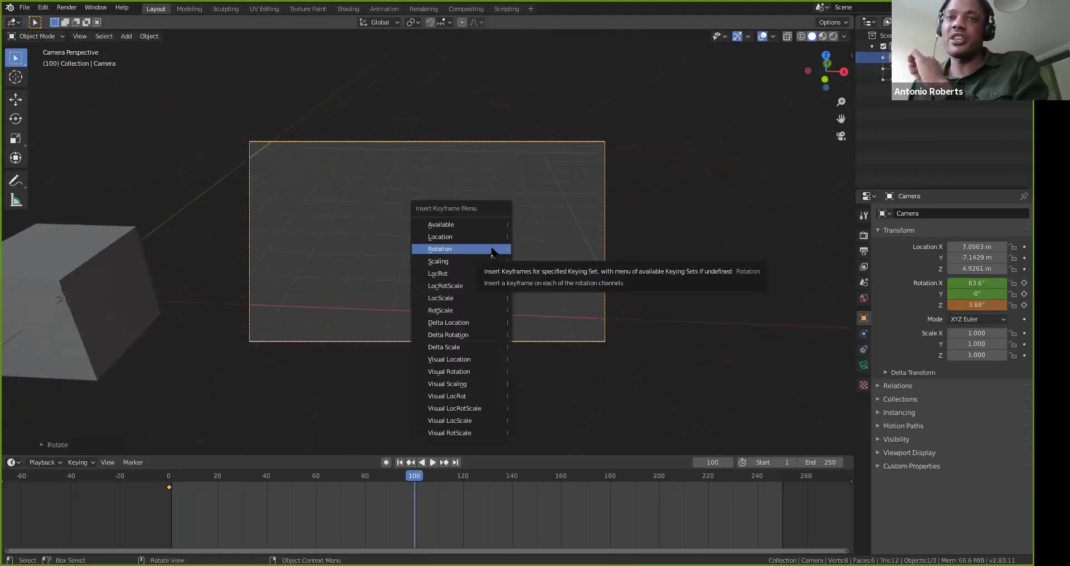
click(491, 251)
Play the camera's panning animation from frame 0 through the camera view, stopping before frame 100
drag(272, 477, 169, 478)
key(space)
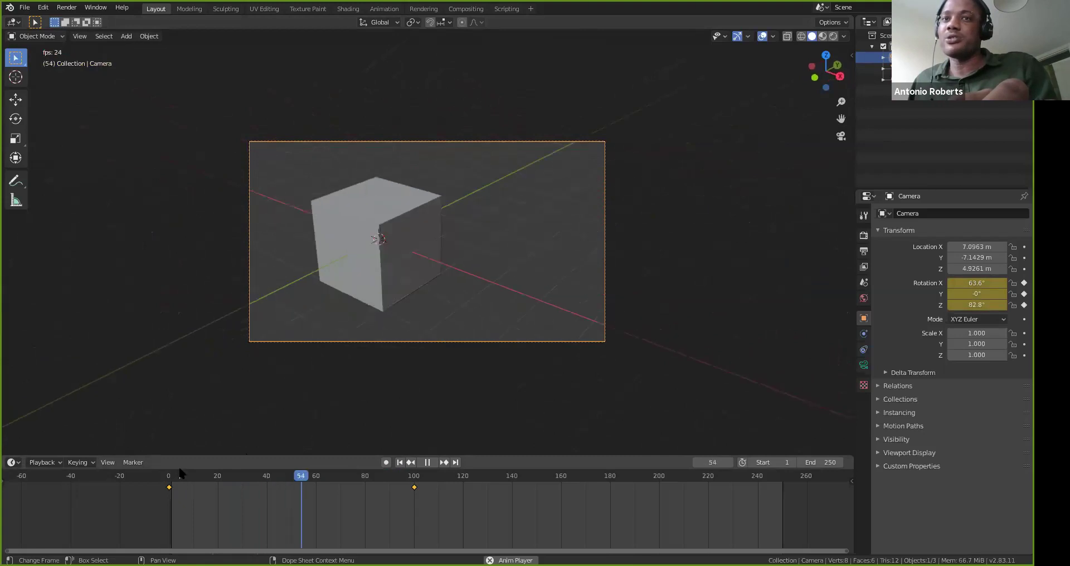
key(space)
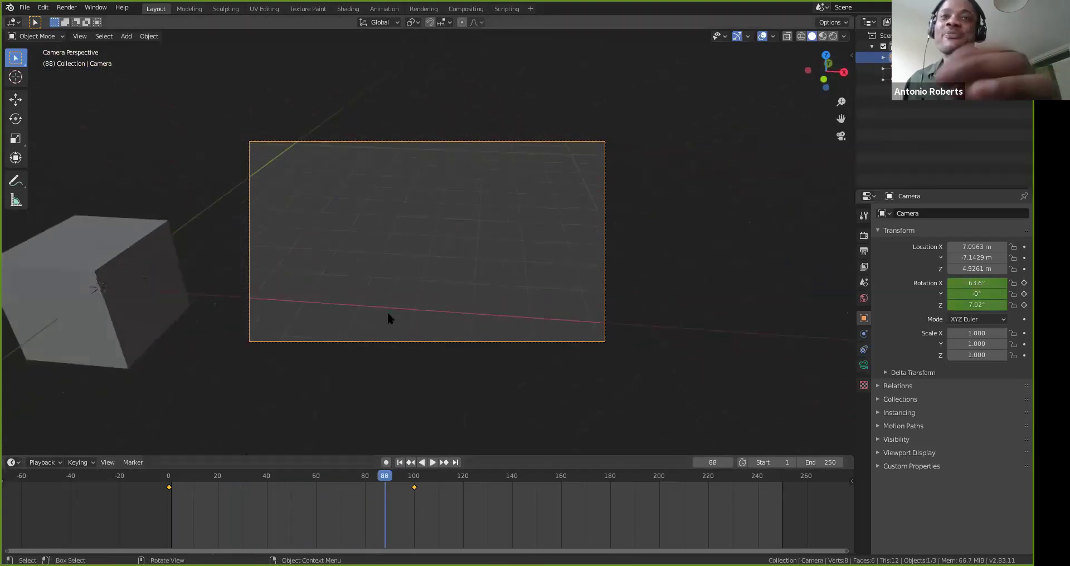
scroll(389, 318, up, 3)
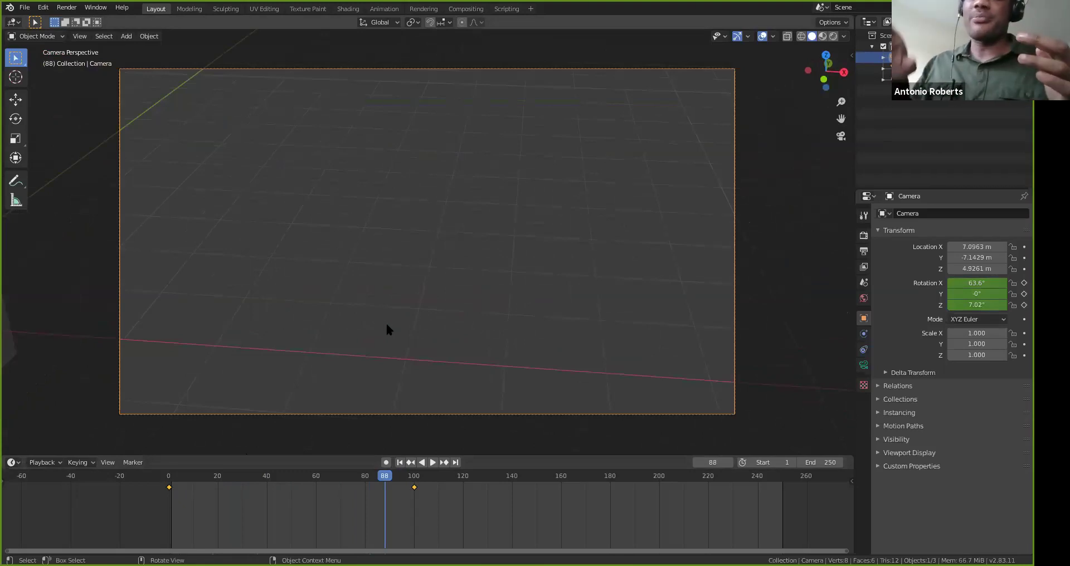
Go to frame 60 and display the scene's output properties
drag(321, 480, 315, 484)
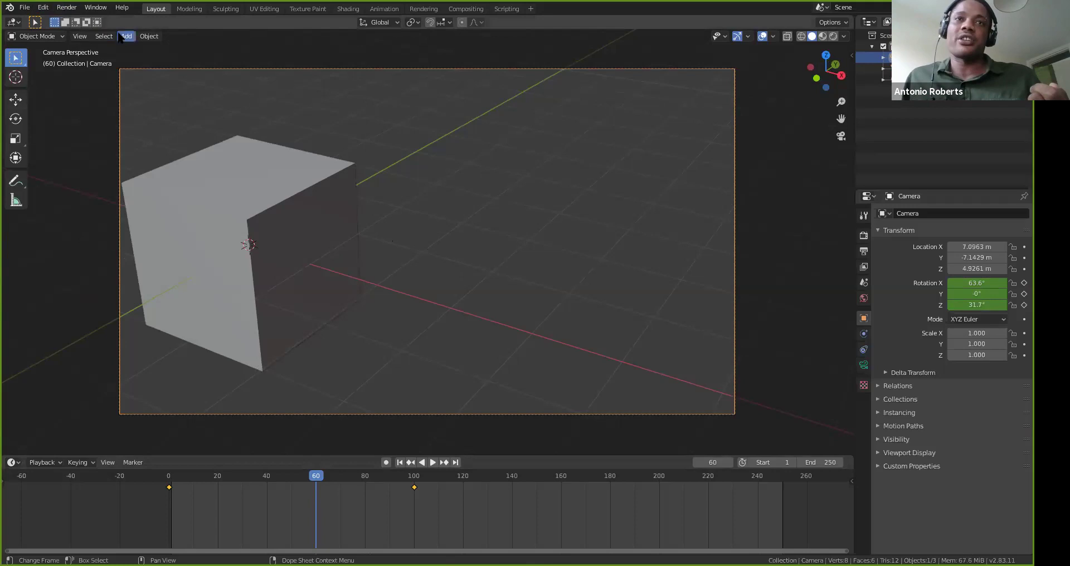
click(68, 7)
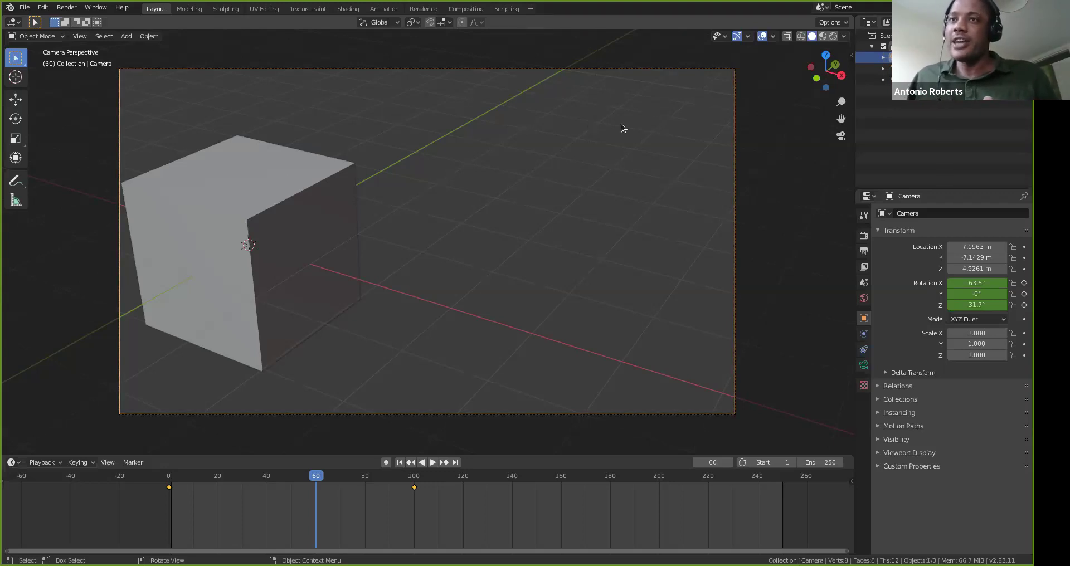
click(864, 251)
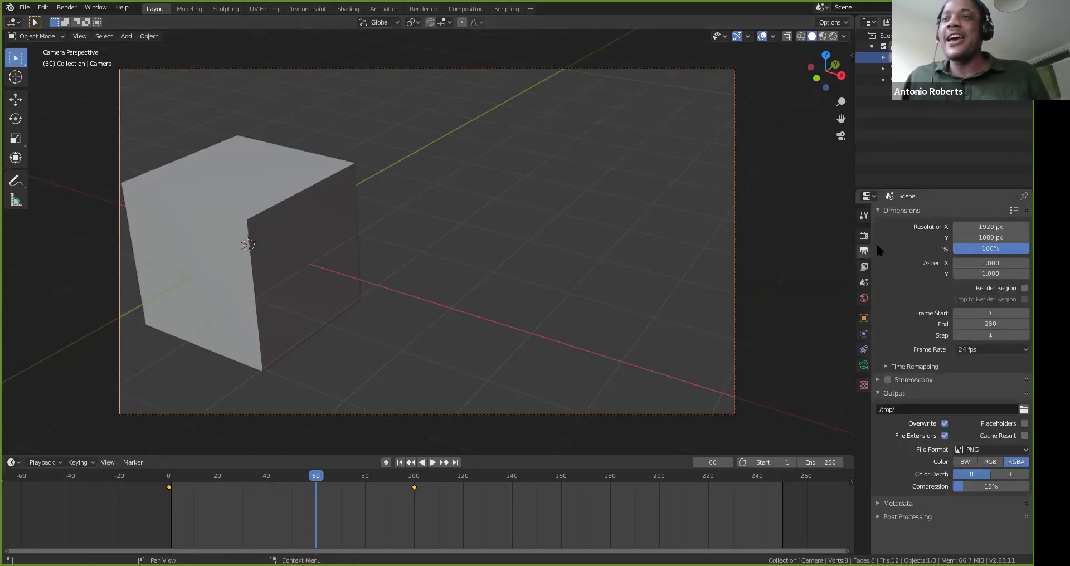